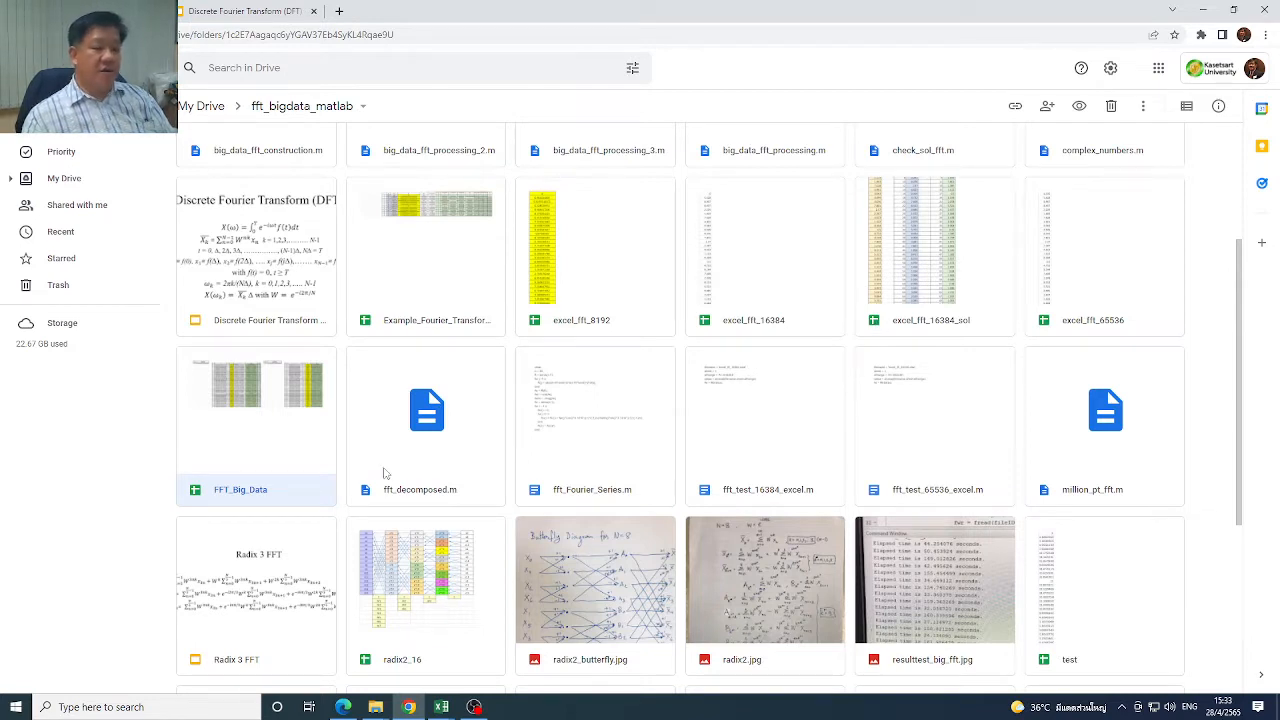
Switch to the FFT_Big_Data (2).xlsx workbook in Excel, view Sheet2, and return to Sheet1
{"action": "left_click", "coordinate": [441, 707]}
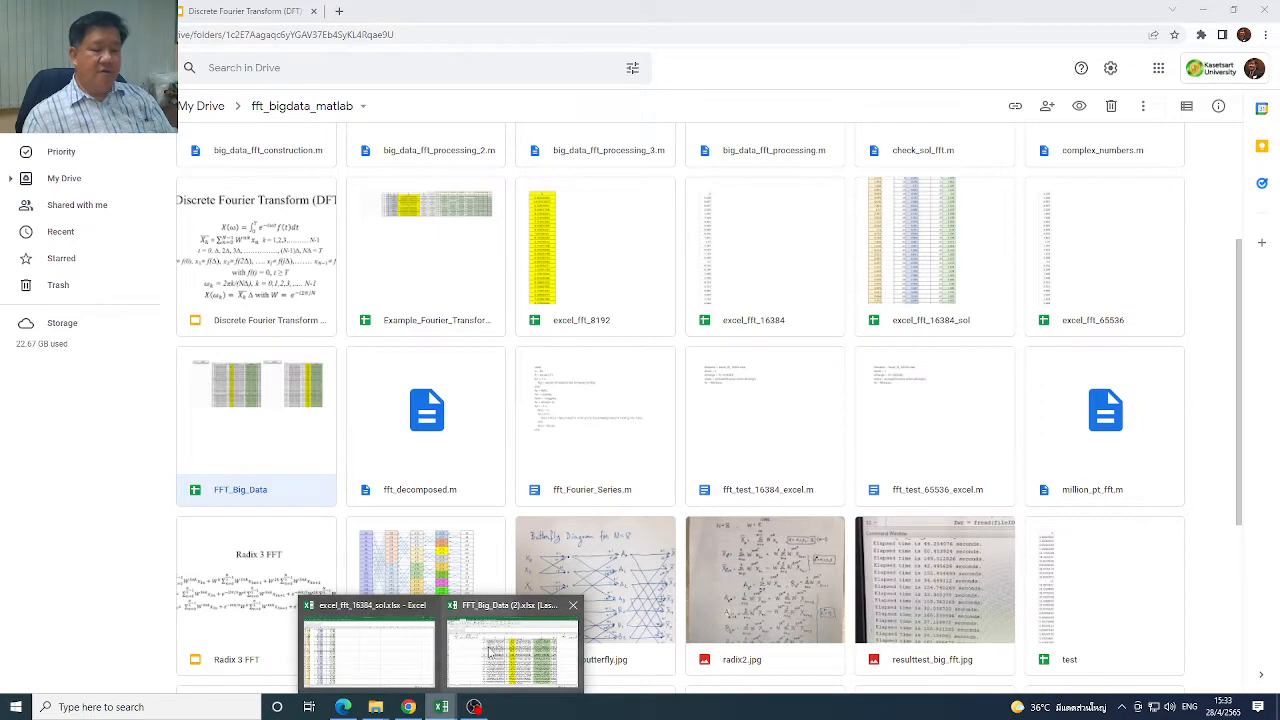
{"action": "left_click", "coordinate": [513, 648]}
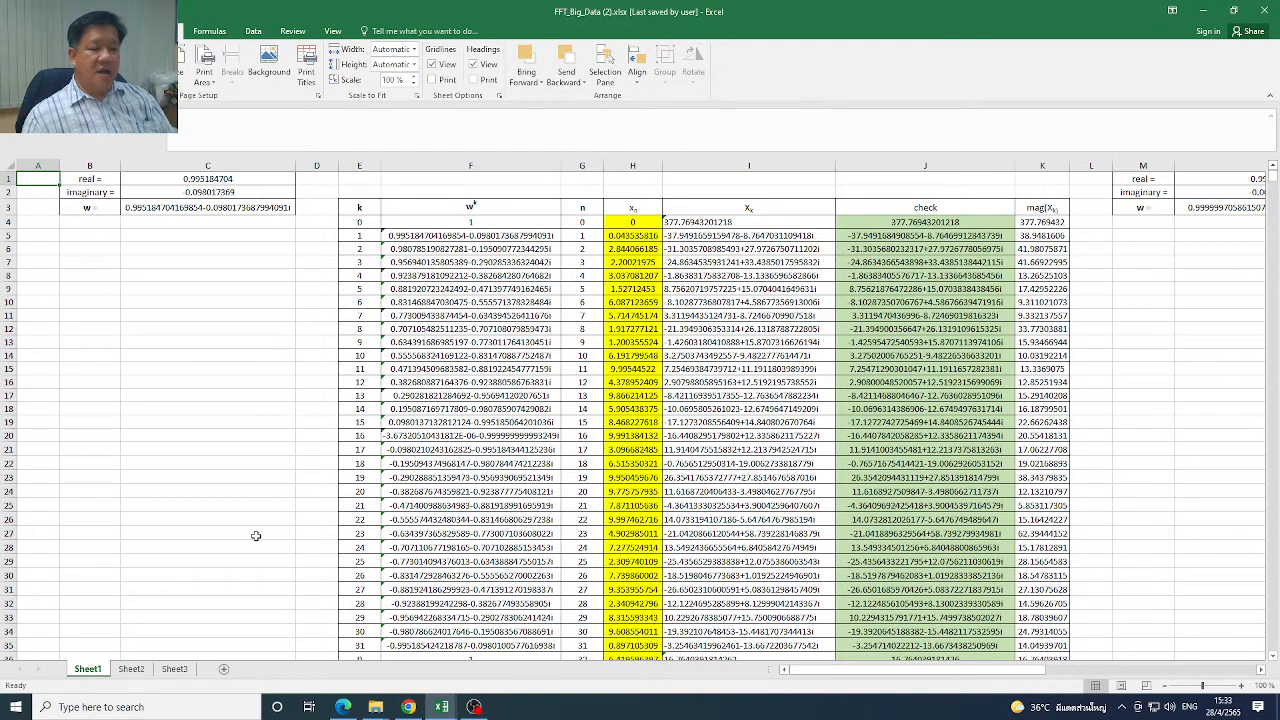
{"action": "left_click", "coordinate": [138, 673]}
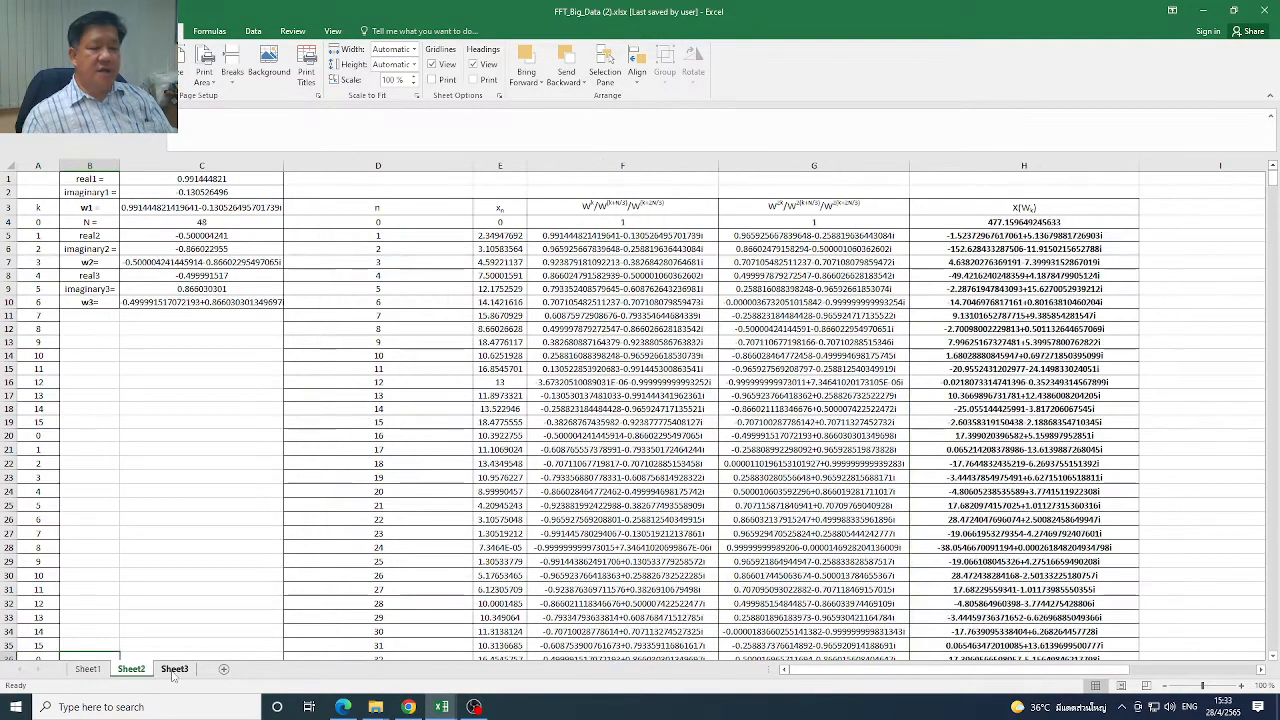
{"action": "left_click", "coordinate": [88, 670]}
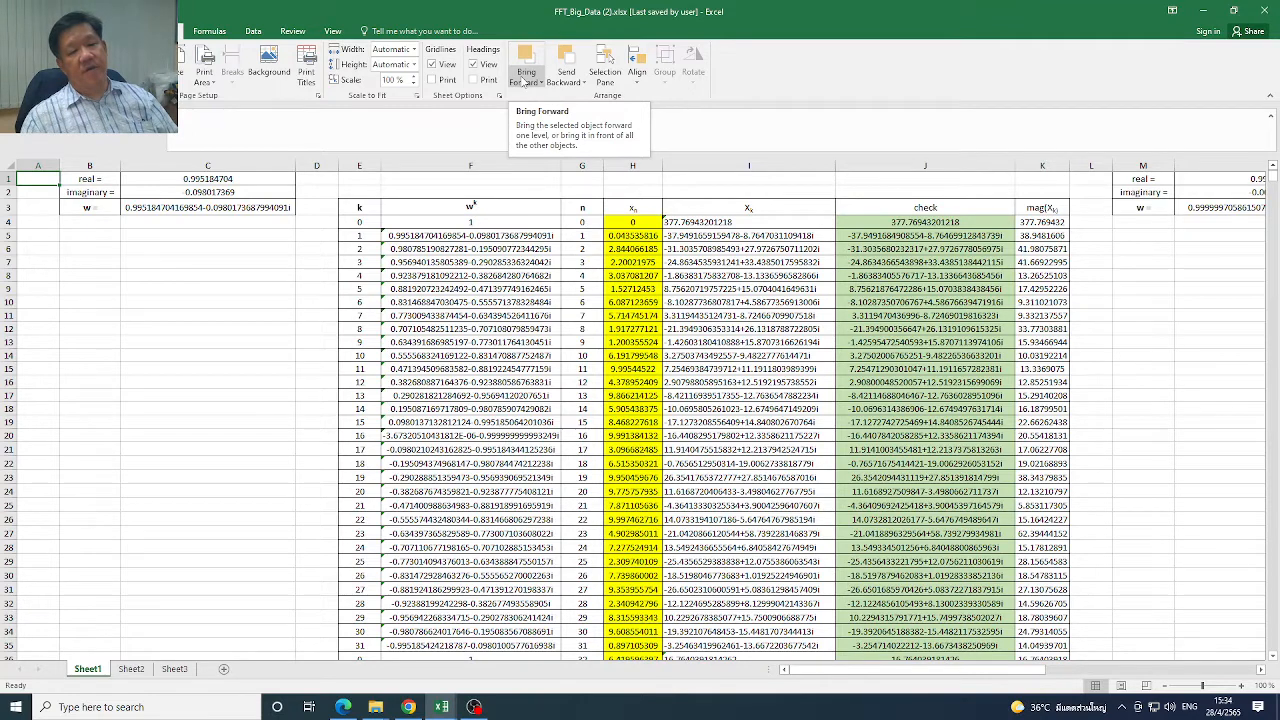
Check in the Excel add-ins list that Analysis ToolPak is enabled and accept the selection
{"action": "left_click", "coordinate": [258, 38]}
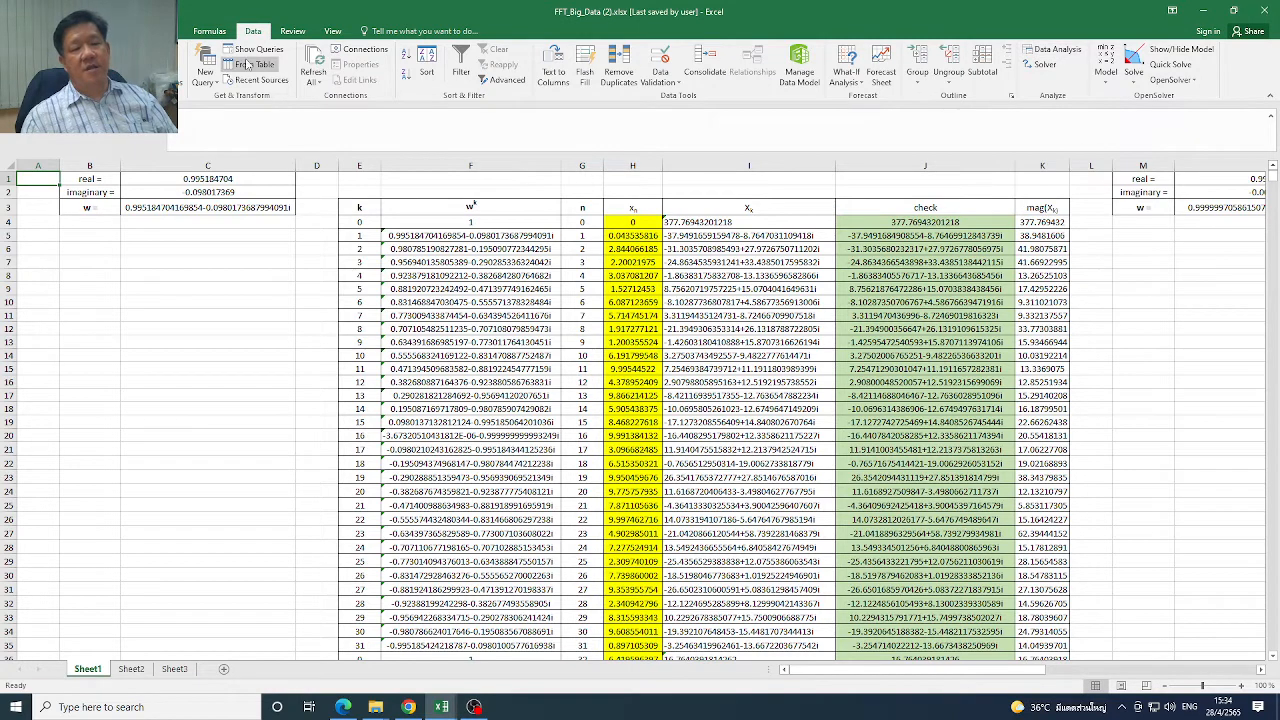
{"action": "left_click", "coordinate": [18, 31]}
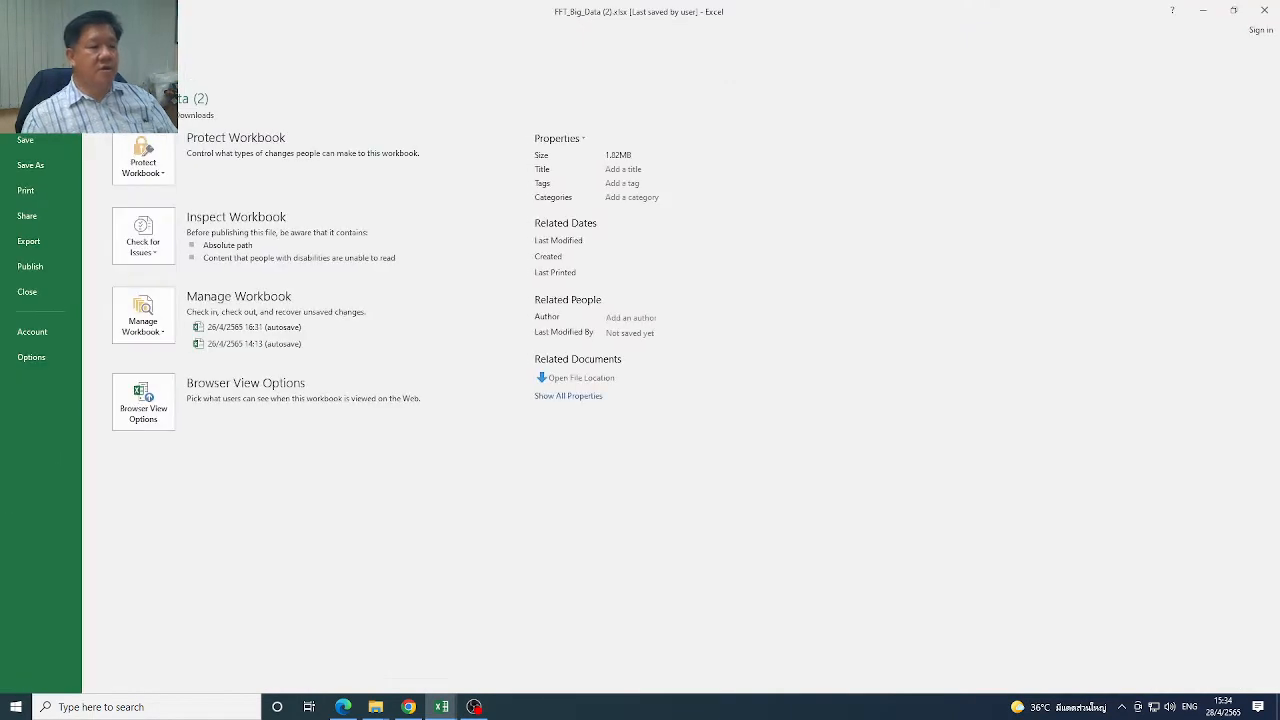
{"action": "left_click", "coordinate": [42, 362]}
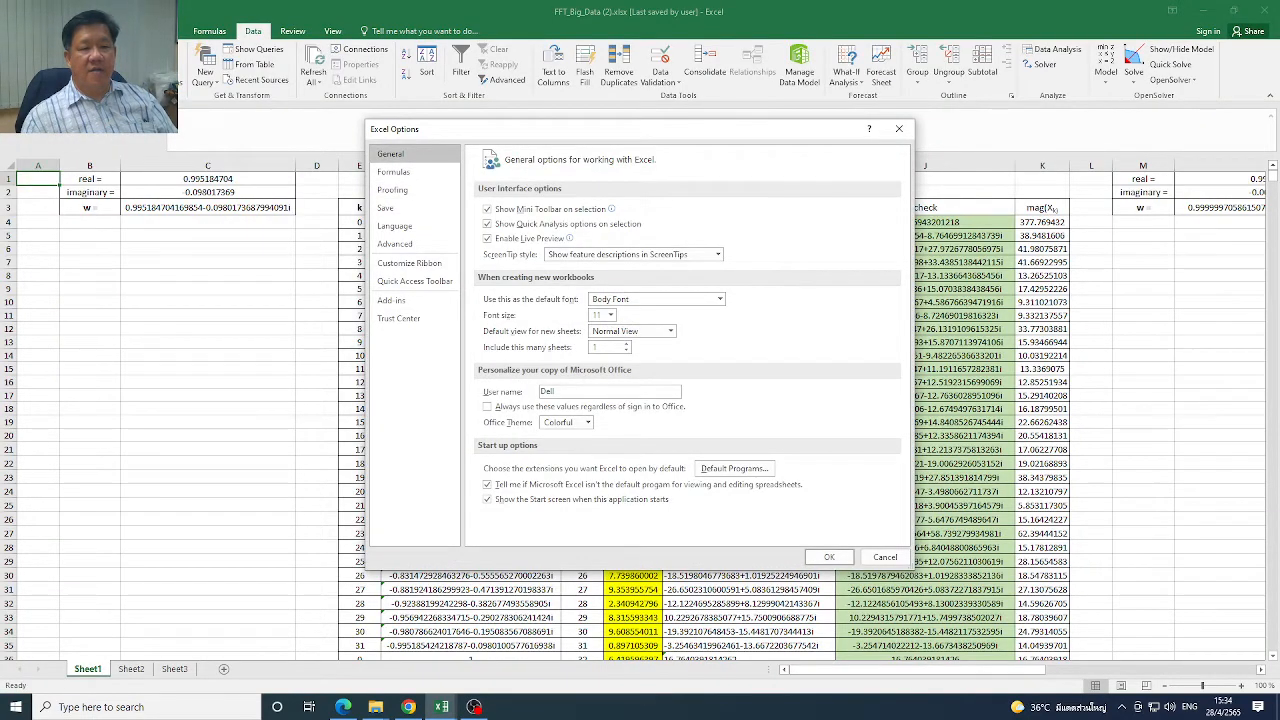
{"action": "left_click", "coordinate": [404, 302]}
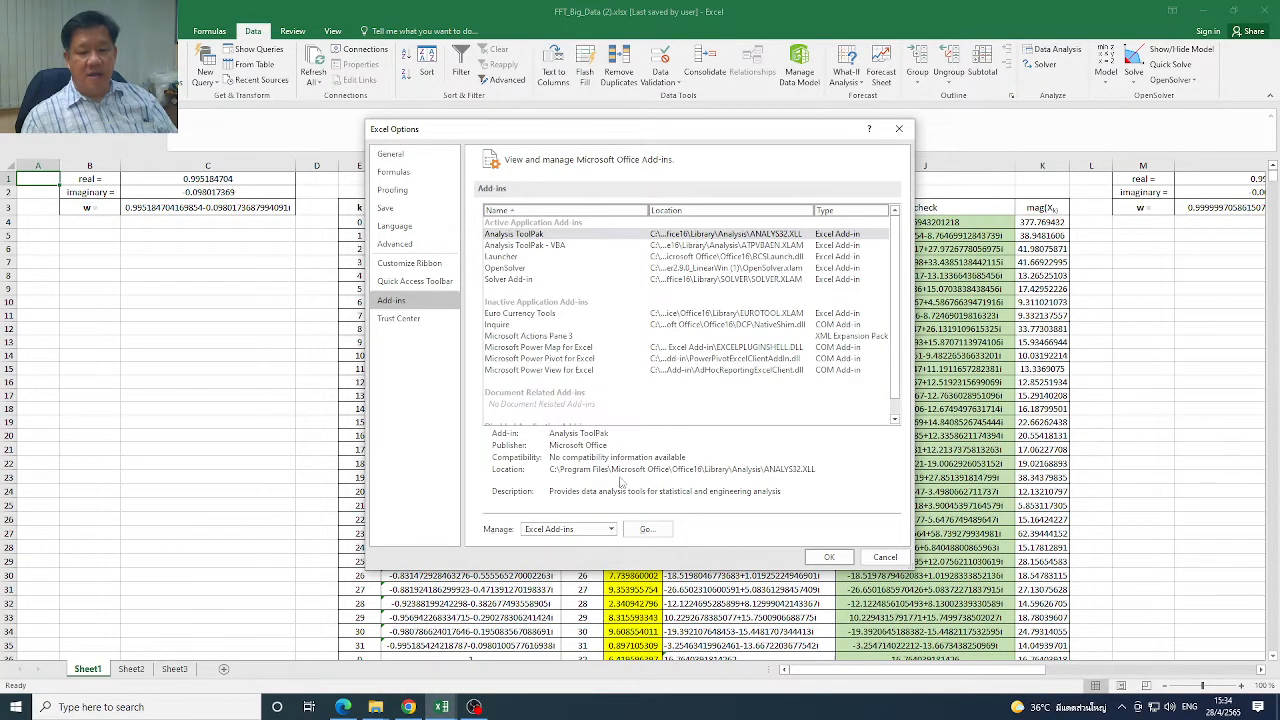
{"action": "left_click", "coordinate": [647, 530]}
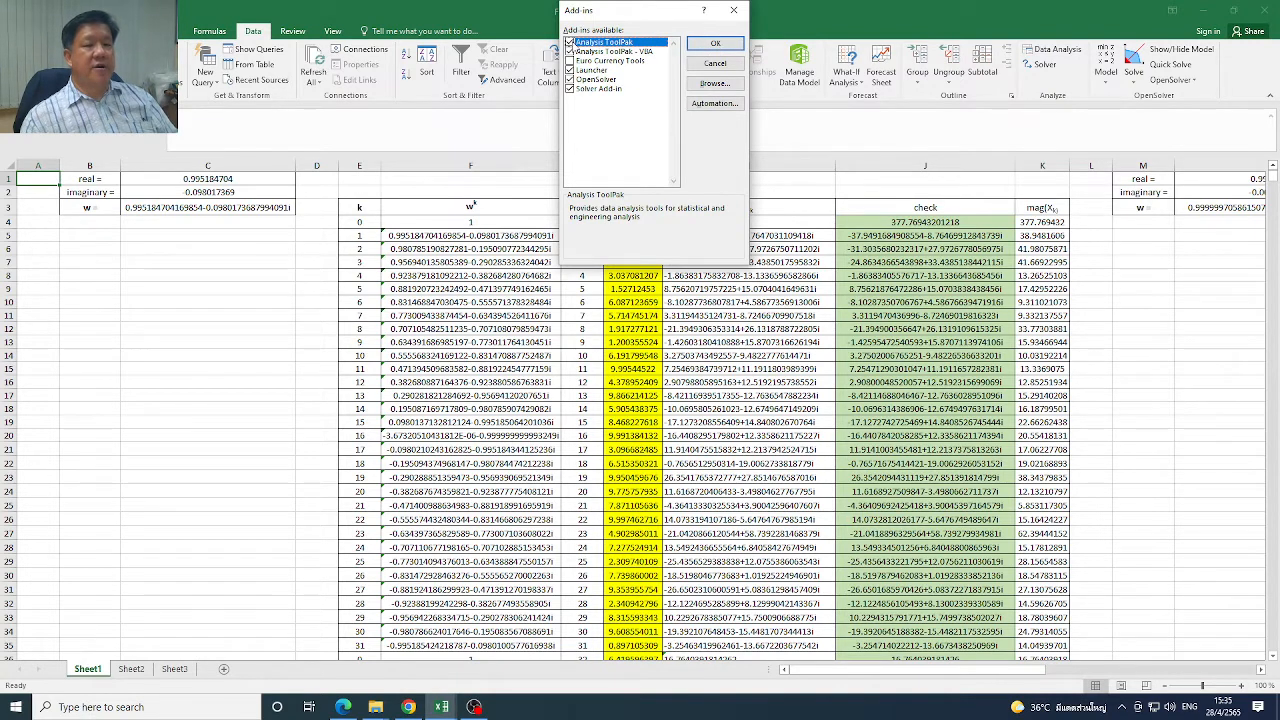
{"action": "left_click", "coordinate": [715, 43]}
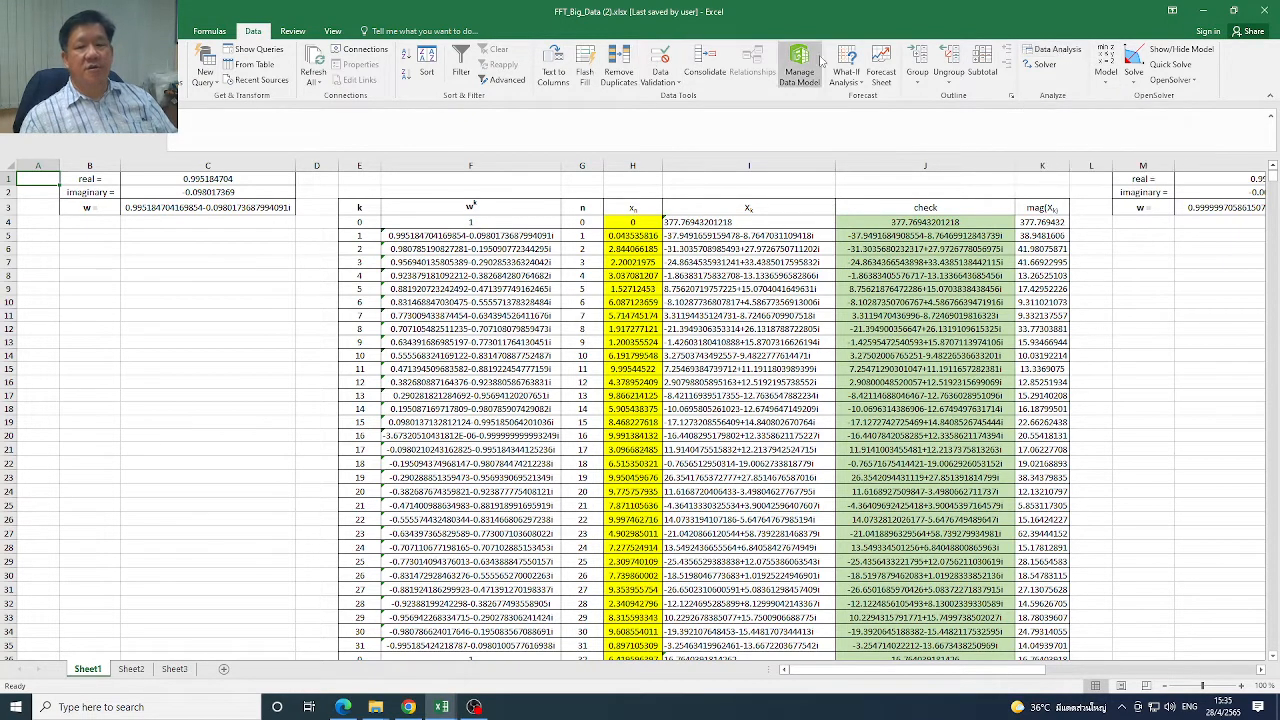
Examine the available Data Analysis tools from Anova: Single Factor down to Fourier Analysis
{"action": "left_click", "coordinate": [1062, 55]}
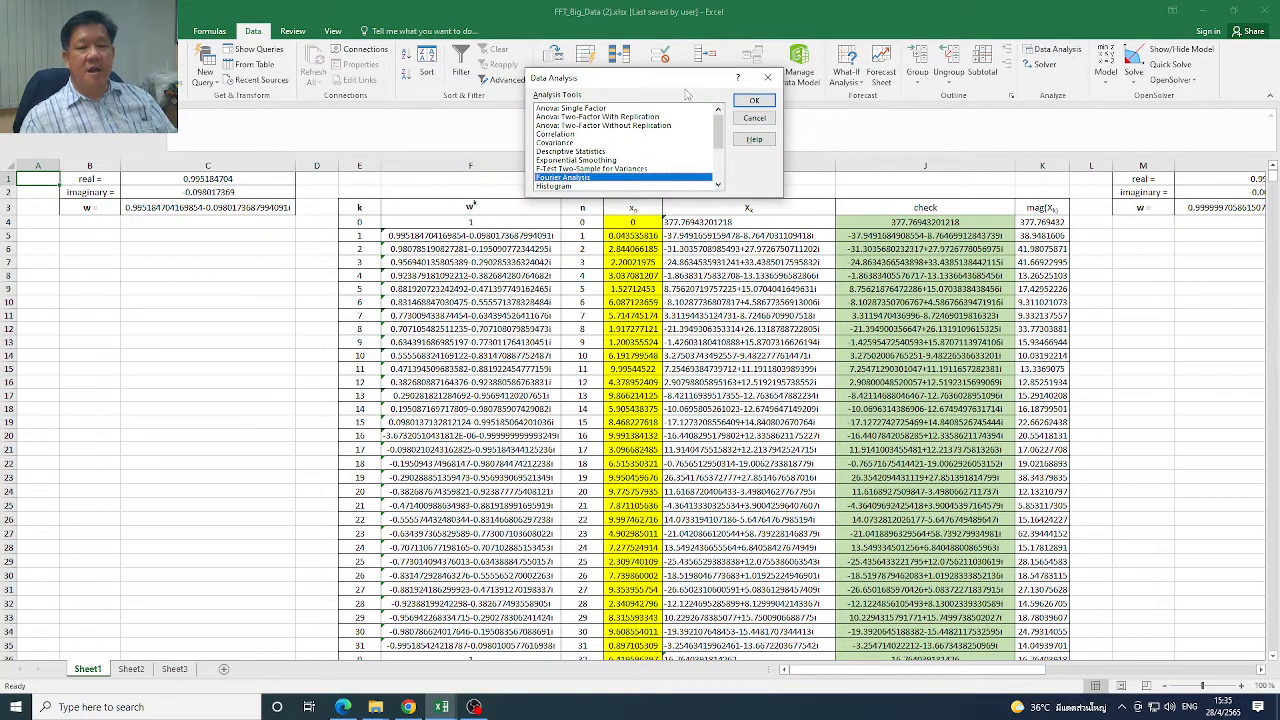
{"action": "left_click", "coordinate": [570, 109]}
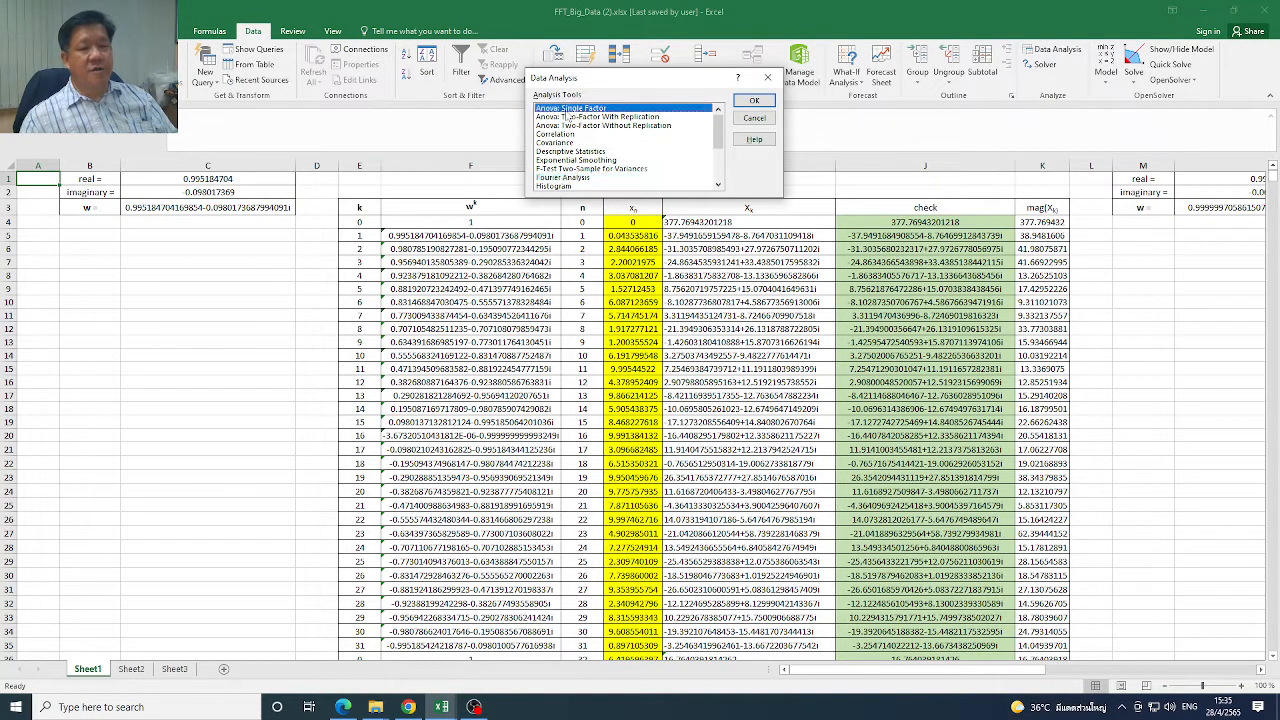
{"action": "left_click", "coordinate": [572, 117]}
{"action": "left_click", "coordinate": [577, 125]}
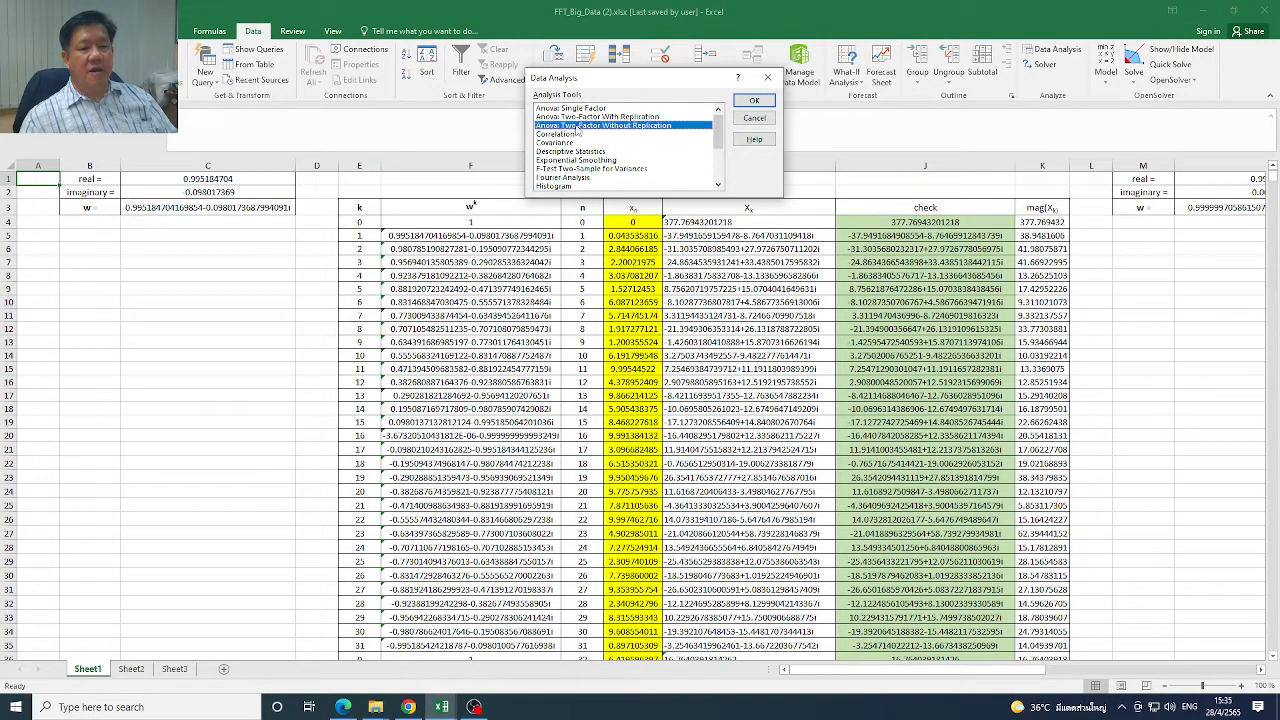
{"action": "left_click", "coordinate": [574, 134]}
{"action": "left_click", "coordinate": [575, 142]}
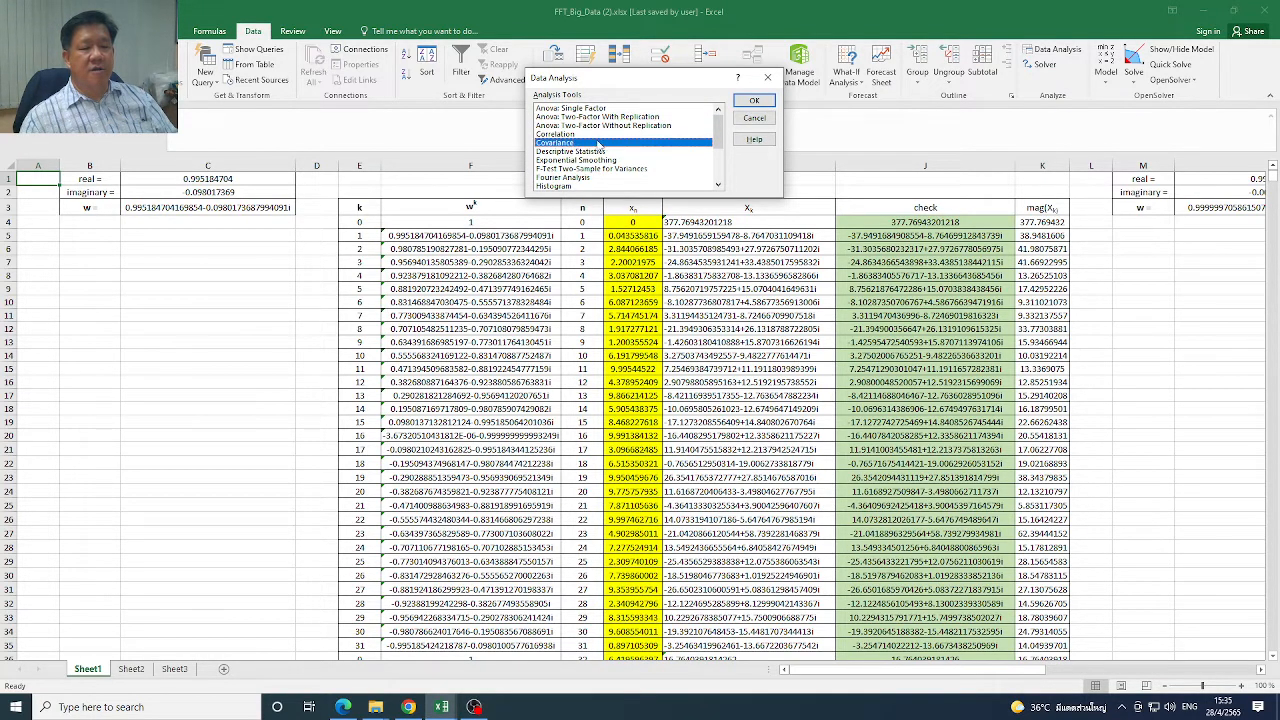
{"action": "left_click", "coordinate": [601, 151]}
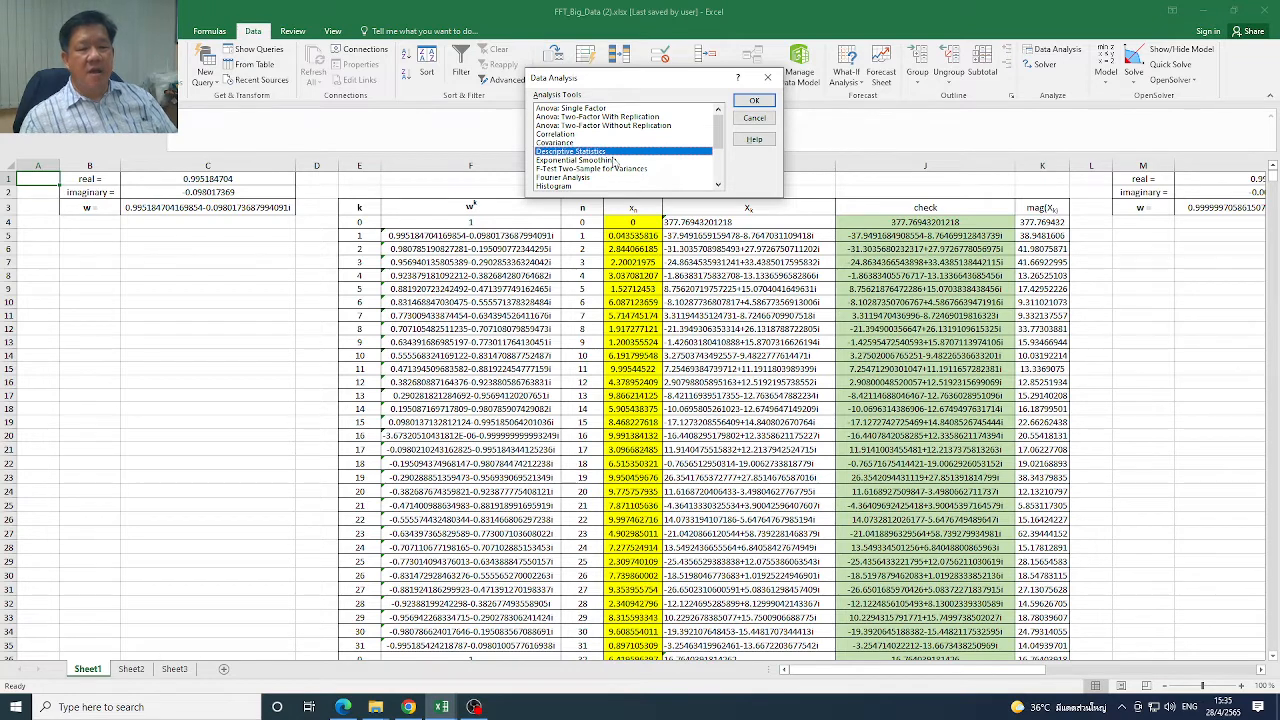
{"action": "left_click", "coordinate": [616, 160]}
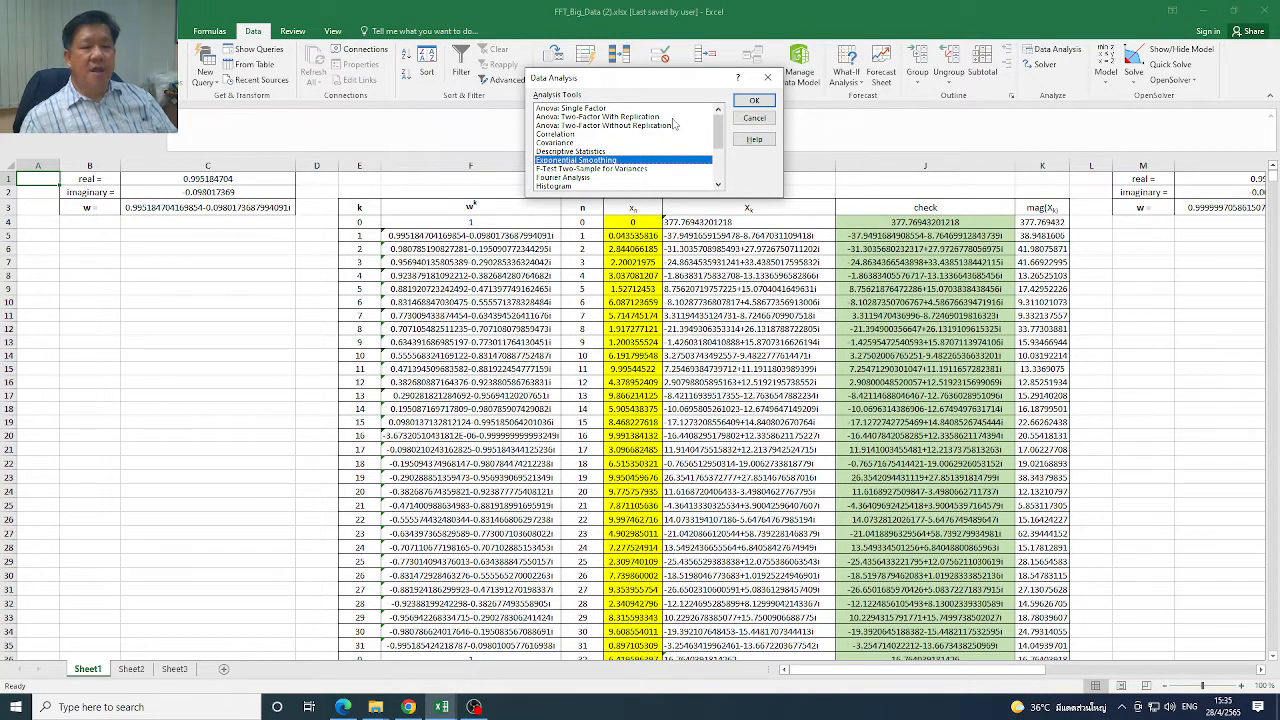
{"action": "left_click", "coordinate": [592, 177]}
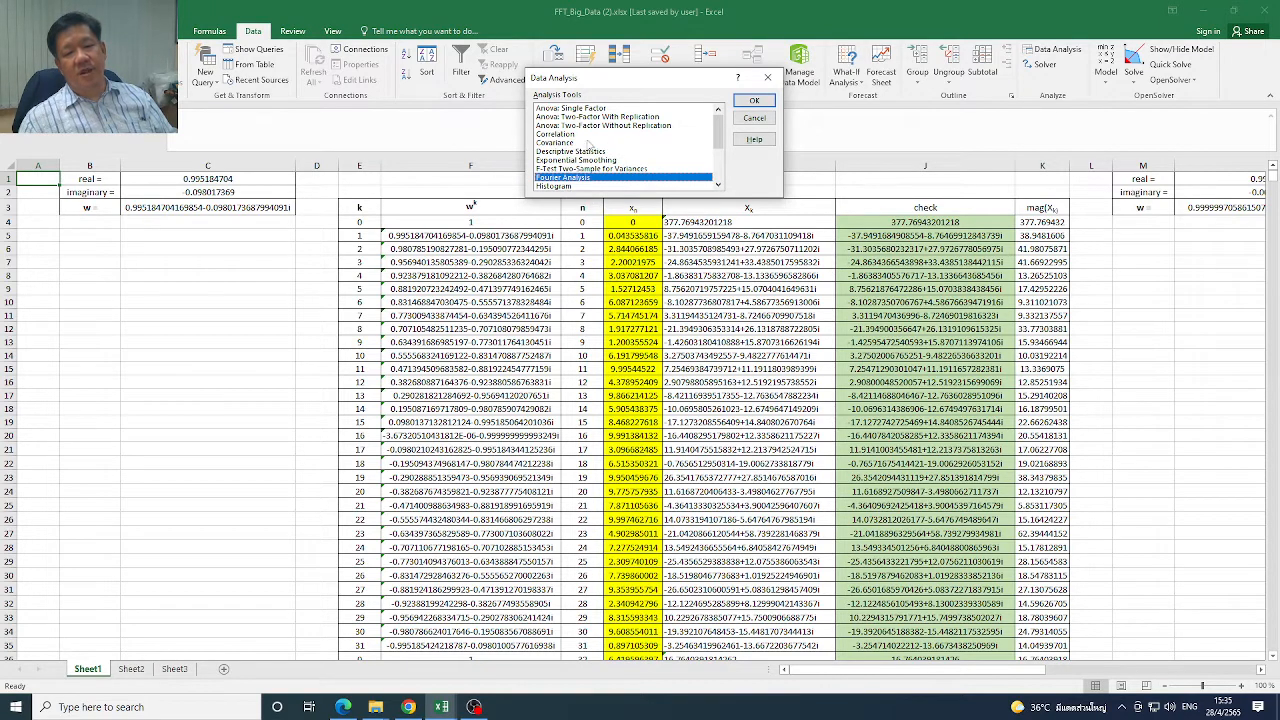
{"action": "left_click", "coordinate": [754, 102]}
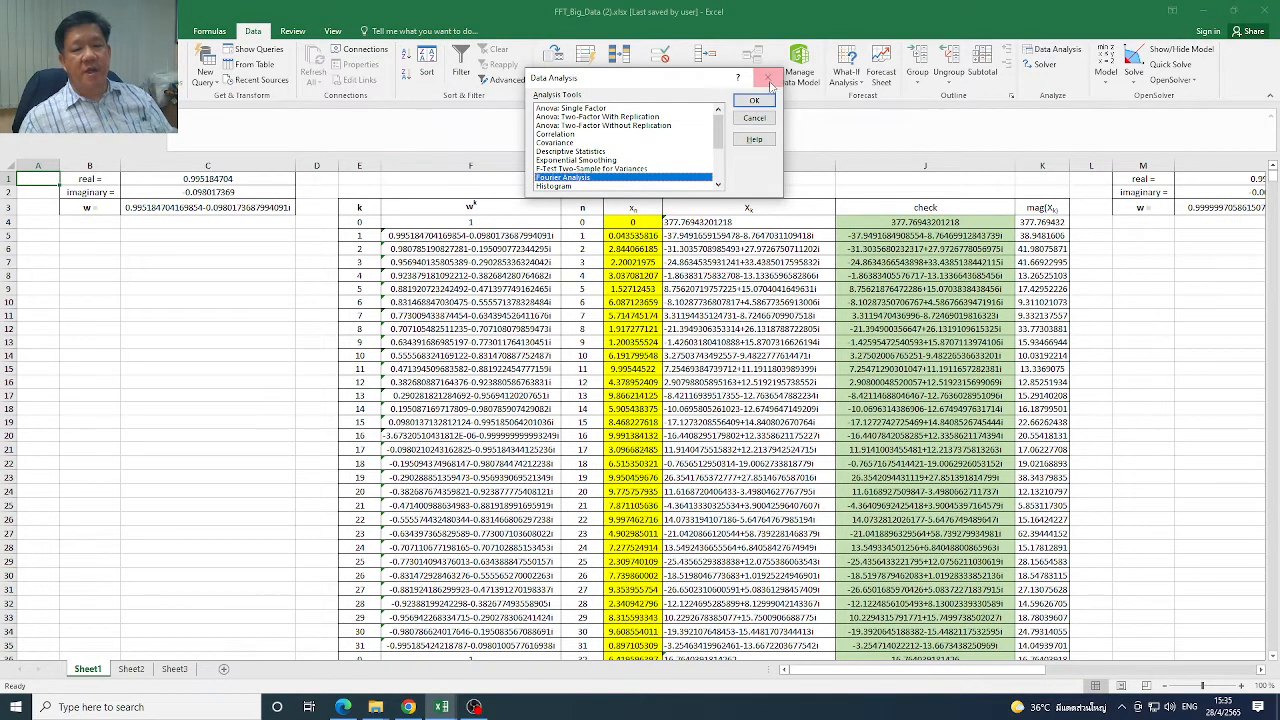
Add a new worksheet and centre the contents of all its cells horizontally
{"action": "left_click", "coordinate": [224, 668]}
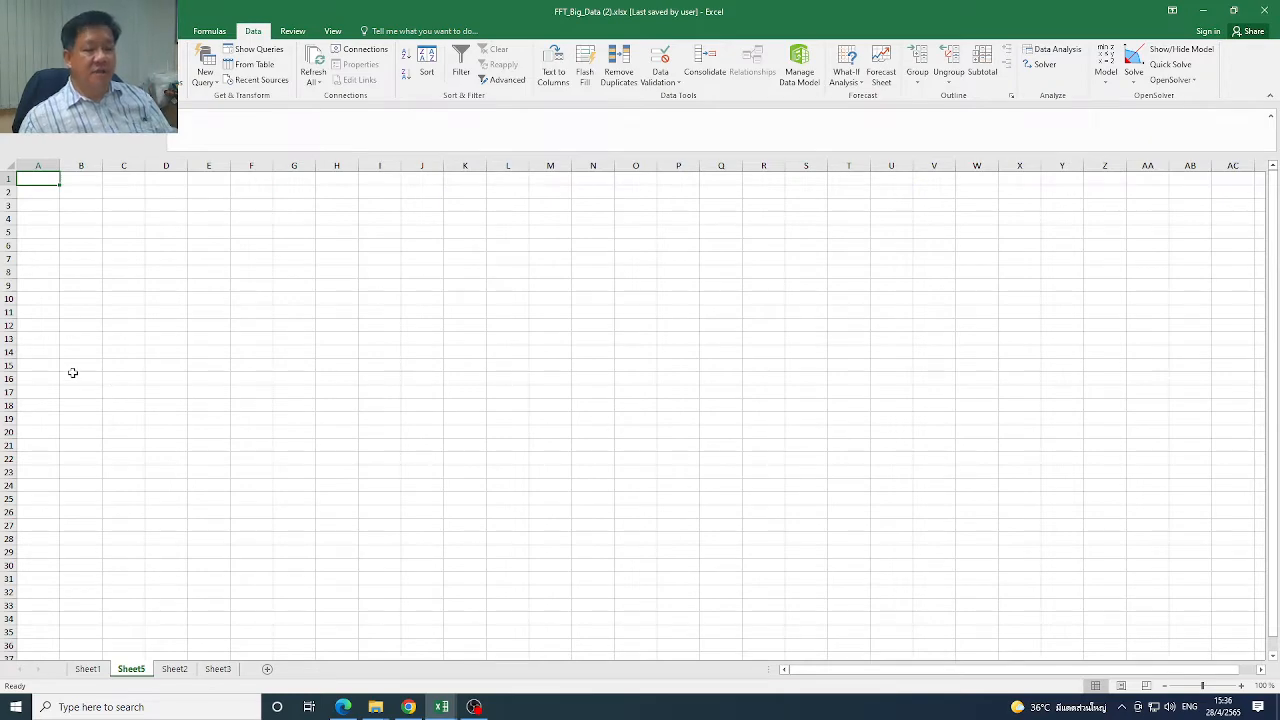
{"action": "left_click", "coordinate": [1213, 686]}
{"action": "left_click", "coordinate": [17, 170]}
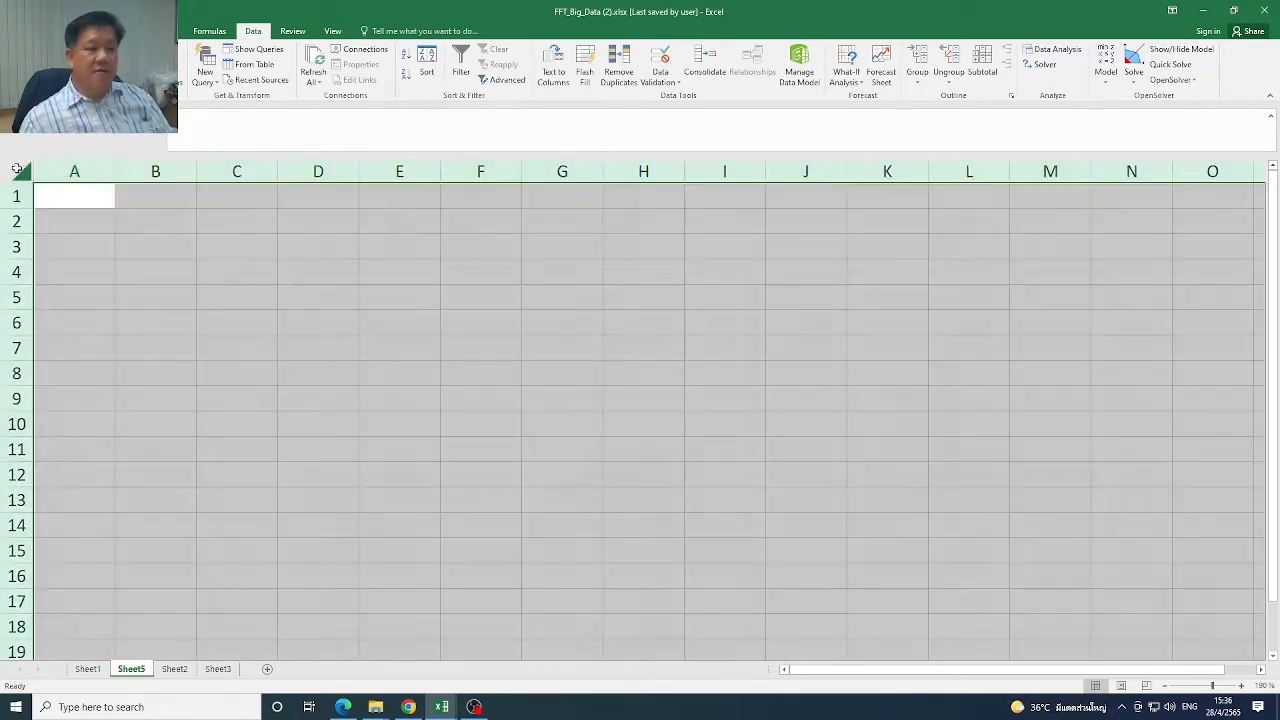
{"action": "left_click", "coordinate": [57, 31]}
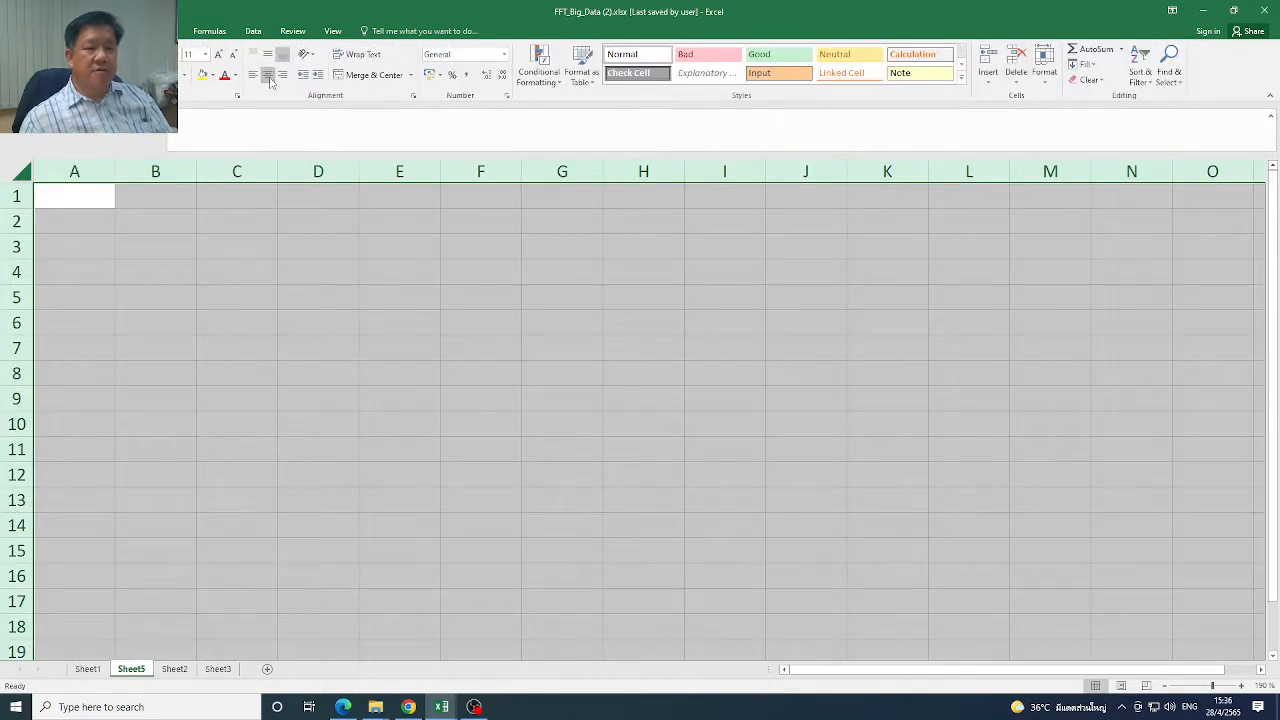
Enter the header "count" in cell D2 and the starting value =1 in D3
{"action": "left_click", "coordinate": [349, 226]}
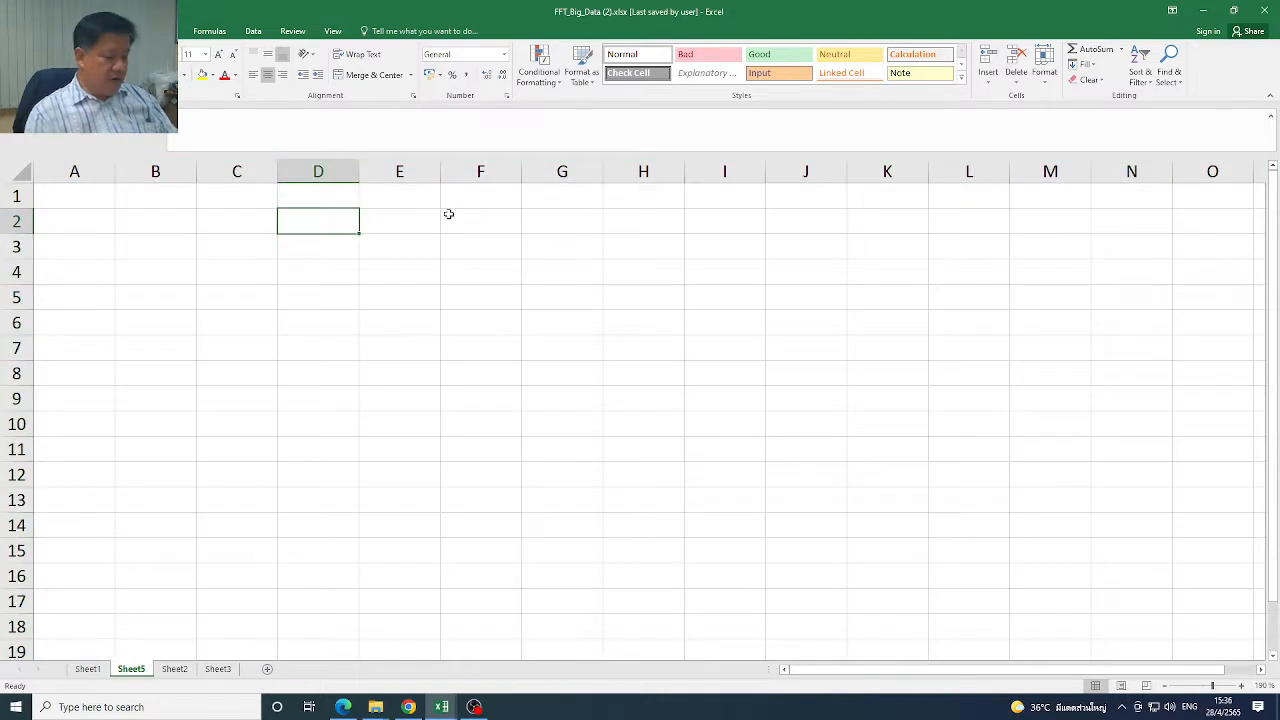
{"action": "type", "text": "count"}
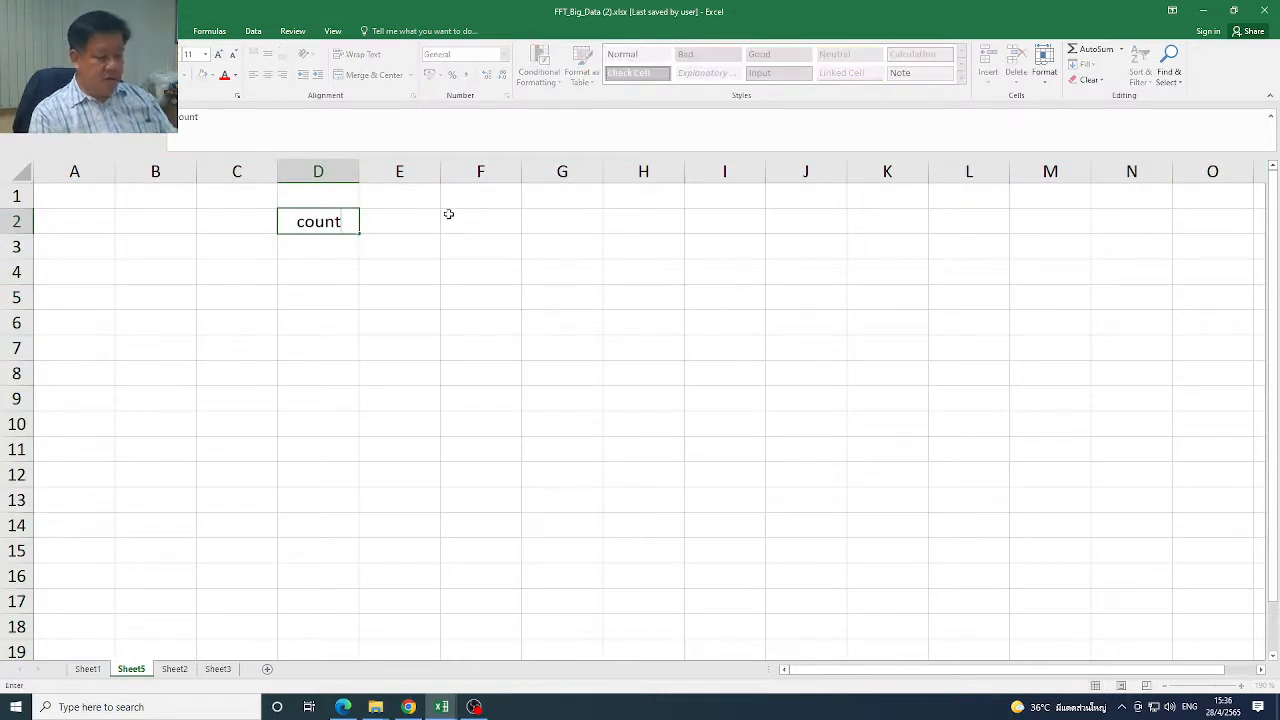
{"action": "key", "text": "Return"}
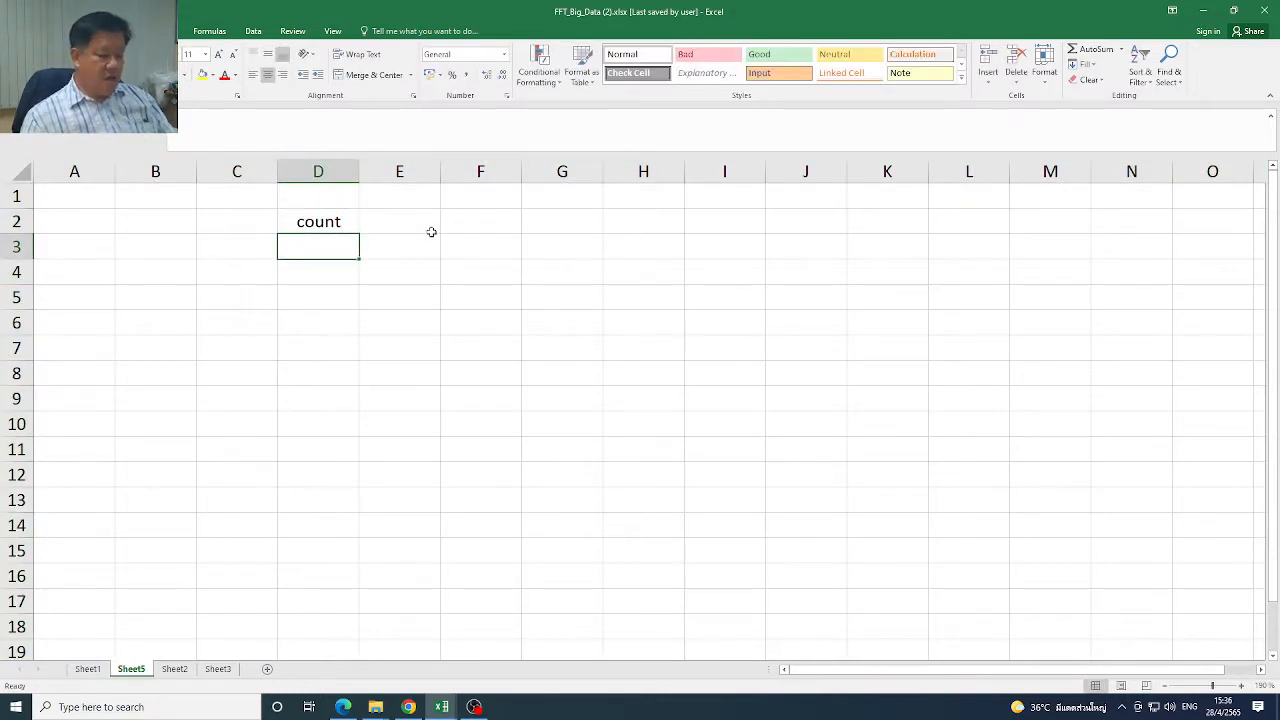
{"action": "type", "text": "=1"}
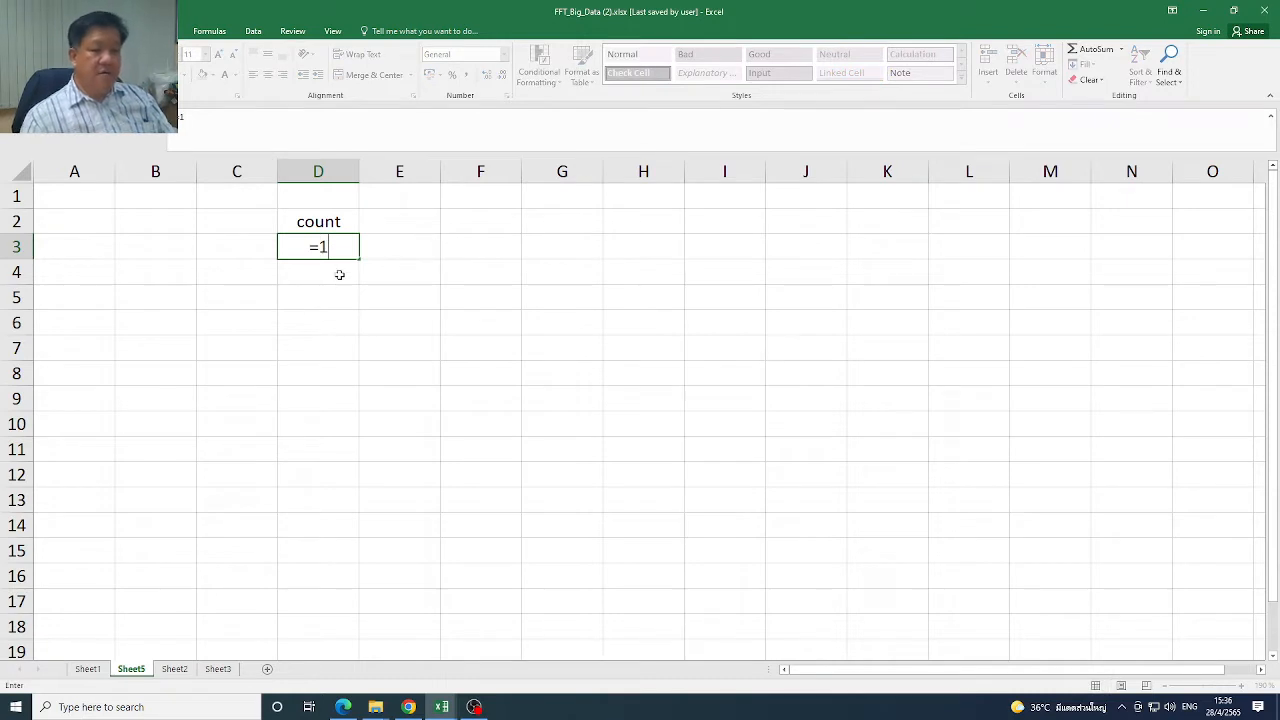
{"action": "key", "text": "Return"}
Enter the formula =D3+1 in D4 and fill it down to D18
{"action": "type", "text": "="}
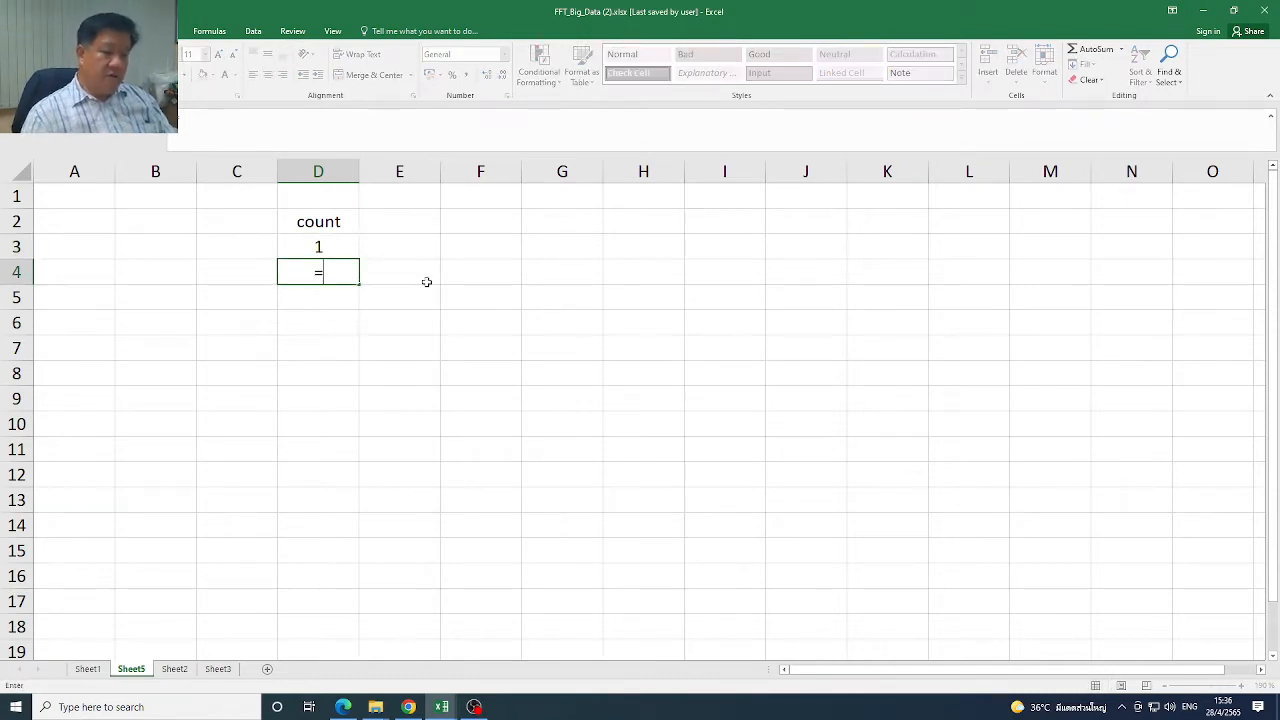
{"action": "left_click", "coordinate": [336, 246]}
{"action": "type", "text": "+1"}
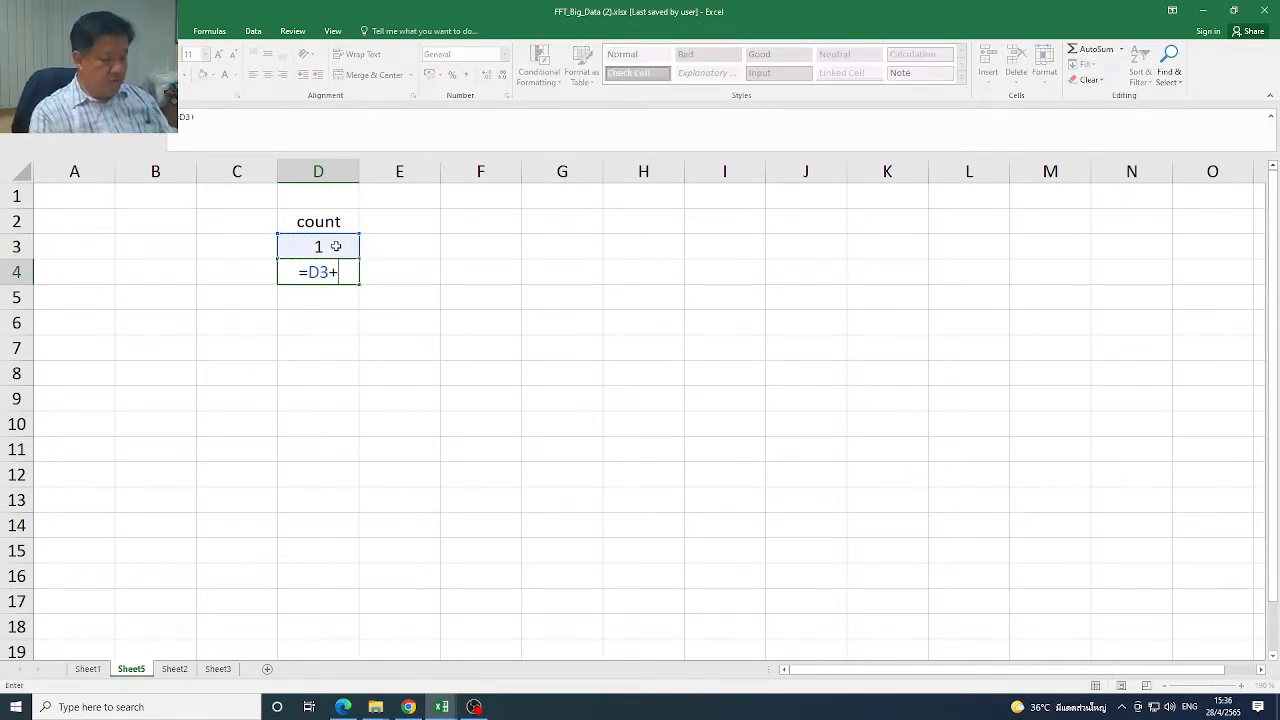
{"action": "key", "text": "Return"}
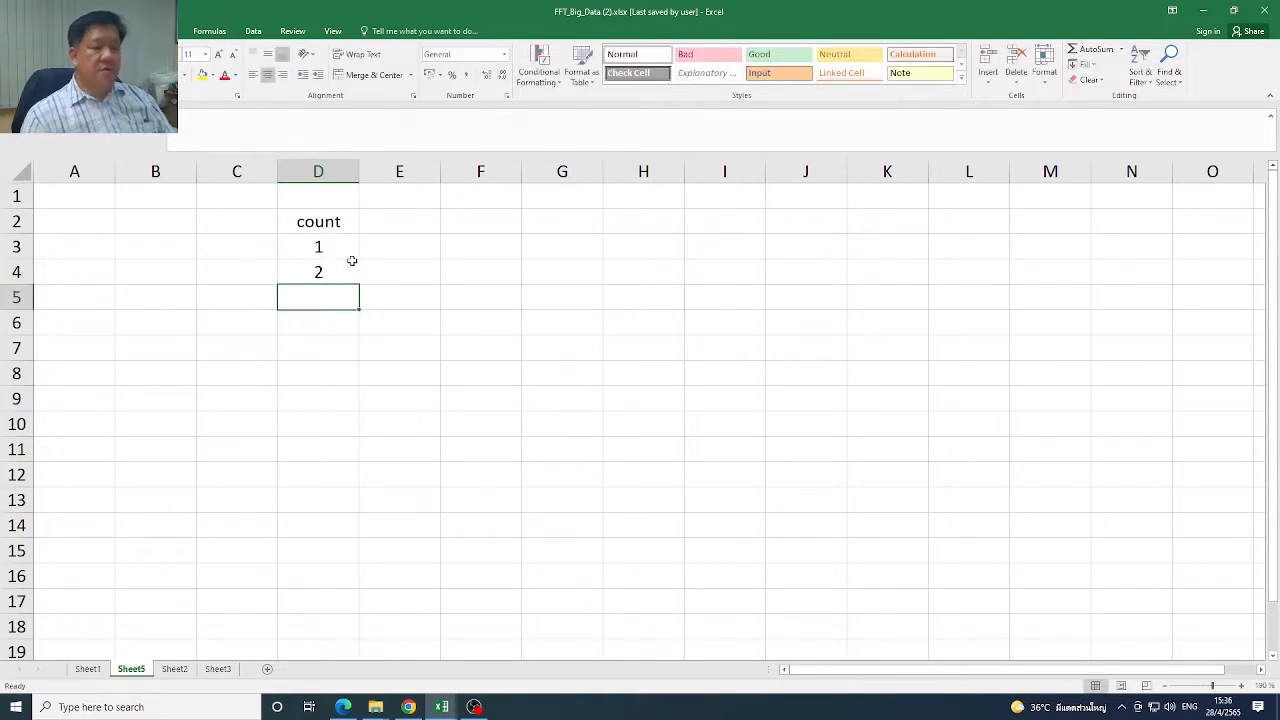
{"action": "left_click", "coordinate": [346, 273]}
{"action": "left_click_drag", "start_coordinate": [357, 286], "coordinate": [369, 632]}
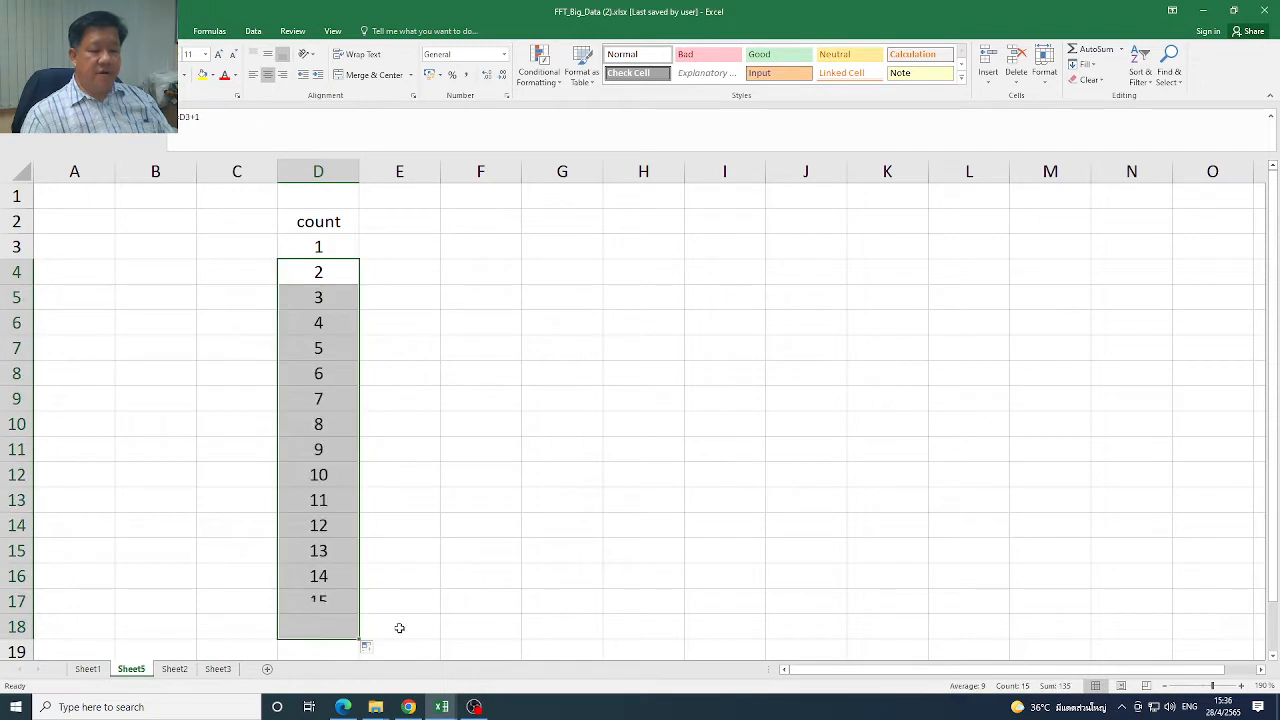
Apply all borders to the count column, cells D2:D18
{"action": "left_click_drag", "start_coordinate": [325, 234], "coordinate": [330, 630]}
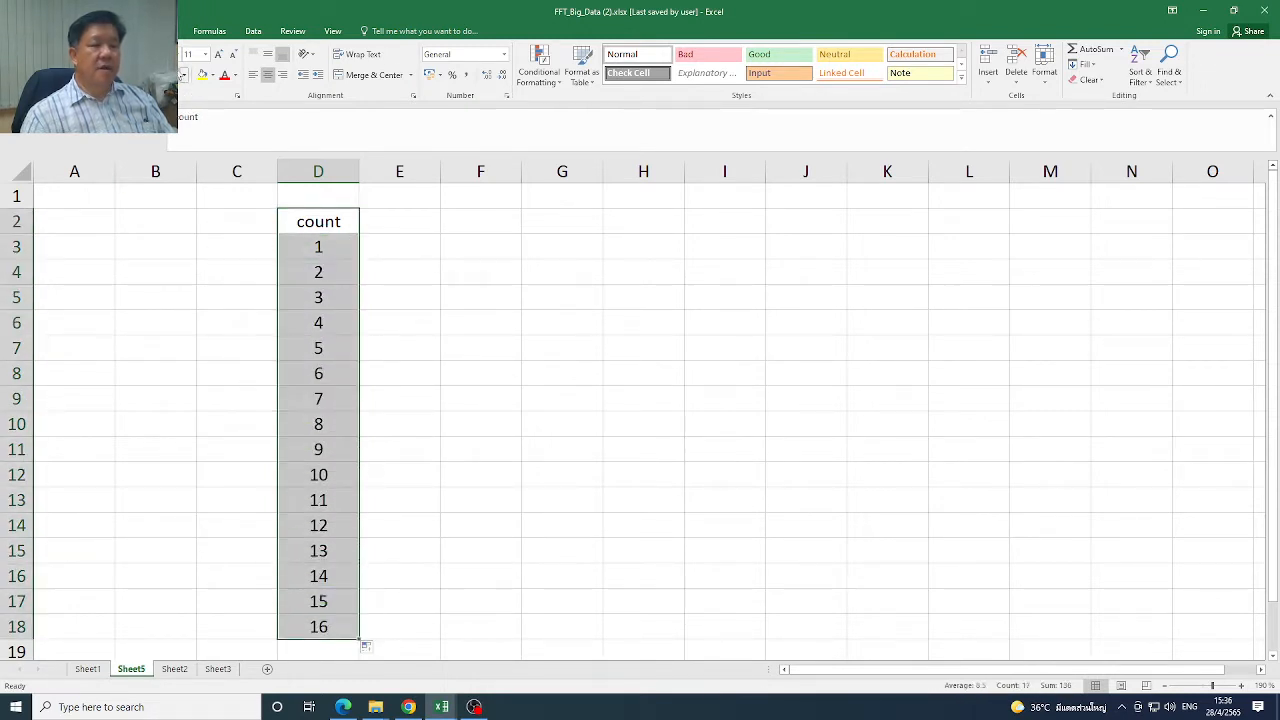
{"action": "left_click", "coordinate": [185, 75]}
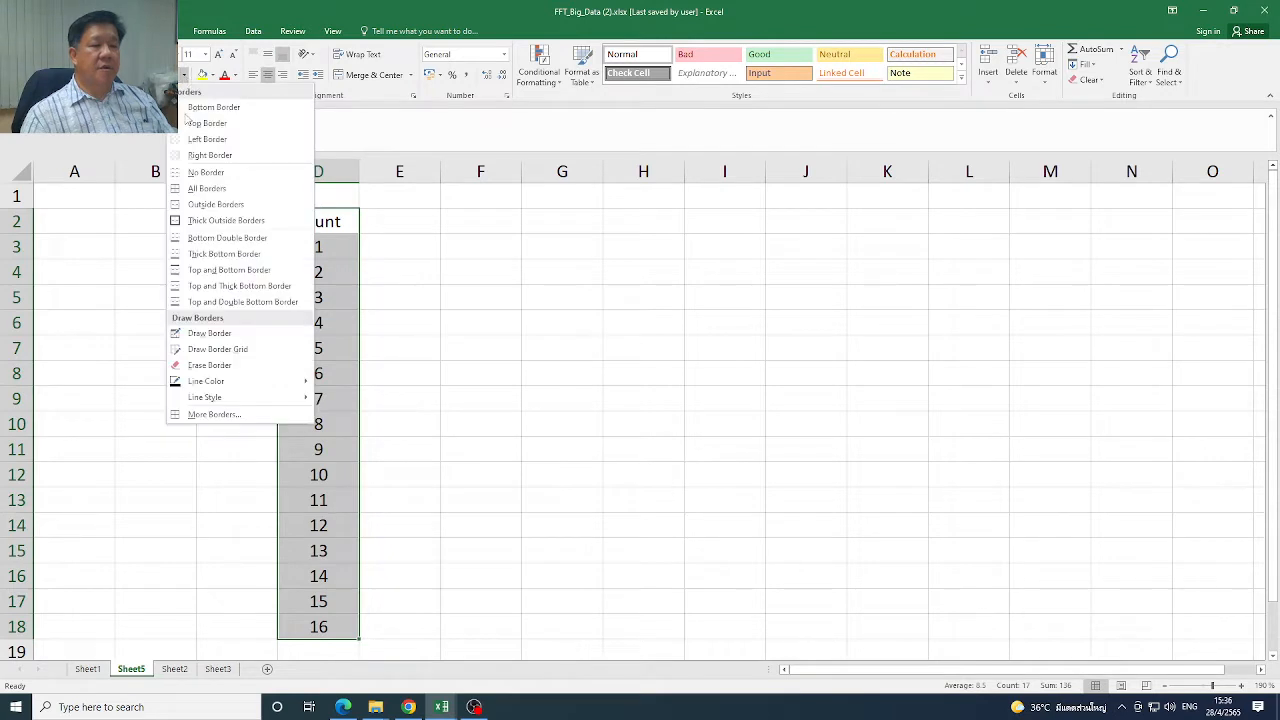
{"action": "left_click", "coordinate": [212, 188]}
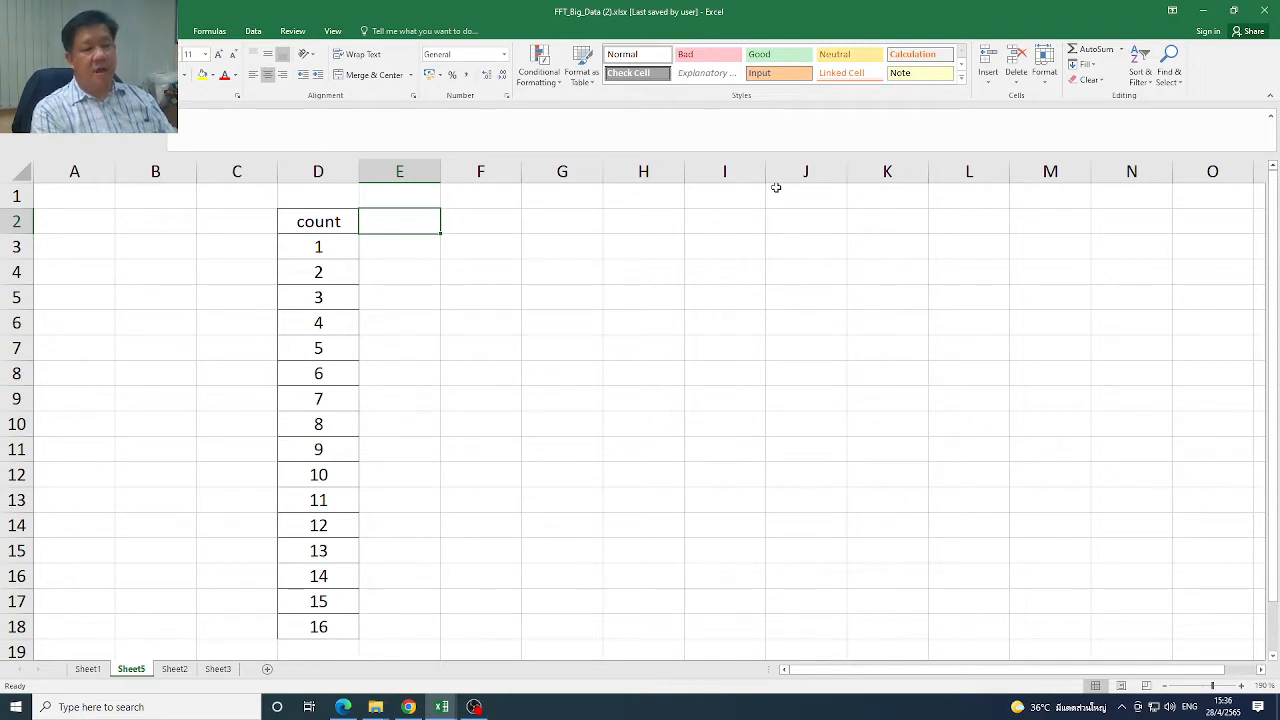
Enter the header "x(t)" in E2 and apply all borders to E2:E18
{"action": "type", "text": "x(t)"}
{"action": "key", "text": "Return"}
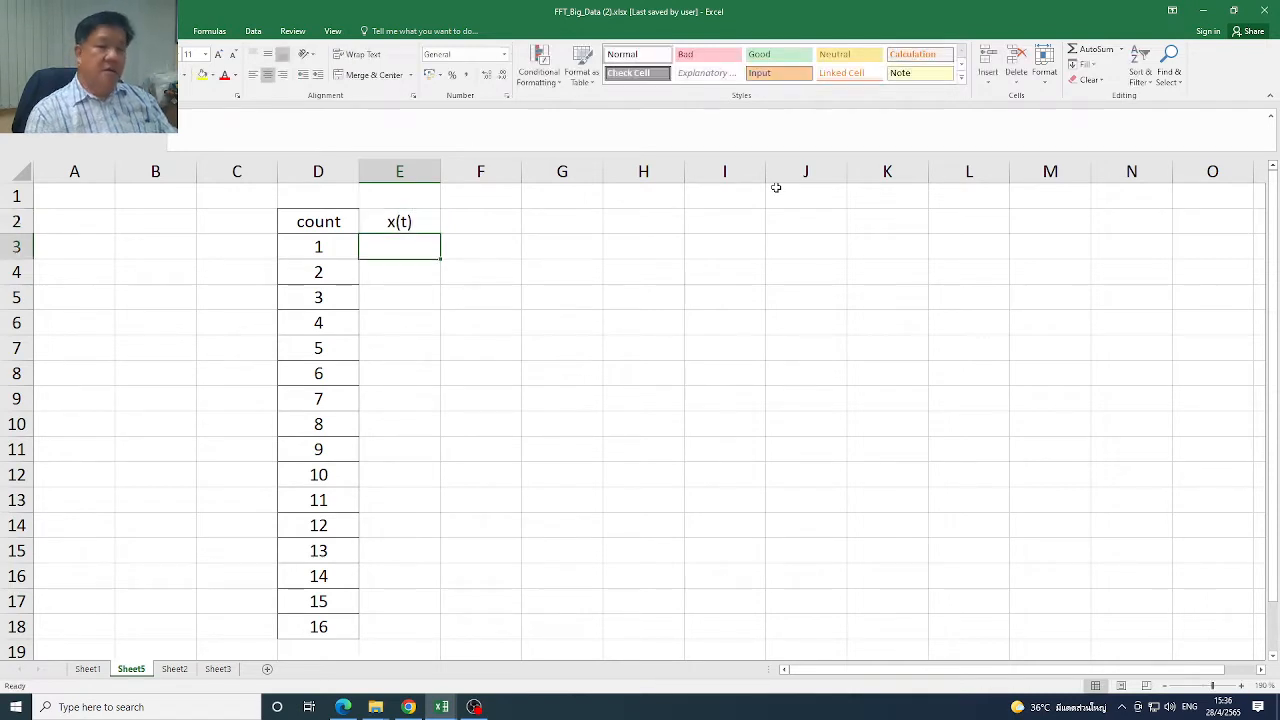
{"action": "left_click_drag", "start_coordinate": [424, 248], "coordinate": [429, 497]}
{"action": "scroll", "coordinate": [1275, 411], "scroll_direction": "up", "scroll_amount": 2}
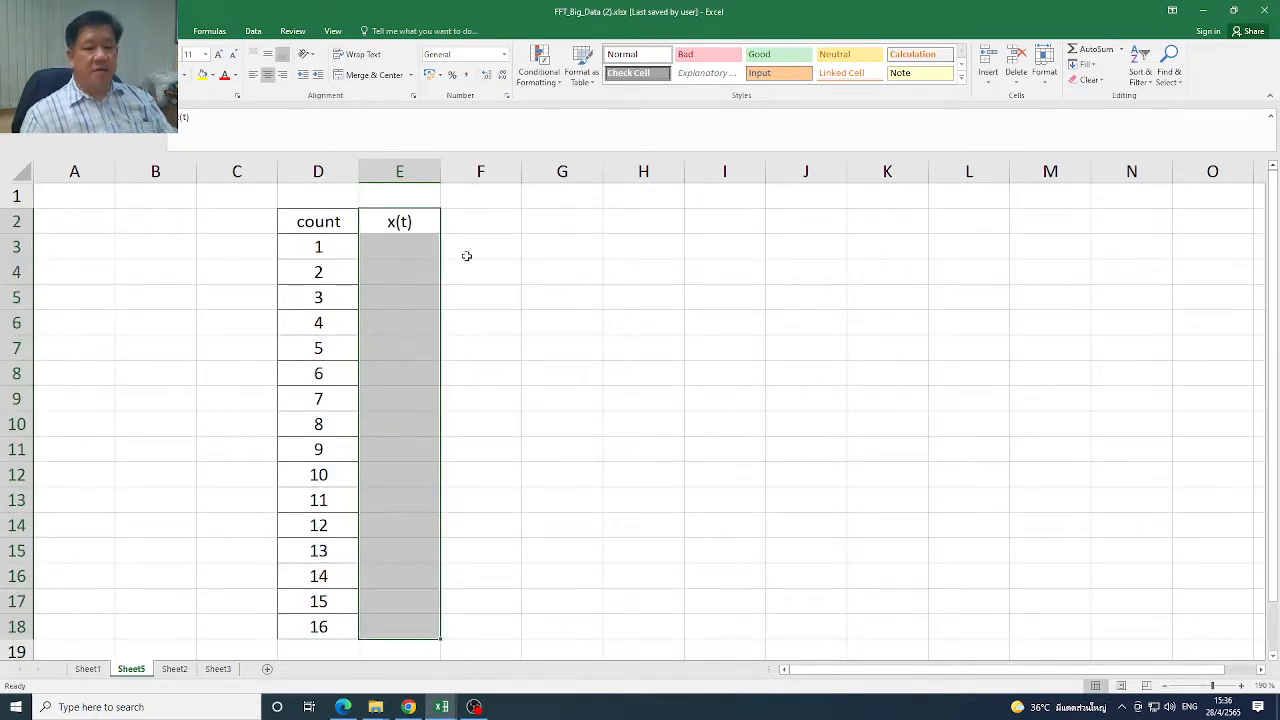
Change the header in cell D2 to "count (t)"
{"action": "left_click", "coordinate": [300, 221]}
{"action": "left_click", "coordinate": [213, 116]}
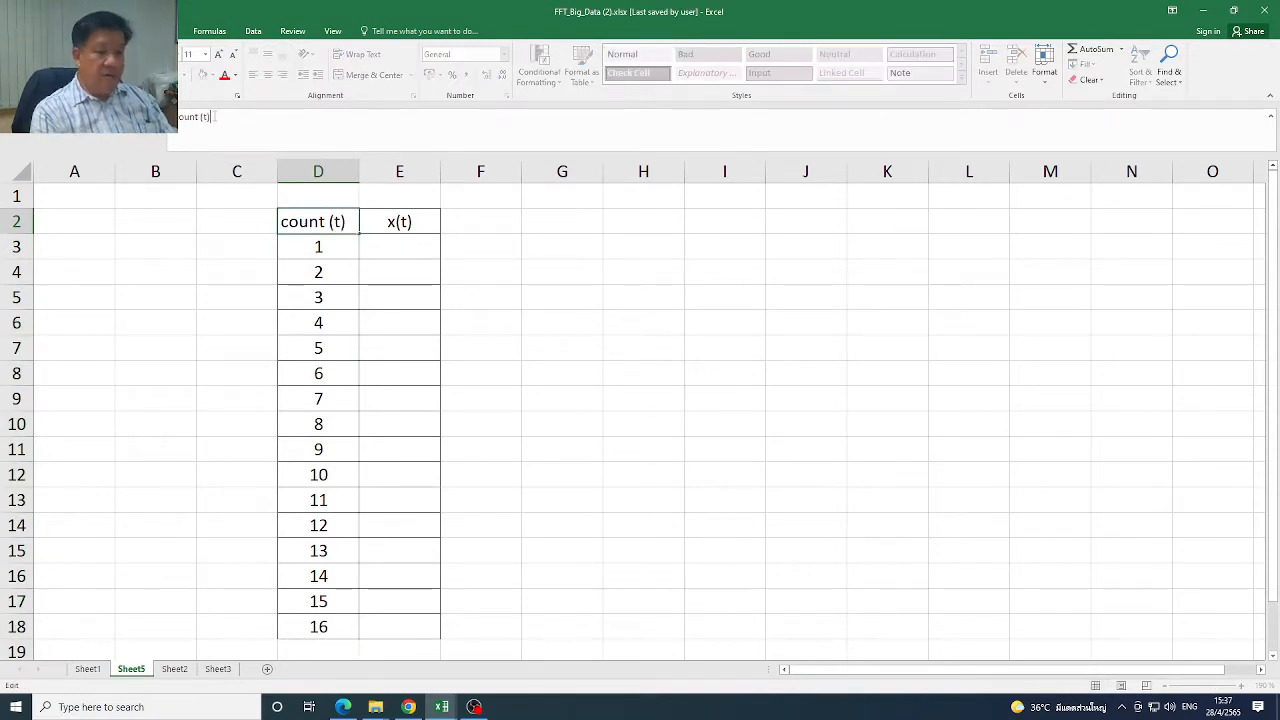
{"action": "type", "text": "(t)"}
{"action": "key", "text": "Return"}
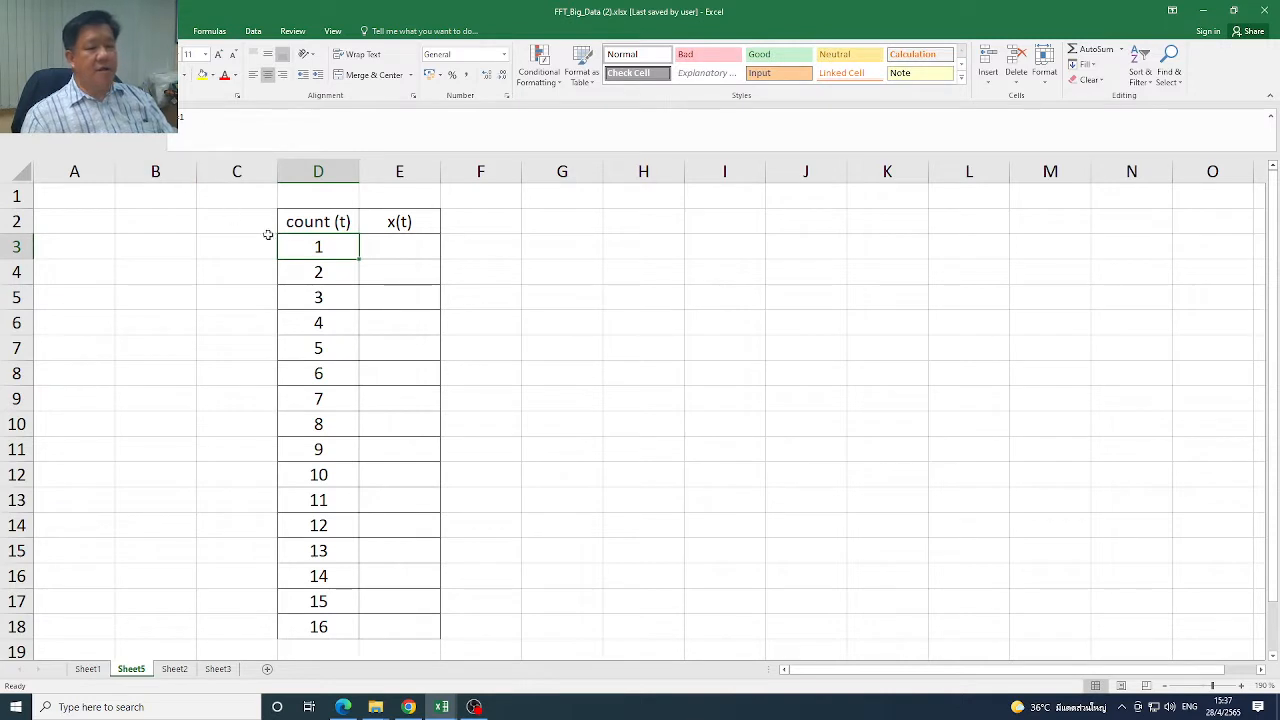
{"action": "left_click", "coordinate": [320, 272]}
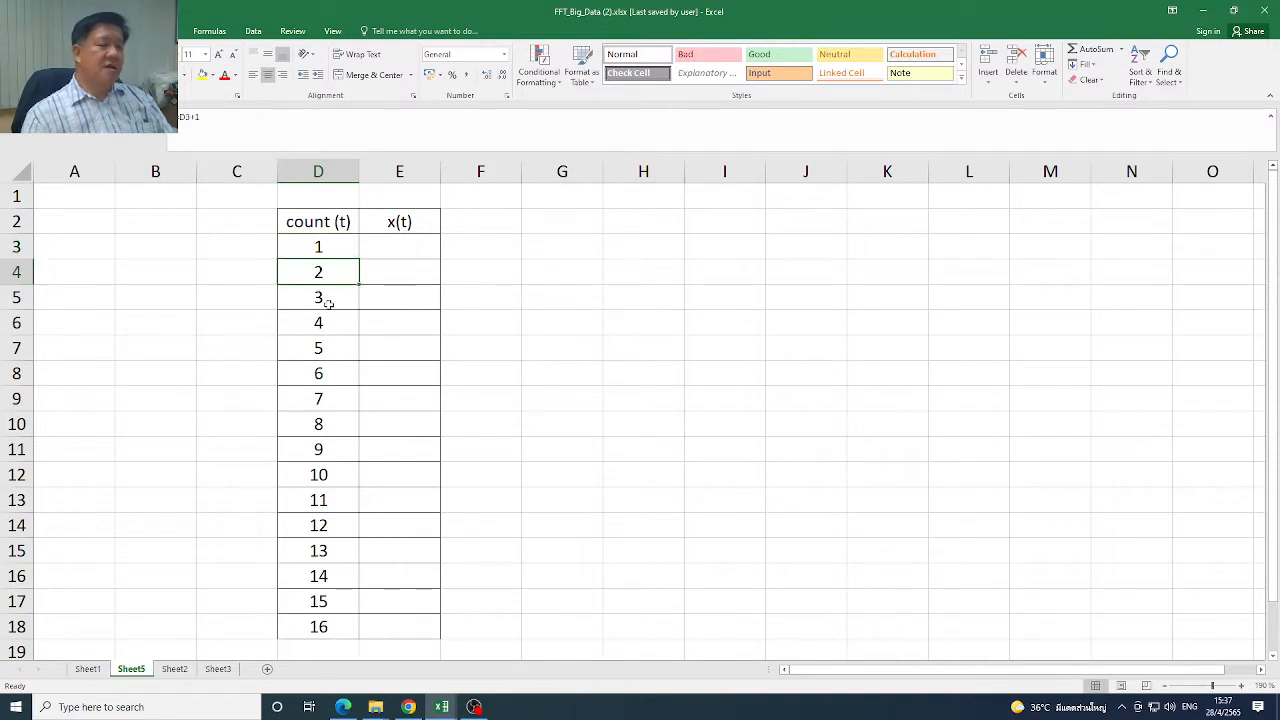
{"action": "left_click", "coordinate": [322, 250]}
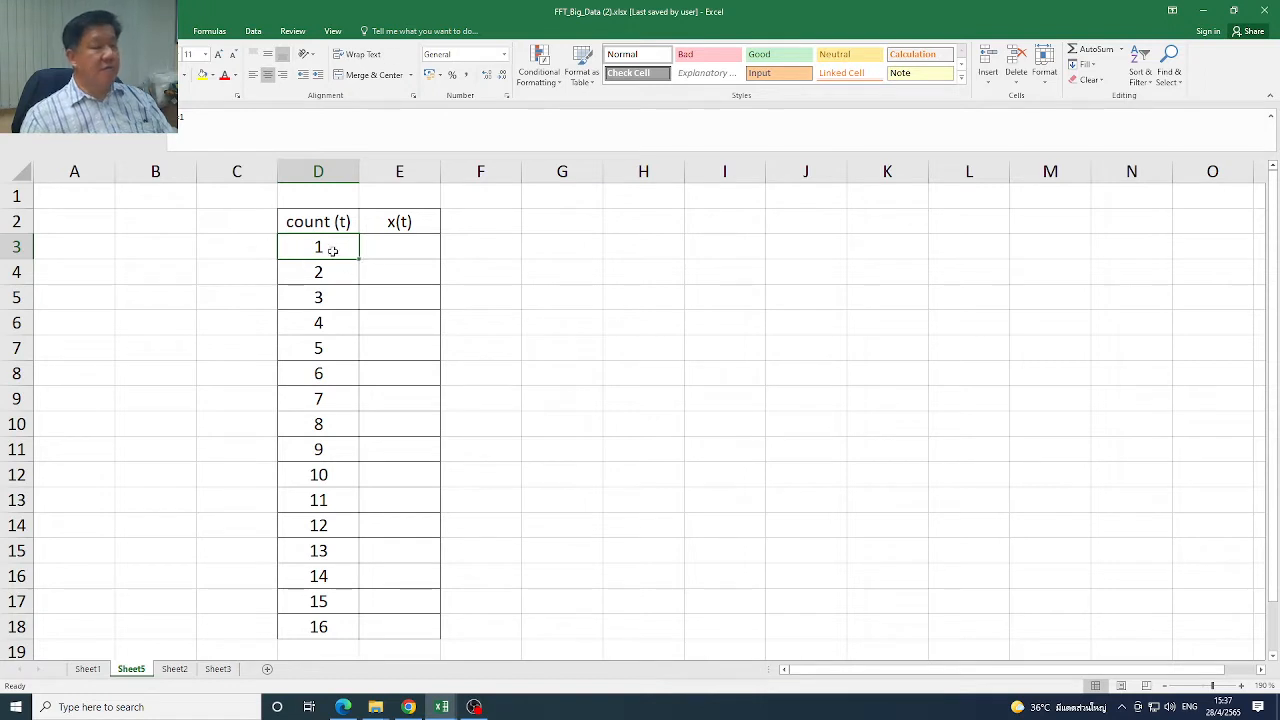
Begin the x(t) formula in E3 with =abs(10*rand()*sin(100*rand()*d3)
{"action": "left_click", "coordinate": [409, 242]}
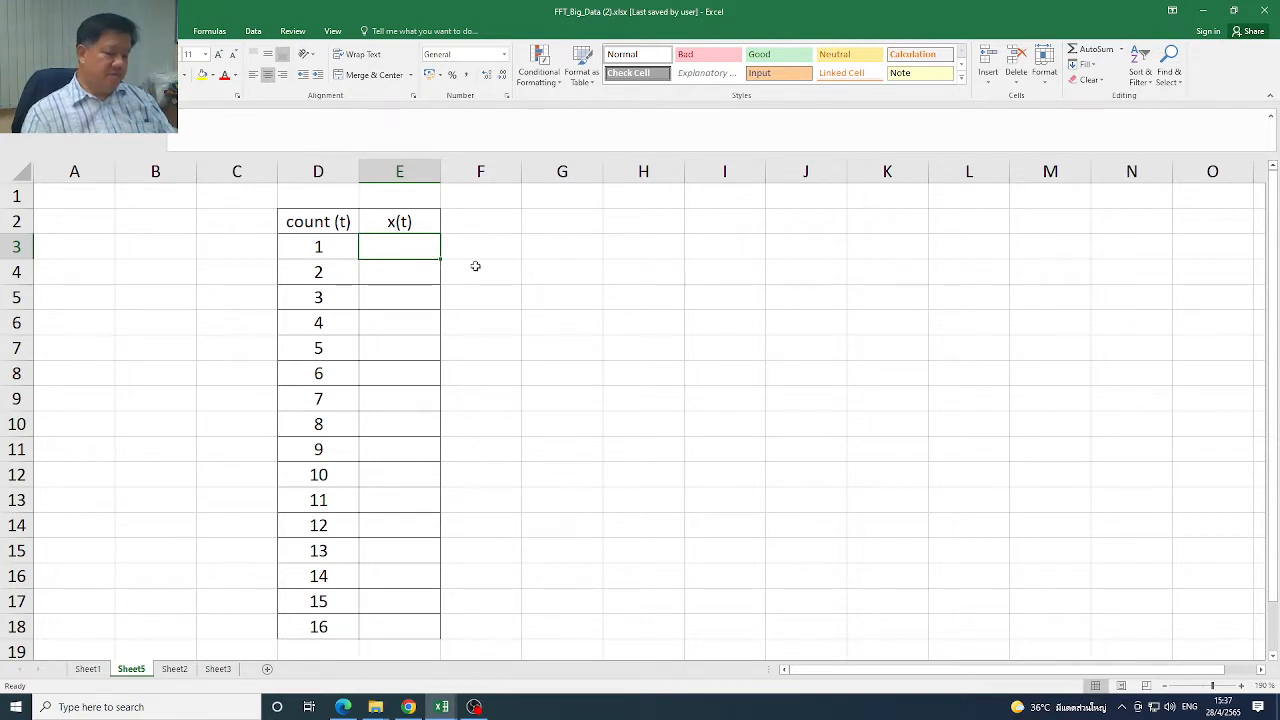
{"action": "type", "text": "="}
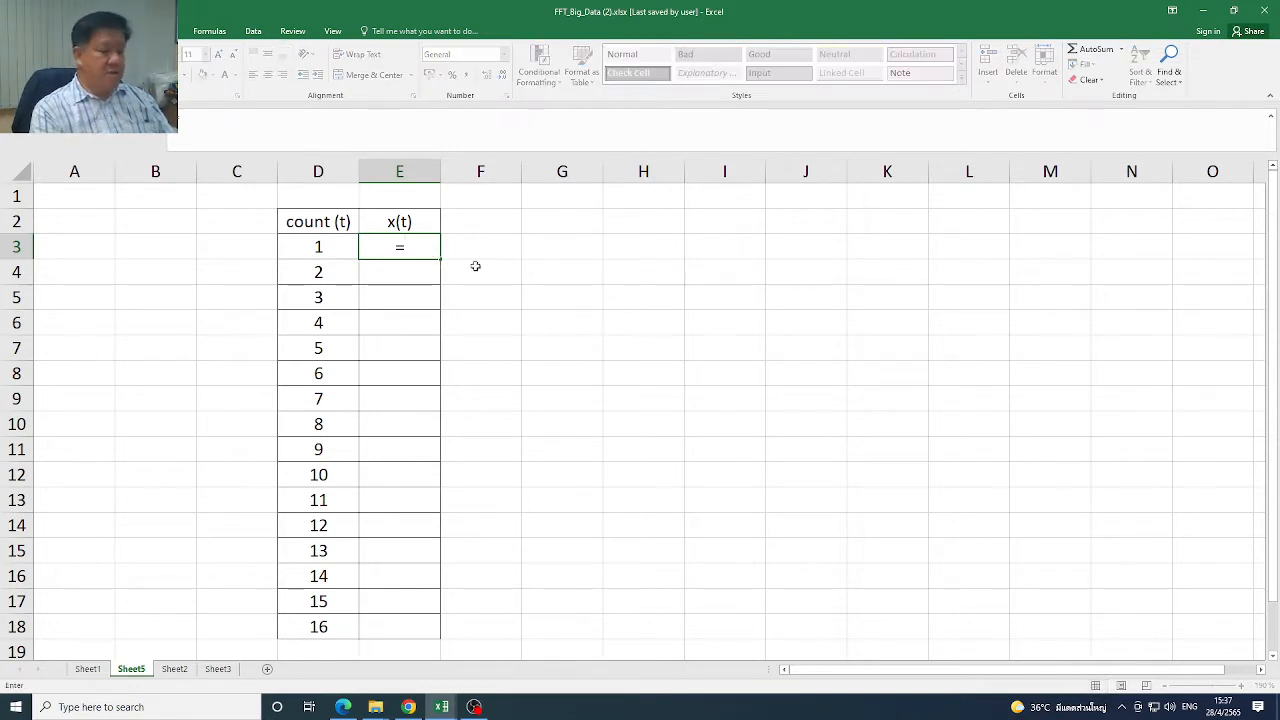
{"action": "type", "text": "abs("}
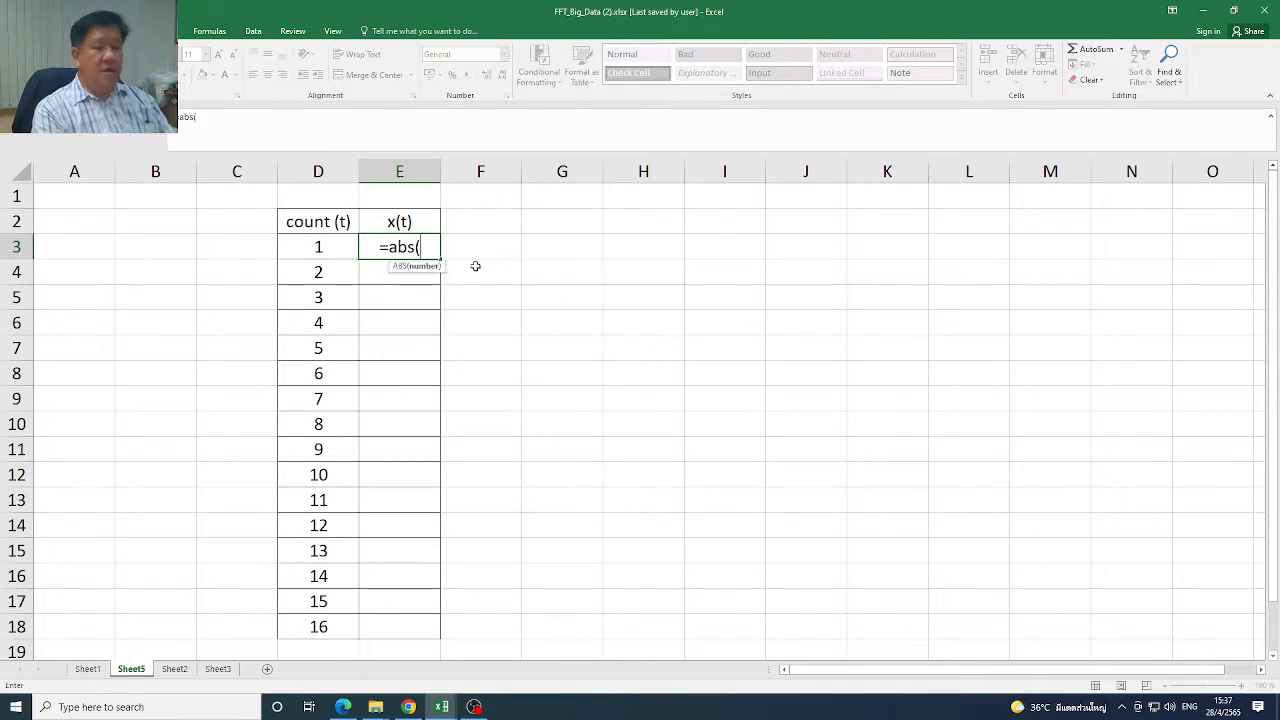
{"action": "type", "text": "10*"}
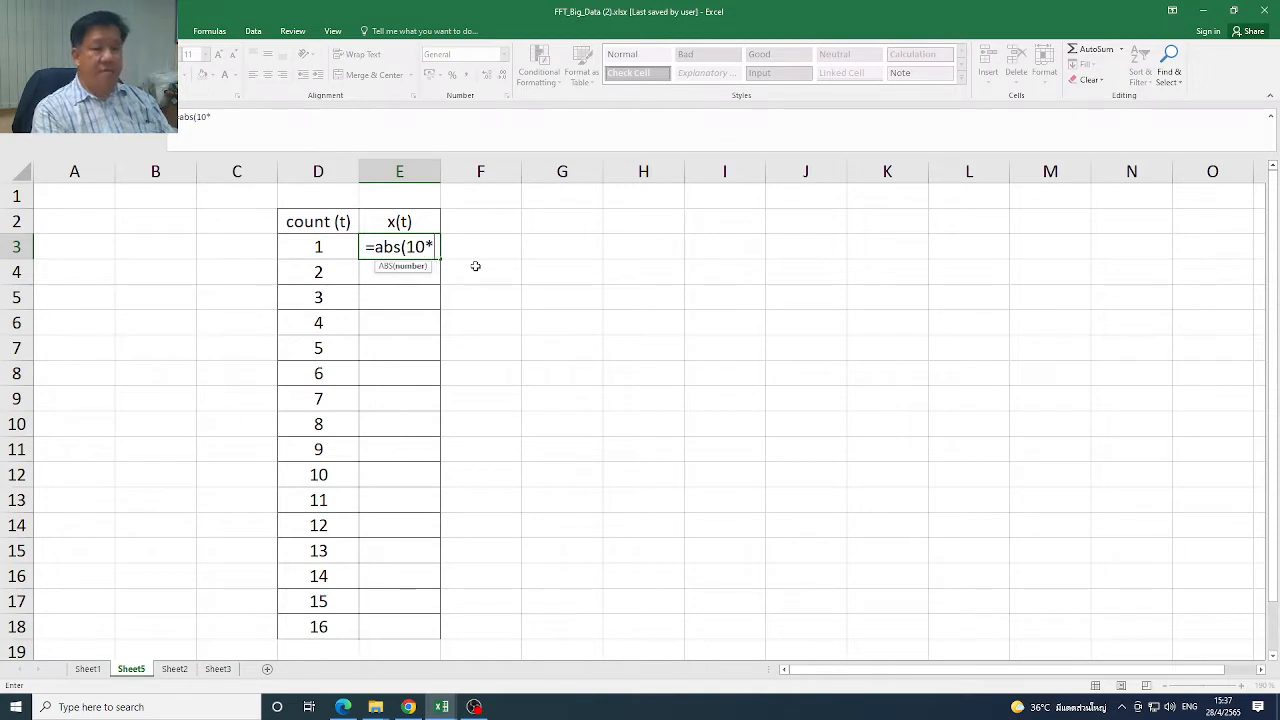
{"action": "type", "text": "rand"}
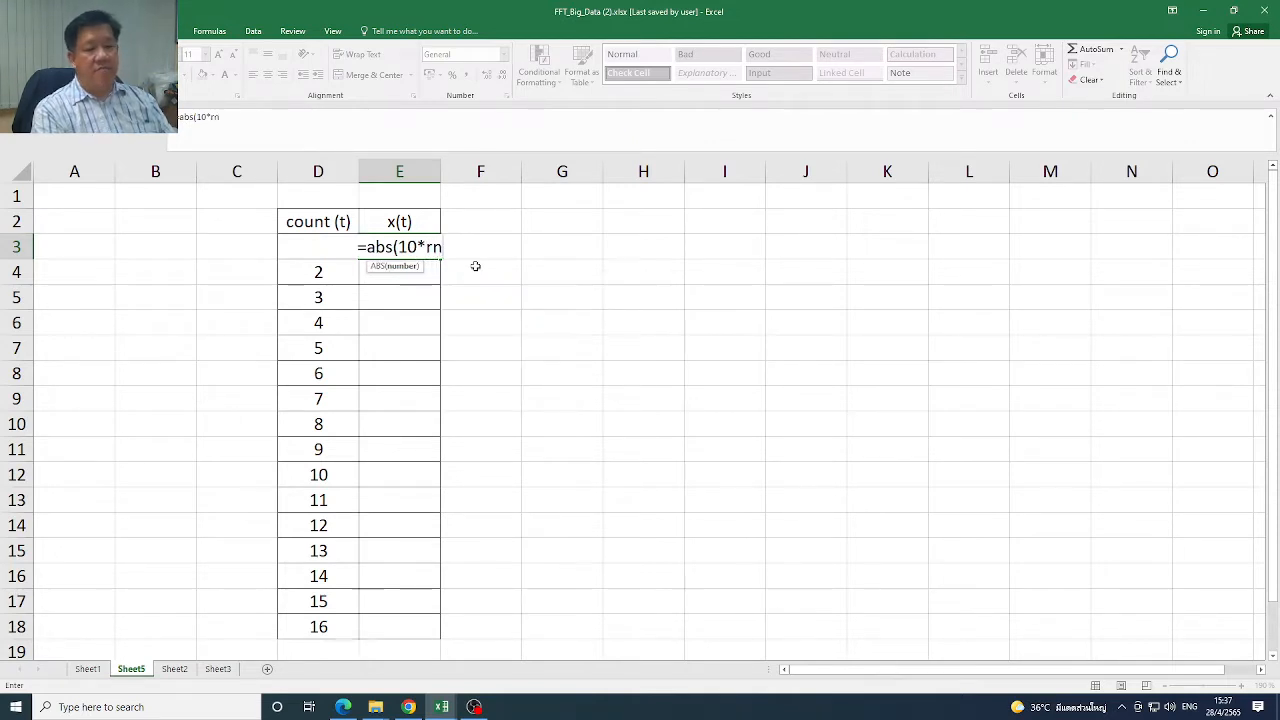
{"action": "type", "text": "()"}
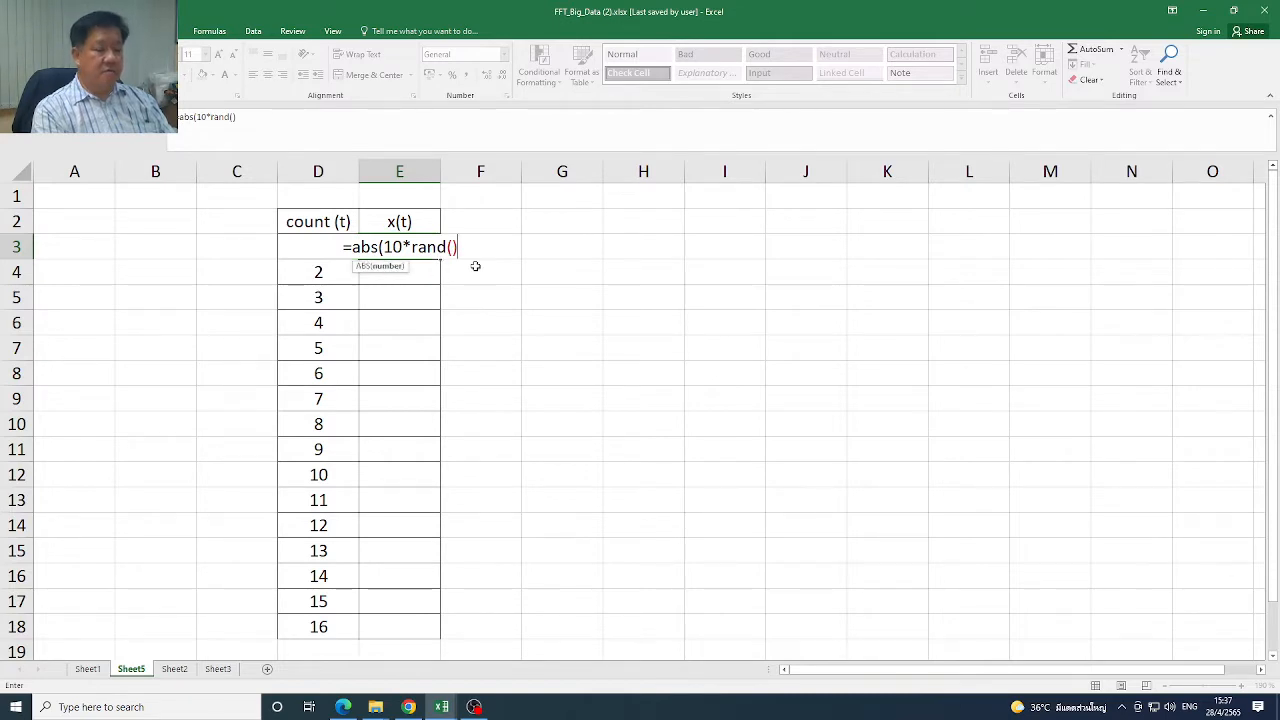
{"action": "type", "text": "*sin"}
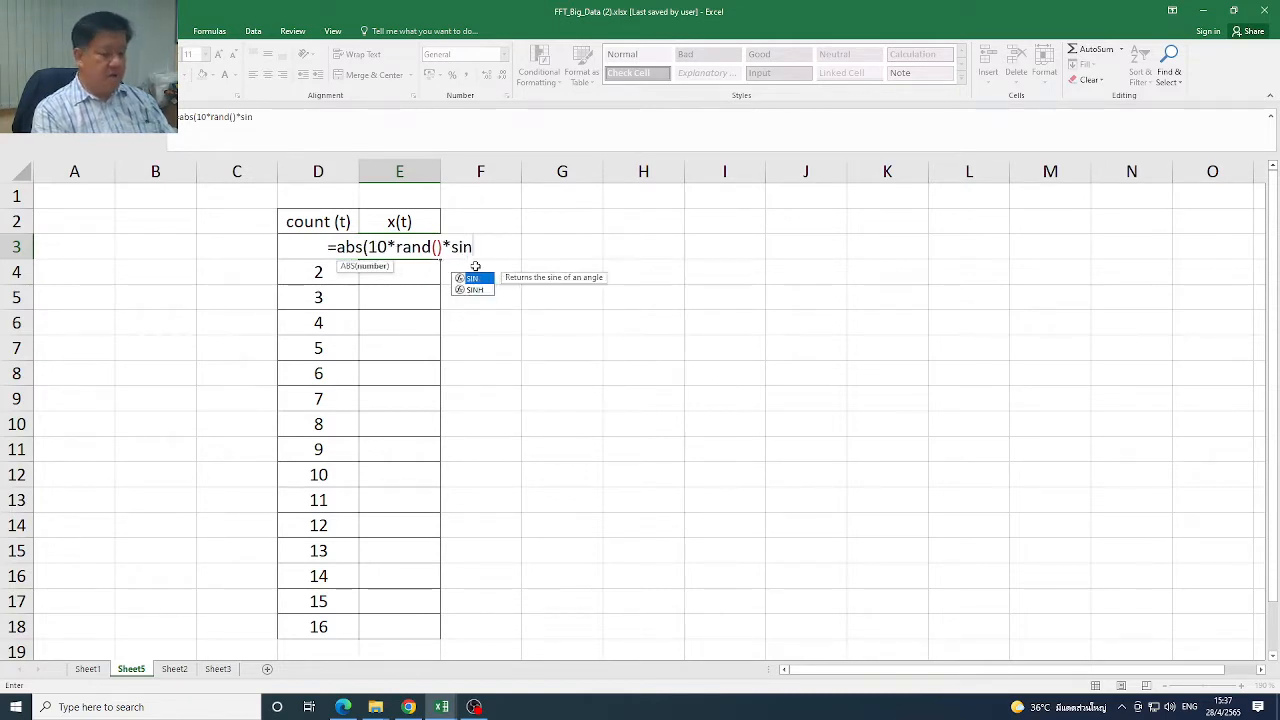
{"action": "type", "text": "(100"}
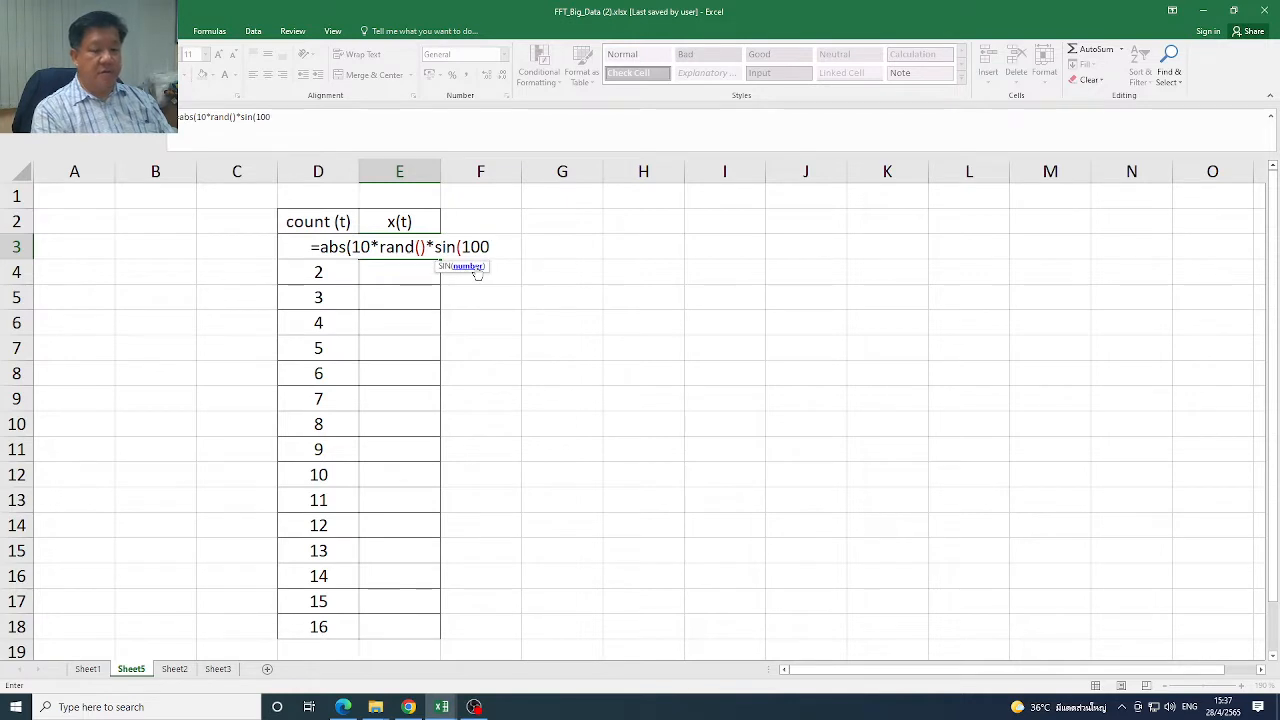
{"action": "type", "text": "*rand"}
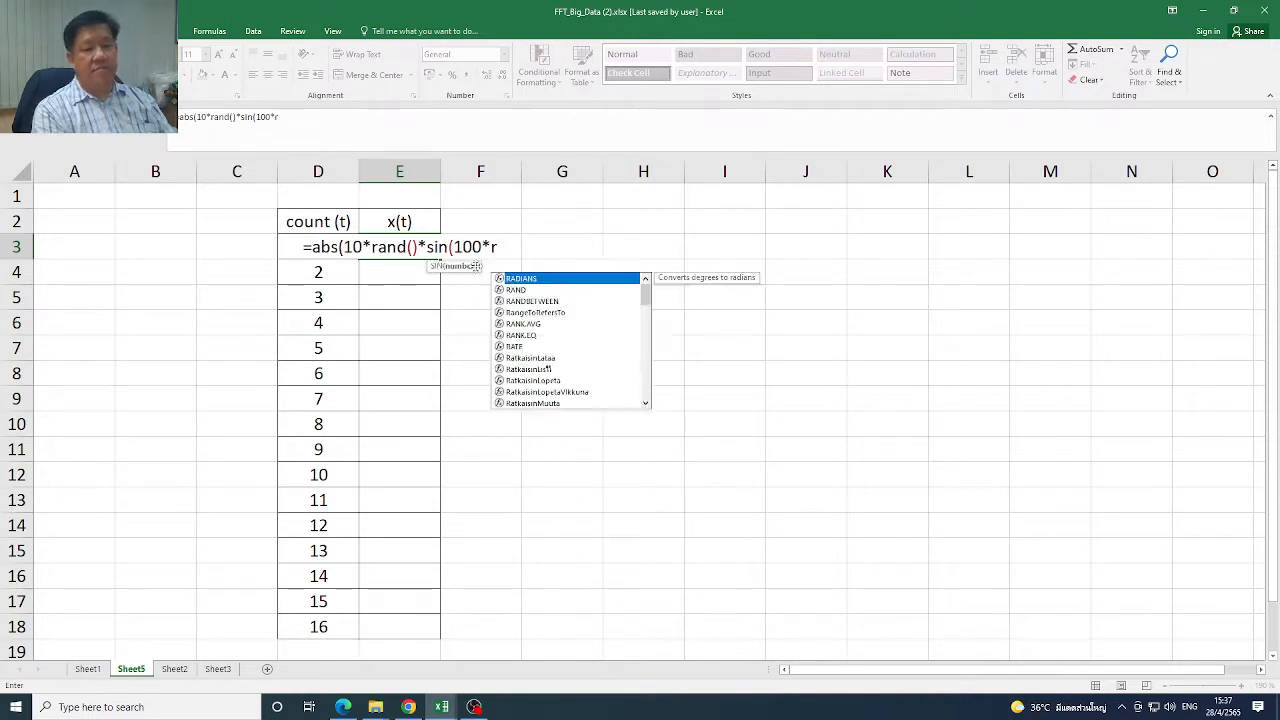
{"action": "type", "text": "()*"}
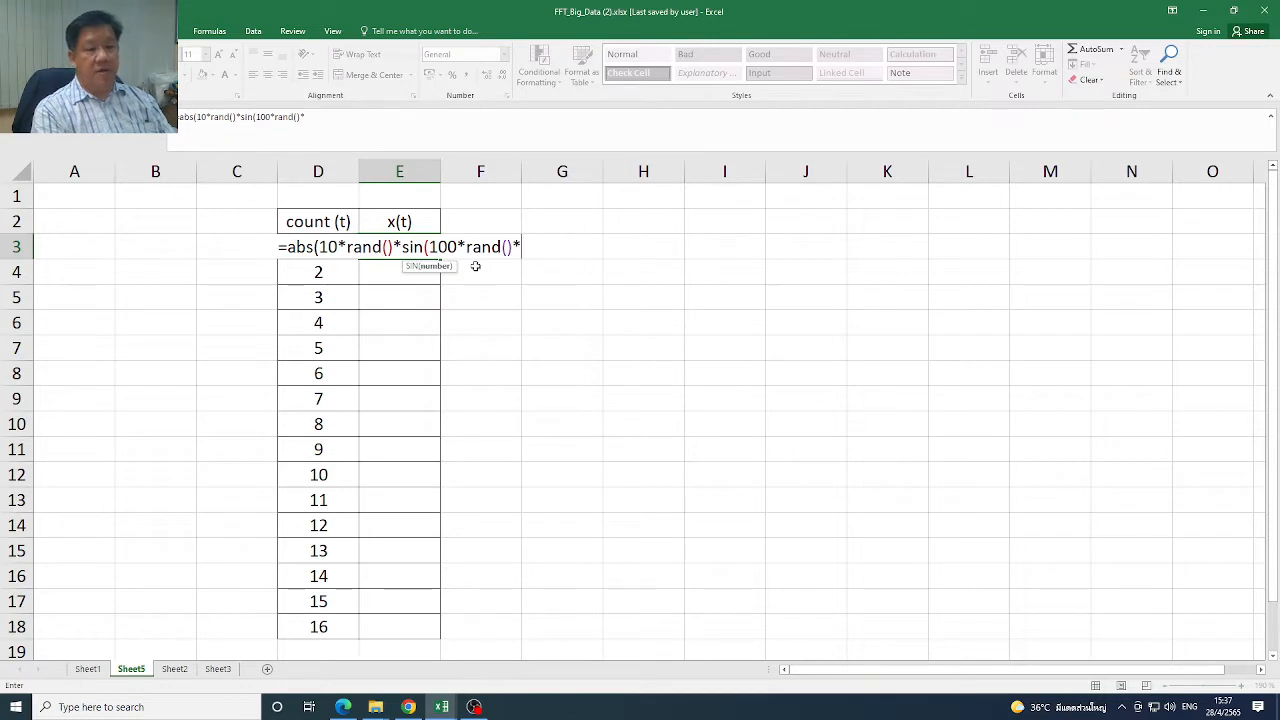
{"action": "type", "text": "d"}
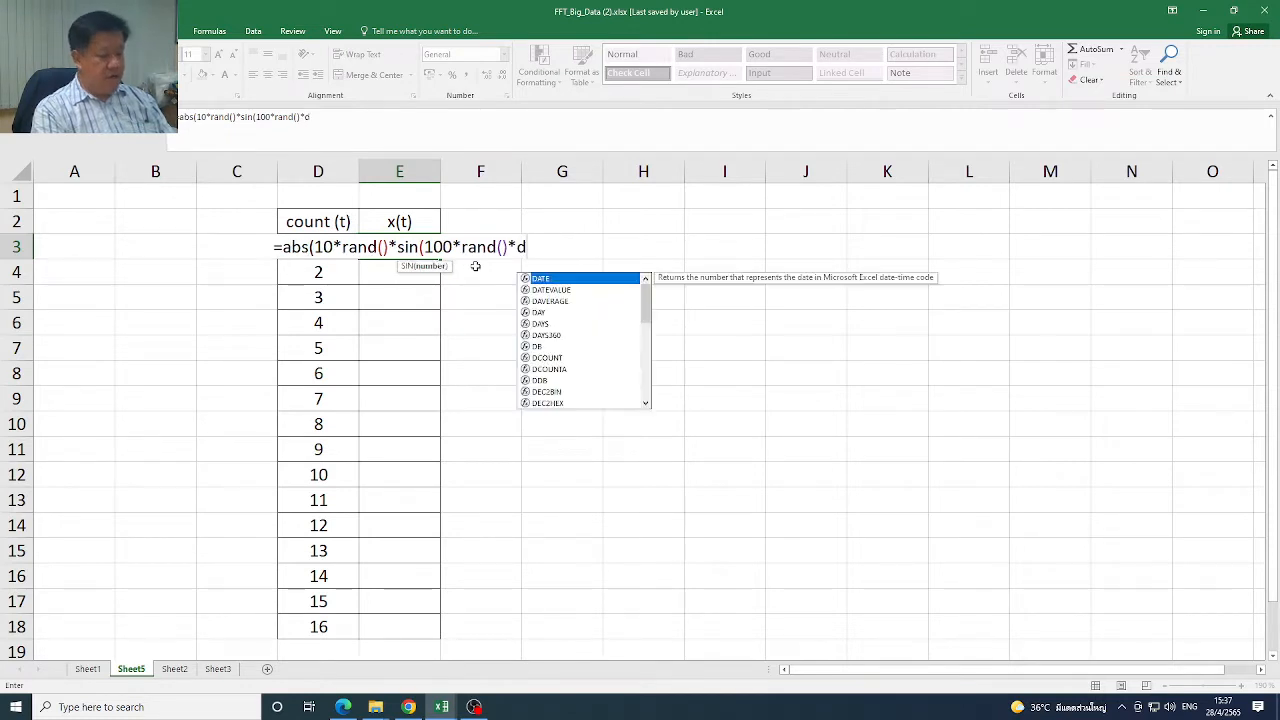
{"action": "type", "text": "3)"}
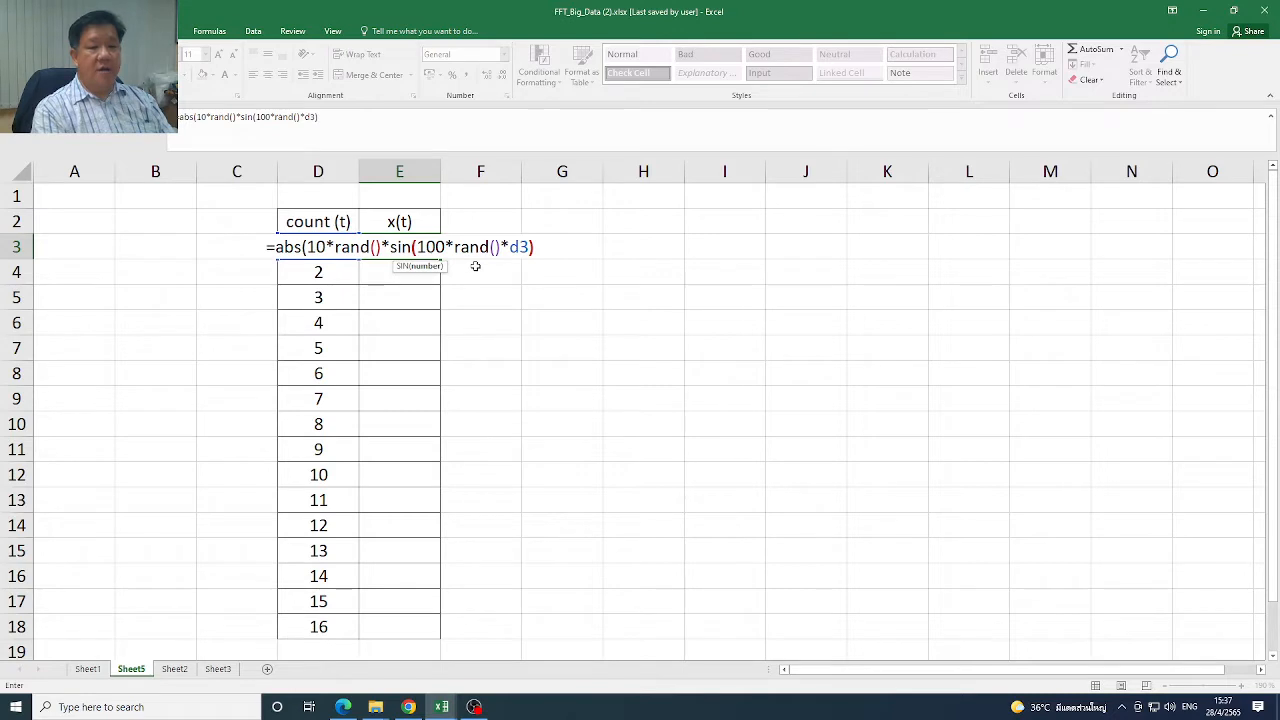
Wrap the E3 formula in ROUND with 3 decimals, completing it as =ROUND(ABS(10*RAND()*SIN(100*RAND()*D3)),3)
{"action": "left_click", "coordinate": [187, 115]}
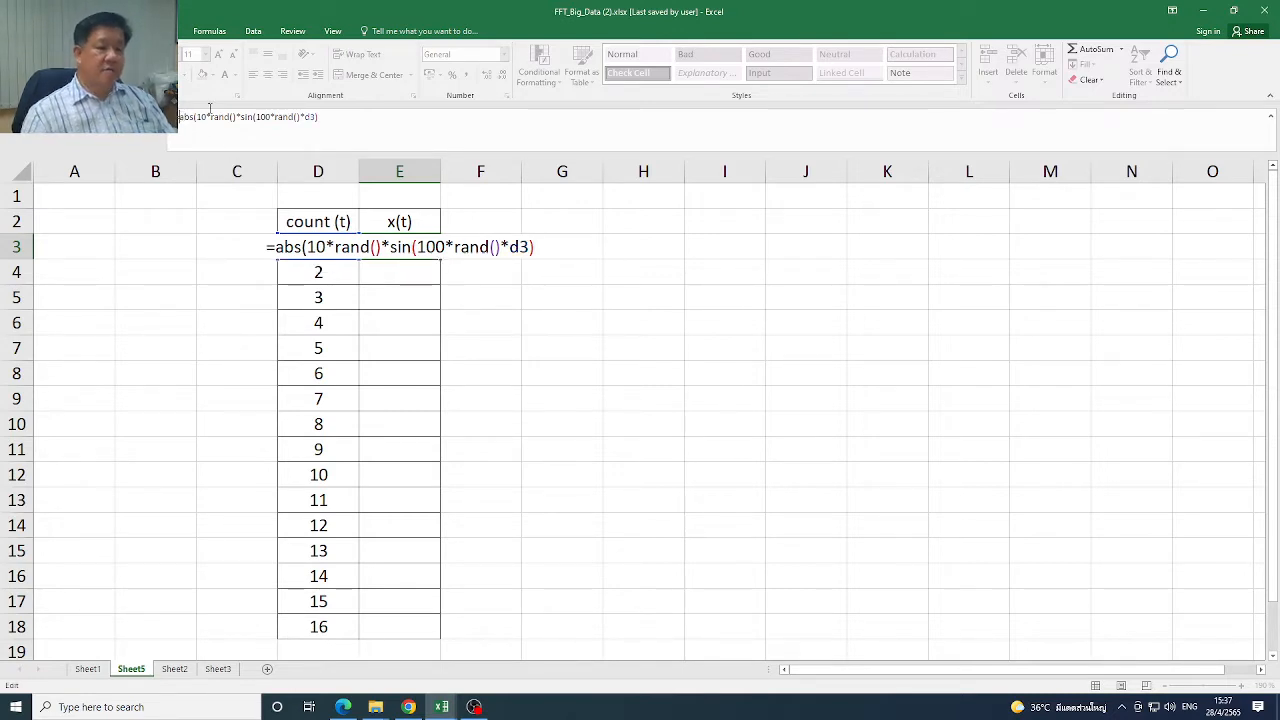
{"action": "type", "text": "round("}
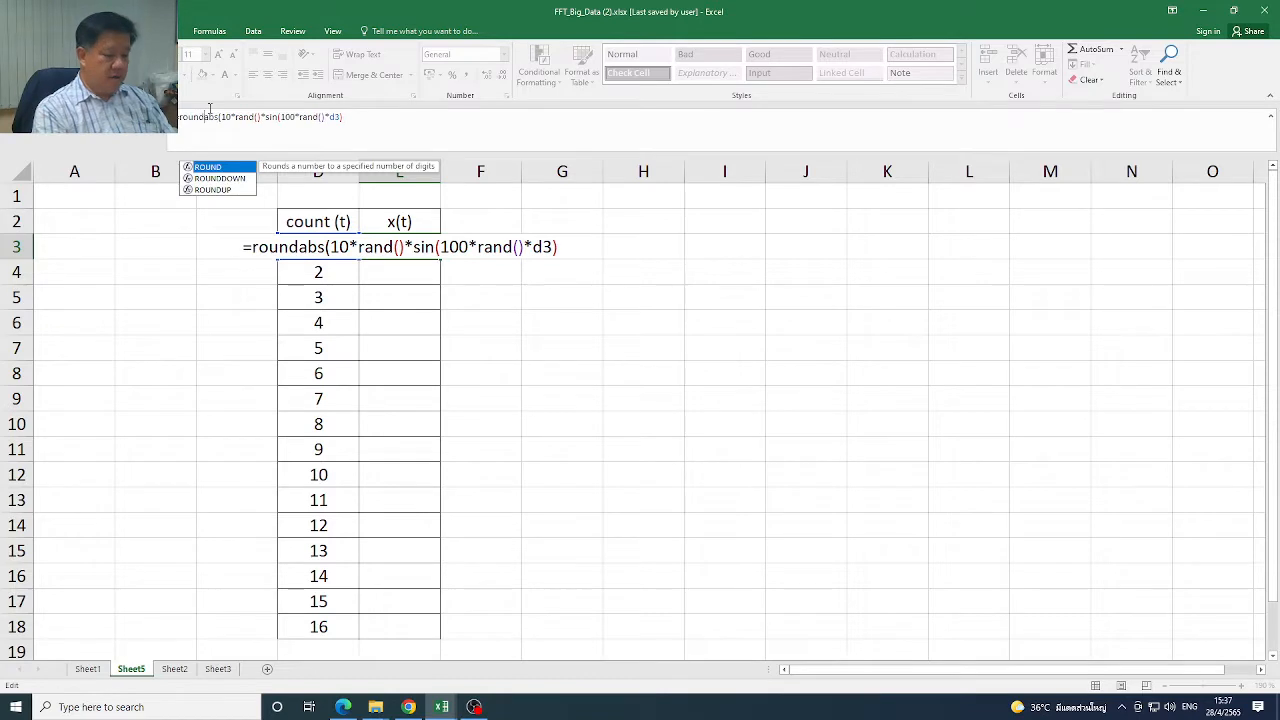
{"action": "left_click", "coordinate": [349, 116]}
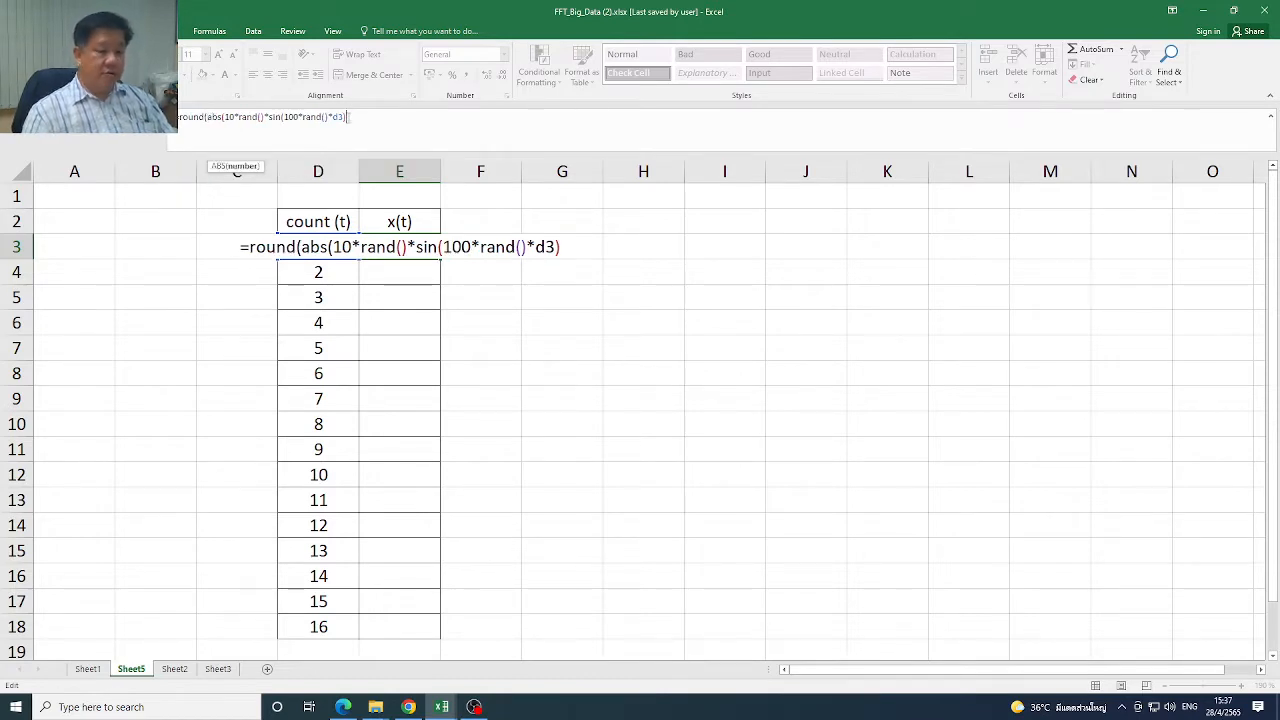
{"action": "type", "text": ",3)"}
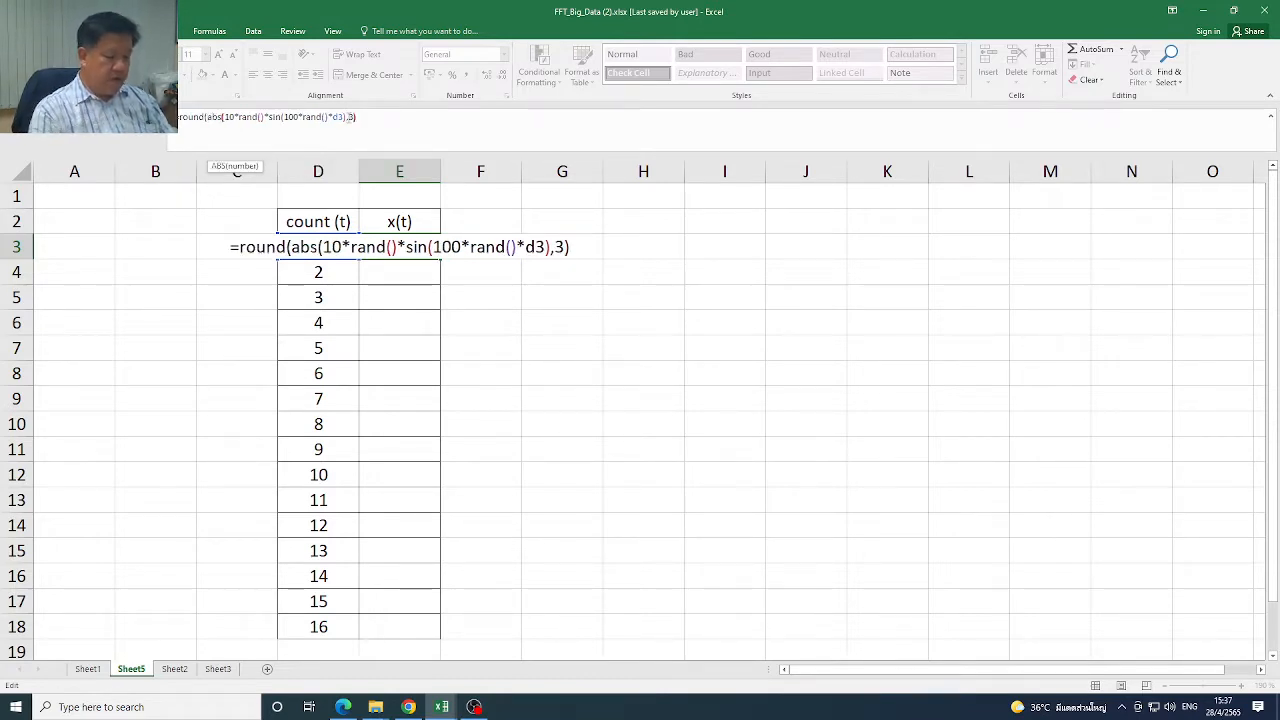
{"action": "key", "text": "Return"}
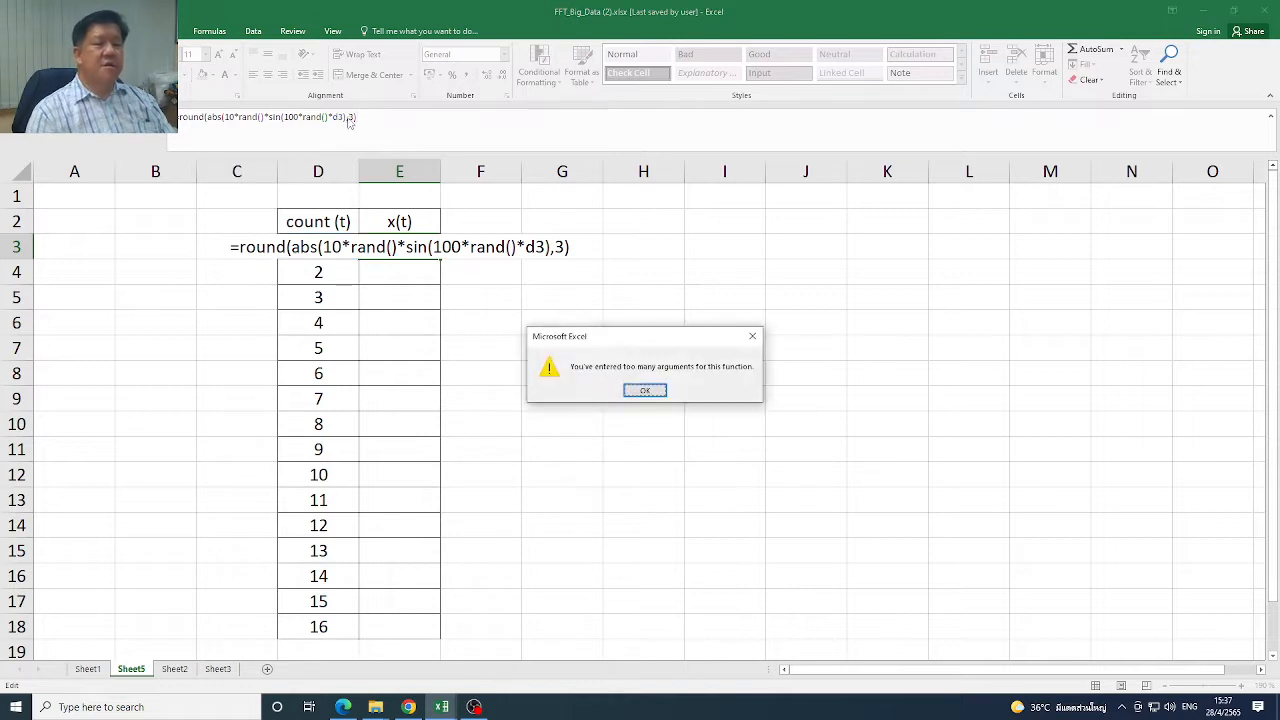
{"action": "left_click", "coordinate": [656, 396]}
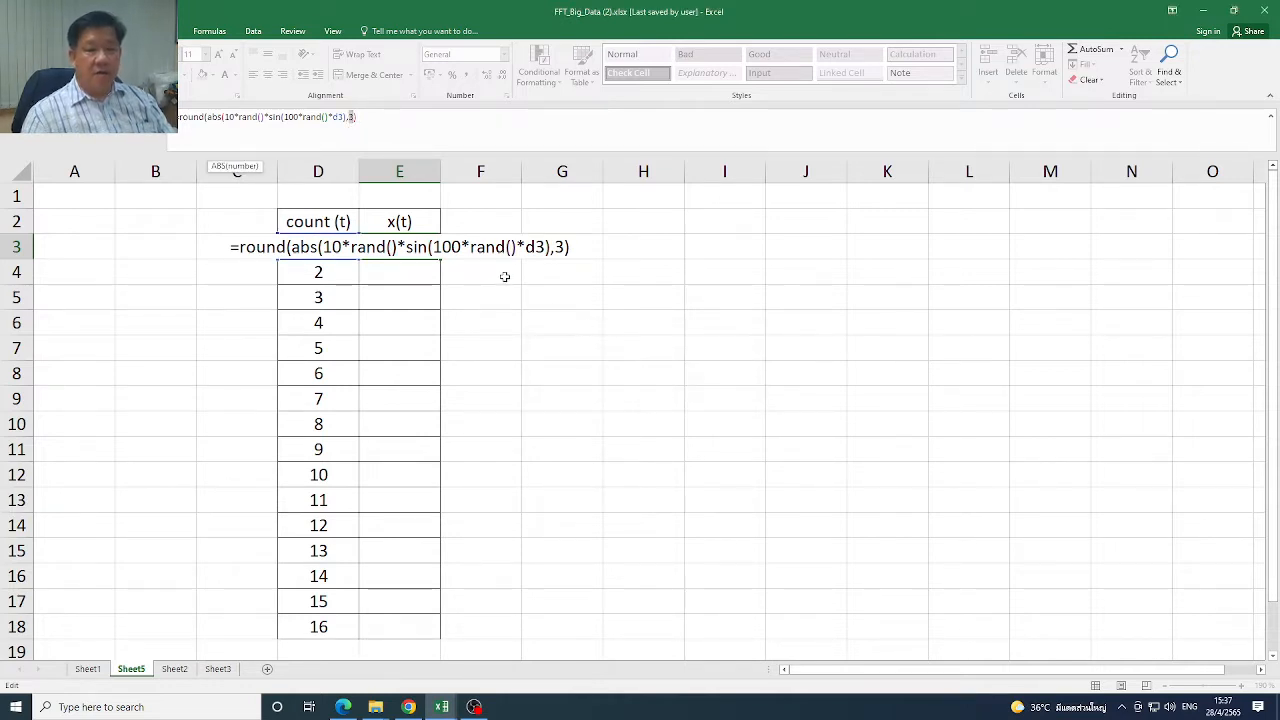
{"action": "left_click", "coordinate": [358, 117]}
{"action": "left_click", "coordinate": [346, 117]}
{"action": "type", "text": ")"}
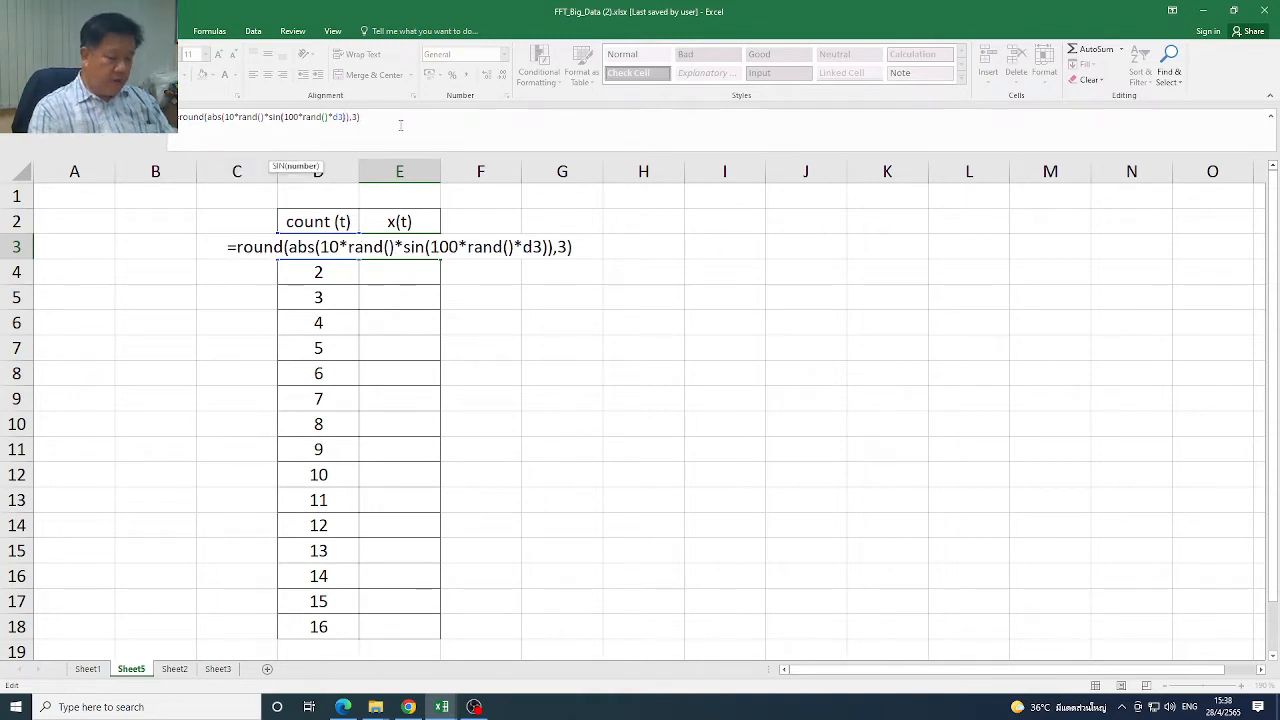
{"action": "key", "text": "Return"}
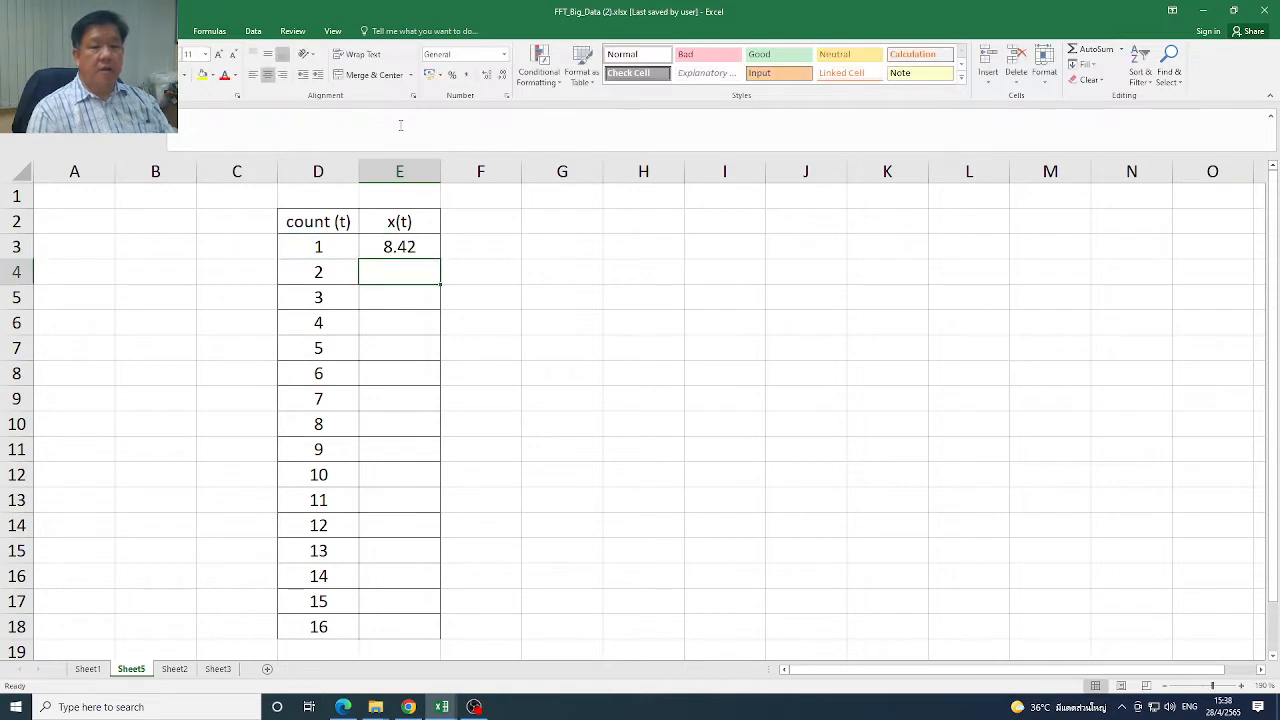
Fill the E3 formula down to E18 and replace the x(t) formulas with their static values
{"action": "left_click", "coordinate": [420, 247]}
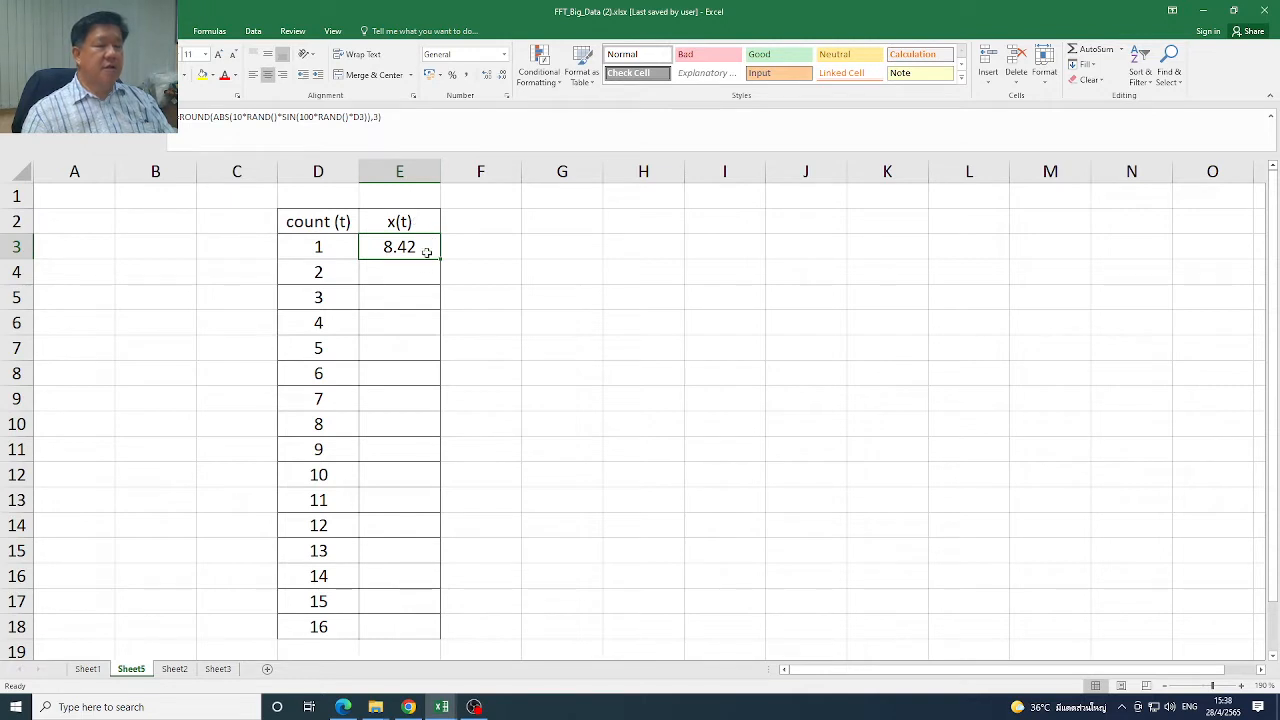
{"action": "double_click", "coordinate": [441, 259]}
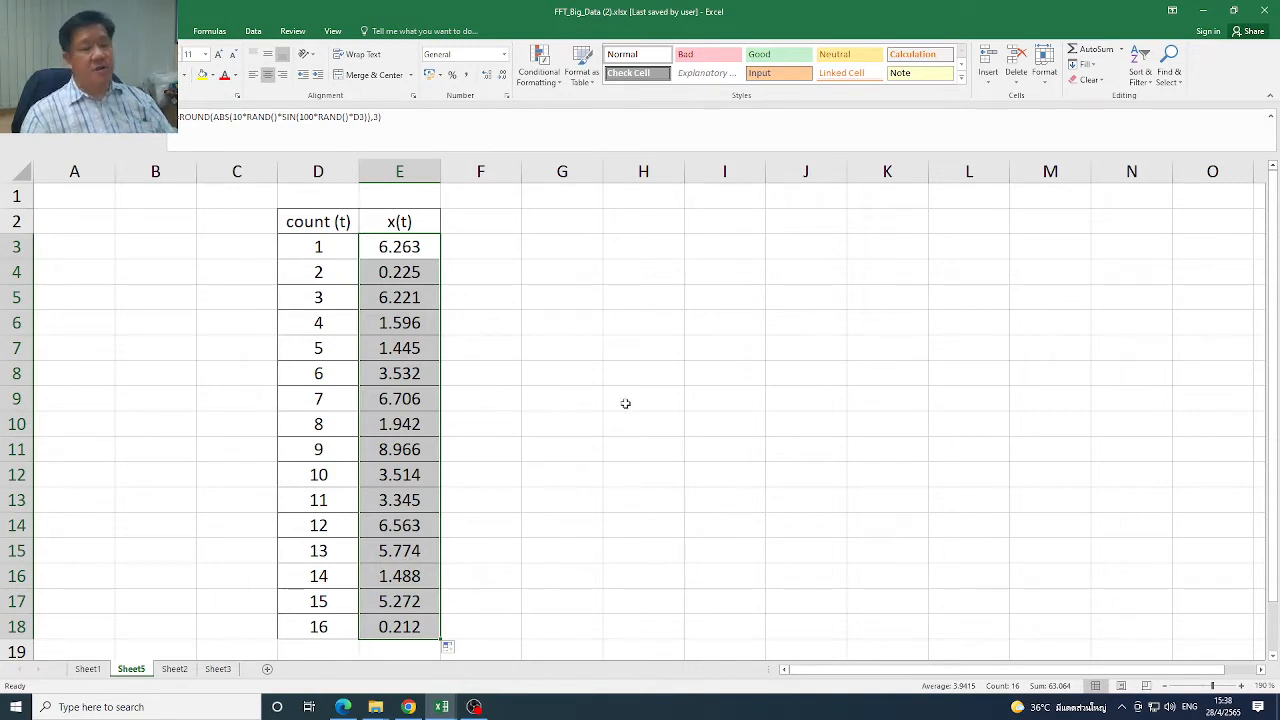
{"action": "right_click", "coordinate": [428, 267]}
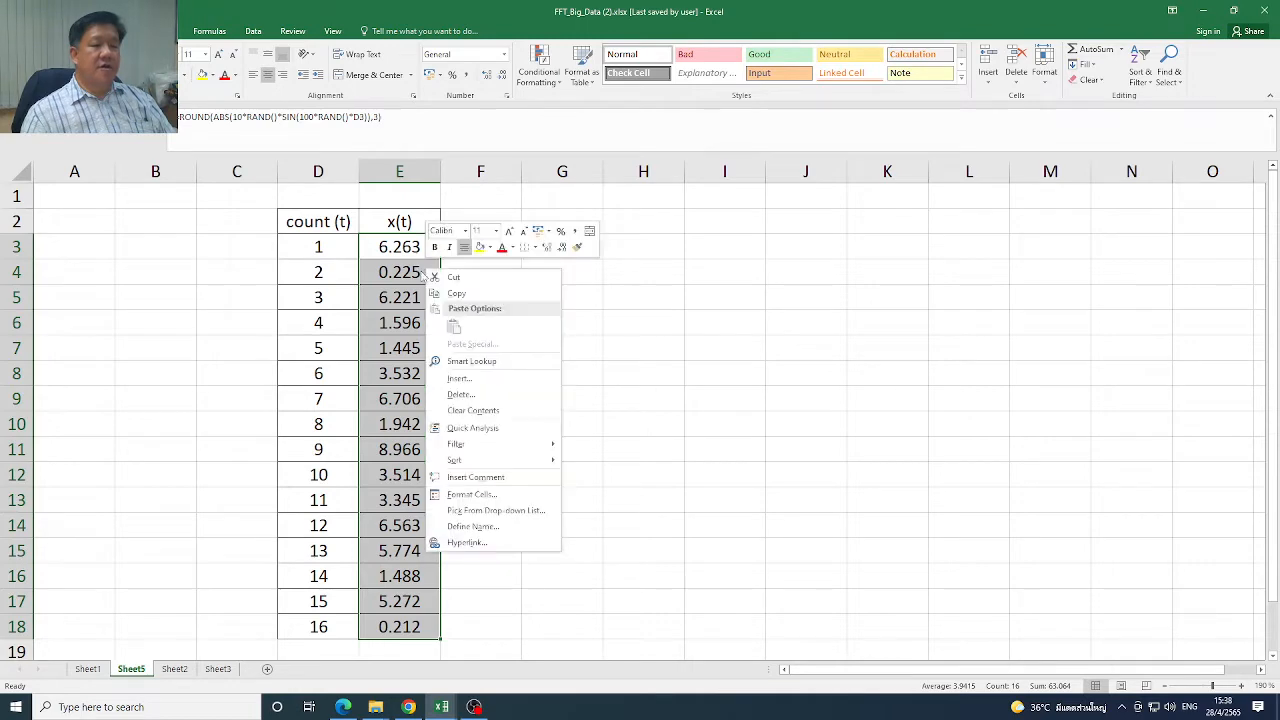
{"action": "left_click", "coordinate": [455, 293]}
{"action": "right_click", "coordinate": [414, 283]}
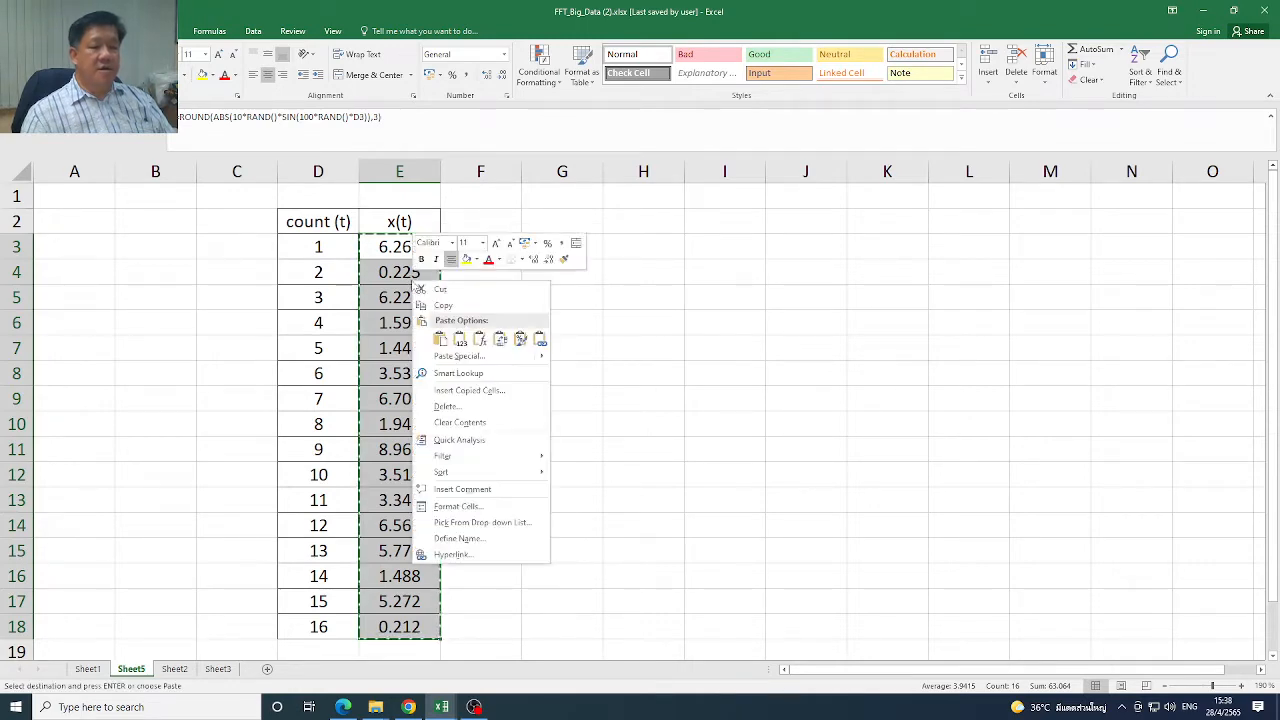
{"action": "left_click", "coordinate": [460, 340]}
{"action": "left_click", "coordinate": [478, 318]}
{"action": "key", "text": "Escape"}
Examine the x(t) cells in E3:E18 to check whether they hold fixed values instead of formulas
{"action": "left_click_drag", "start_coordinate": [419, 250], "coordinate": [411, 622]}
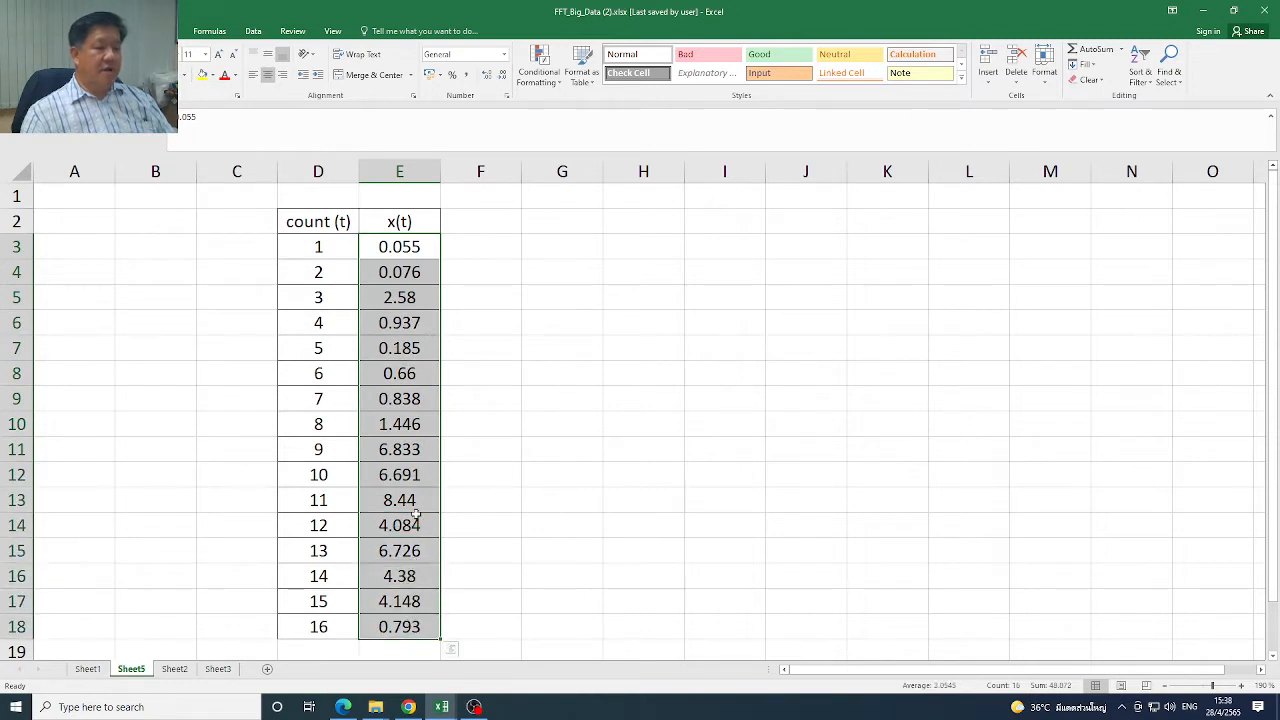
{"action": "left_click", "coordinate": [403, 246]}
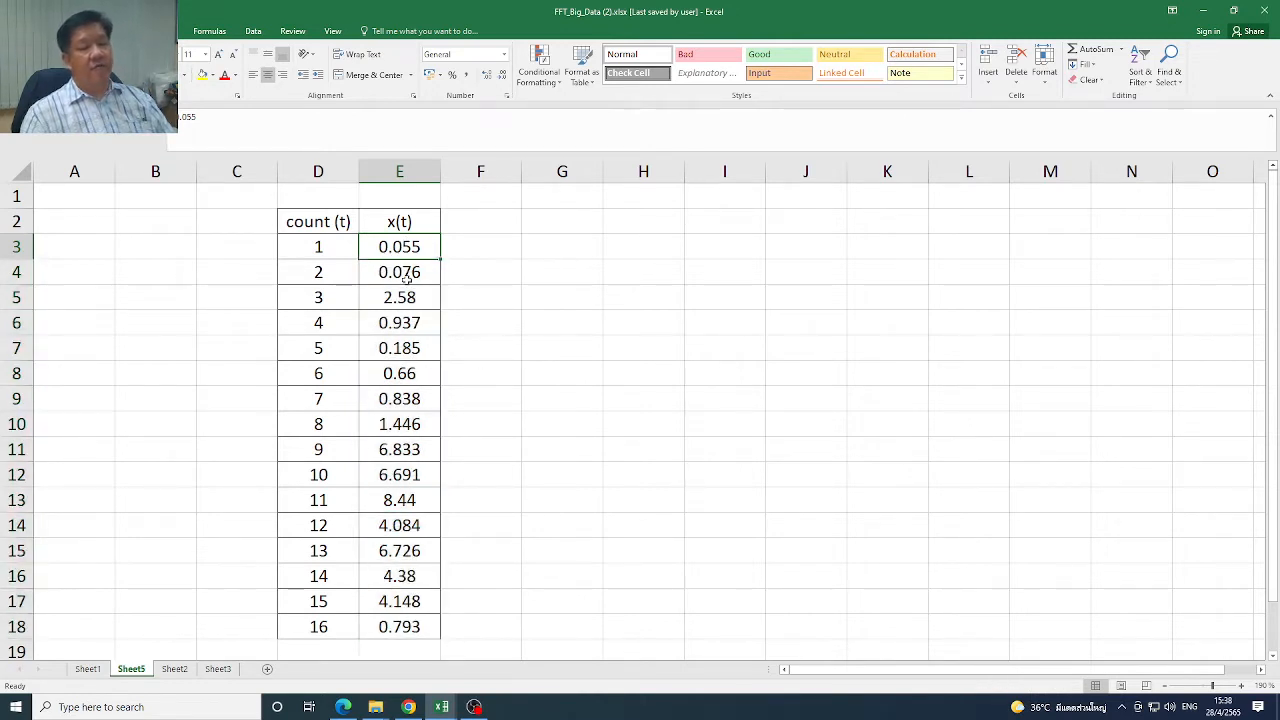
{"action": "left_click", "coordinate": [407, 276]}
{"action": "left_click", "coordinate": [403, 301]}
{"action": "left_click", "coordinate": [399, 348]}
{"action": "left_click", "coordinate": [400, 374]}
{"action": "left_click", "coordinate": [402, 425]}
{"action": "left_click", "coordinate": [405, 477]}
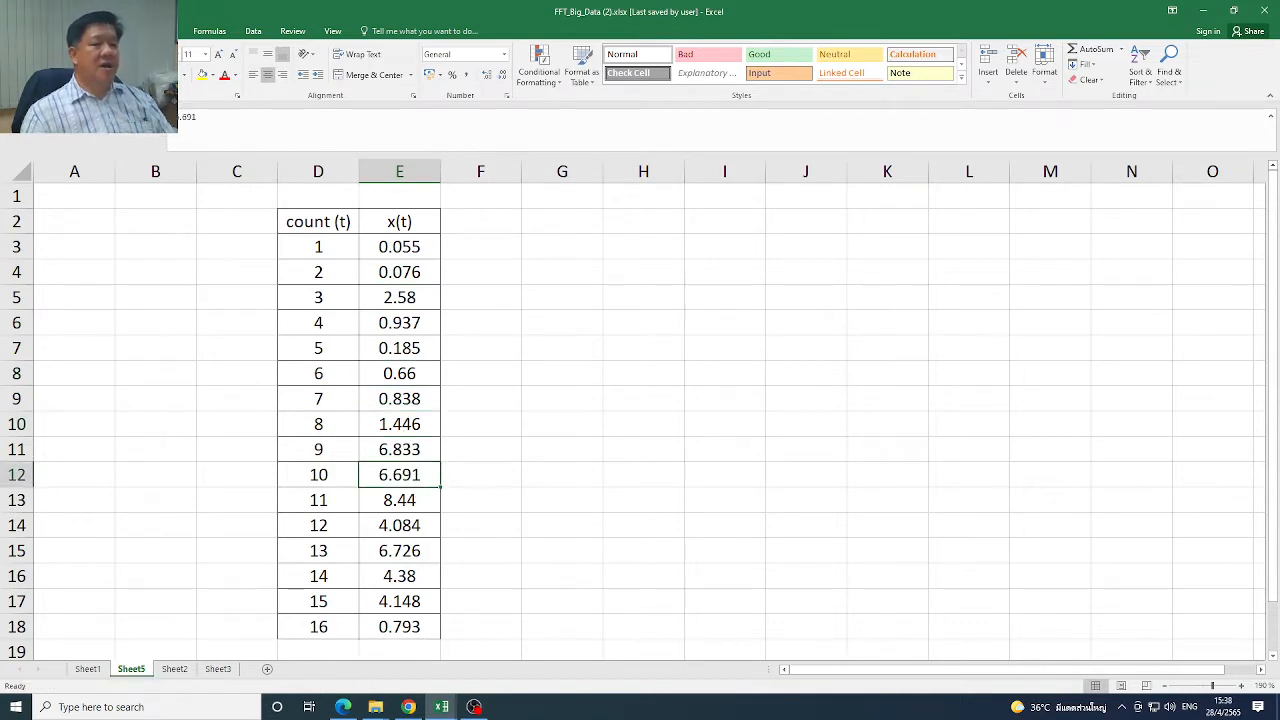
Insert a line chart of the x(t) values in E3:E18
{"action": "left_click_drag", "start_coordinate": [414, 249], "coordinate": [409, 626]}
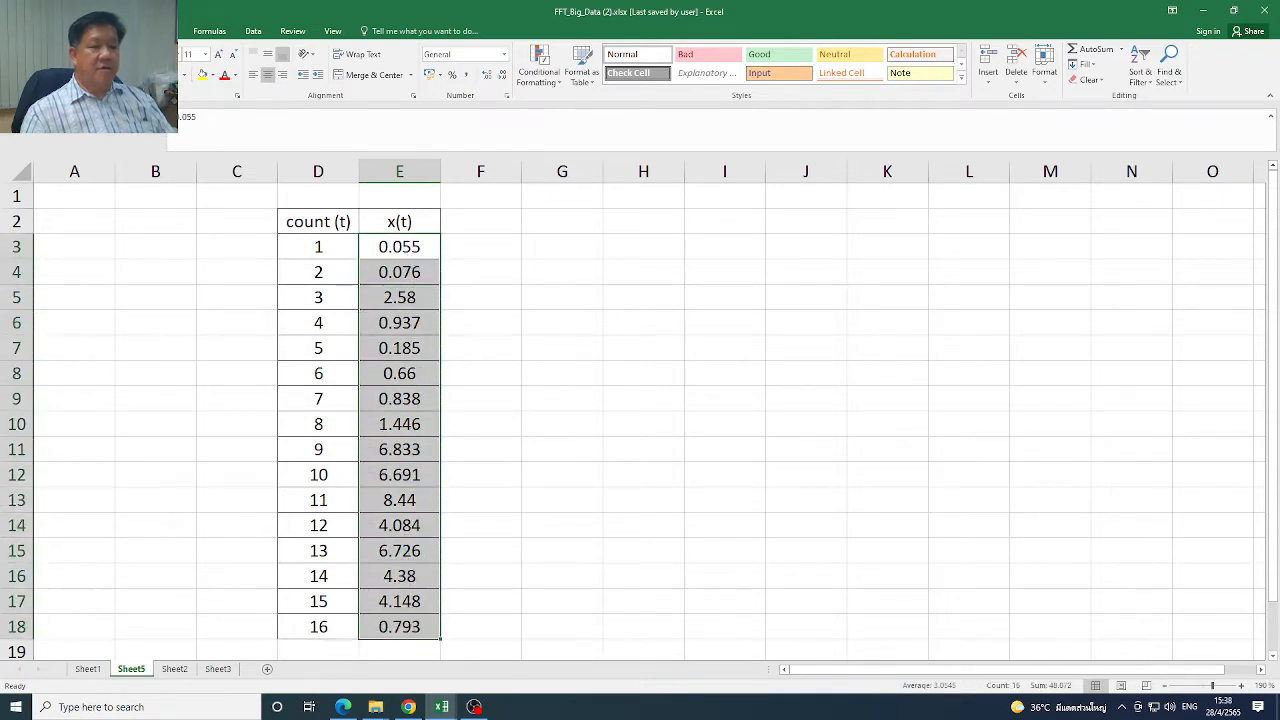
{"action": "left_click", "coordinate": [103, 31]}
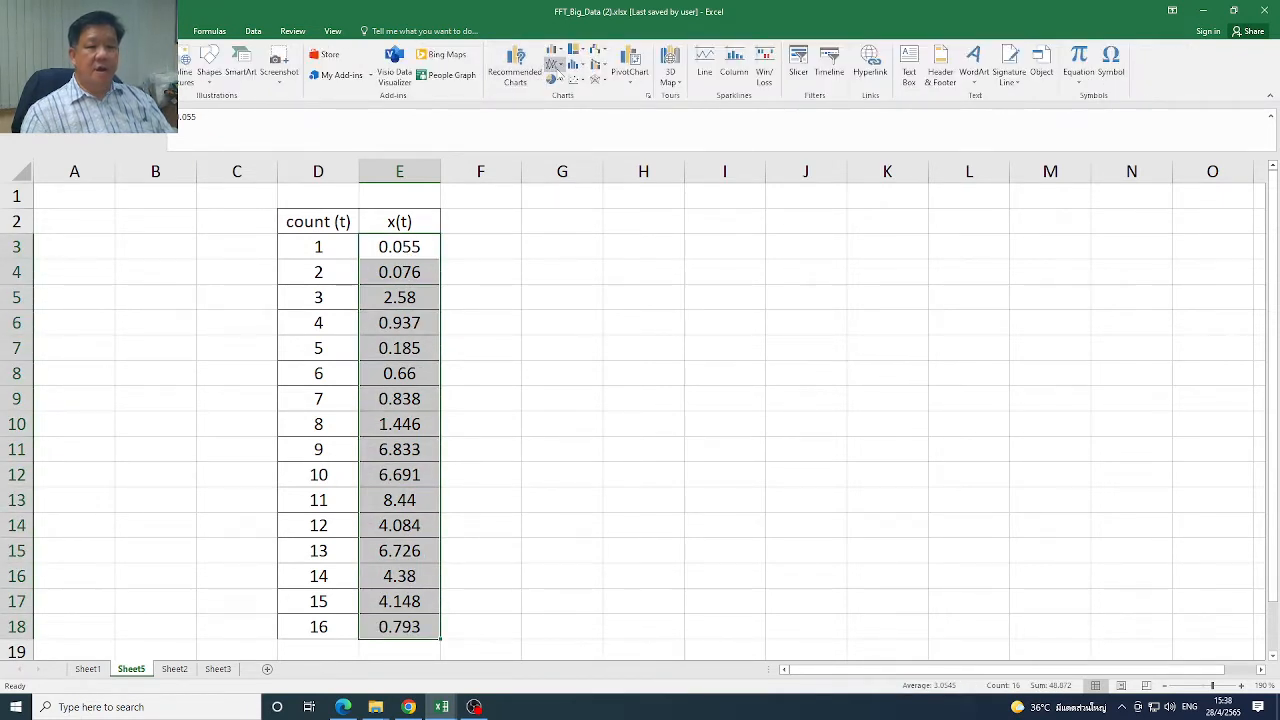
{"action": "left_click", "coordinate": [555, 66]}
{"action": "left_click", "coordinate": [572, 103]}
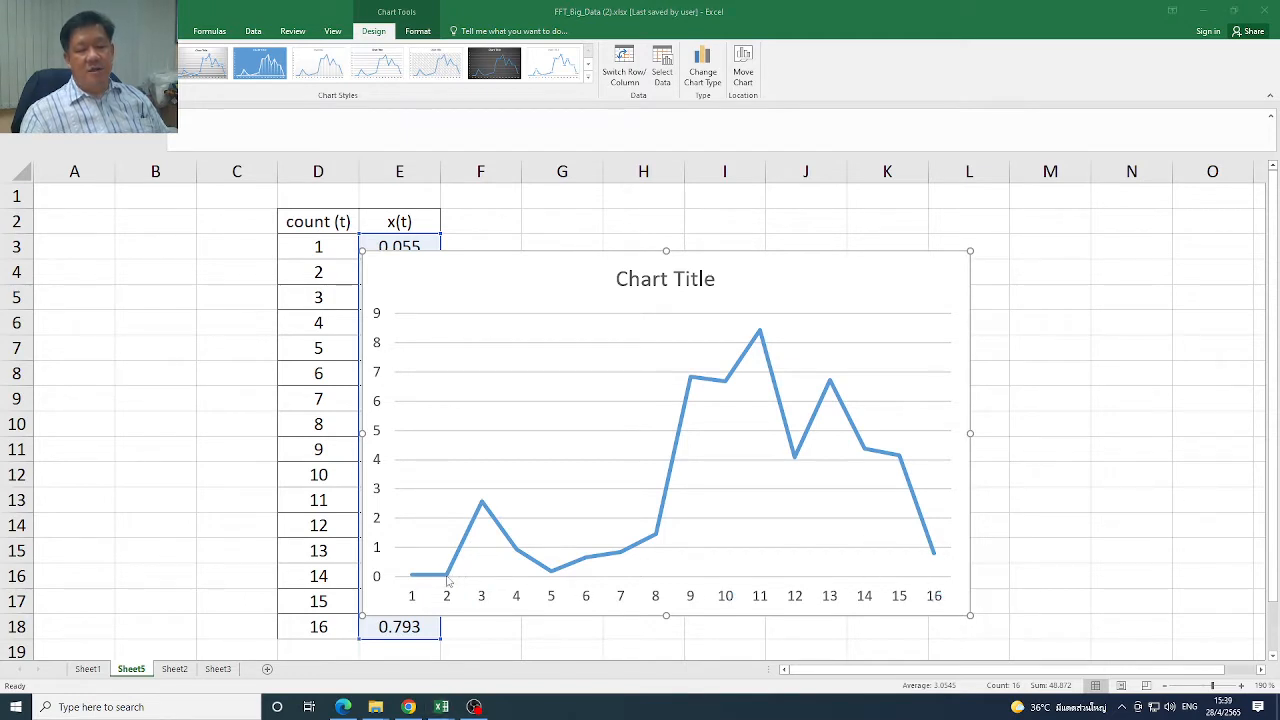
{"action": "left_click", "coordinate": [552, 588]}
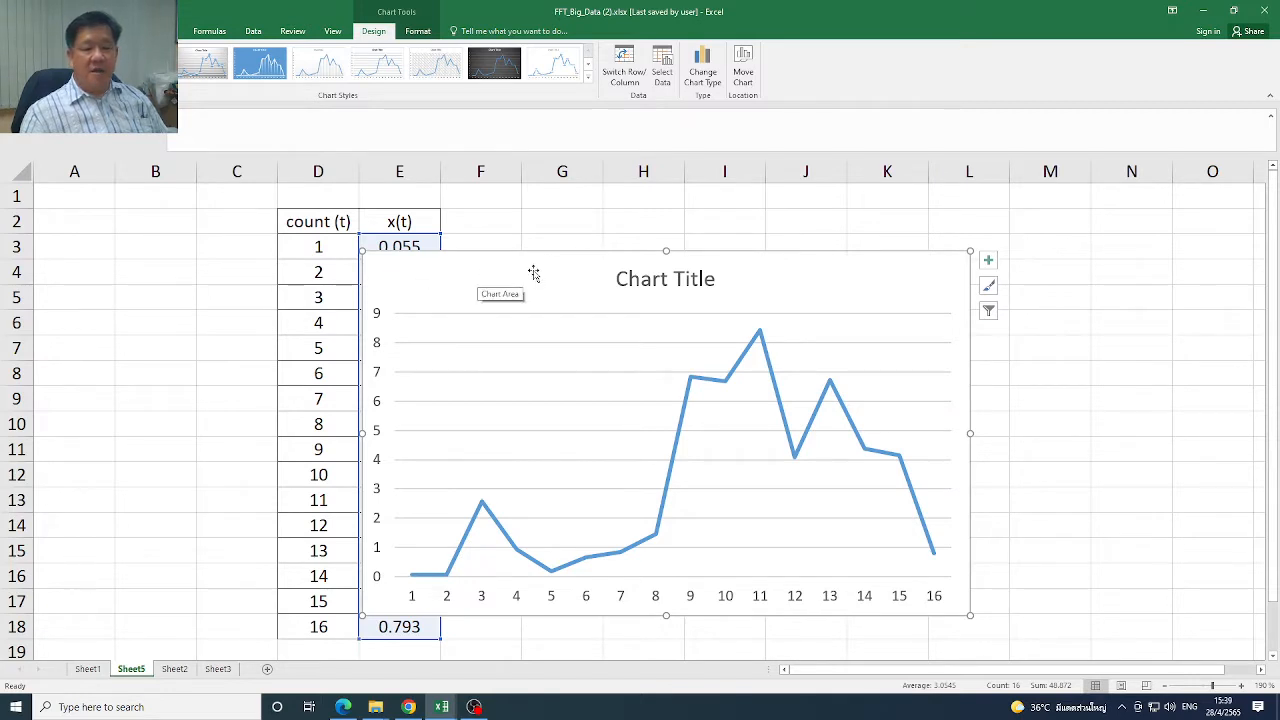
Move the x(t) line chart clear of the data table and remove it from the sheet
{"action": "left_click_drag", "start_coordinate": [534, 274], "coordinate": [1220, 314]}
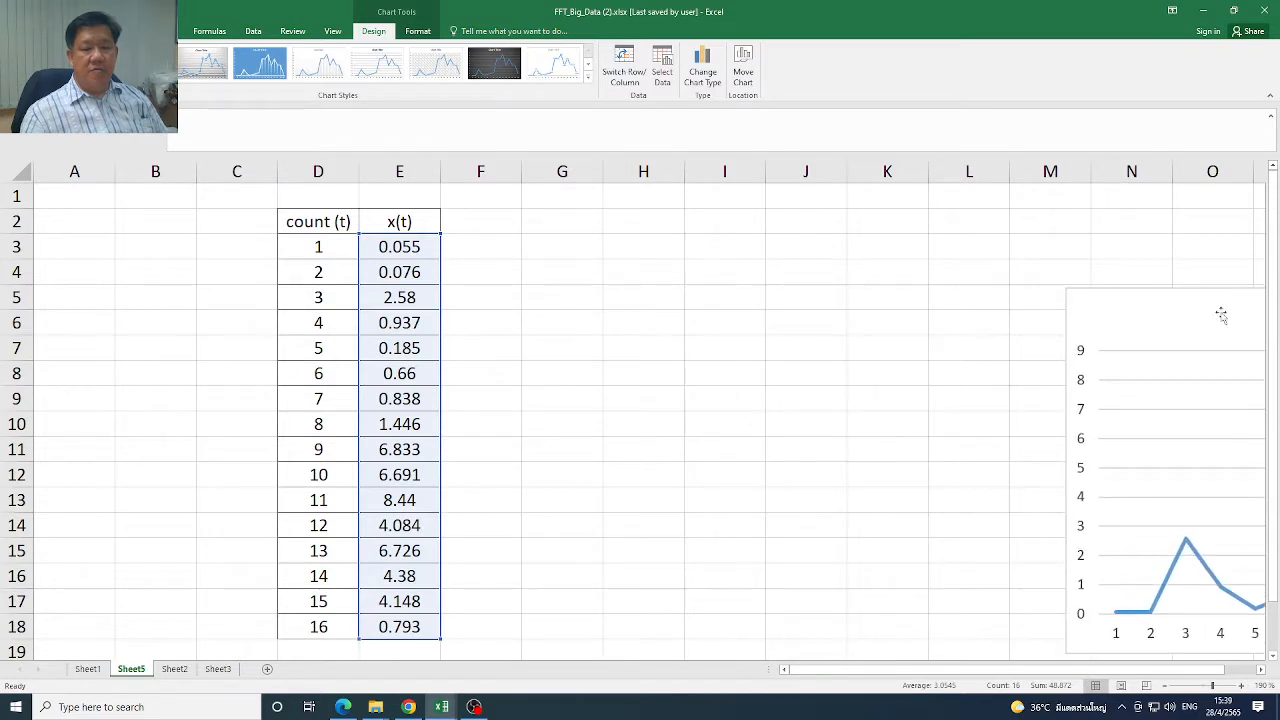
{"action": "right_click", "coordinate": [1102, 317]}
{"action": "left_click", "coordinate": [1125, 325]}
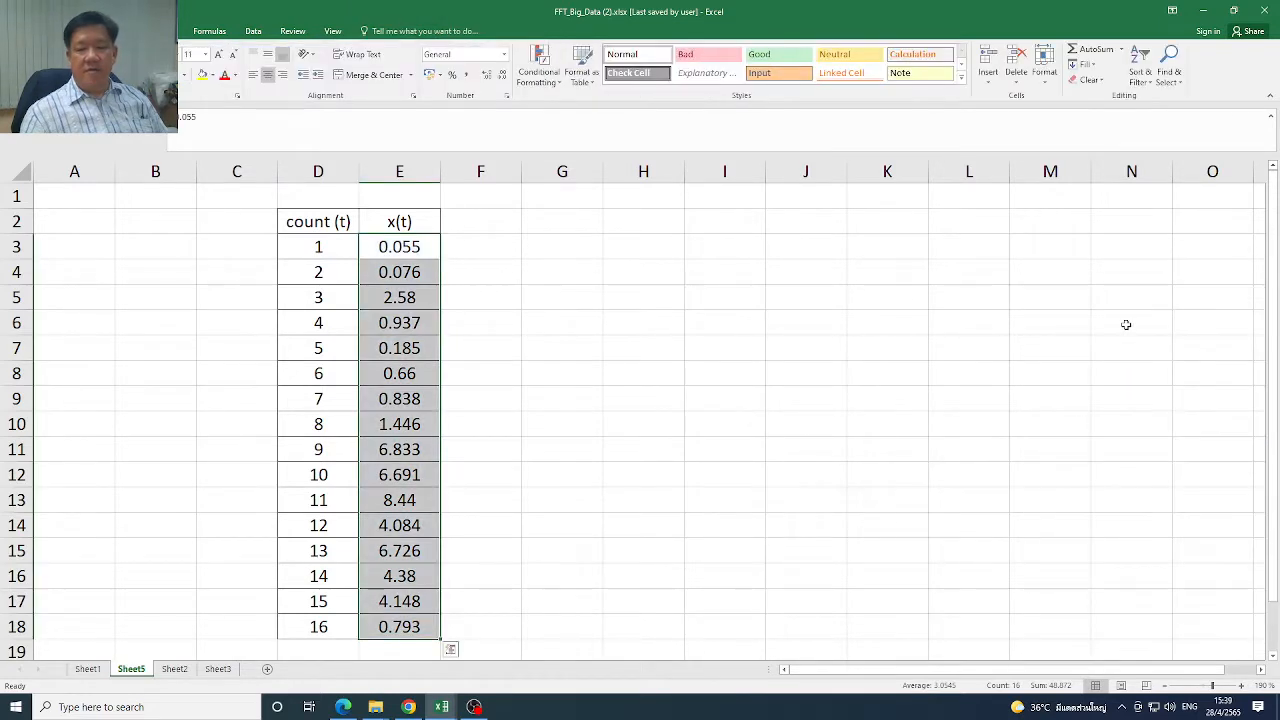
{"action": "left_click", "coordinate": [700, 297]}
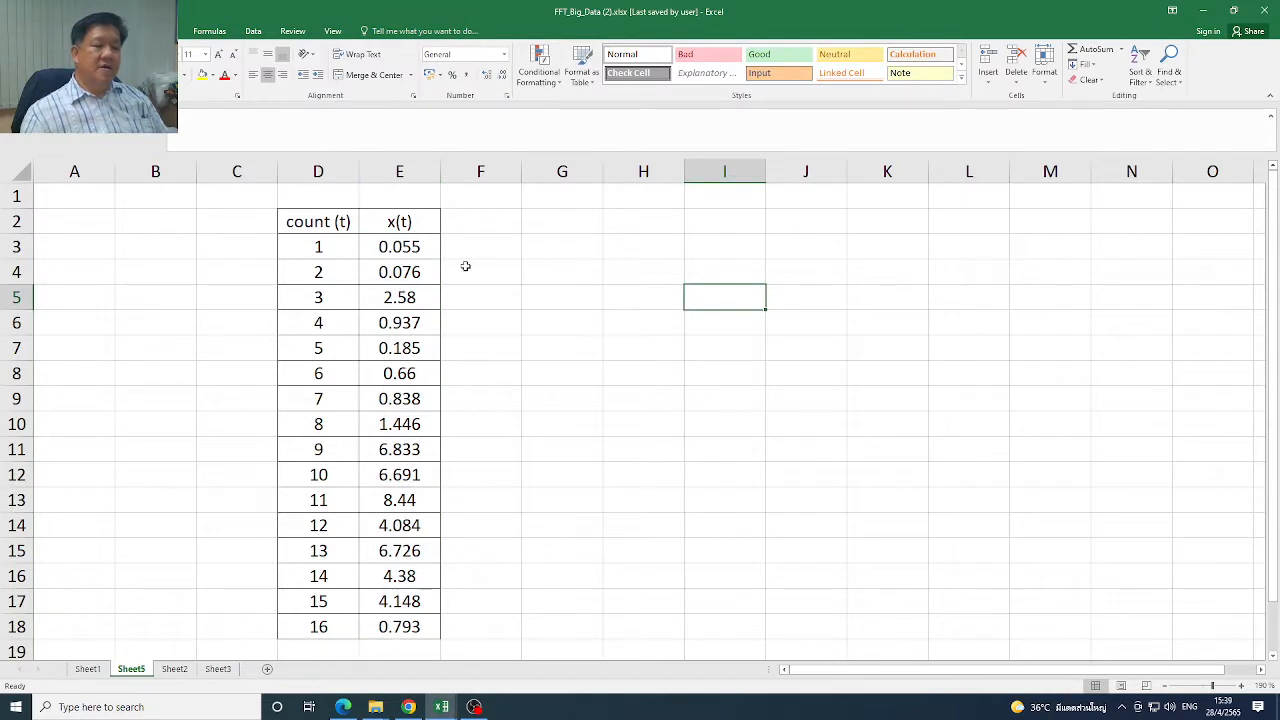
Enter the column header x(w) in F2 and put a border around the cell
{"action": "left_click", "coordinate": [507, 224]}
{"action": "type", "text": "x("}
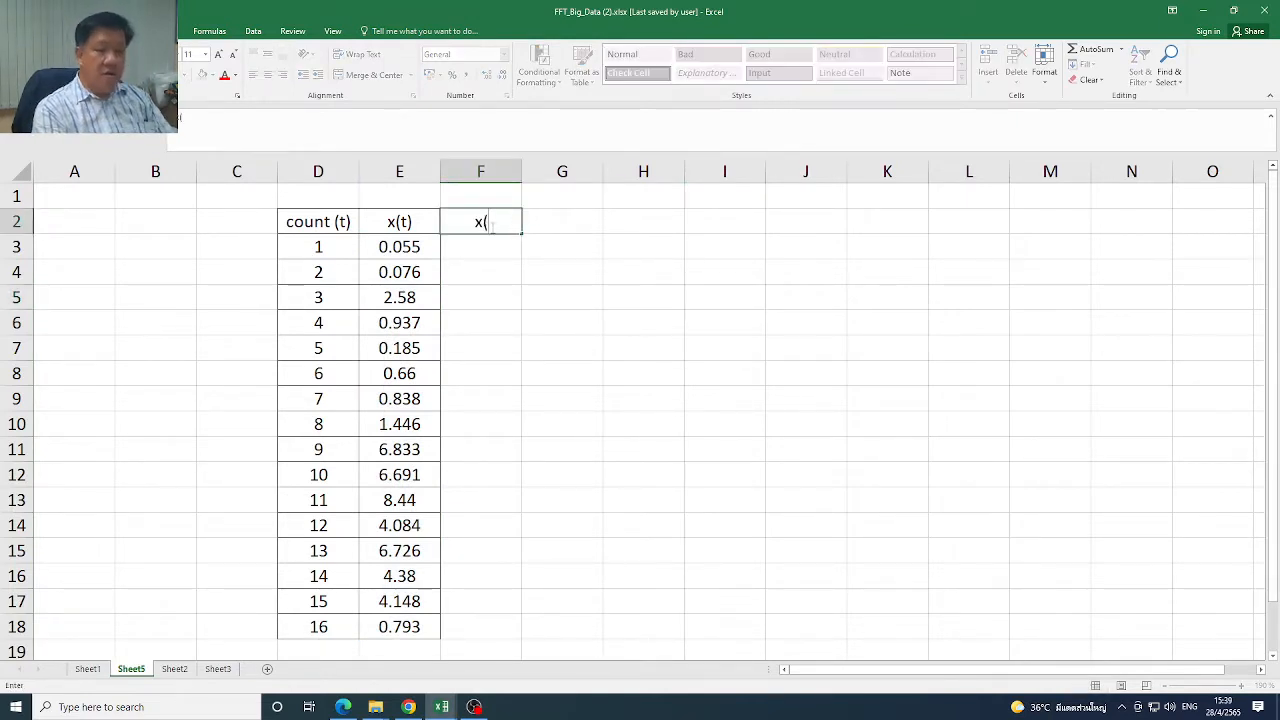
{"action": "type", "text": "w)"}
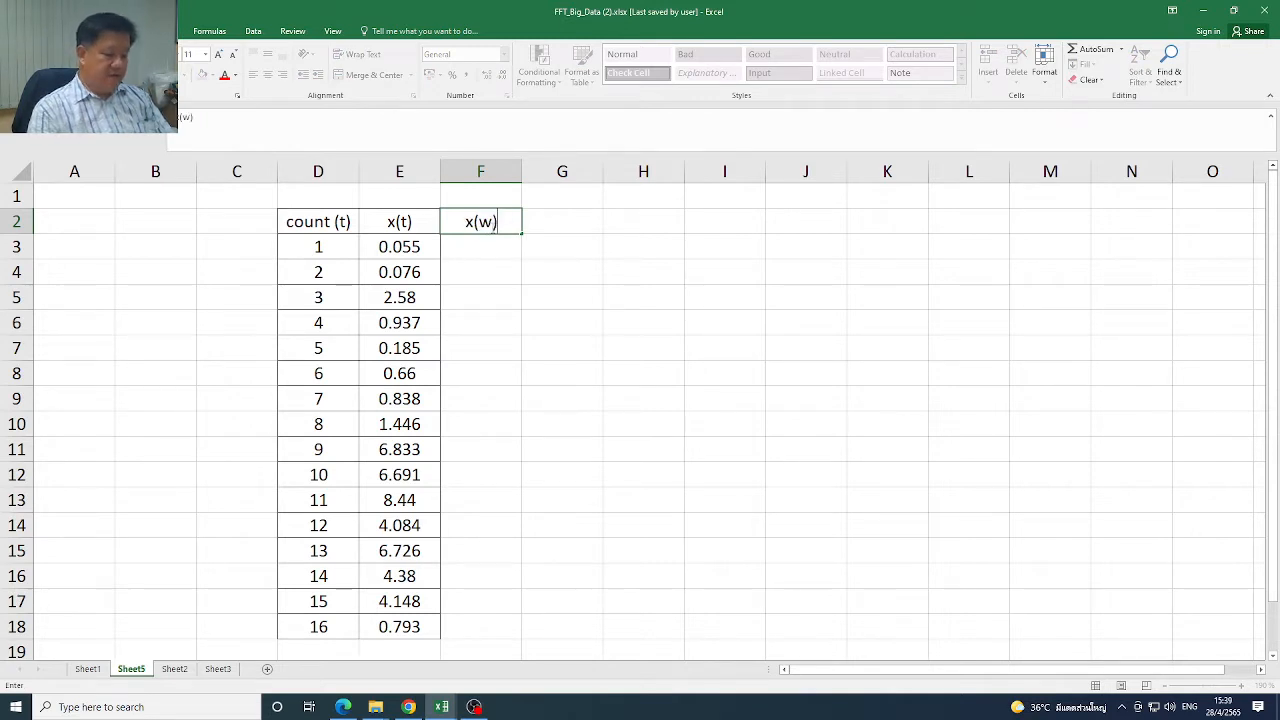
{"action": "key", "text": "Return"}
{"action": "left_click", "coordinate": [509, 211]}
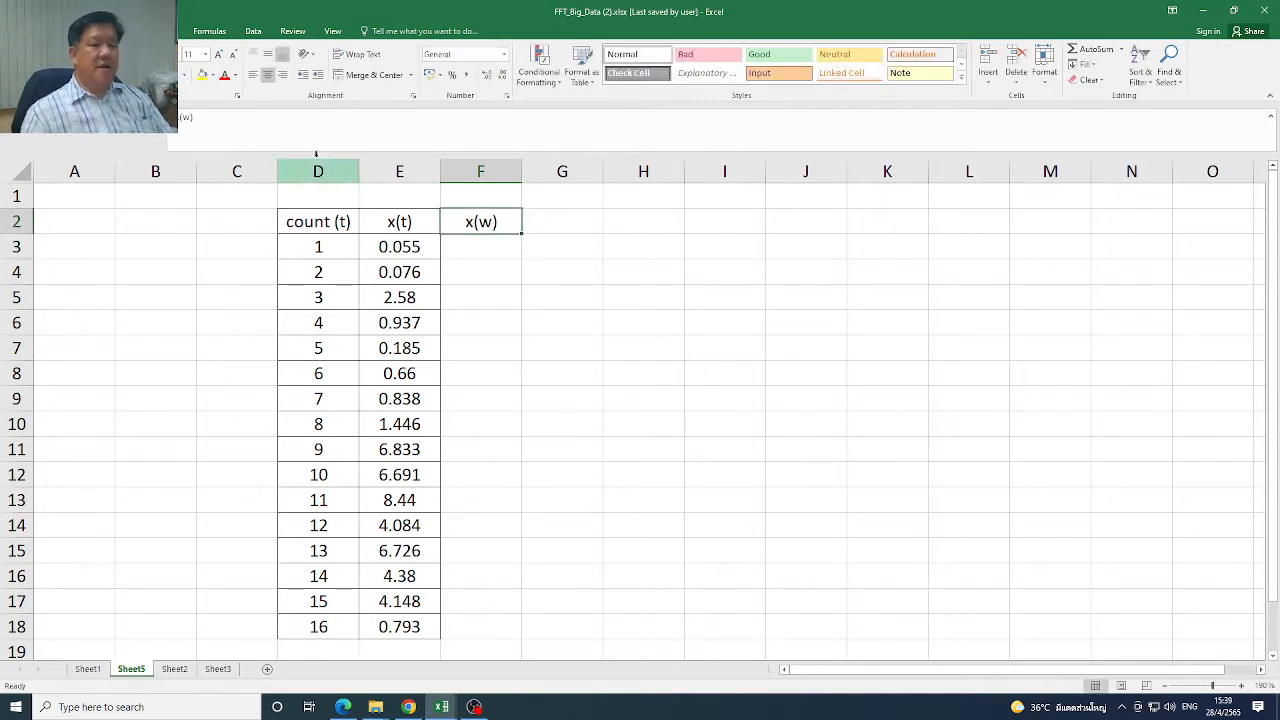
{"action": "left_click", "coordinate": [516, 251]}
{"action": "left_click", "coordinate": [500, 222]}
Examine the count (t) series in D3:D18 from its first to its last point
{"action": "left_click_drag", "start_coordinate": [312, 250], "coordinate": [304, 632]}
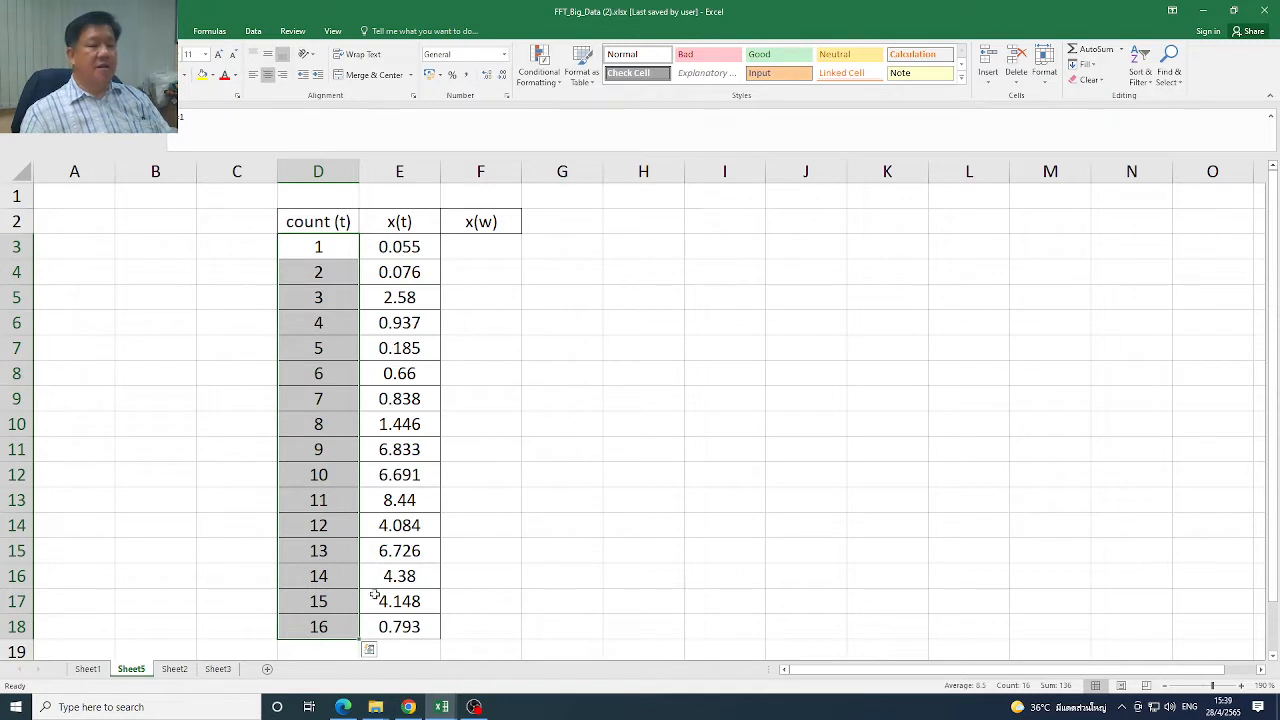
{"action": "left_click", "coordinate": [317, 247]}
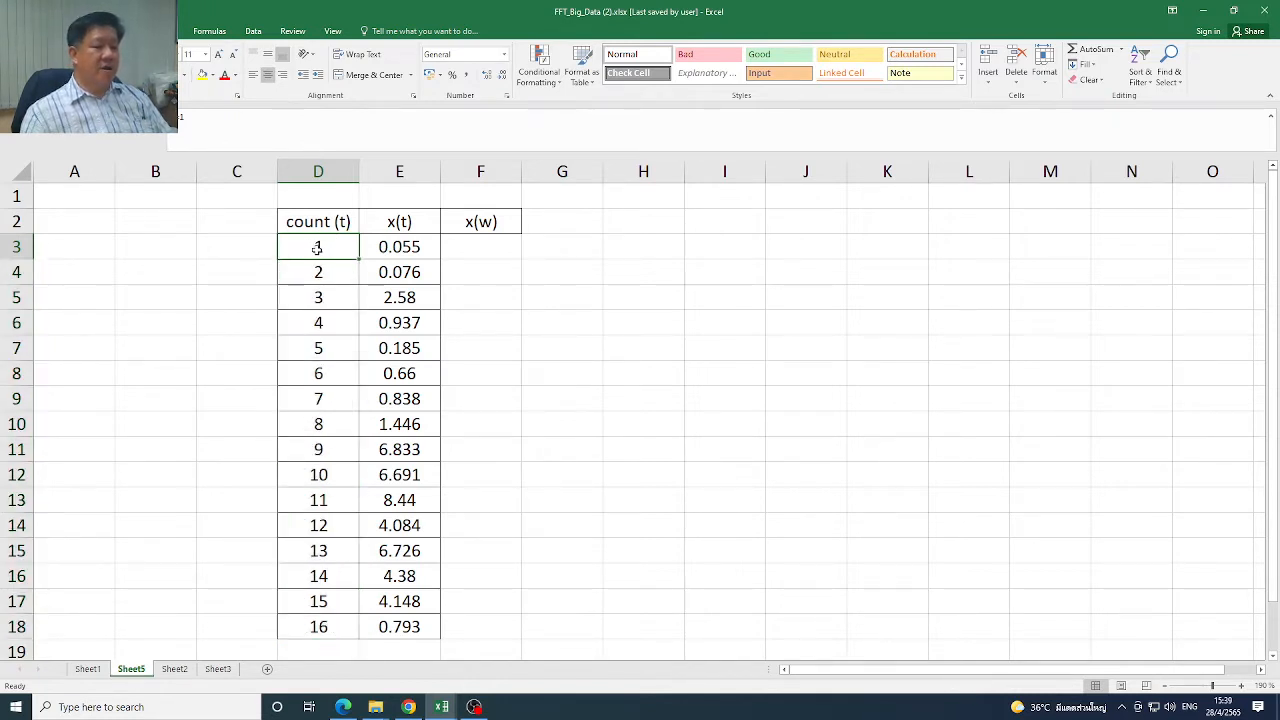
{"action": "left_click", "coordinate": [240, 246]}
{"action": "left_click", "coordinate": [333, 626]}
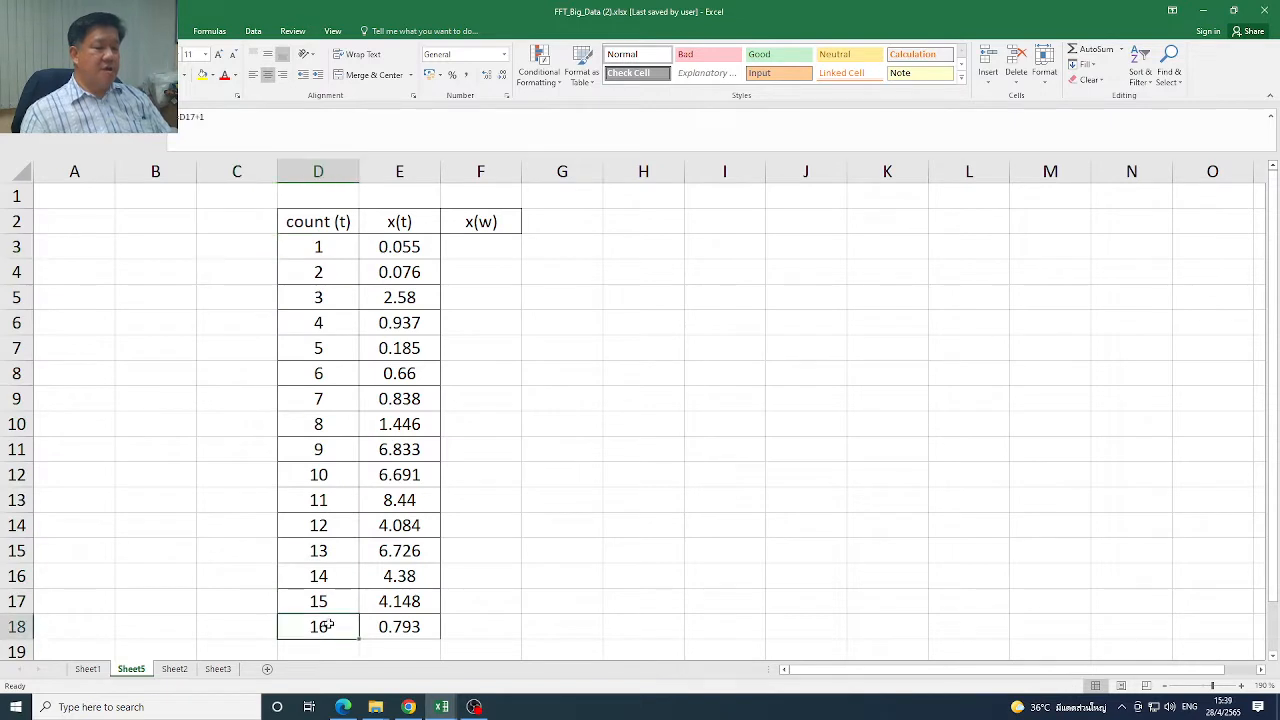
{"action": "left_click", "coordinate": [236, 625]}
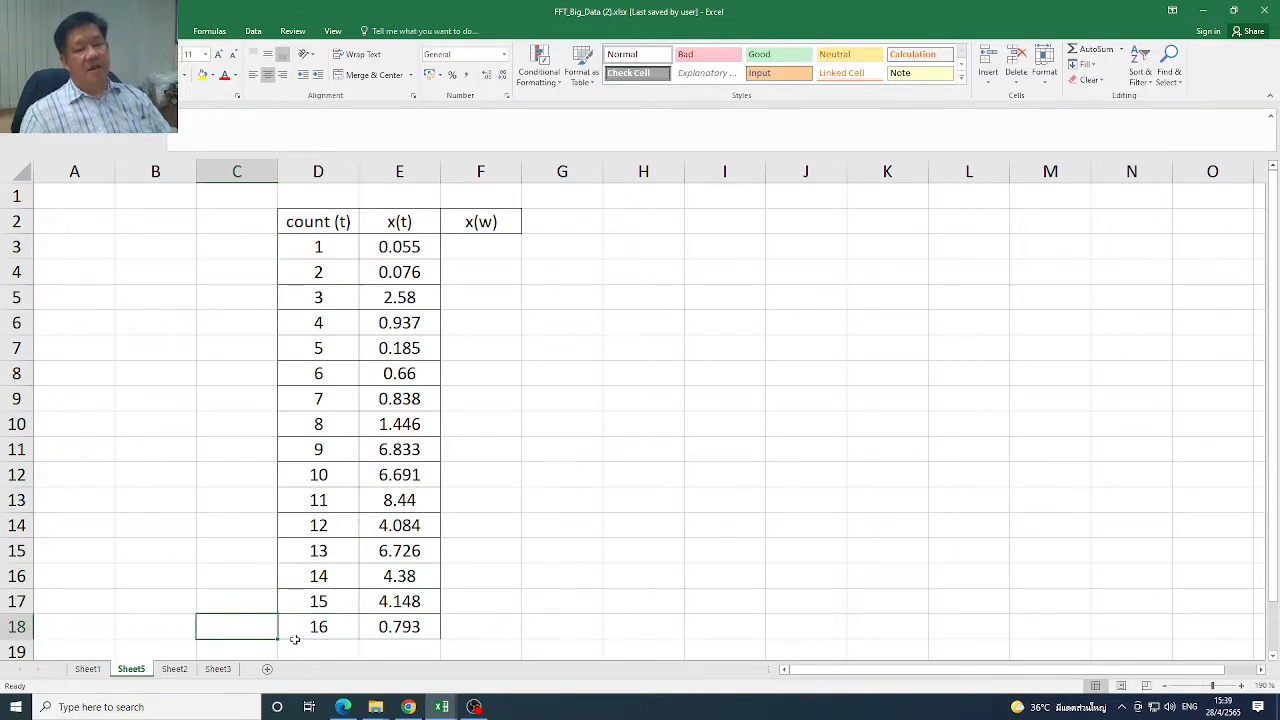
{"action": "left_click", "coordinate": [403, 648]}
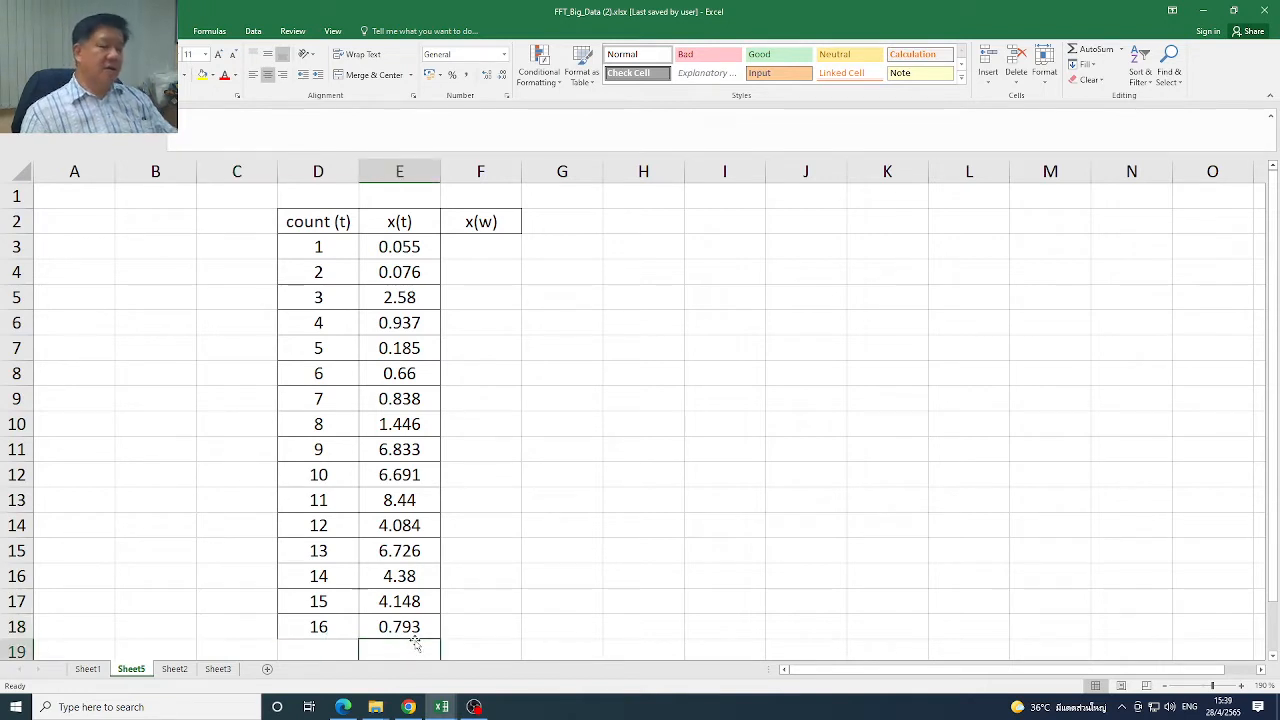
Run Fourier Analysis on E3:E18 with the output range at F3, and widen column F to fit the complex numbers
{"action": "left_click", "coordinate": [513, 251]}
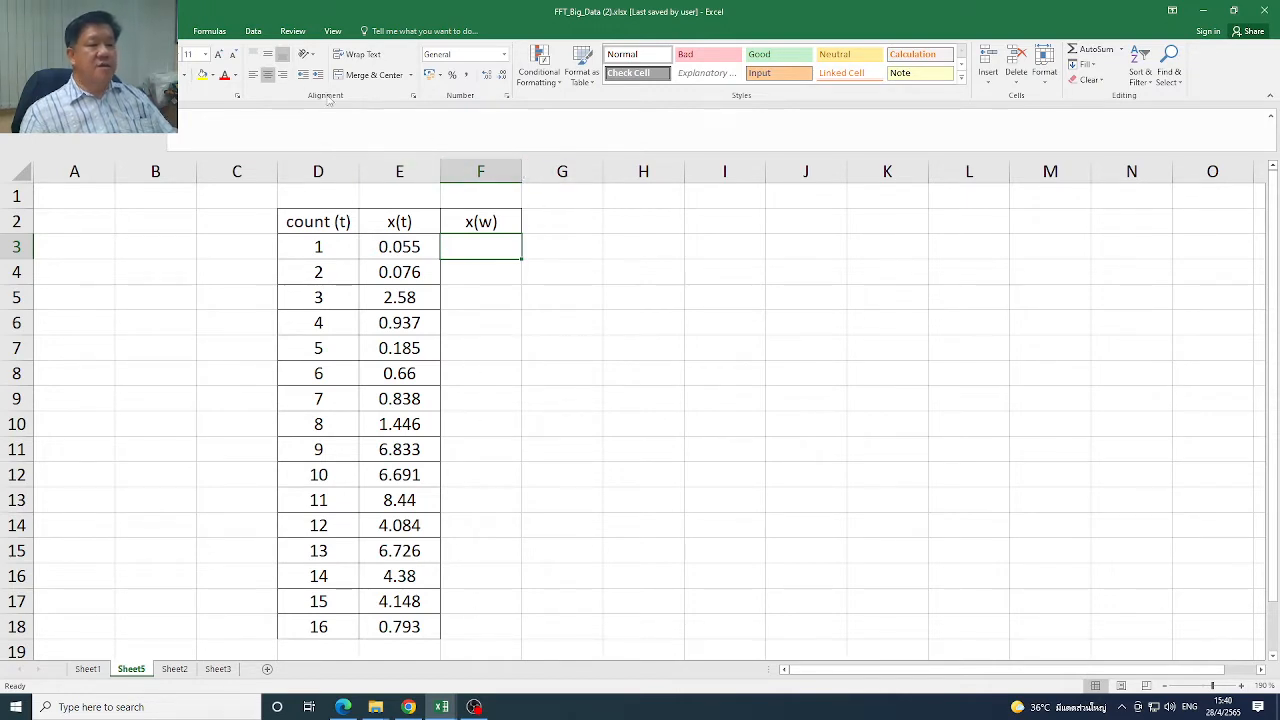
{"action": "left_click", "coordinate": [262, 35]}
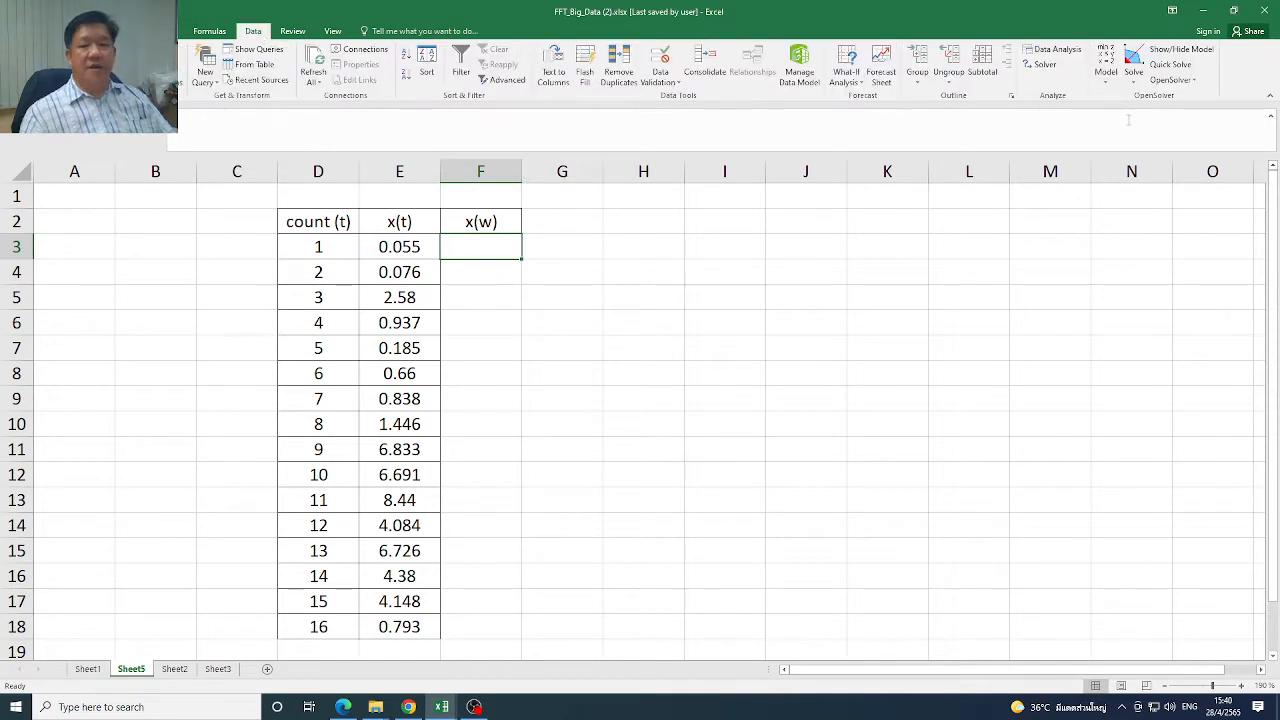
{"action": "left_click", "coordinate": [1052, 49]}
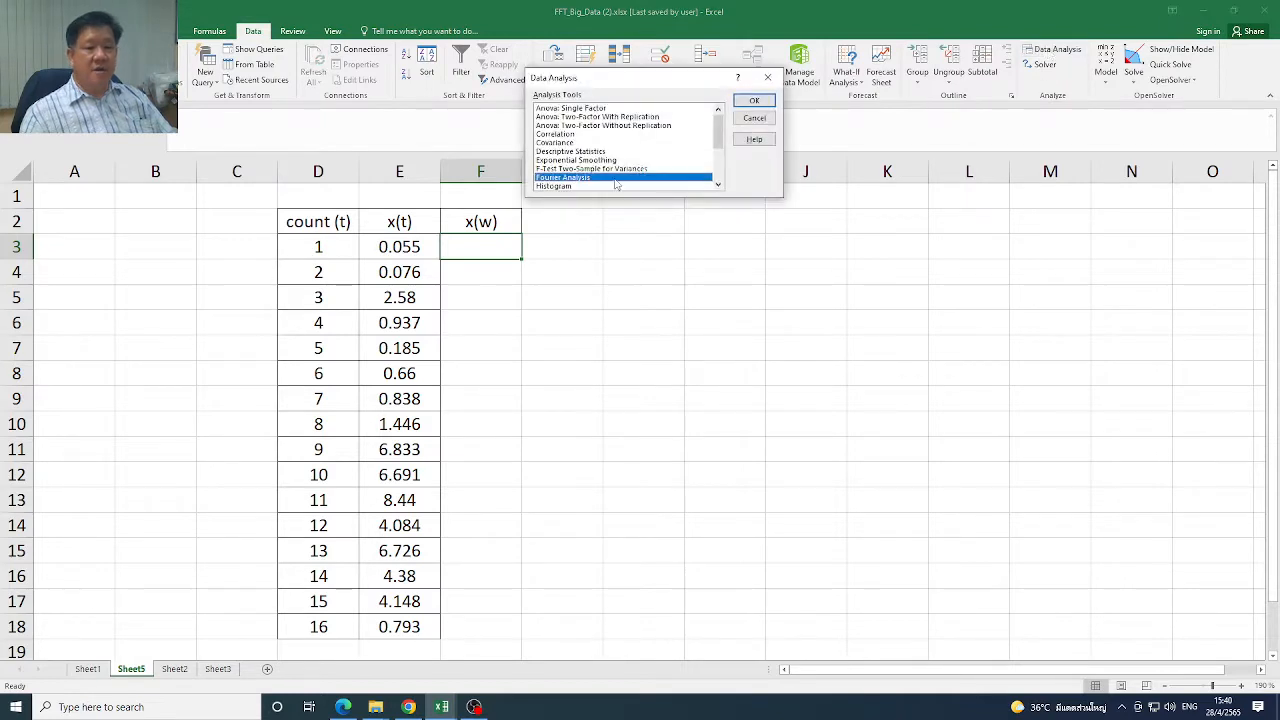
{"action": "left_click", "coordinate": [754, 101]}
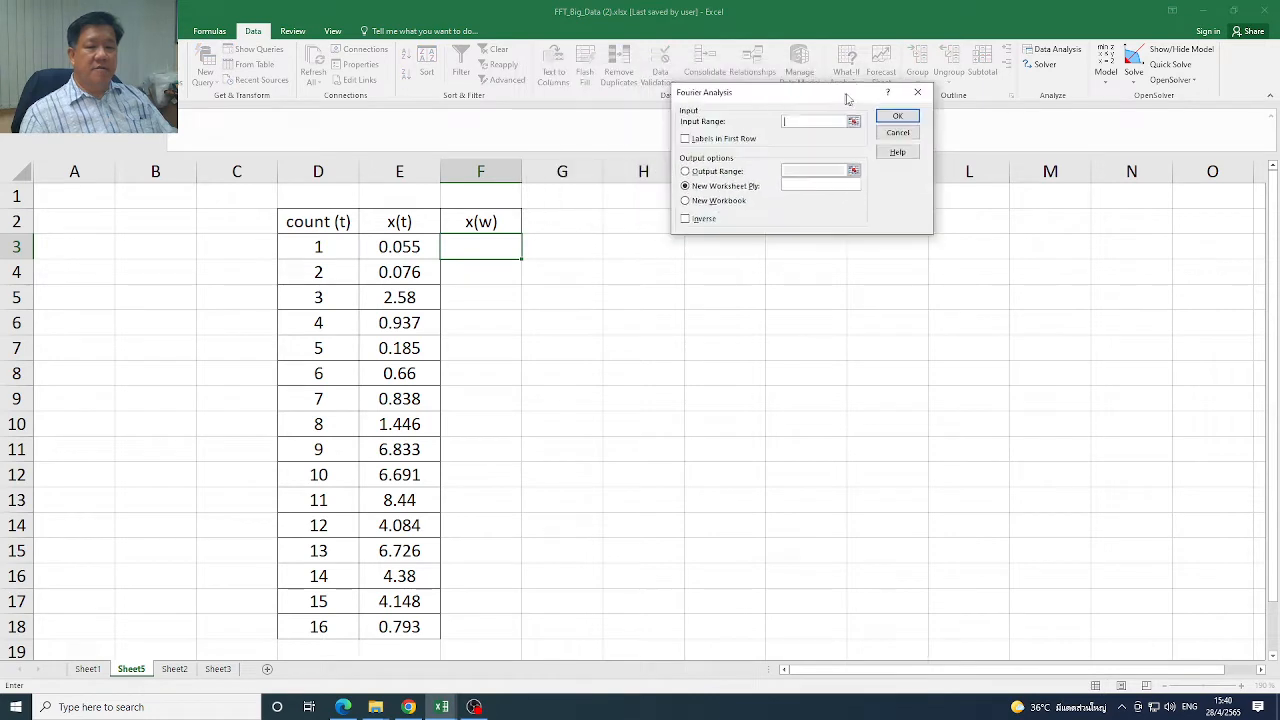
{"action": "left_click_drag", "start_coordinate": [423, 250], "coordinate": [396, 625]}
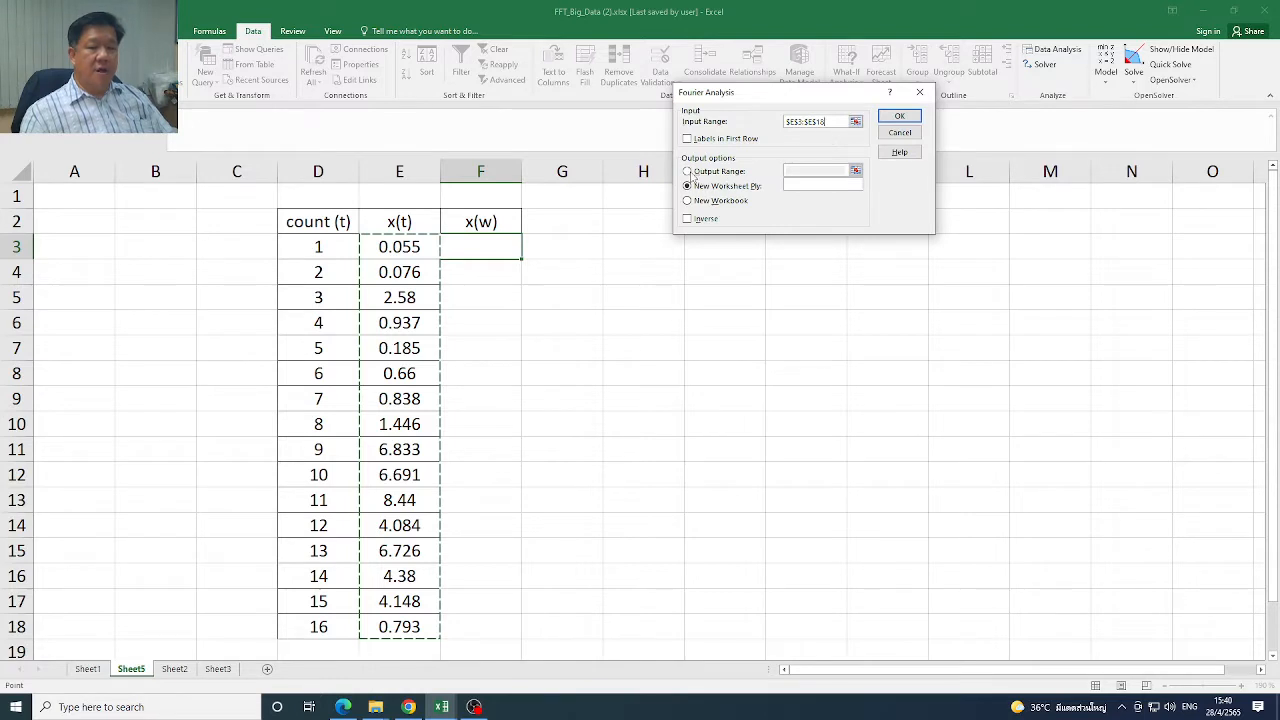
{"action": "key", "text": "Return"}
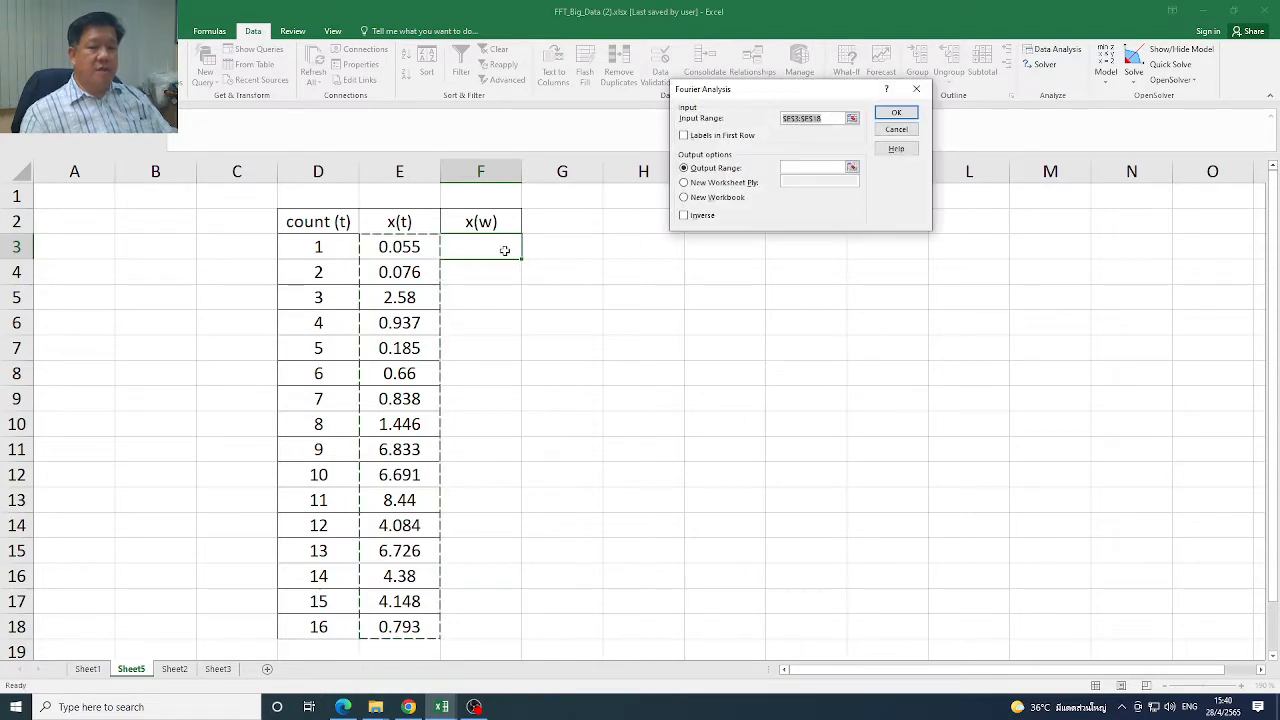
{"action": "left_click", "coordinate": [814, 168]}
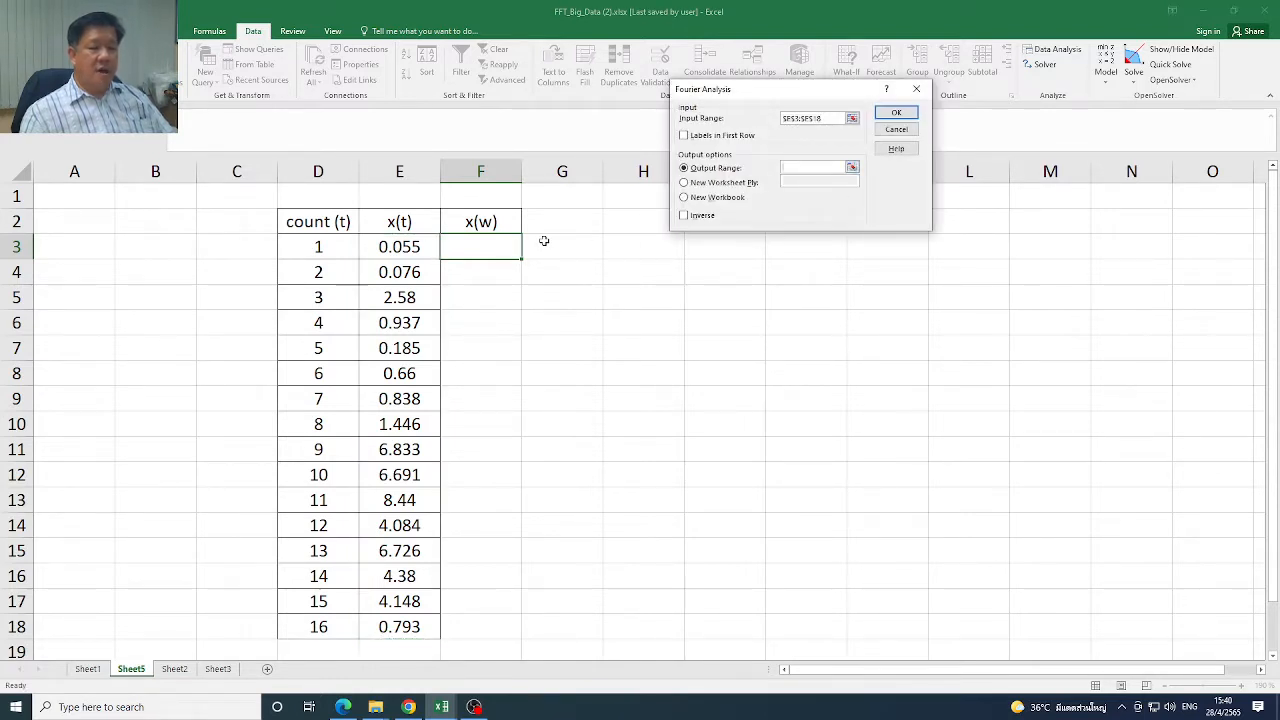
{"action": "left_click", "coordinate": [495, 250]}
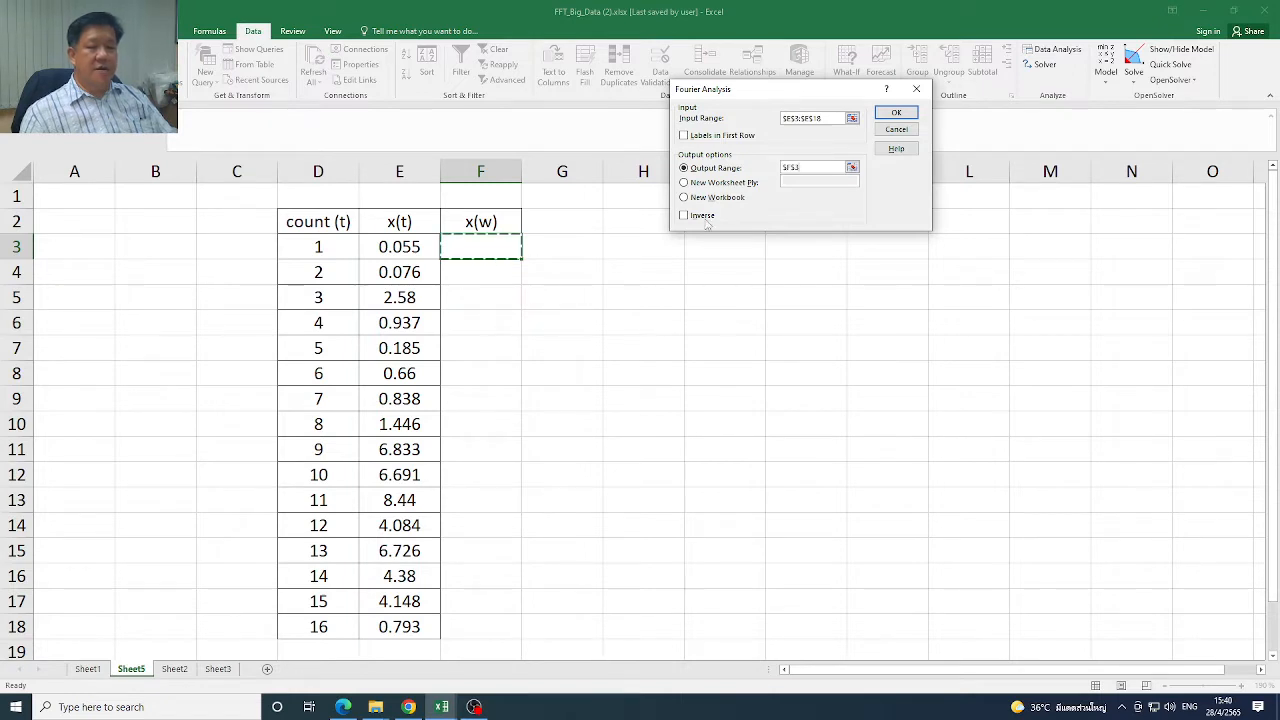
{"action": "left_click", "coordinate": [897, 113]}
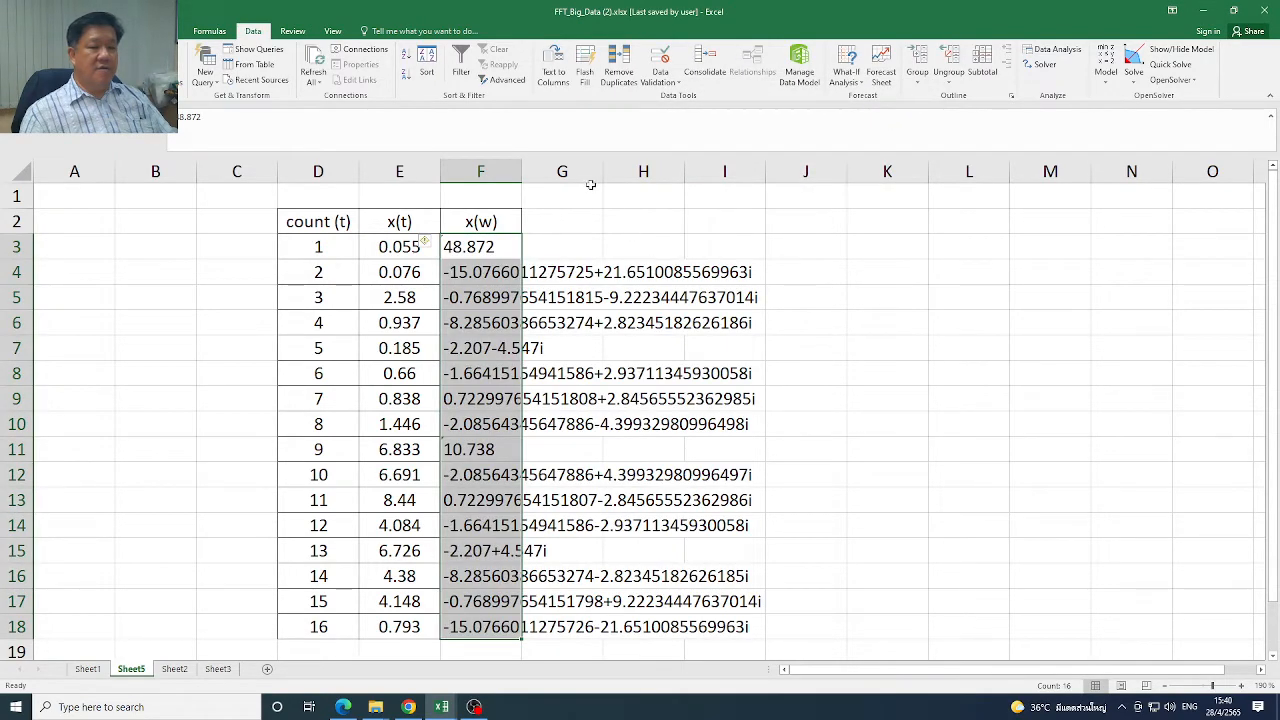
{"action": "left_click_drag", "start_coordinate": [516, 172], "coordinate": [808, 188]}
{"action": "left_click", "coordinate": [928, 396]}
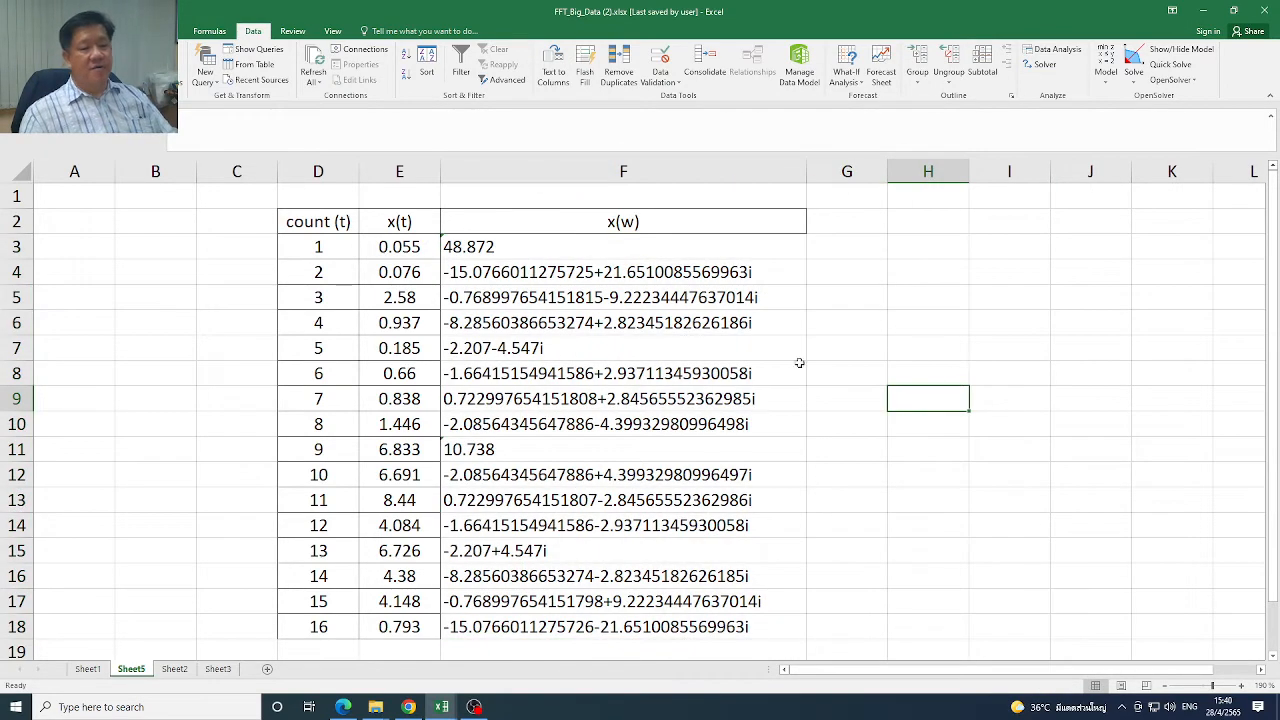
Examine the Fourier results in F3:F18, comparing the real entries with the complex ones on either side of the ninth point
{"action": "left_click", "coordinate": [532, 248]}
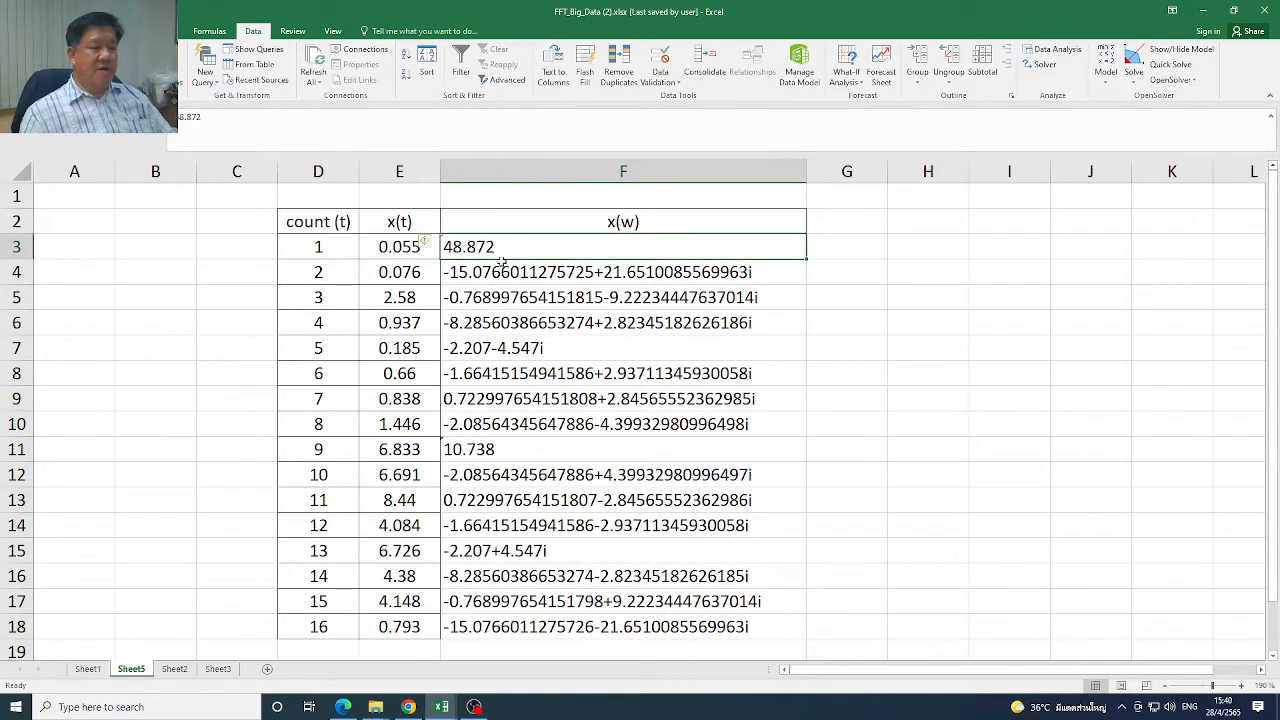
{"action": "left_click", "coordinate": [746, 274]}
{"action": "left_click_drag", "start_coordinate": [746, 274], "coordinate": [774, 620]}
{"action": "left_click", "coordinate": [508, 449]}
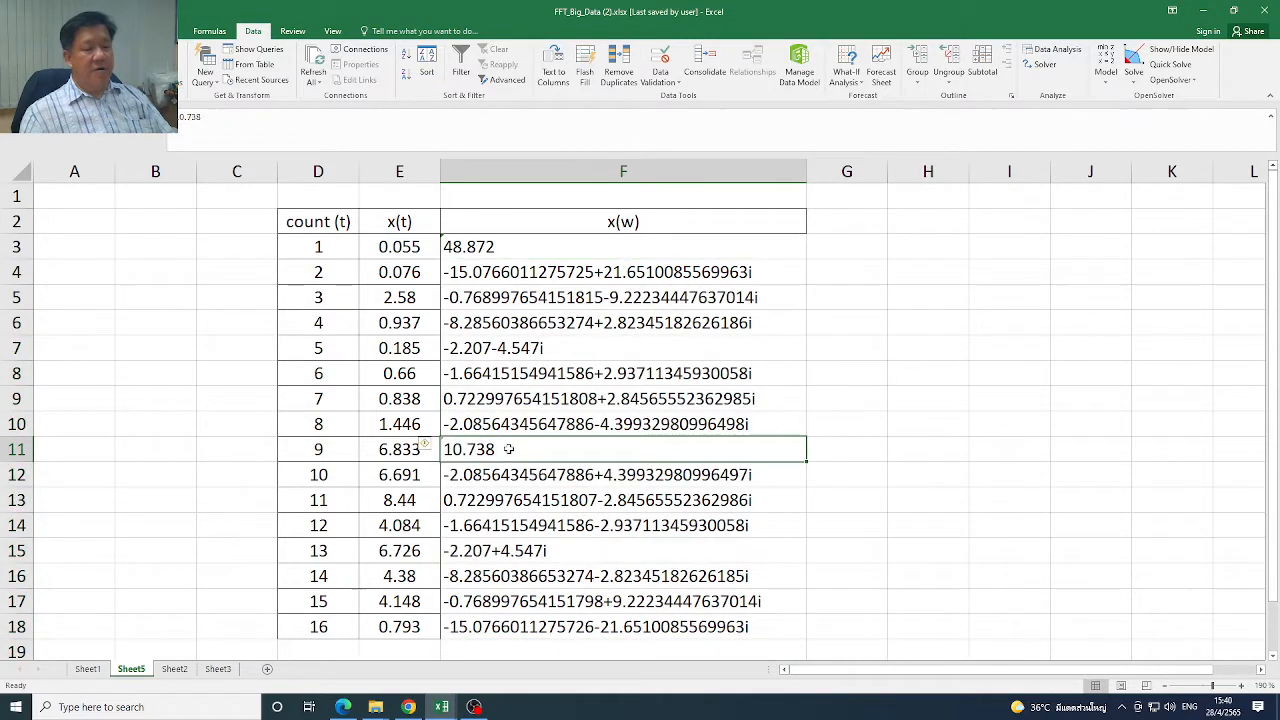
{"action": "left_click", "coordinate": [612, 478]}
{"action": "left_click", "coordinate": [609, 502]}
{"action": "left_click", "coordinate": [607, 527]}
{"action": "left_click", "coordinate": [602, 549]}
{"action": "left_click", "coordinate": [627, 572]}
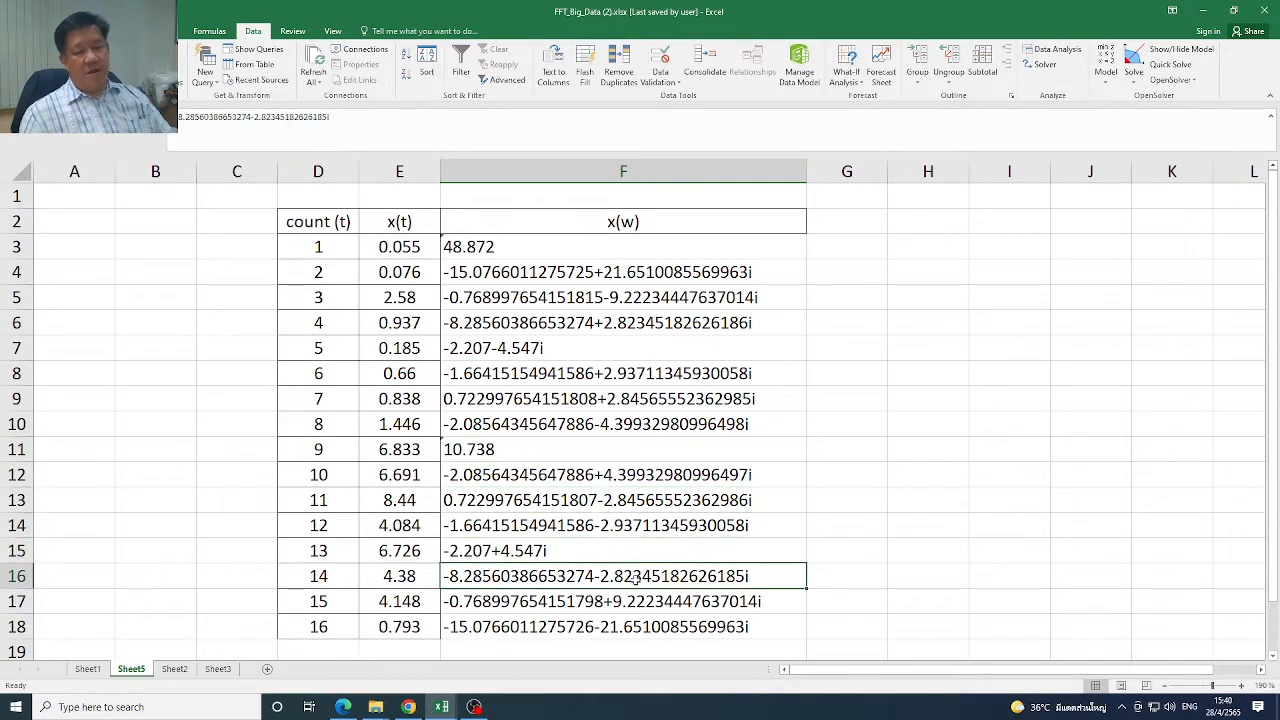
{"action": "left_click", "coordinate": [757, 272]}
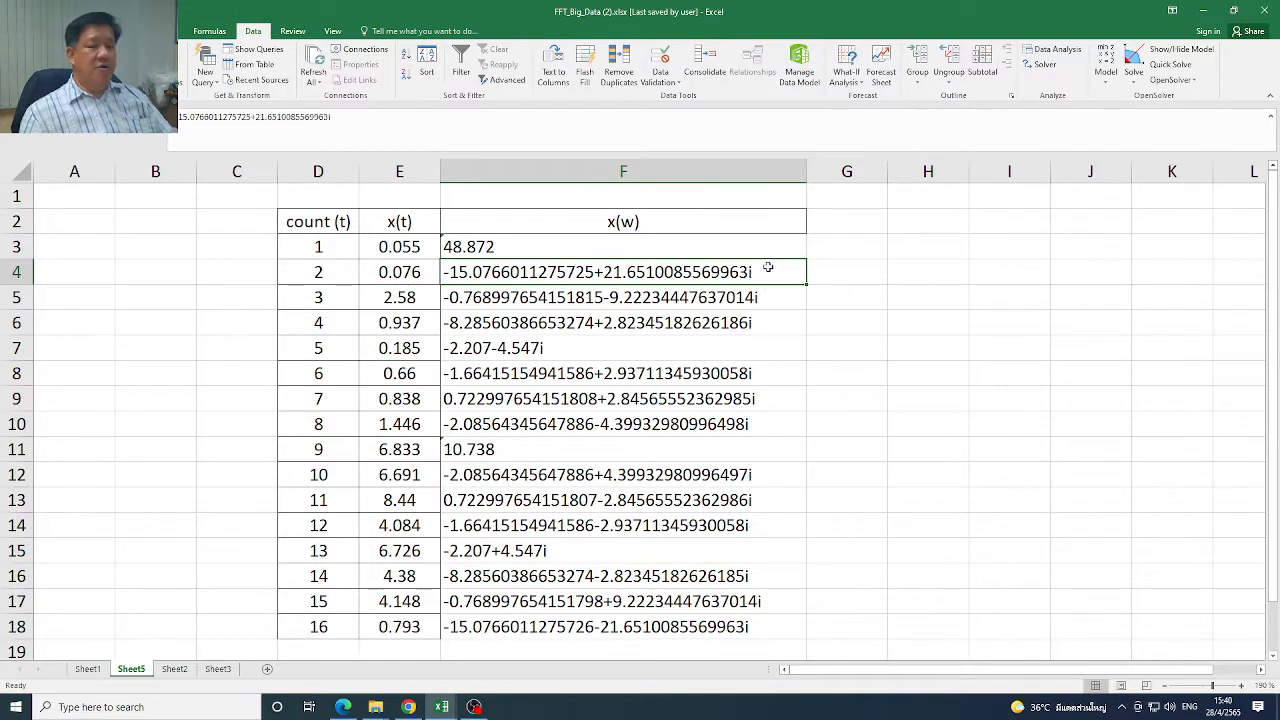
Apply borders to all the x(w) result cells in F3:F18
{"action": "left_click_drag", "start_coordinate": [643, 255], "coordinate": [688, 618]}
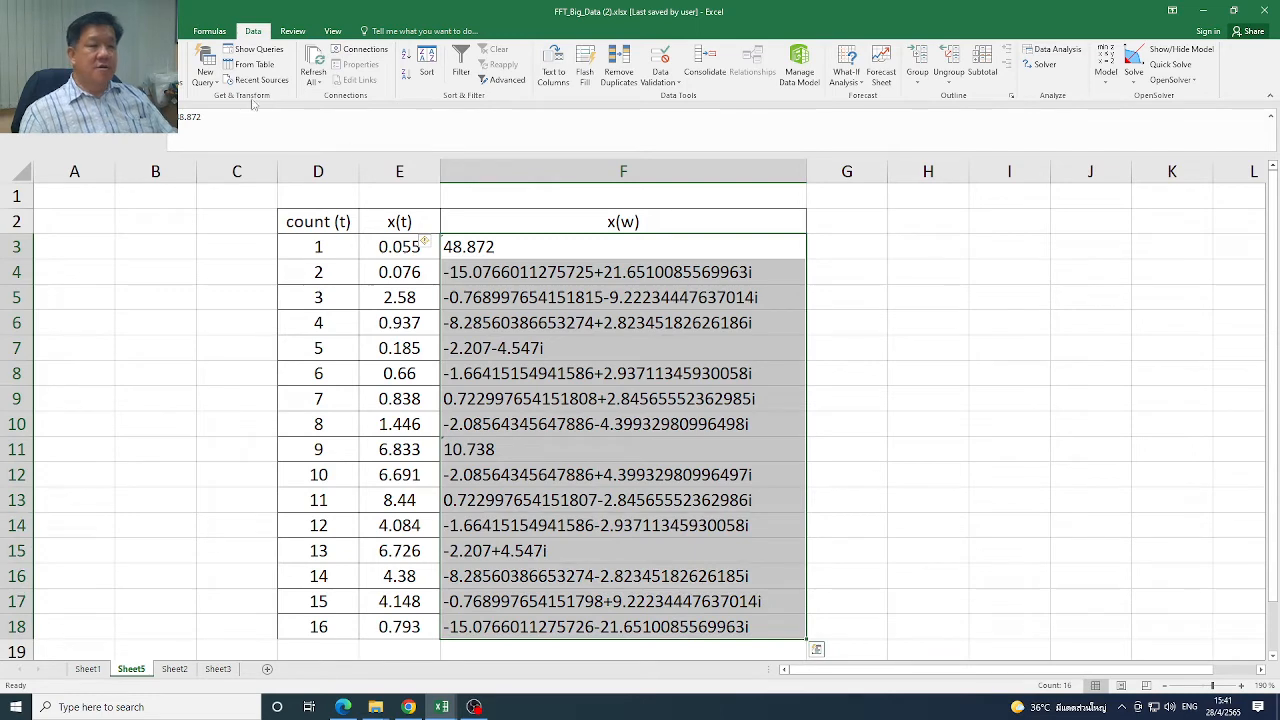
{"action": "left_click", "coordinate": [60, 31]}
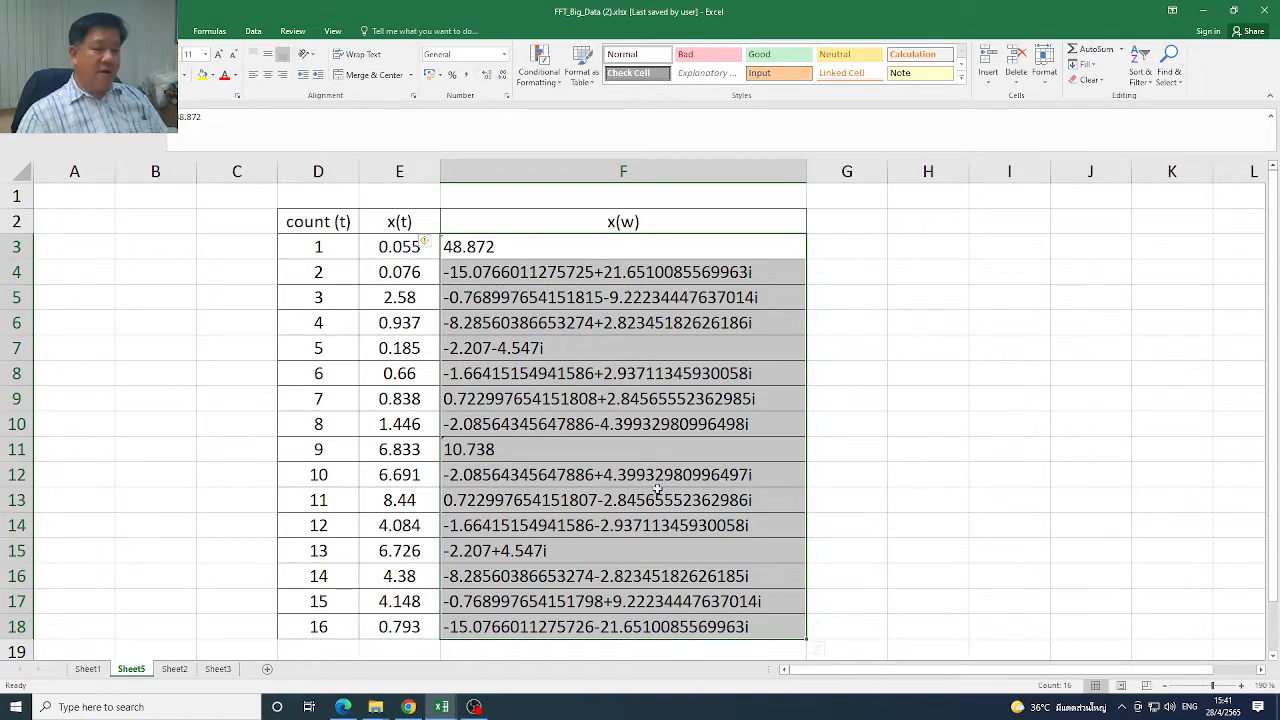
{"action": "left_click", "coordinate": [548, 252]}
Review the first x(w) results and compare the x(w) column with the original x(t) values
{"action": "left_click", "coordinate": [551, 272]}
{"action": "left_click", "coordinate": [549, 296]}
{"action": "left_click", "coordinate": [548, 324]}
{"action": "left_click", "coordinate": [547, 346]}
{"action": "left_click", "coordinate": [596, 252]}
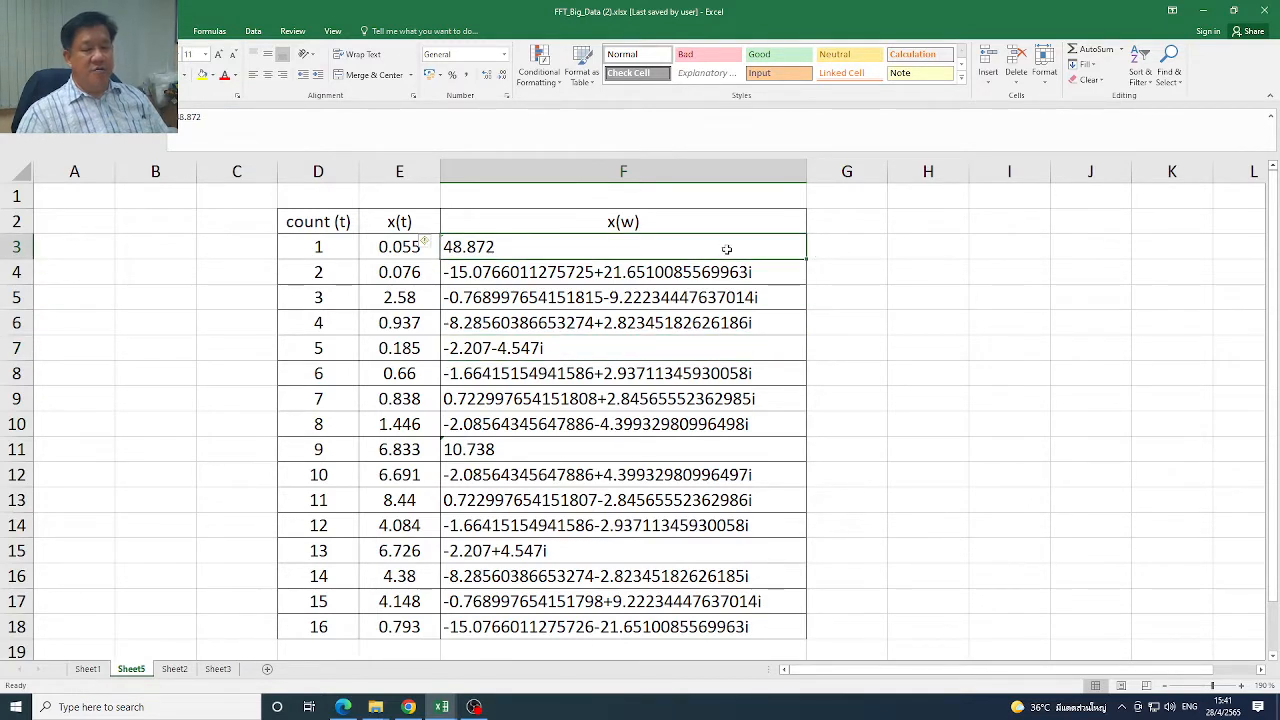
{"action": "left_click", "coordinate": [848, 247]}
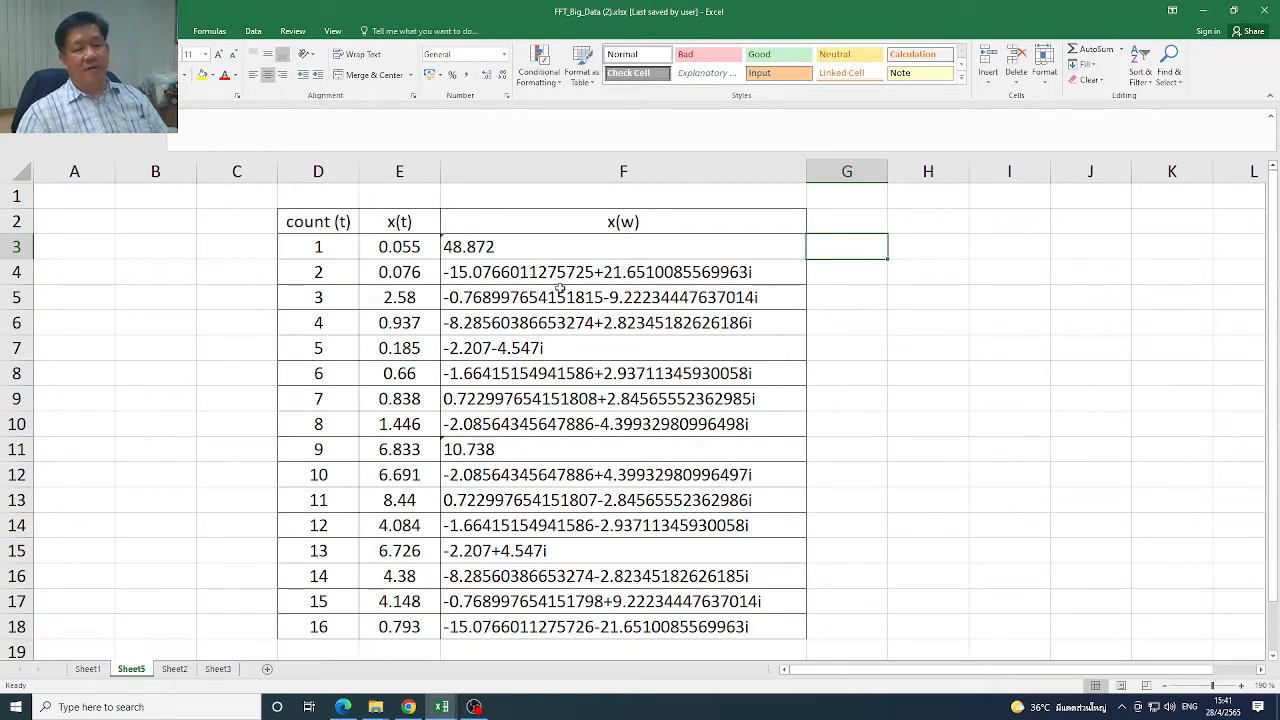
{"action": "left_click", "coordinate": [737, 277]}
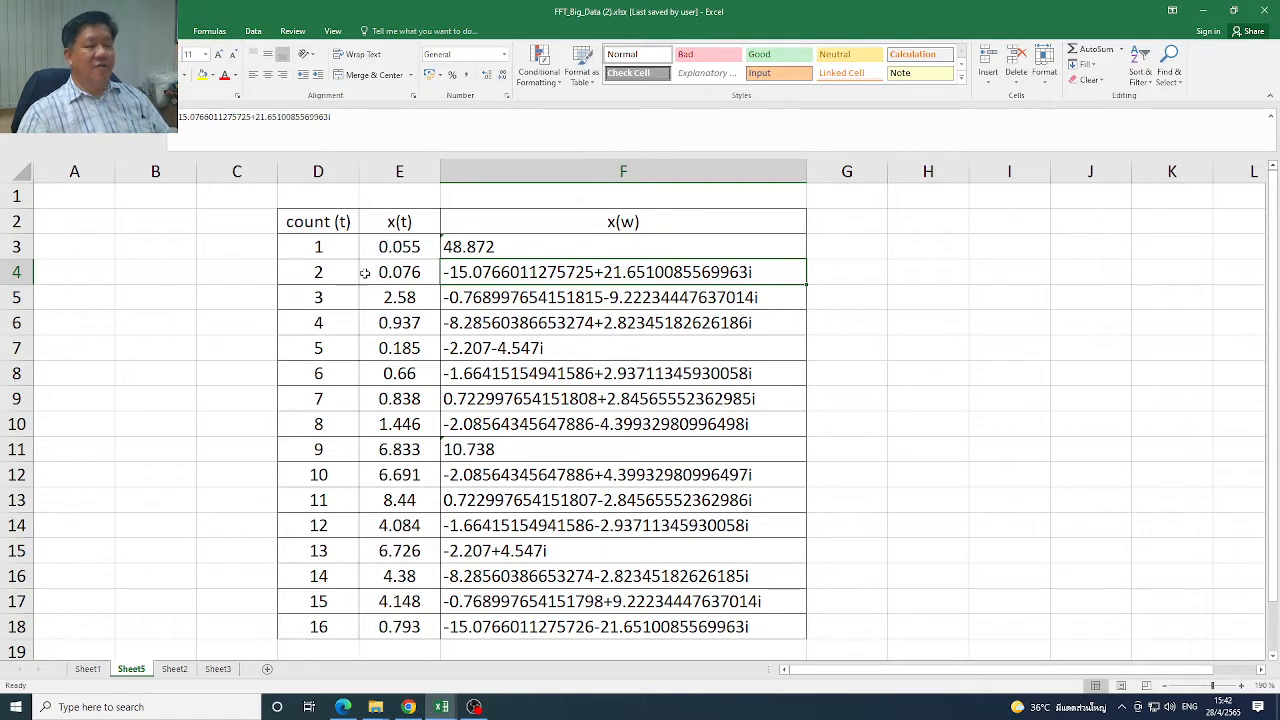
{"action": "left_click_drag", "start_coordinate": [544, 252], "coordinate": [572, 620]}
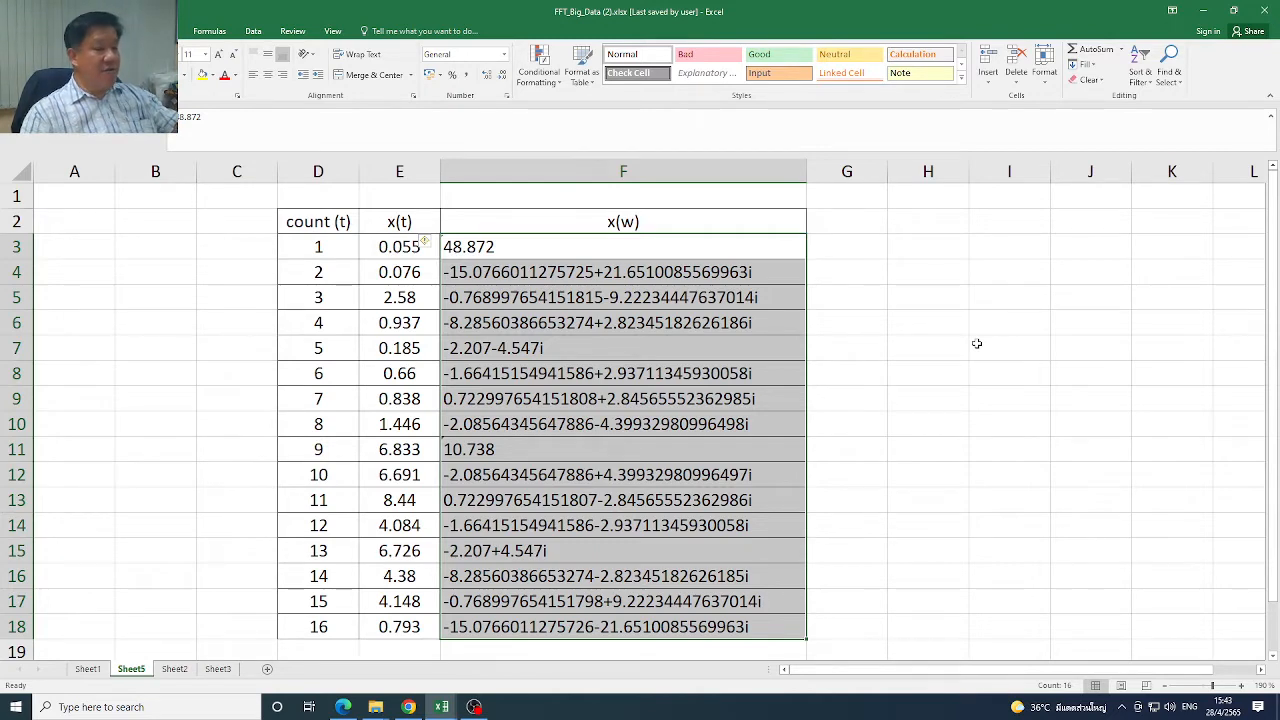
{"action": "left_click_drag", "start_coordinate": [390, 246], "coordinate": [399, 373]}
{"action": "left_click", "coordinate": [780, 356]}
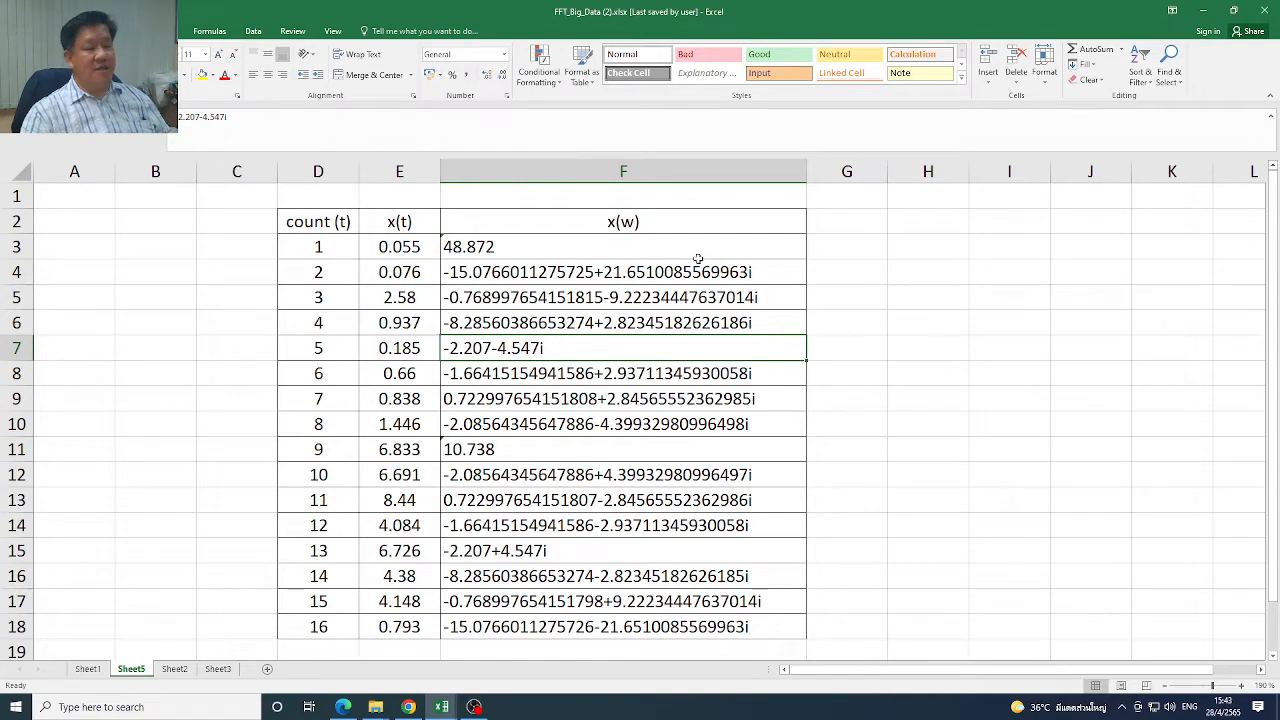
{"action": "left_click_drag", "start_coordinate": [695, 259], "coordinate": [740, 675]}
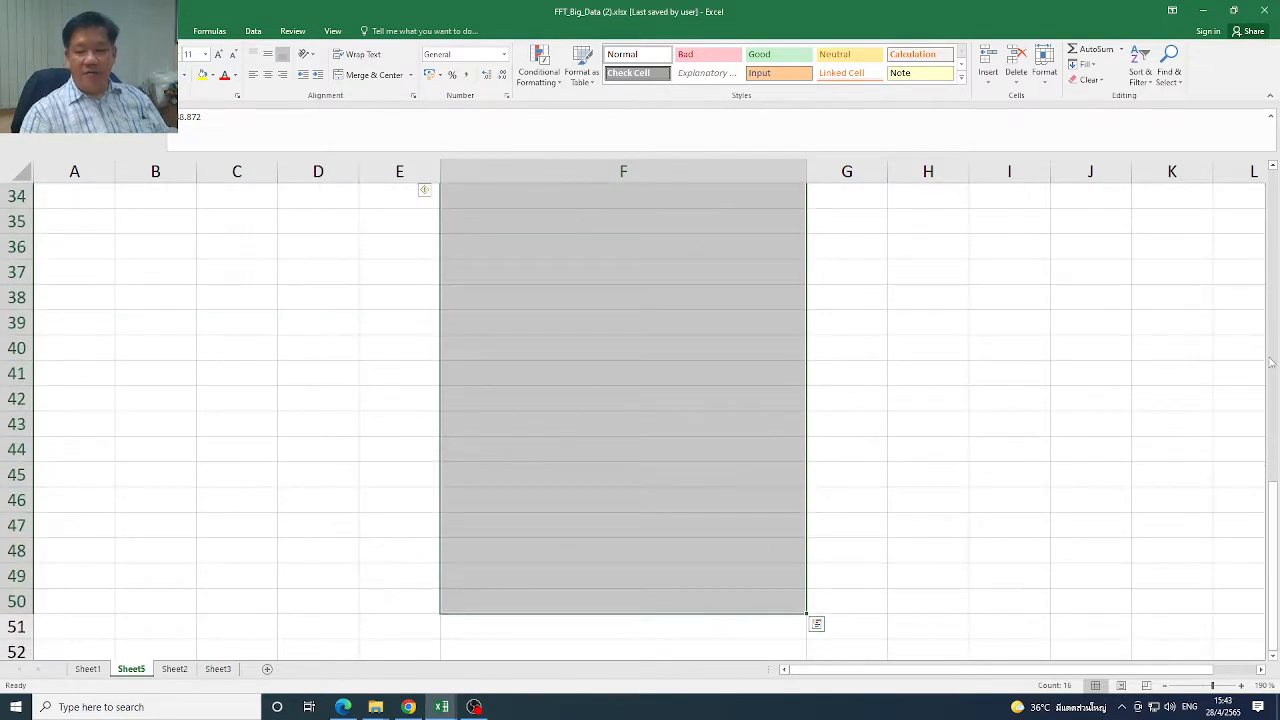
{"action": "left_click_drag", "start_coordinate": [1275, 506], "coordinate": [1273, 190]}
{"action": "left_click", "coordinate": [595, 270]}
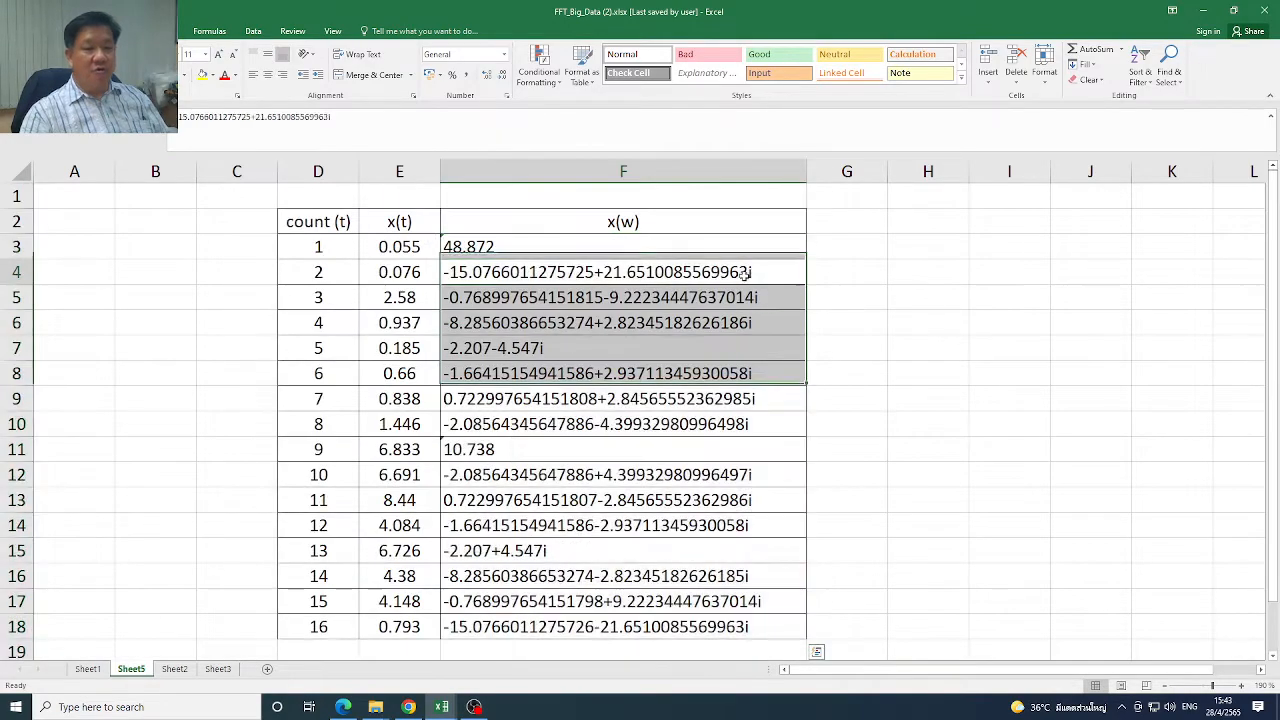
{"action": "left_click_drag", "start_coordinate": [600, 248], "coordinate": [650, 297]}
{"action": "left_click_drag", "start_coordinate": [1273, 300], "coordinate": [1245, 200]}
{"action": "left_click_drag", "start_coordinate": [560, 250], "coordinate": [522, 278]}
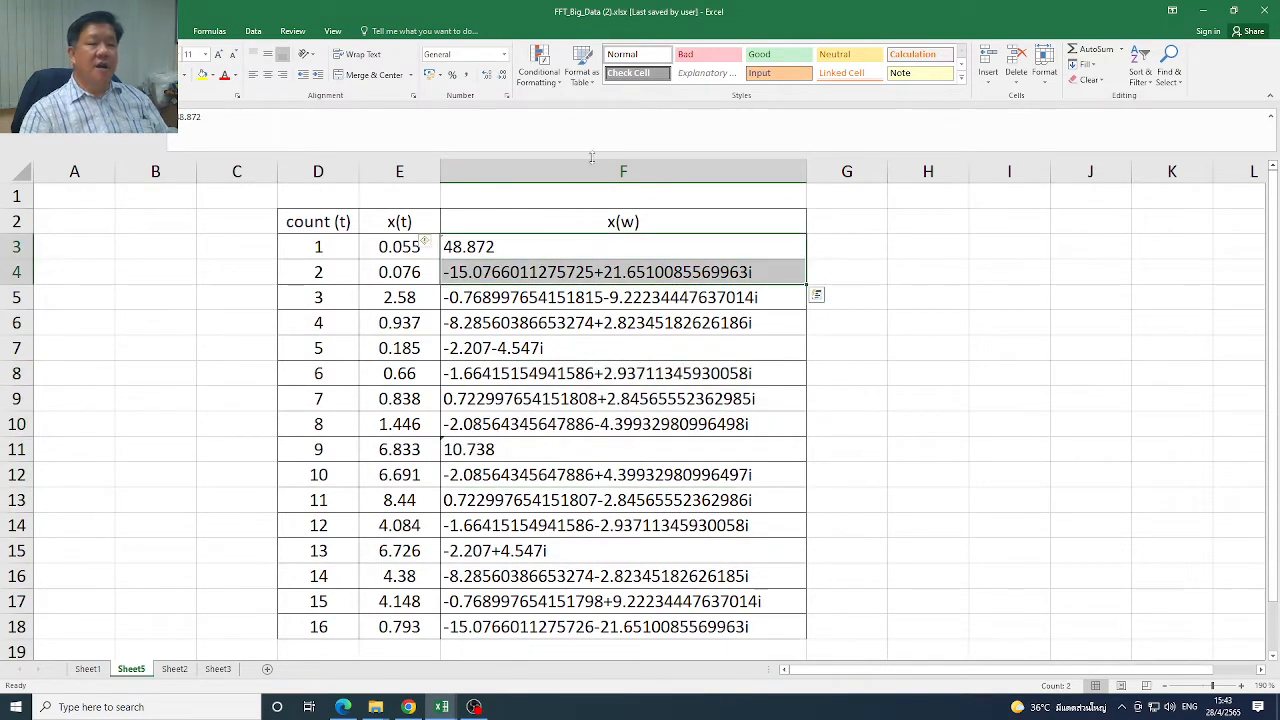
Review the Fourier Analysis tool and its input and output range settings, then close it without running it
{"action": "left_click", "coordinate": [253, 31]}
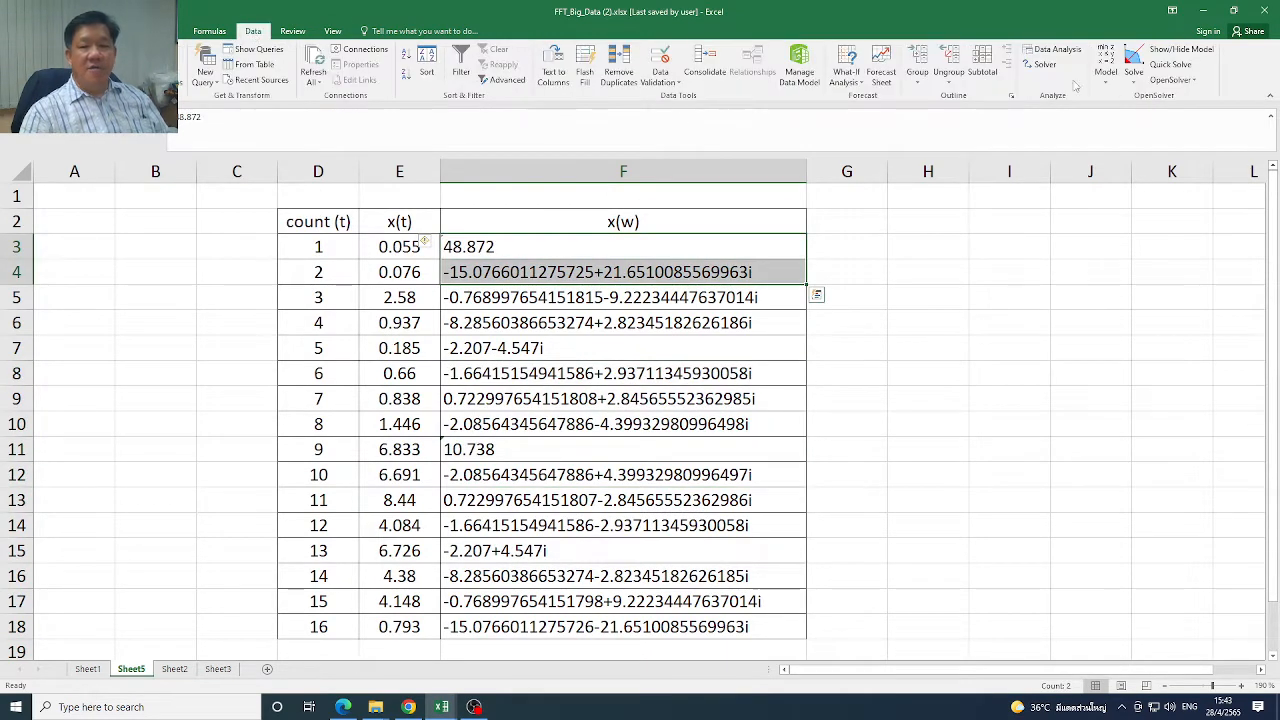
{"action": "left_click", "coordinate": [1056, 49]}
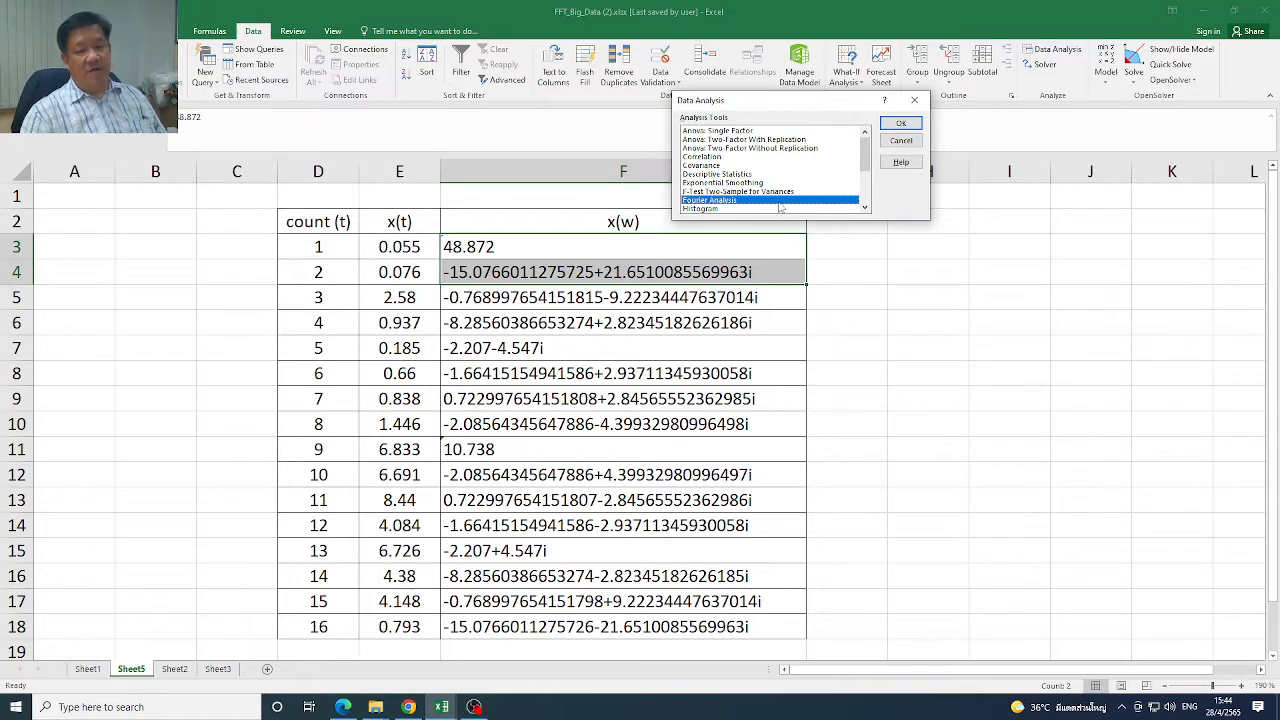
{"action": "left_click", "coordinate": [900, 122]}
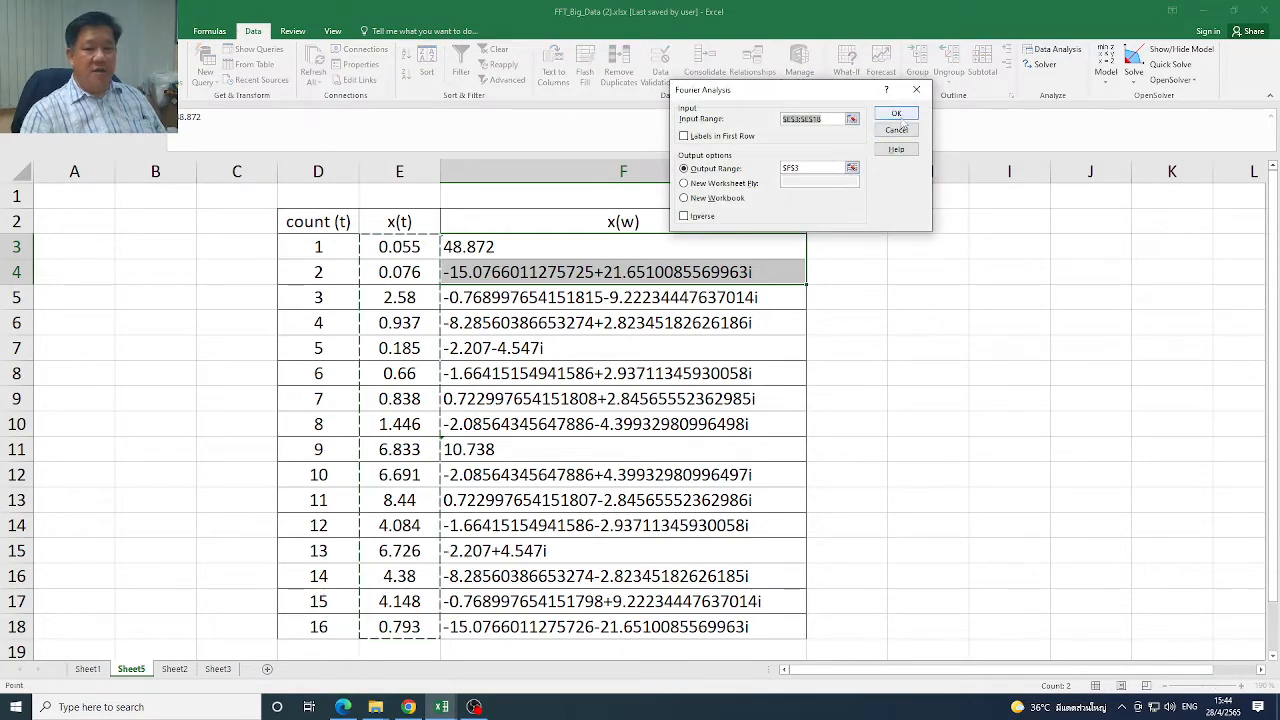
{"action": "left_click", "coordinate": [917, 90]}
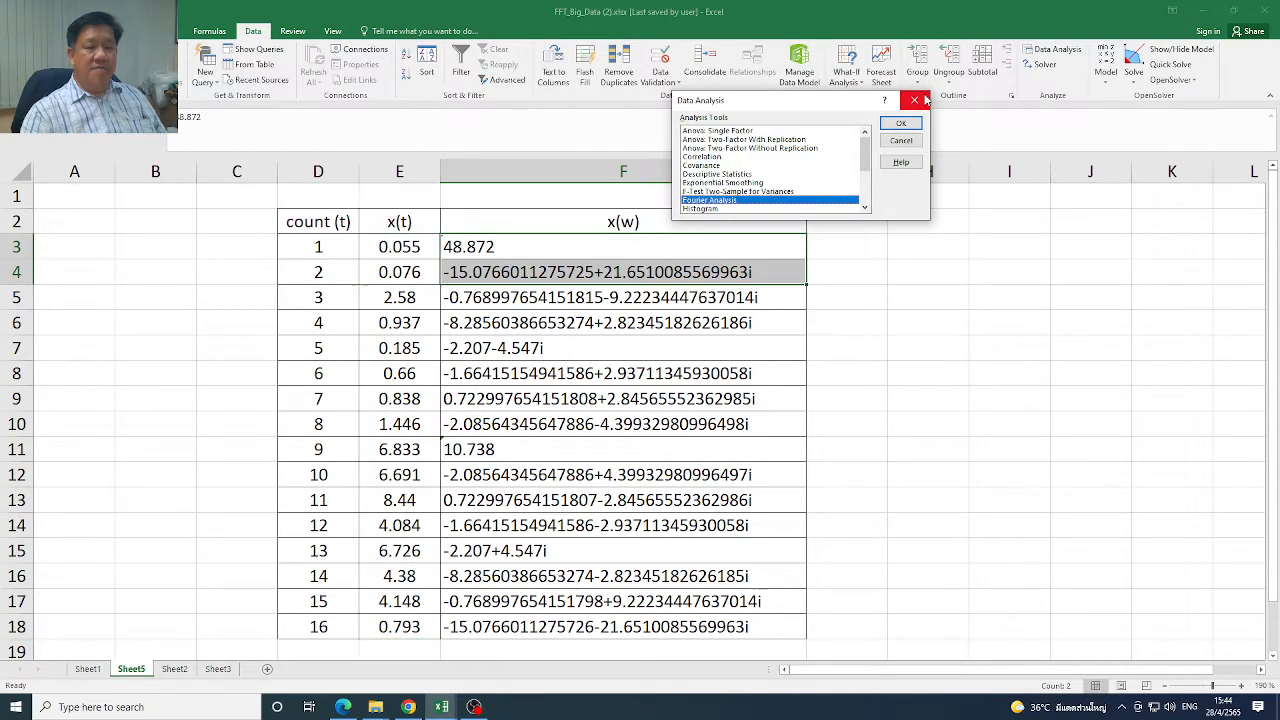
{"action": "left_click", "coordinate": [920, 100]}
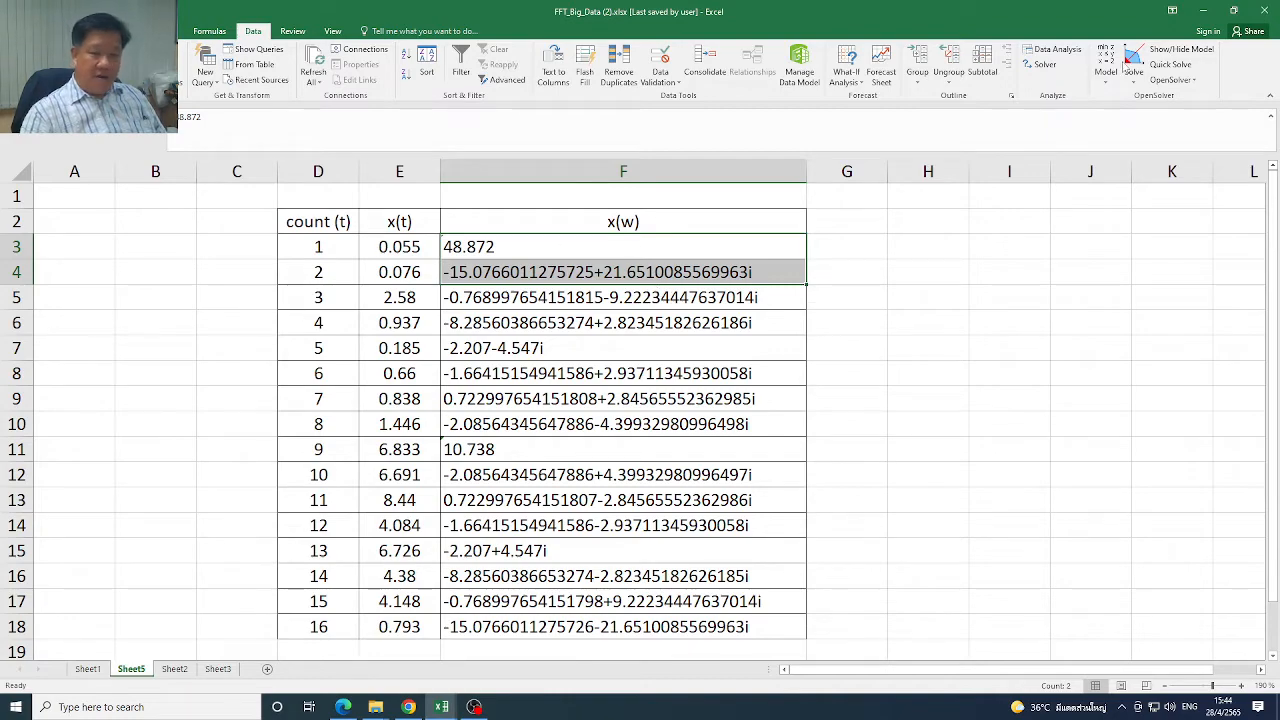
Switch to the browser to review the Discrete Fourier Transform (DFT) slide, then return to the FFT_Big_Data workbook
{"action": "left_click", "coordinate": [1203, 11]}
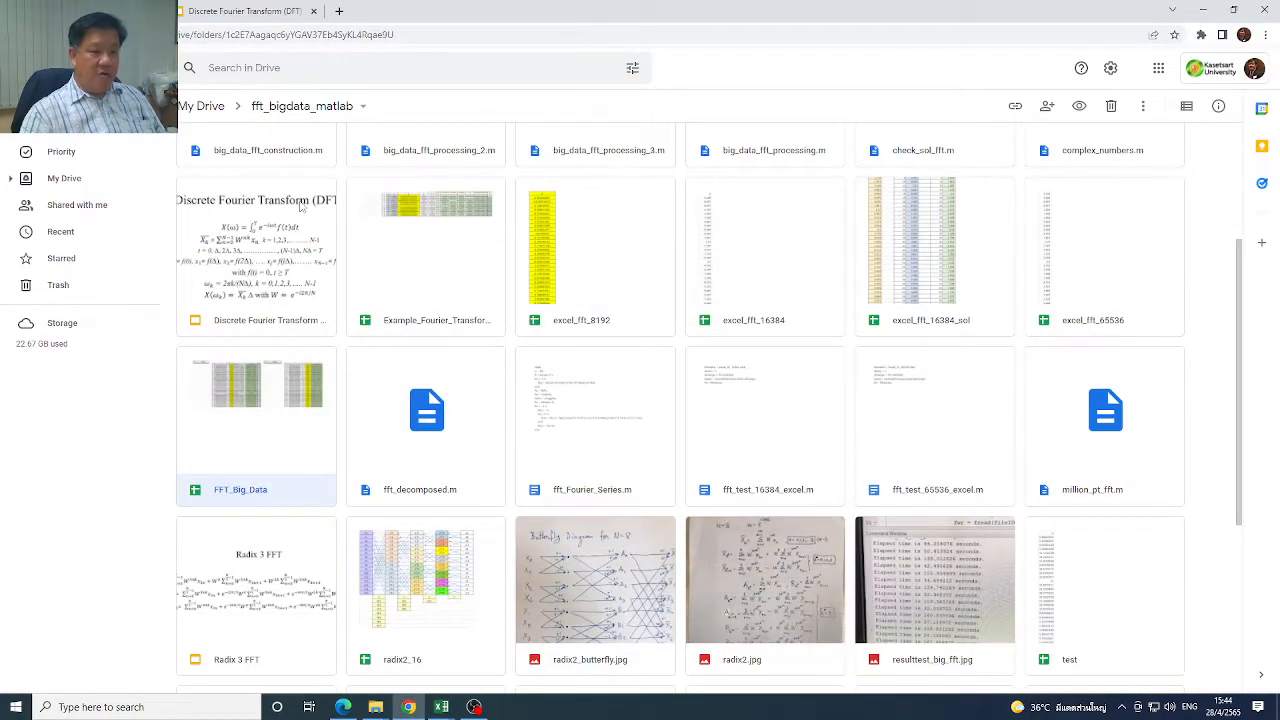
{"action": "left_click", "coordinate": [248, 14]}
{"action": "left_click", "coordinate": [97, 158]}
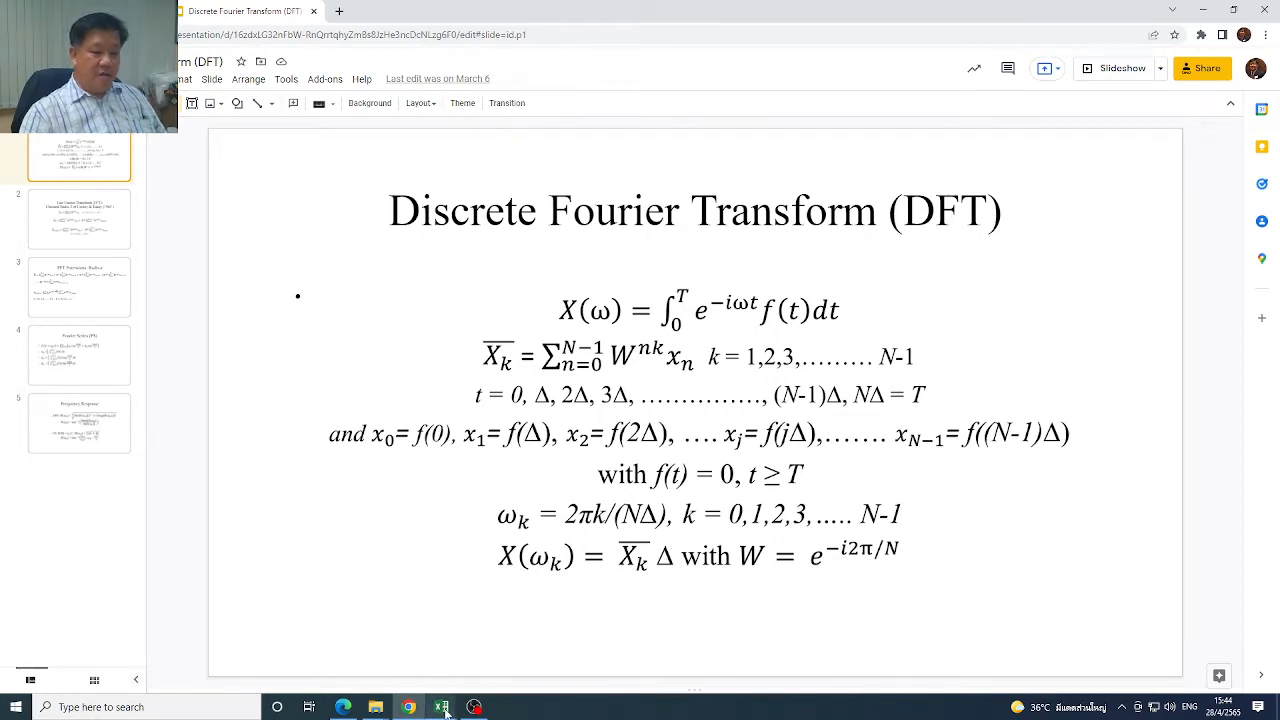
{"action": "mouse_move", "coordinate": [445, 710]}
{"action": "left_click", "coordinate": [485, 675]}
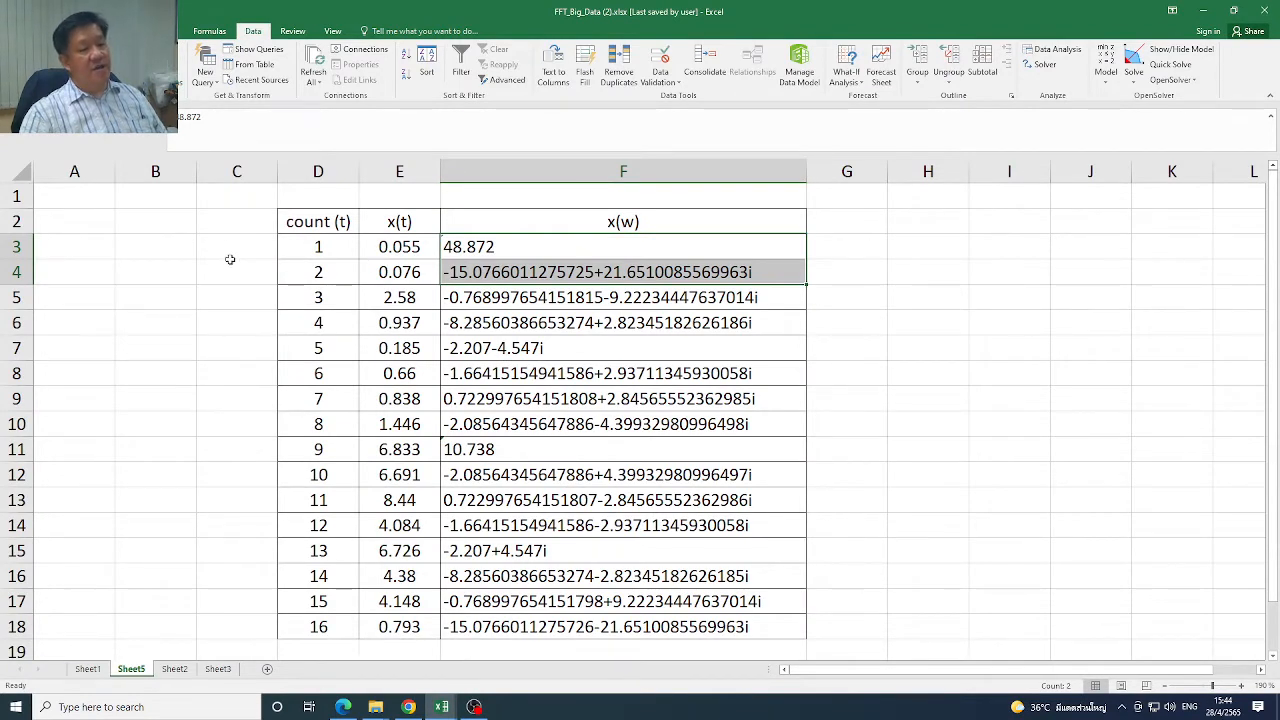
Examine the count (t), x(t) and x(w) columns, checking the full 16-point input and its first 8 and first 10 values
{"action": "left_click_drag", "start_coordinate": [317, 256], "coordinate": [320, 622]}
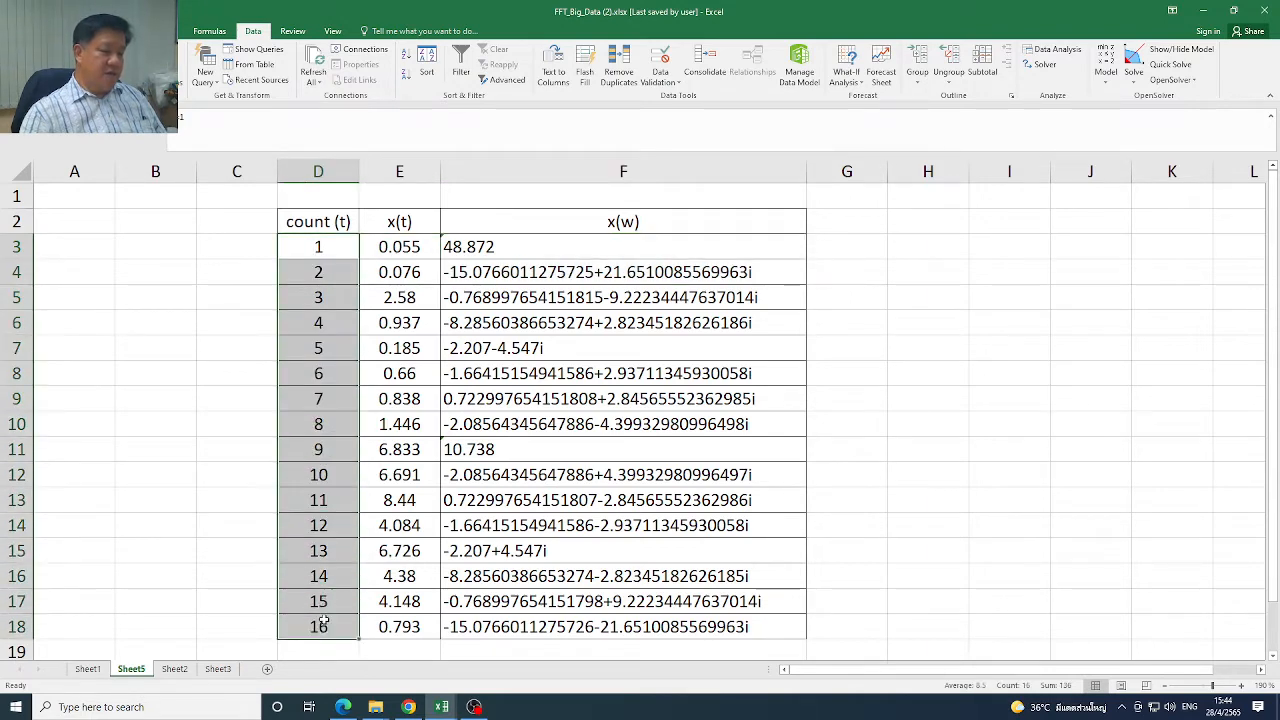
{"action": "left_click", "coordinate": [496, 245]}
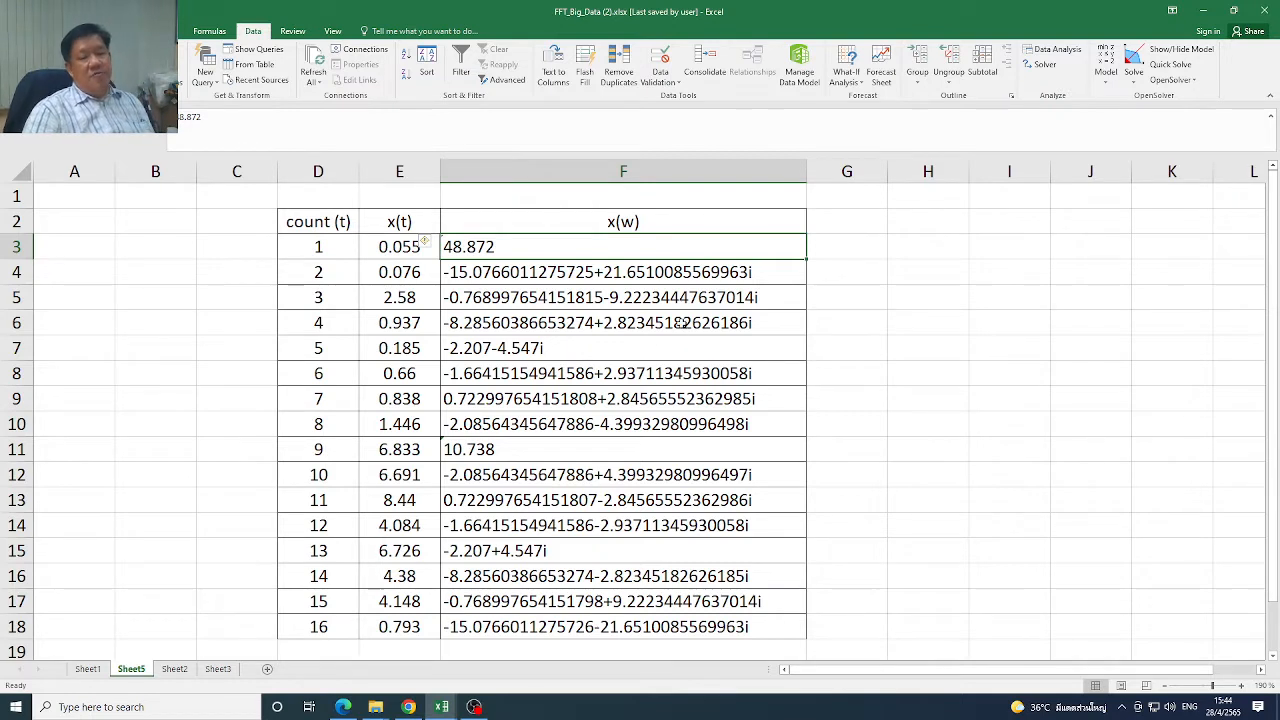
{"action": "left_click", "coordinate": [643, 228]}
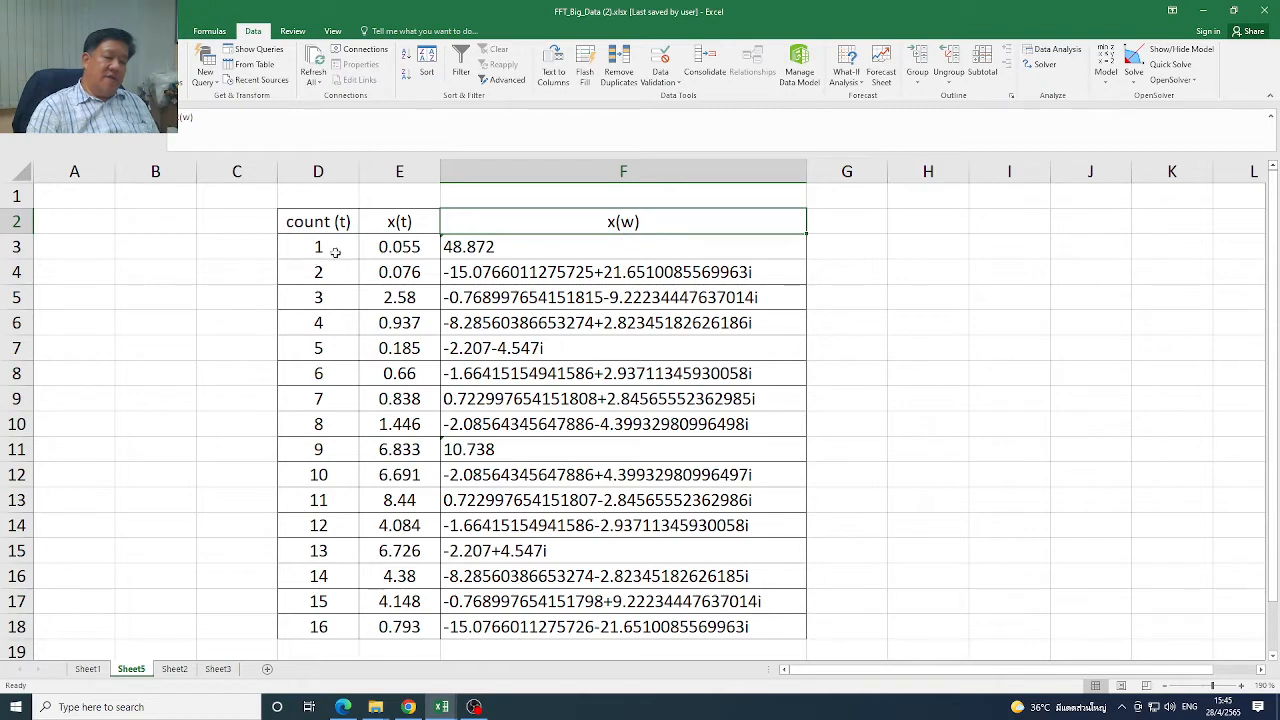
{"action": "left_click_drag", "start_coordinate": [412, 250], "coordinate": [412, 627]}
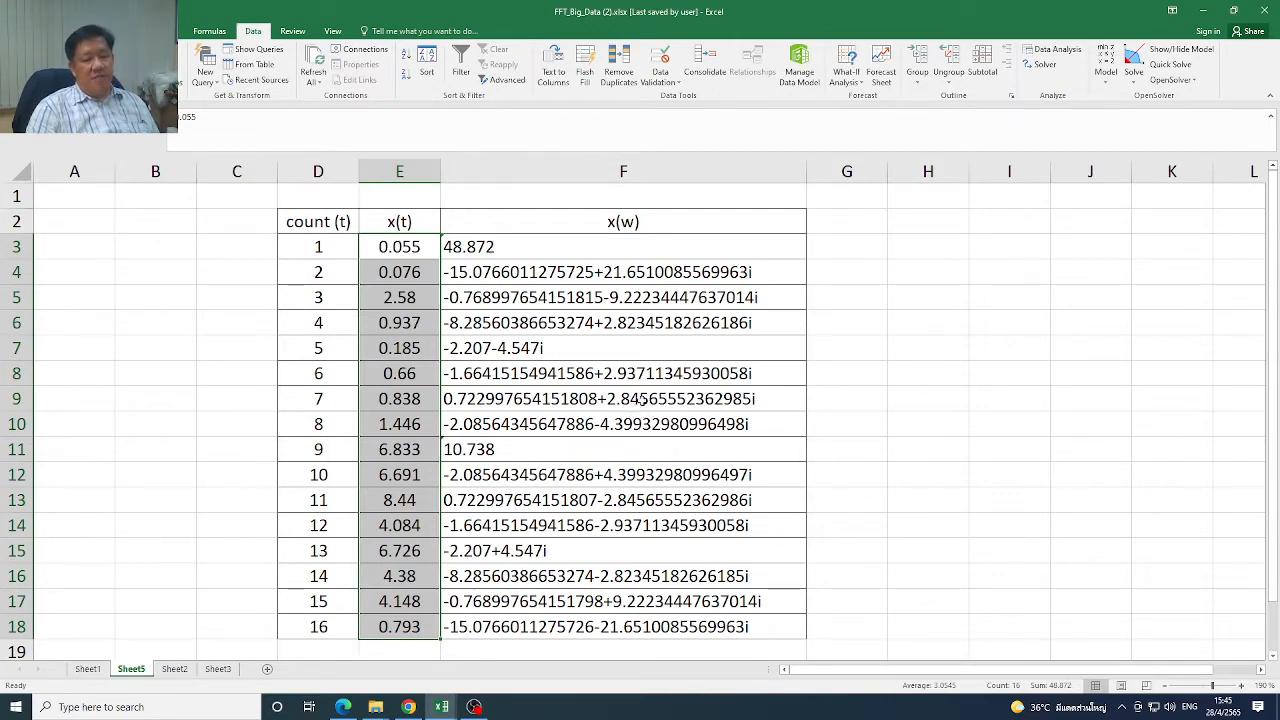
{"action": "left_click", "coordinate": [418, 628]}
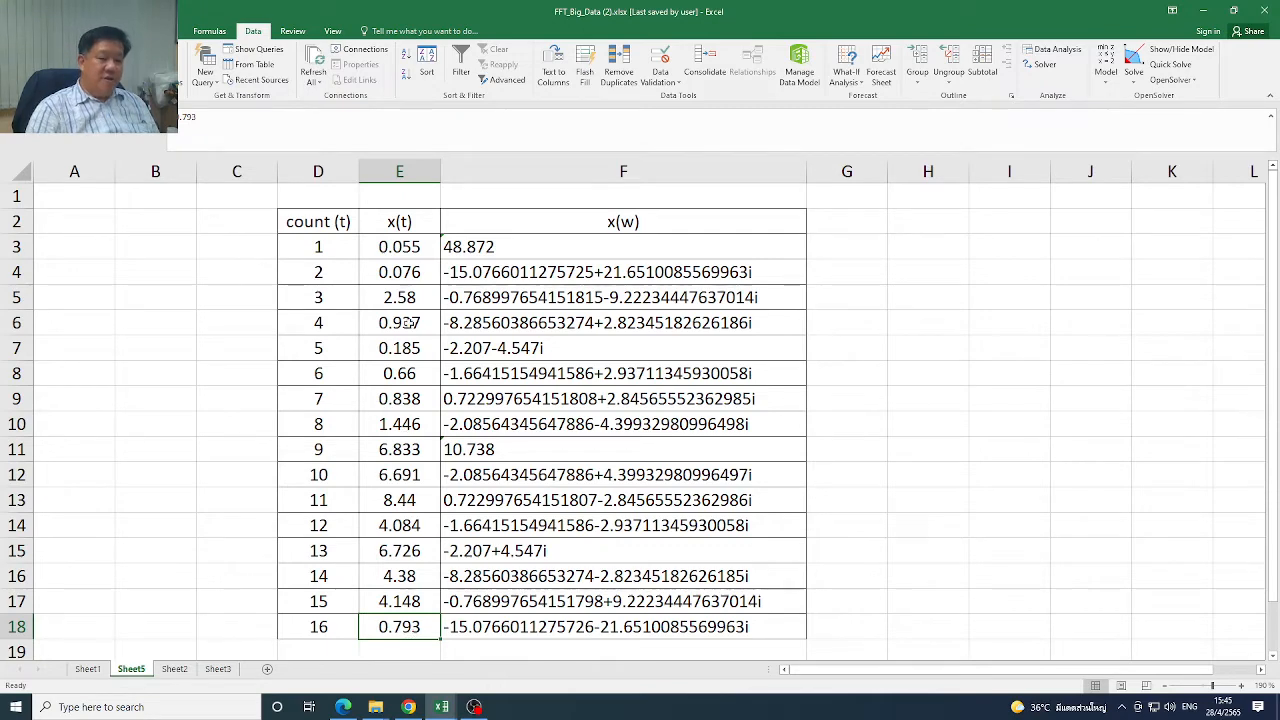
{"action": "left_click_drag", "start_coordinate": [405, 247], "coordinate": [418, 414]}
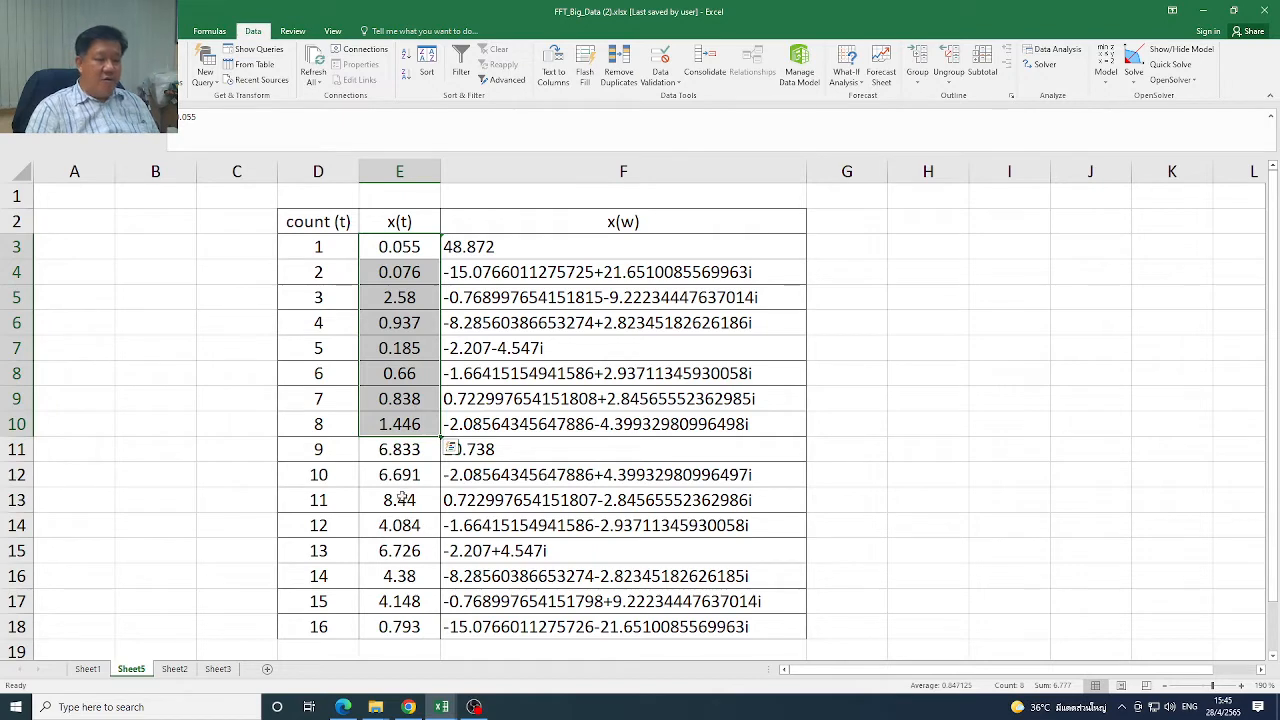
{"action": "left_click_drag", "start_coordinate": [410, 250], "coordinate": [430, 471]}
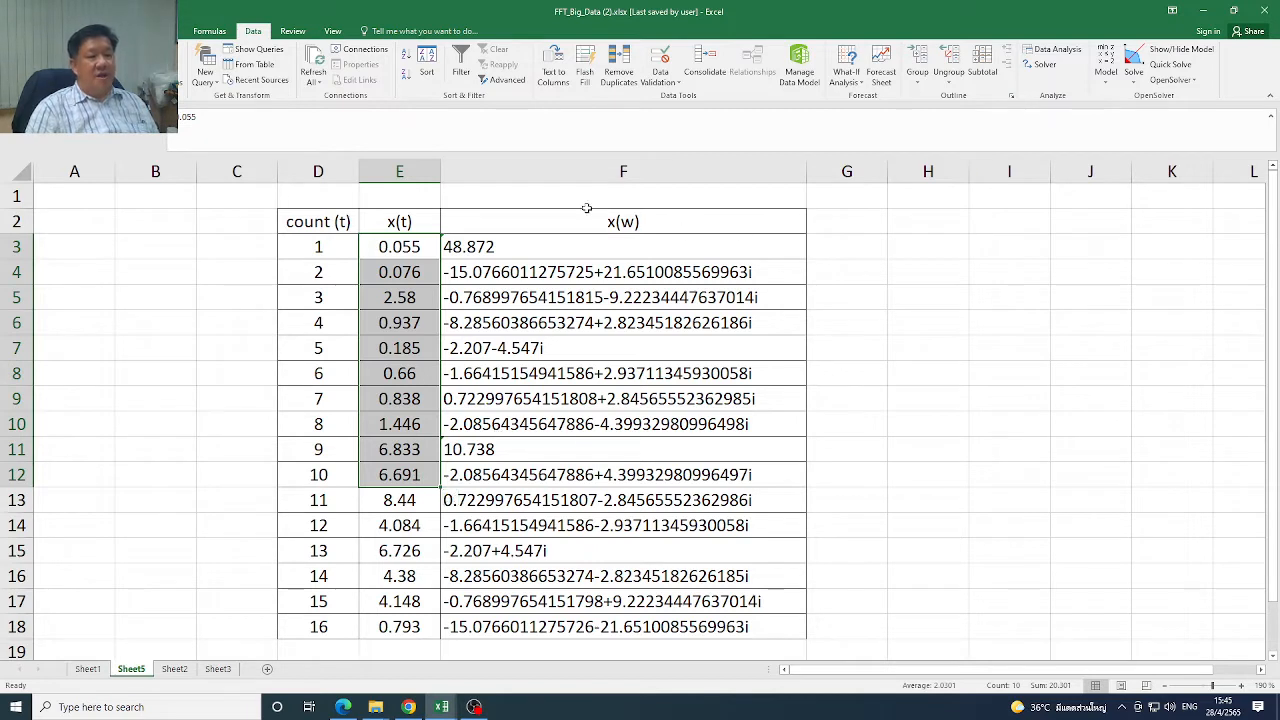
Try to run Fourier Analysis on only the ten values E3:E12 with the output range at F3, then cancel the analysis
{"action": "left_click", "coordinate": [665, 220]}
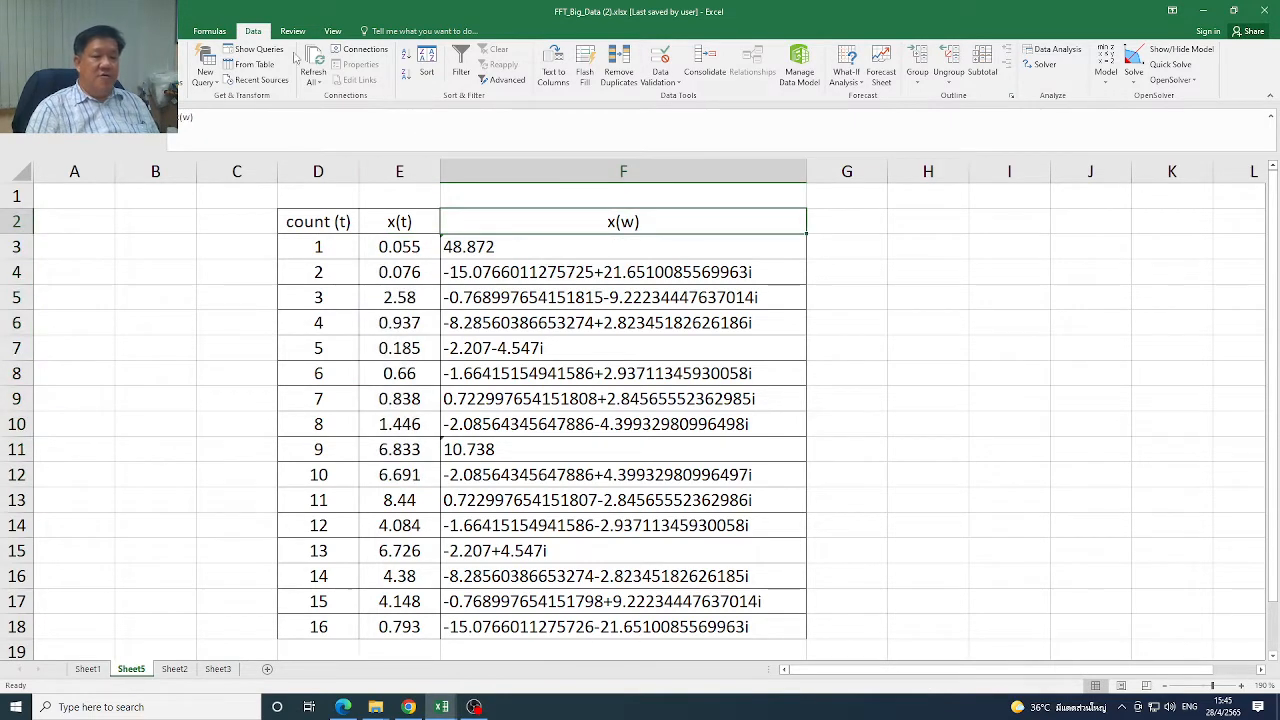
{"action": "left_click", "coordinate": [1052, 49]}
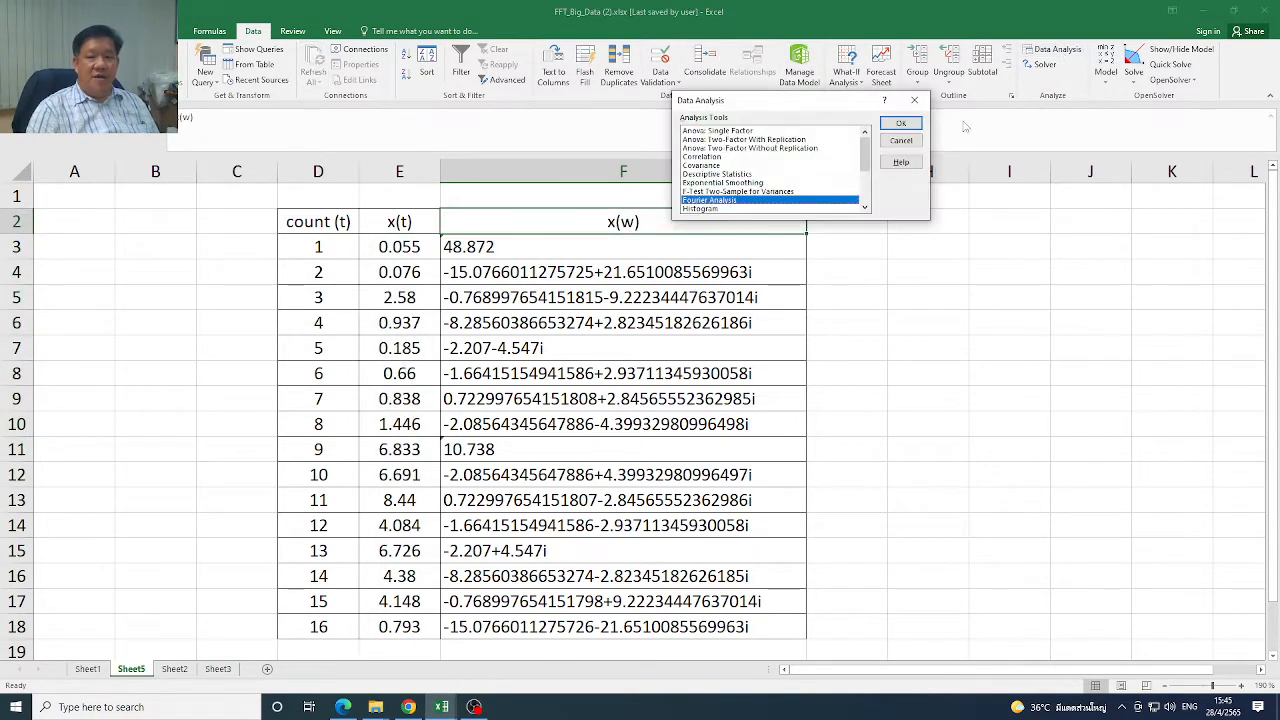
{"action": "left_click", "coordinate": [900, 122]}
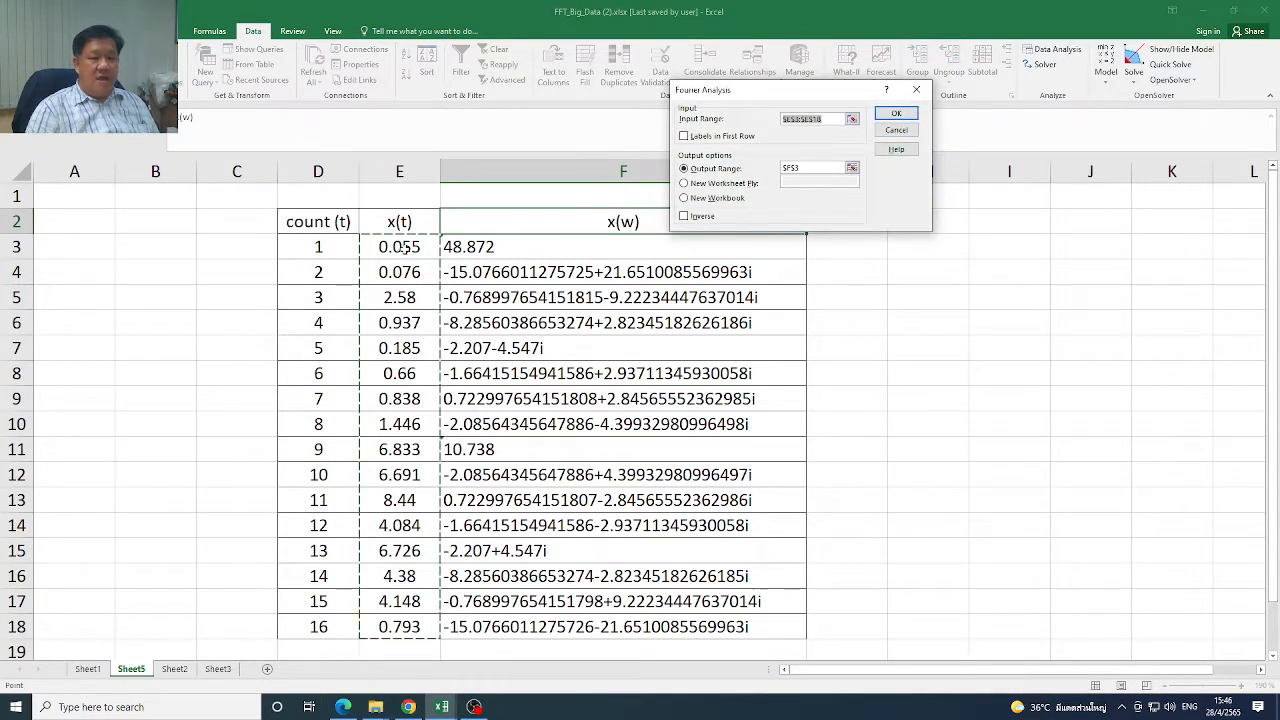
{"action": "left_click_drag", "start_coordinate": [402, 248], "coordinate": [400, 480]}
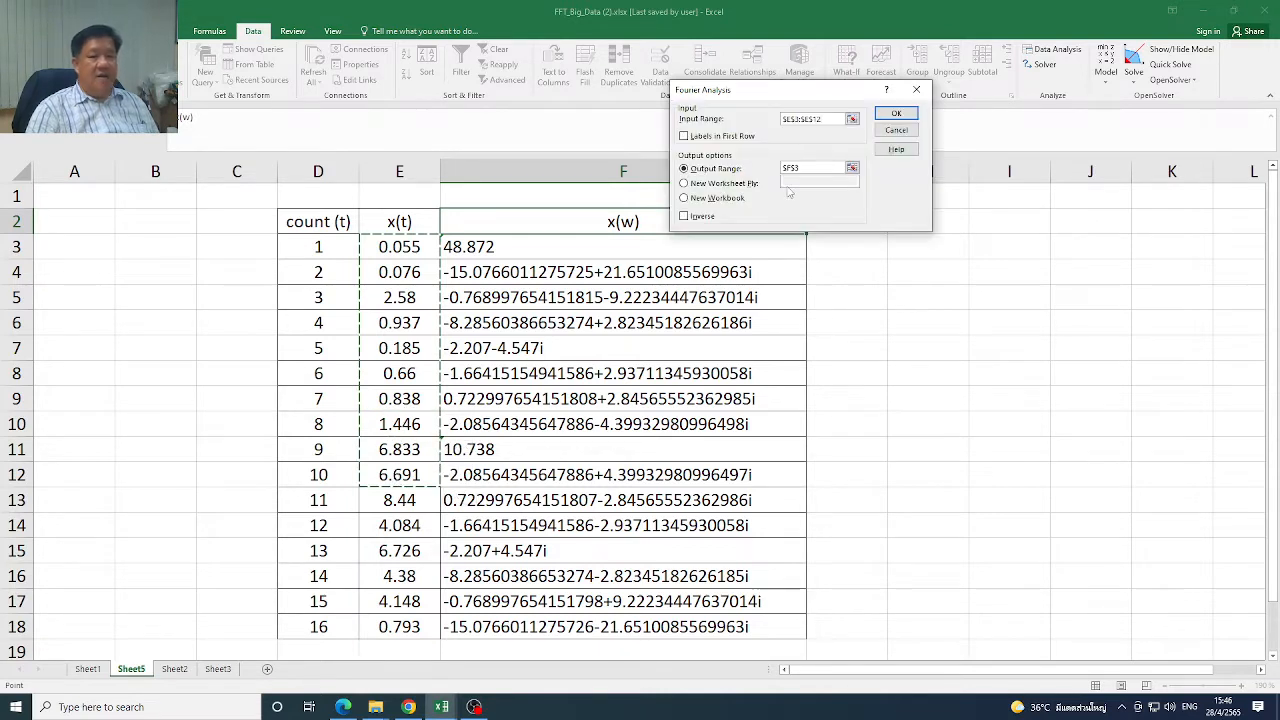
{"action": "left_click", "coordinate": [896, 114]}
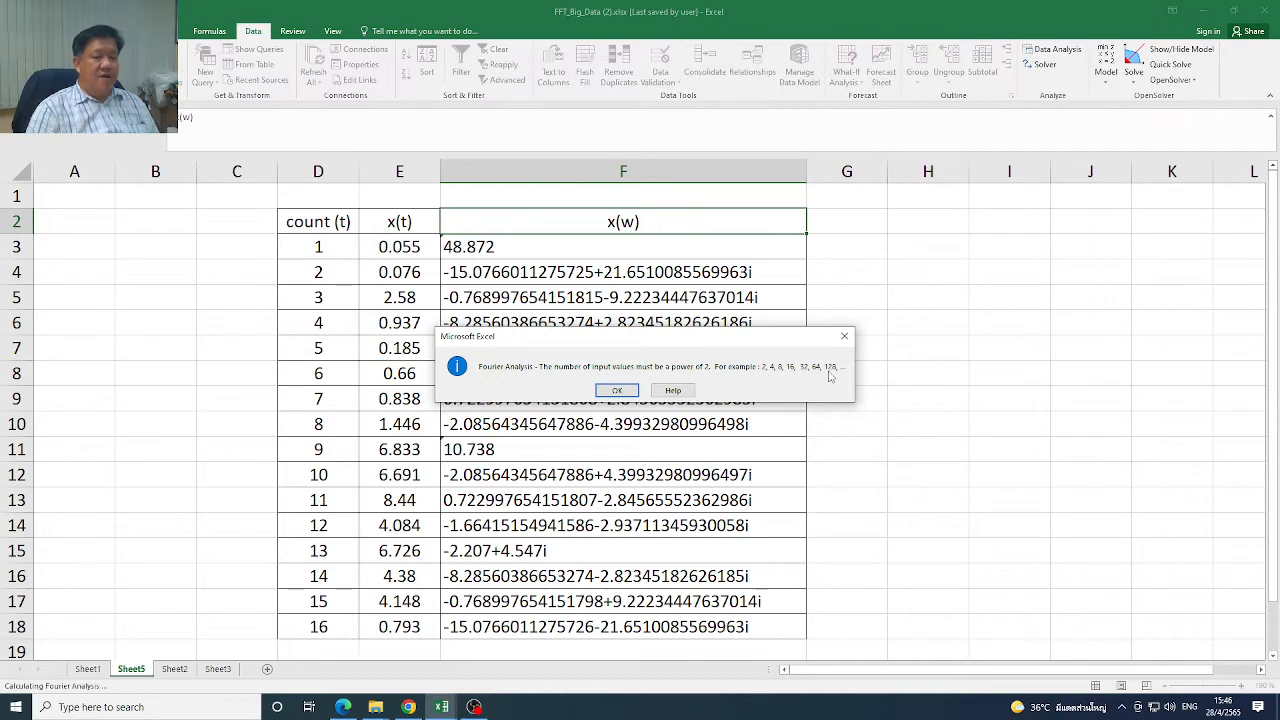
{"action": "left_click", "coordinate": [844, 336]}
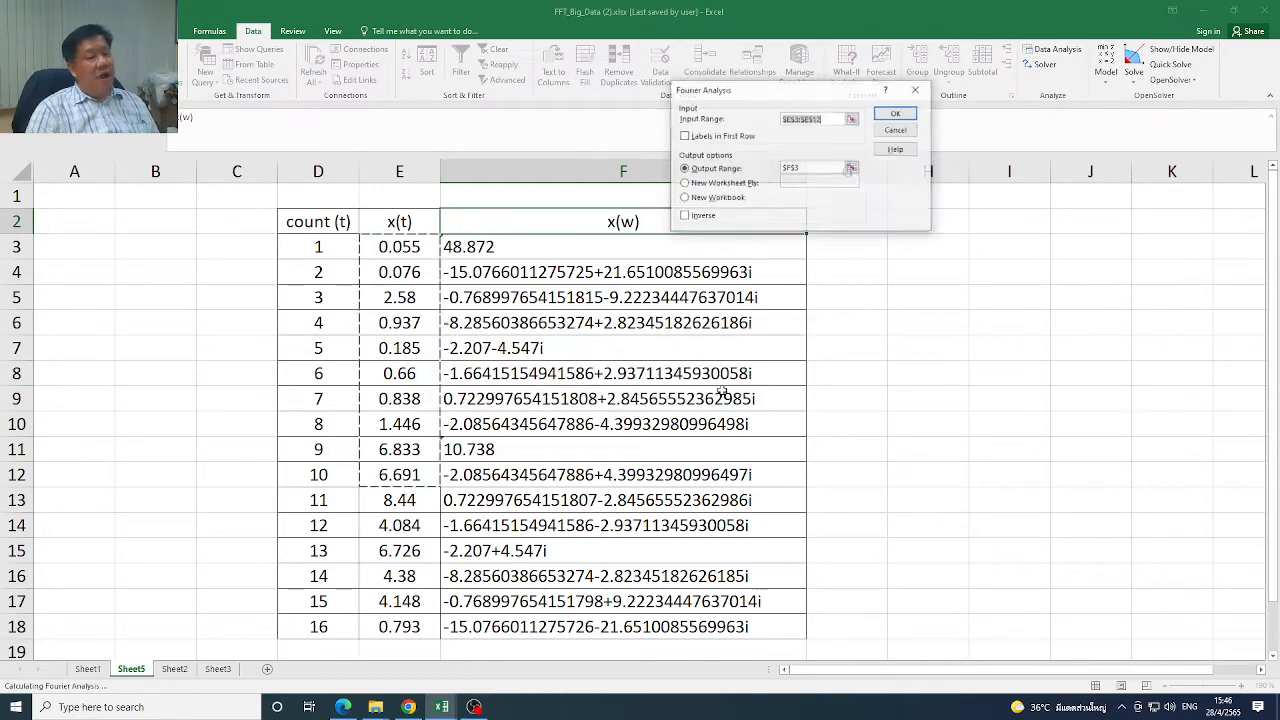
{"action": "left_click", "coordinate": [894, 130]}
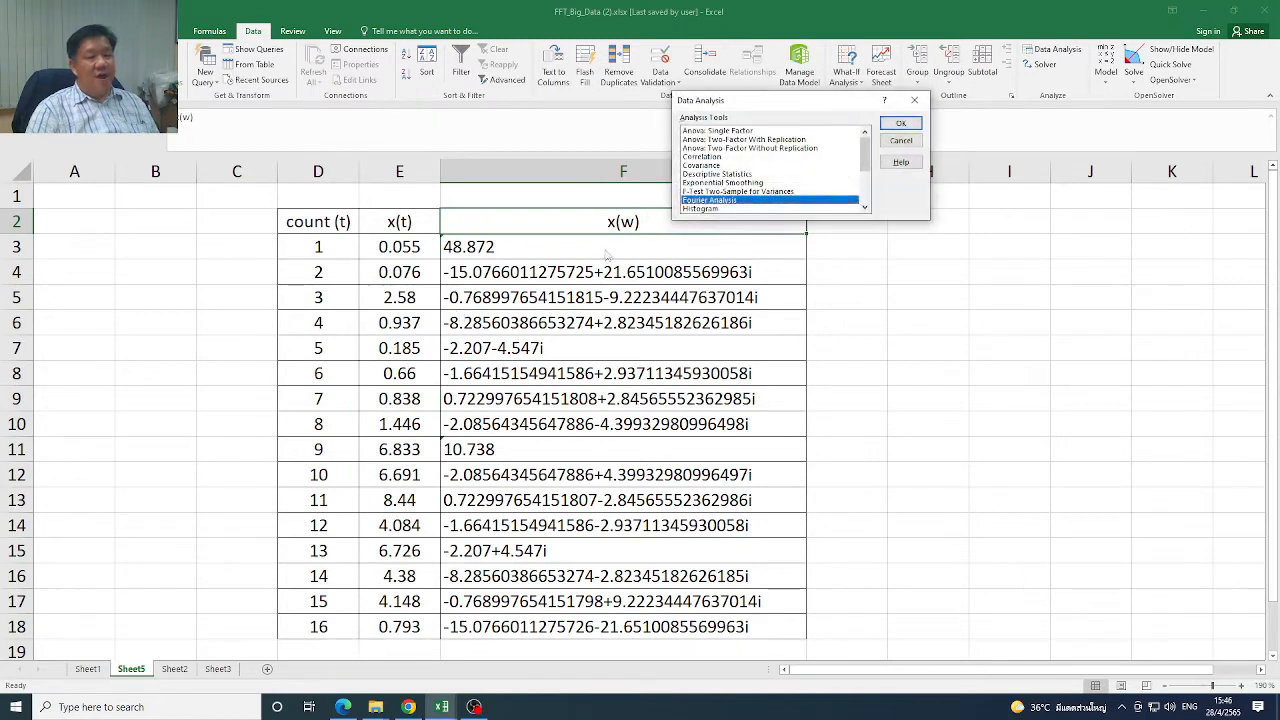
{"action": "left_click", "coordinate": [899, 140]}
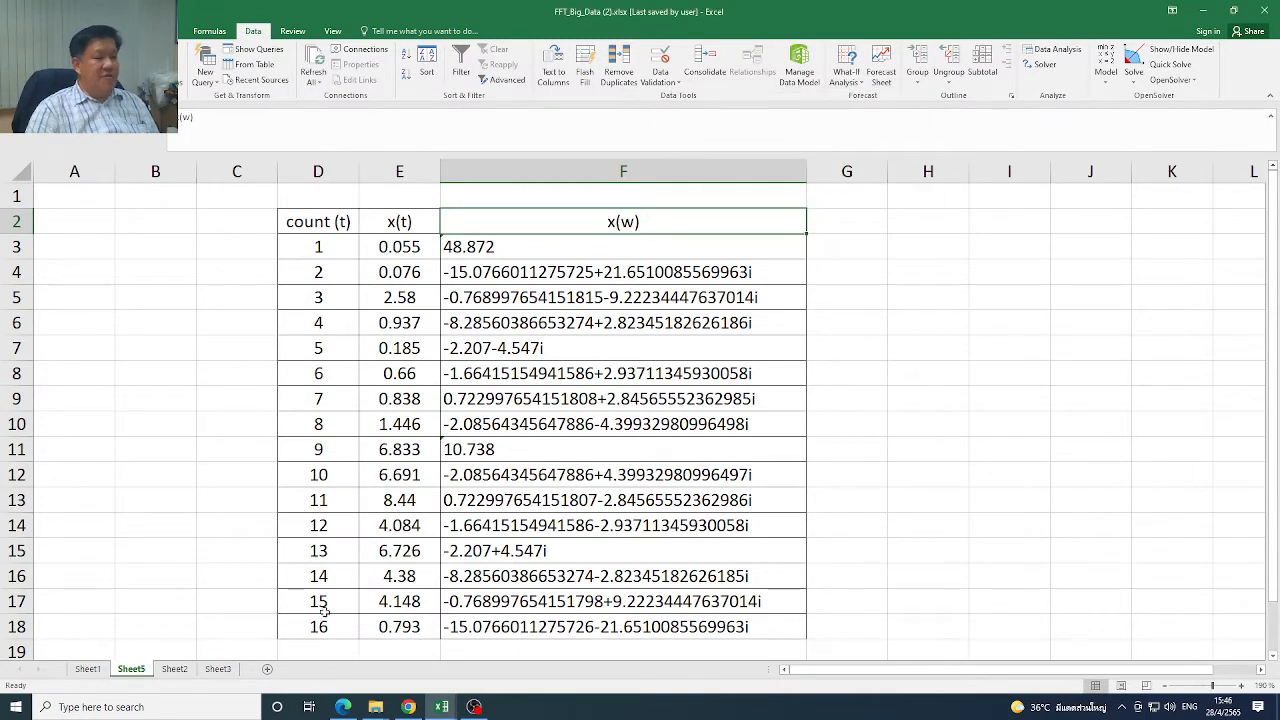
Review the Cooley & Tukey radix 2 FFT slide in the browser, then return to the x(t) values in the FFT_Big_Data workbook
{"action": "left_click", "coordinate": [1195, 14]}
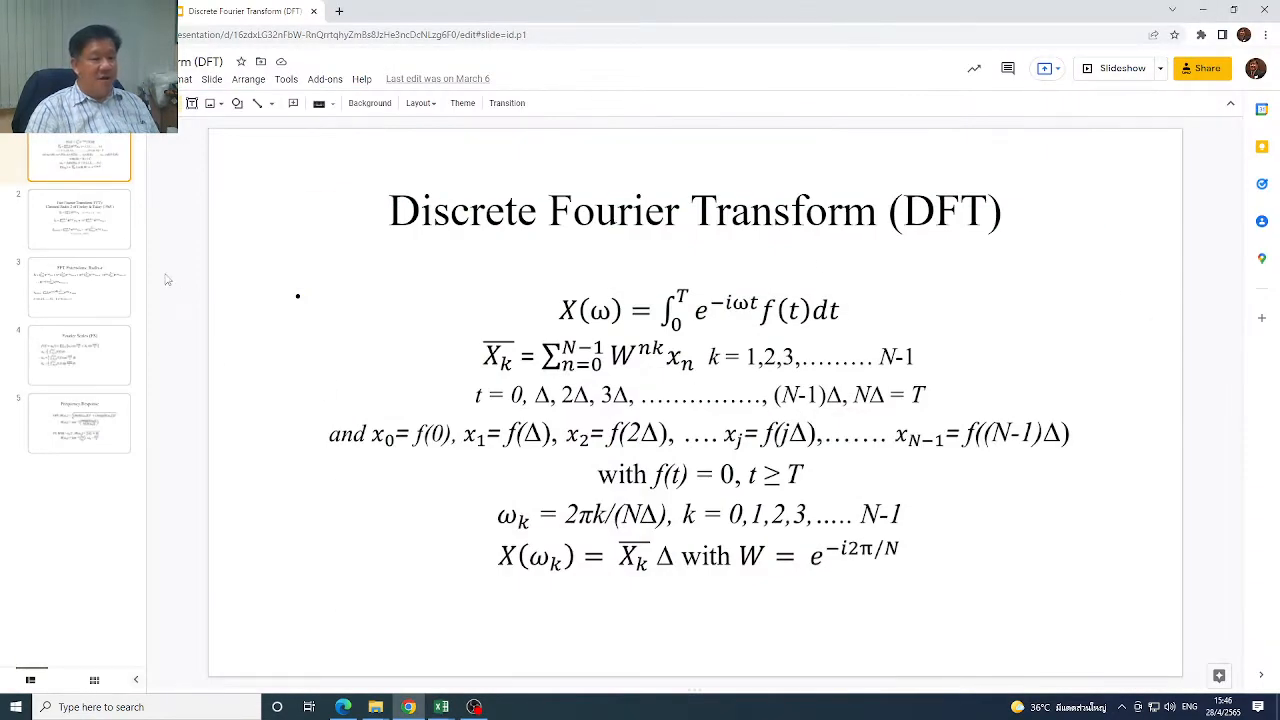
{"action": "left_click", "coordinate": [119, 241]}
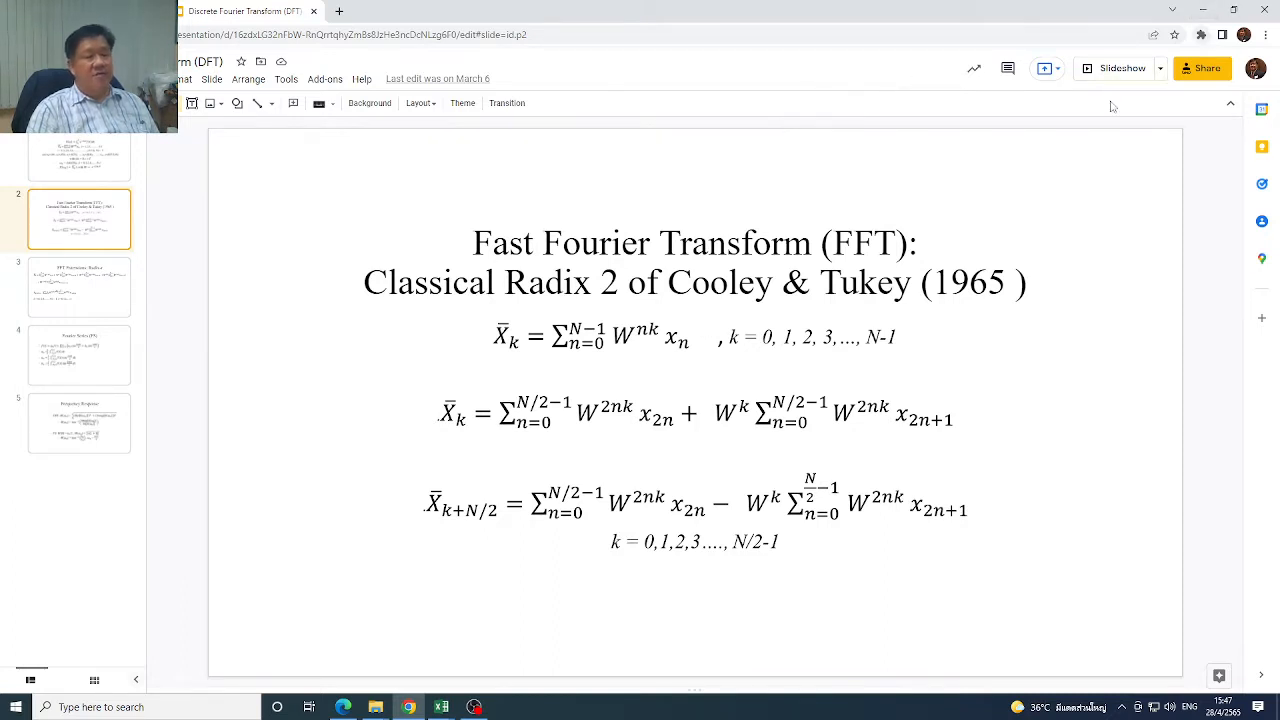
{"action": "mouse_move", "coordinate": [446, 707]}
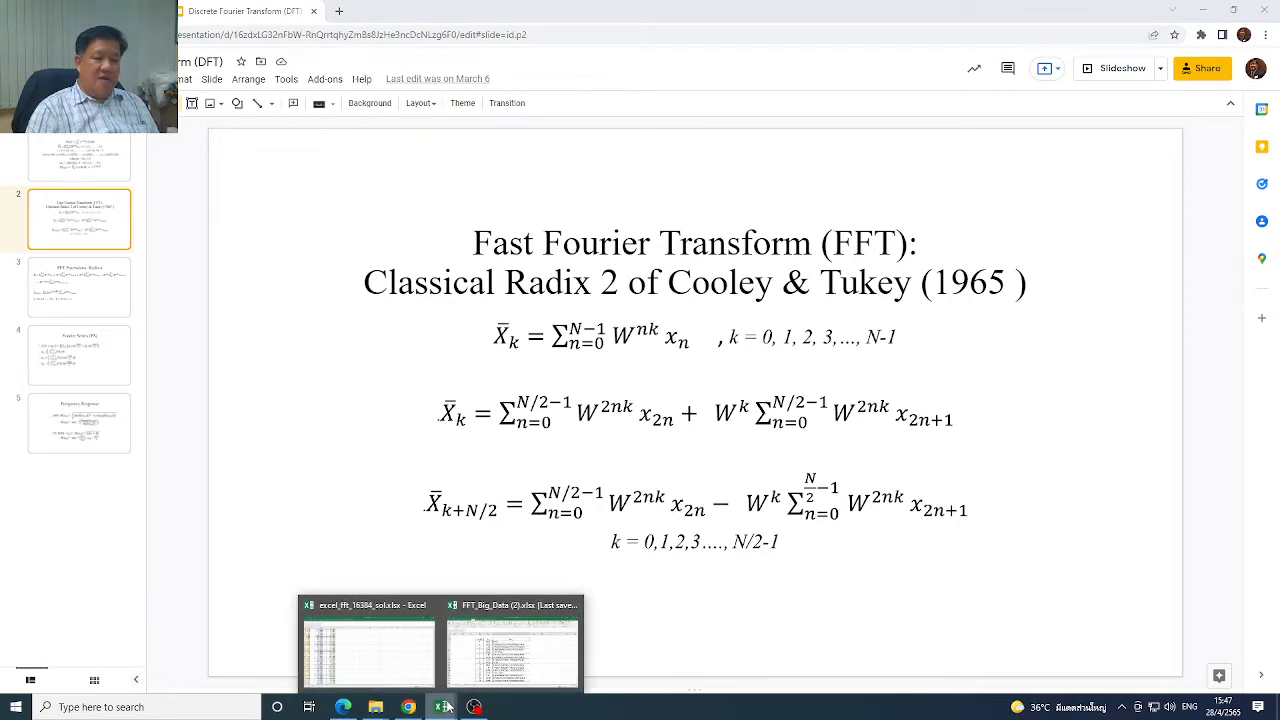
{"action": "left_click", "coordinate": [505, 655]}
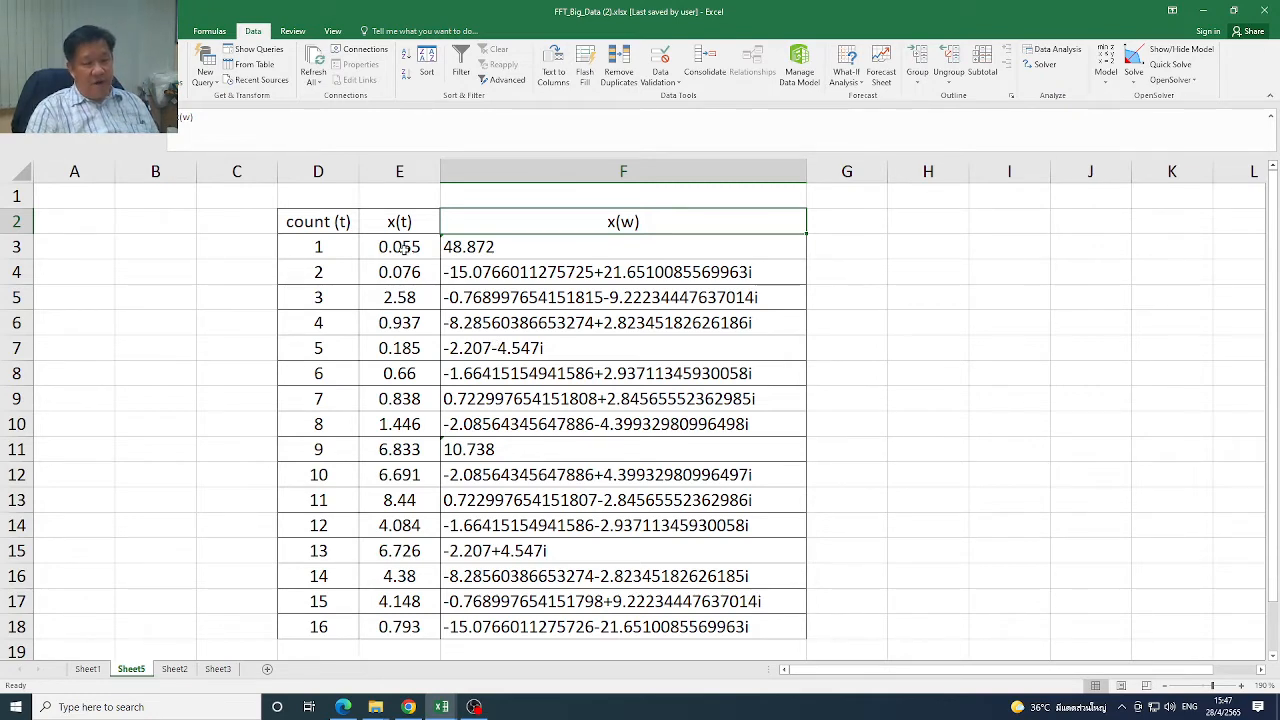
{"action": "left_click", "coordinate": [404, 250]}
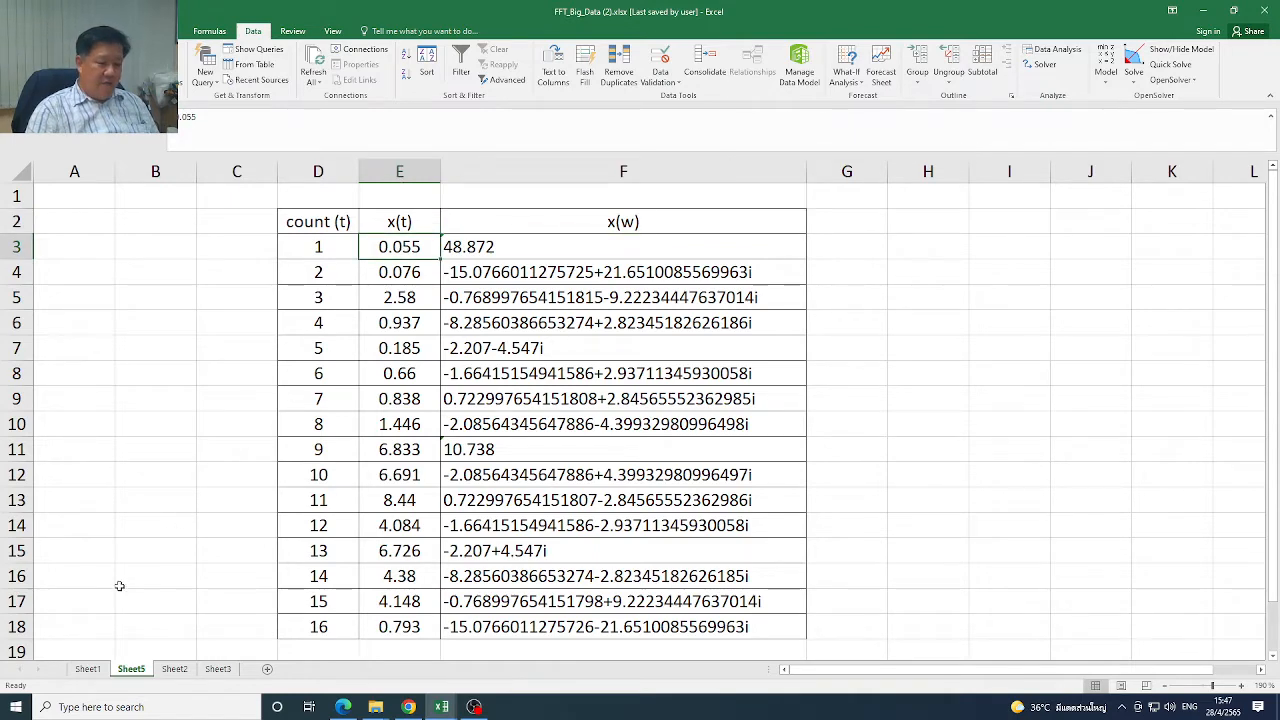
Examine the larger xn data set in column S of Sheet1 from its first row to its last
{"action": "left_click", "coordinate": [87, 670]}
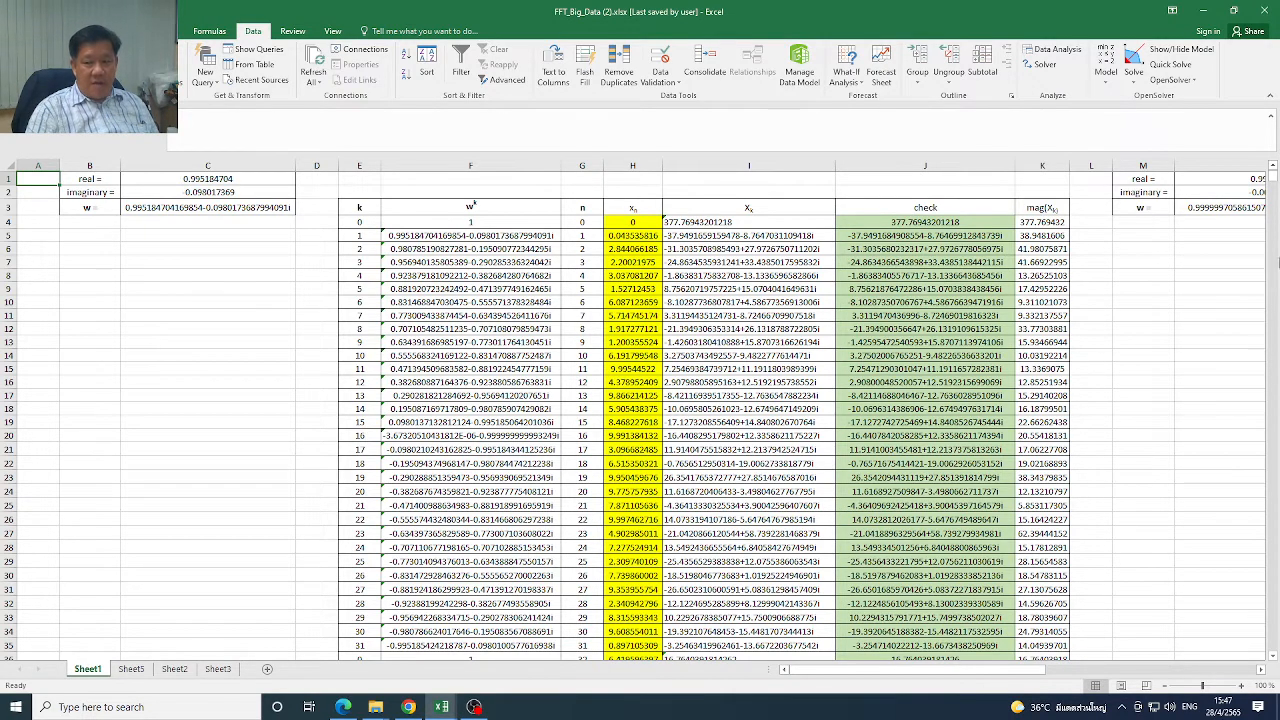
{"action": "mouse_move", "coordinate": [1275, 183]}
{"action": "left_mouse_down"}
{"action": "mouse_move", "coordinate": [1275, 265]}
{"action": "mouse_move", "coordinate": [1275, 180]}
{"action": "left_mouse_up"}
{"action": "left_click_drag", "start_coordinate": [955, 672], "coordinate": [1183, 675]}
{"action": "left_click_drag", "start_coordinate": [958, 227], "coordinate": [966, 286]}
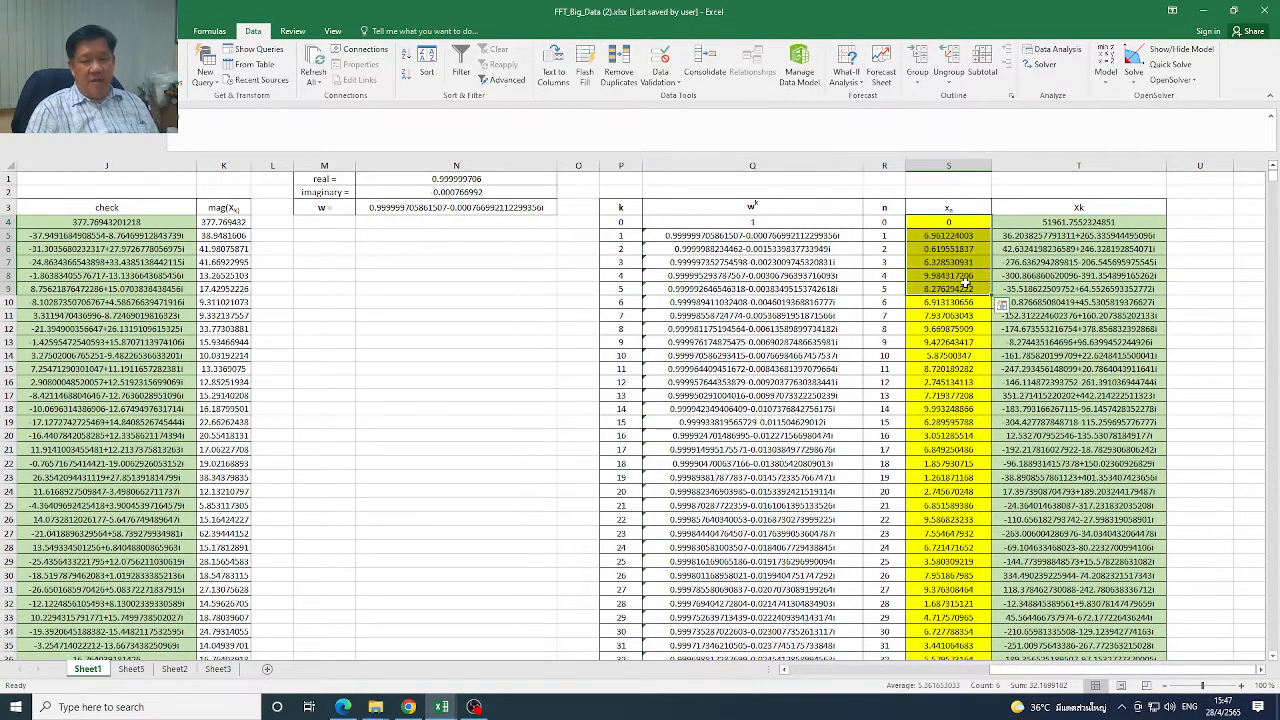
{"action": "left_click_drag", "start_coordinate": [963, 224], "coordinate": [950, 635]}
{"action": "left_click_drag", "start_coordinate": [1272, 245], "coordinate": [1272, 295]}
{"action": "left_click_drag", "start_coordinate": [1272, 640], "coordinate": [1272, 647]}
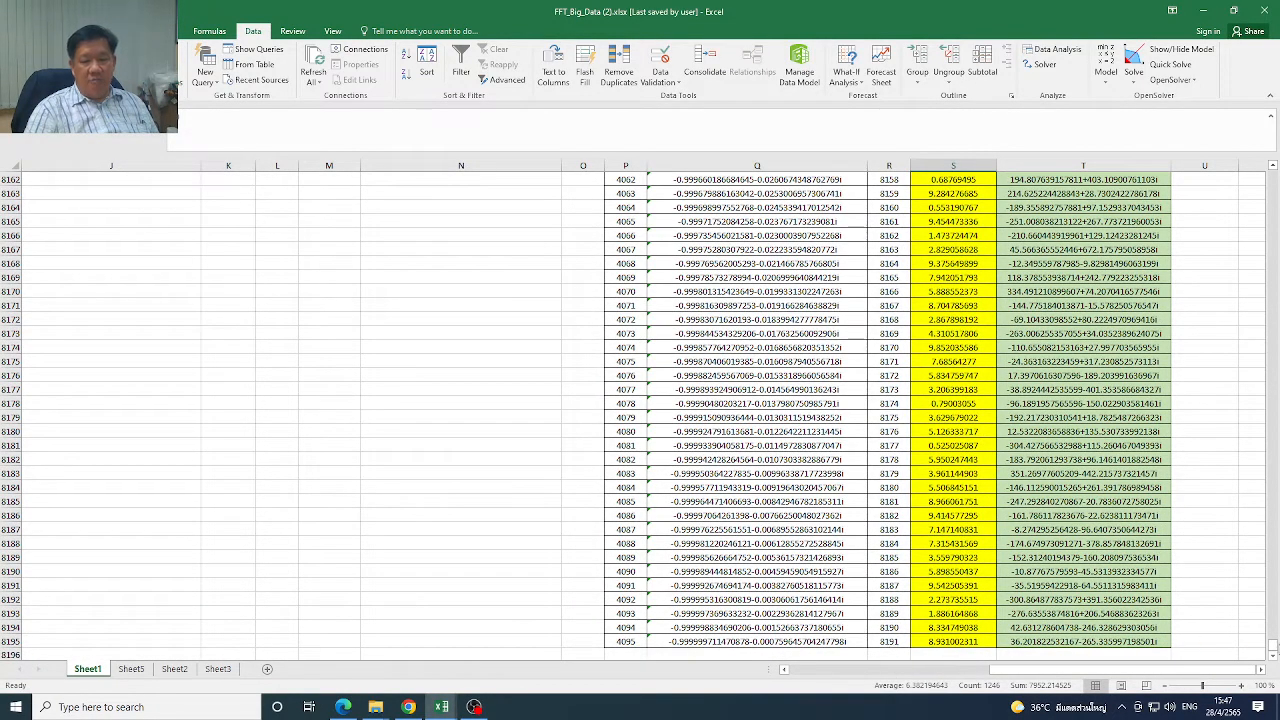
{"action": "left_click_drag", "start_coordinate": [1273, 647], "coordinate": [1273, 172]}
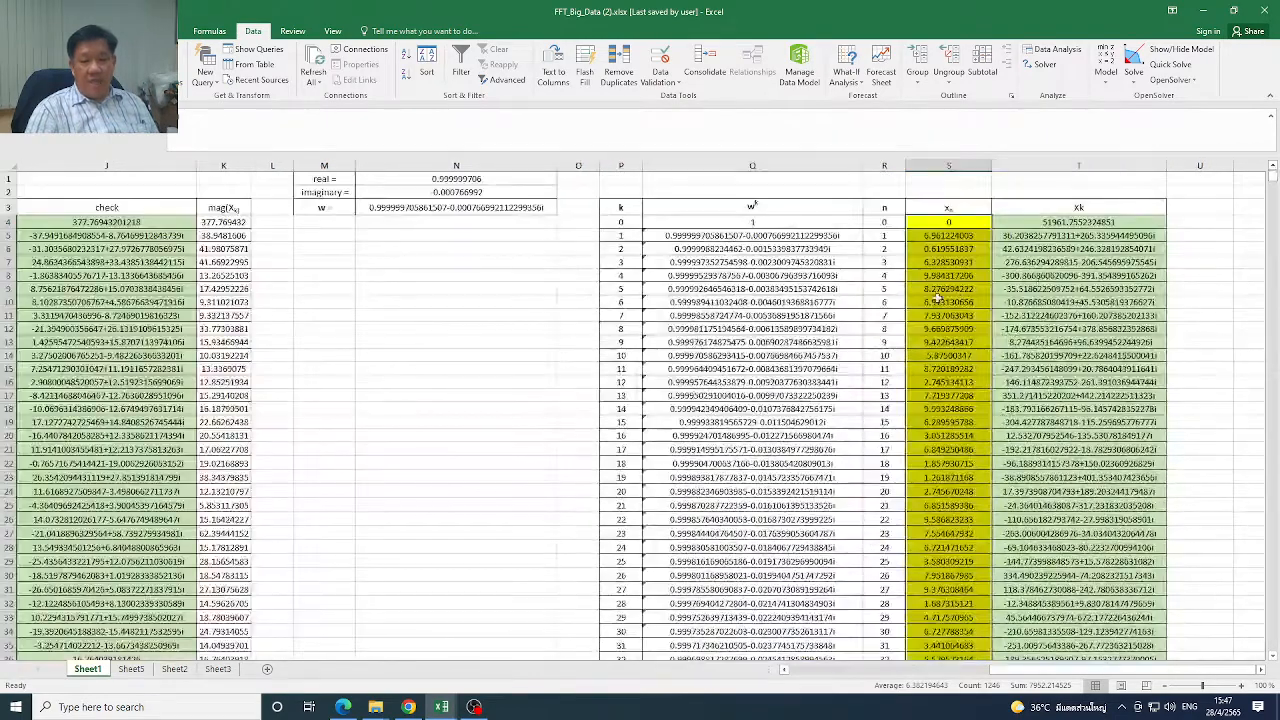
Start a Fourier Analysis on Sheet1 with the large xn data set S4:S8195 as the input range
{"action": "left_click", "coordinate": [963, 226]}
{"action": "left_click", "coordinate": [885, 224]}
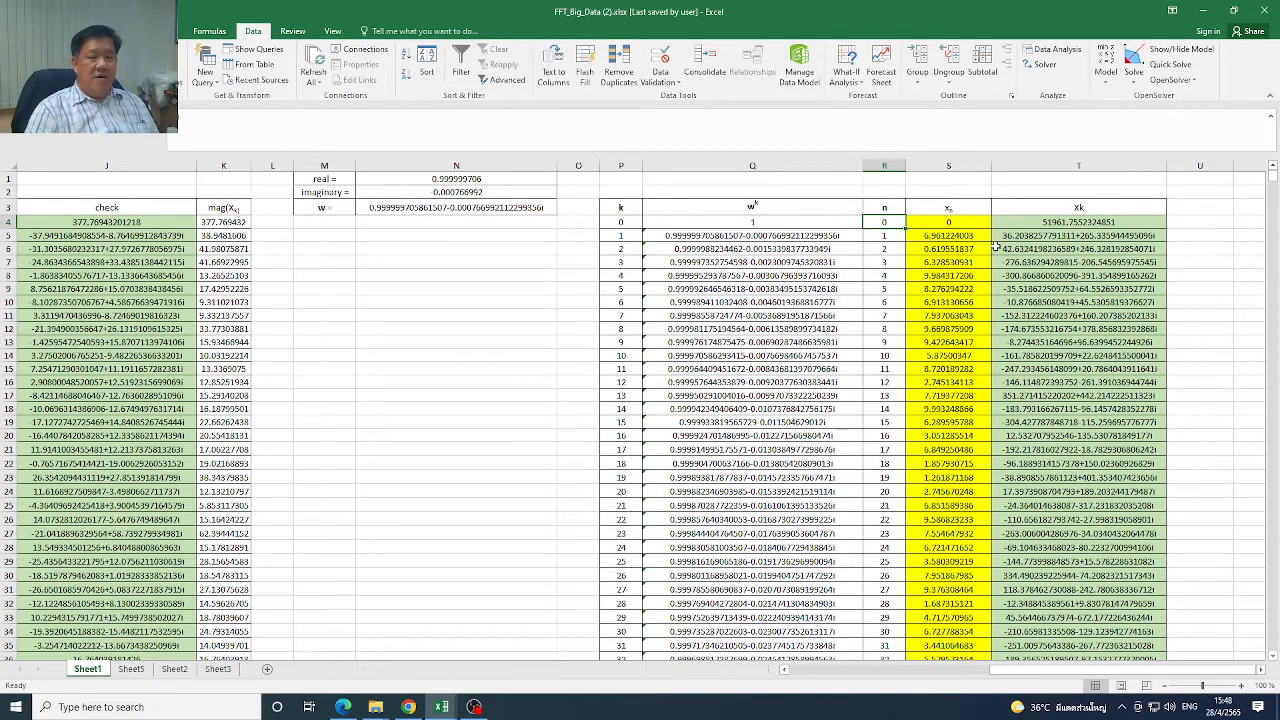
{"action": "left_click", "coordinate": [1055, 49]}
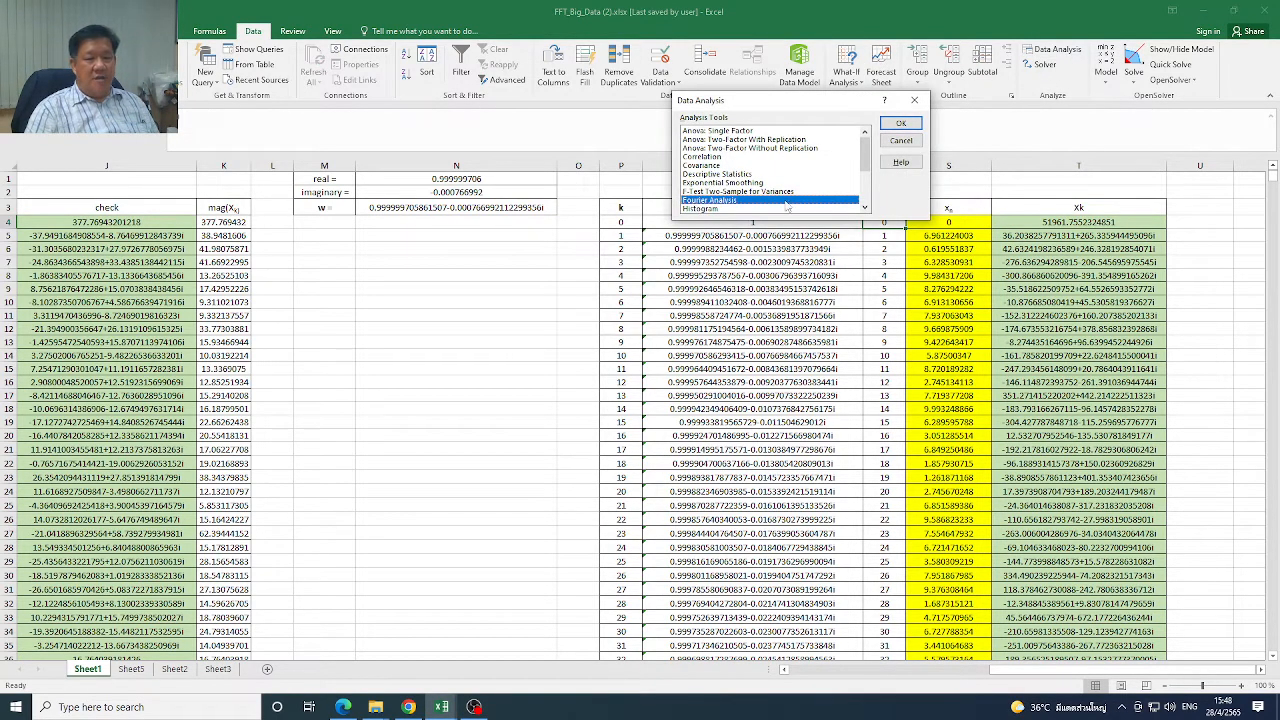
{"action": "left_click", "coordinate": [901, 124]}
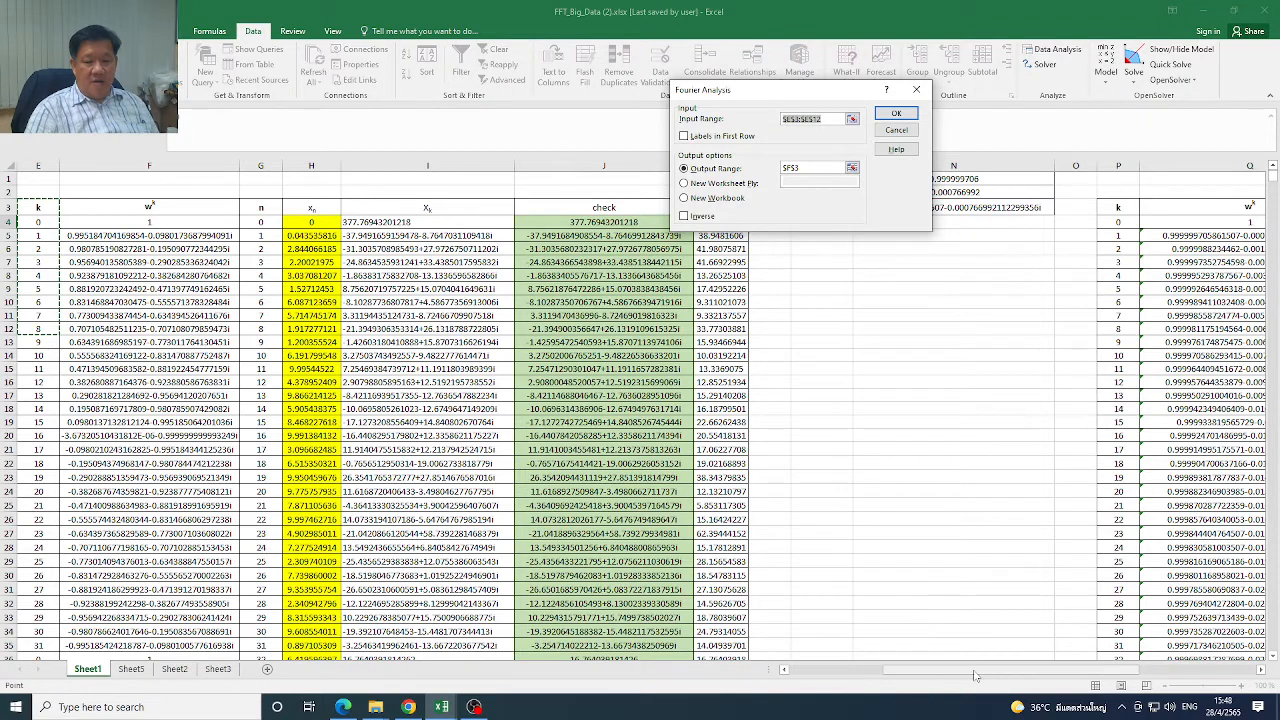
{"action": "left_click_drag", "start_coordinate": [975, 672], "coordinate": [1084, 670]}
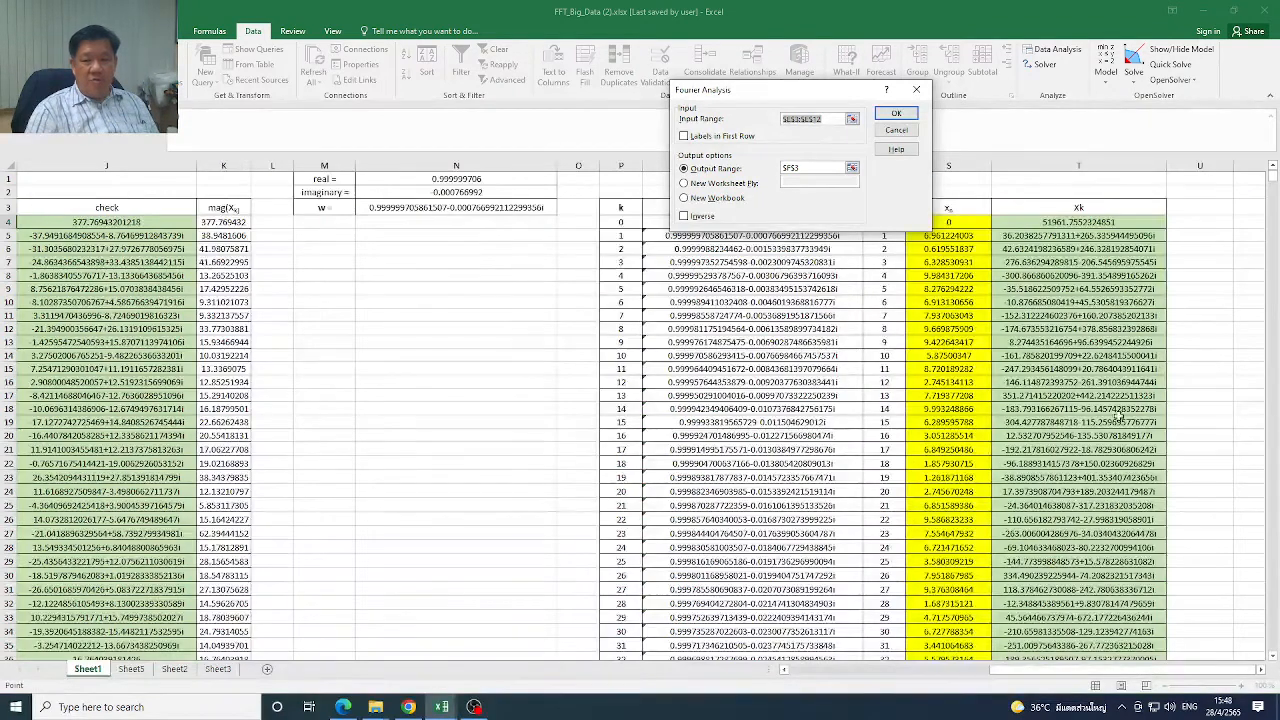
{"action": "left_click", "coordinate": [968, 222]}
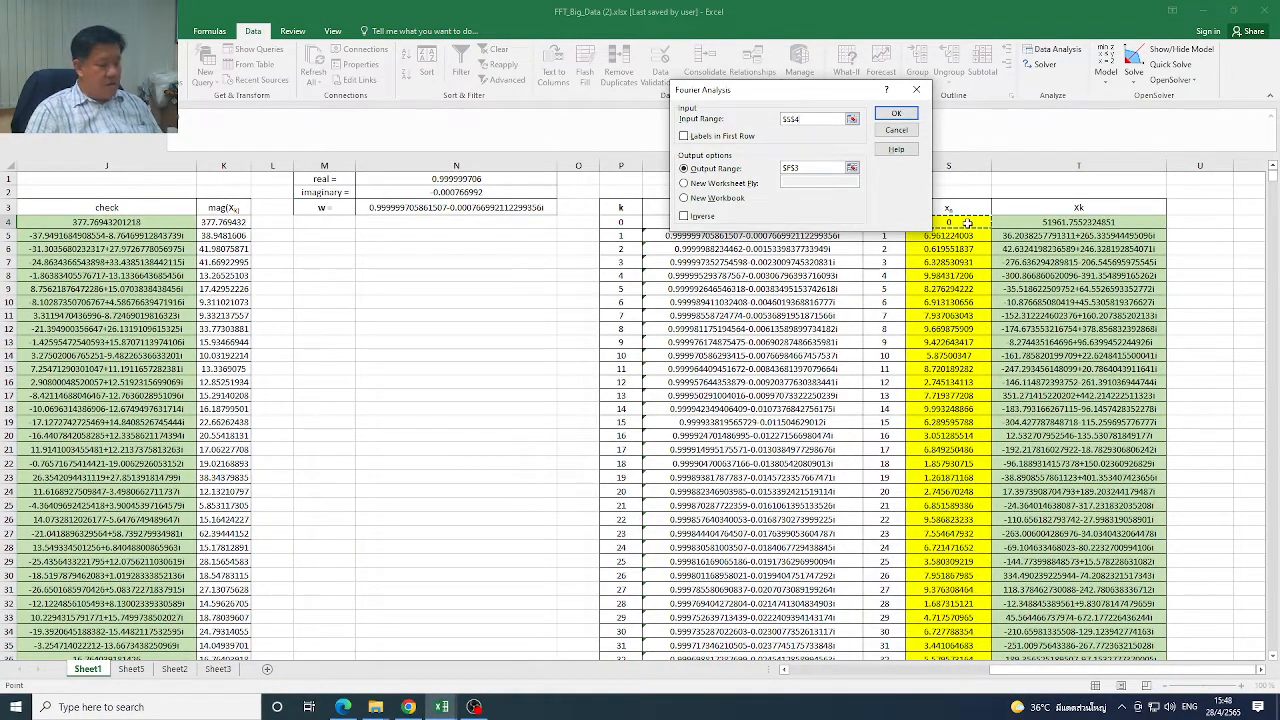
{"action": "key", "text": "F8"}
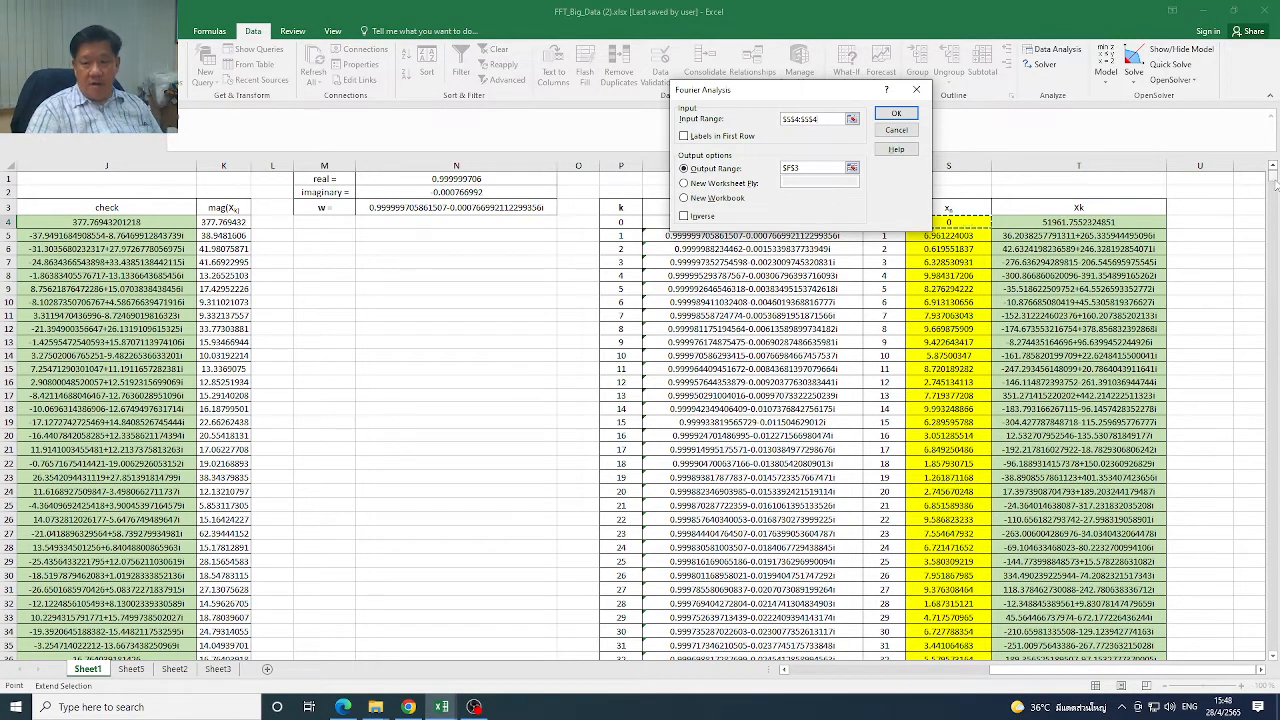
{"action": "left_click_drag", "start_coordinate": [1276, 185], "coordinate": [1276, 644]}
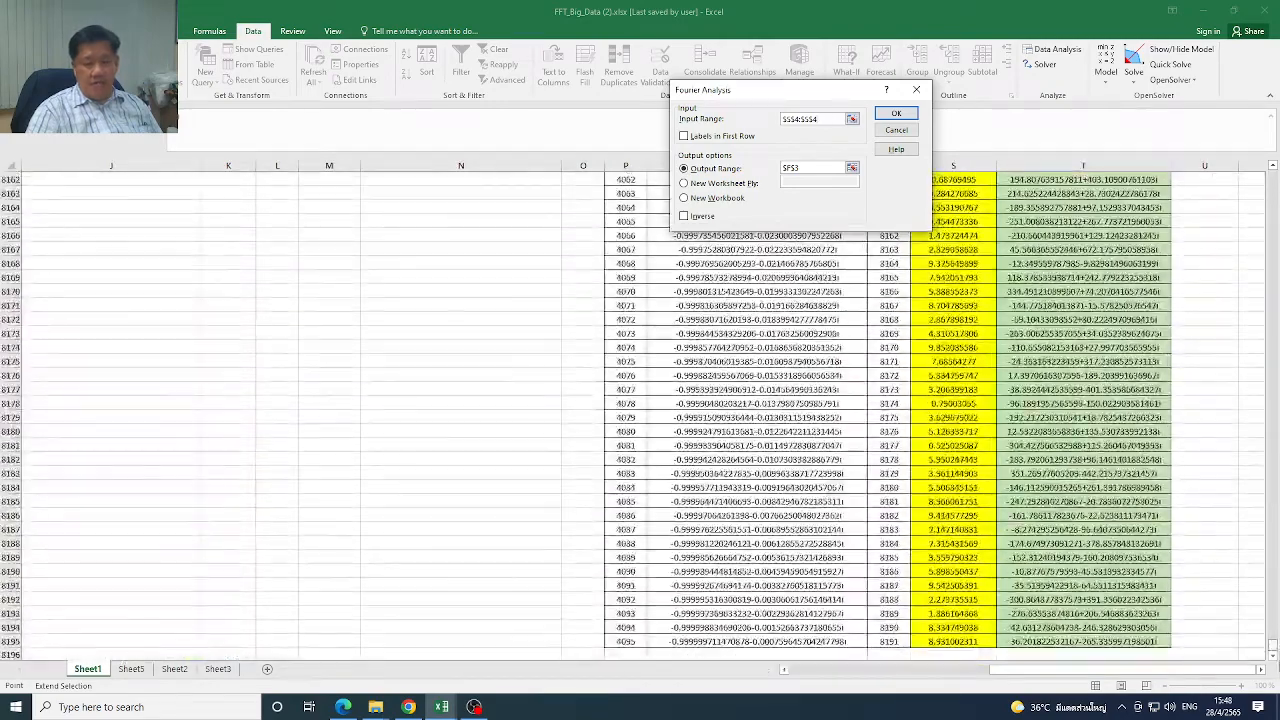
{"action": "left_click", "coordinate": [967, 642]}
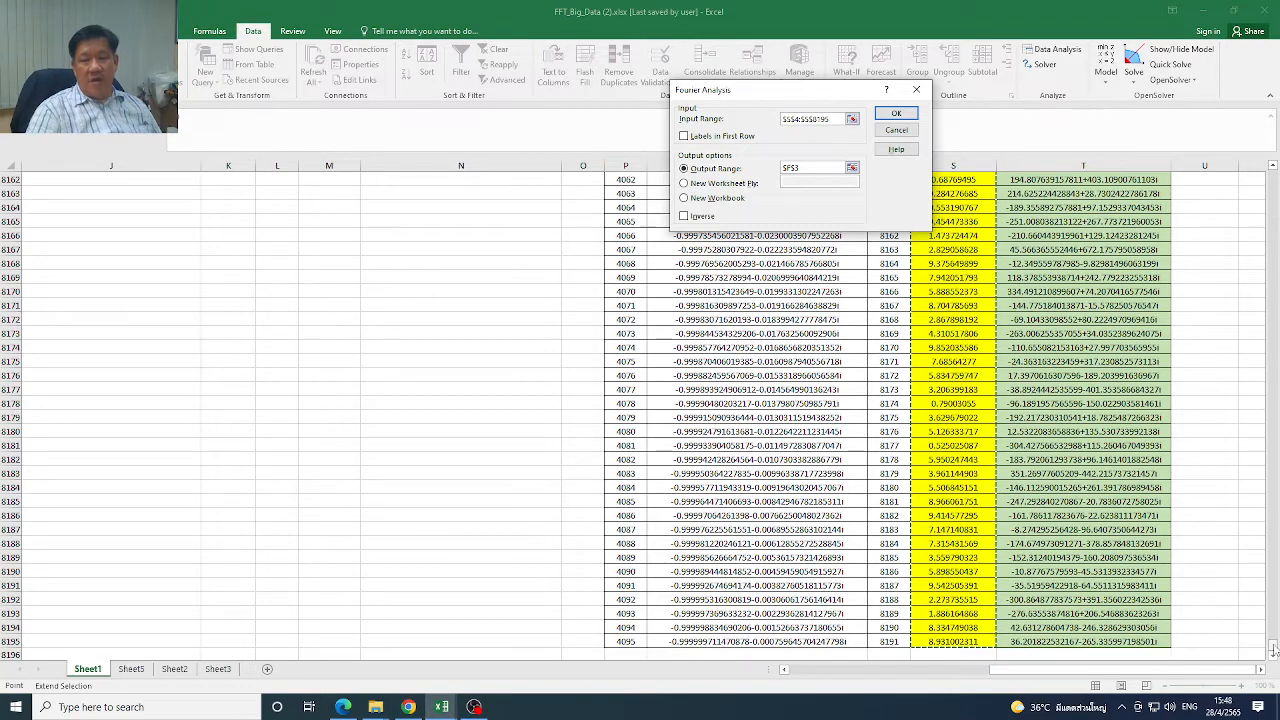
Set the output range to U4, try to run the Fourier Analysis on the large data set, then cancel it
{"action": "left_click", "coordinate": [806, 167]}
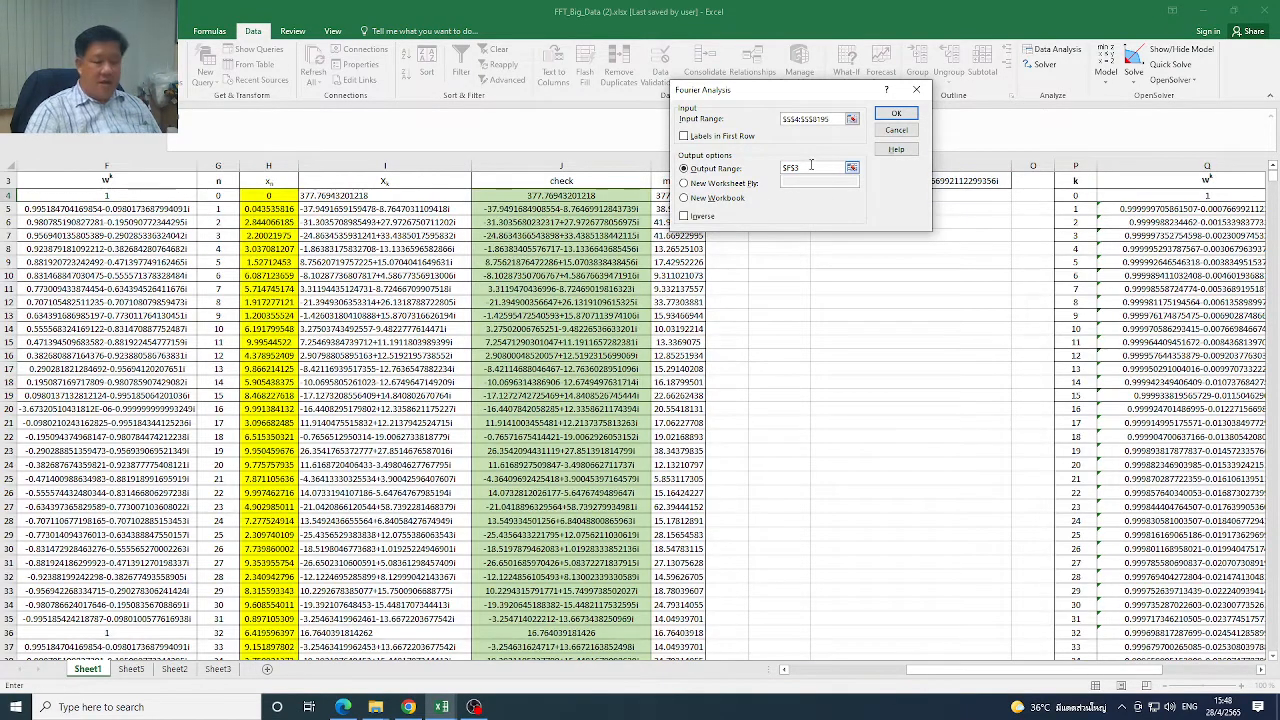
{"action": "key", "text": "BackSpace"}
{"action": "key", "text": "BackSpace"}
{"action": "key", "text": "BackSpace"}
{"action": "key", "text": "BackSpace"}
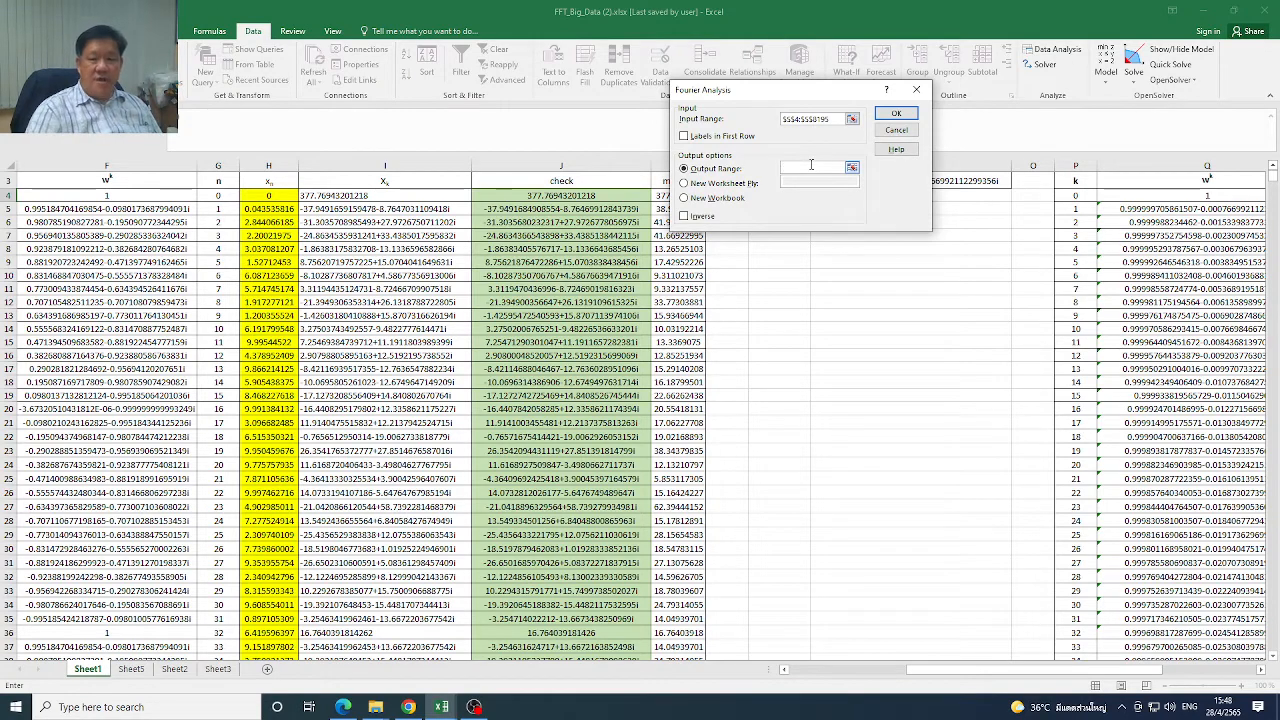
{"action": "left_click_drag", "start_coordinate": [1113, 669], "coordinate": [1230, 686]}
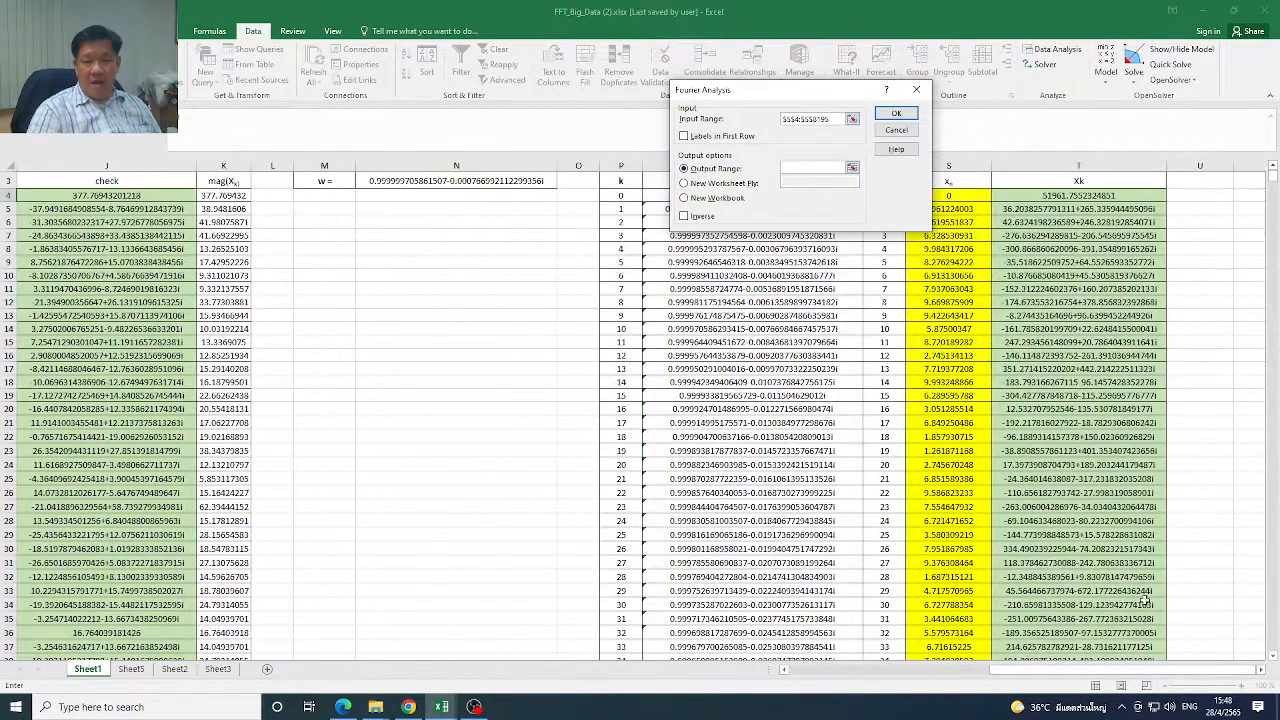
{"action": "left_click", "coordinate": [1219, 197]}
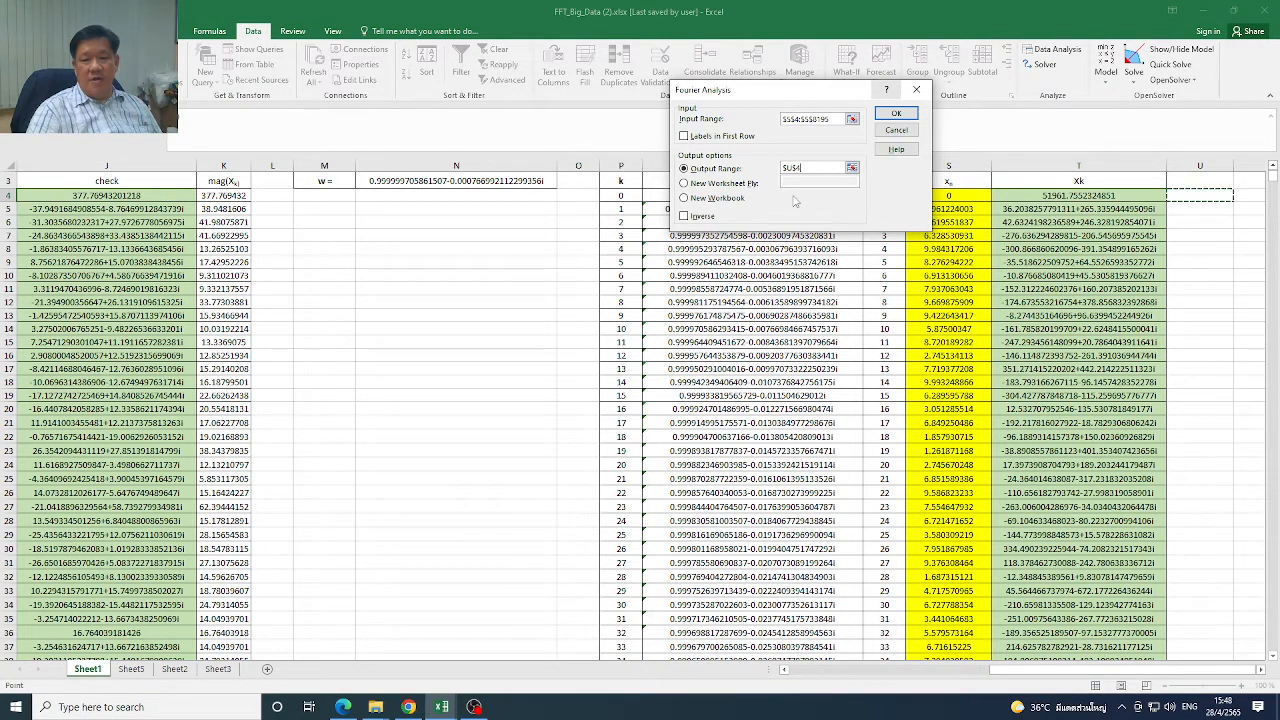
{"action": "left_click", "coordinate": [897, 113]}
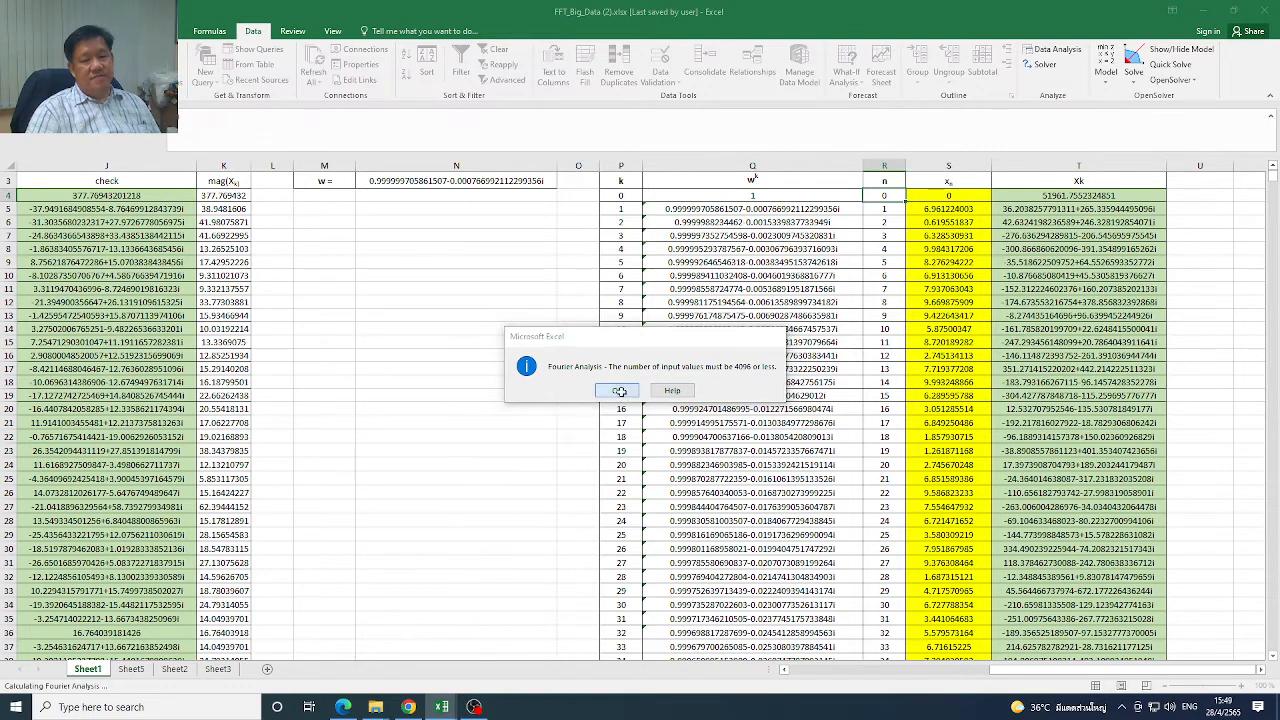
{"action": "left_click", "coordinate": [619, 392]}
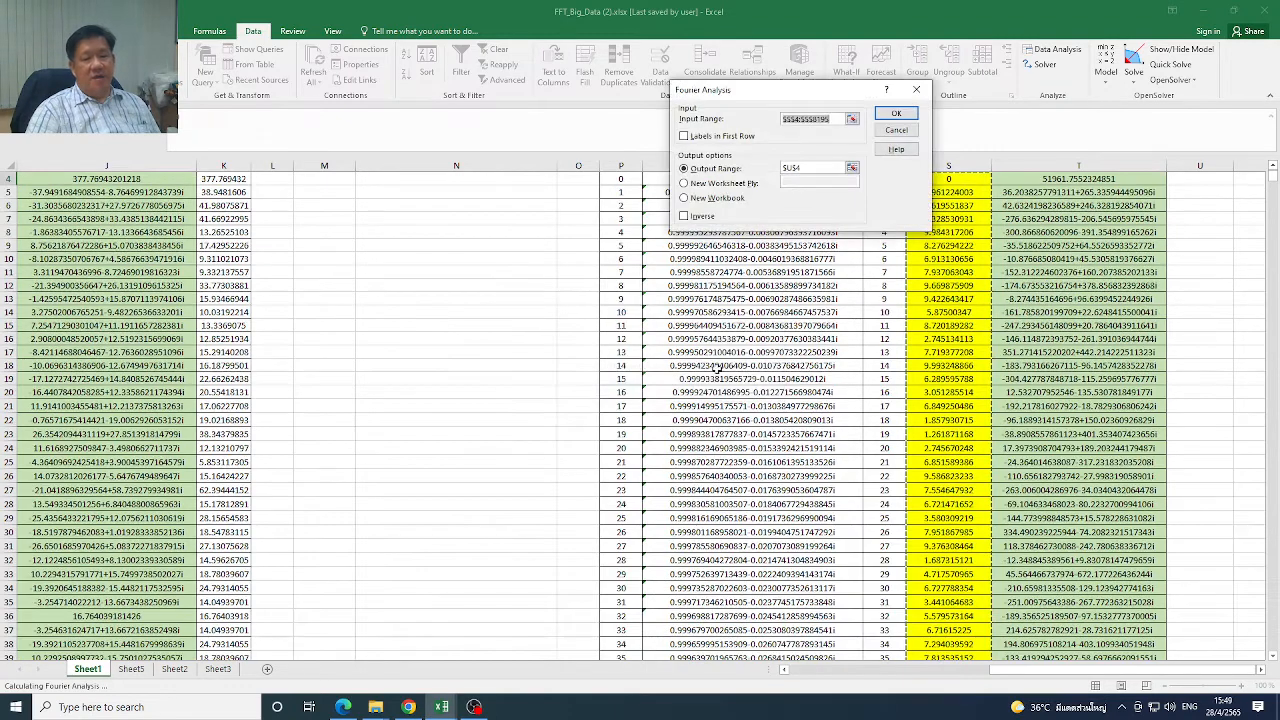
{"action": "left_click", "coordinate": [895, 132]}
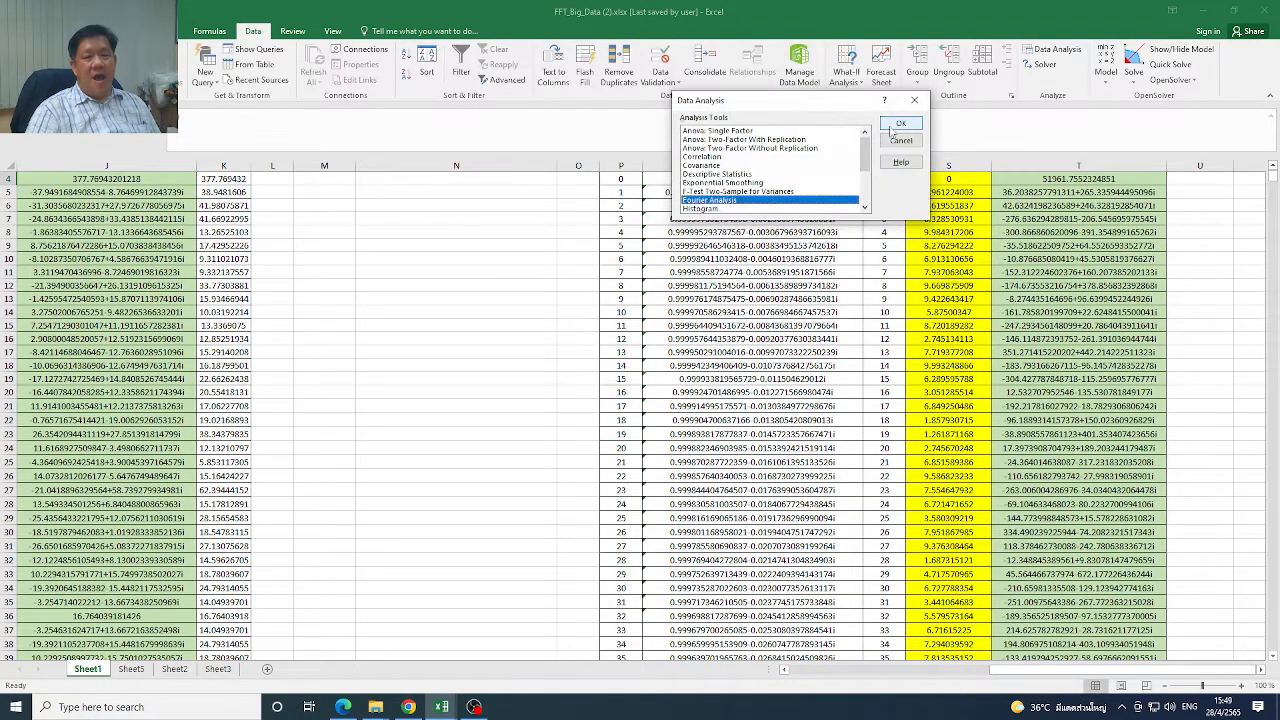
{"action": "left_click", "coordinate": [914, 100]}
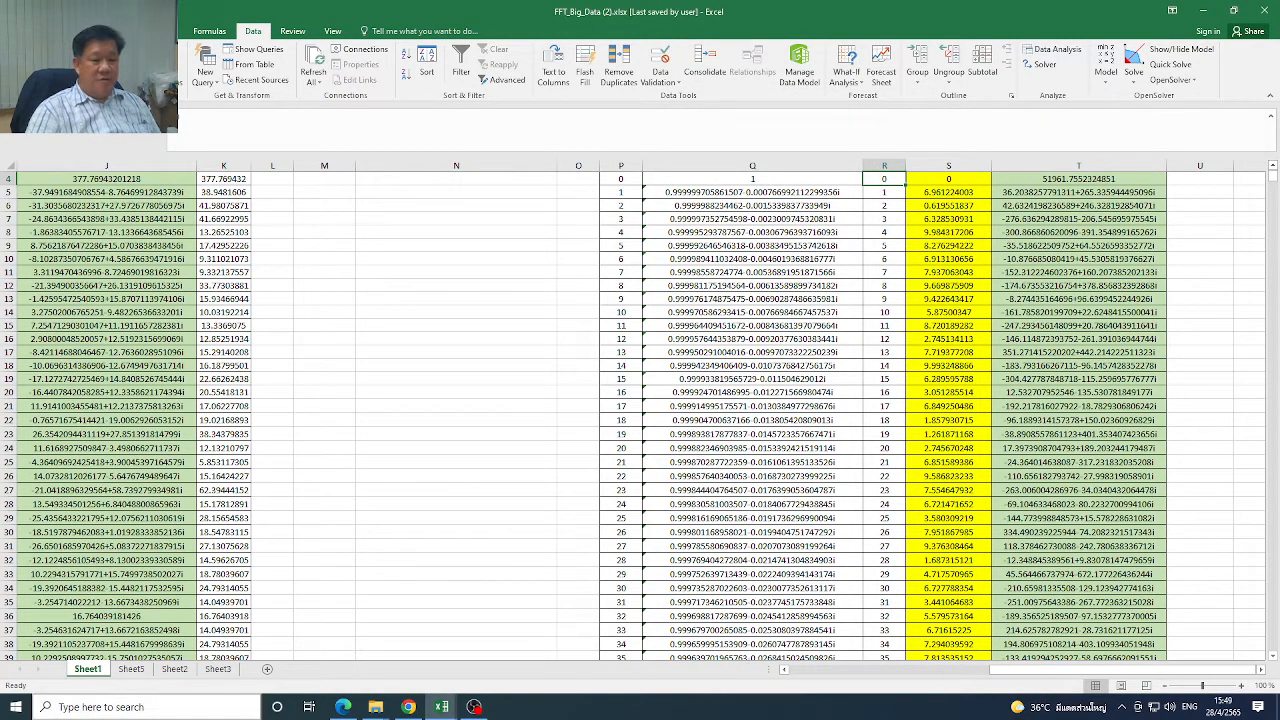
Review the random data chart on Sheet3 and the 16 x(t) values E3:E18 on Sheet5
{"action": "left_click", "coordinate": [226, 670]}
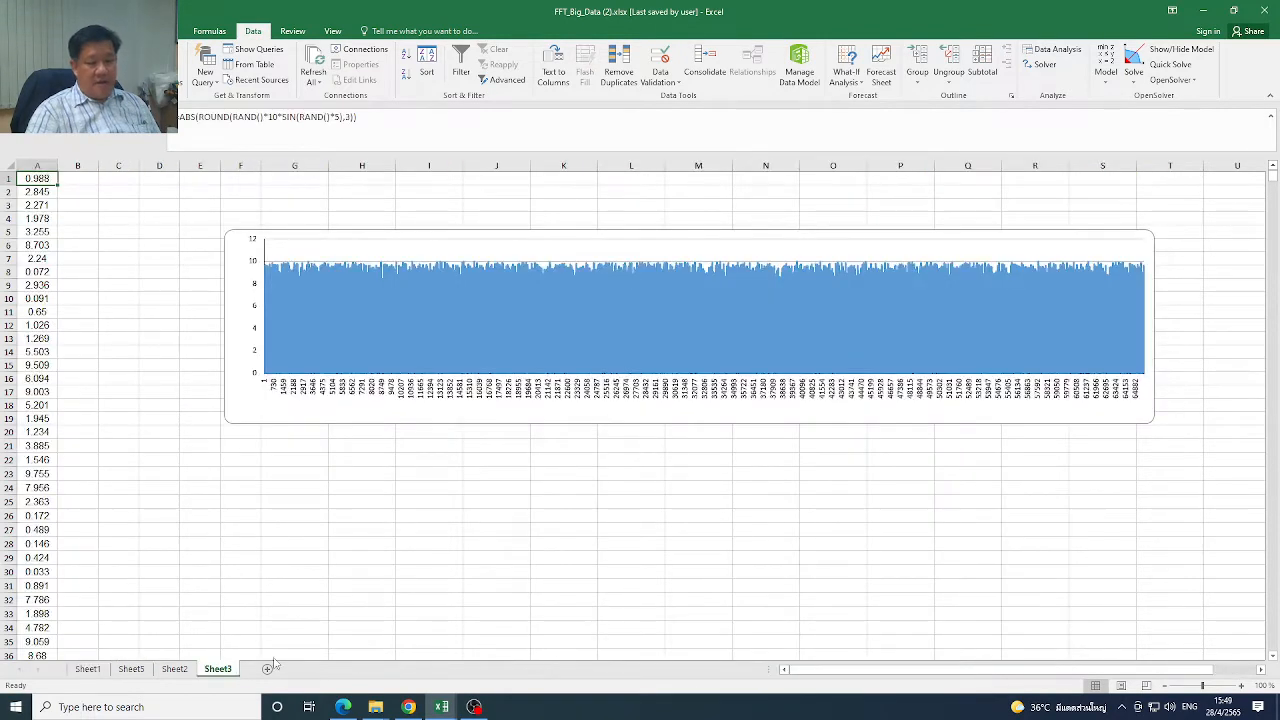
{"action": "left_click", "coordinate": [132, 669]}
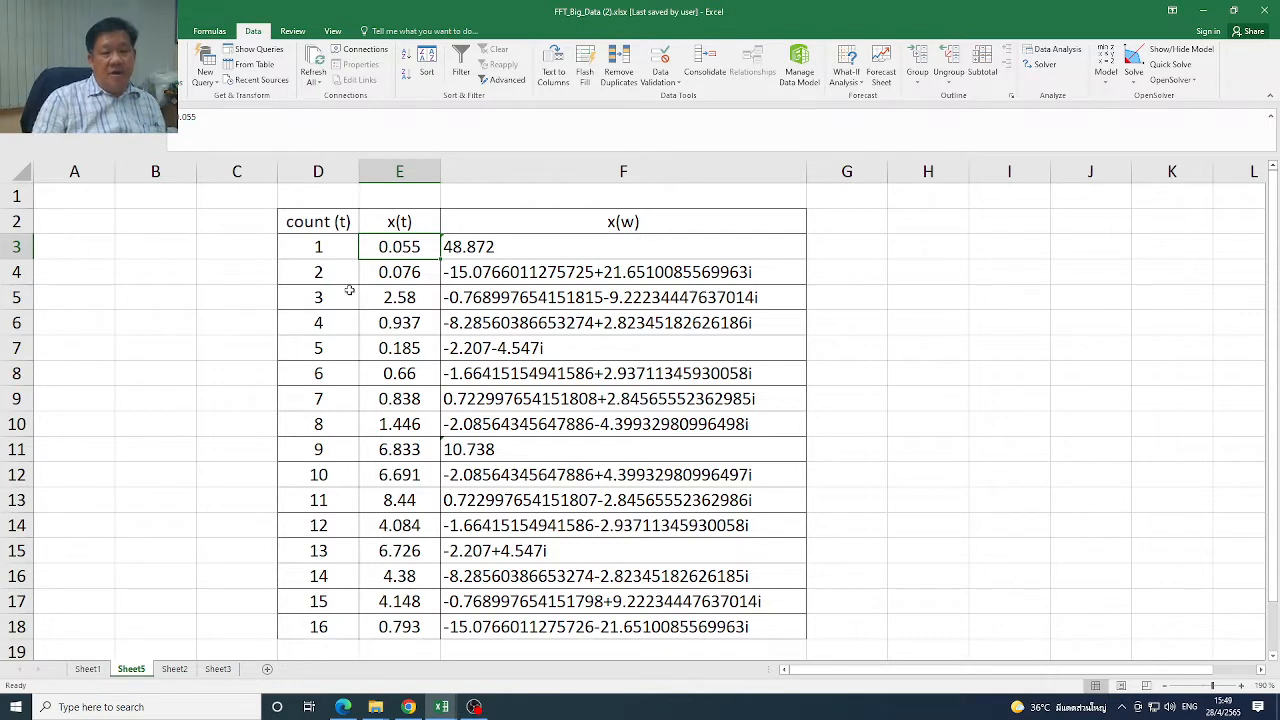
{"action": "left_click_drag", "start_coordinate": [400, 252], "coordinate": [403, 630]}
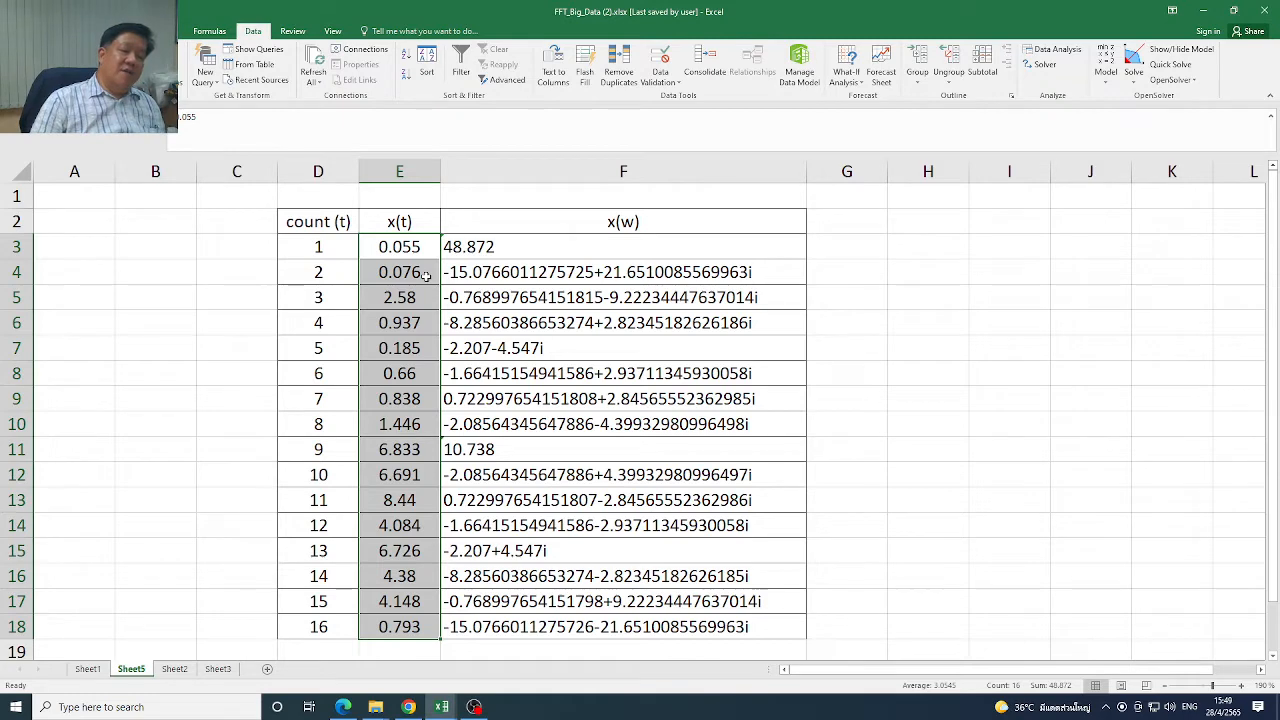
Examine the first xn and Xk values of the large table on Sheet1, then look back at the smaller table
{"action": "left_click", "coordinate": [88, 669]}
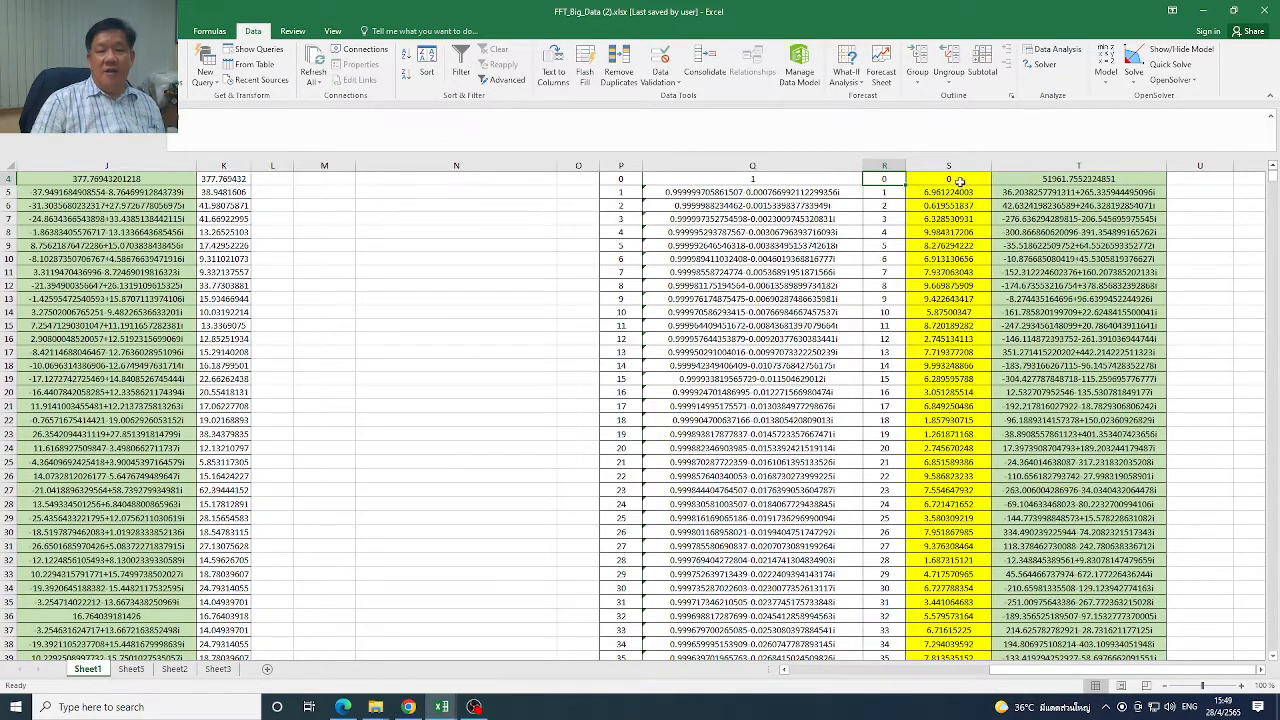
{"action": "scroll", "coordinate": [1274, 178], "scroll_direction": "up", "scroll_amount": 1}
{"action": "left_click_drag", "start_coordinate": [948, 397], "coordinate": [960, 452]}
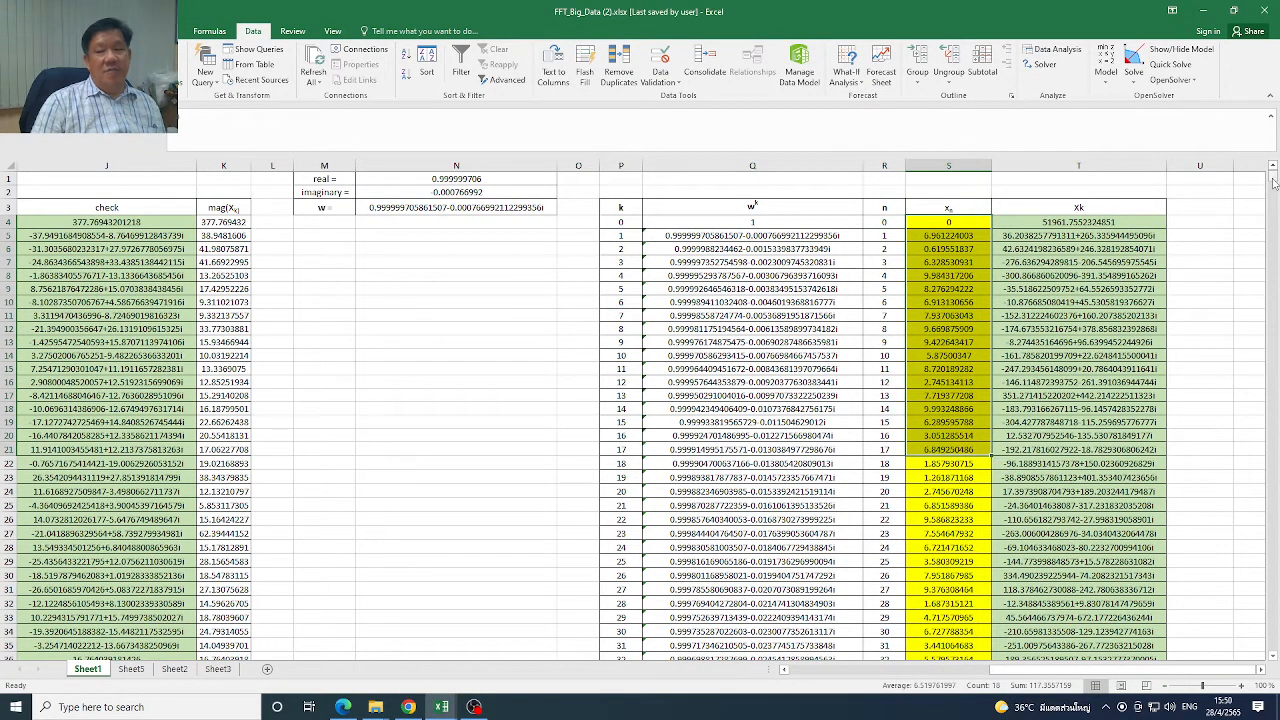
{"action": "left_click_drag", "start_coordinate": [1106, 233], "coordinate": [1074, 424]}
{"action": "left_click_drag", "start_coordinate": [958, 235], "coordinate": [950, 452]}
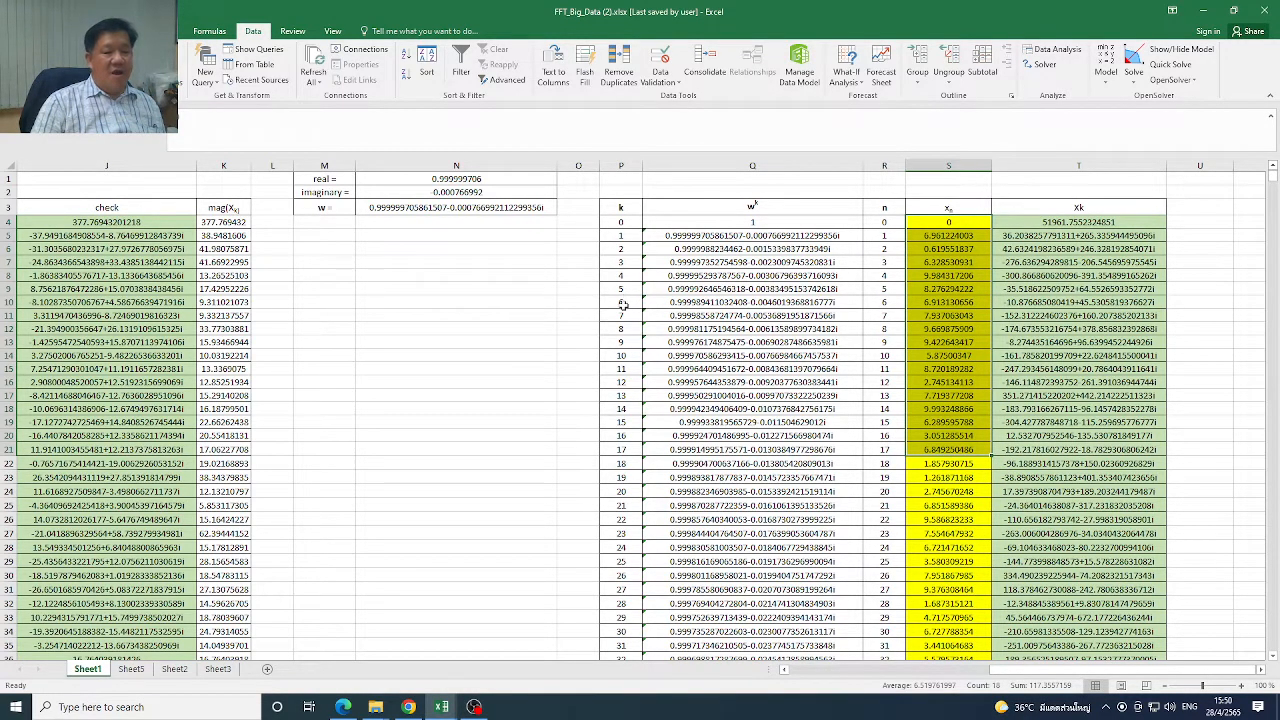
{"action": "left_click_drag", "start_coordinate": [1035, 678], "coordinate": [797, 695]}
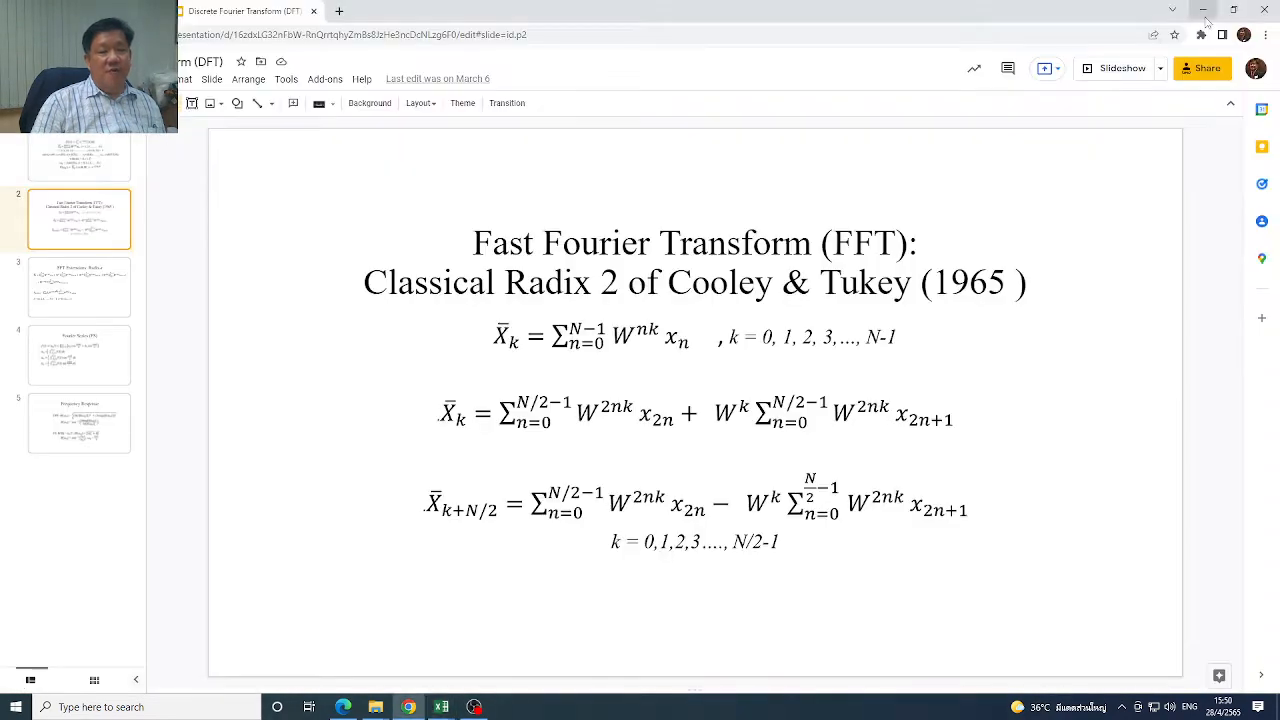
Review the Cooley & Tukey radix 2 FFT slide in the browser, then return to FFT_Big_Data and look over both Sheet1 tables
{"action": "left_click", "coordinate": [1203, 10]}
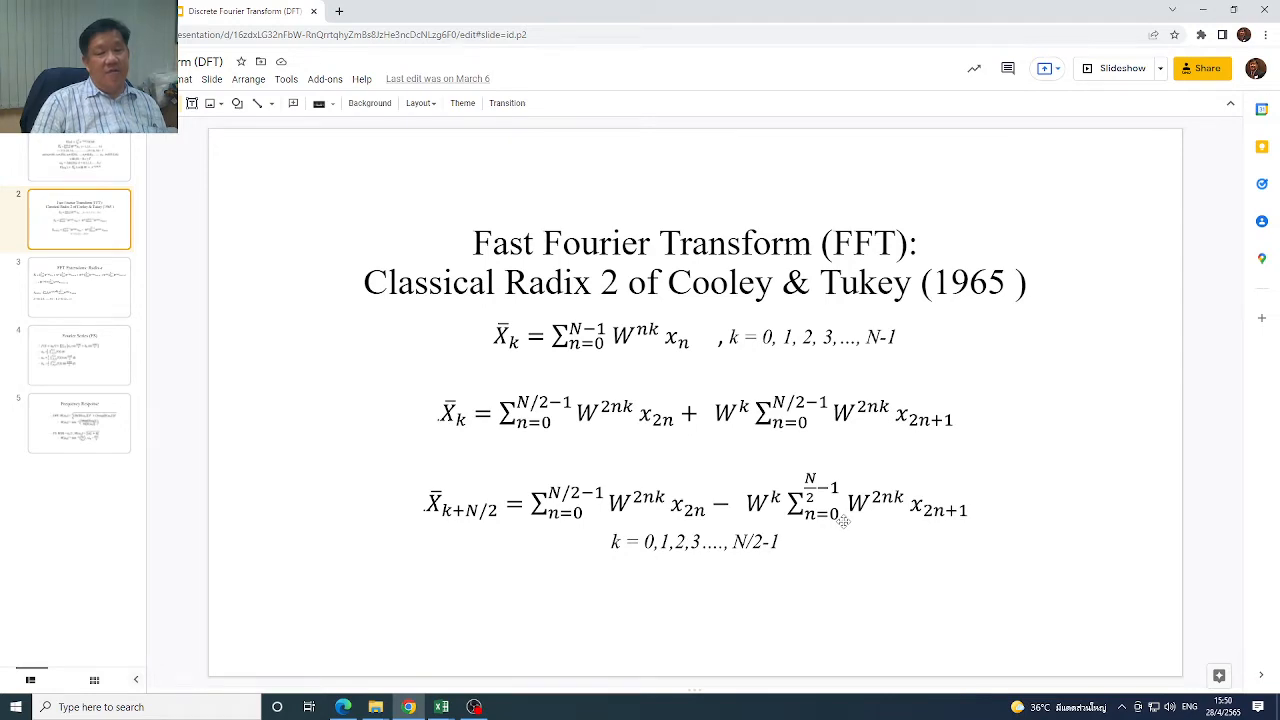
{"action": "mouse_move", "coordinate": [448, 705]}
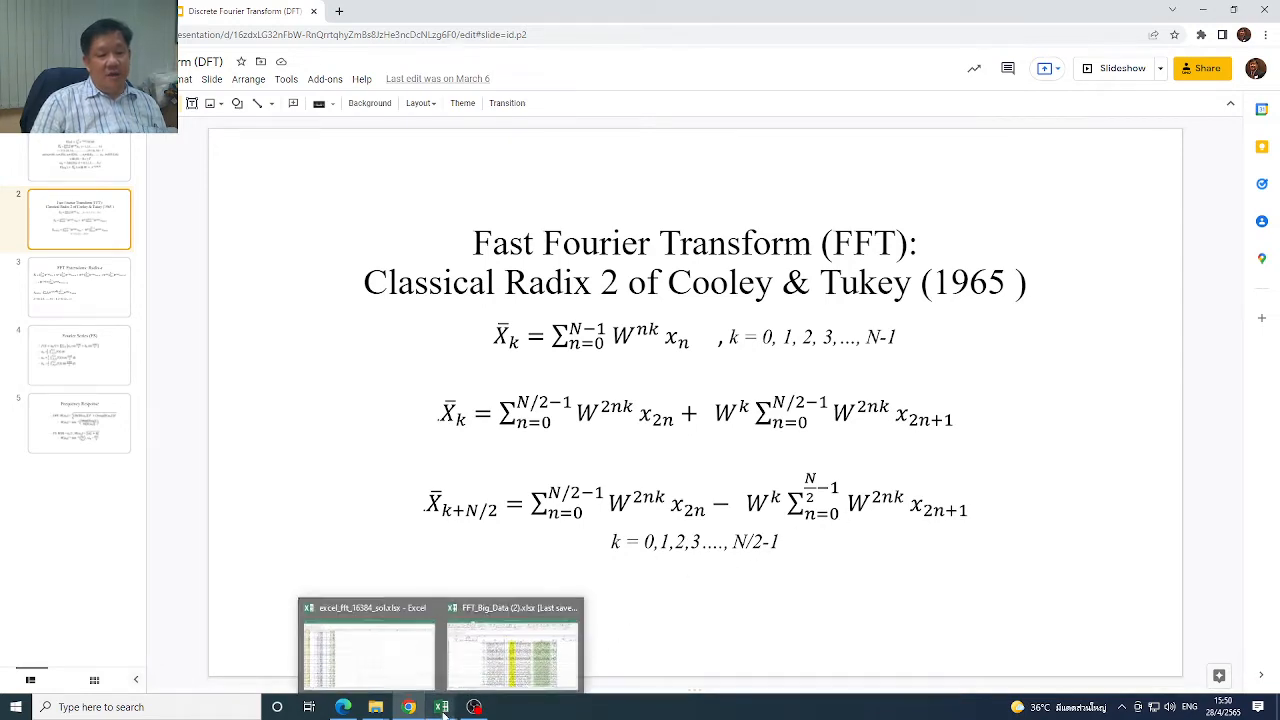
{"action": "left_click", "coordinate": [469, 675]}
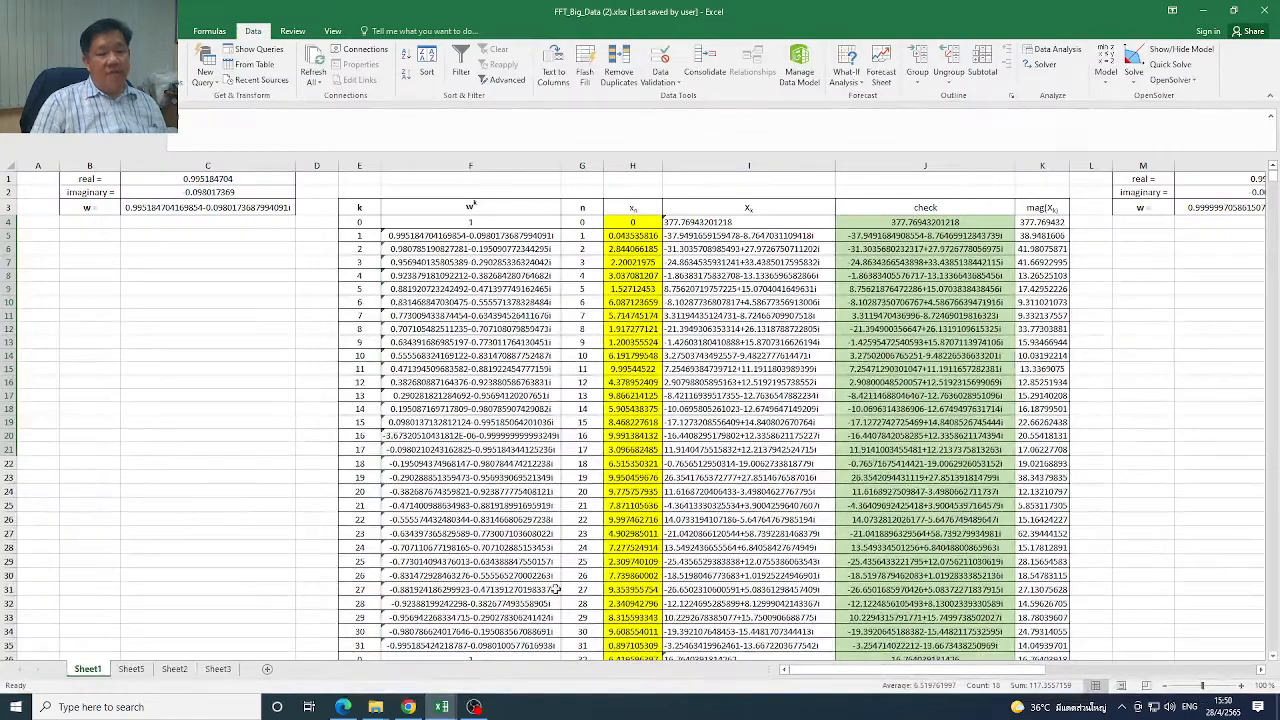
{"action": "left_click_drag", "start_coordinate": [988, 676], "coordinate": [1265, 677]}
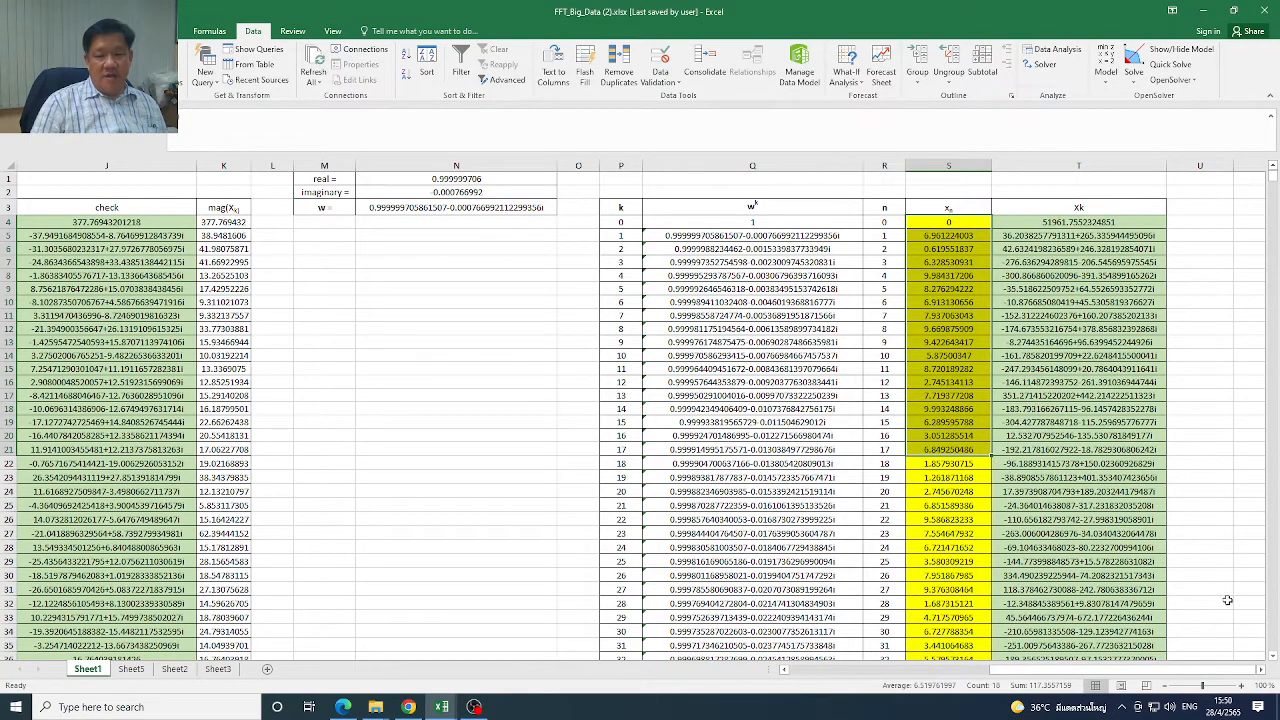
{"action": "left_click_drag", "start_coordinate": [1122, 670], "coordinate": [903, 676]}
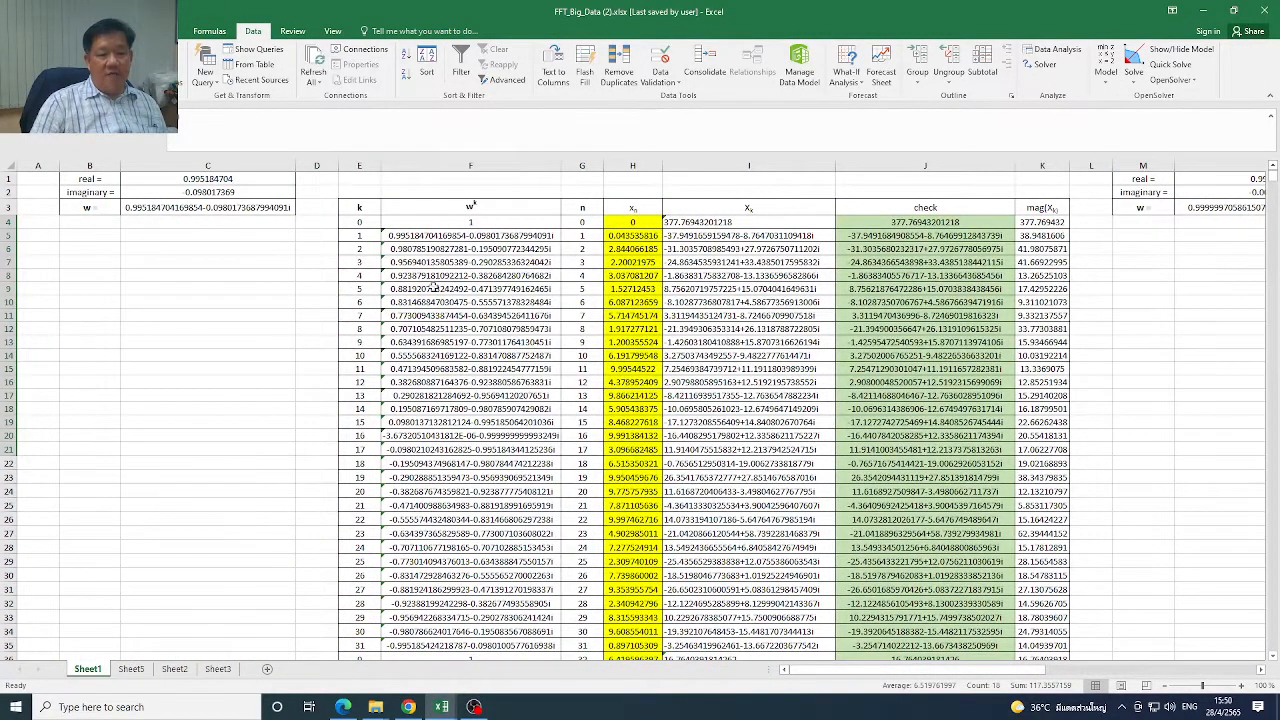
Examine the smaller xn data set H4:H67 with its Xk and check columns, comparing it with the large table
{"action": "left_click_drag", "start_coordinate": [636, 222], "coordinate": [640, 613]}
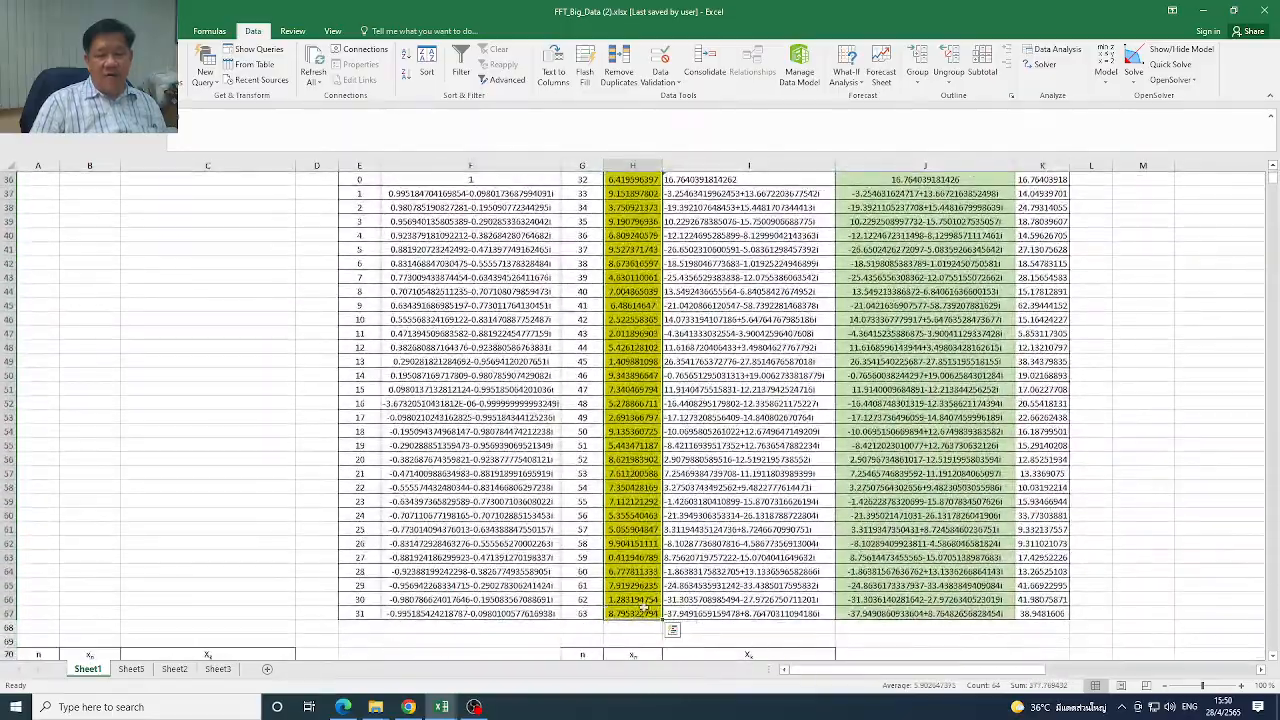
{"action": "scroll", "coordinate": [1276, 178], "scroll_direction": "up", "scroll_amount": 12}
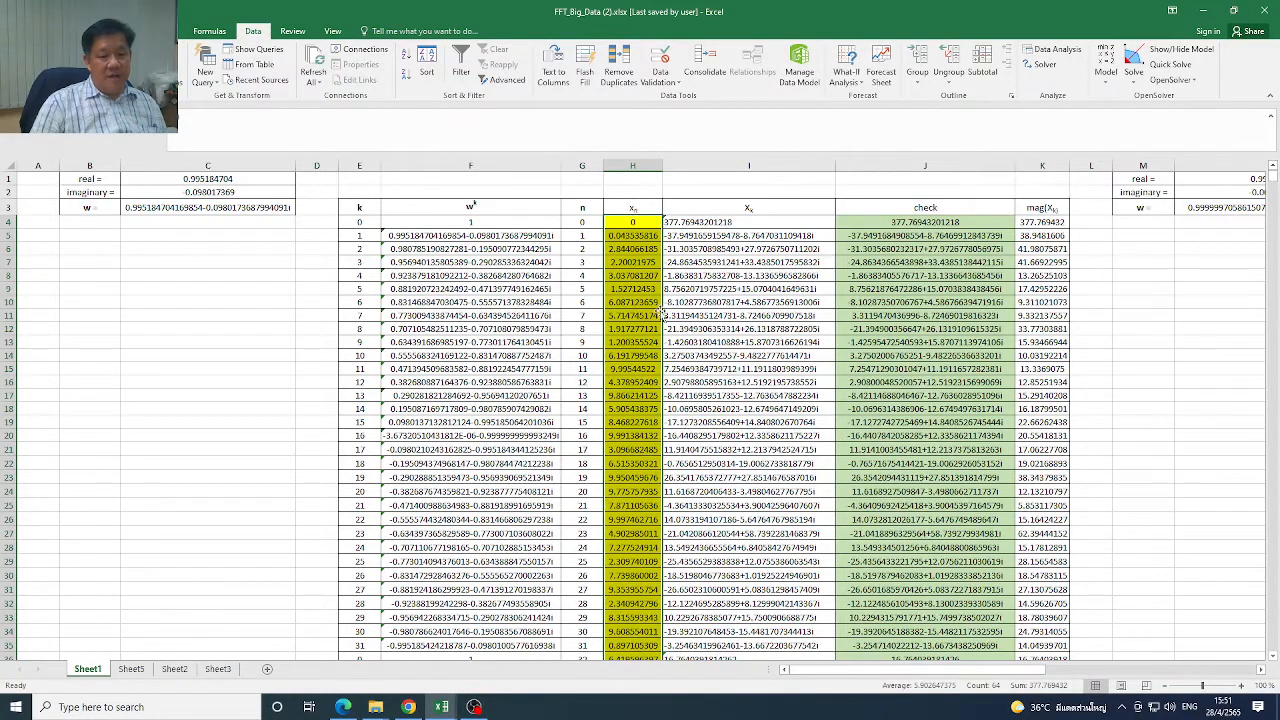
{"action": "scroll", "coordinate": [978, 670], "scroll_direction": "right", "scroll_amount": 5}
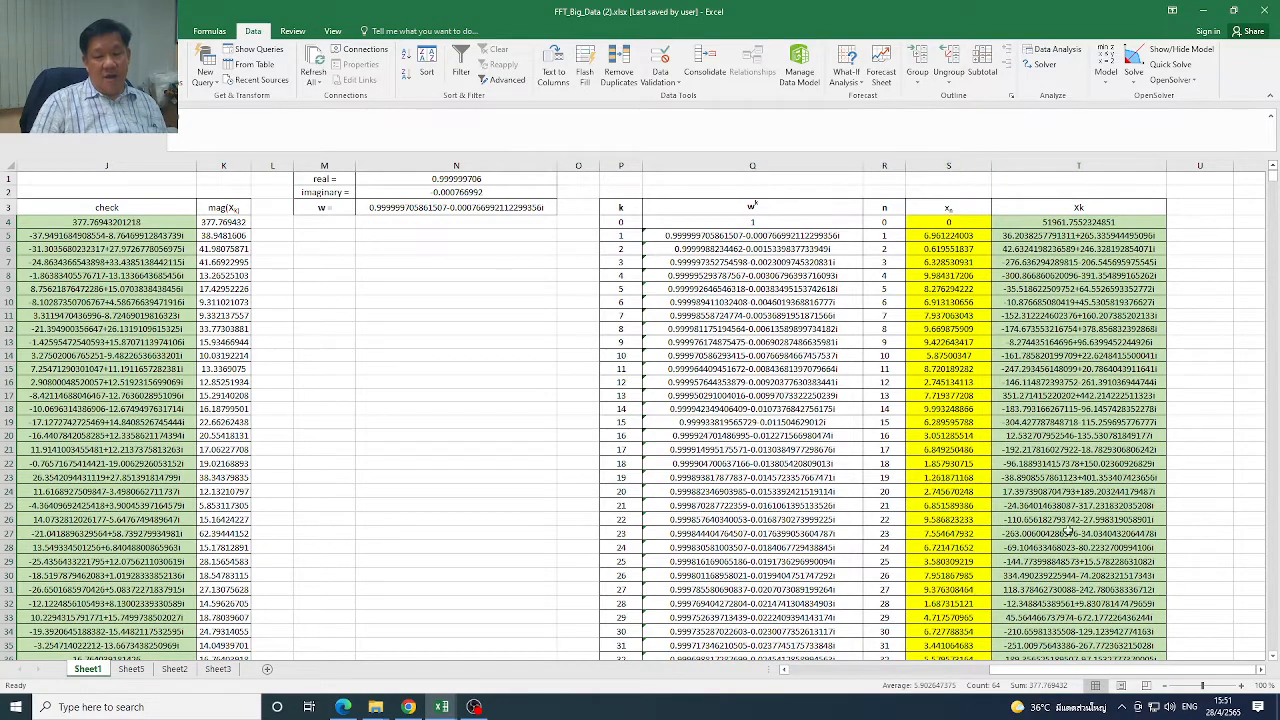
{"action": "left_click_drag", "start_coordinate": [1117, 672], "coordinate": [860, 670]}
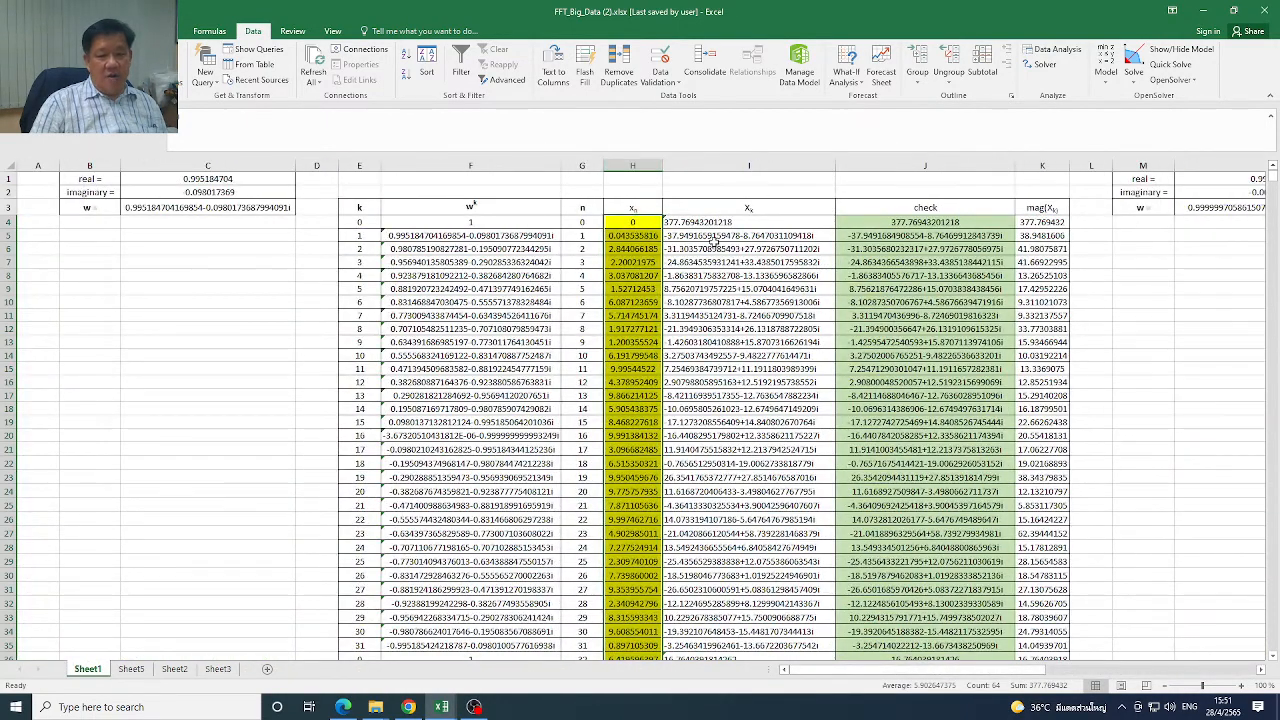
{"action": "left_click_drag", "start_coordinate": [1275, 178], "coordinate": [1273, 176]}
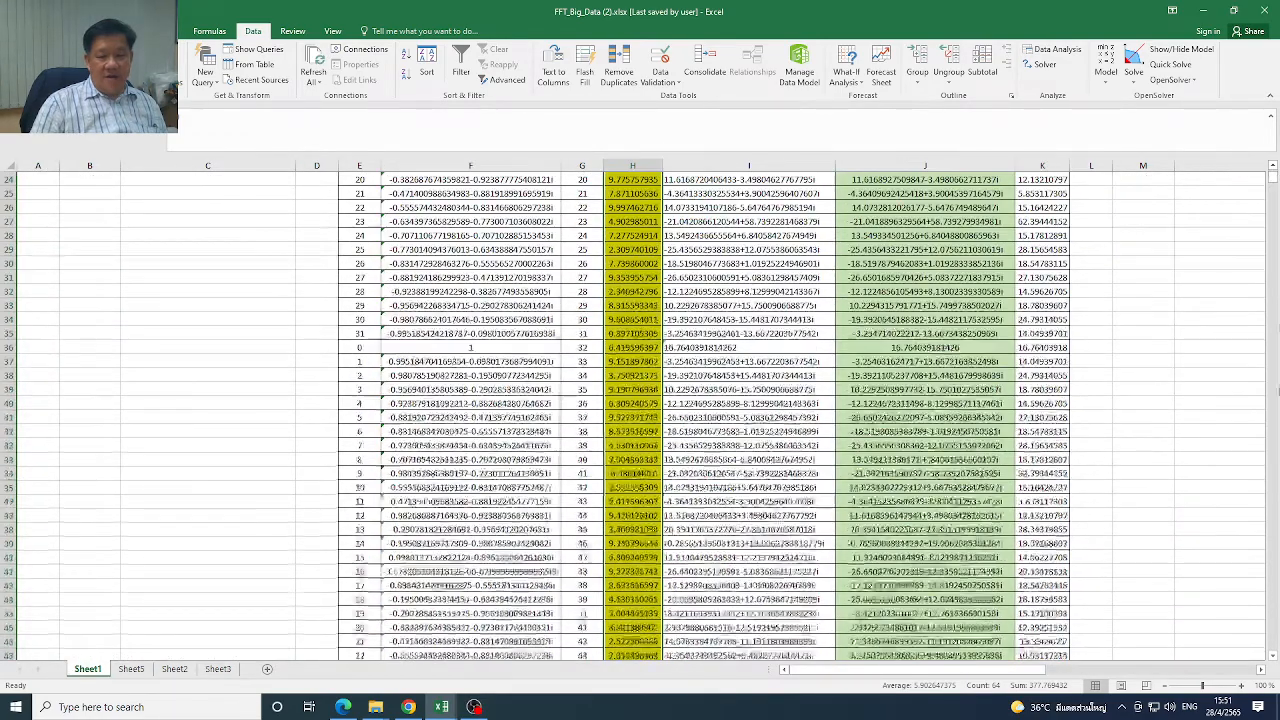
{"action": "left_click_drag", "start_coordinate": [1271, 658], "coordinate": [1273, 662]}
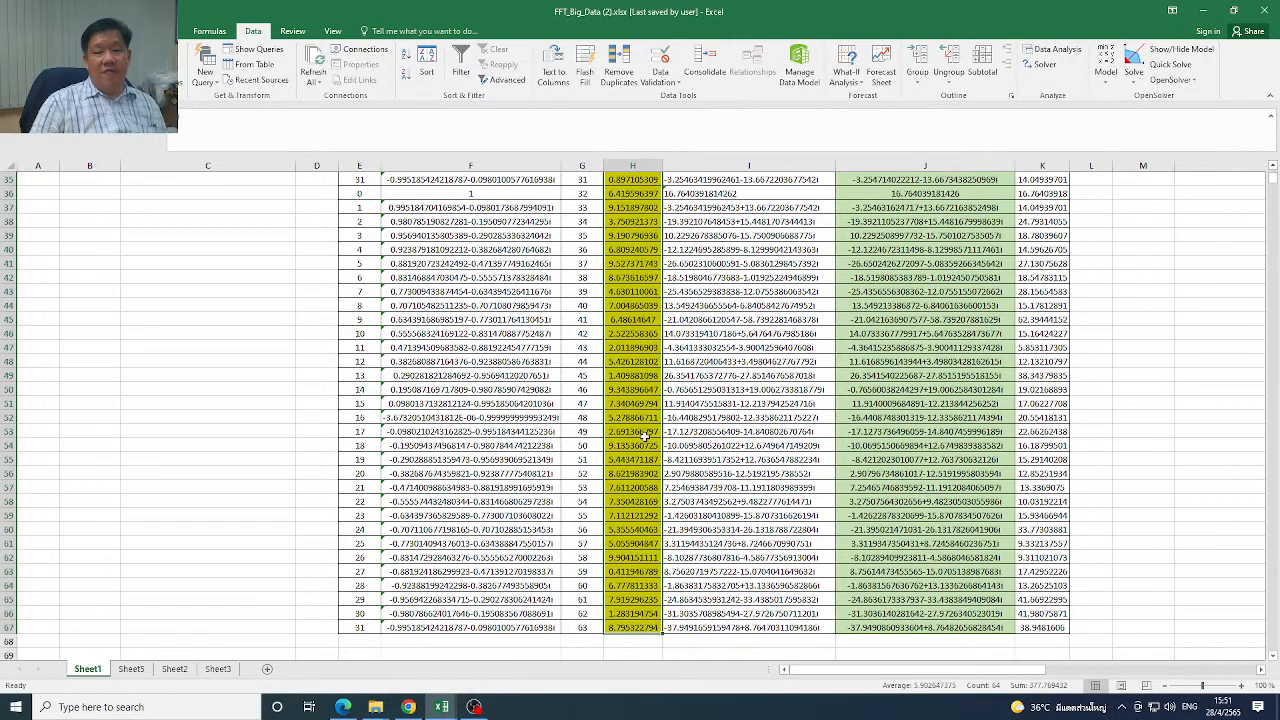
{"action": "left_click_drag", "start_coordinate": [1273, 179], "coordinate": [1273, 168]}
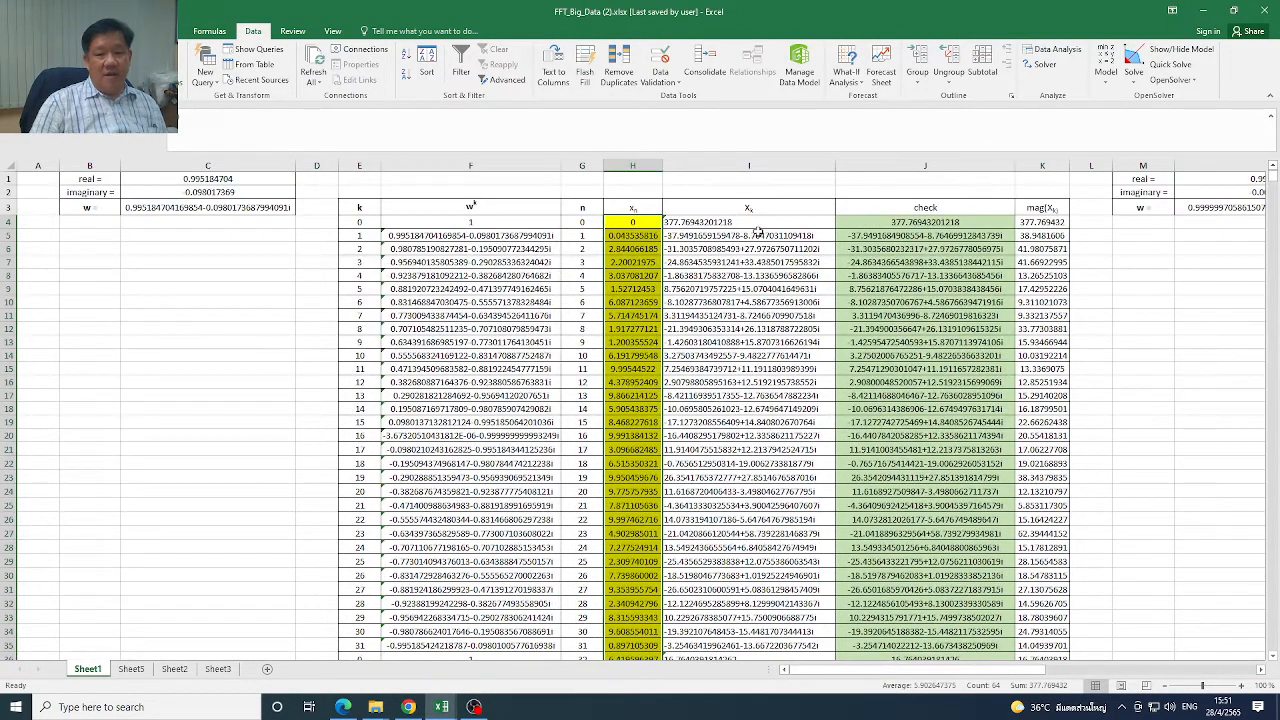
Clear the contents of the smaller table's Xk cells I4:I67
{"action": "left_click", "coordinate": [763, 225]}
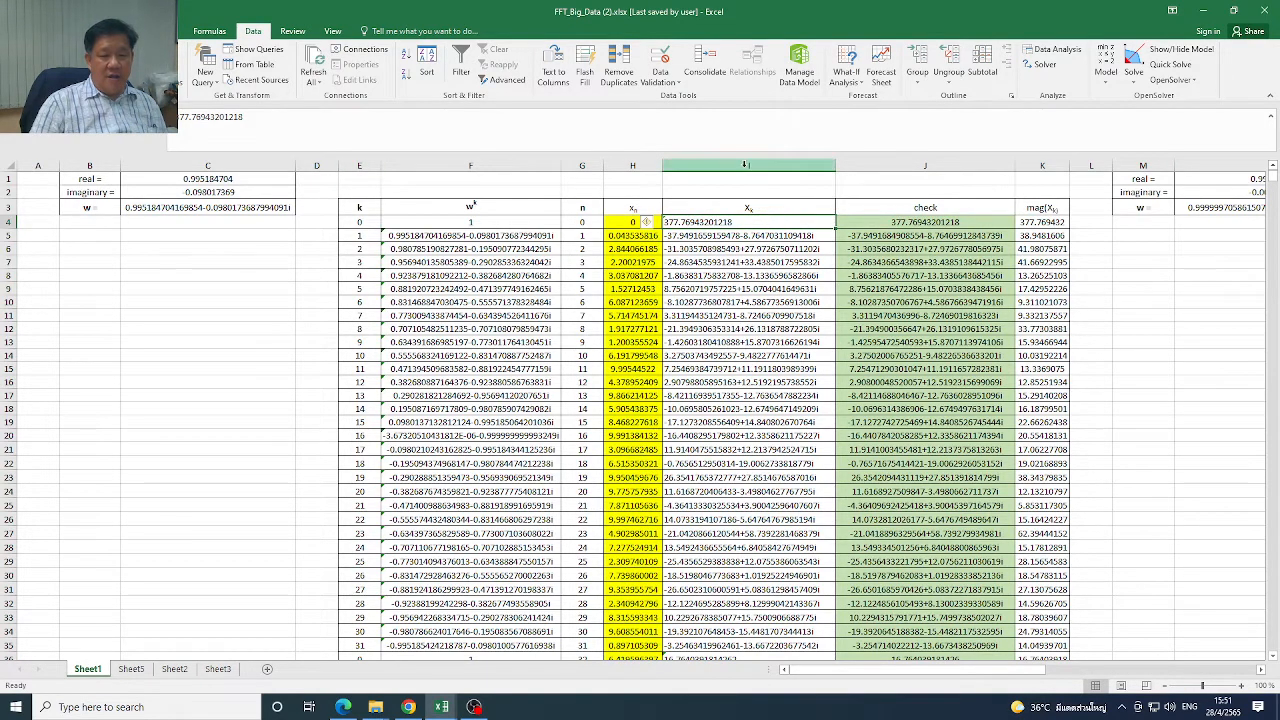
{"action": "left_click_drag", "start_coordinate": [751, 222], "coordinate": [748, 627]}
{"action": "left_click_drag", "start_coordinate": [1274, 181], "coordinate": [1274, 170]}
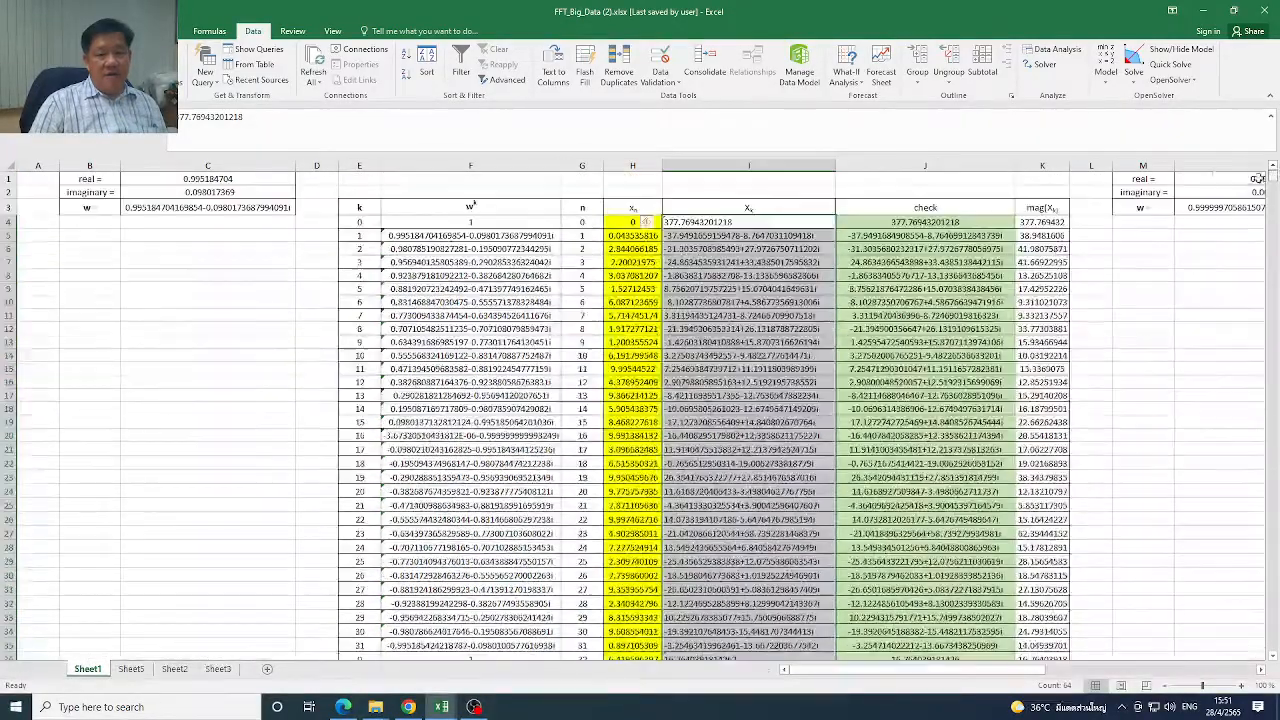
{"action": "right_click", "coordinate": [786, 222]}
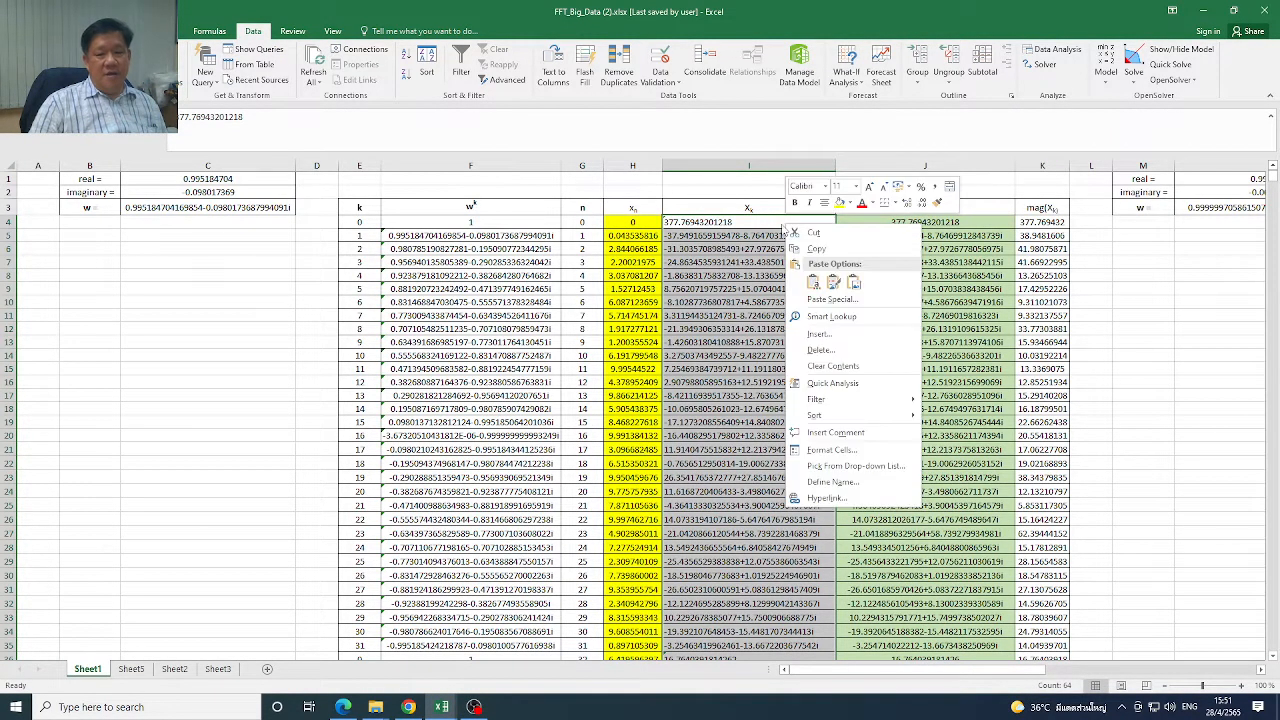
{"action": "left_click", "coordinate": [836, 373]}
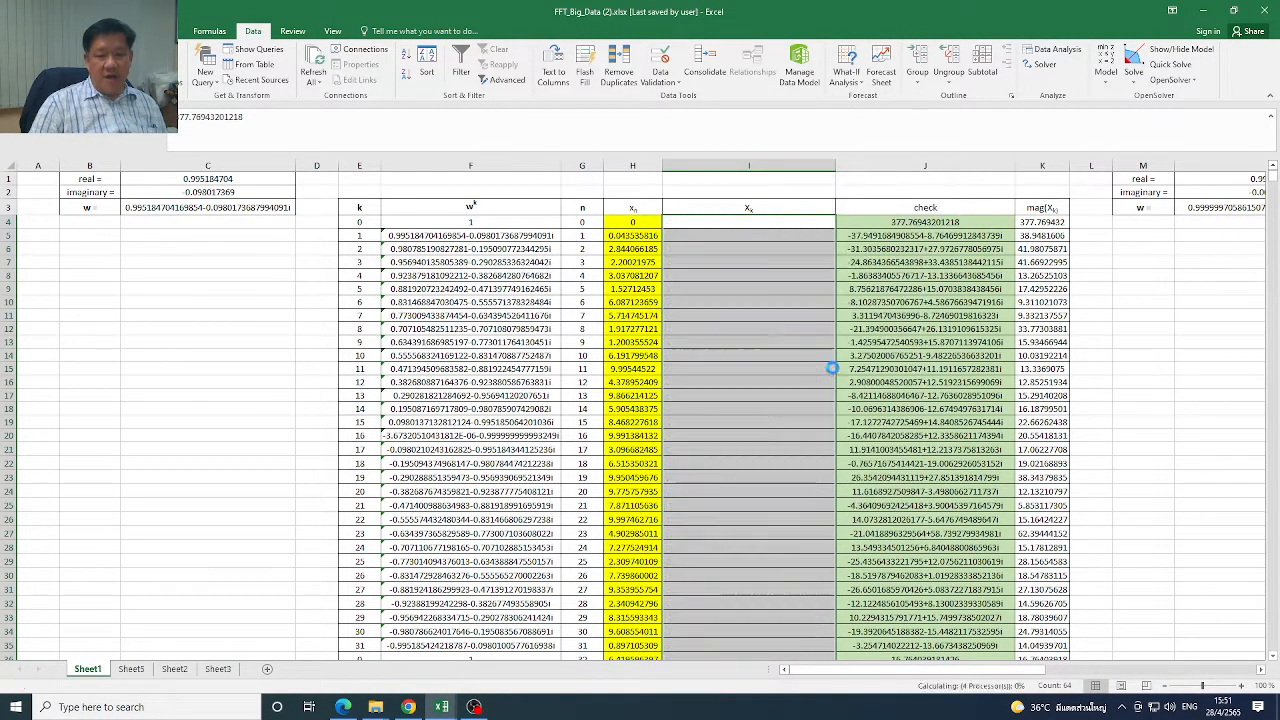
Start a Fourier Analysis from the data analysis tools with the xn values H4:H67 as the input range
{"action": "left_click", "coordinate": [745, 222]}
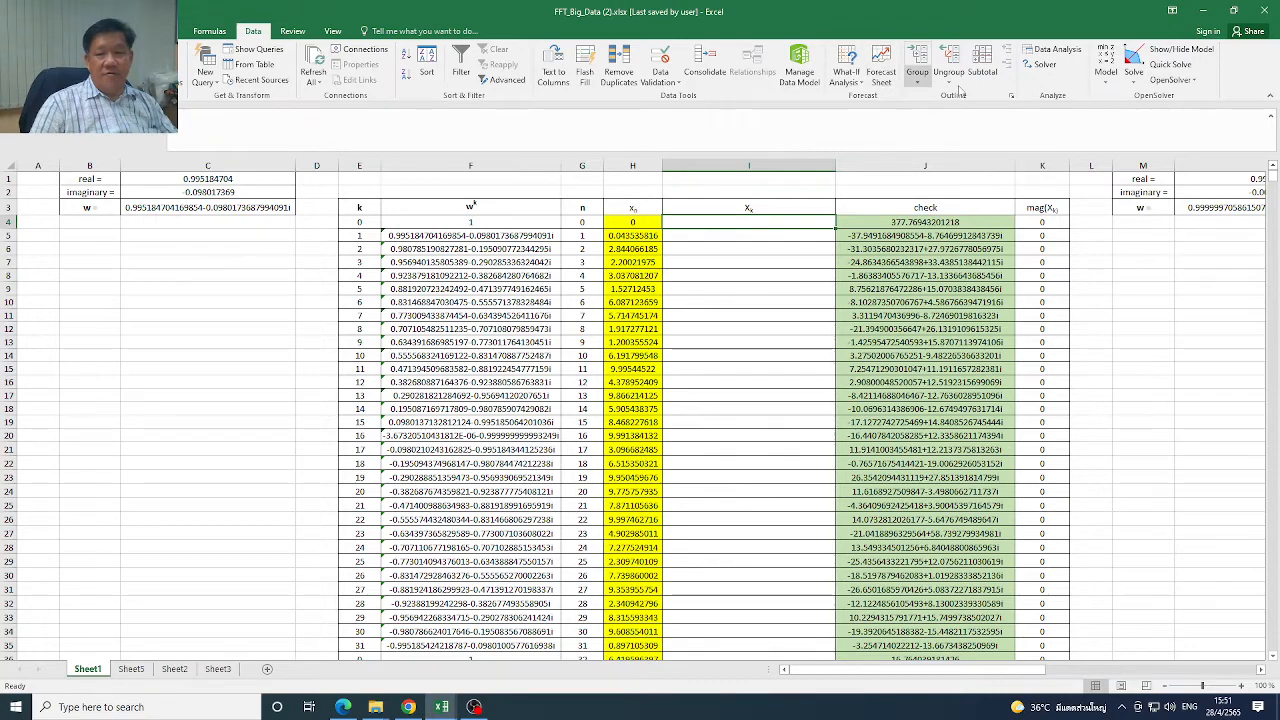
{"action": "left_click", "coordinate": [1055, 50]}
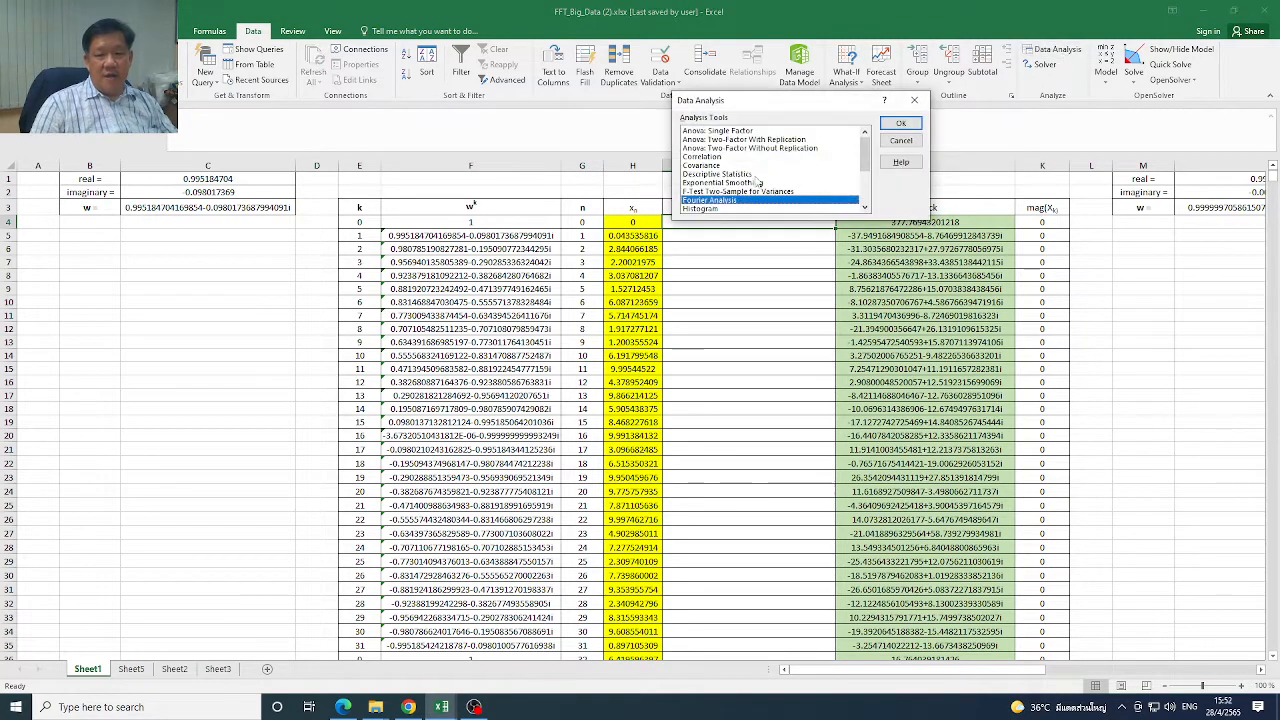
{"action": "left_click", "coordinate": [900, 123]}
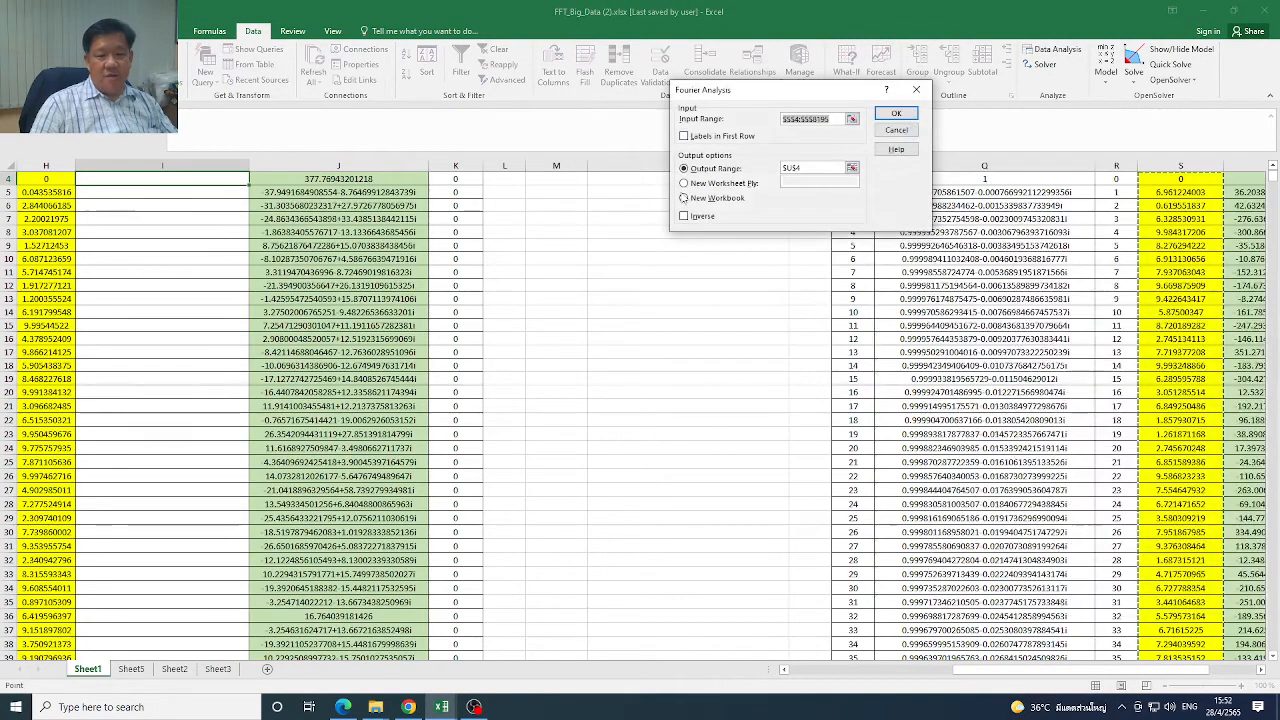
{"action": "left_click_drag", "start_coordinate": [1005, 670], "coordinate": [800, 680]}
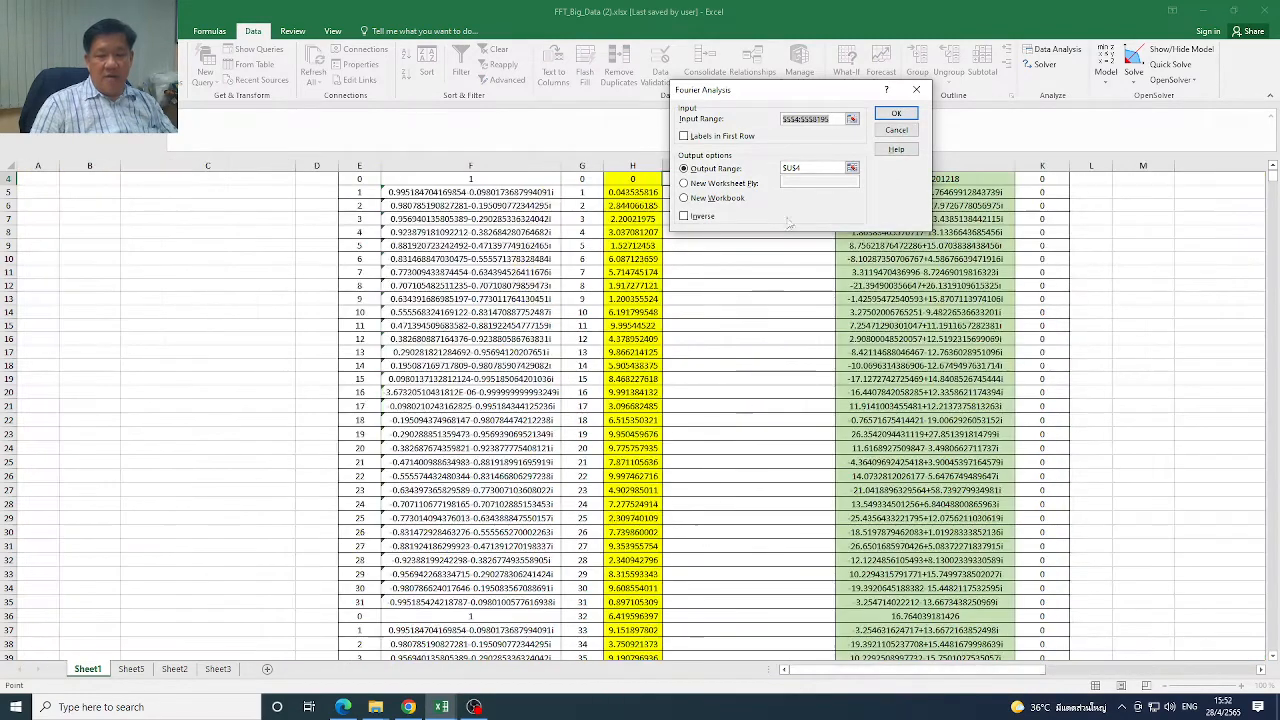
{"action": "left_click_drag", "start_coordinate": [783, 92], "coordinate": [1125, 212]}
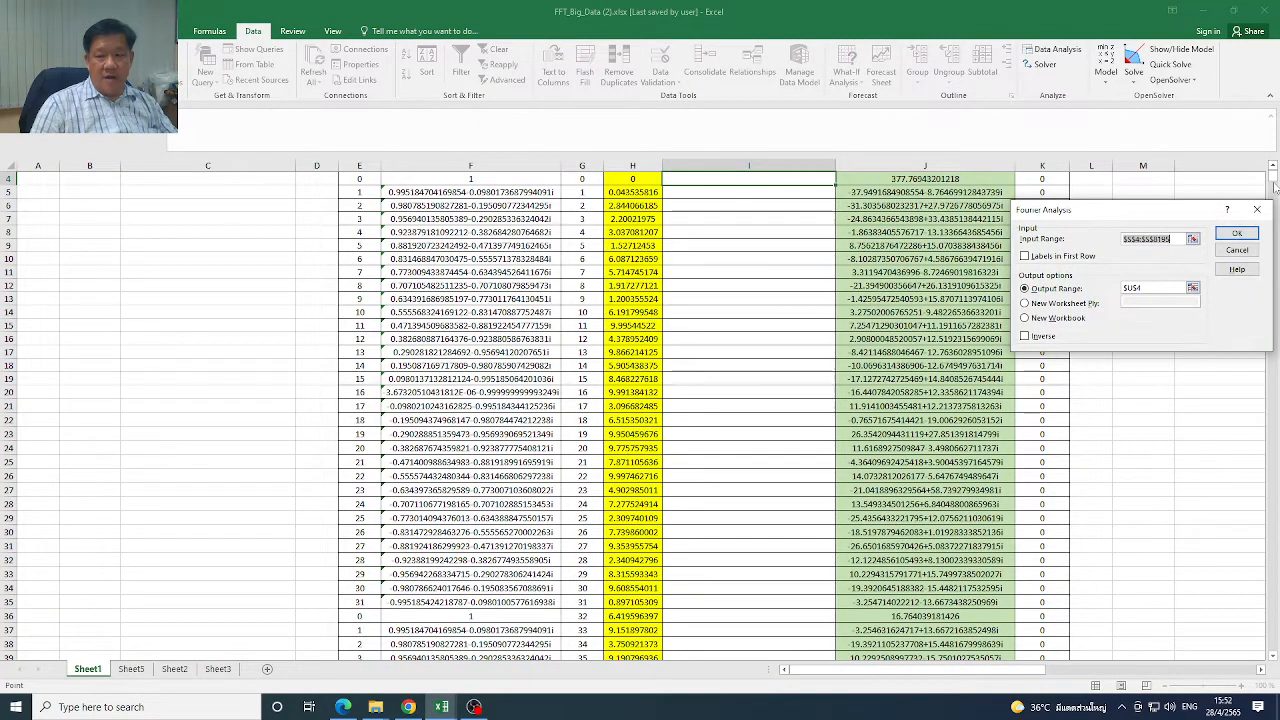
{"action": "scroll", "coordinate": [814, 273], "scroll_direction": "up", "scroll_amount": 1}
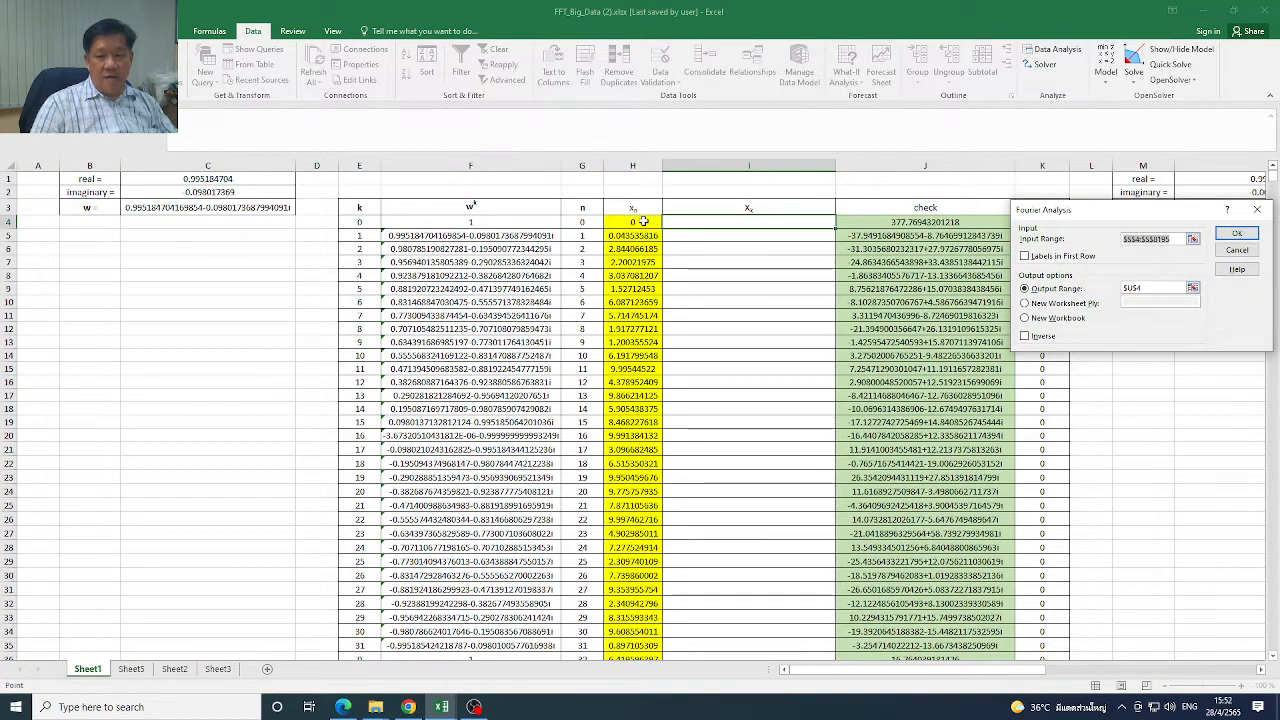
{"action": "left_click_drag", "start_coordinate": [638, 221], "coordinate": [645, 632]}
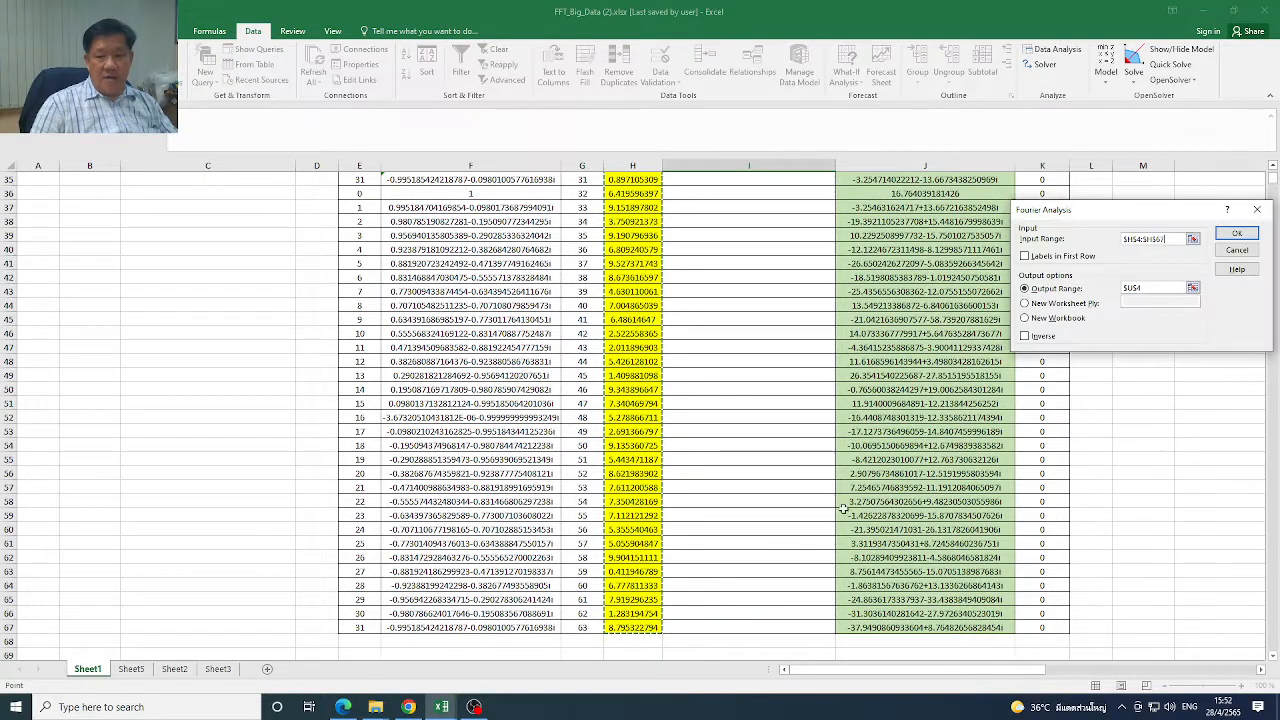
Set the Fourier Analysis output range to I4 and run the analysis
{"action": "left_click", "coordinate": [1148, 287]}
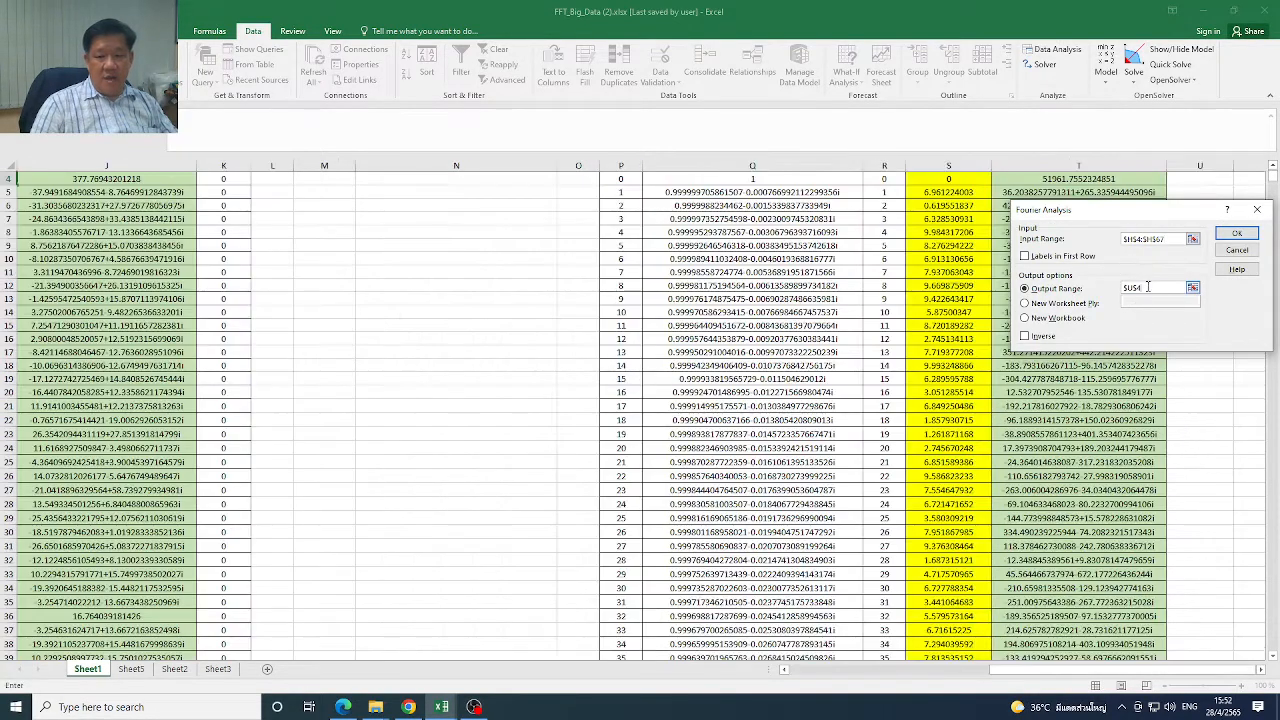
{"action": "key", "text": "BackSpace"}
{"action": "key", "text": "BackSpace"}
{"action": "key", "text": "BackSpace"}
{"action": "key", "text": "BackSpace"}
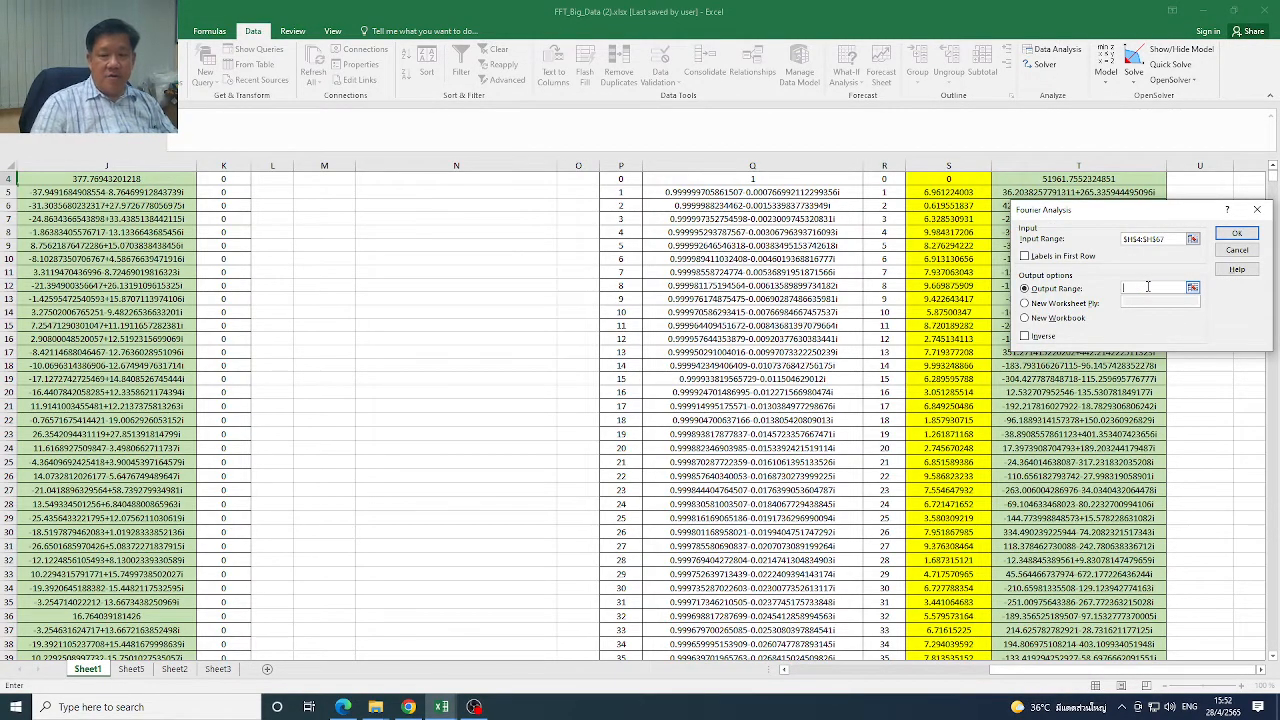
{"action": "left_click_drag", "start_coordinate": [1200, 668], "coordinate": [1025, 680]}
{"action": "left_click_drag", "start_coordinate": [1275, 178], "coordinate": [1275, 170]}
{"action": "left_click", "coordinate": [757, 224]}
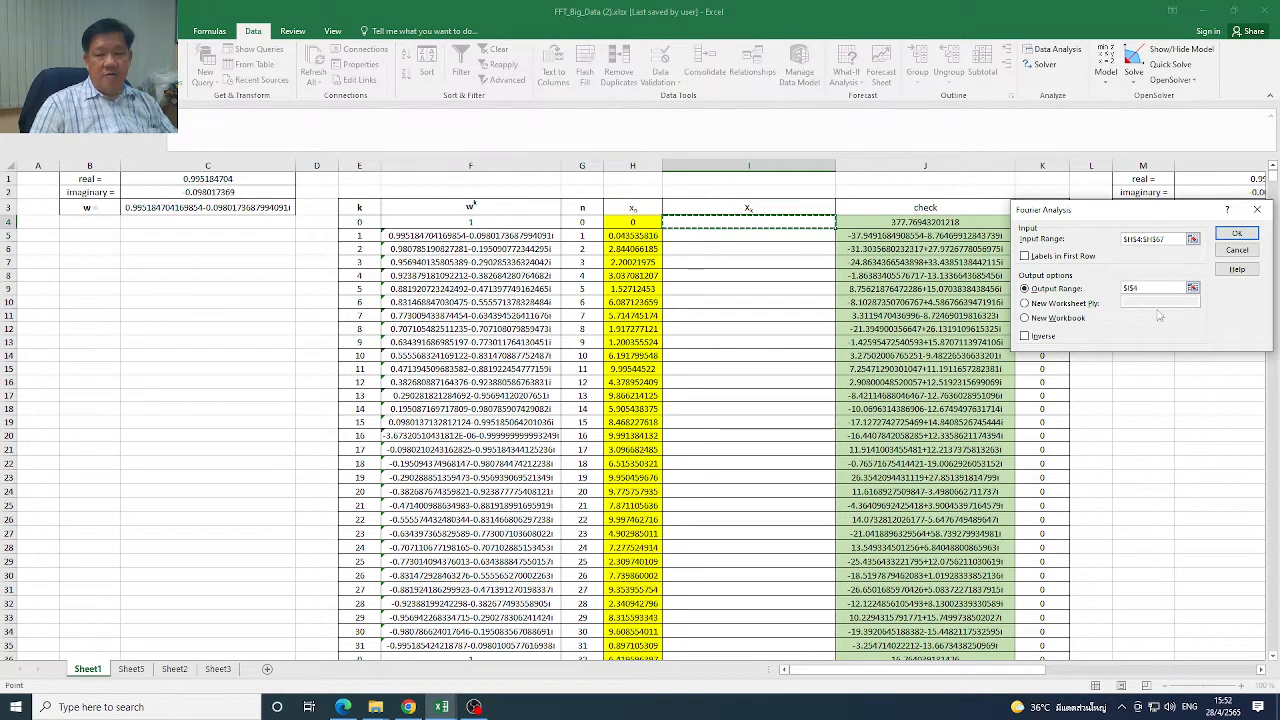
{"action": "left_click", "coordinate": [1240, 235]}
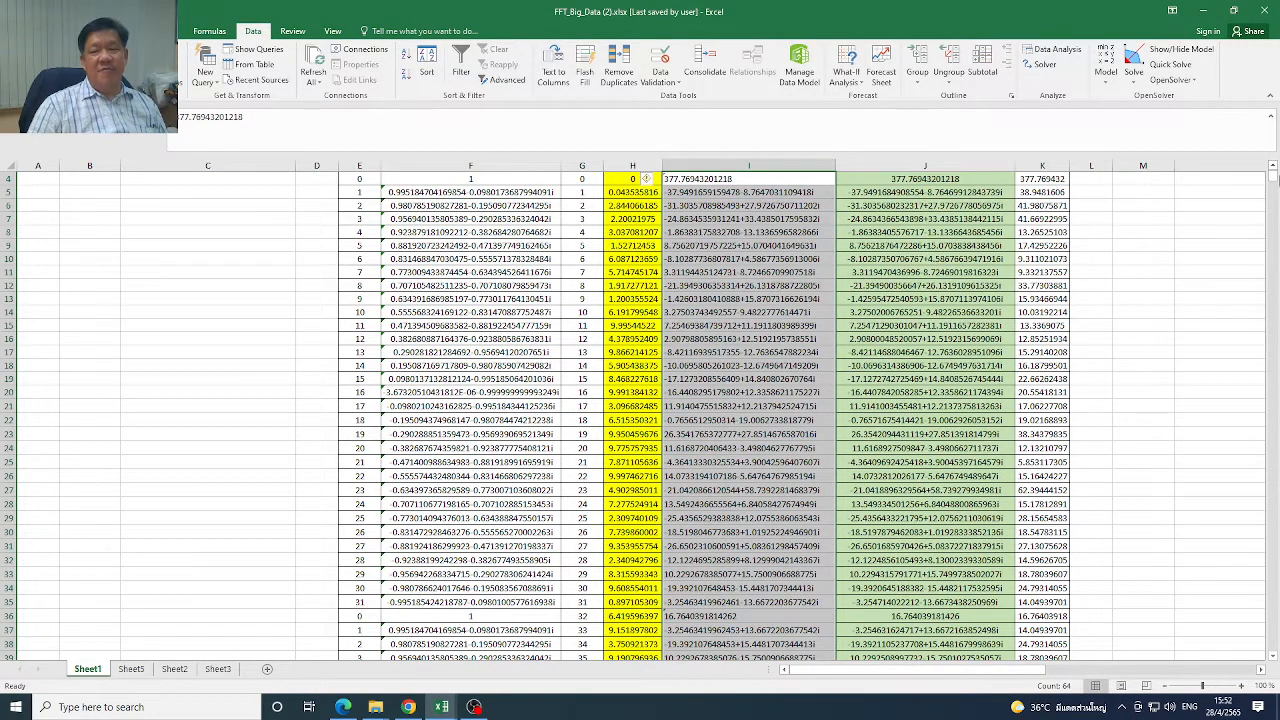
Review the Xk values I4:I67 and compare them row by row with the check column beside them
{"action": "scroll", "coordinate": [1273, 180], "scroll_direction": "up", "scroll_amount": 1}
{"action": "left_click", "coordinate": [750, 261]}
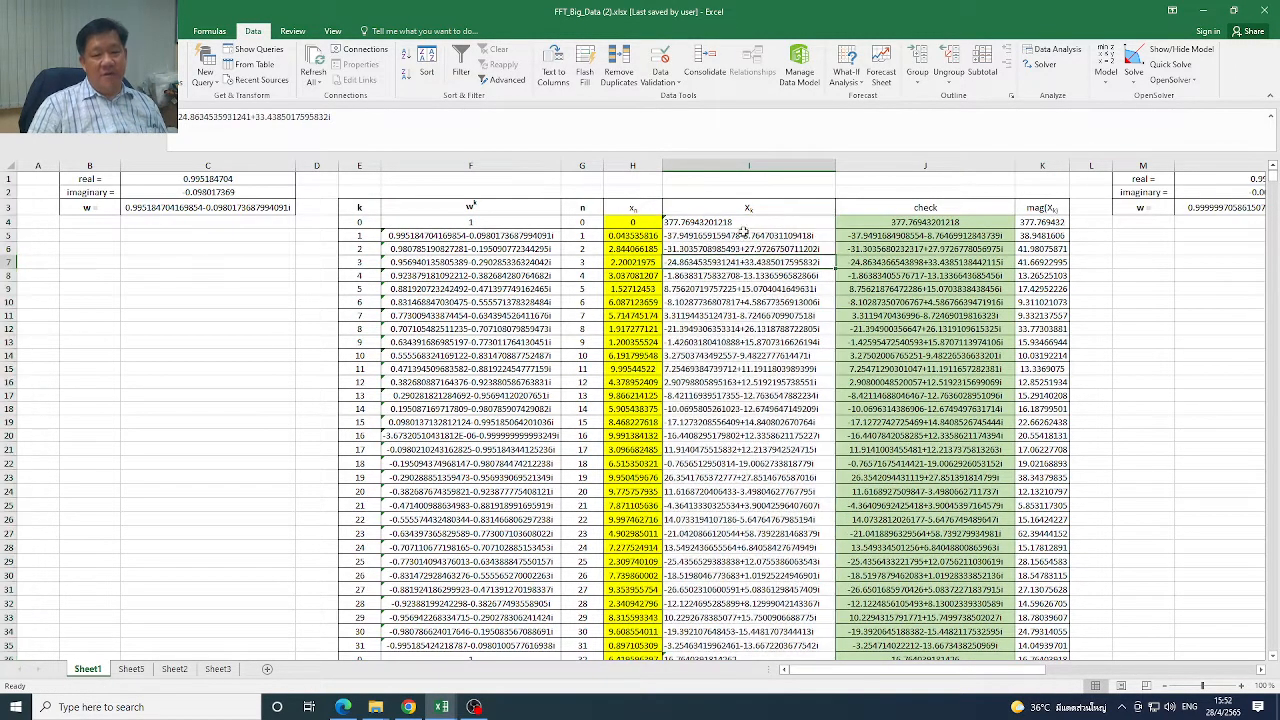
{"action": "left_click_drag", "start_coordinate": [737, 222], "coordinate": [738, 627]}
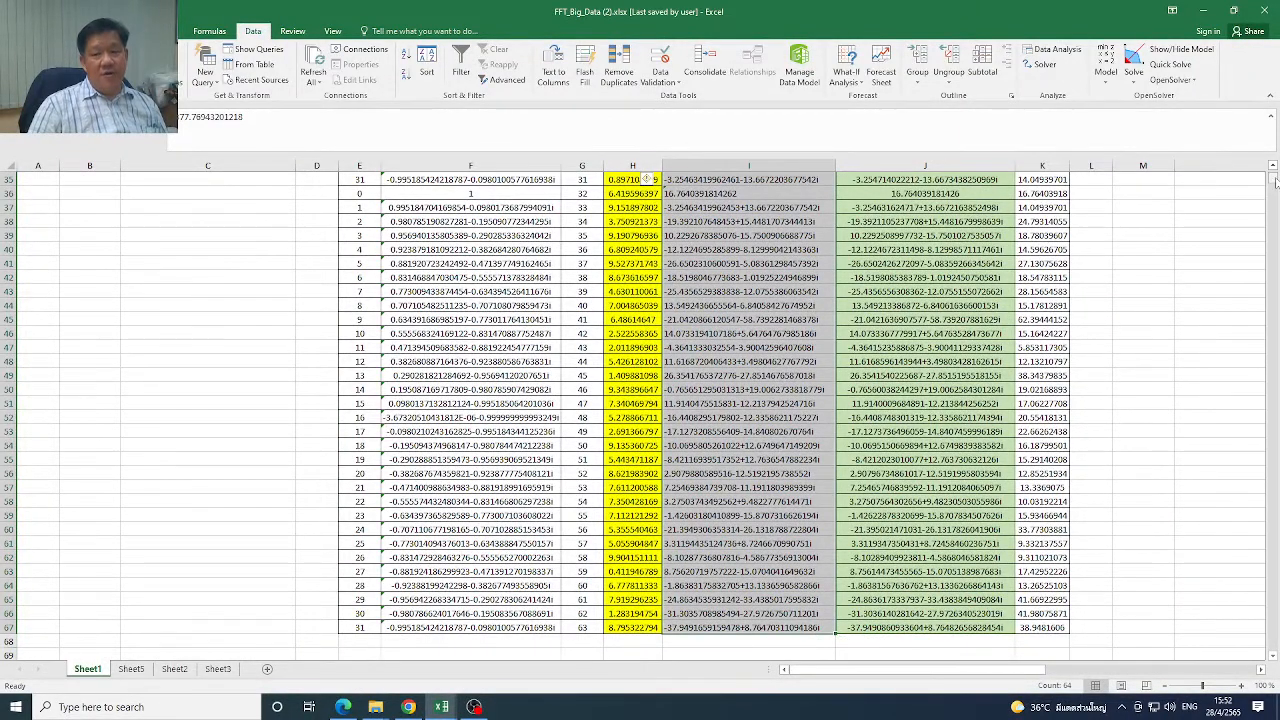
{"action": "scroll", "coordinate": [1275, 181], "scroll_direction": "up", "scroll_amount": 11}
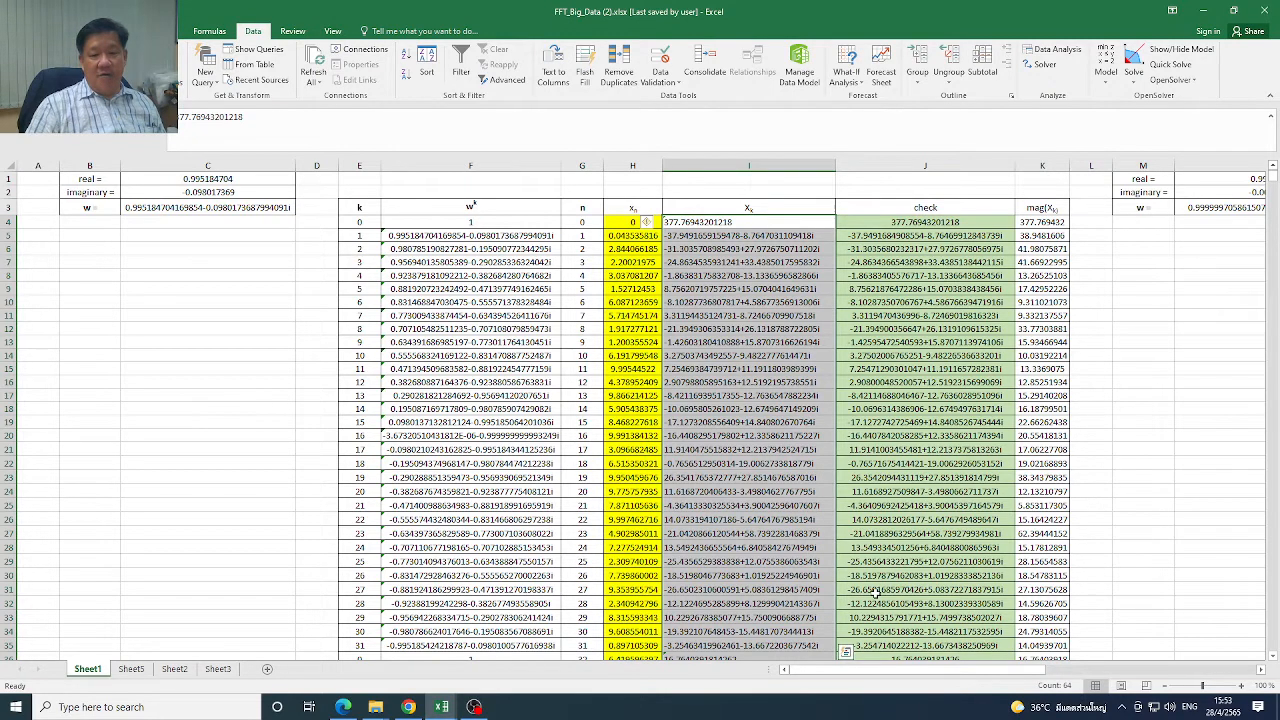
{"action": "left_click", "coordinate": [943, 226]}
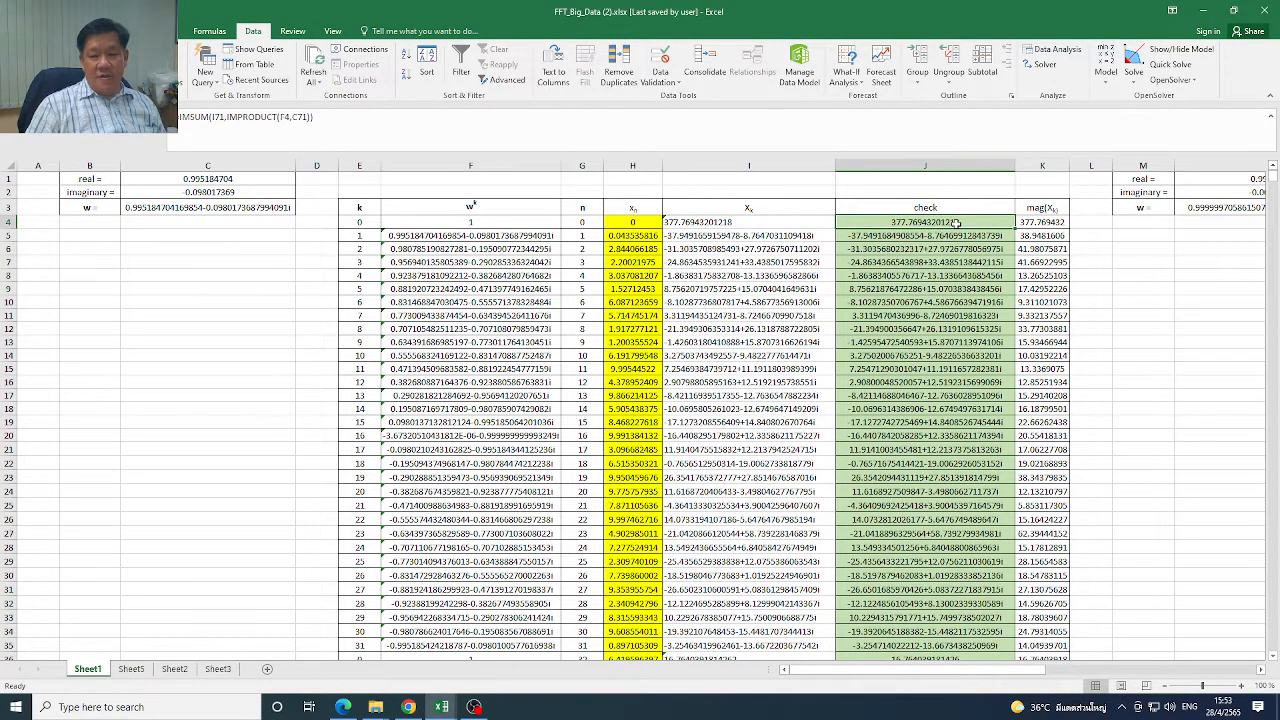
{"action": "left_click_drag", "start_coordinate": [957, 222], "coordinate": [940, 342]}
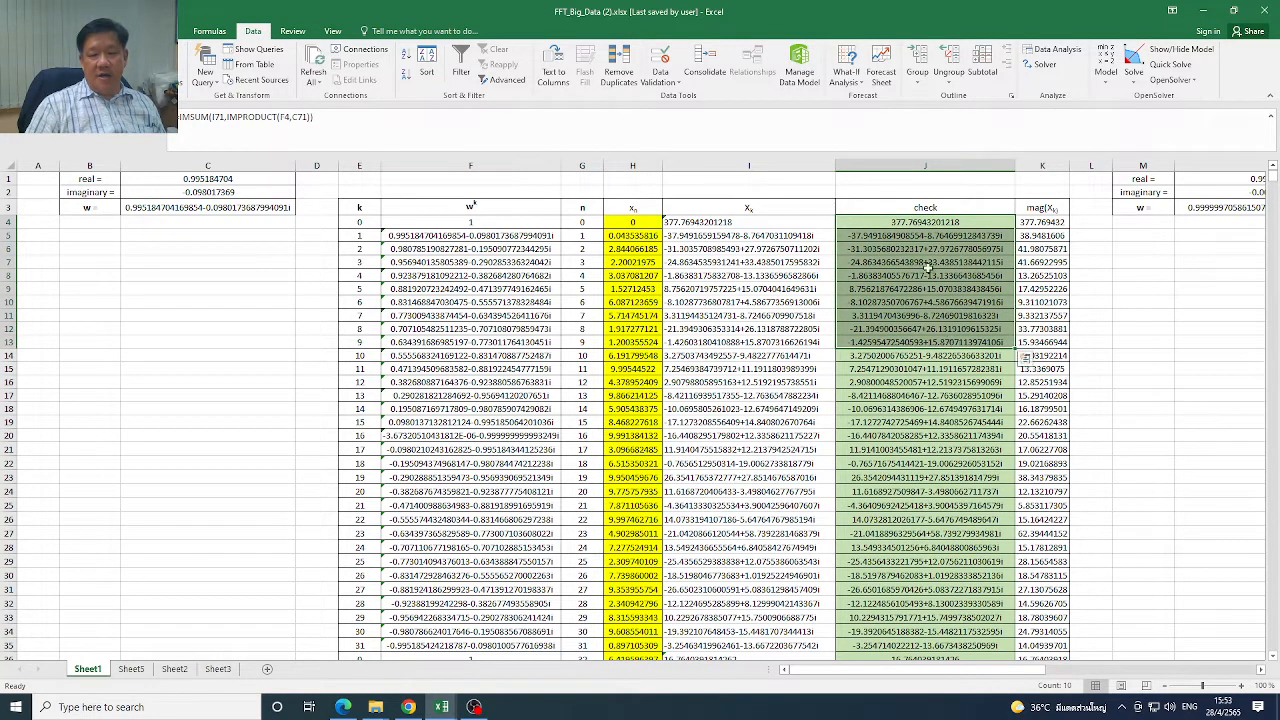
{"action": "left_click_drag", "start_coordinate": [940, 224], "coordinate": [977, 657]}
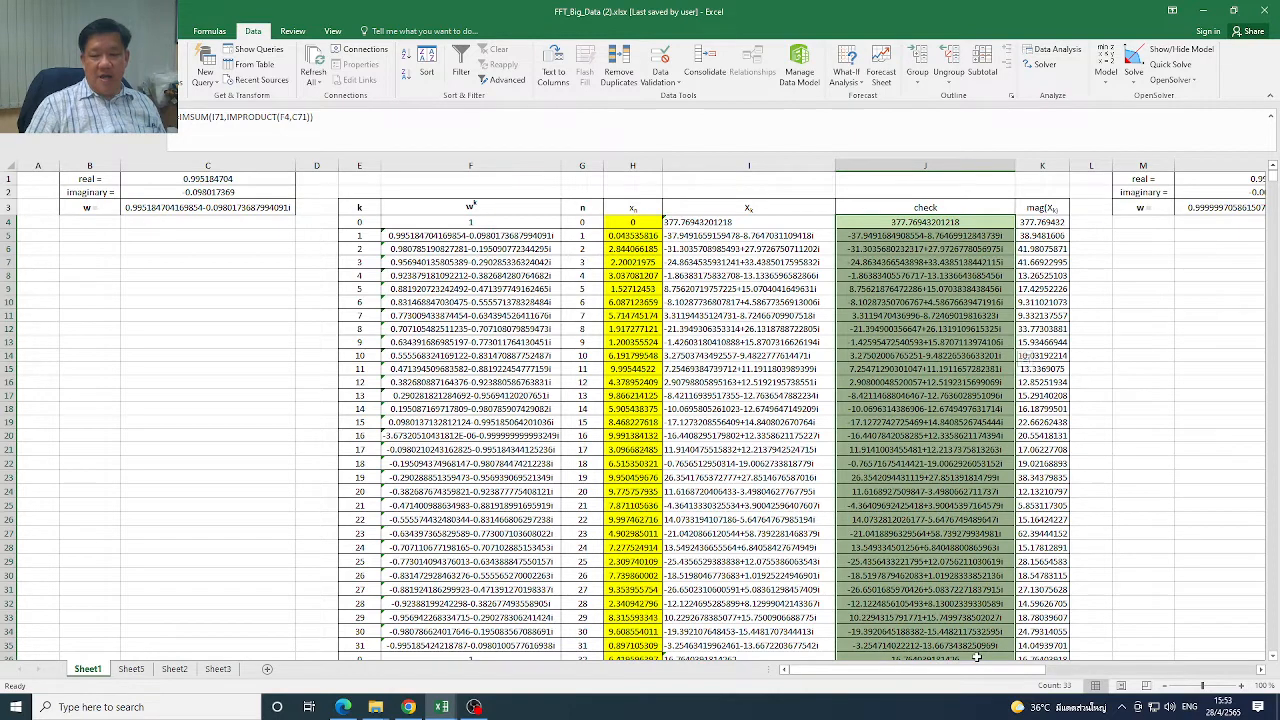
{"action": "left_click_drag", "start_coordinate": [688, 224], "coordinate": [895, 228]}
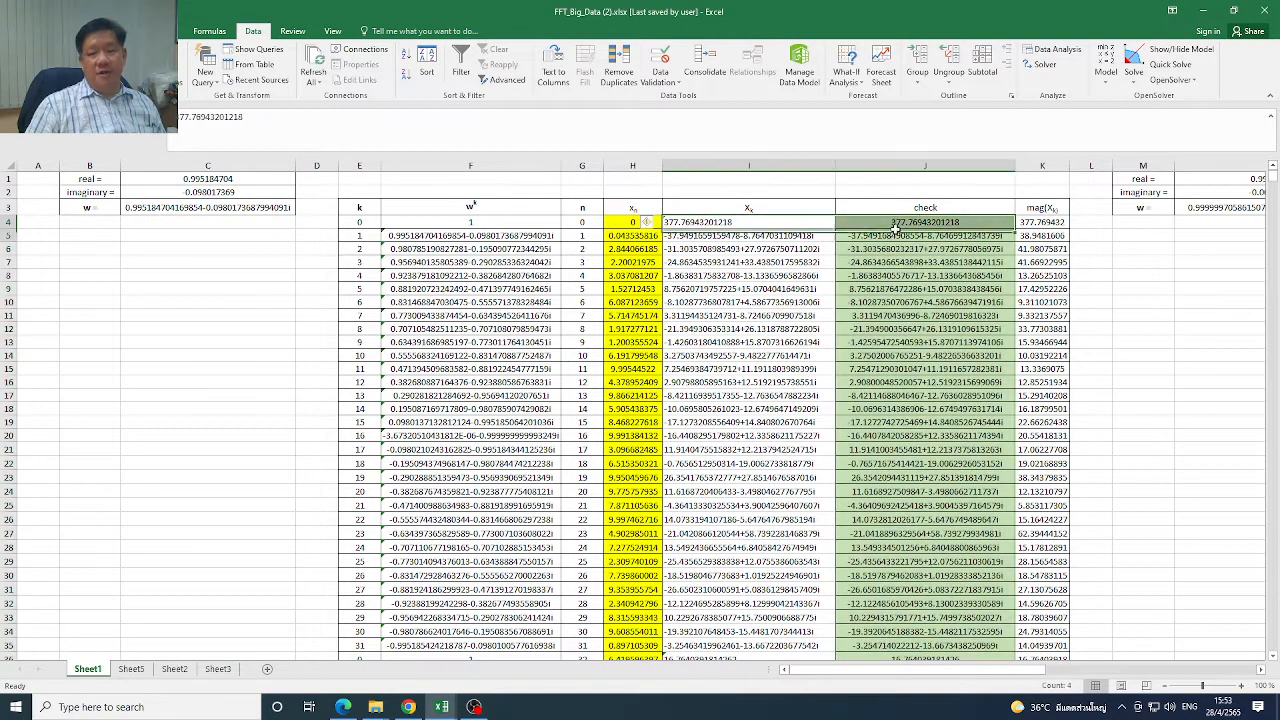
{"action": "left_click", "coordinate": [765, 249]}
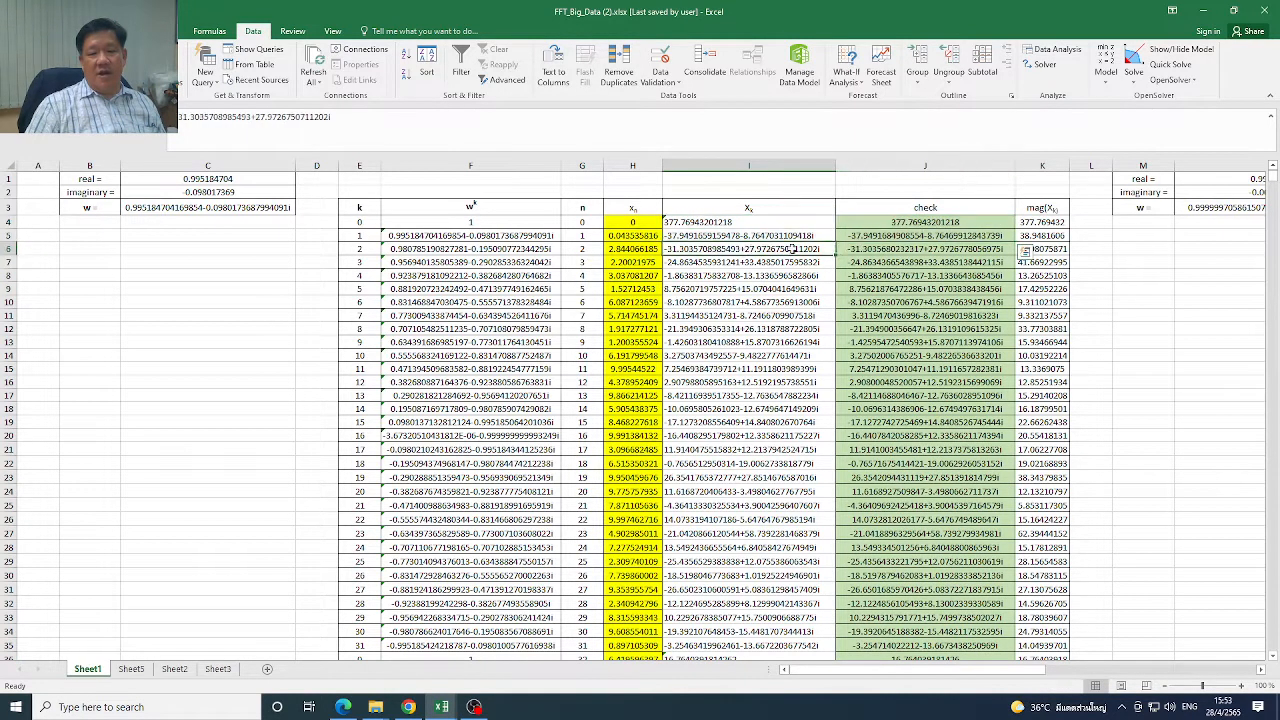
{"action": "left_click_drag", "start_coordinate": [765, 249], "coordinate": [870, 250]}
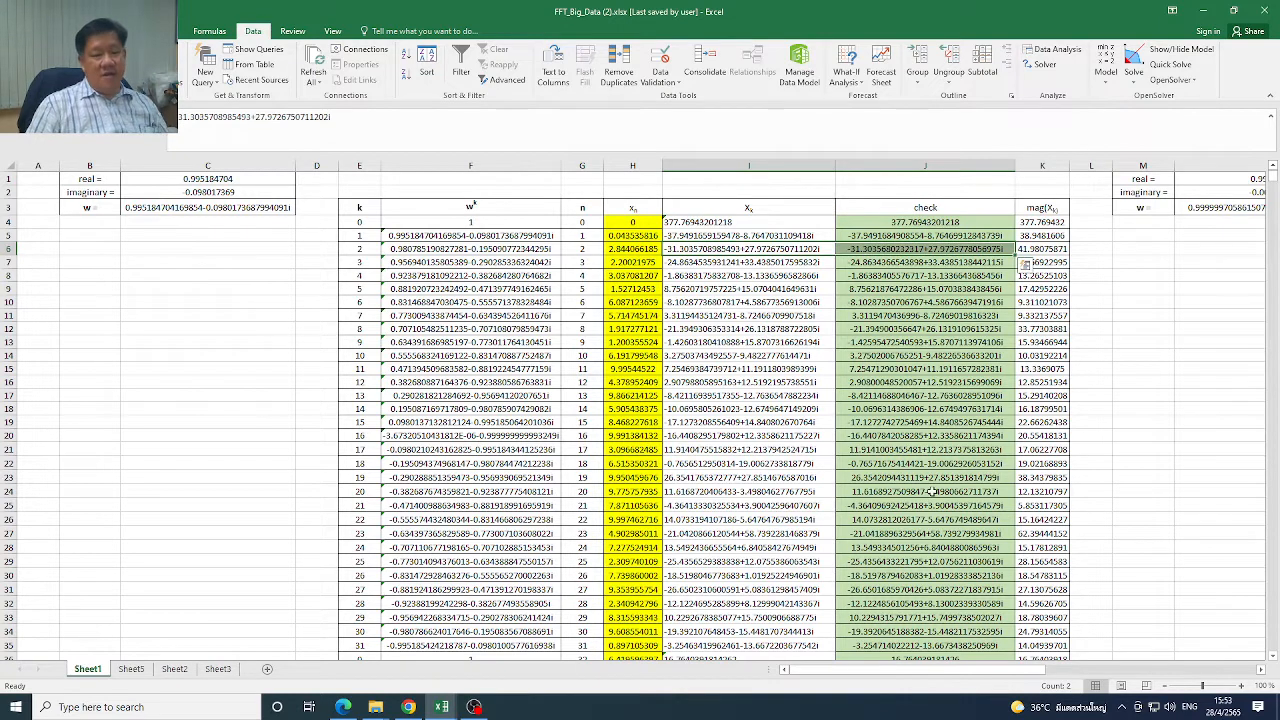
Inspect the mag(Xk) column and the IMABS formula in K4, and look over the check column values again
{"action": "left_click", "coordinate": [1046, 224]}
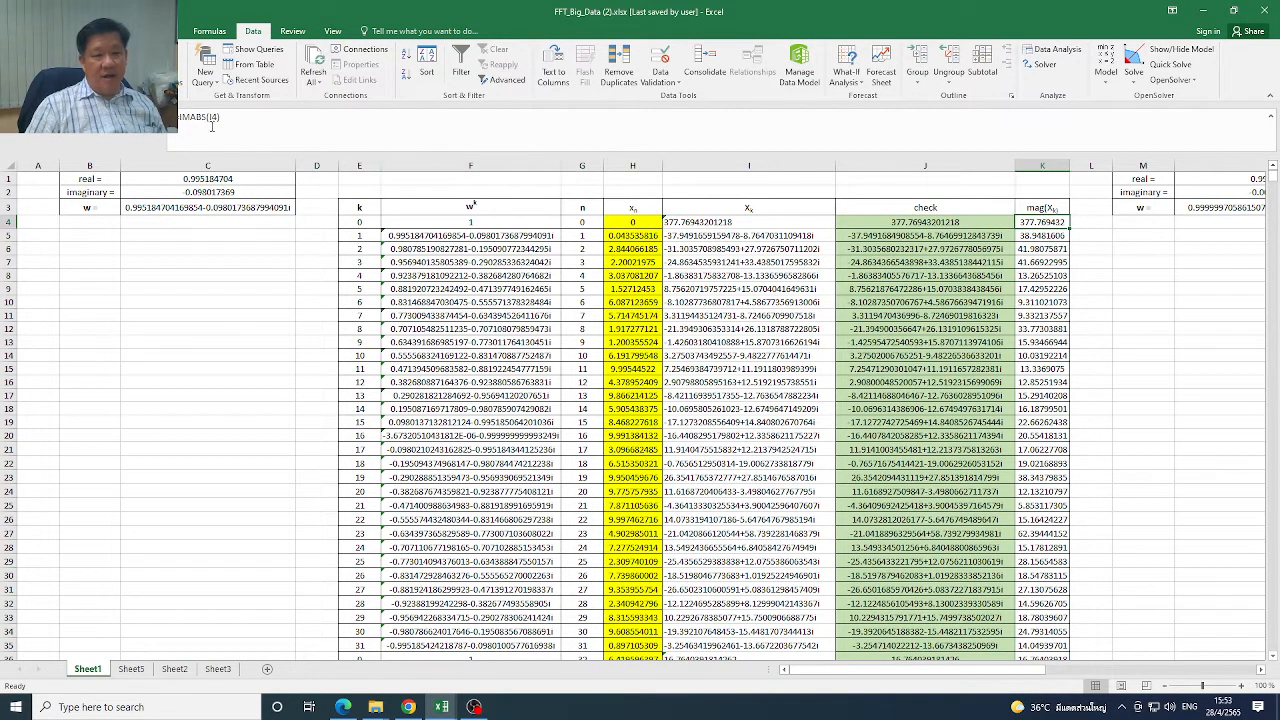
{"action": "double_click", "coordinate": [1044, 222]}
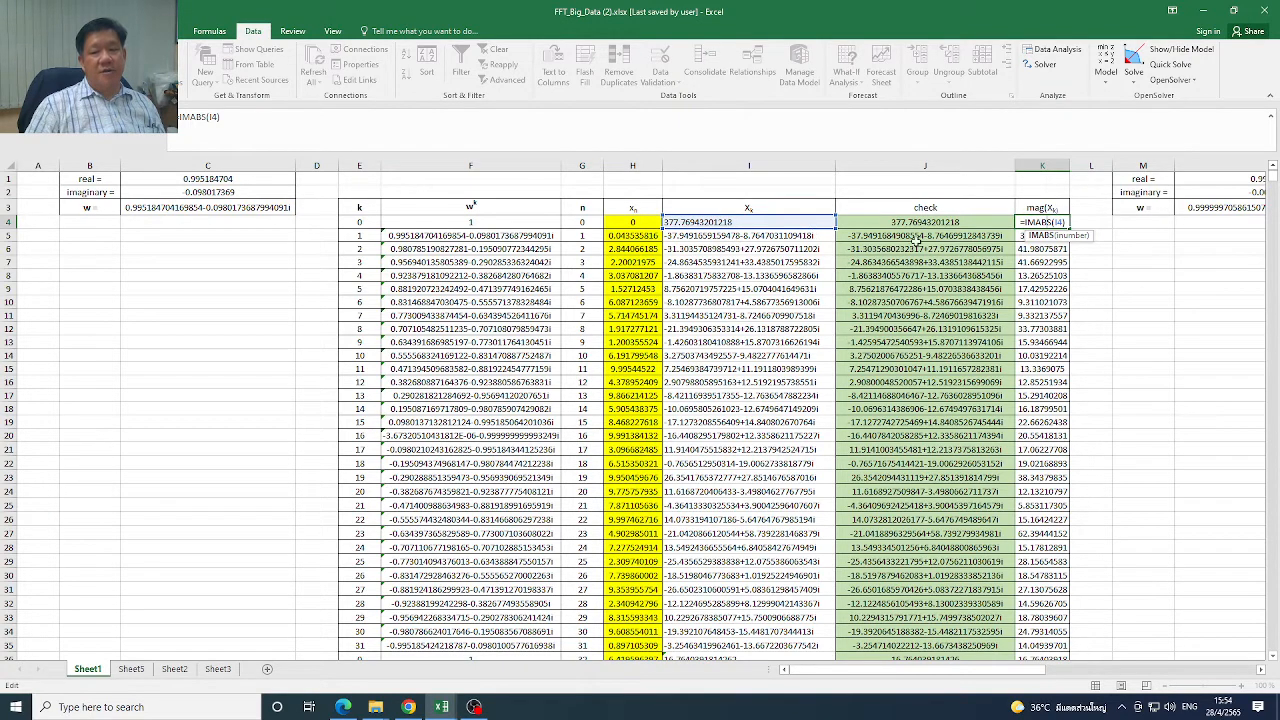
{"action": "key", "text": "Escape"}
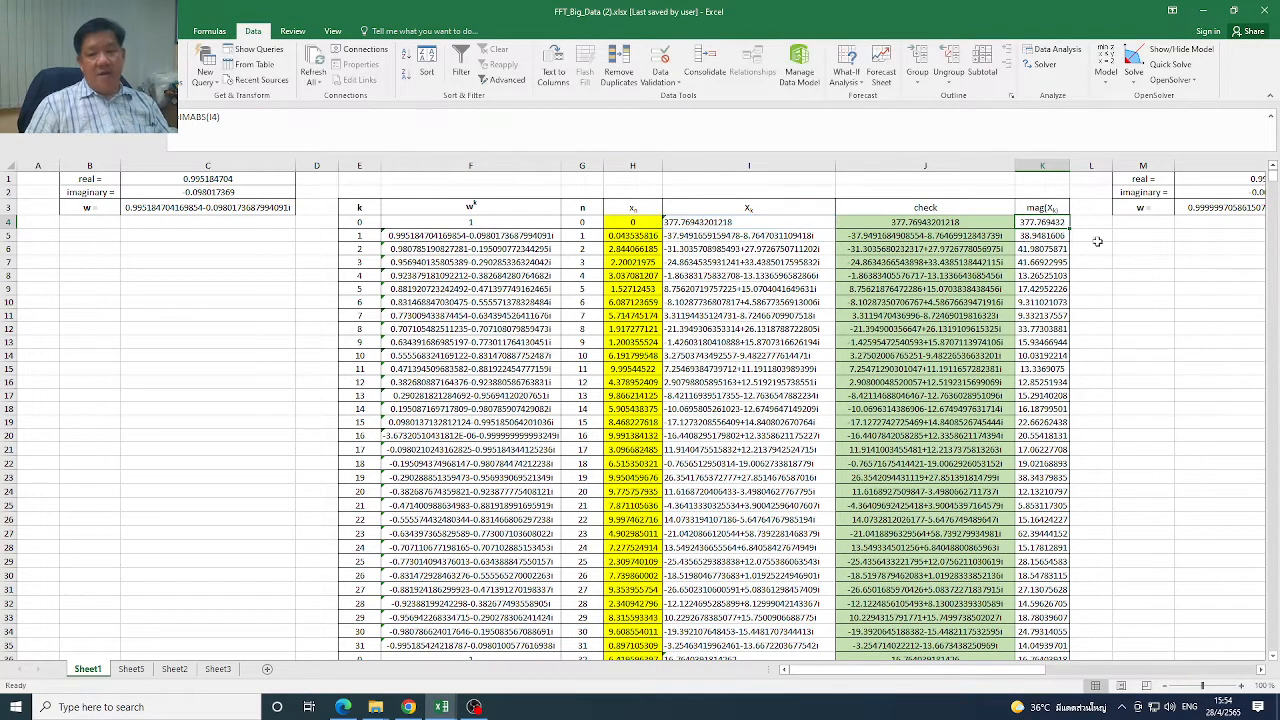
{"action": "left_click_drag", "start_coordinate": [1045, 224], "coordinate": [1042, 385]}
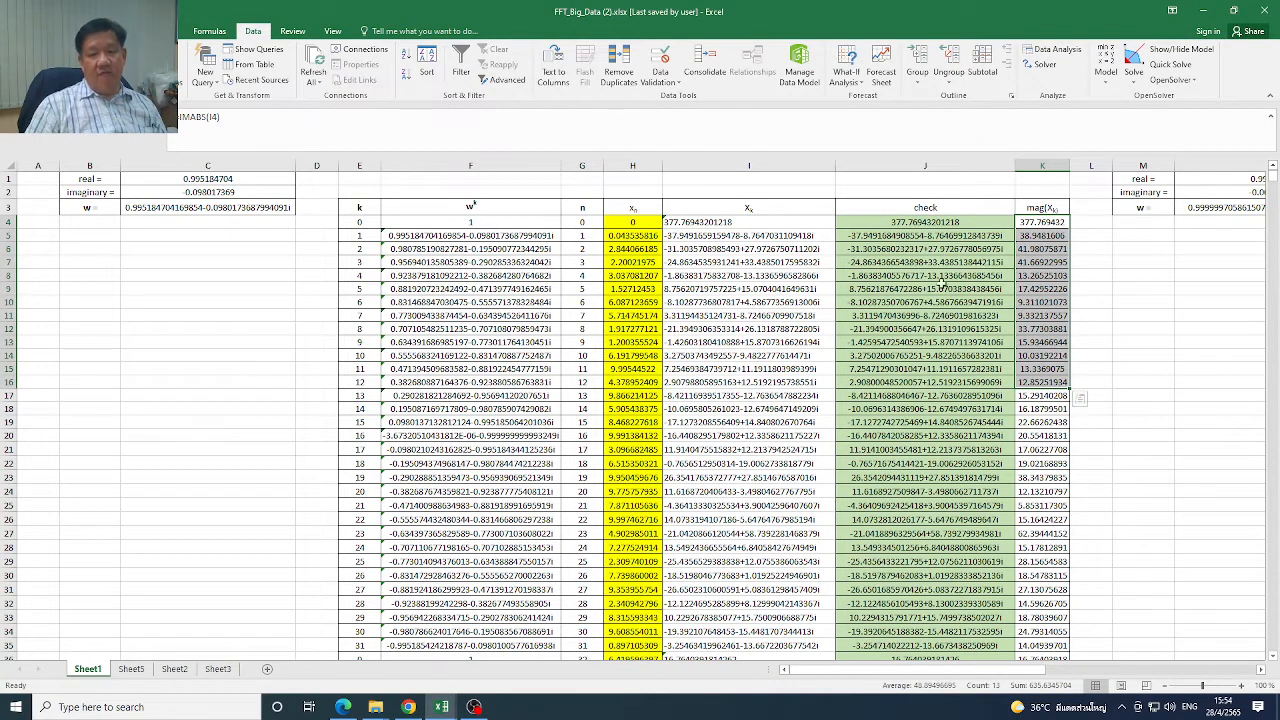
{"action": "left_click_drag", "start_coordinate": [1045, 224], "coordinate": [1055, 358]}
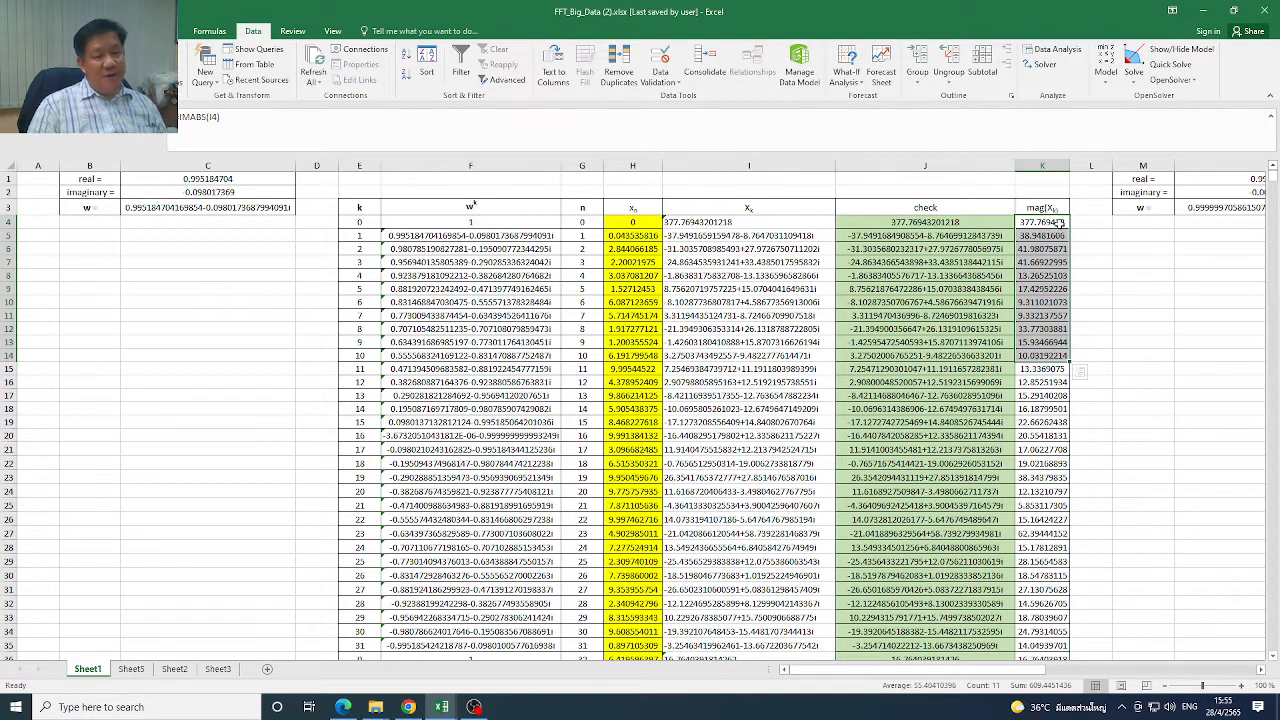
{"action": "left_click_drag", "start_coordinate": [1058, 222], "coordinate": [1058, 270]}
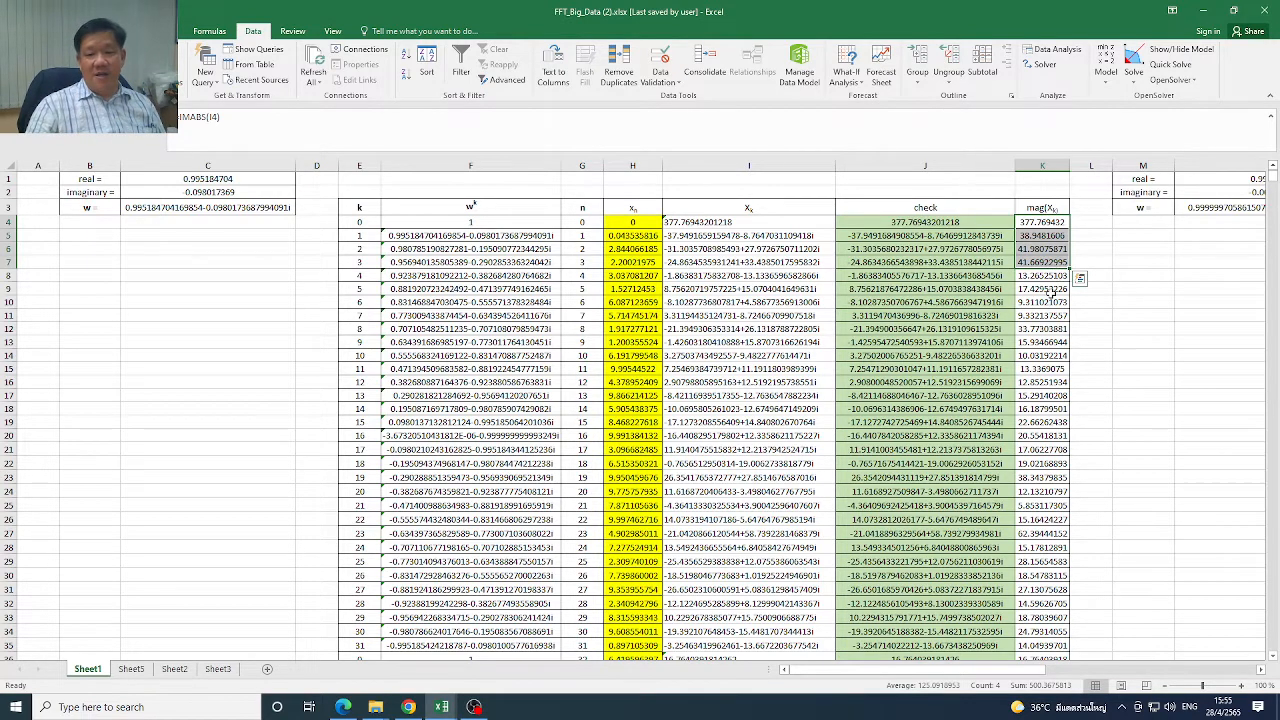
{"action": "left_click", "coordinate": [1050, 289]}
{"action": "left_click_drag", "start_coordinate": [928, 222], "coordinate": [932, 312]}
{"action": "left_click_drag", "start_coordinate": [906, 224], "coordinate": [926, 506]}
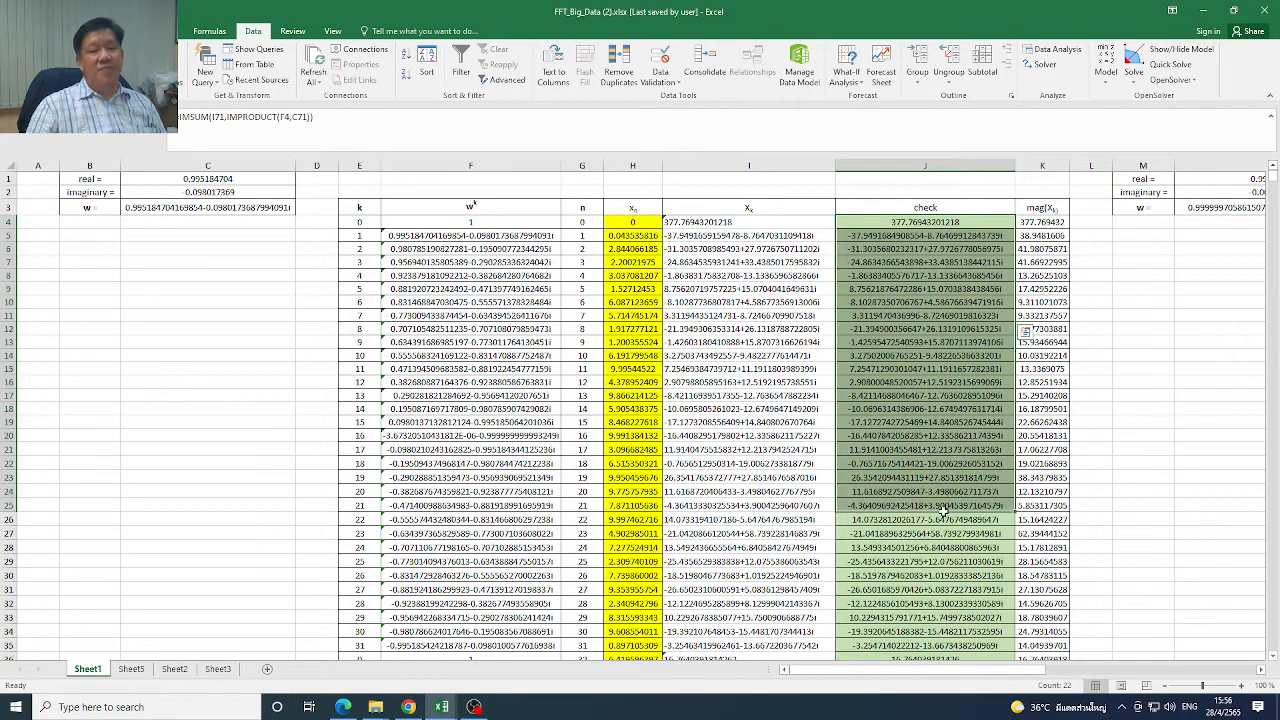
{"action": "left_click_drag", "start_coordinate": [924, 226], "coordinate": [926, 398]}
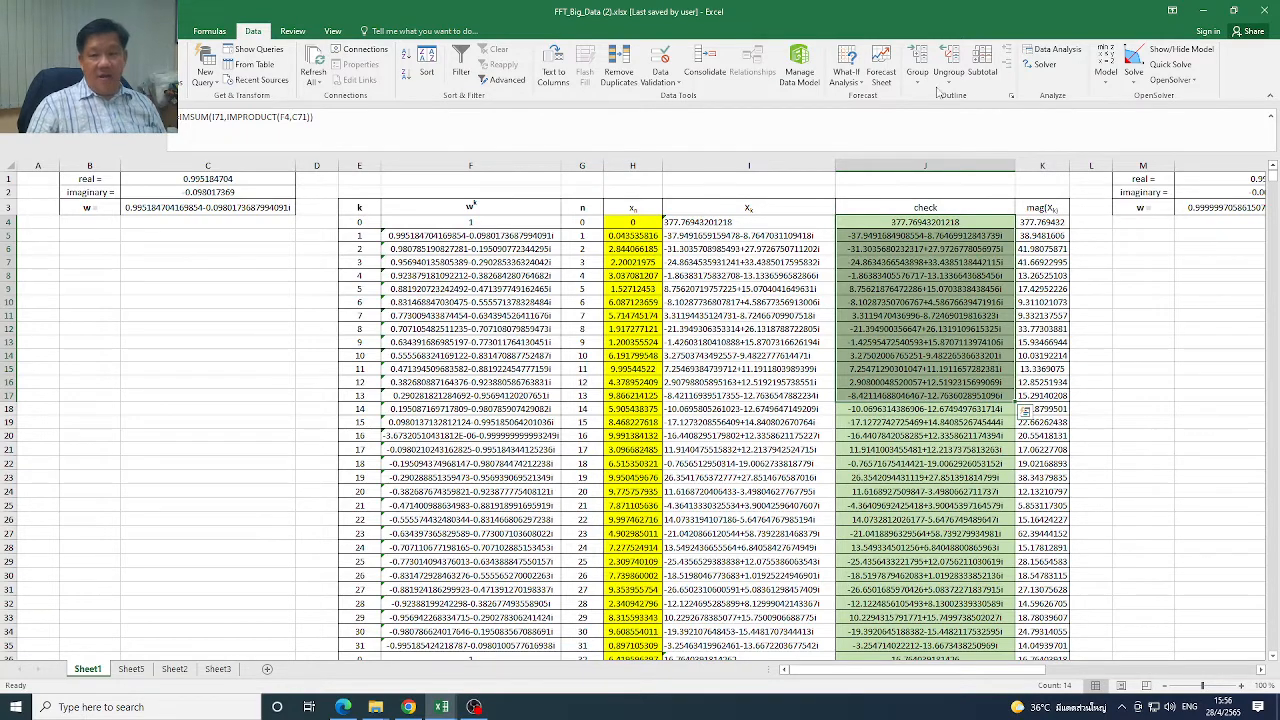
Look back at the Cooley & Tukey radix 2 slide and the excel_fft_16384_sol workbook, returning to FFT_Big_Data
{"action": "left_click", "coordinate": [1206, 19]}
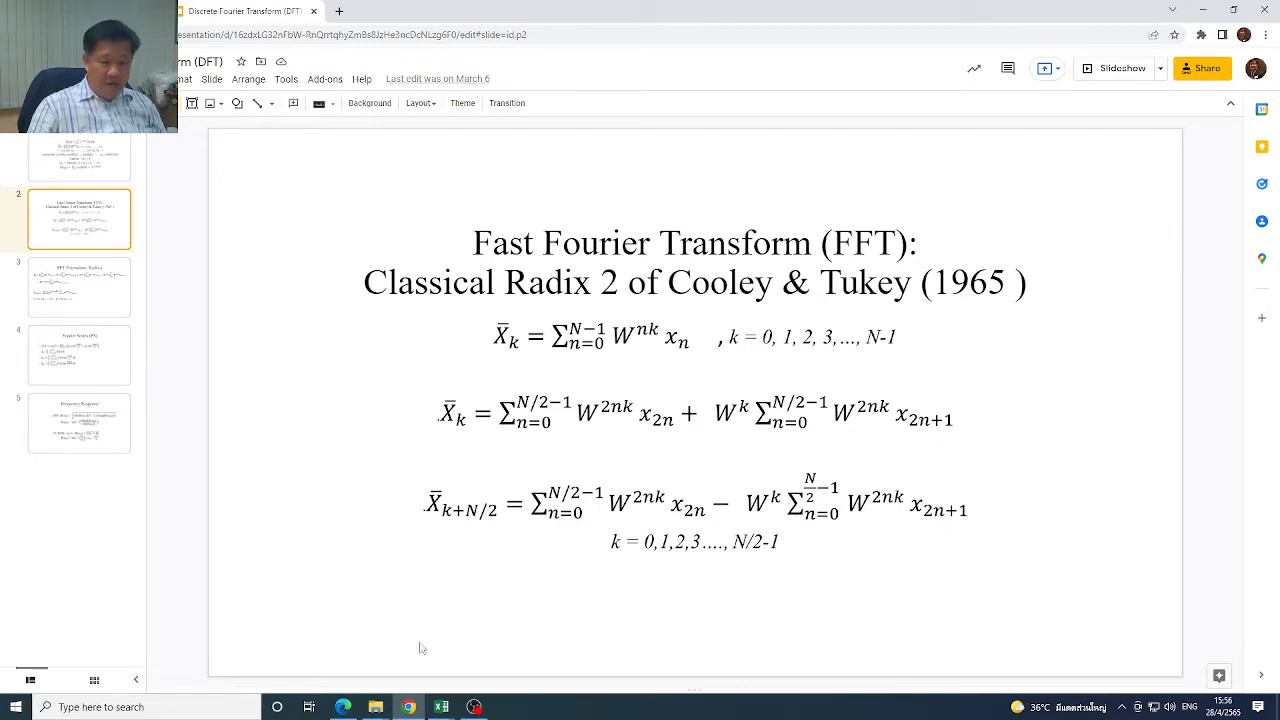
{"action": "mouse_move", "coordinate": [449, 712]}
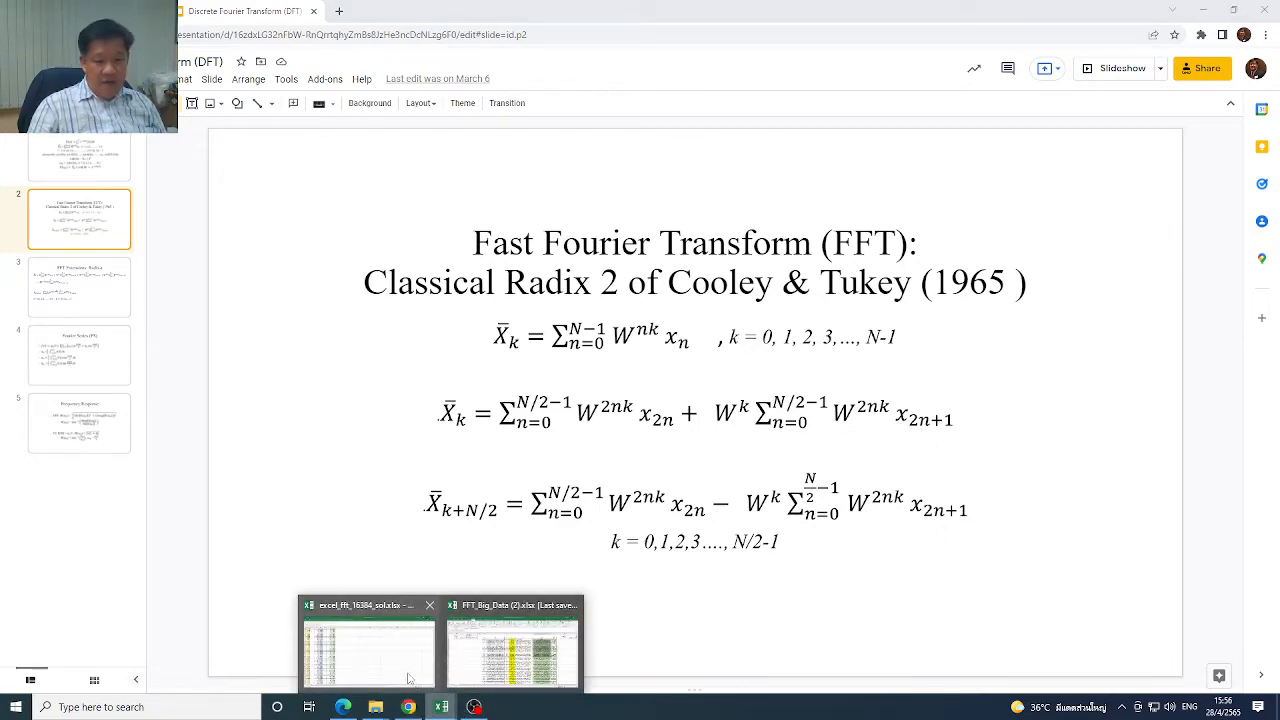
{"action": "left_click", "coordinate": [383, 672]}
{"action": "mouse_move", "coordinate": [444, 707]}
{"action": "left_click", "coordinate": [533, 660]}
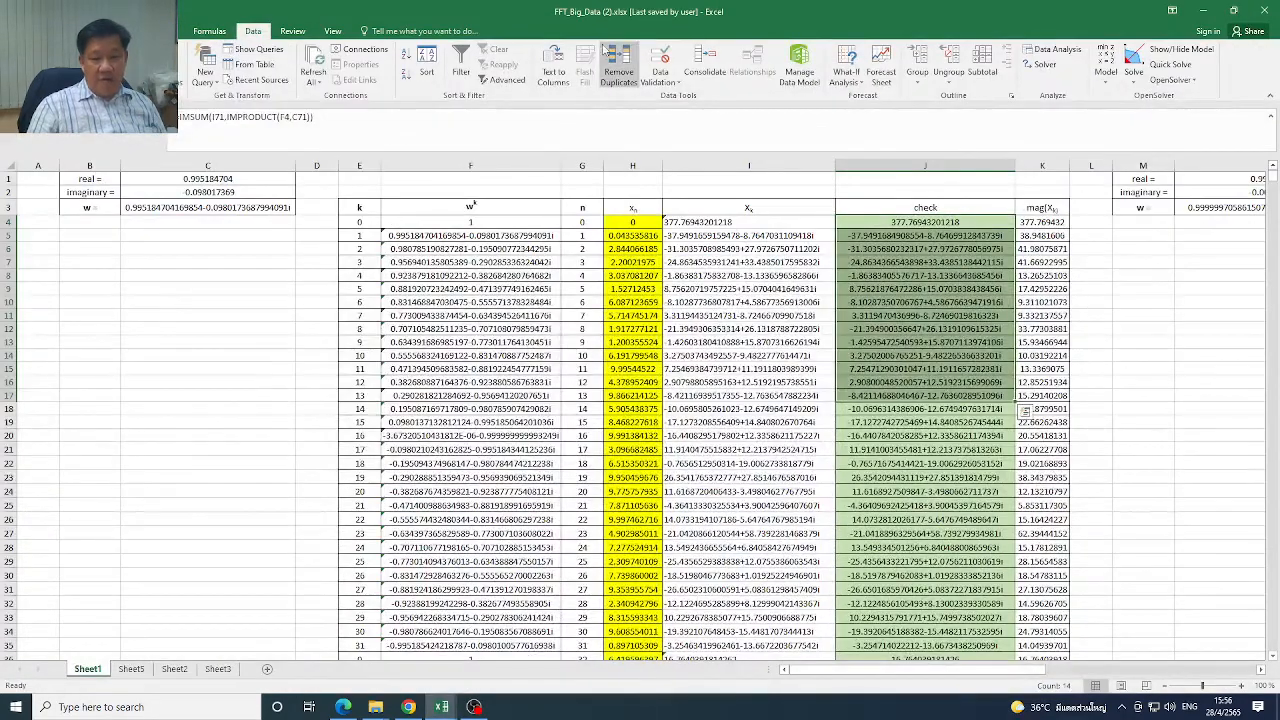
Look through the 64-point table down to the two smaller n, xn and Xk tables starting at row 70
{"action": "left_click", "coordinate": [1273, 656]}
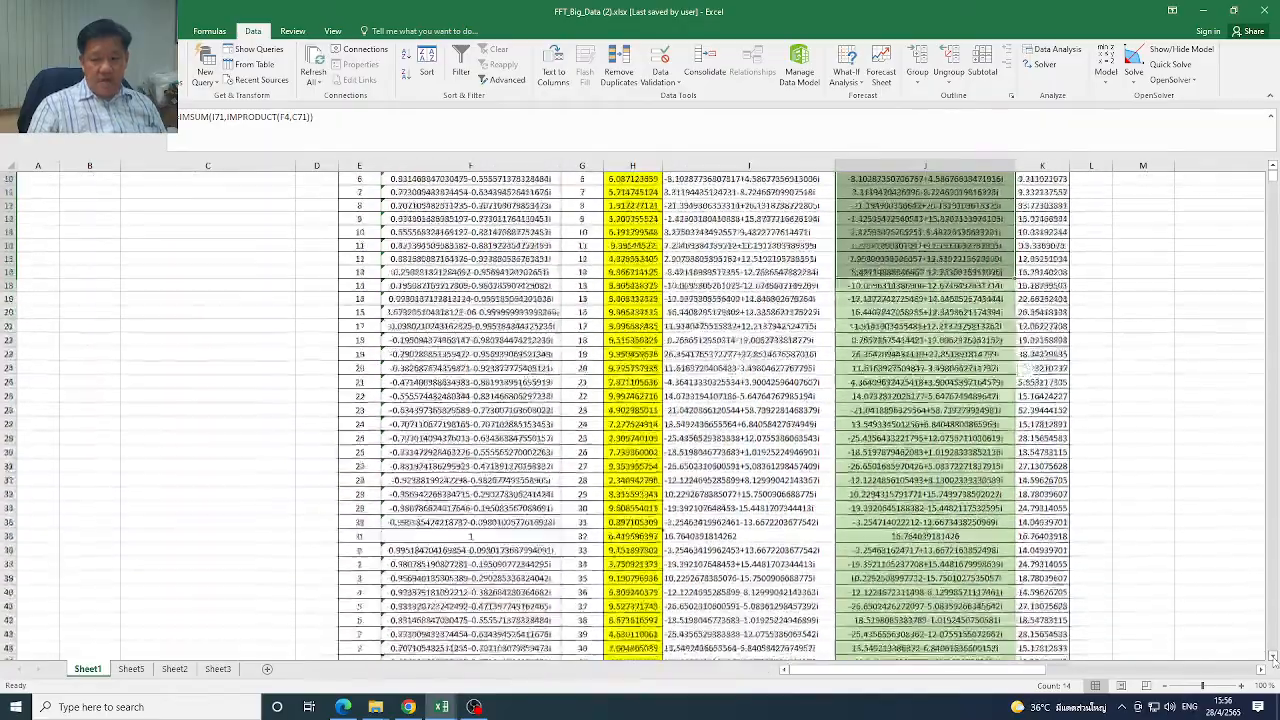
{"action": "left_click", "coordinate": [1273, 656]}
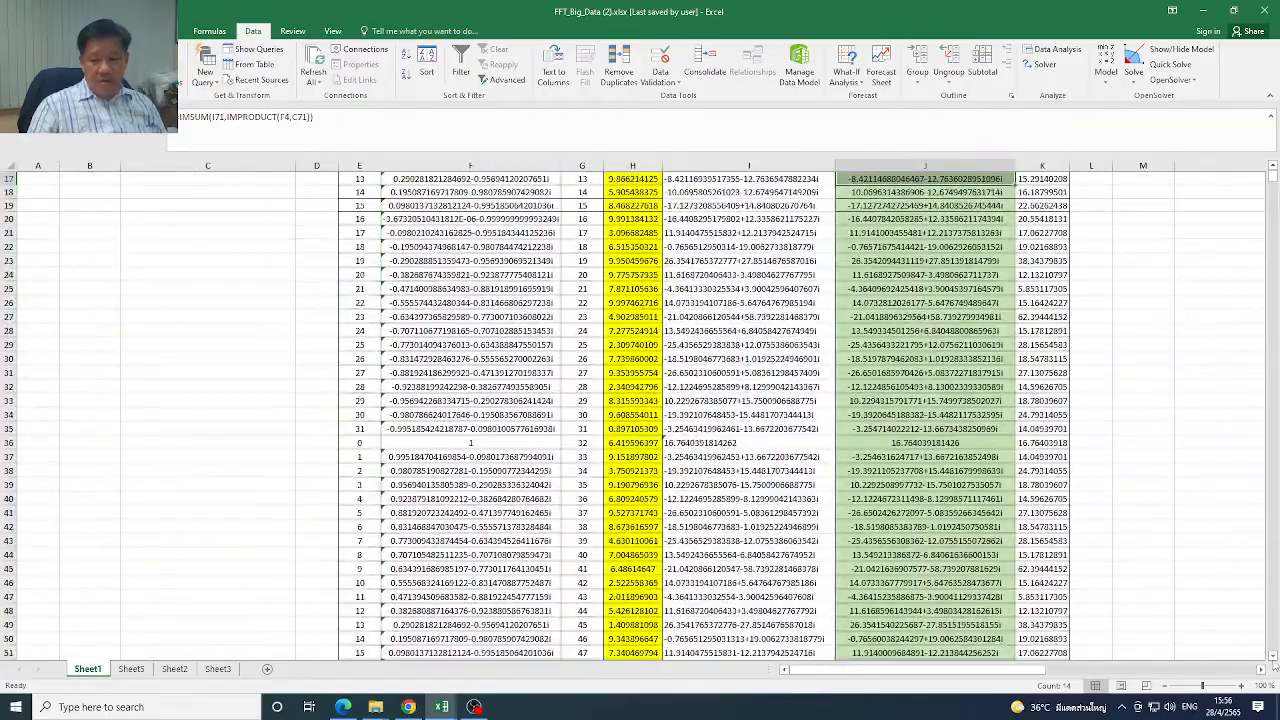
{"action": "left_click", "coordinate": [1273, 656]}
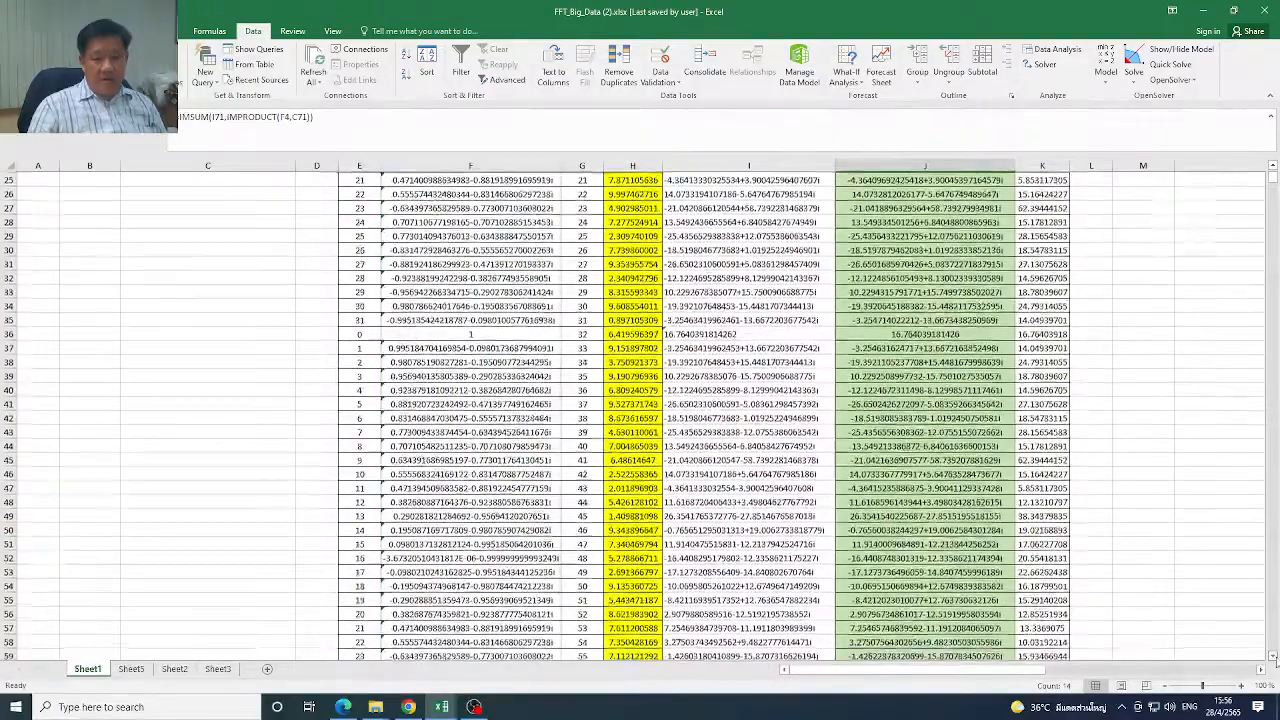
{"action": "left_click", "coordinate": [1273, 656]}
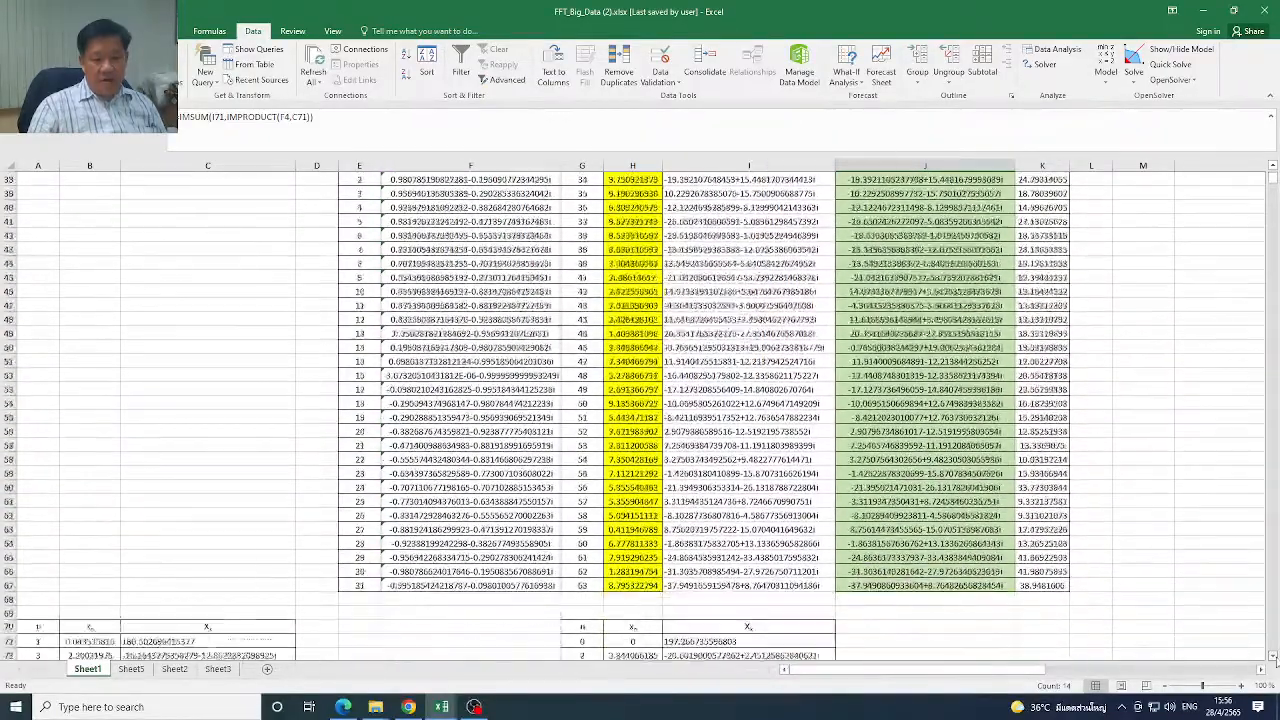
{"action": "left_click", "coordinate": [1273, 656]}
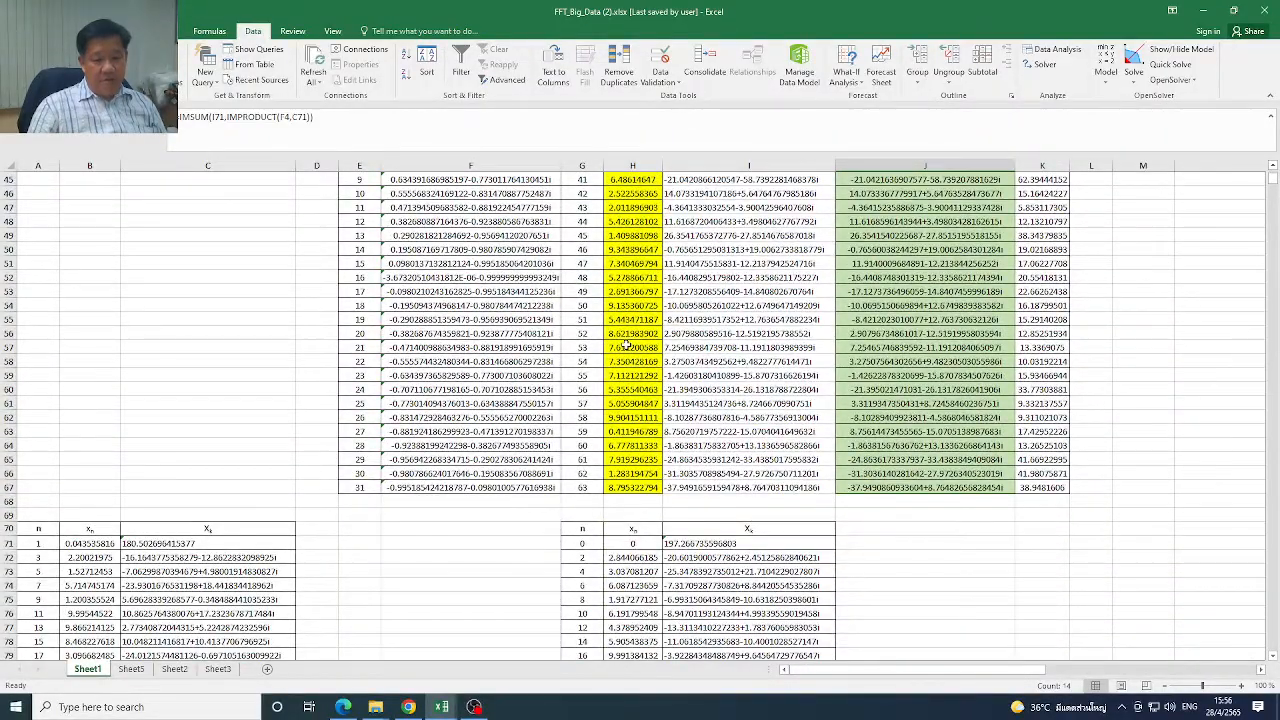
{"action": "left_click_drag", "start_coordinate": [1273, 179], "coordinate": [1272, 172]}
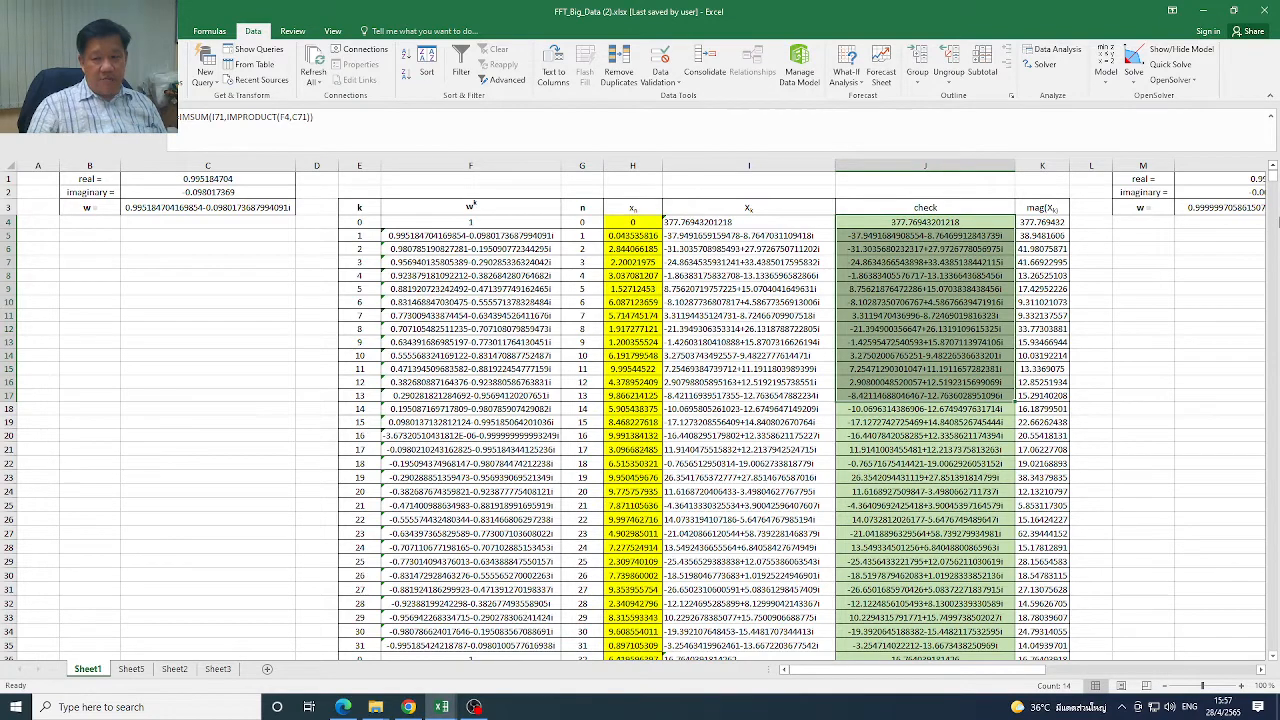
Highlight the source xn data in H4:H67, then review the odd n and xn columns of the table starting at A71
{"action": "left_click_drag", "start_coordinate": [647, 224], "coordinate": [640, 342]}
{"action": "left_click_drag", "start_coordinate": [639, 224], "coordinate": [639, 662]}
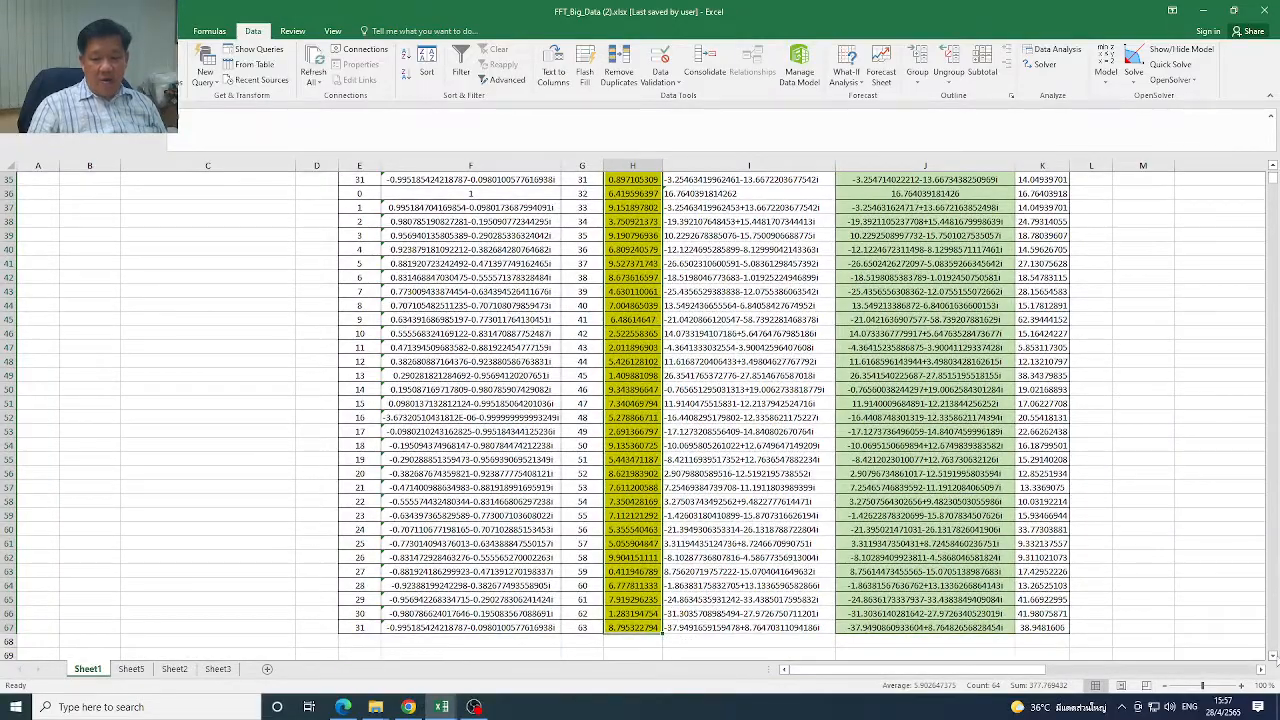
{"action": "left_click", "coordinate": [1274, 656]}
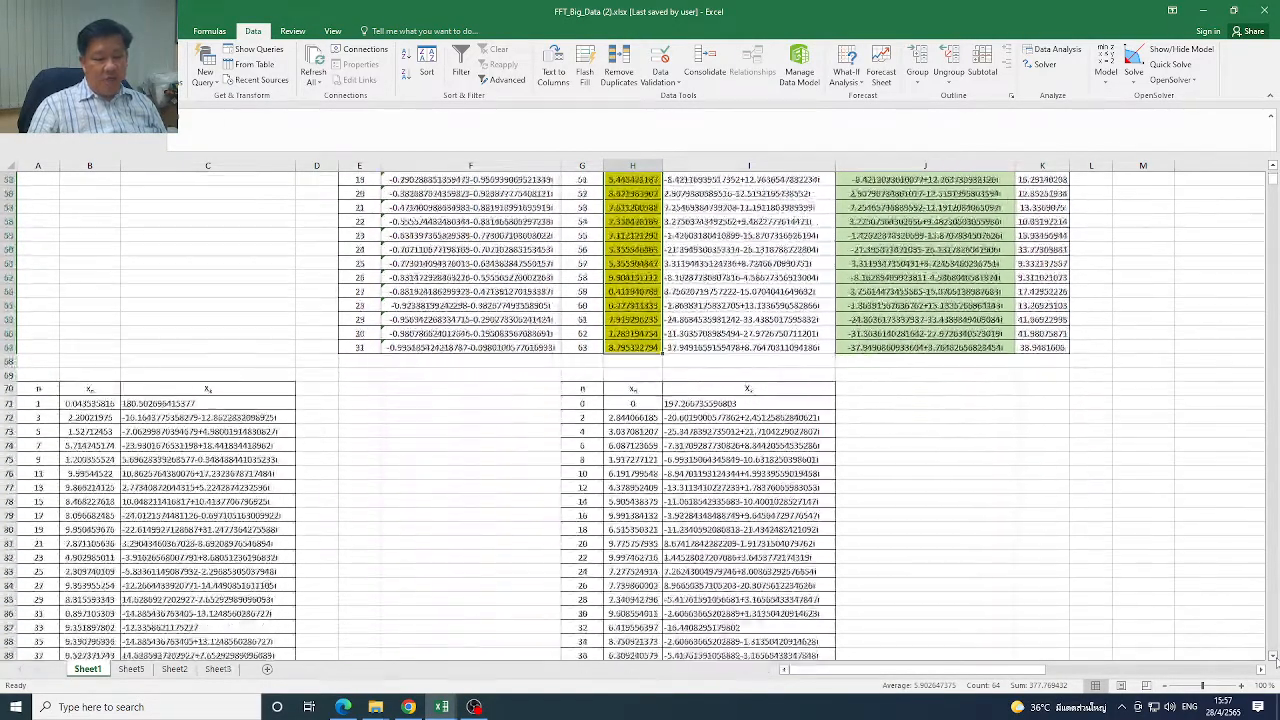
{"action": "left_click_drag", "start_coordinate": [40, 278], "coordinate": [36, 478]}
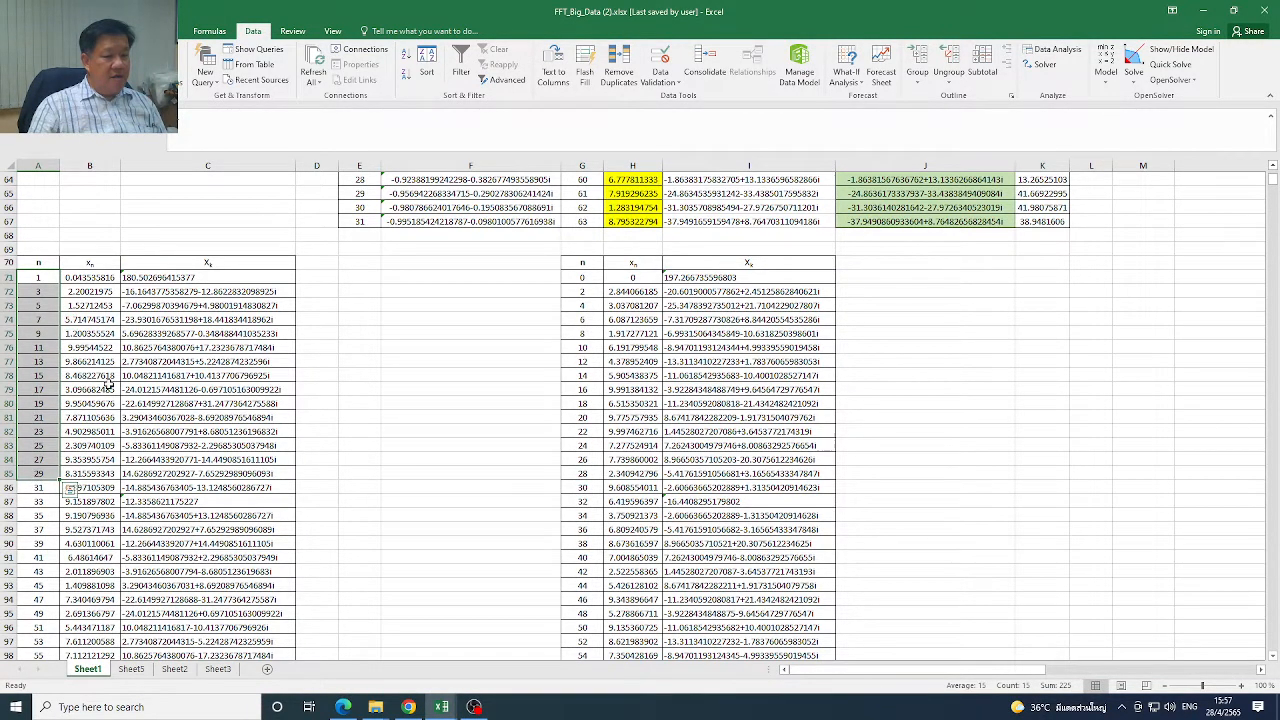
{"action": "left_click_drag", "start_coordinate": [90, 278], "coordinate": [92, 400]}
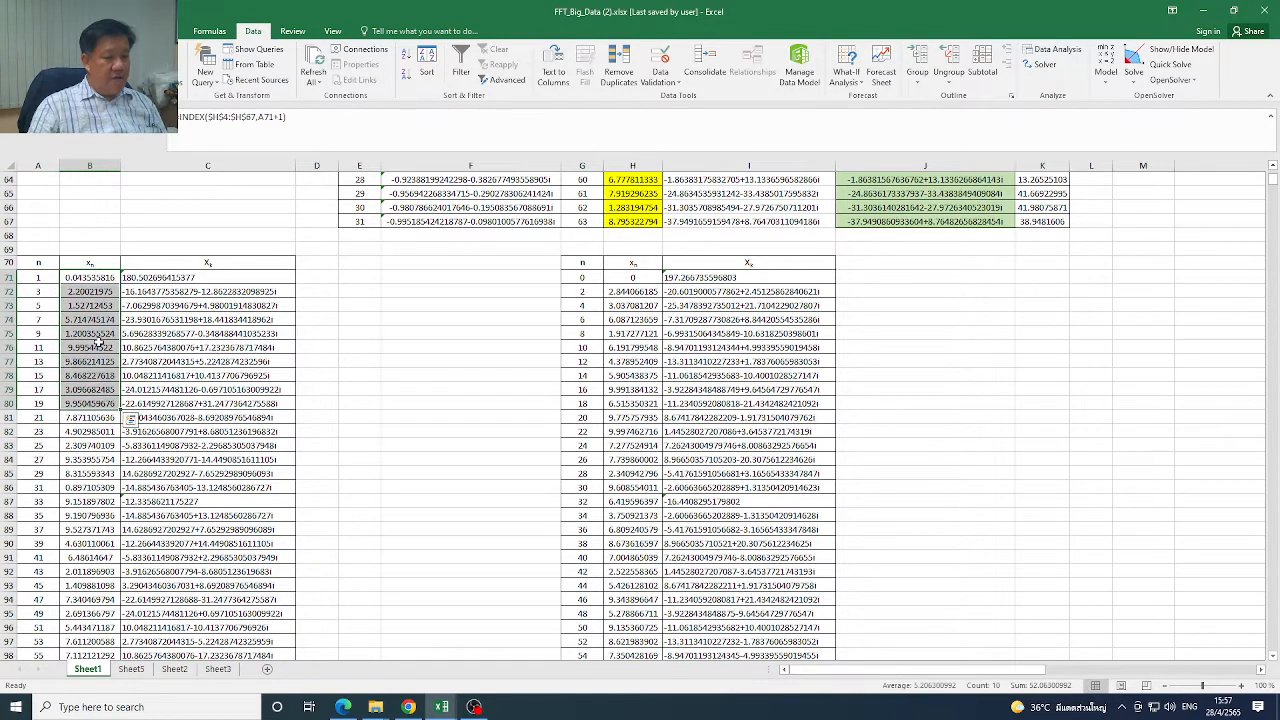
Examine the INDEX formula in B71 and trace its references to the source xn range and A71, leaving the formula as it is
{"action": "double_click", "coordinate": [90, 277]}
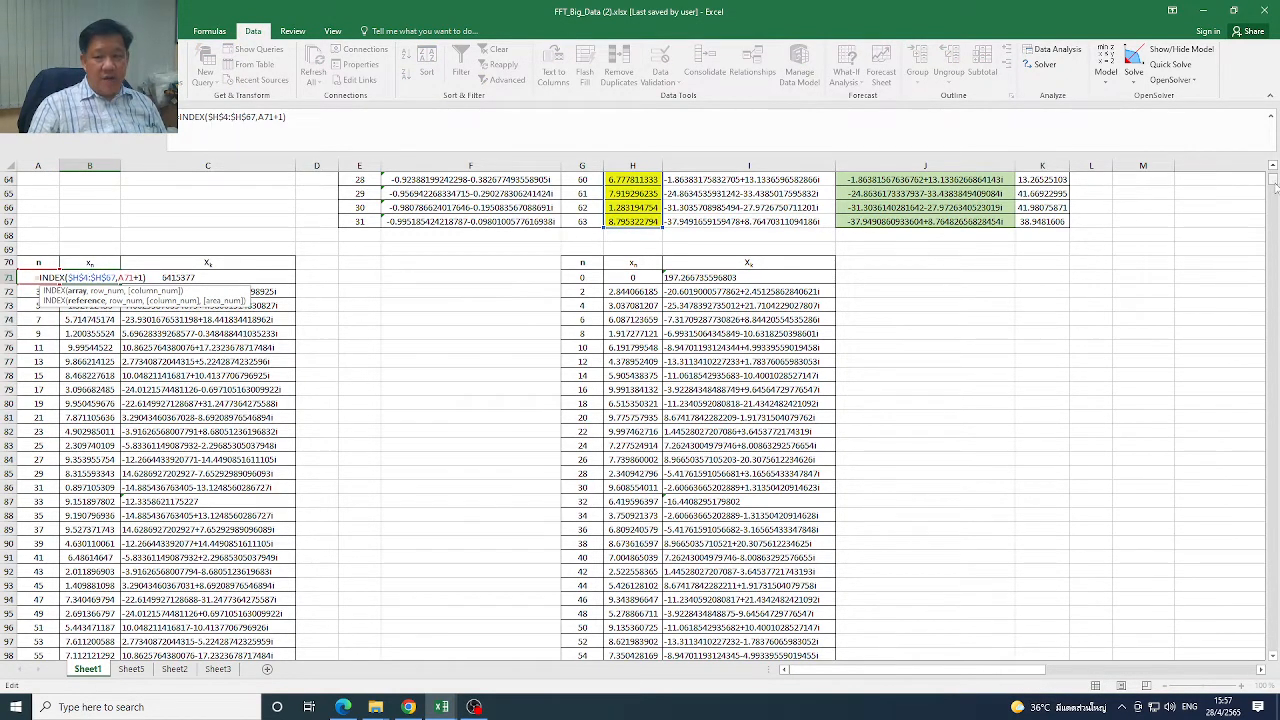
{"action": "left_click_drag", "start_coordinate": [1273, 181], "coordinate": [1273, 172]}
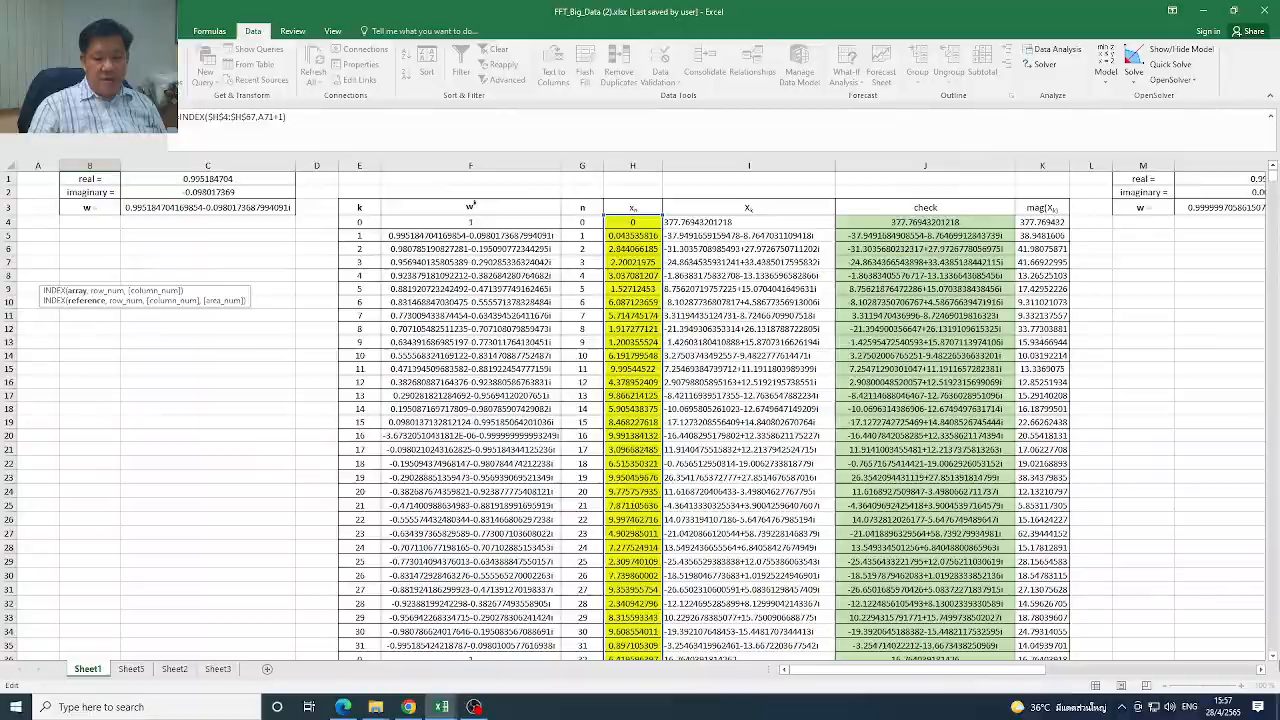
{"action": "left_click", "coordinate": [1273, 657]}
{"action": "left_click_drag", "start_coordinate": [1273, 657], "coordinate": [1274, 659]}
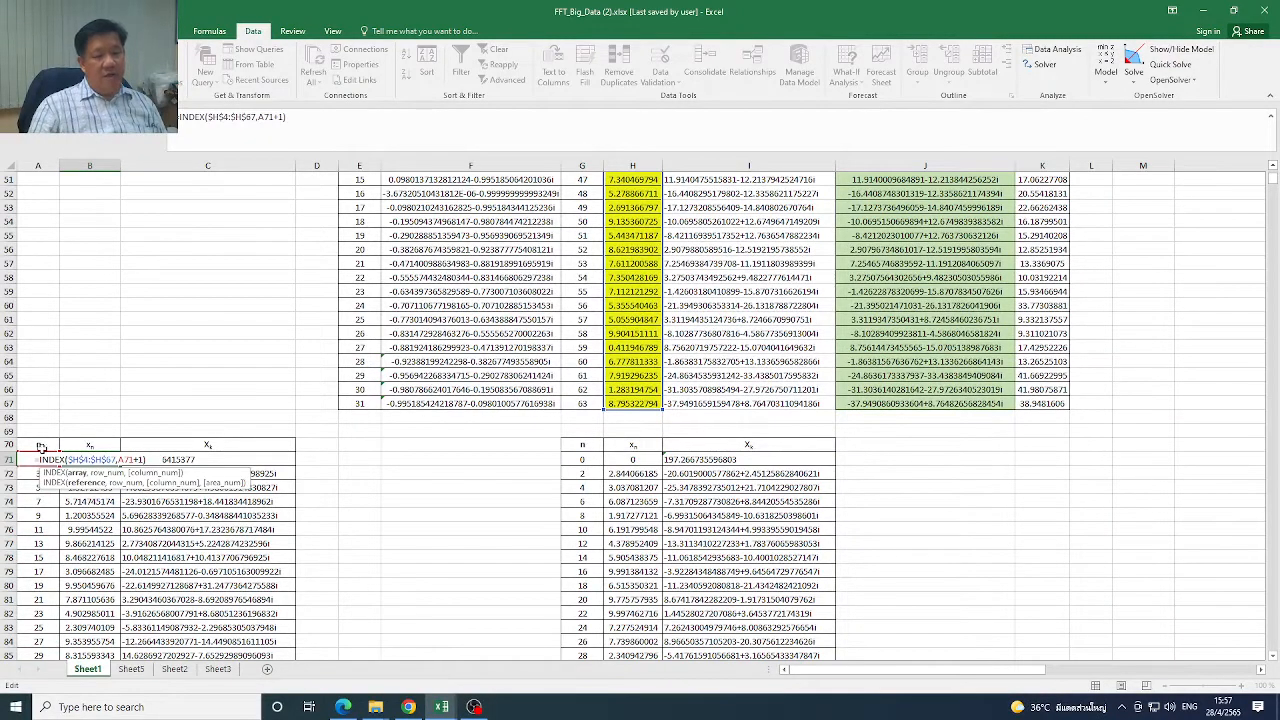
{"action": "key", "text": "ctrl+Return"}
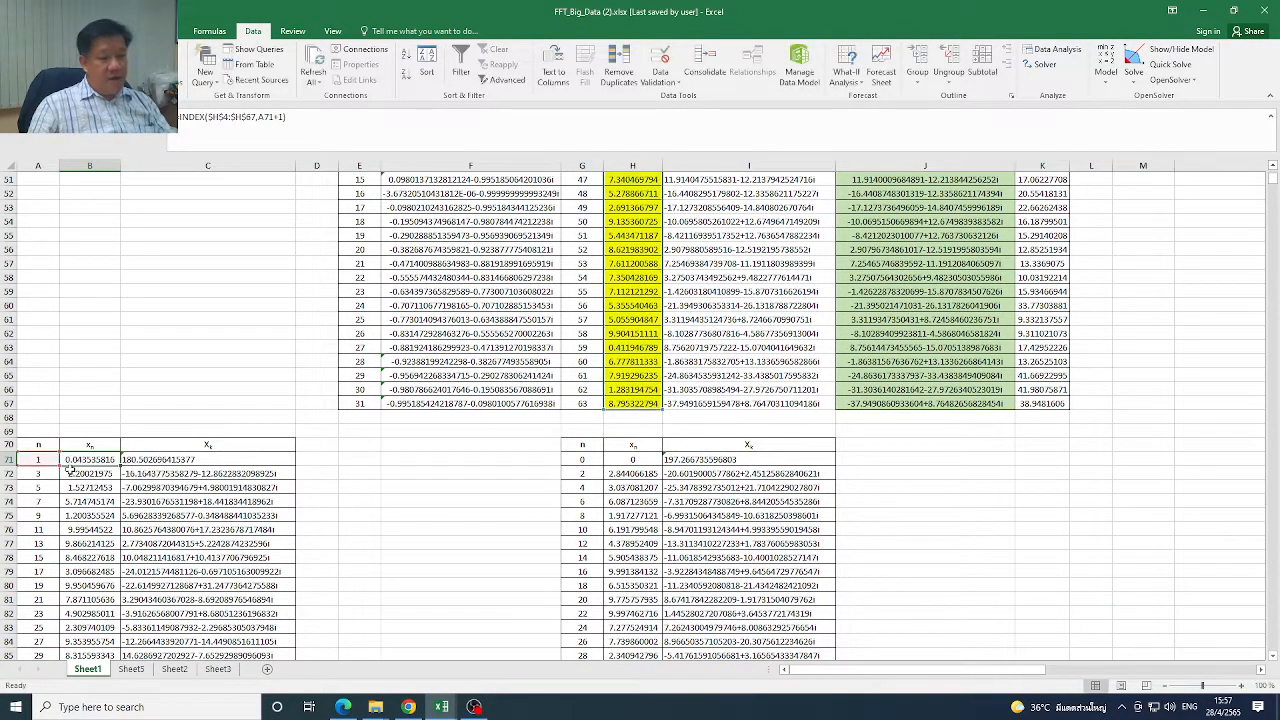
Compare the first odd-n entries in A71:B75 with the matching source xn values in H5, H7 and H9
{"action": "left_click_drag", "start_coordinate": [36, 459], "coordinate": [40, 530]}
{"action": "left_click_drag", "start_coordinate": [90, 461], "coordinate": [90, 515]}
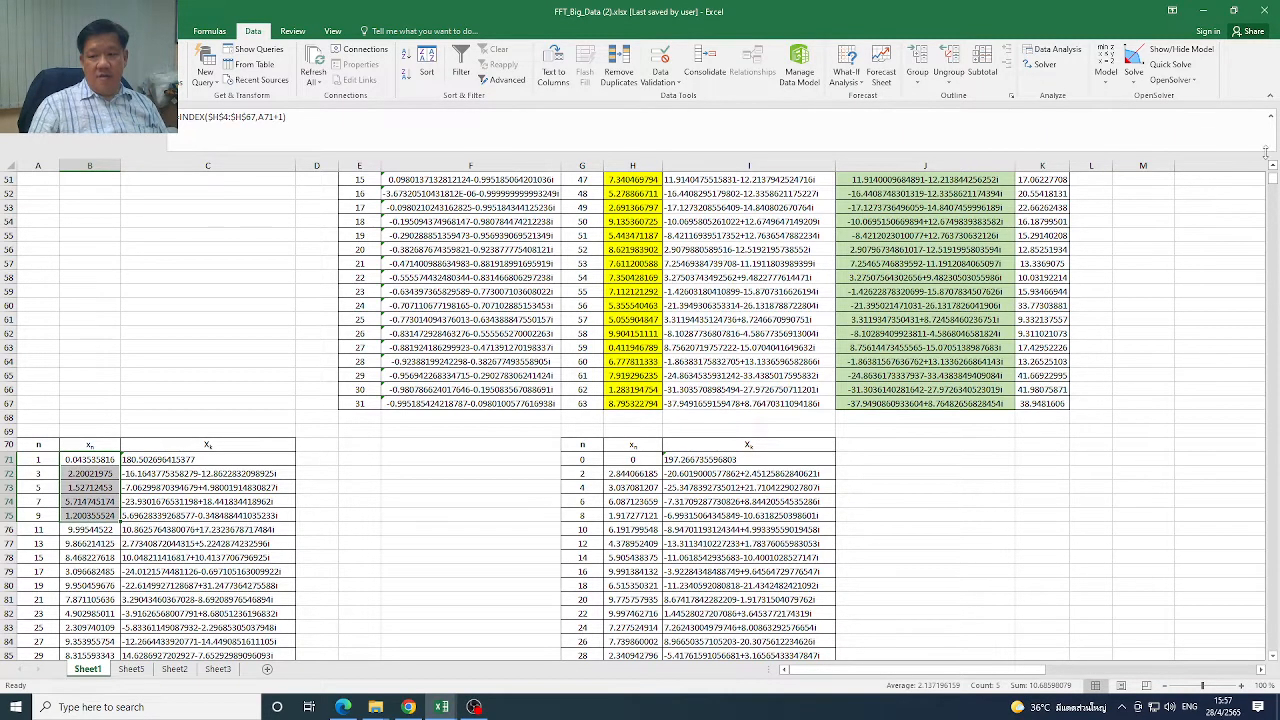
{"action": "left_click_drag", "start_coordinate": [1274, 183], "coordinate": [1274, 168]}
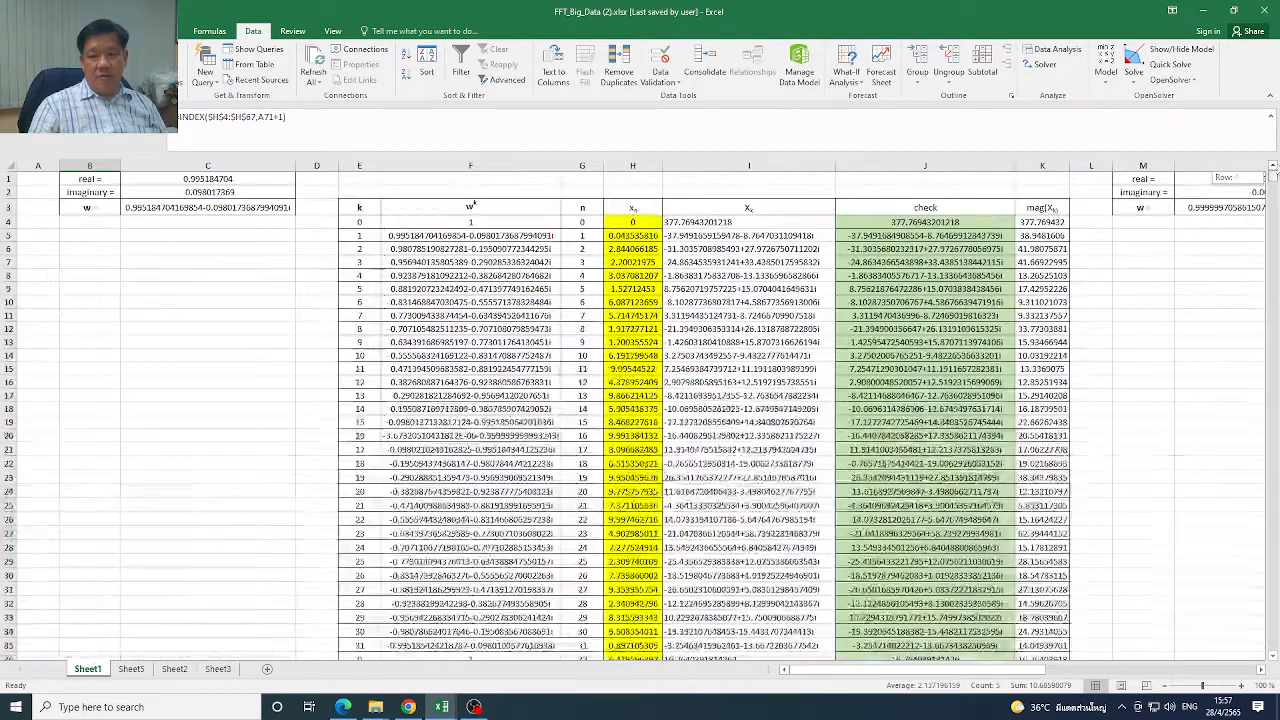
{"action": "left_click", "coordinate": [650, 234]}
{"action": "left_click", "coordinate": [647, 261]}
{"action": "left_click", "coordinate": [647, 239]}
{"action": "left_click", "coordinate": [642, 262]}
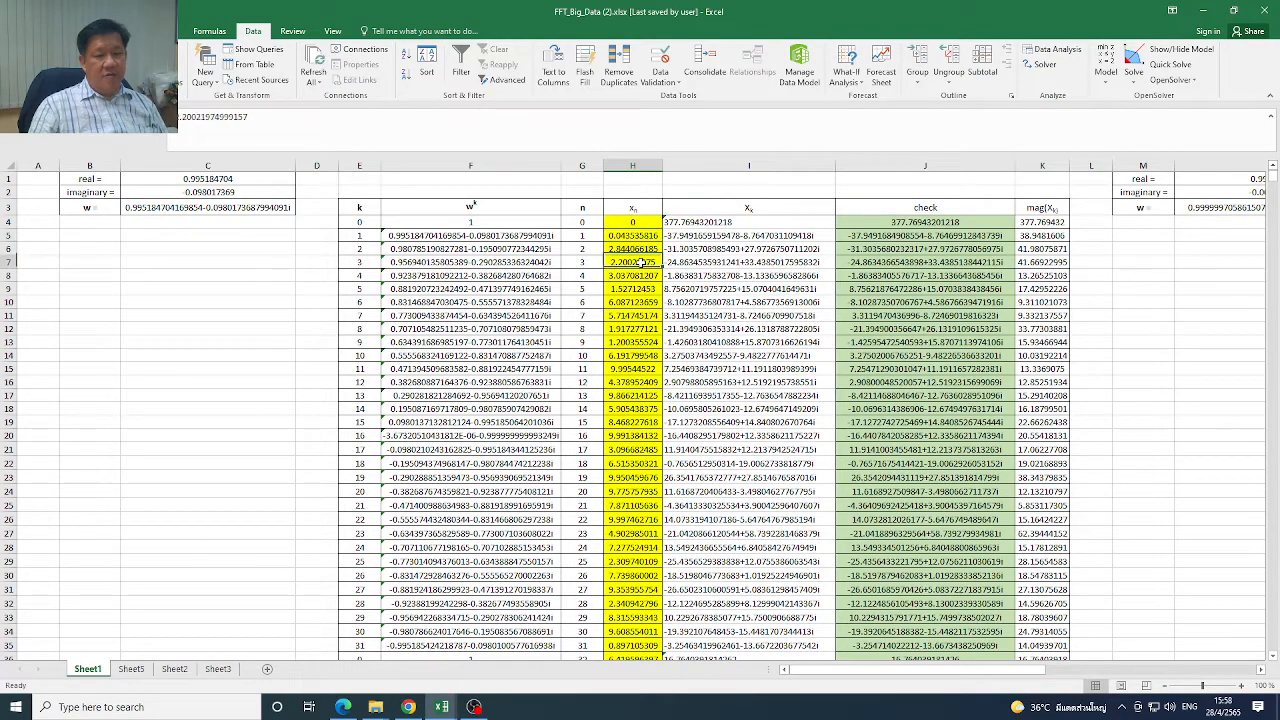
{"action": "left_click", "coordinate": [641, 289]}
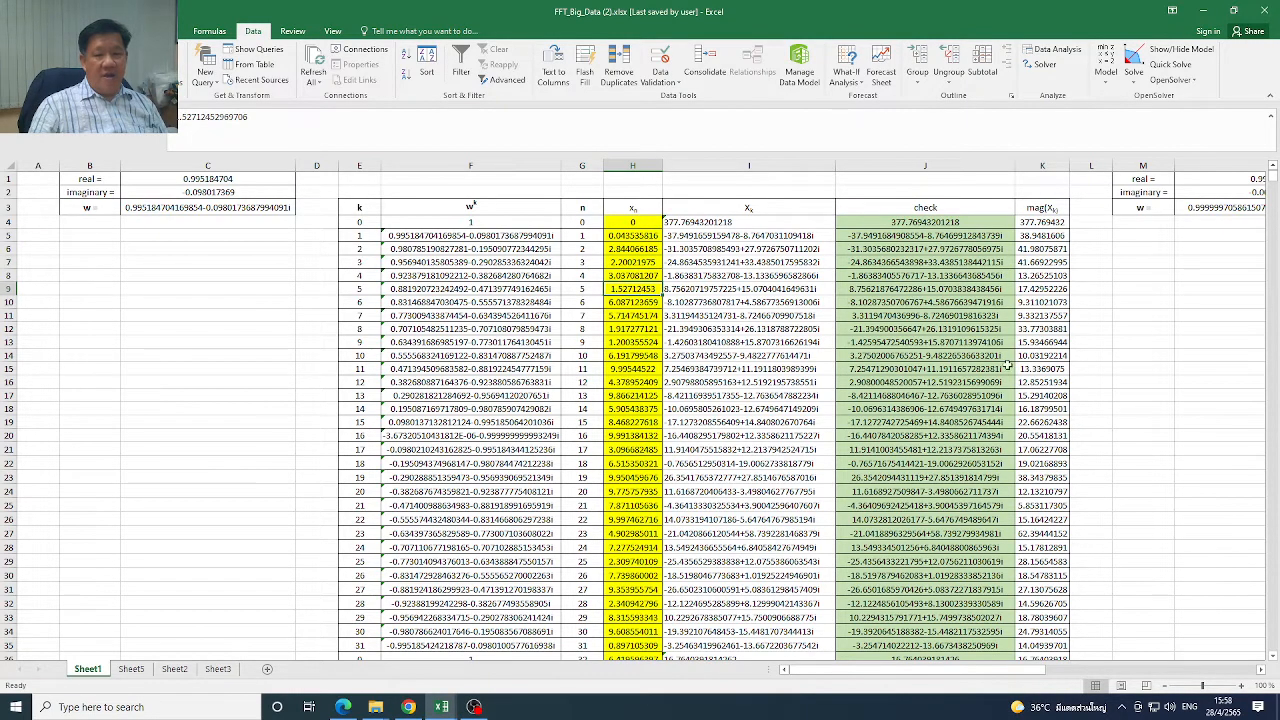
Check the n cells A71 to A73 and the extracted xn values in B71:B75 of the odd-index table
{"action": "left_click", "coordinate": [1273, 657]}
{"action": "left_click_drag", "start_coordinate": [1273, 657], "coordinate": [1273, 657]}
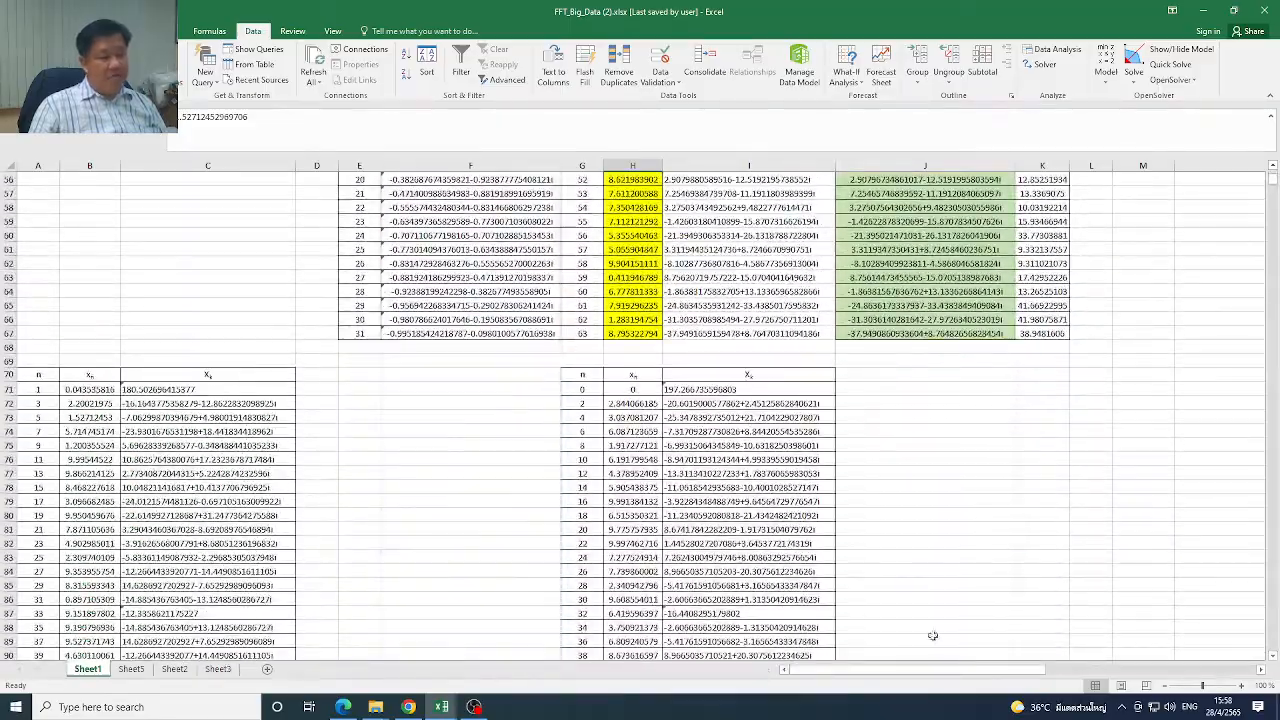
{"action": "left_click", "coordinate": [51, 392]}
{"action": "left_click", "coordinate": [41, 399]}
{"action": "left_click", "coordinate": [46, 417]}
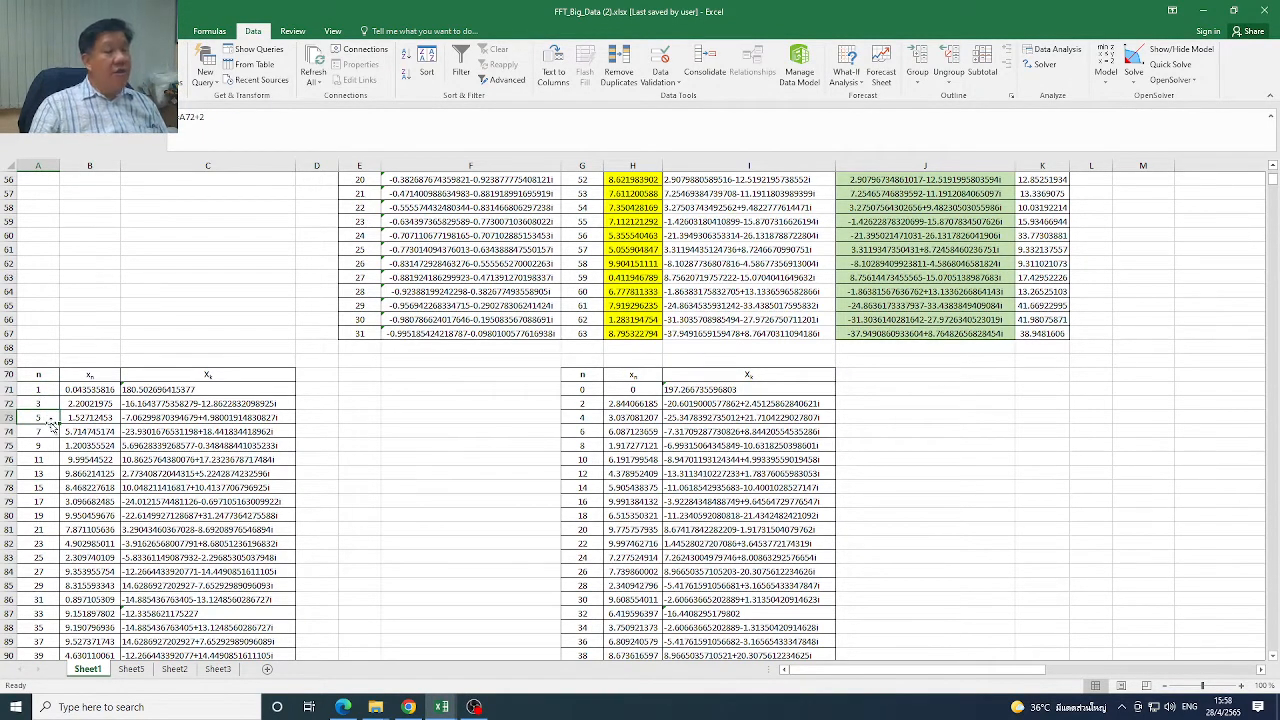
{"action": "left_click_drag", "start_coordinate": [92, 390], "coordinate": [93, 452]}
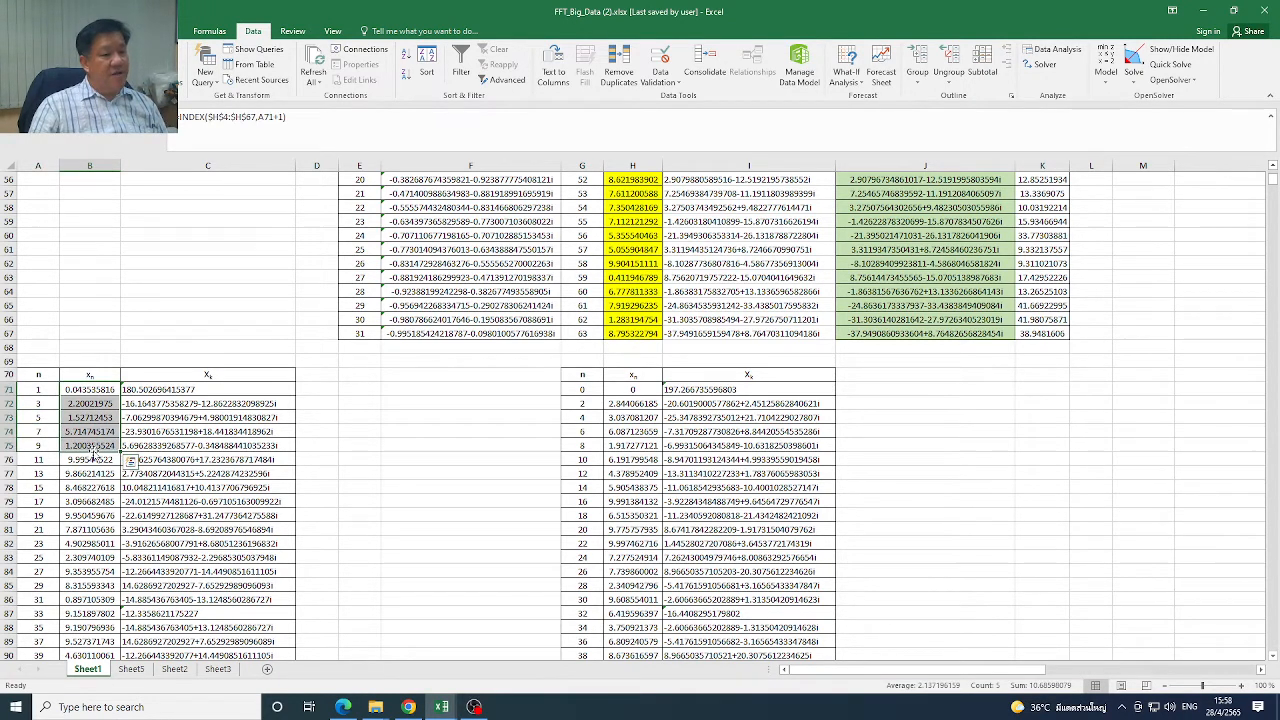
Examine the source table's n and xn columns, matching n = 1 and n = 3 with their xn values in column H
{"action": "scroll", "coordinate": [1275, 190], "scroll_direction": "up", "scroll_amount": 18}
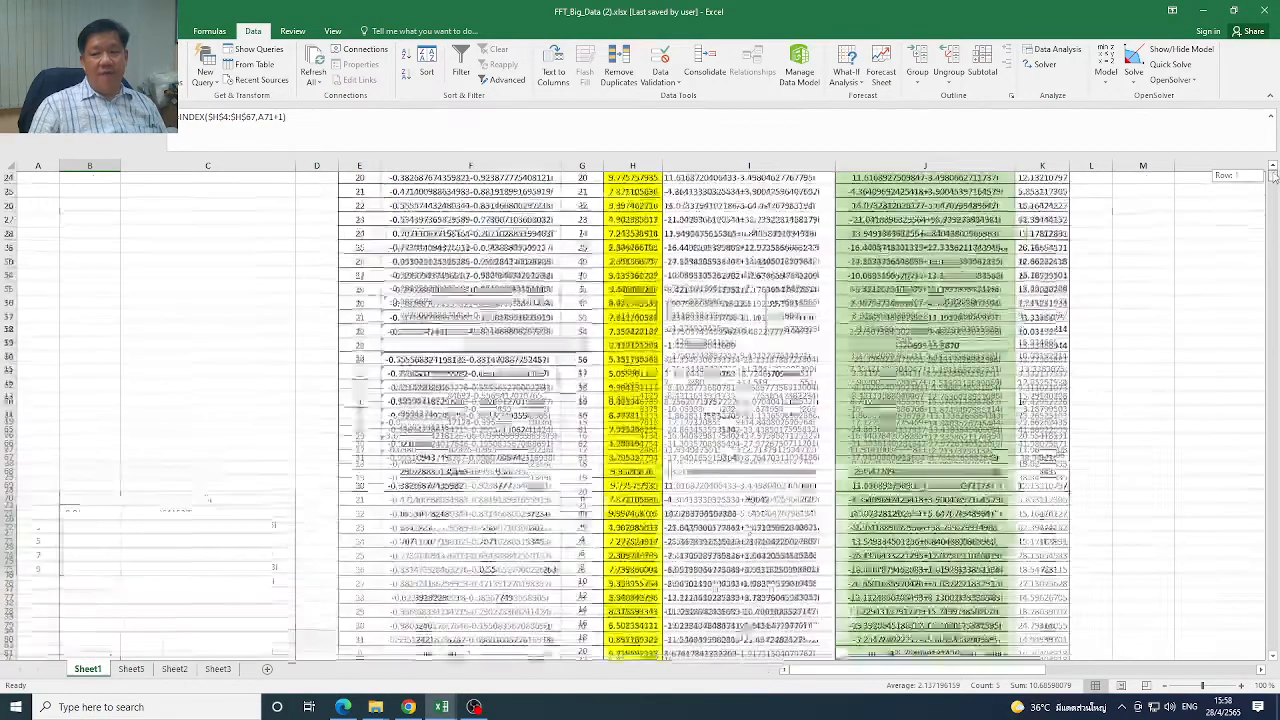
{"action": "left_click", "coordinate": [584, 223]}
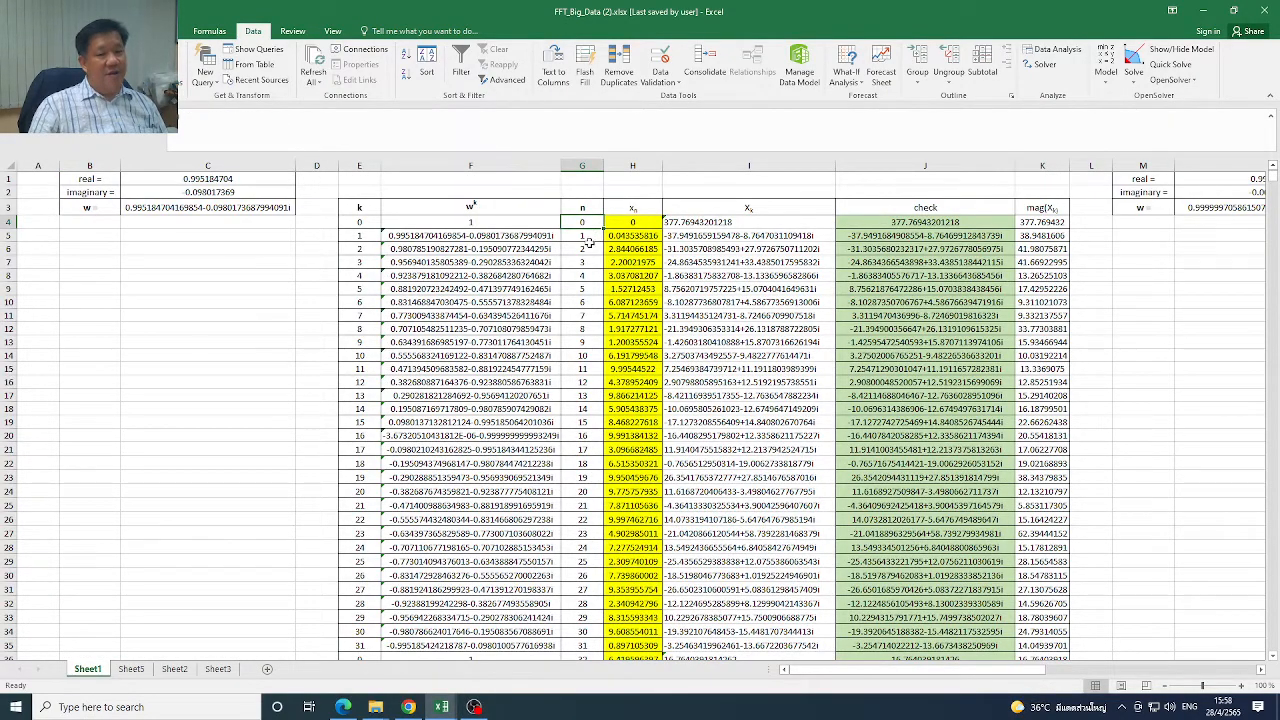
{"action": "left_click", "coordinate": [591, 240]}
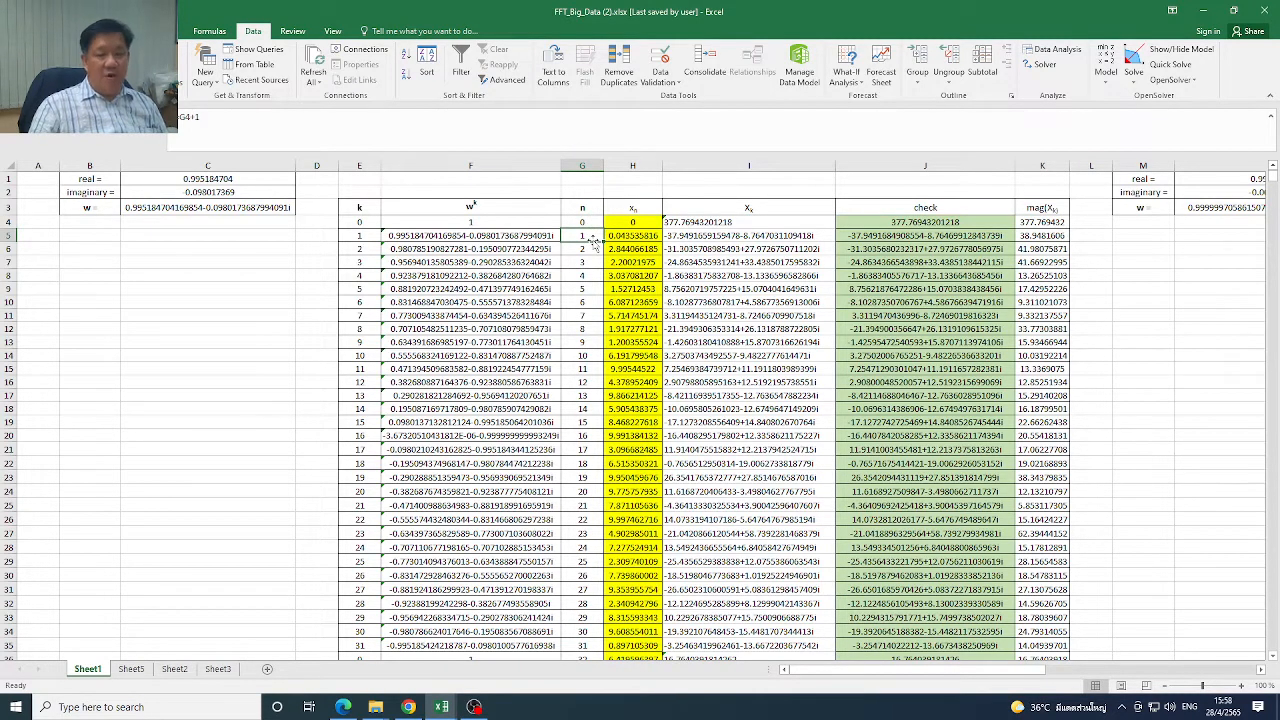
{"action": "left_click_drag", "start_coordinate": [643, 221], "coordinate": [660, 428]}
{"action": "left_click", "coordinate": [580, 240]}
{"action": "left_click", "coordinate": [630, 236]}
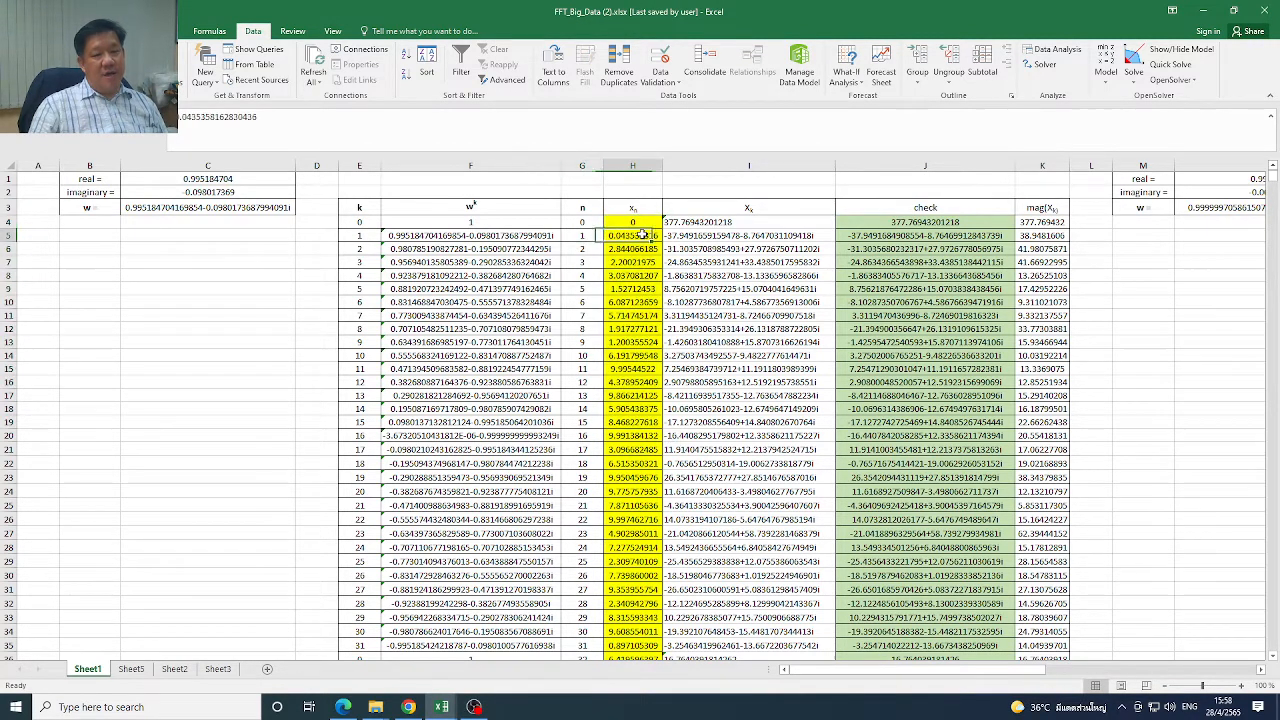
{"action": "left_click", "coordinate": [588, 238]}
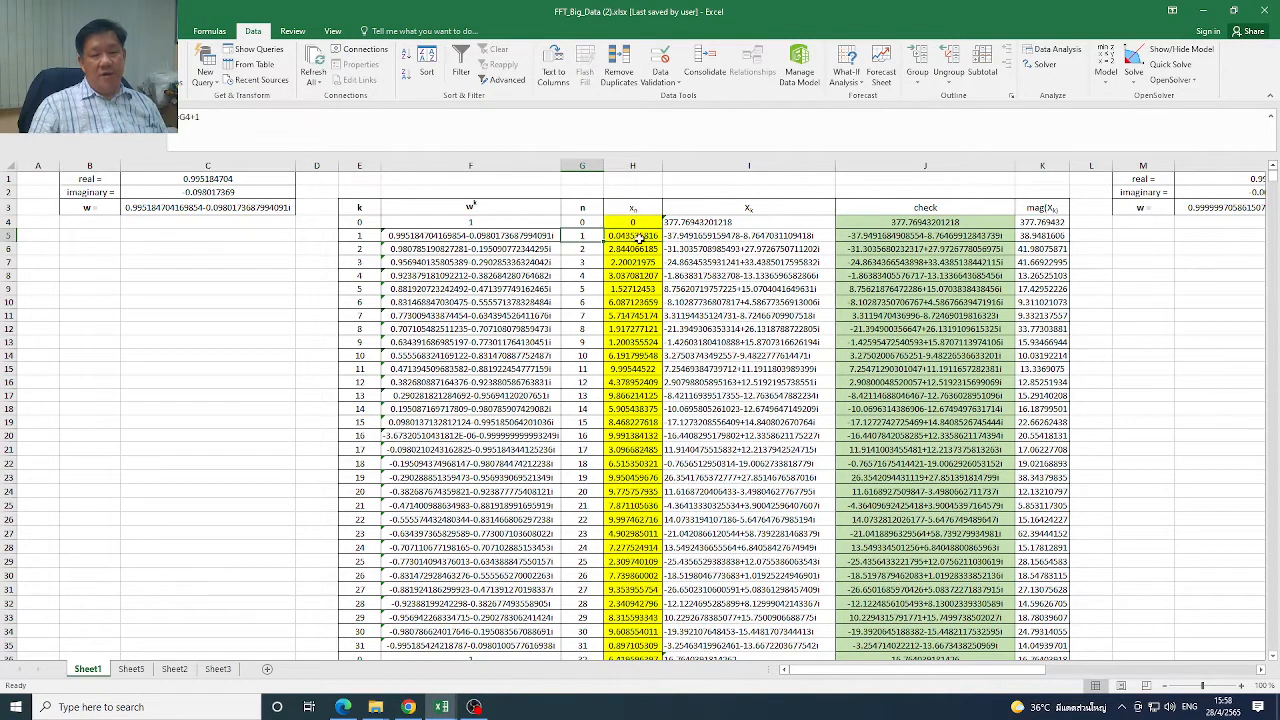
{"action": "left_click", "coordinate": [637, 239]}
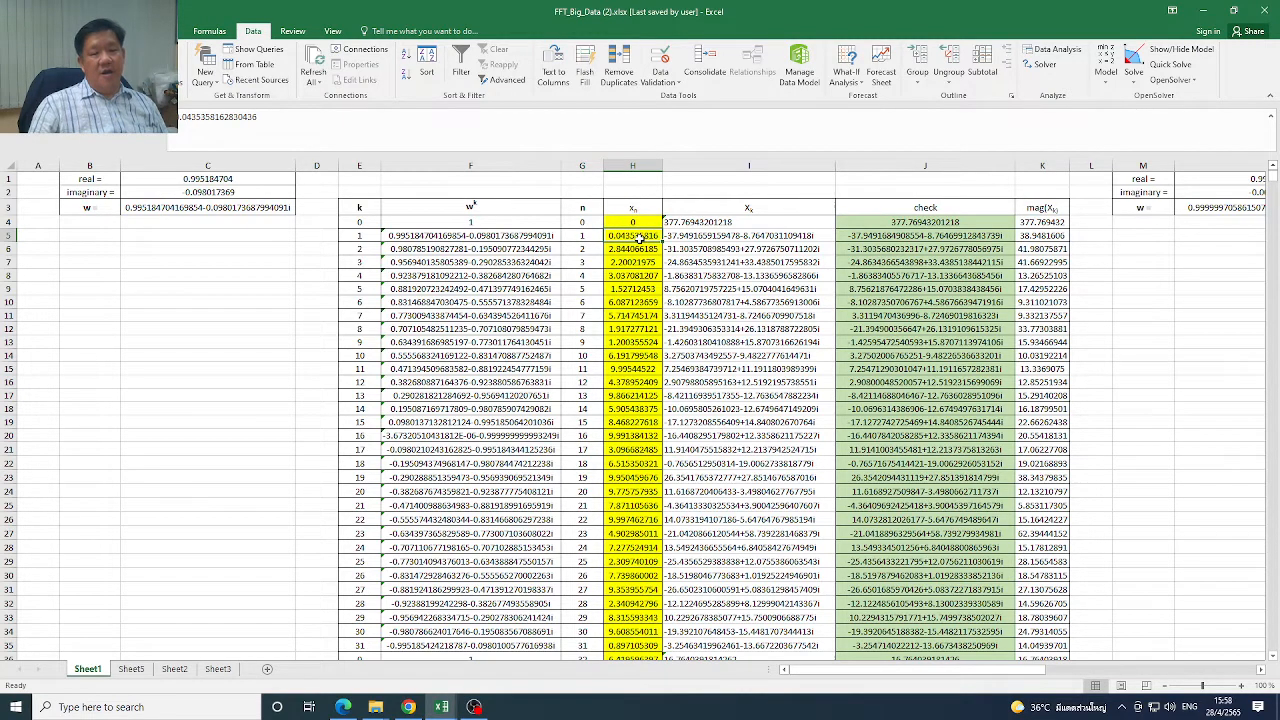
{"action": "left_click", "coordinate": [595, 264]}
{"action": "left_click", "coordinate": [632, 262]}
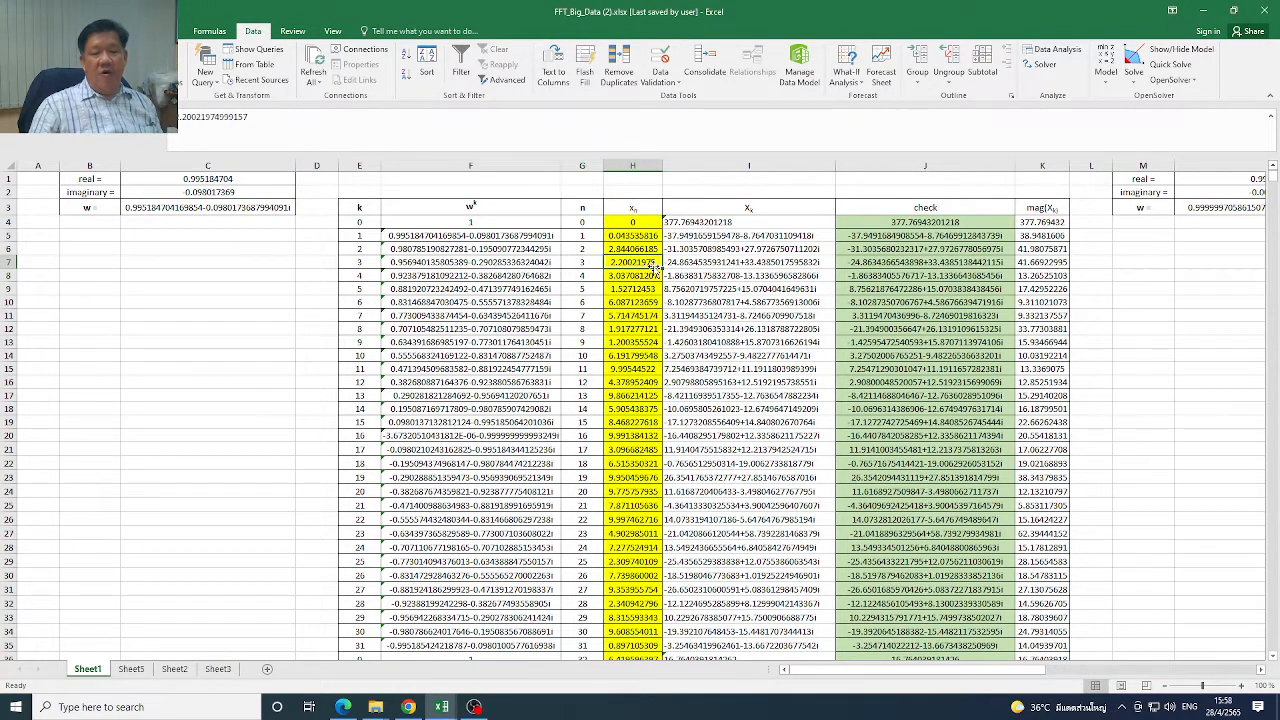
{"action": "key", "text": "Up"}
{"action": "key", "text": "Up"}
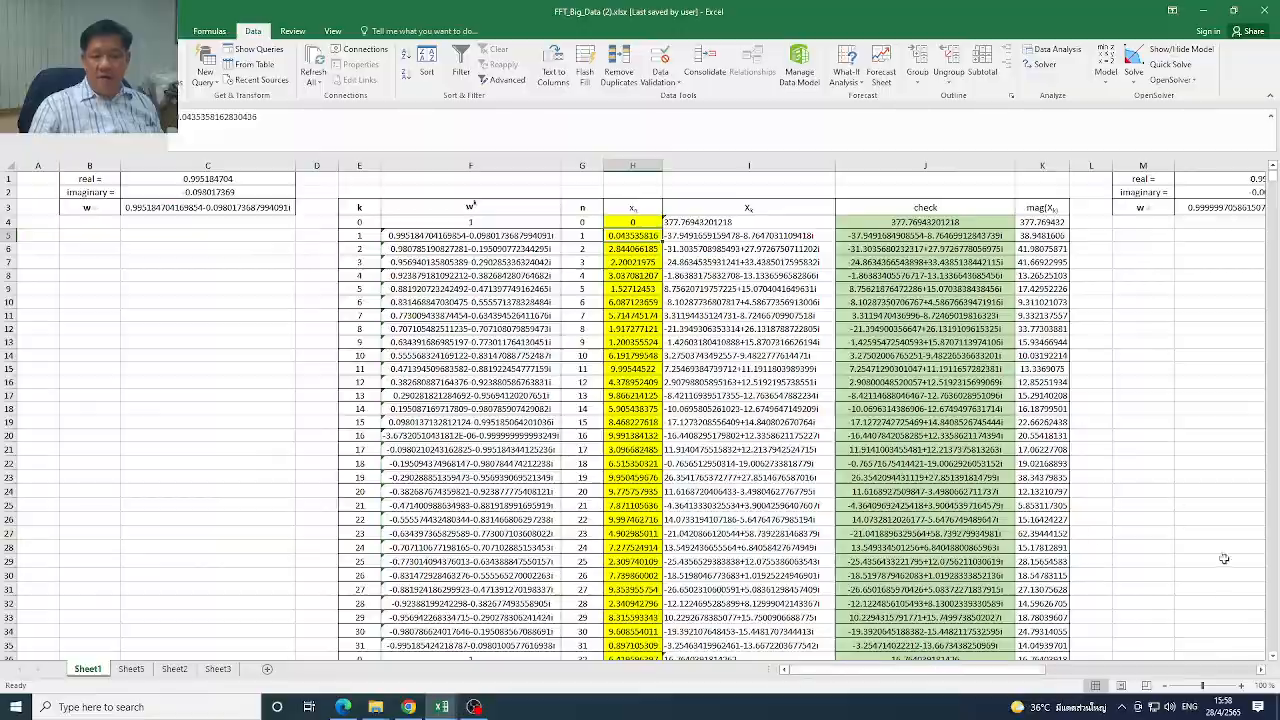
Inspect the xn INDEX formulas in B71, B72 and B73 of the odd-index table
{"action": "scroll", "coordinate": [1275, 665], "scroll_direction": "down", "scroll_amount": 9}
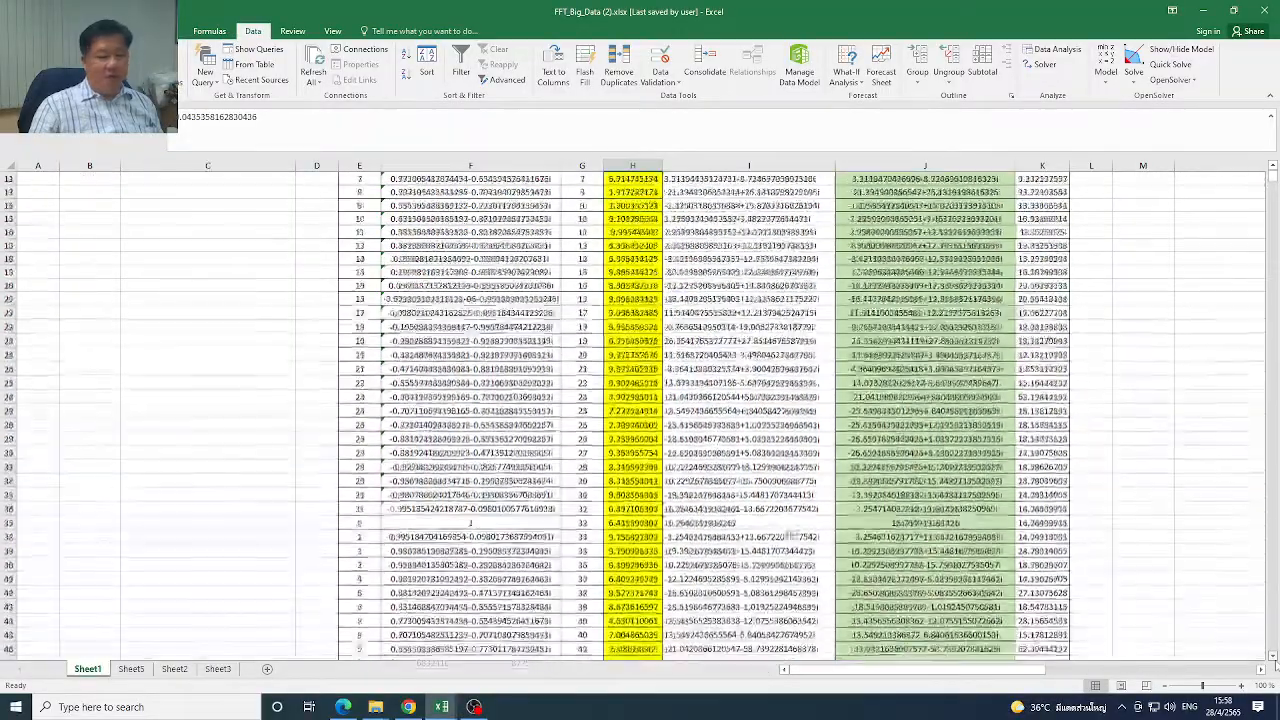
{"action": "scroll", "coordinate": [1275, 665], "scroll_direction": "down", "scroll_amount": 11}
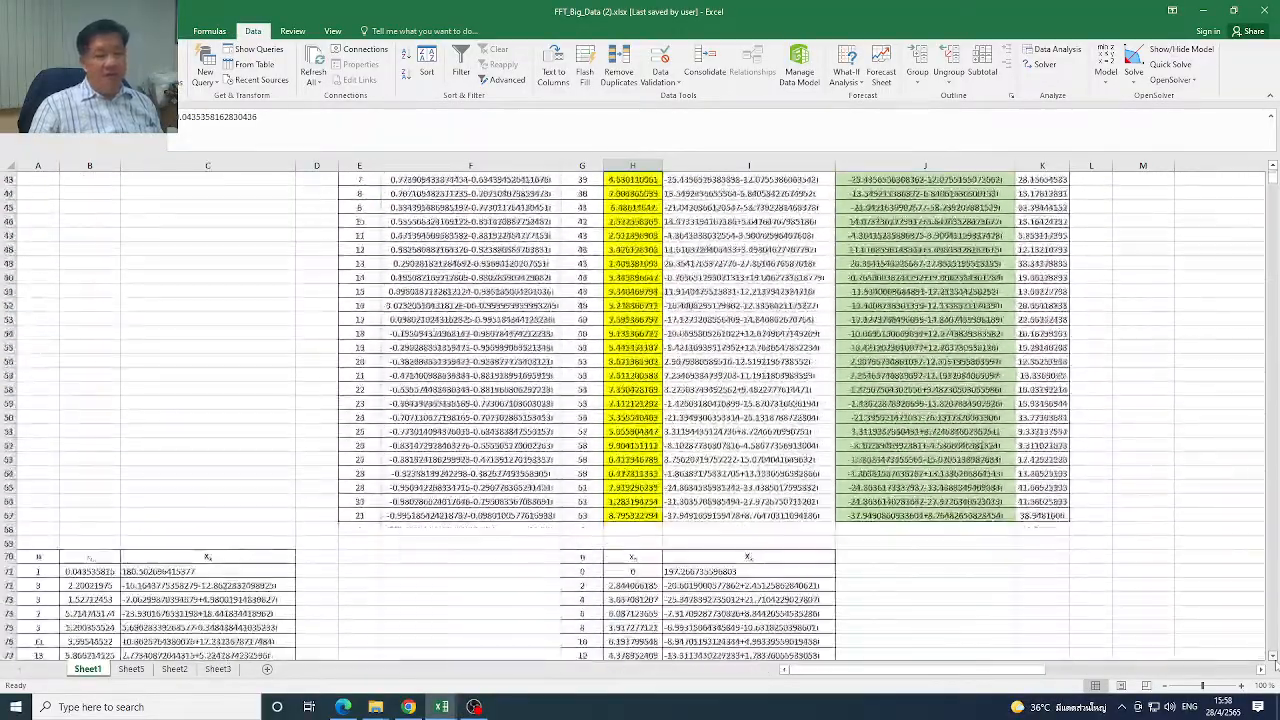
{"action": "scroll", "coordinate": [1275, 665], "scroll_direction": "down", "scroll_amount": 1}
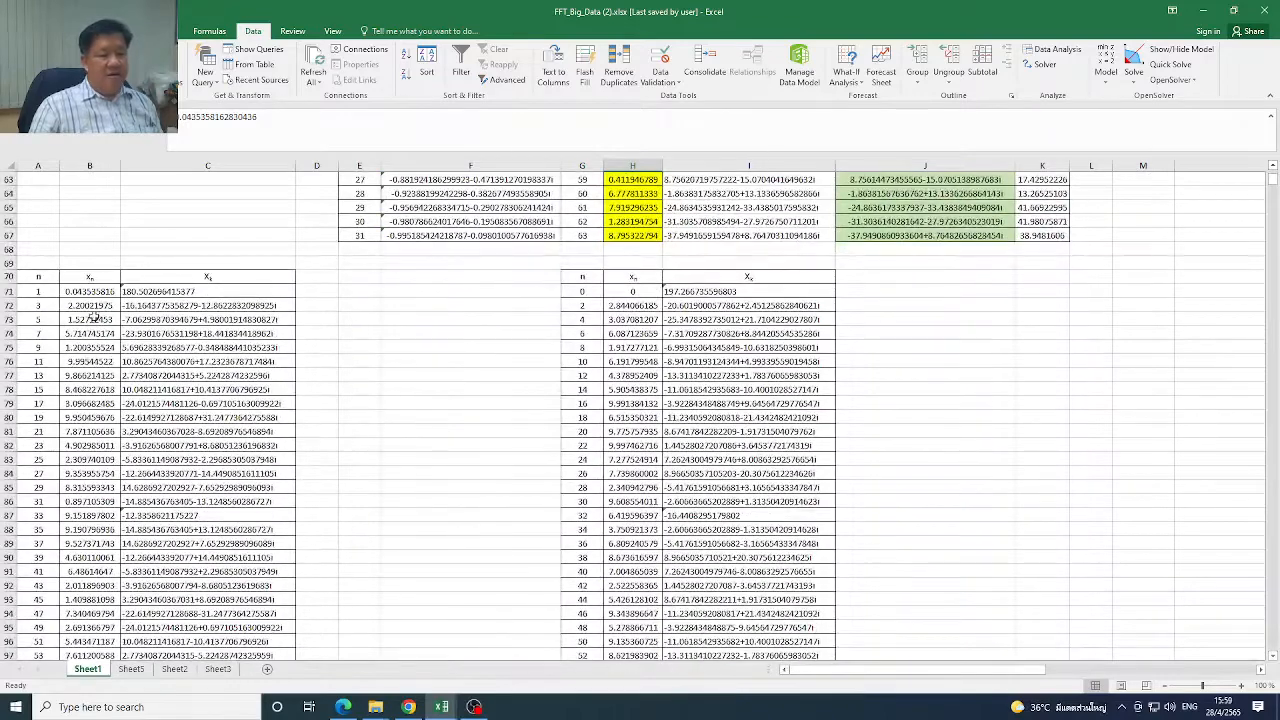
{"action": "left_click", "coordinate": [96, 294]}
{"action": "left_click", "coordinate": [98, 305]}
{"action": "left_click", "coordinate": [97, 321]}
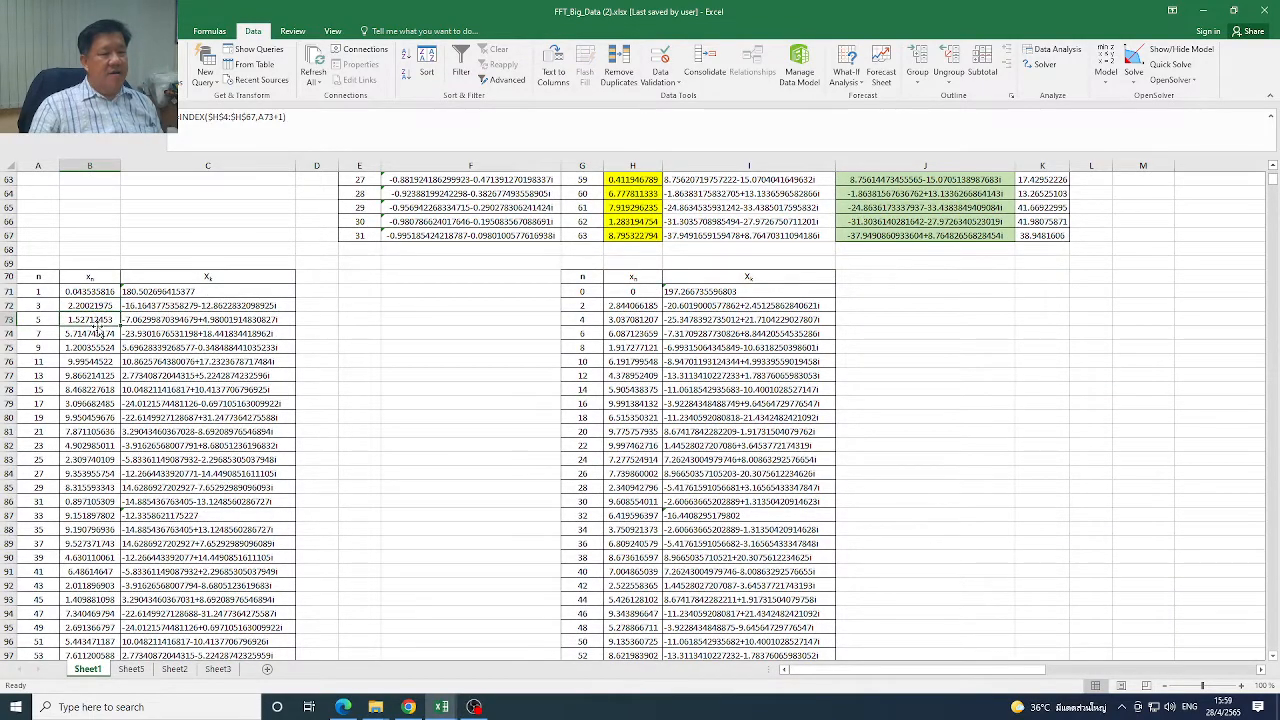
Review the even-index table's n values in G71:G77 and its extracted xn values in H71:H76
{"action": "left_click_drag", "start_coordinate": [590, 292], "coordinate": [598, 347]}
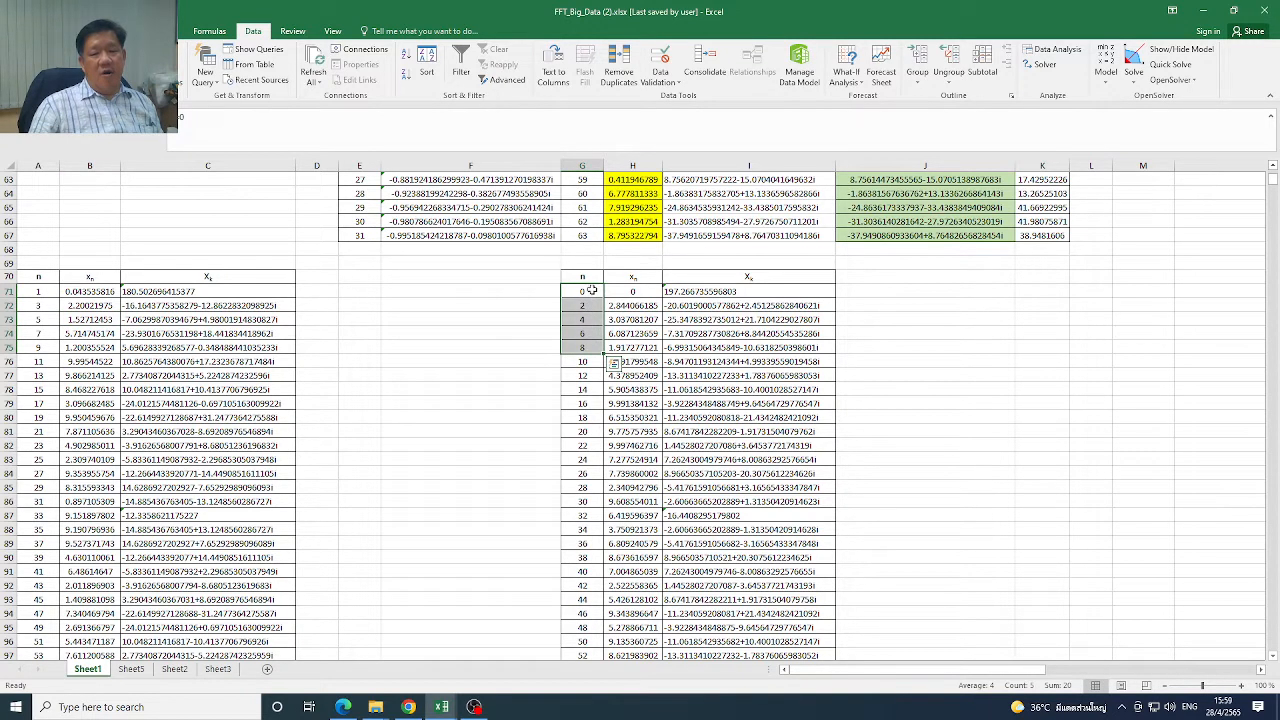
{"action": "left_click_drag", "start_coordinate": [645, 292], "coordinate": [650, 364]}
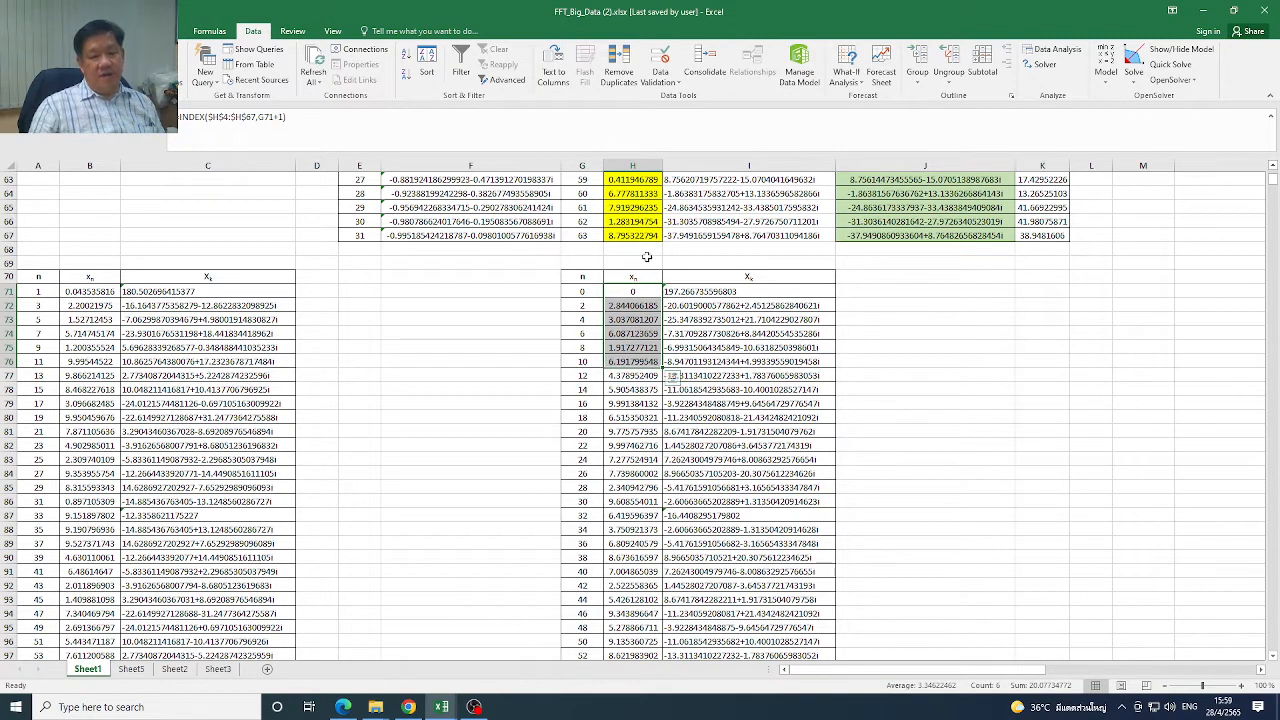
{"action": "left_click_drag", "start_coordinate": [577, 291], "coordinate": [582, 380]}
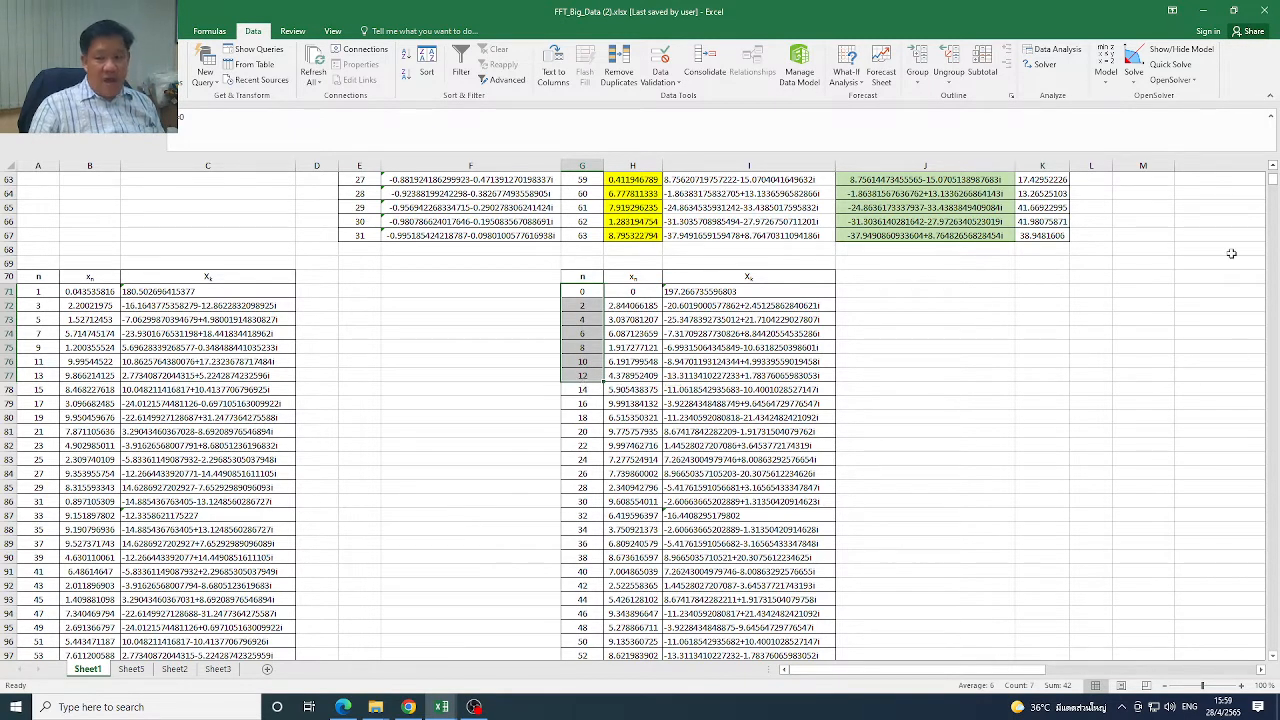
Inspect the even-index table's n values and the xn INDEX formulas in H71, H72 and H73
{"action": "left_click_drag", "start_coordinate": [588, 293], "coordinate": [586, 334]}
{"action": "left_click_drag", "start_coordinate": [631, 291], "coordinate": [645, 369]}
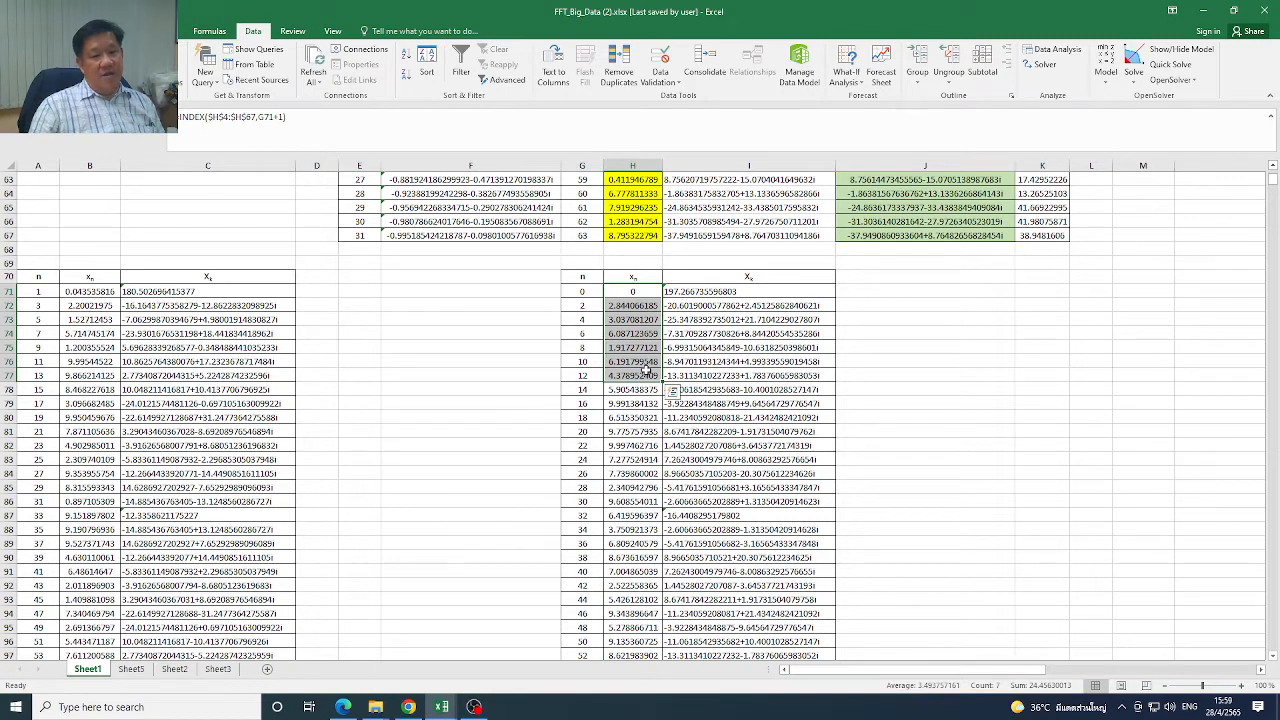
{"action": "left_click", "coordinate": [581, 291]}
{"action": "left_click", "coordinate": [620, 292]}
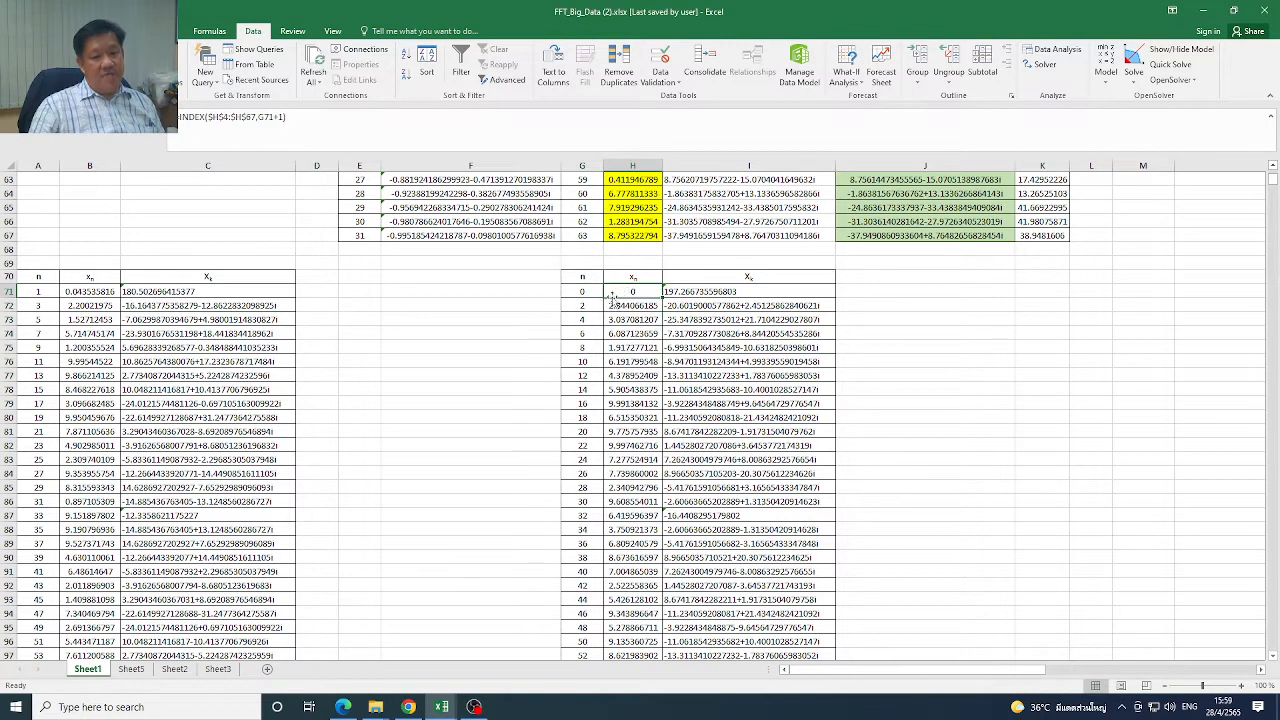
{"action": "left_click", "coordinate": [587, 306]}
{"action": "left_click", "coordinate": [650, 309]}
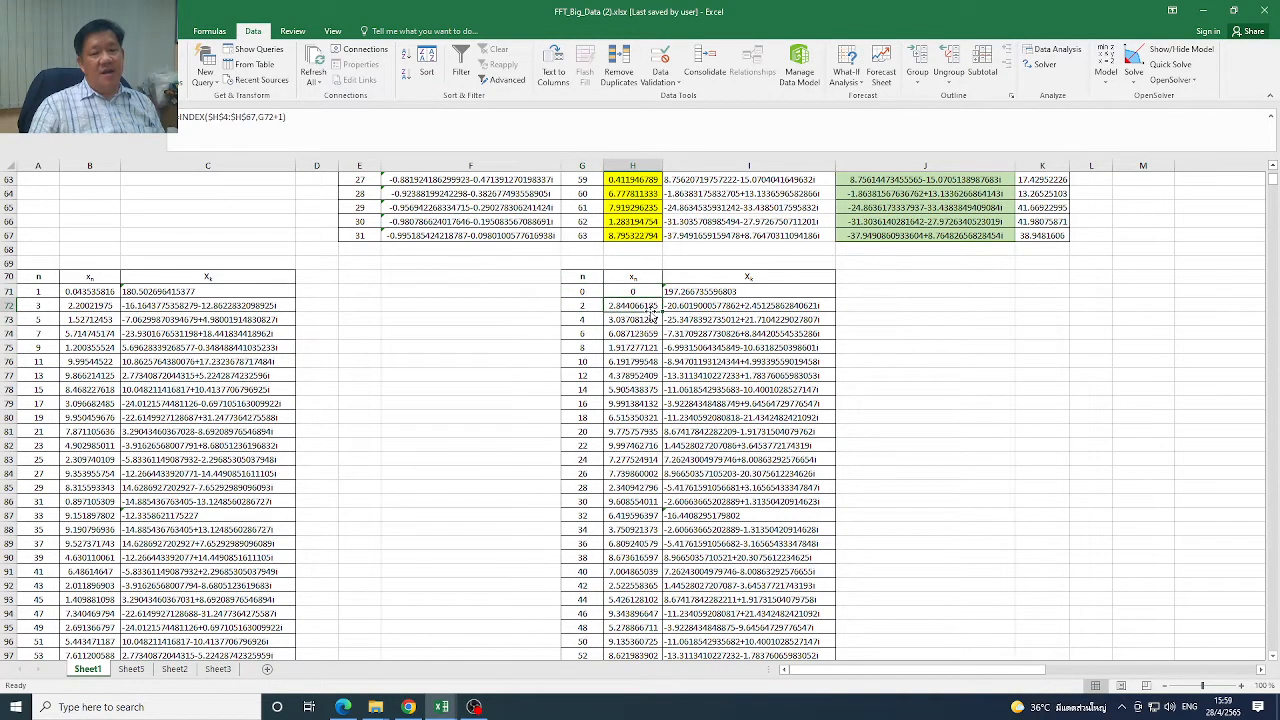
{"action": "left_click", "coordinate": [586, 323]}
{"action": "left_click", "coordinate": [634, 321]}
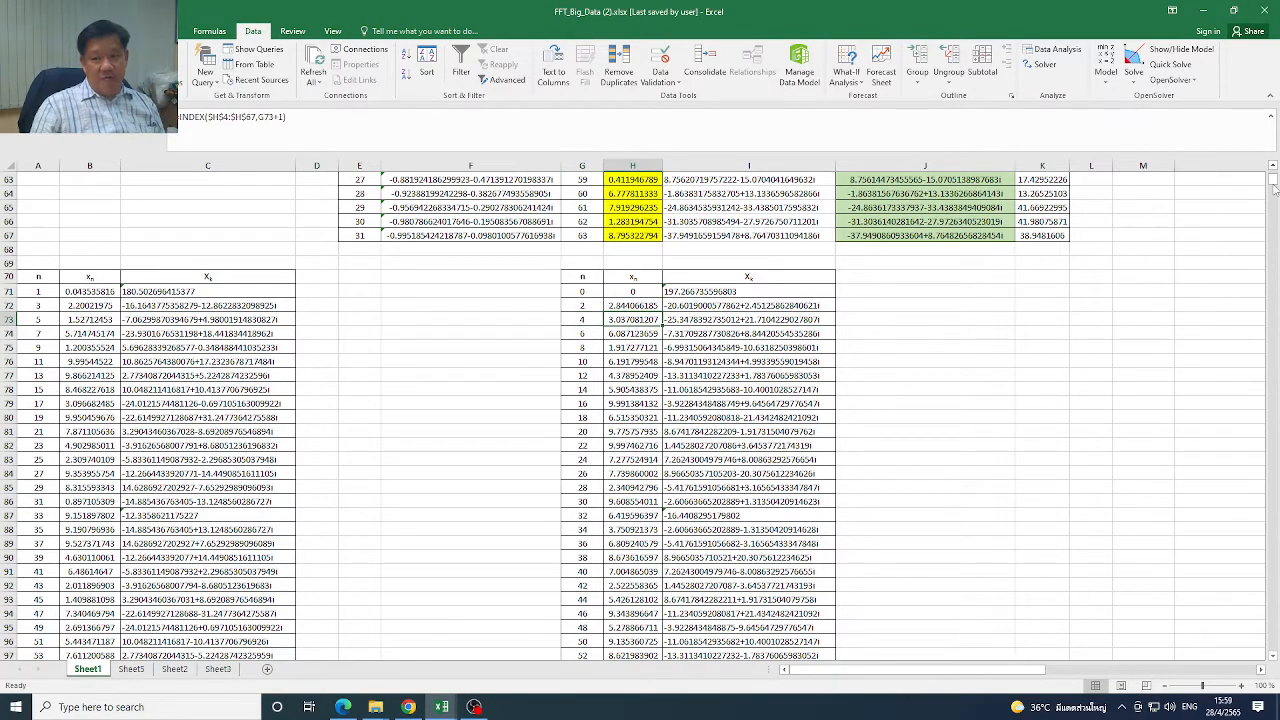
Compare the first source xn values in the yellow column H with the extracted even-index value in H71
{"action": "left_click_drag", "start_coordinate": [1273, 180], "coordinate": [1273, 172]}
{"action": "left_click_drag", "start_coordinate": [634, 224], "coordinate": [633, 382]}
{"action": "scroll", "coordinate": [1275, 659], "scroll_direction": "down", "scroll_amount": 5}
{"action": "scroll", "coordinate": [1275, 659], "scroll_direction": "down", "scroll_amount": 11}
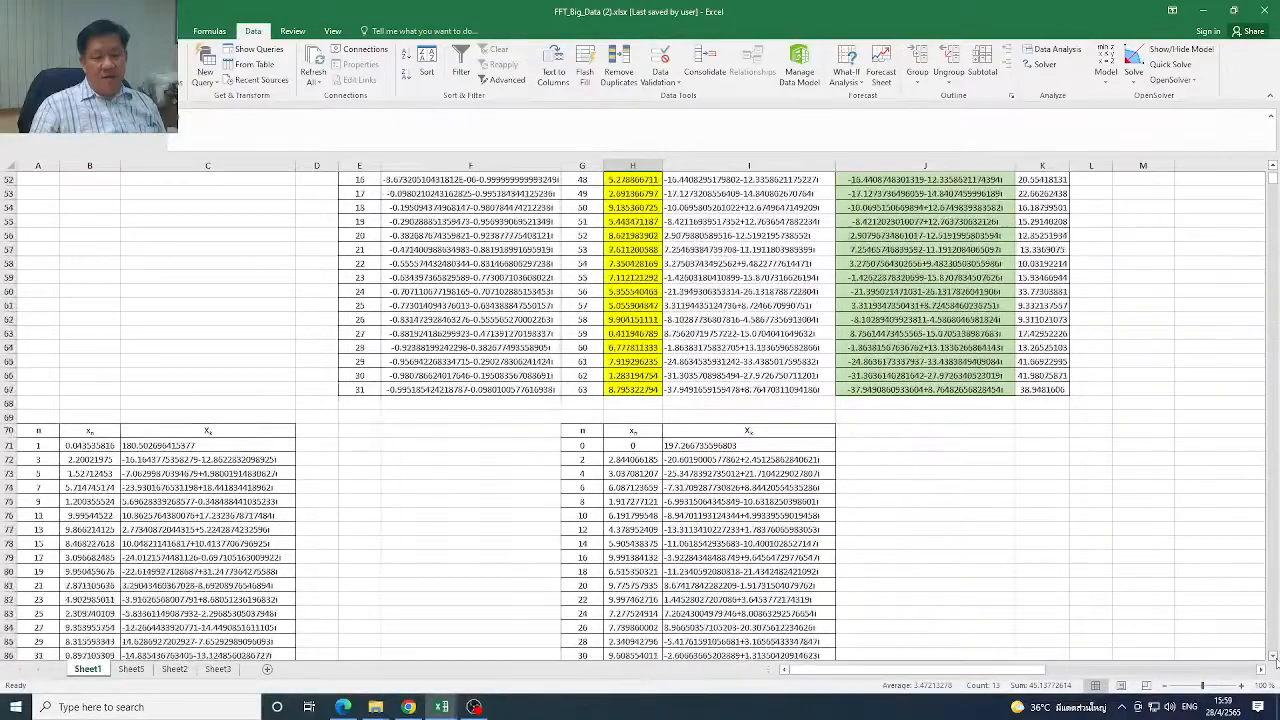
{"action": "scroll", "coordinate": [1275, 659], "scroll_direction": "down", "scroll_amount": 1}
{"action": "left_click", "coordinate": [638, 389]}
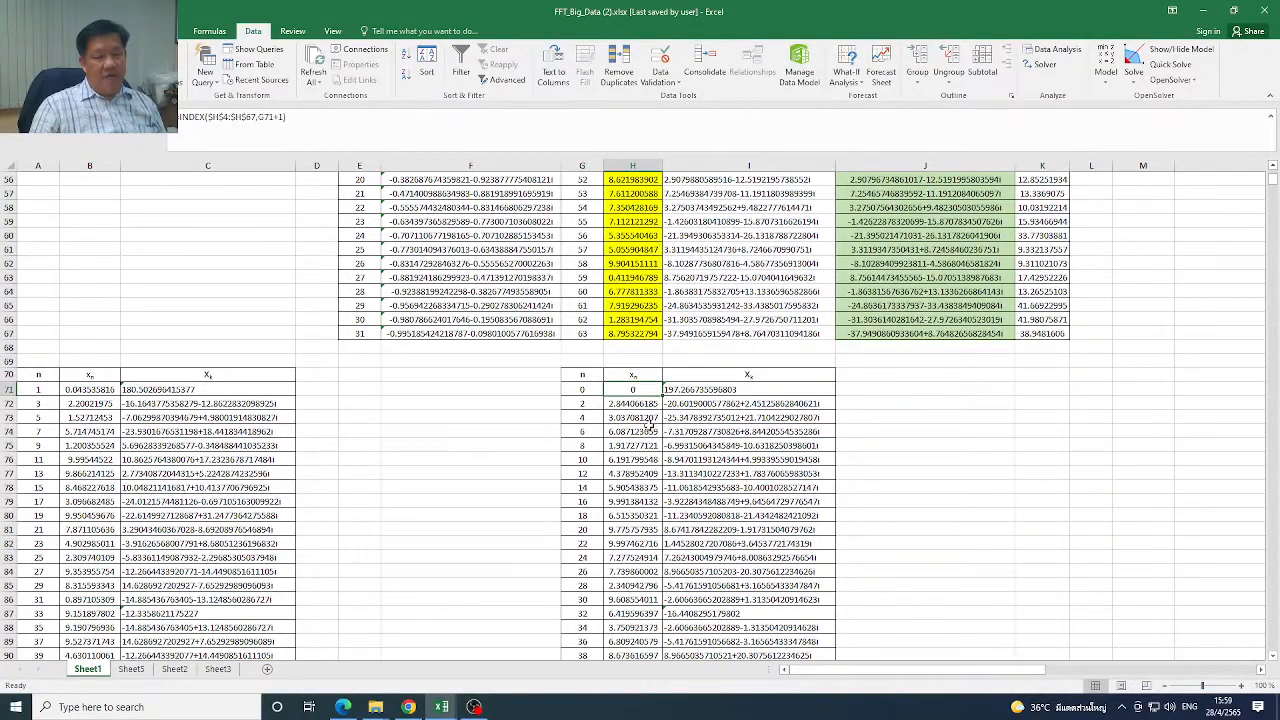
Check how the odd-index n column steps by 2 from A71, and highlight the even-index xn values H71:H74
{"action": "left_click", "coordinate": [31, 389]}
{"action": "left_click", "coordinate": [26, 403]}
{"action": "left_click", "coordinate": [31, 428]}
{"action": "left_click", "coordinate": [46, 401]}
{"action": "left_click", "coordinate": [47, 390]}
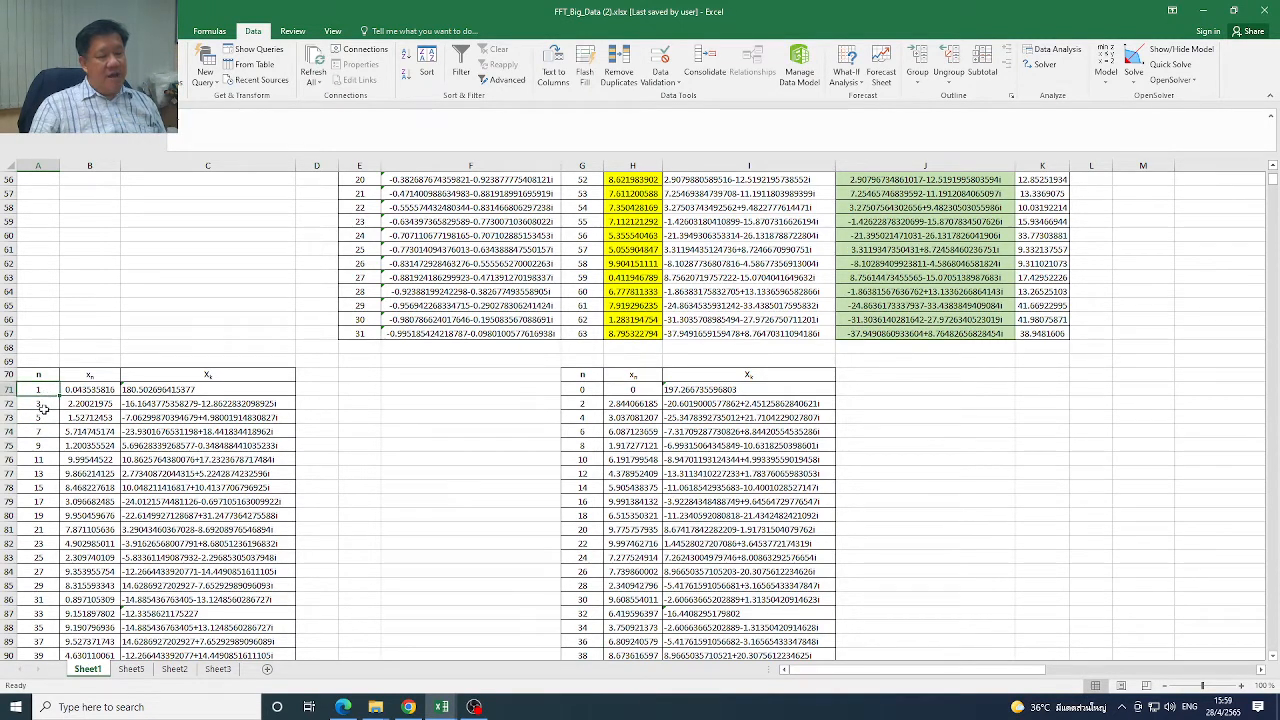
{"action": "left_click", "coordinate": [47, 431]}
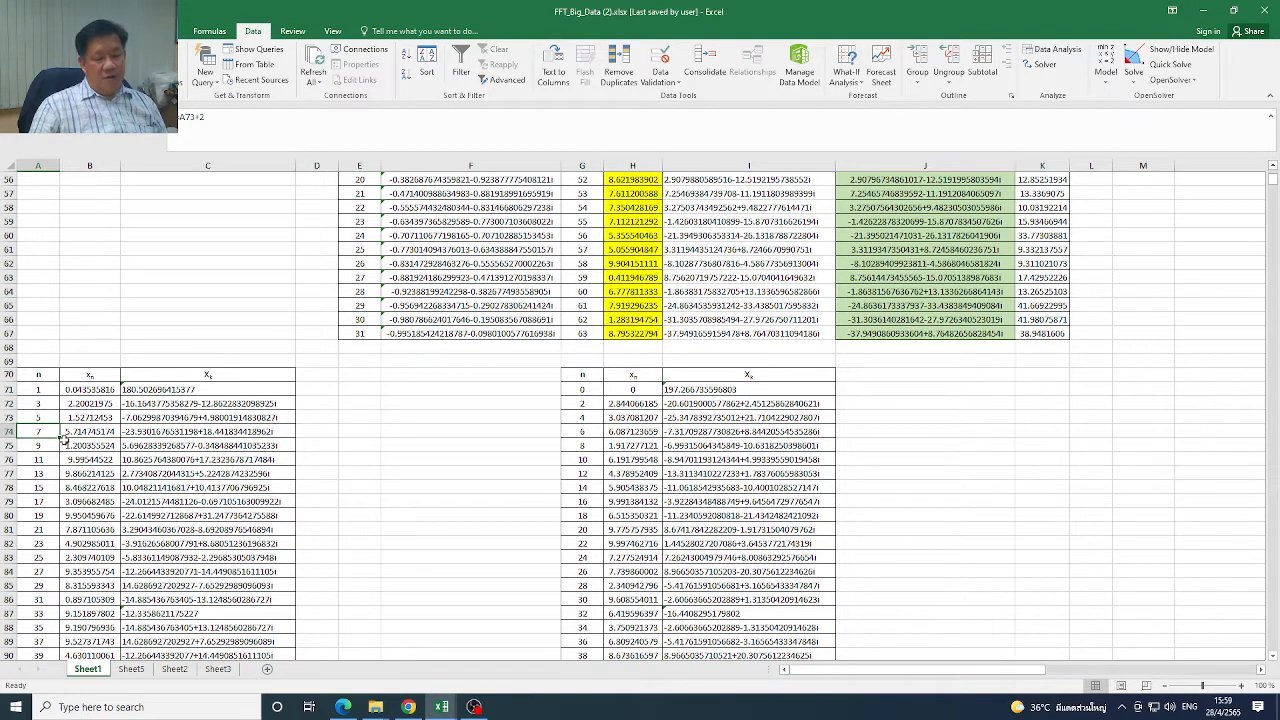
{"action": "left_click", "coordinate": [37, 389]}
{"action": "left_click", "coordinate": [37, 404]}
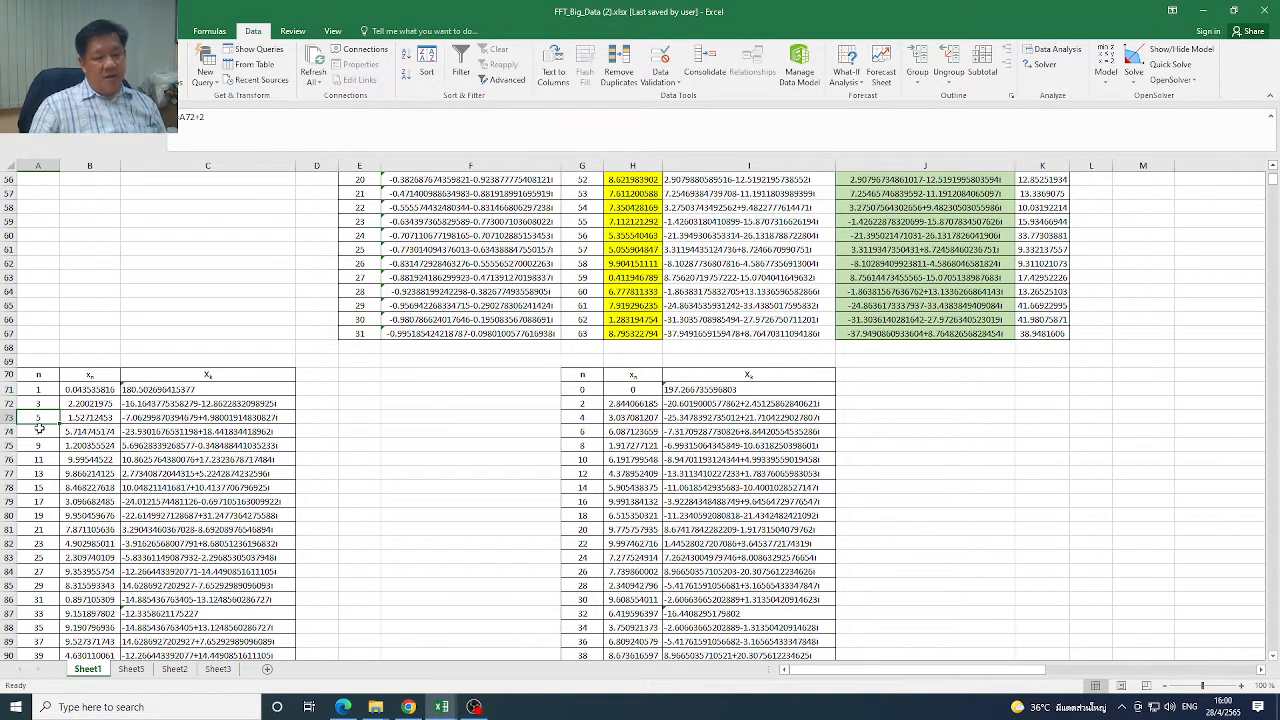
{"action": "left_click_drag", "start_coordinate": [40, 403], "coordinate": [40, 460]}
{"action": "left_click_drag", "start_coordinate": [627, 389], "coordinate": [632, 431]}
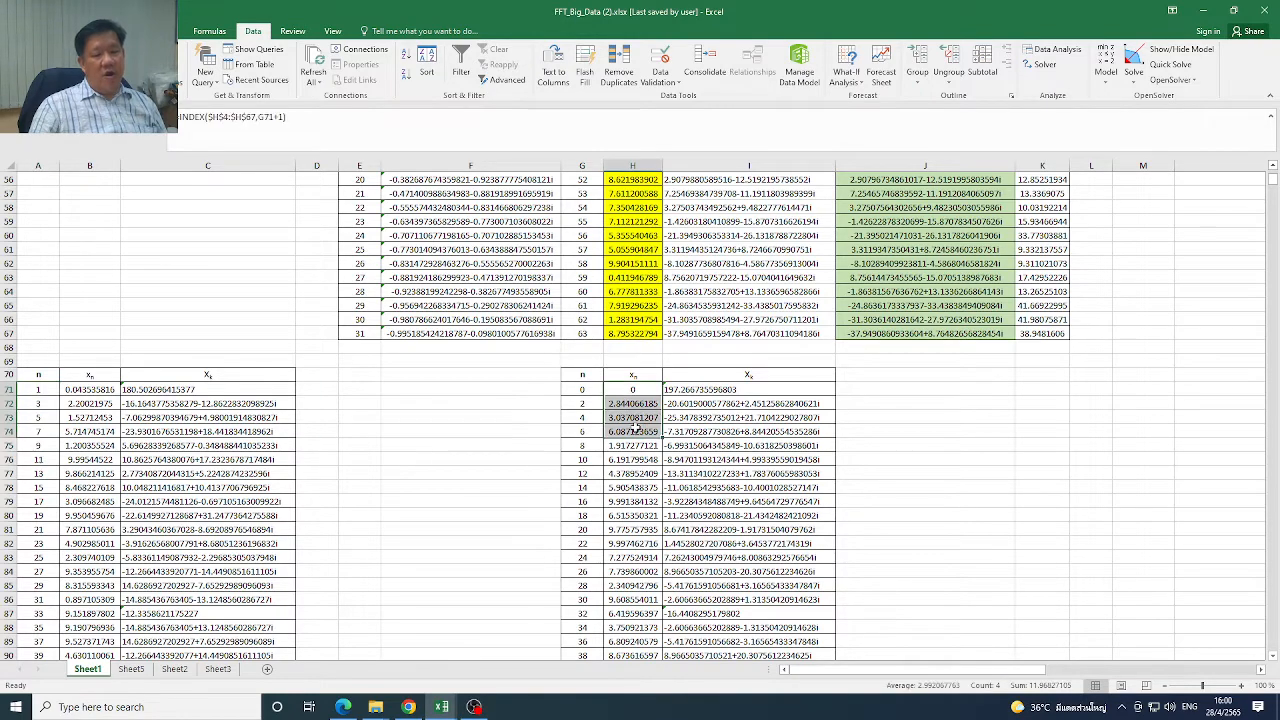
Switch to the browser to view the radix-2 FFT equations slide, and return to the FFT_Big_Data (2).xlsx workbook
{"action": "left_click", "coordinate": [1203, 11]}
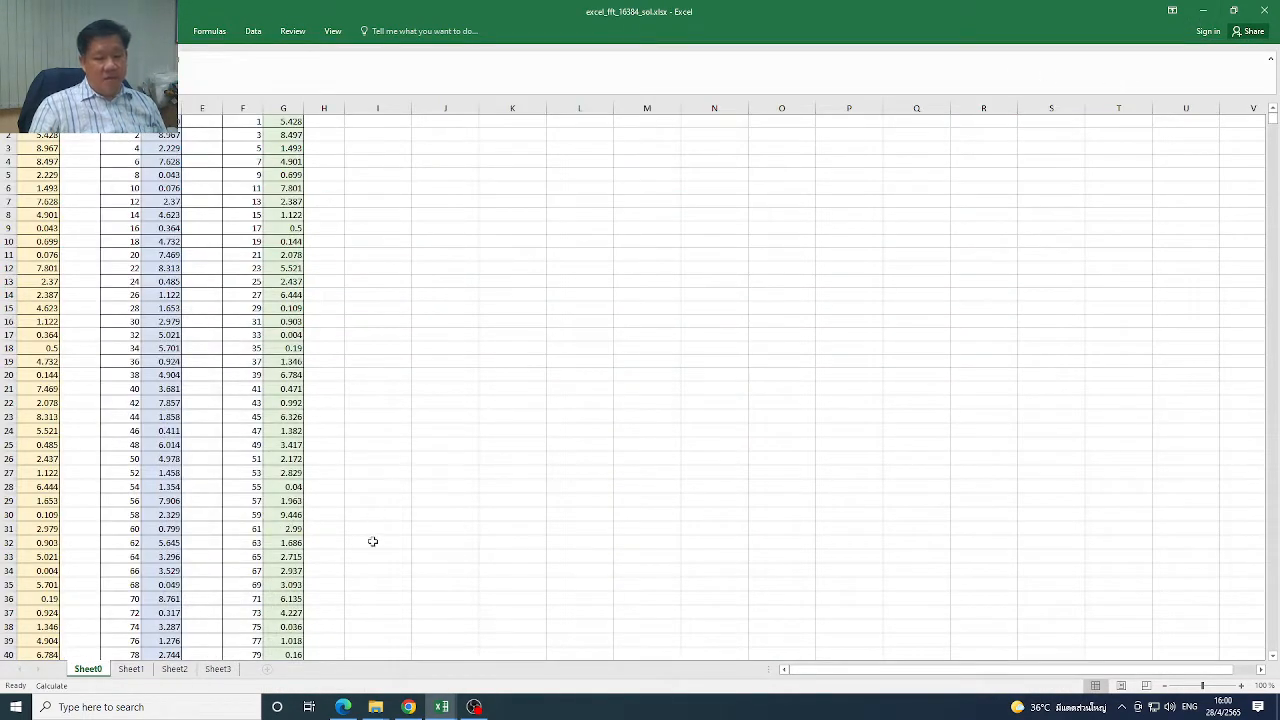
{"action": "left_click", "coordinate": [1203, 11]}
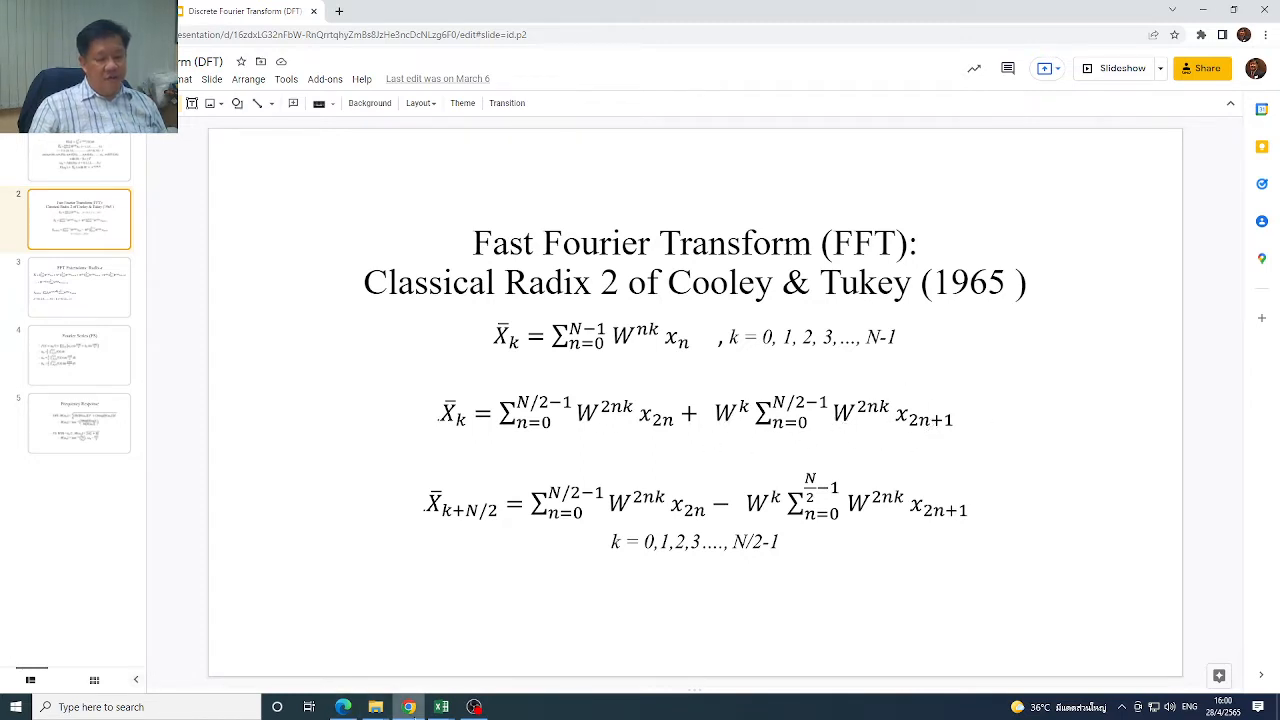
{"action": "mouse_move", "coordinate": [444, 711]}
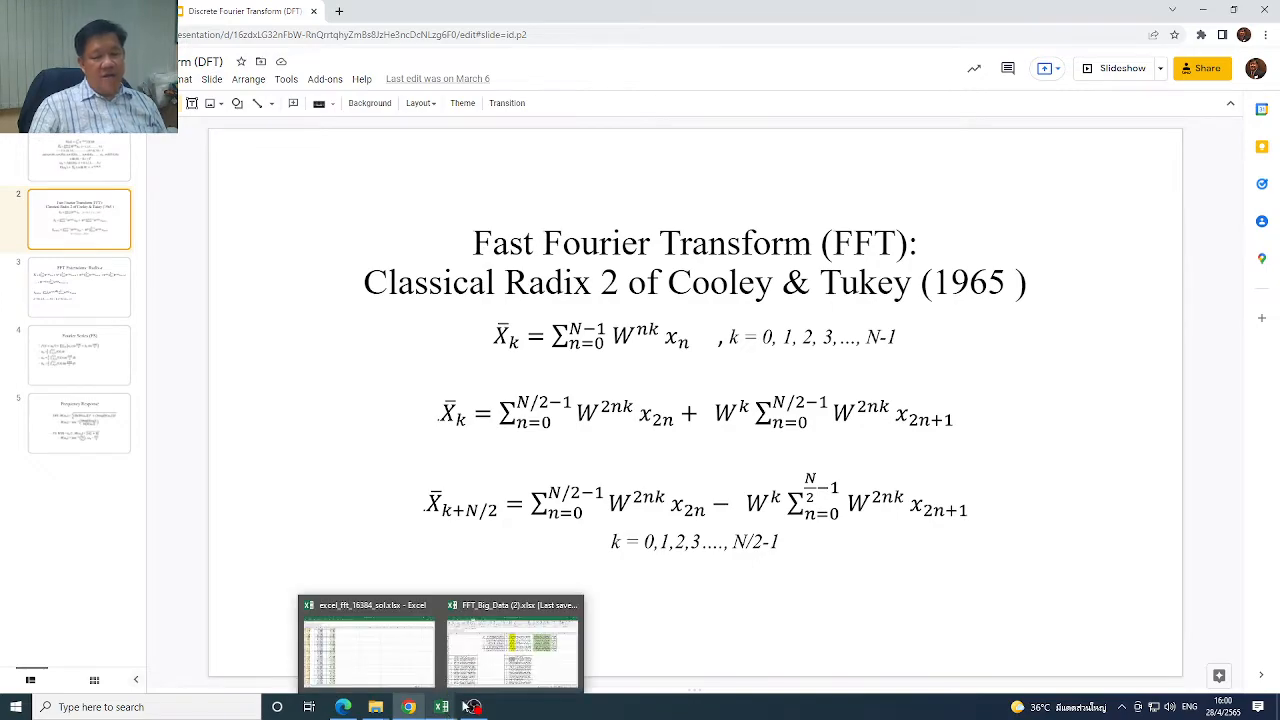
{"action": "left_click", "coordinate": [512, 645]}
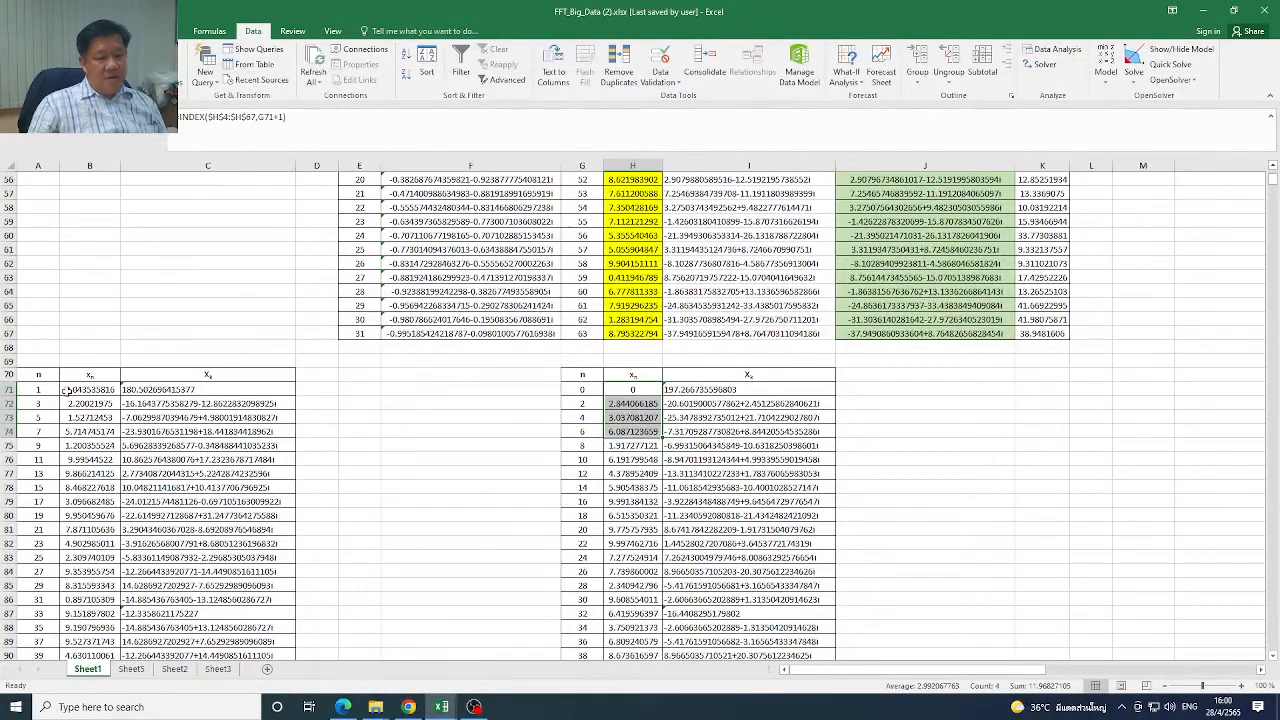
Compare the xn columns of the odd and even tables, and examine the odd table's Xk values in C71:C102
{"action": "left_click_drag", "start_coordinate": [85, 388], "coordinate": [95, 529]}
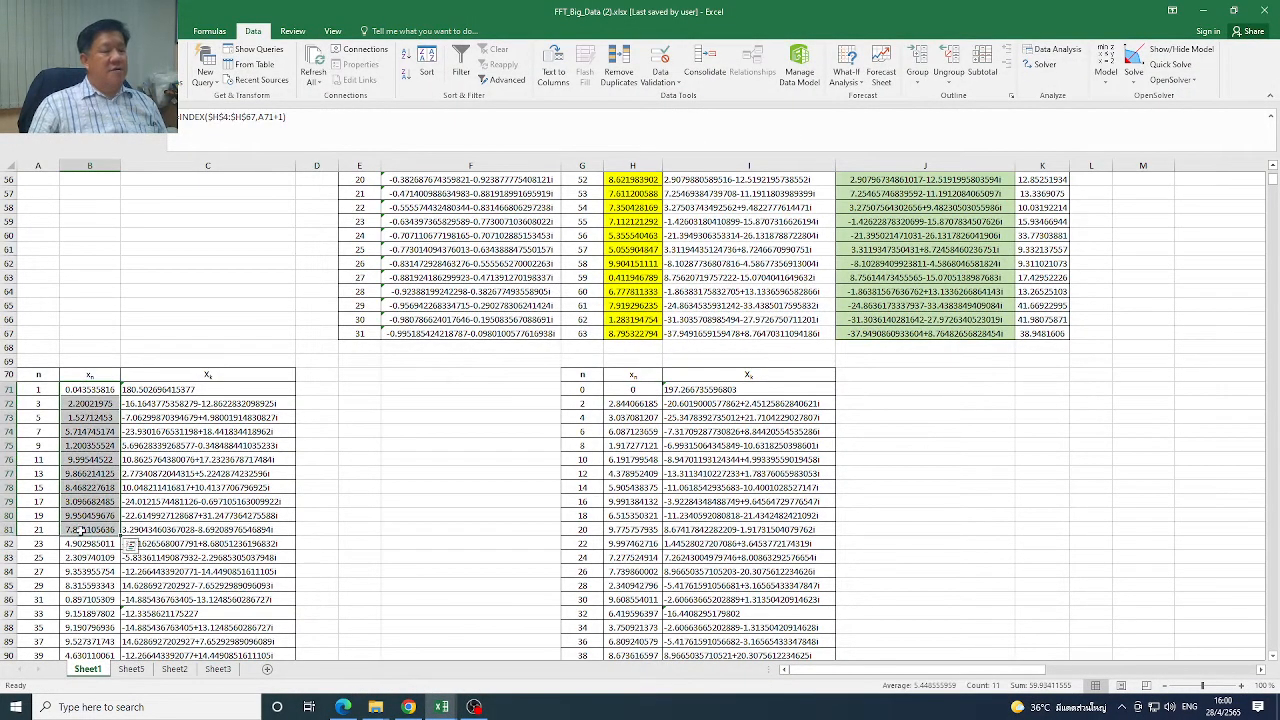
{"action": "left_click", "coordinate": [106, 391]}
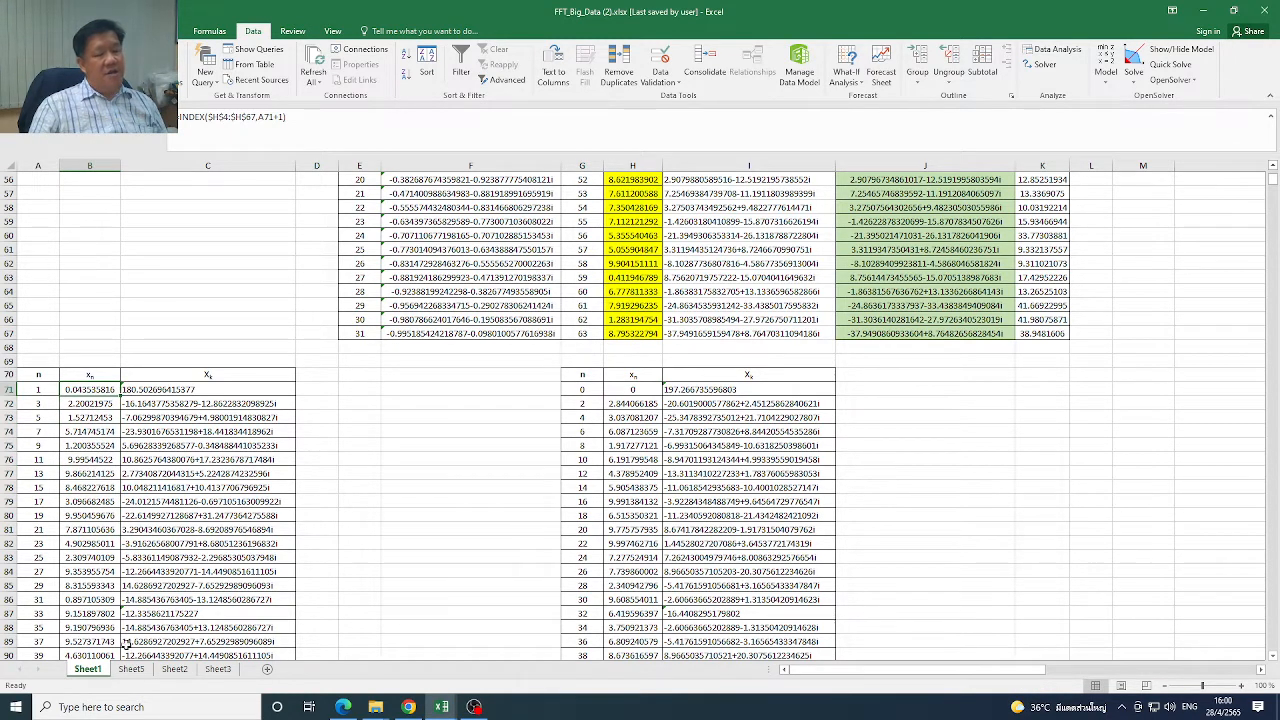
{"action": "left_click", "coordinate": [632, 391]}
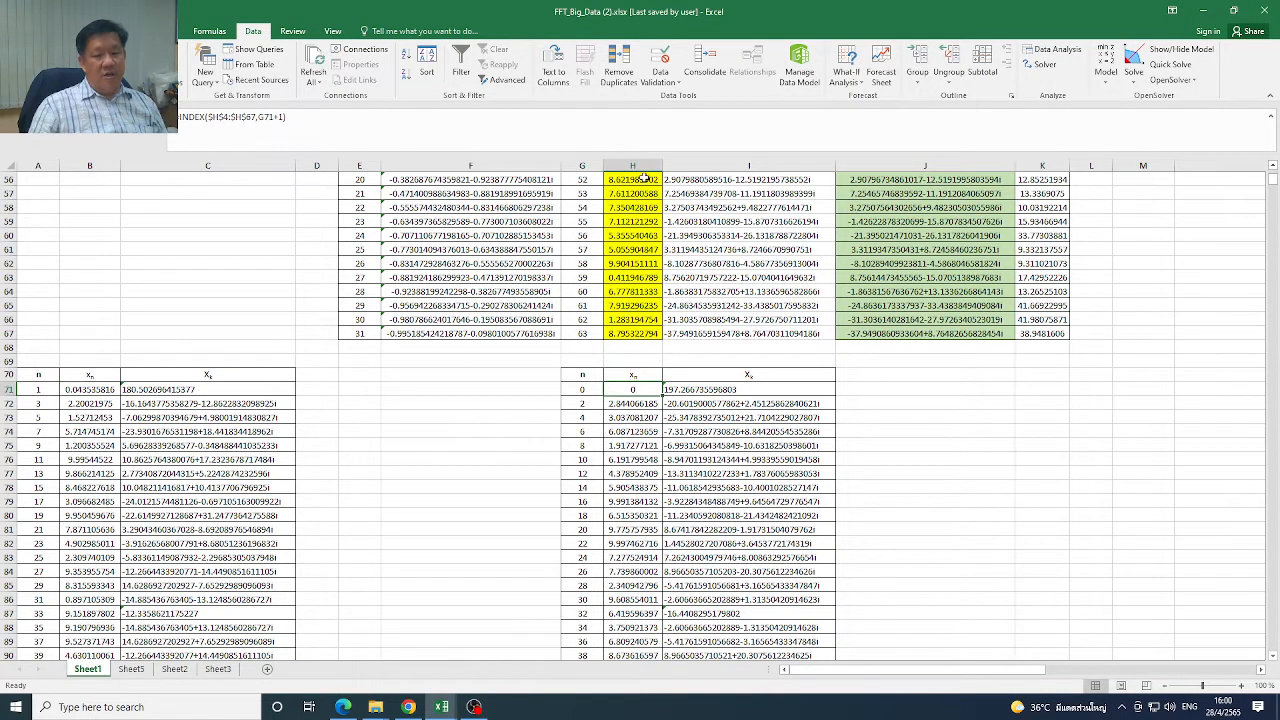
{"action": "left_click_drag", "start_coordinate": [90, 391], "coordinate": [90, 584]}
{"action": "left_click_drag", "start_coordinate": [645, 391], "coordinate": [645, 404]}
{"action": "left_click_drag", "start_coordinate": [97, 390], "coordinate": [90, 584]}
{"action": "left_click_drag", "start_coordinate": [621, 396], "coordinate": [628, 535]}
{"action": "left_click_drag", "start_coordinate": [190, 392], "coordinate": [200, 545]}
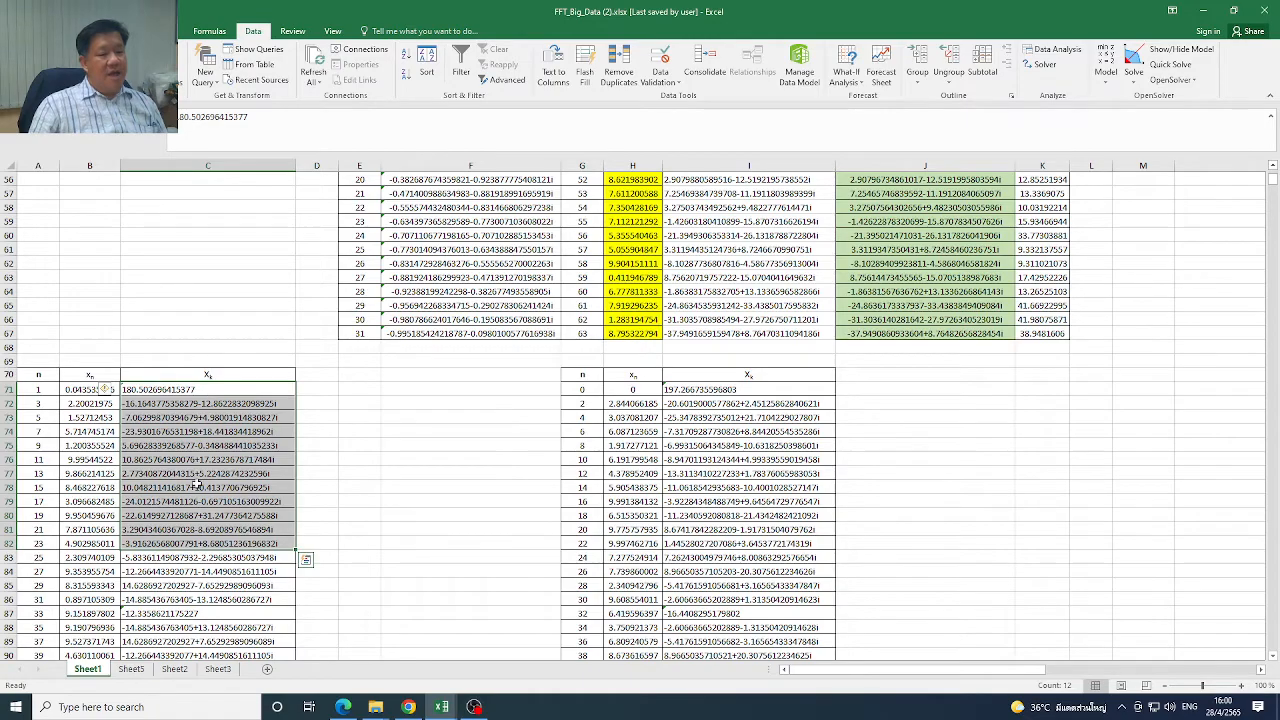
{"action": "left_click_drag", "start_coordinate": [212, 390], "coordinate": [240, 618]}
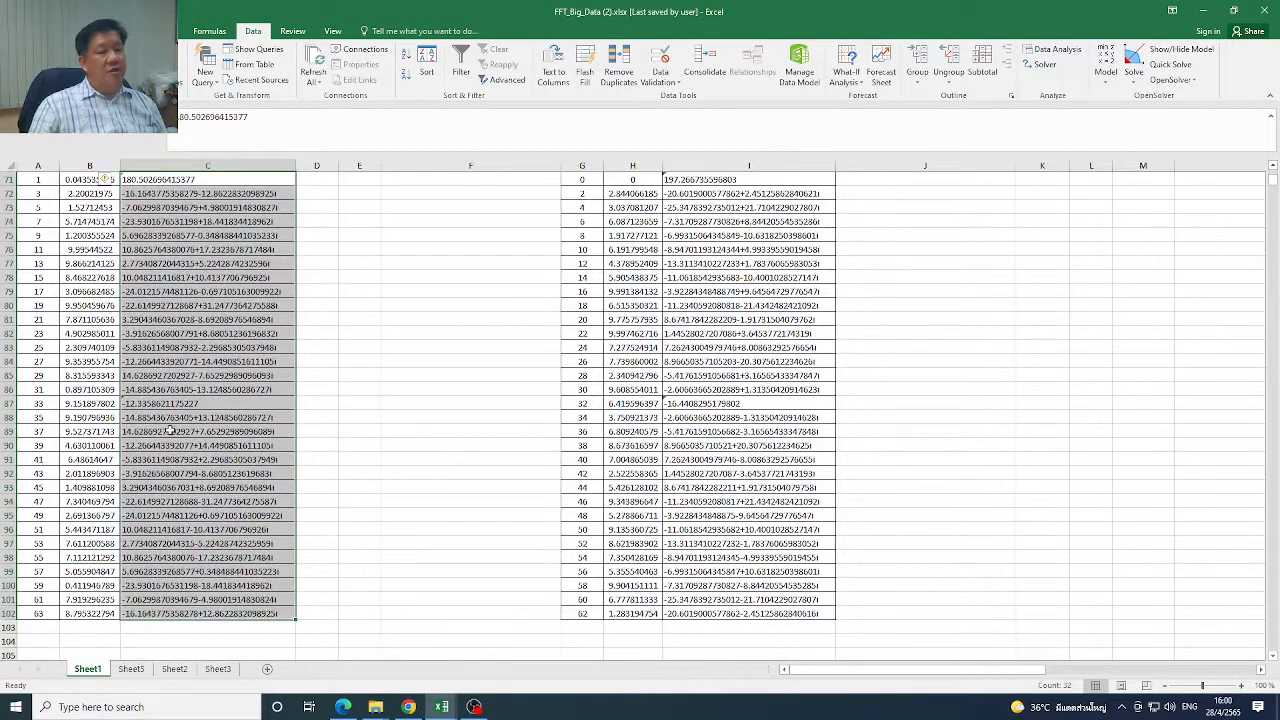
Review the full source xn data in H4:H67 alongside the odd and even tables starting at row 70
{"action": "left_click_drag", "start_coordinate": [1274, 188], "coordinate": [1274, 176]}
{"action": "left_click_drag", "start_coordinate": [654, 229], "coordinate": [626, 684]}
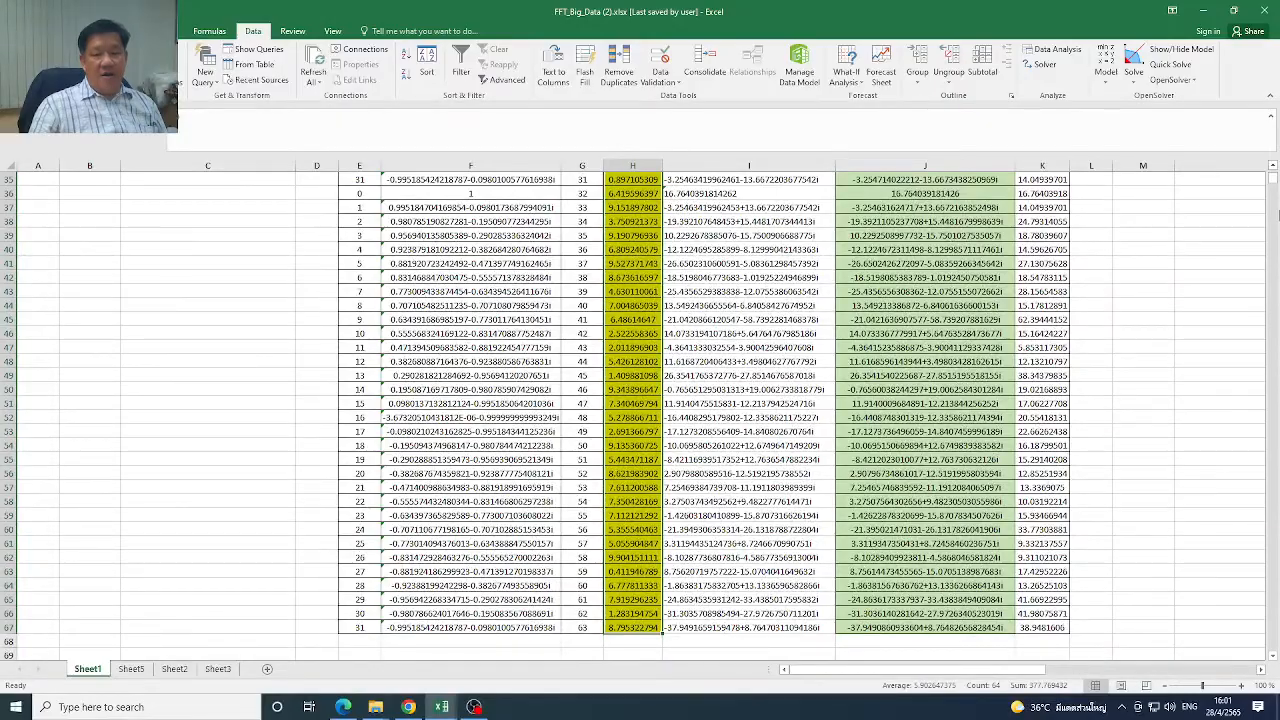
{"action": "scroll", "coordinate": [1275, 183], "scroll_direction": "up", "scroll_amount": 11}
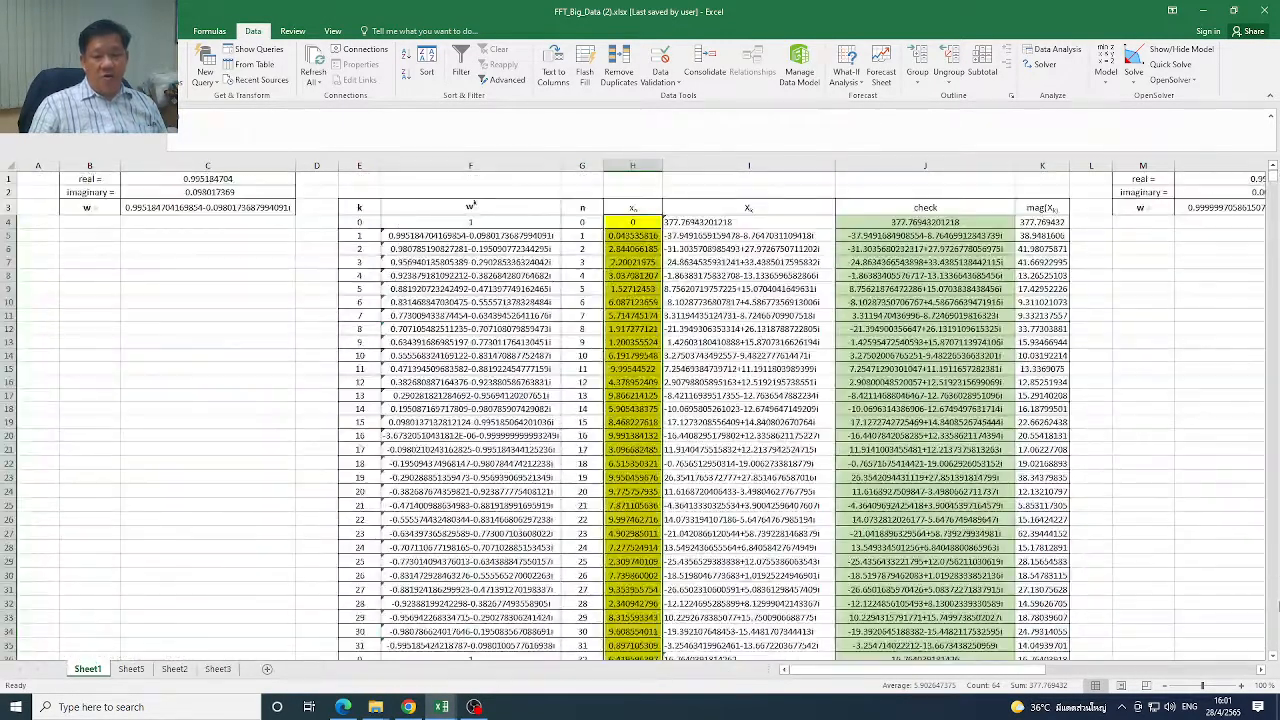
{"action": "scroll", "coordinate": [1274, 183], "scroll_direction": "down", "scroll_amount": 7}
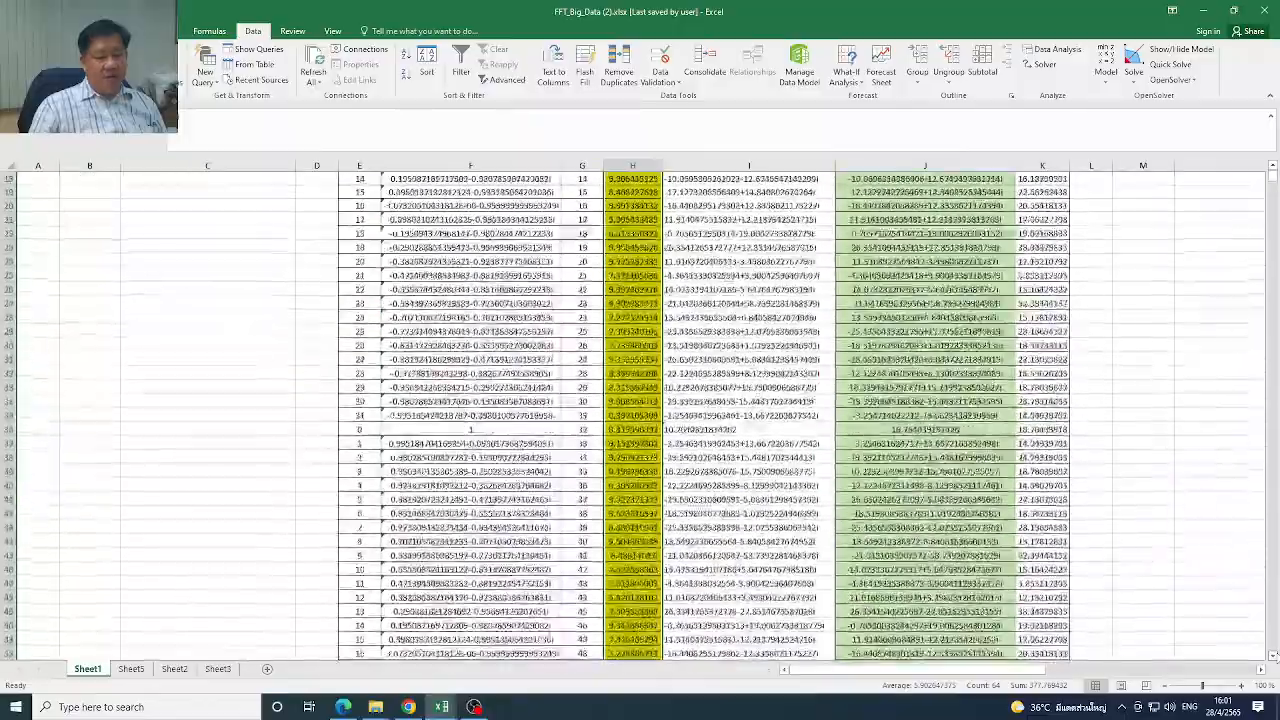
{"action": "scroll", "coordinate": [1274, 183], "scroll_direction": "down", "scroll_amount": 11}
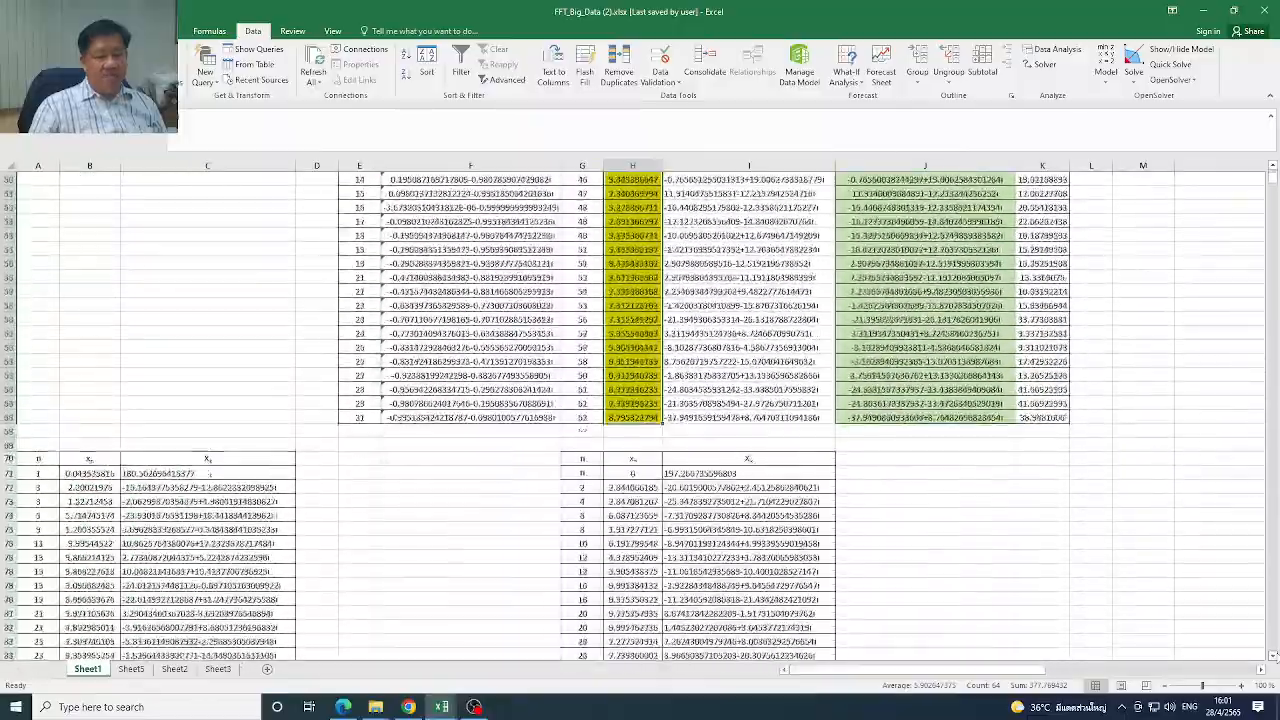
{"action": "scroll", "coordinate": [1274, 183], "scroll_direction": "down", "scroll_amount": 7}
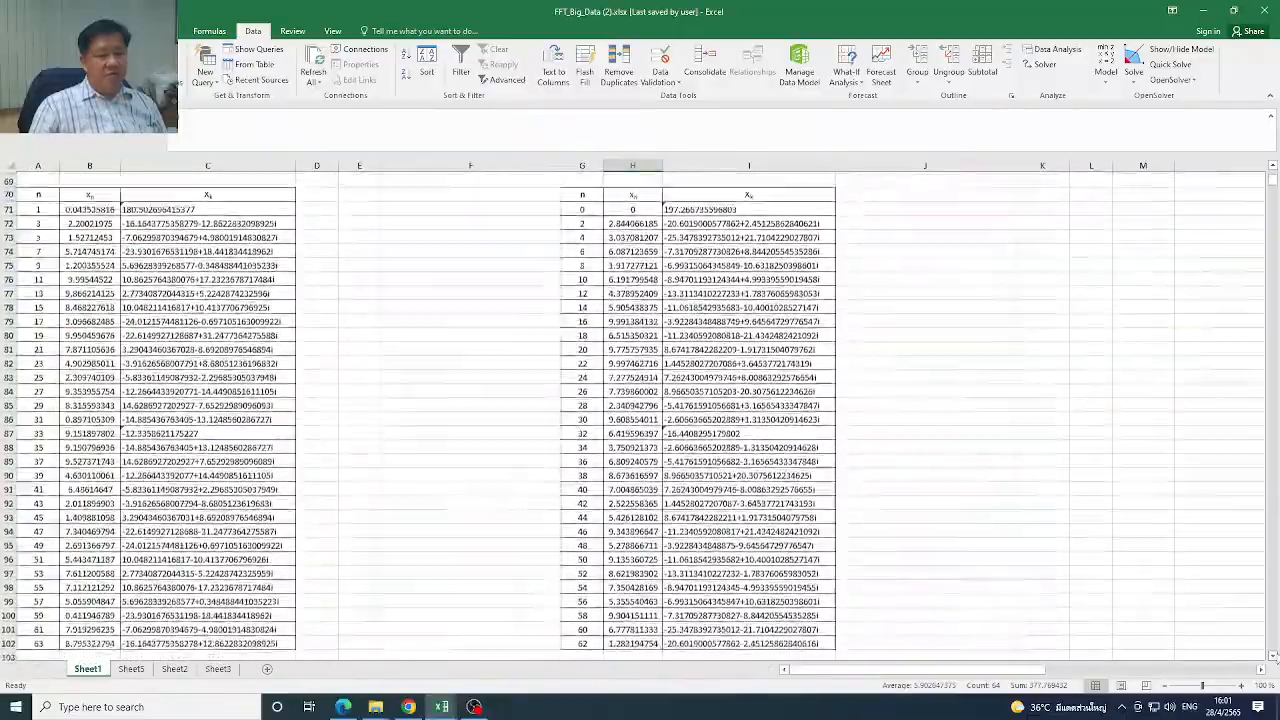
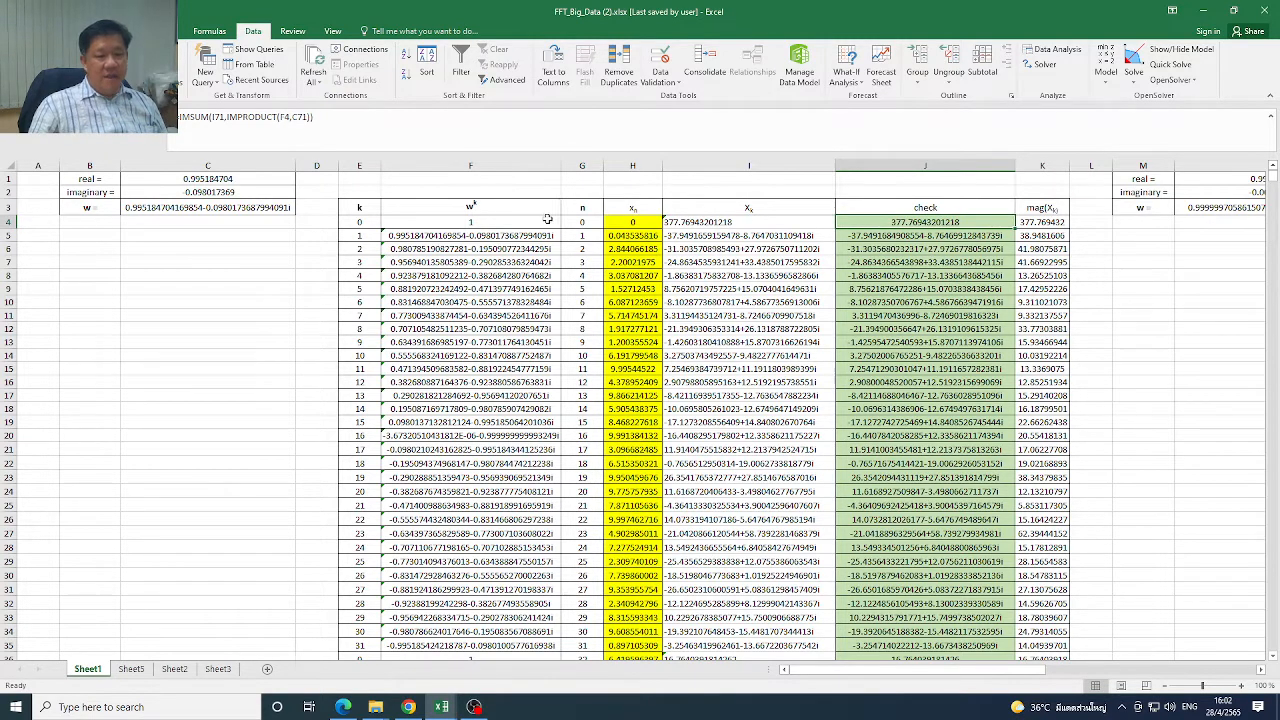
Examine the w^k and k column headers in row 3 and highlight the first k values in E4:E8
{"action": "left_click", "coordinate": [441, 204]}
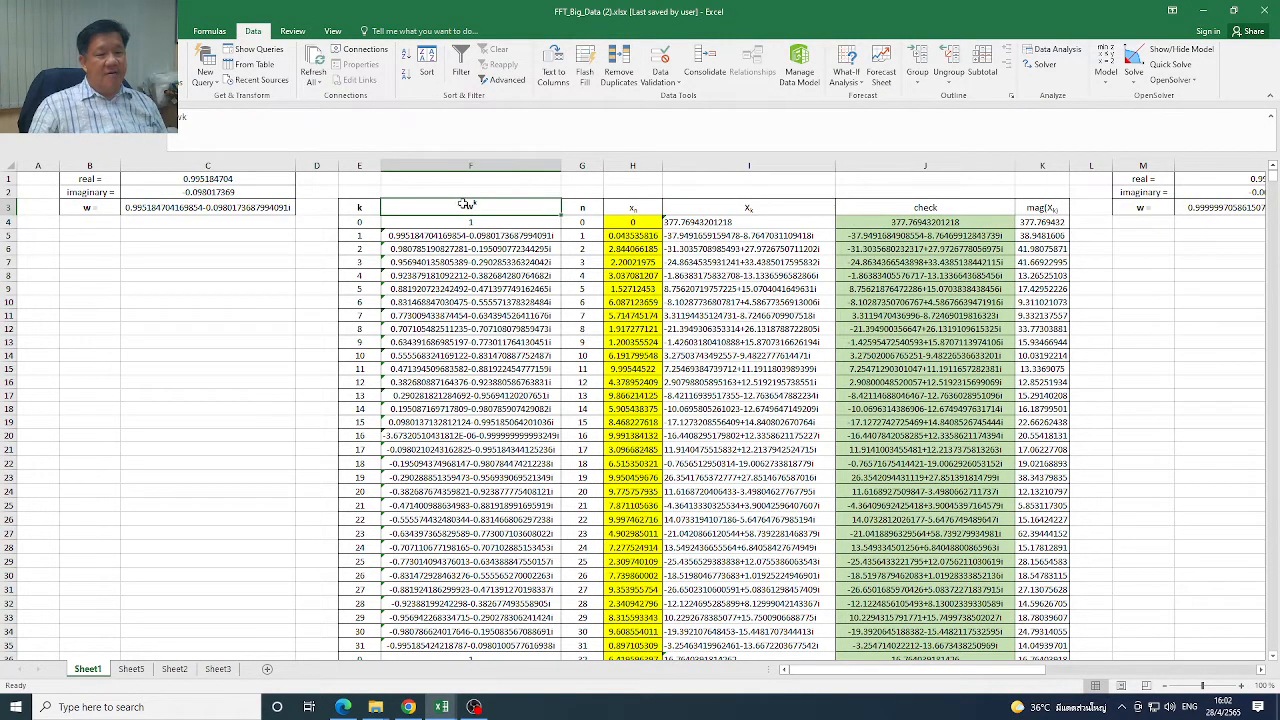
{"action": "left_click", "coordinate": [361, 210]}
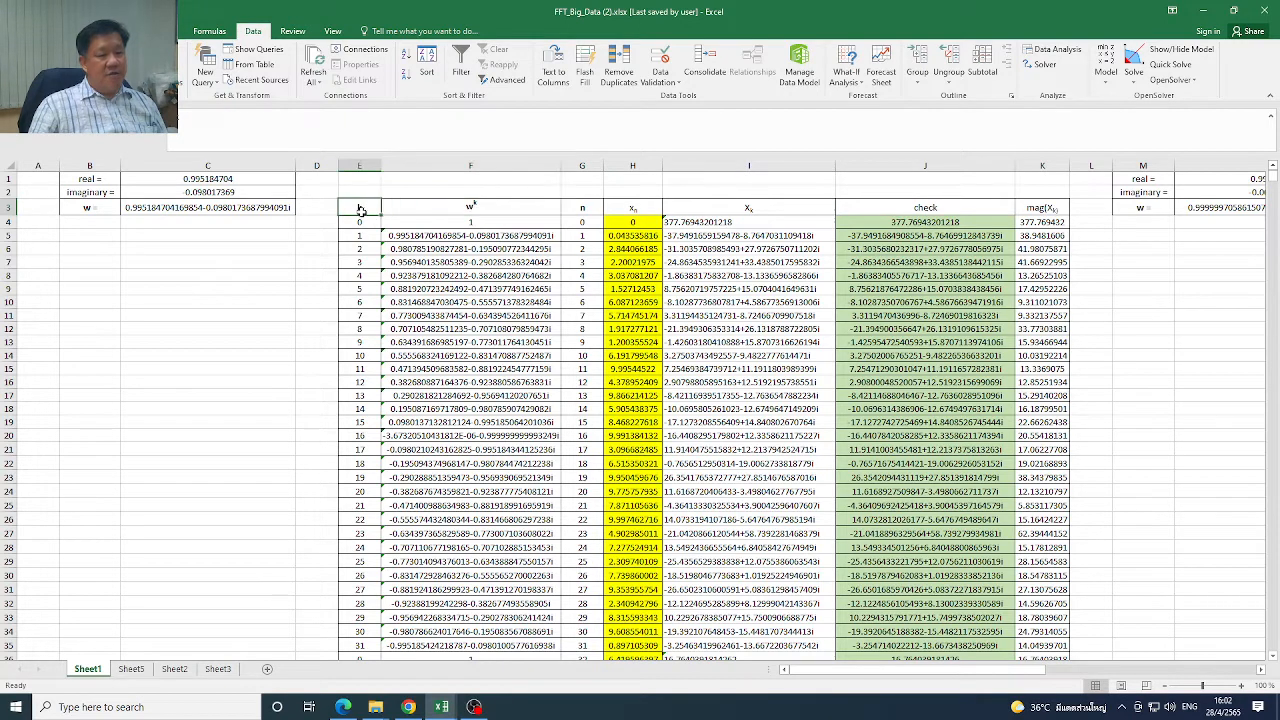
{"action": "left_click_drag", "start_coordinate": [361, 221], "coordinate": [361, 275]}
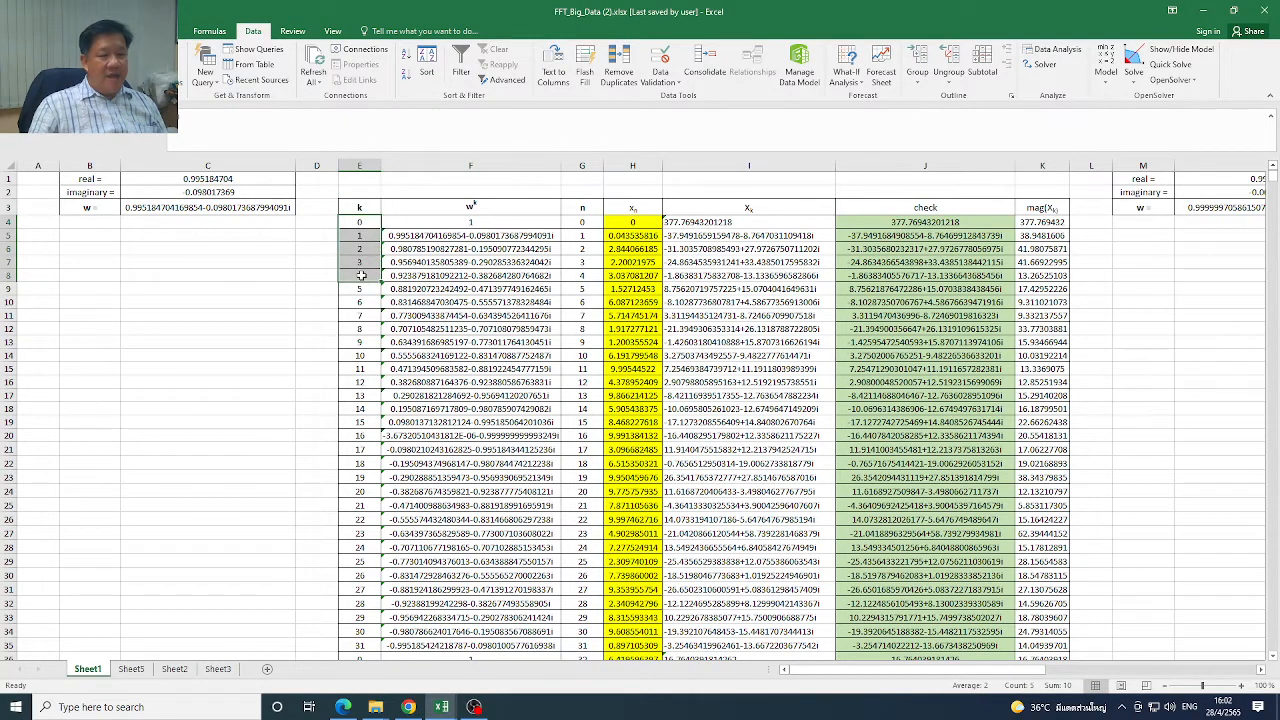
Check the radix-2 FFT equations slide in the browser, and return to the FFT_Big_Data (2).xlsx workbook
{"action": "left_click", "coordinate": [1206, 12]}
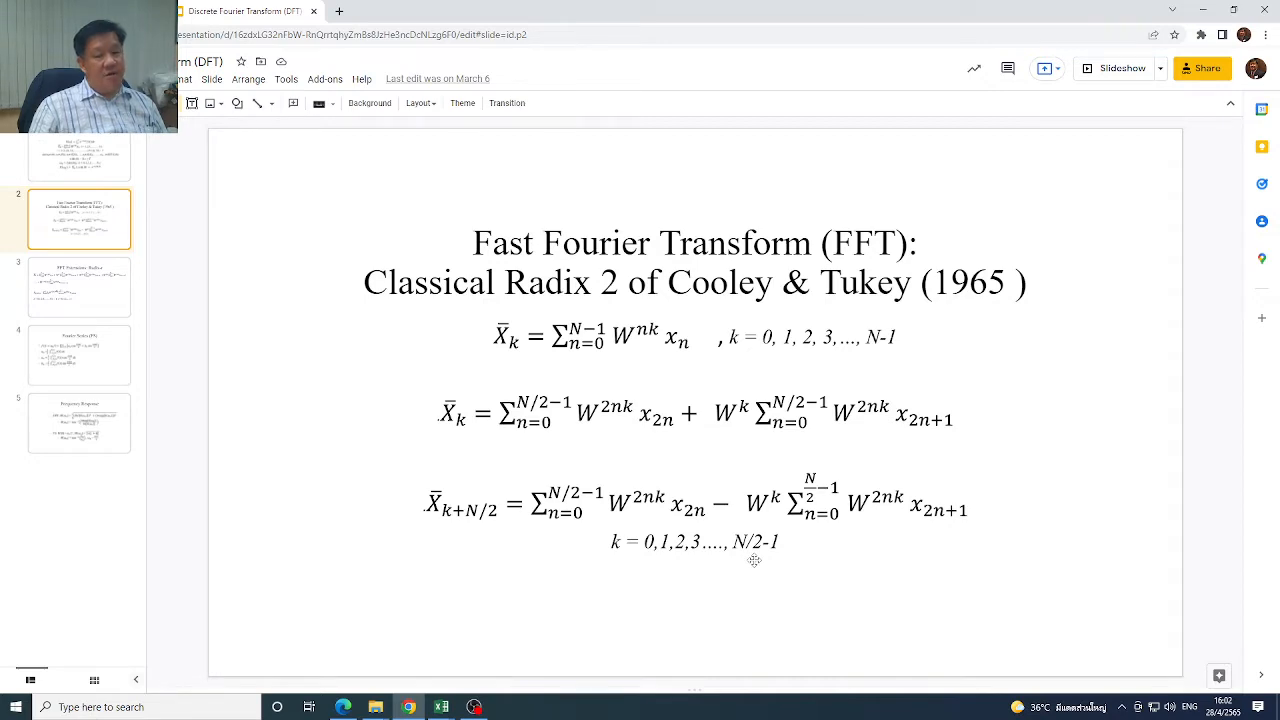
{"action": "left_click", "coordinate": [1202, 10]}
{"action": "left_click", "coordinate": [1205, 9]}
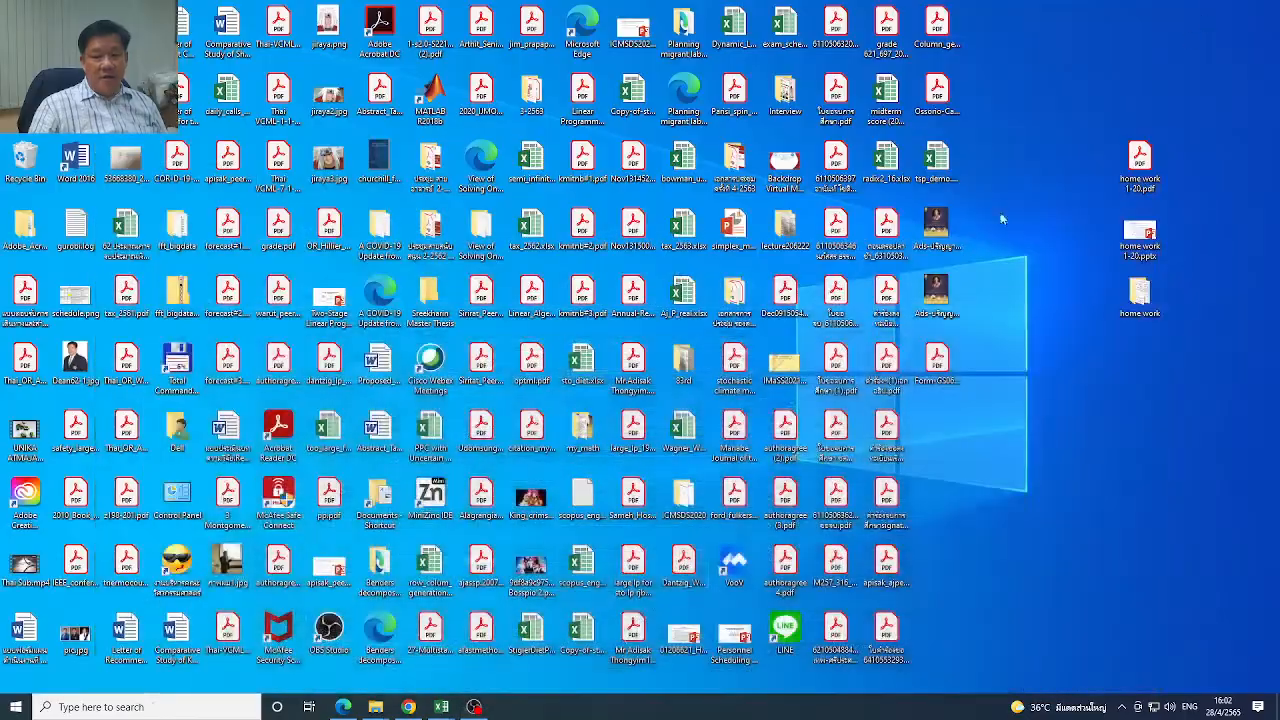
{"action": "mouse_move", "coordinate": [448, 705]}
{"action": "left_click", "coordinate": [484, 683]}
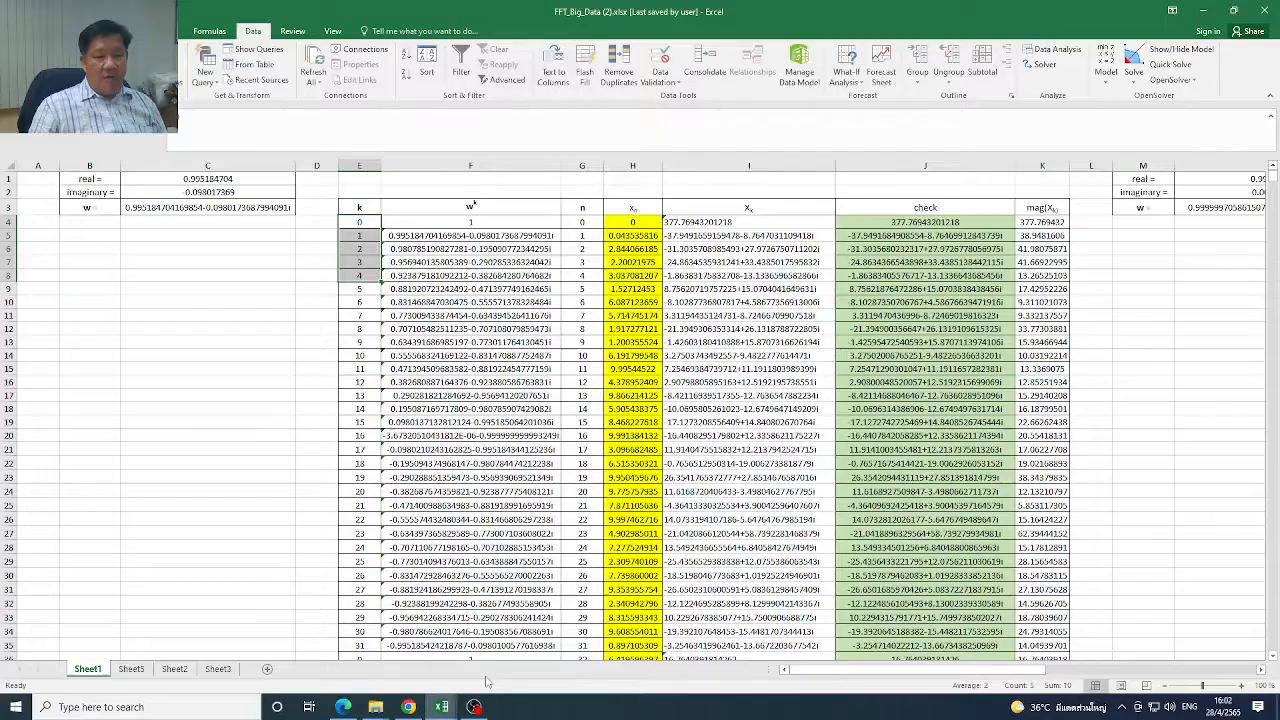
Highlight the first run of k values in E4:E35 and the repeated run in E36:E67
{"action": "left_click_drag", "start_coordinate": [358, 235], "coordinate": [374, 560]}
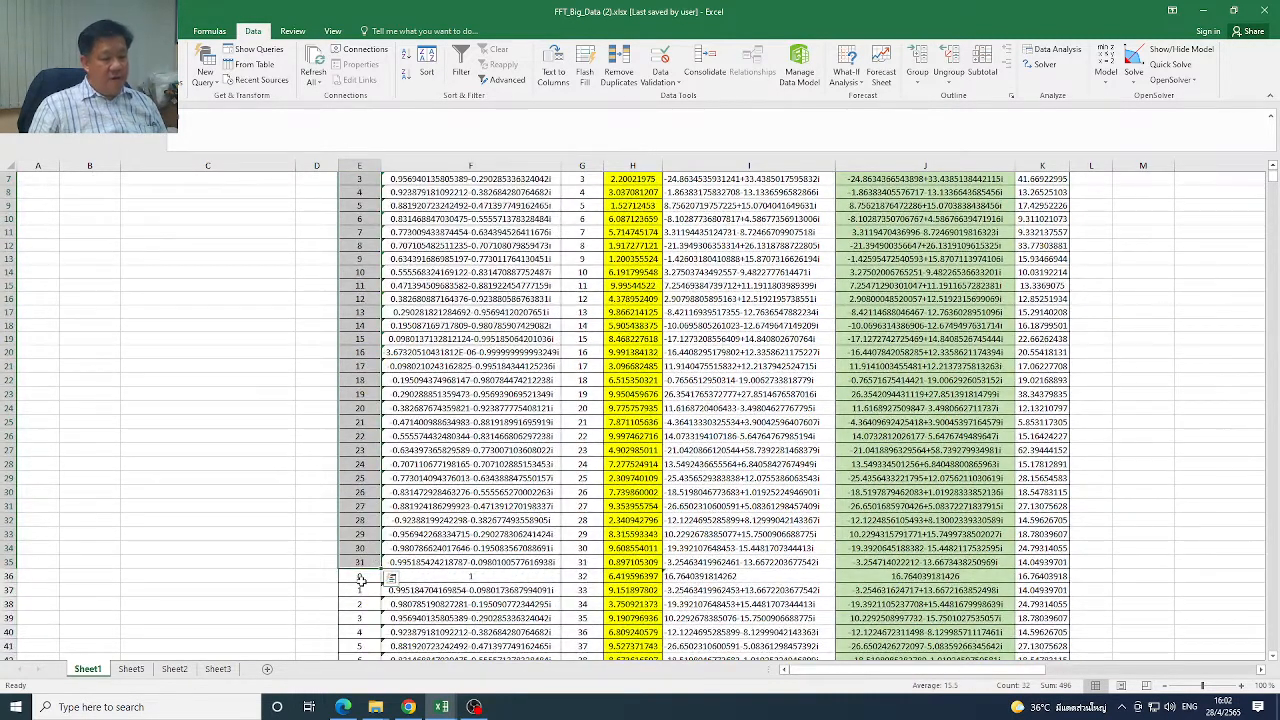
{"action": "left_click", "coordinate": [362, 578]}
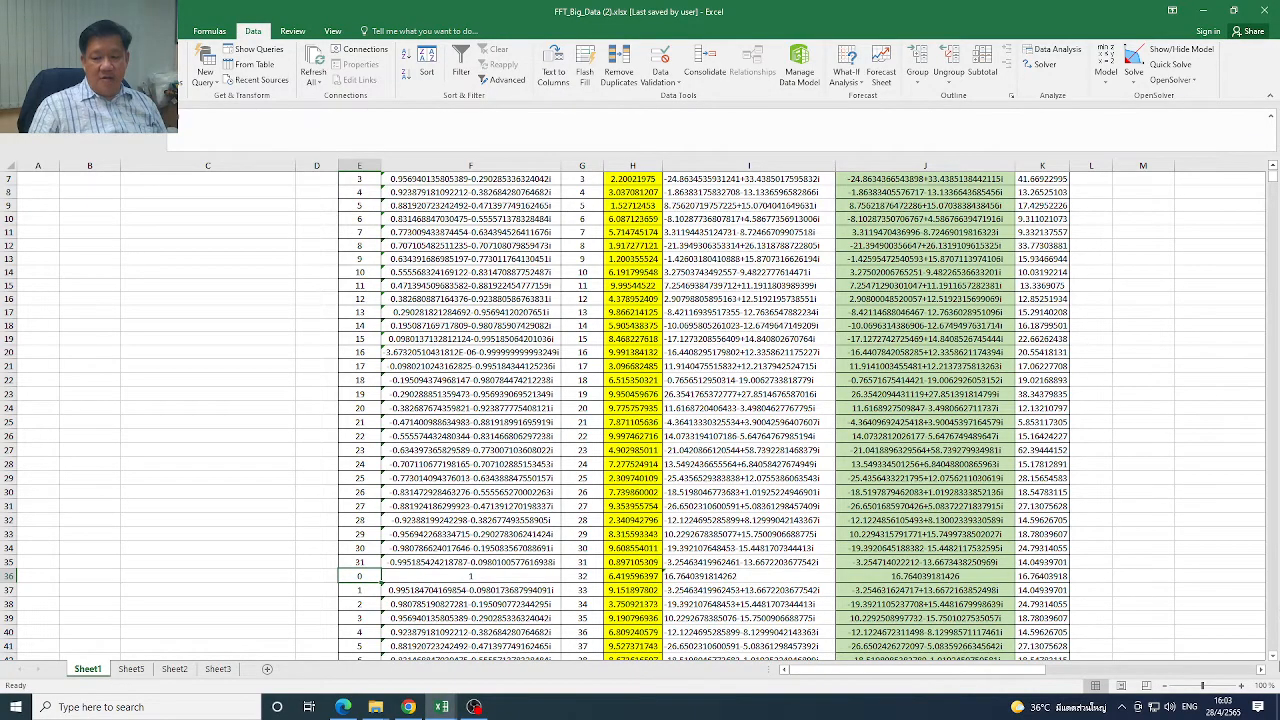
{"action": "scroll", "coordinate": [1275, 665], "scroll_direction": "down", "scroll_amount": 4}
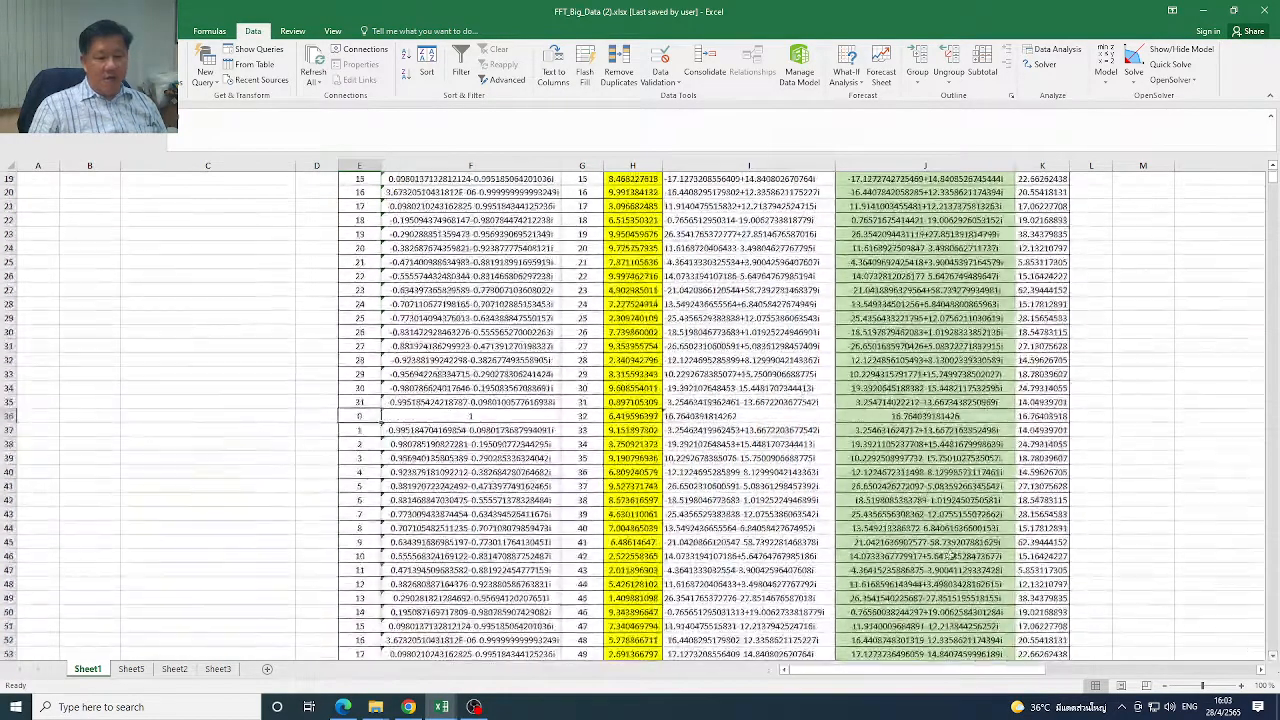
{"action": "left_click_drag", "start_coordinate": [368, 428], "coordinate": [358, 627]}
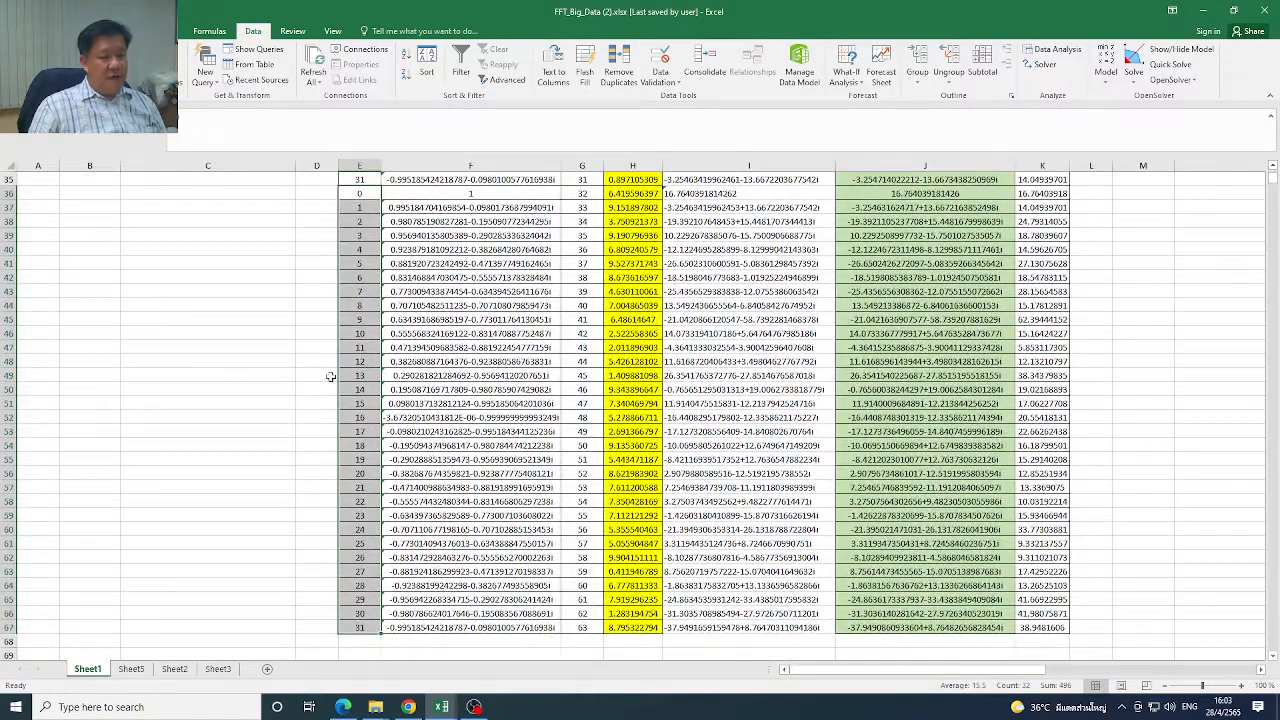
Switch to the browser to compare the k runs with the X_k and X_k+N/2 equations, and return to the FFT workbook
{"action": "left_click", "coordinate": [1203, 10]}
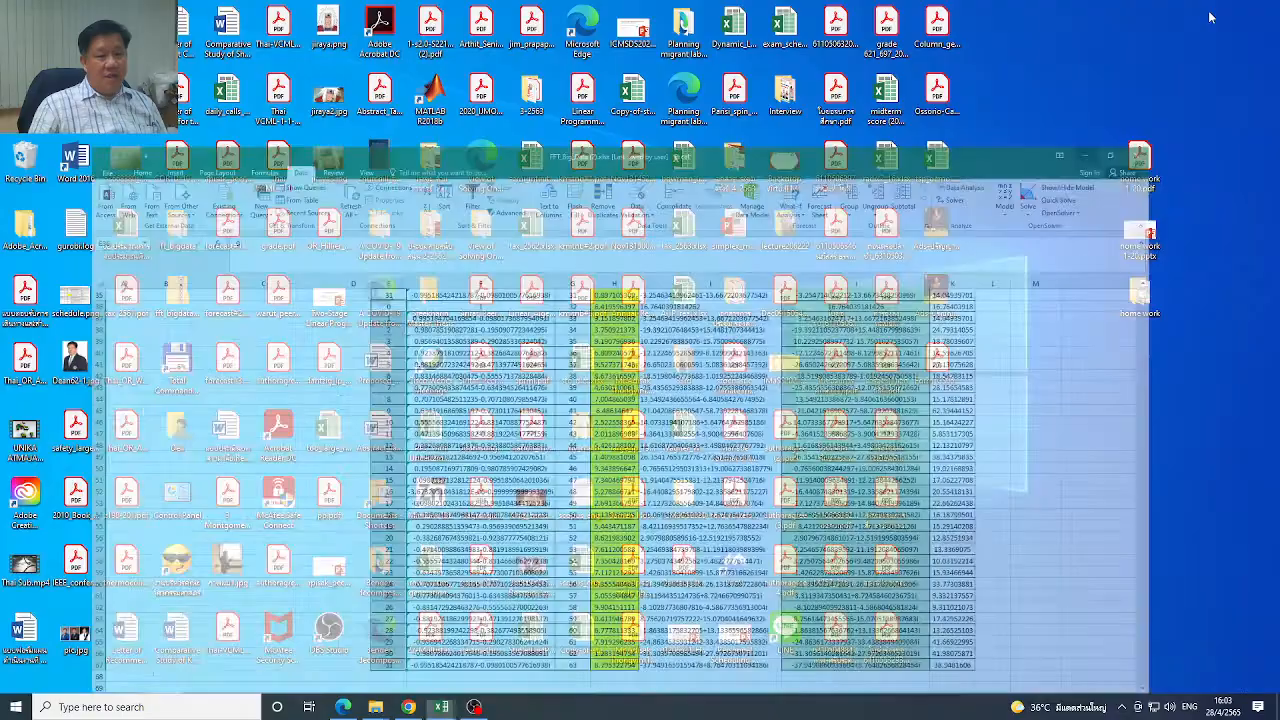
{"action": "left_click", "coordinate": [410, 708]}
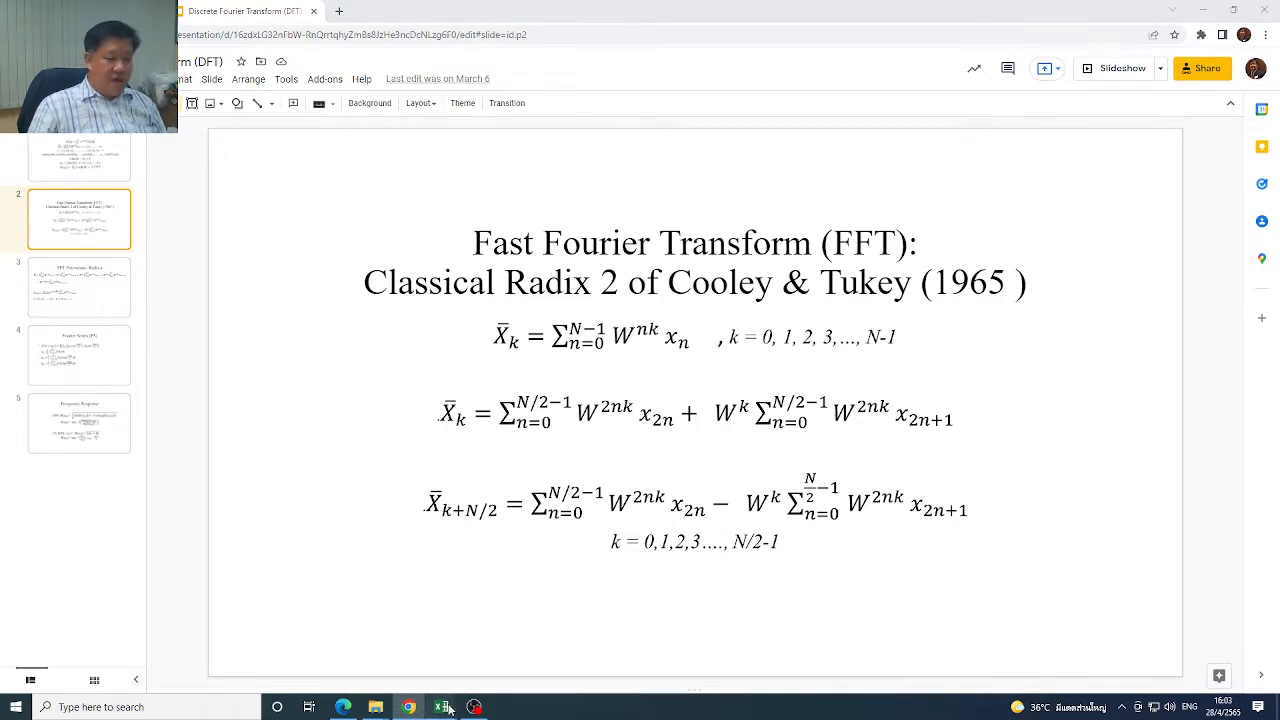
{"action": "mouse_move", "coordinate": [442, 707]}
{"action": "left_click", "coordinate": [510, 650]}
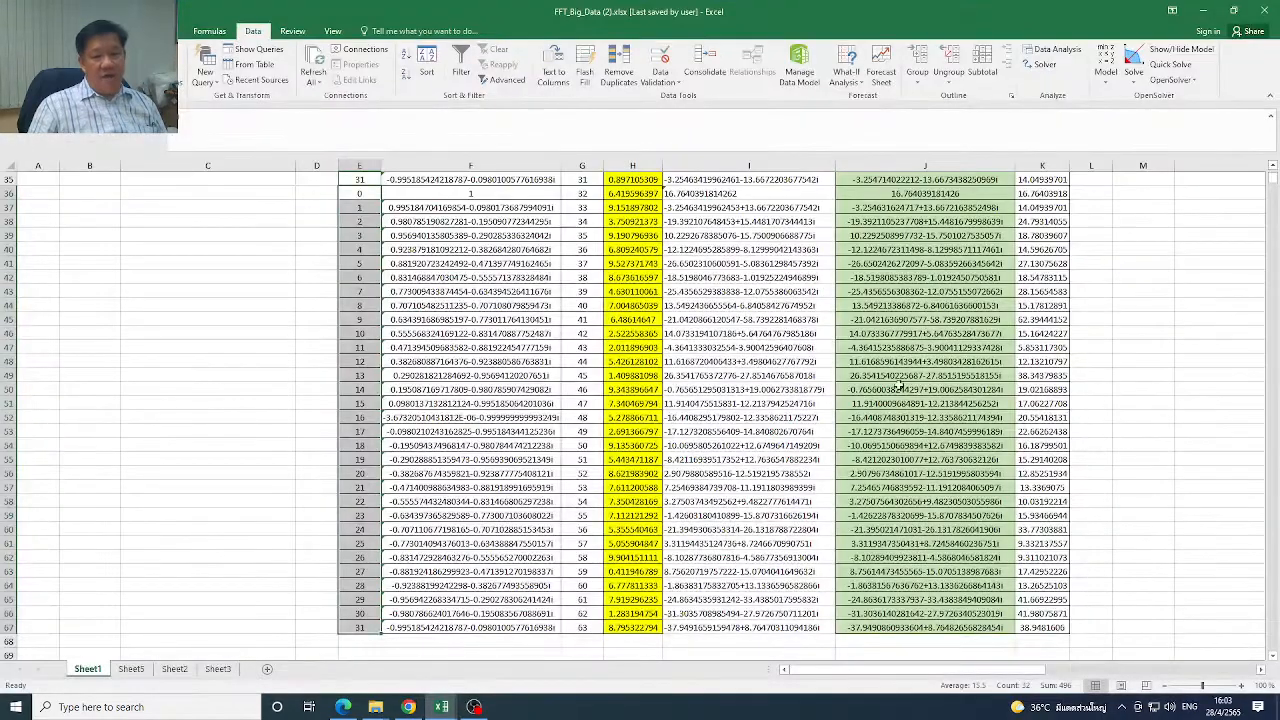
Inspect the first w^k value in F4 and the formulas for w, its imaginary part and its real part in C3, C2 and C1
{"action": "left_click_drag", "start_coordinate": [1274, 180], "coordinate": [1274, 172]}
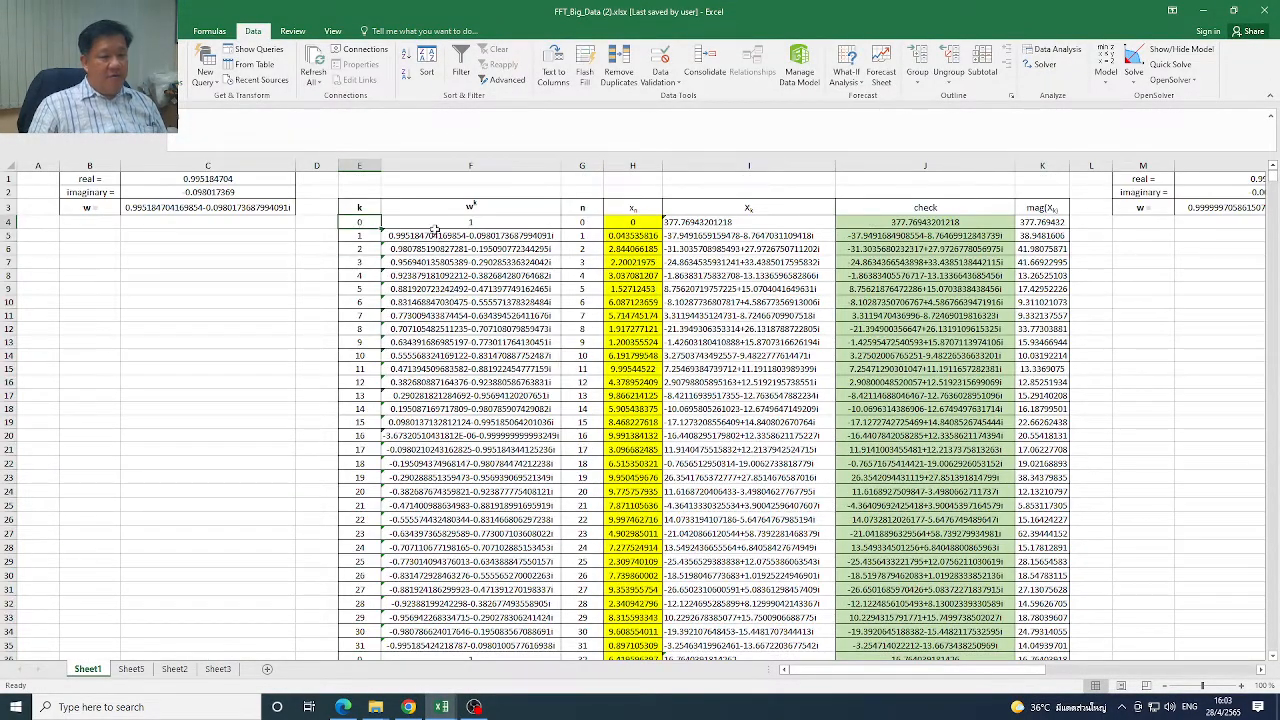
{"action": "left_click", "coordinate": [468, 222]}
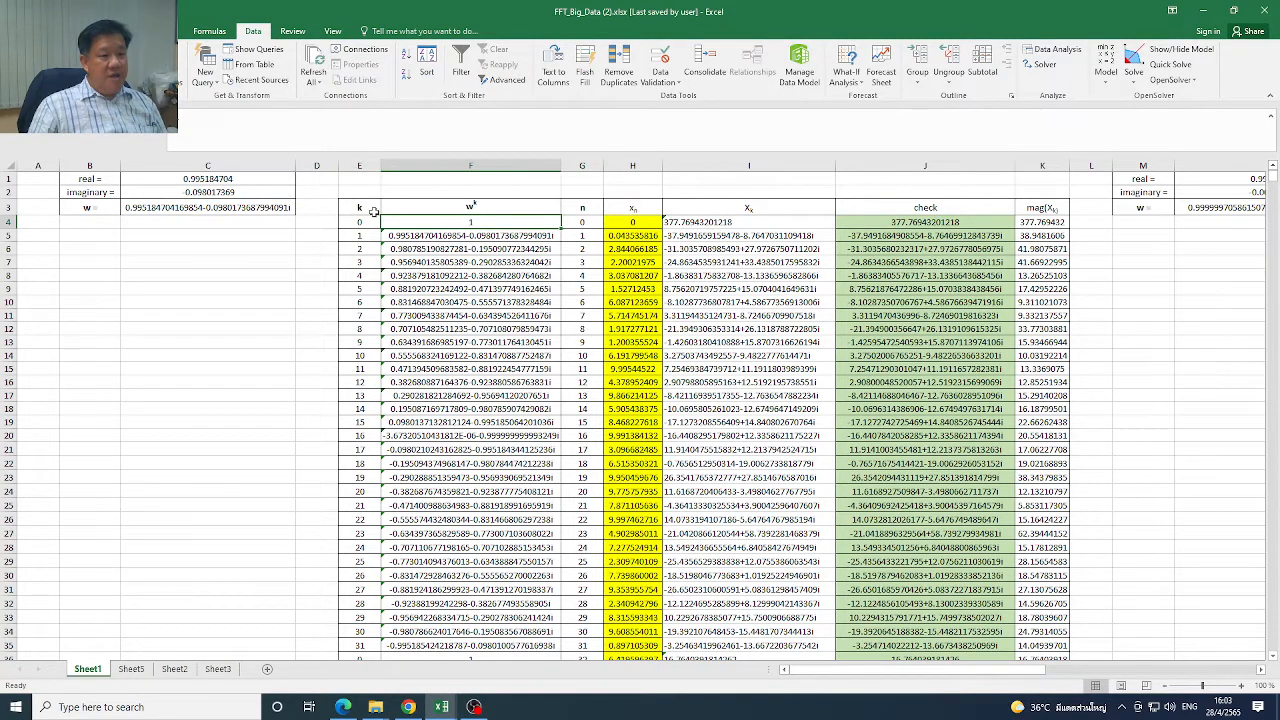
{"action": "left_click", "coordinate": [199, 209]}
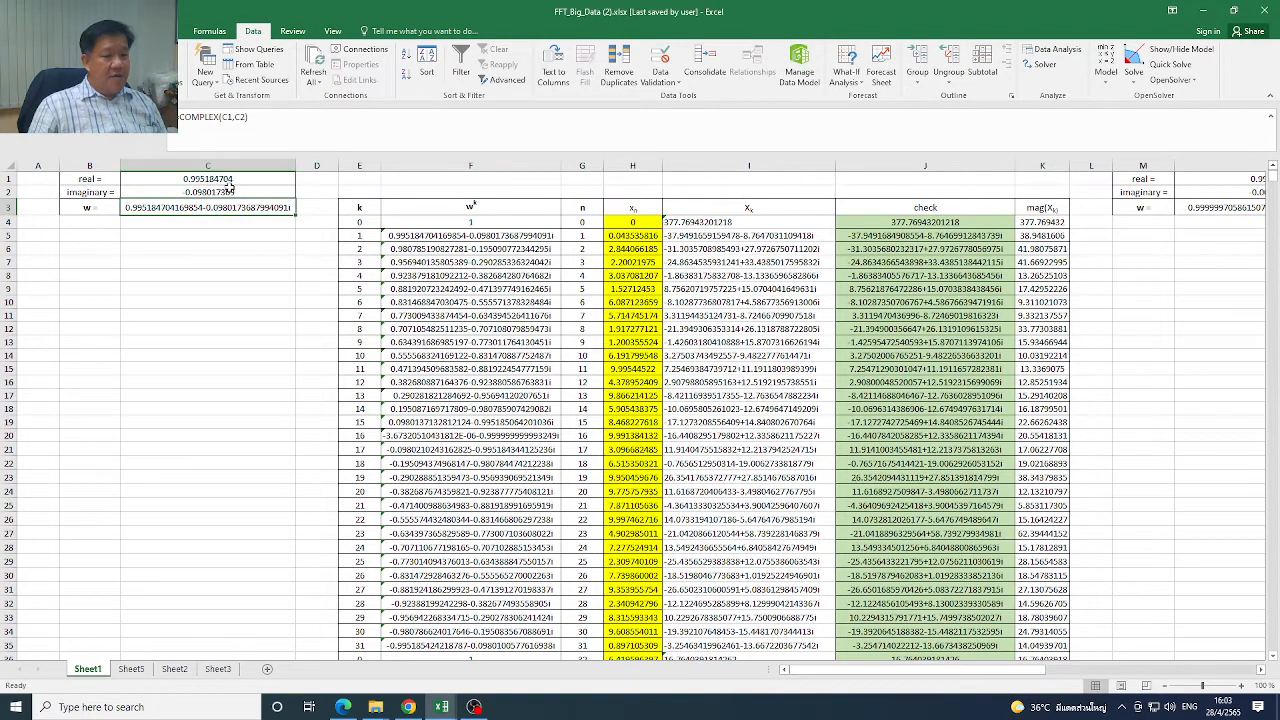
{"action": "left_click", "coordinate": [222, 189]}
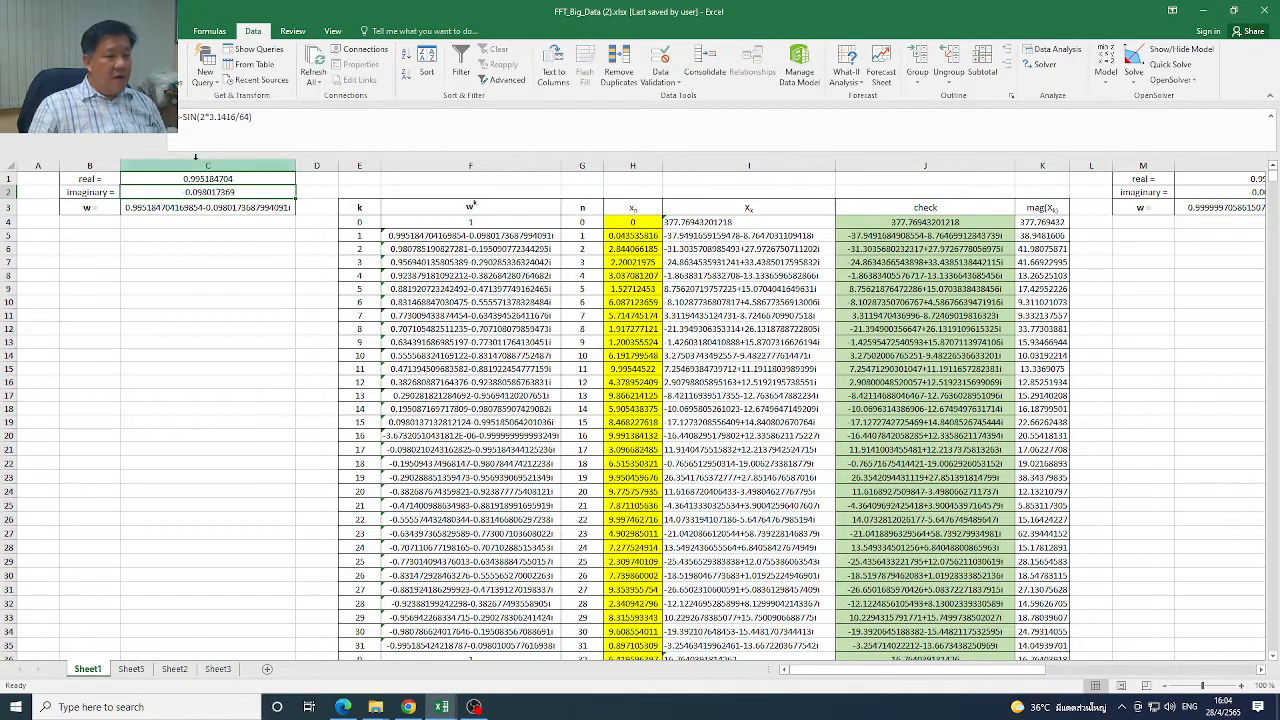
{"action": "left_click", "coordinate": [204, 180]}
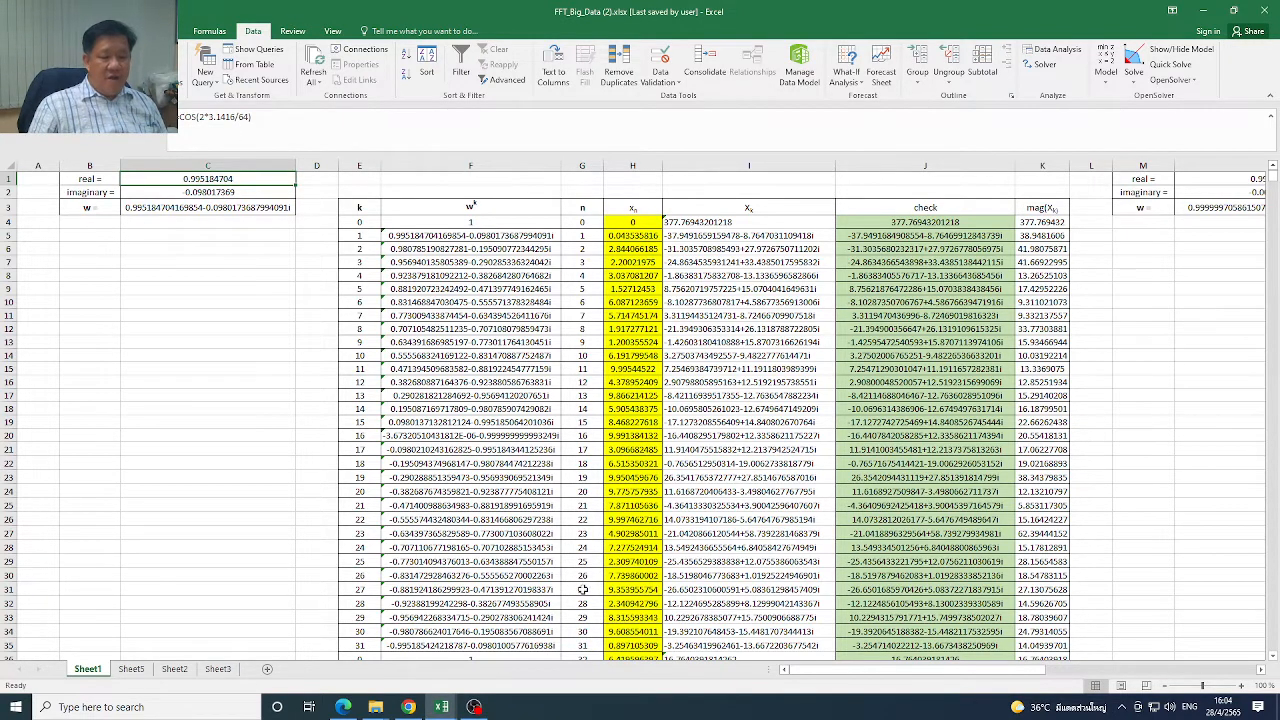
Show the Discrete Fourier Transform slide with the definition of W in the browser, and return to the FFT_Big_Data (2).xlsx workbook
{"action": "left_click", "coordinate": [409, 707]}
{"action": "left_click", "coordinate": [93, 165]}
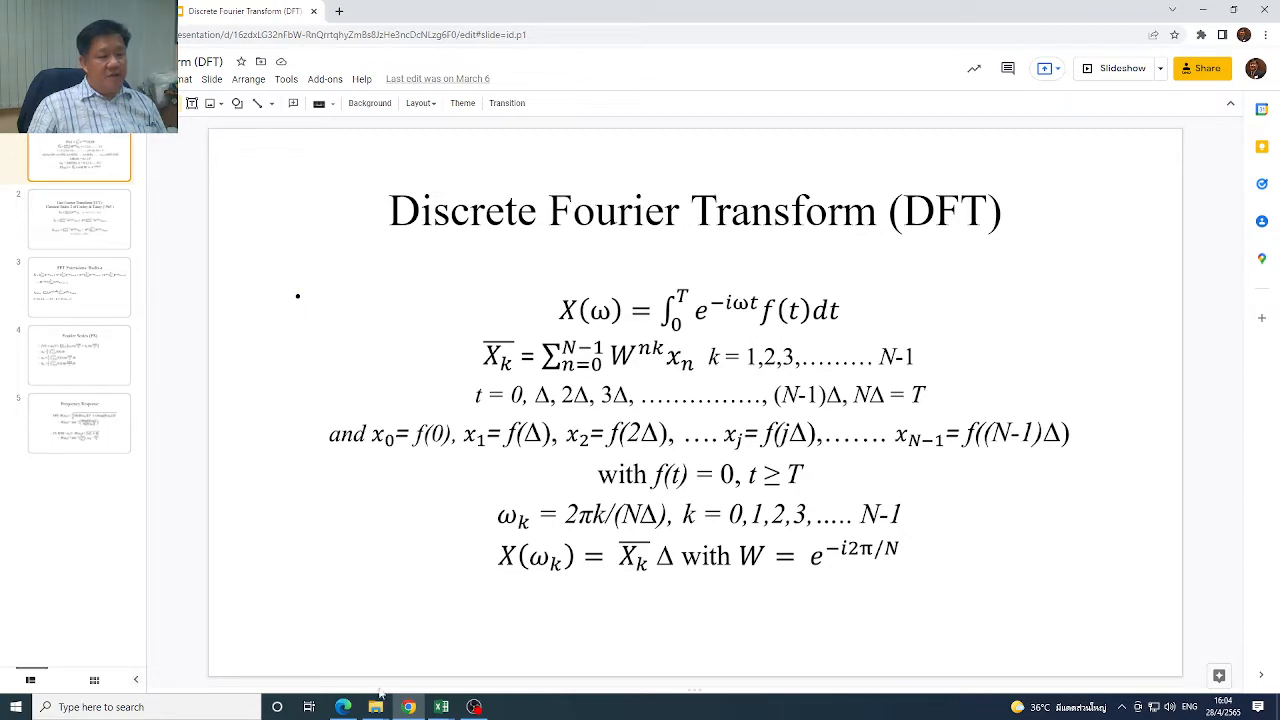
{"action": "mouse_move", "coordinate": [441, 704]}
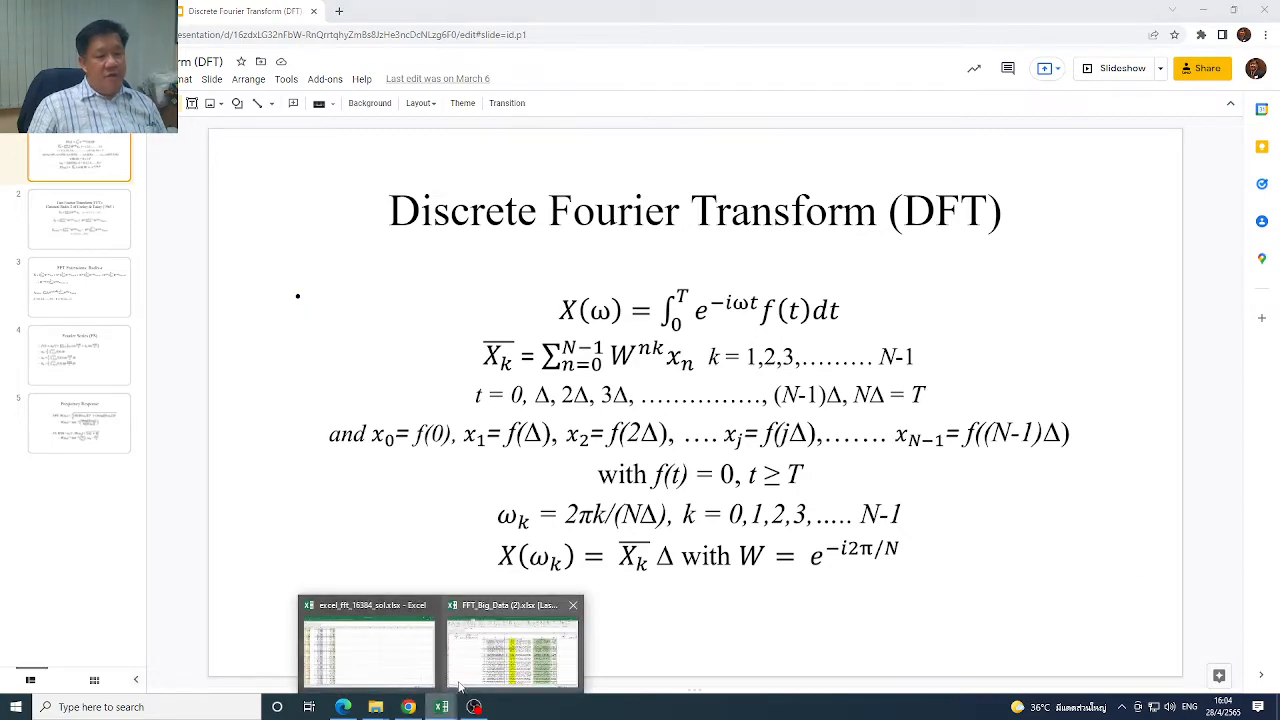
{"action": "left_click", "coordinate": [512, 650]}
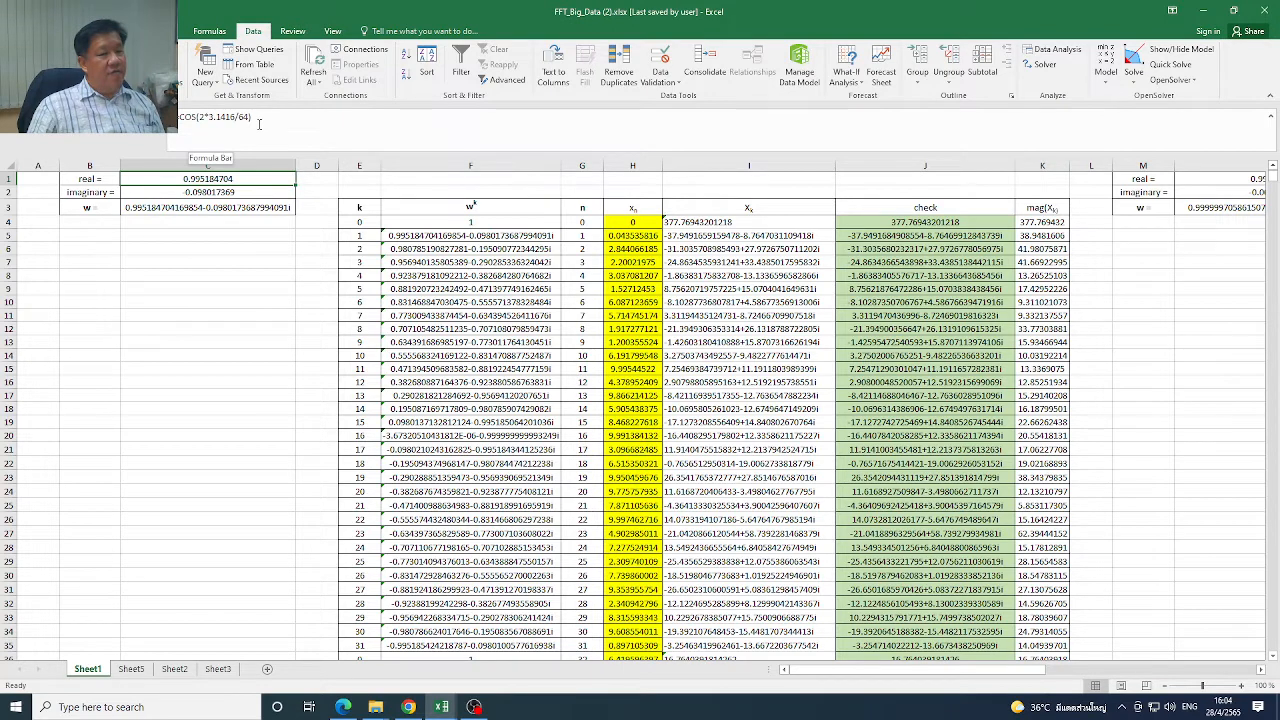
Compare the imaginary part's formula in C2 with the exponent of W on the DFT slide, and review the w formula in C3
{"action": "left_click", "coordinate": [183, 194]}
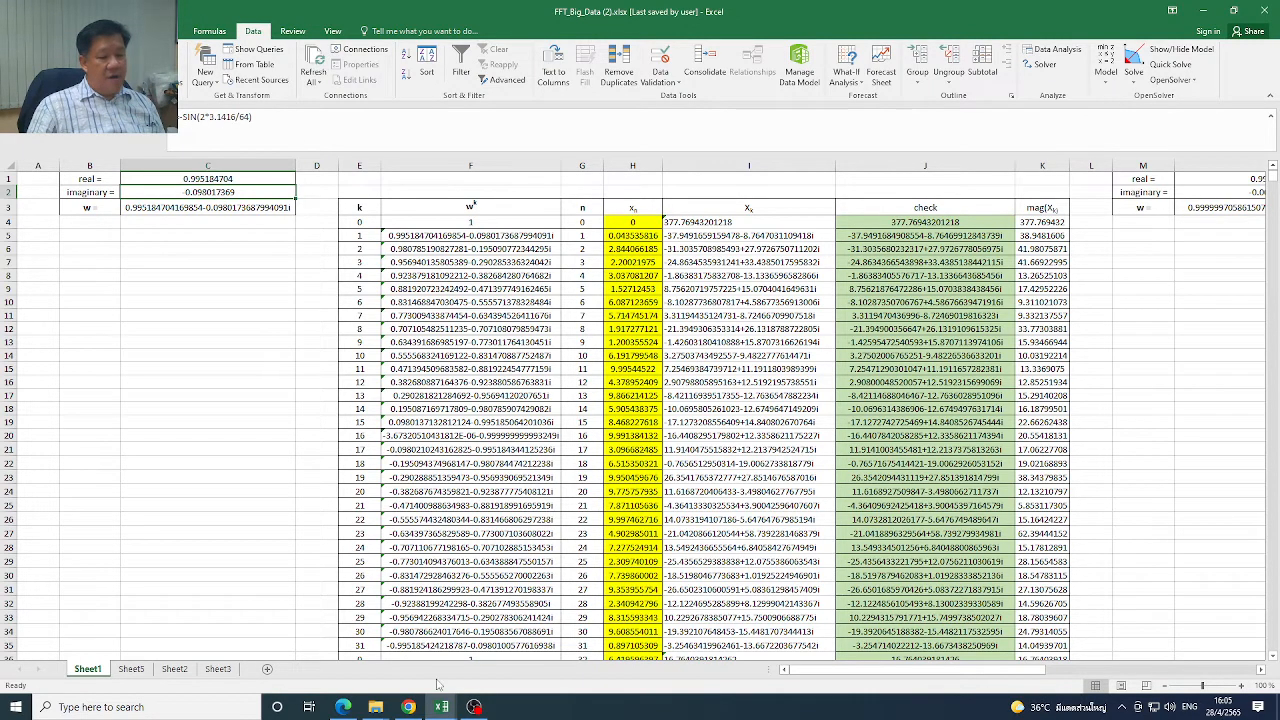
{"action": "left_click", "coordinate": [408, 707]}
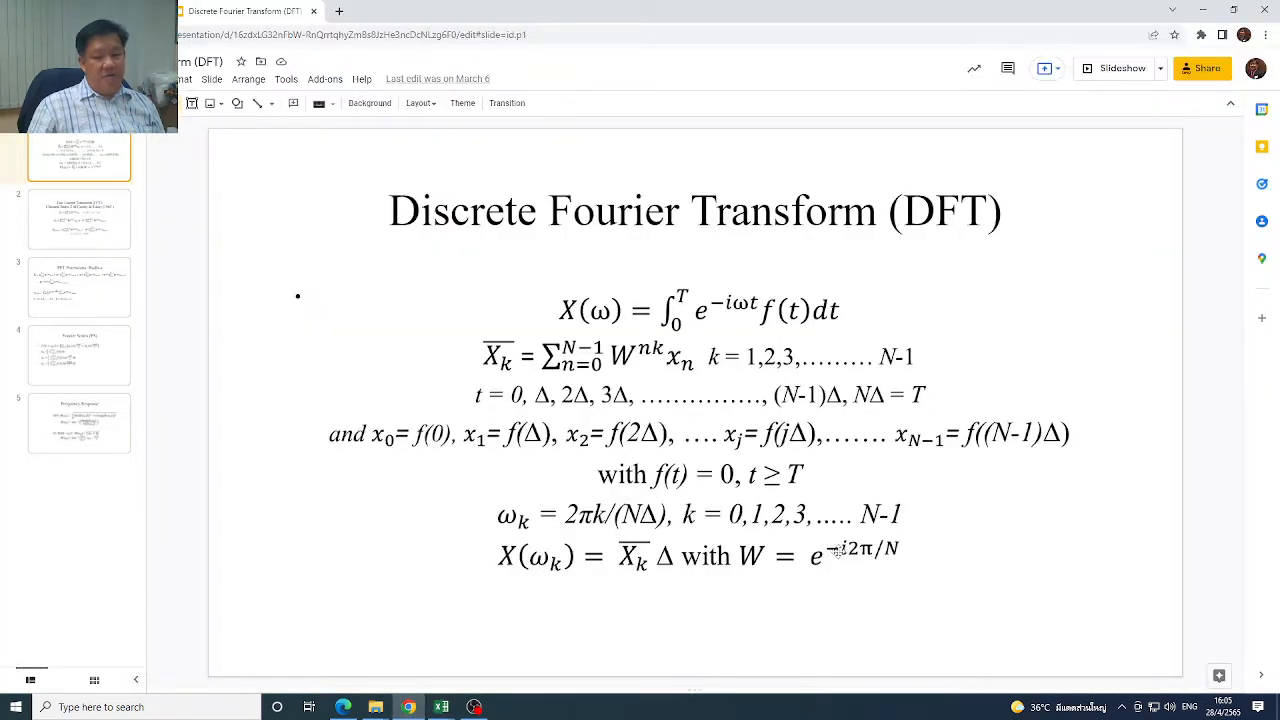
{"action": "left_click", "coordinate": [447, 708]}
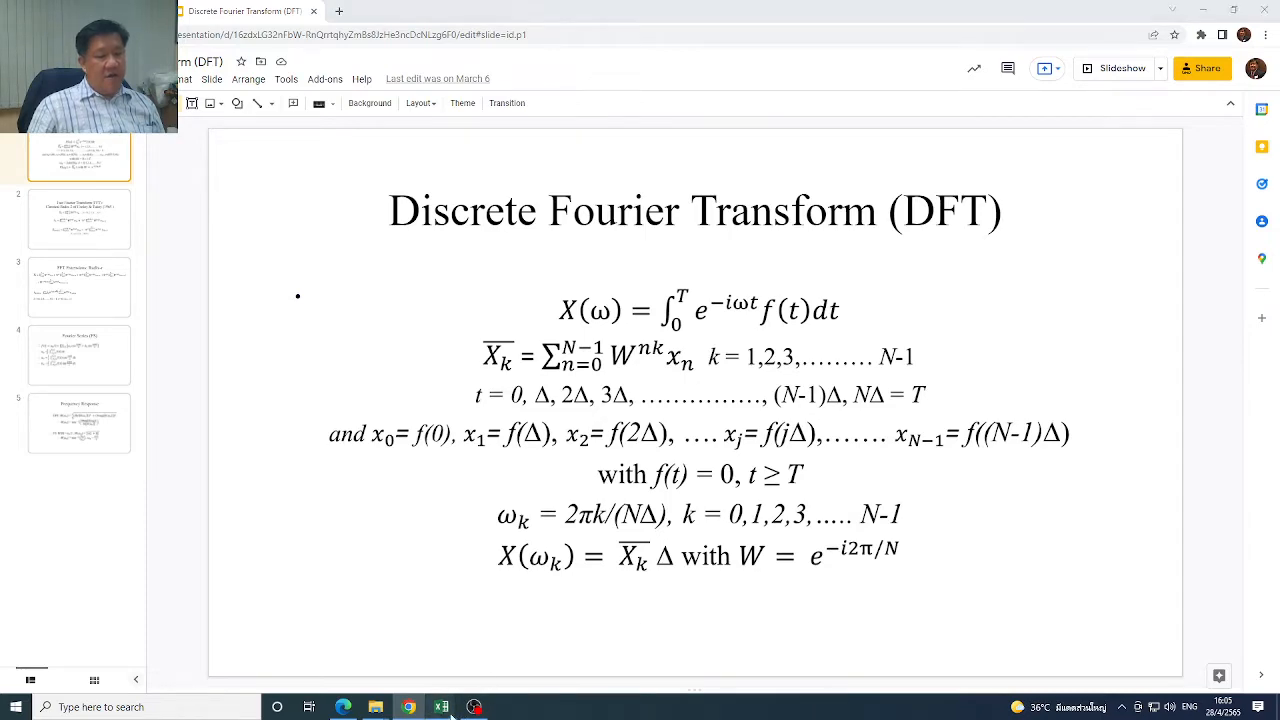
{"action": "left_click", "coordinate": [480, 675]}
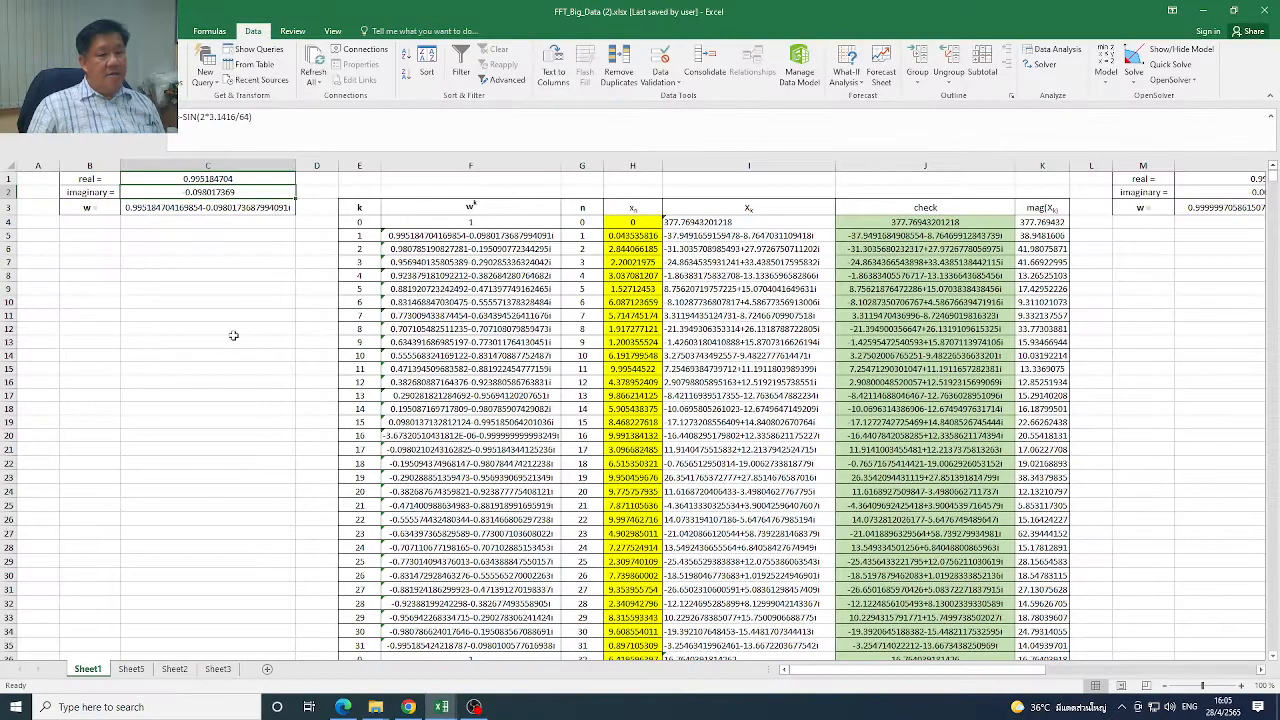
{"action": "left_click", "coordinate": [222, 208]}
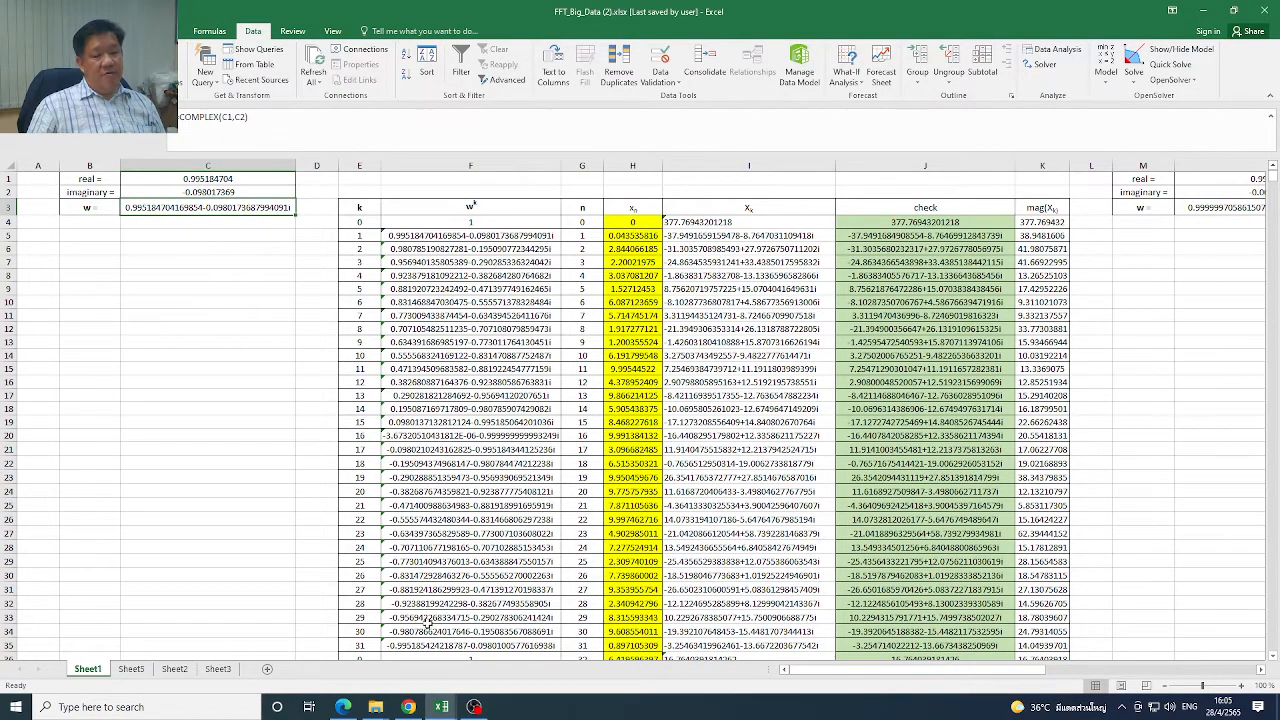
Show the Classical Radix 2 FFT slide in the browser to review the W^k term, and return to the FFT workbook
{"action": "left_click", "coordinate": [409, 707]}
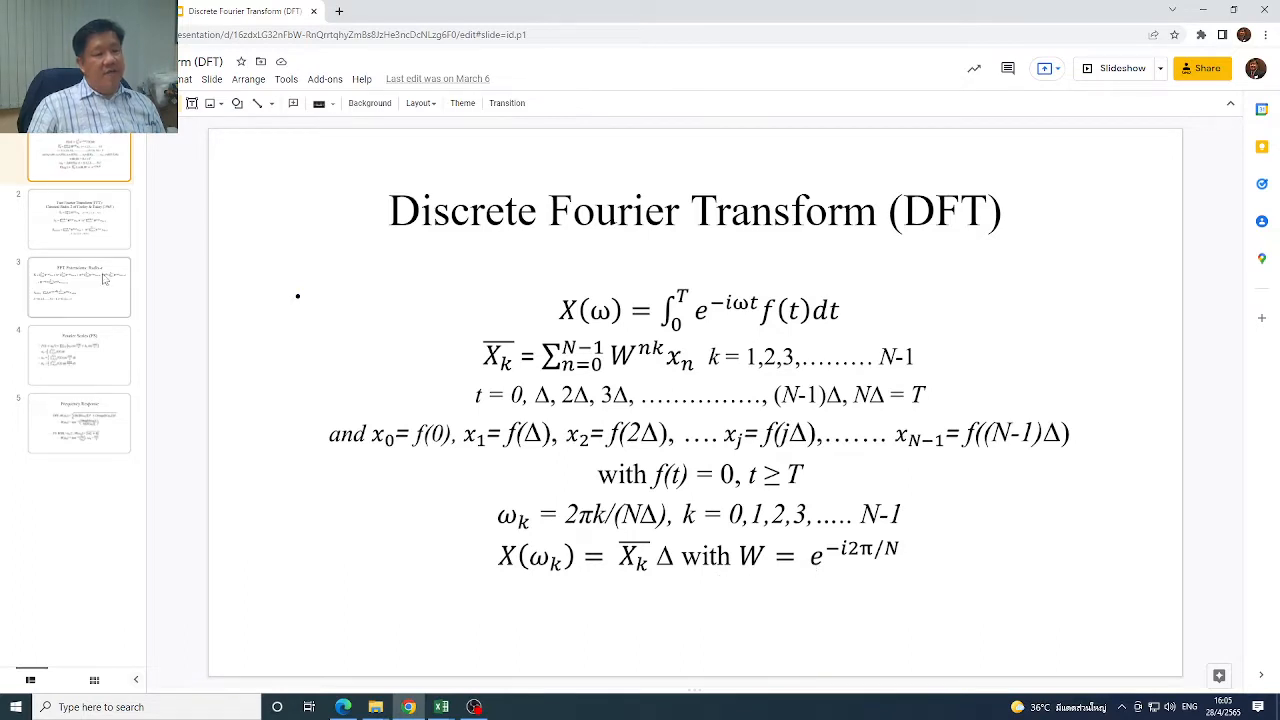
{"action": "left_click", "coordinate": [103, 239]}
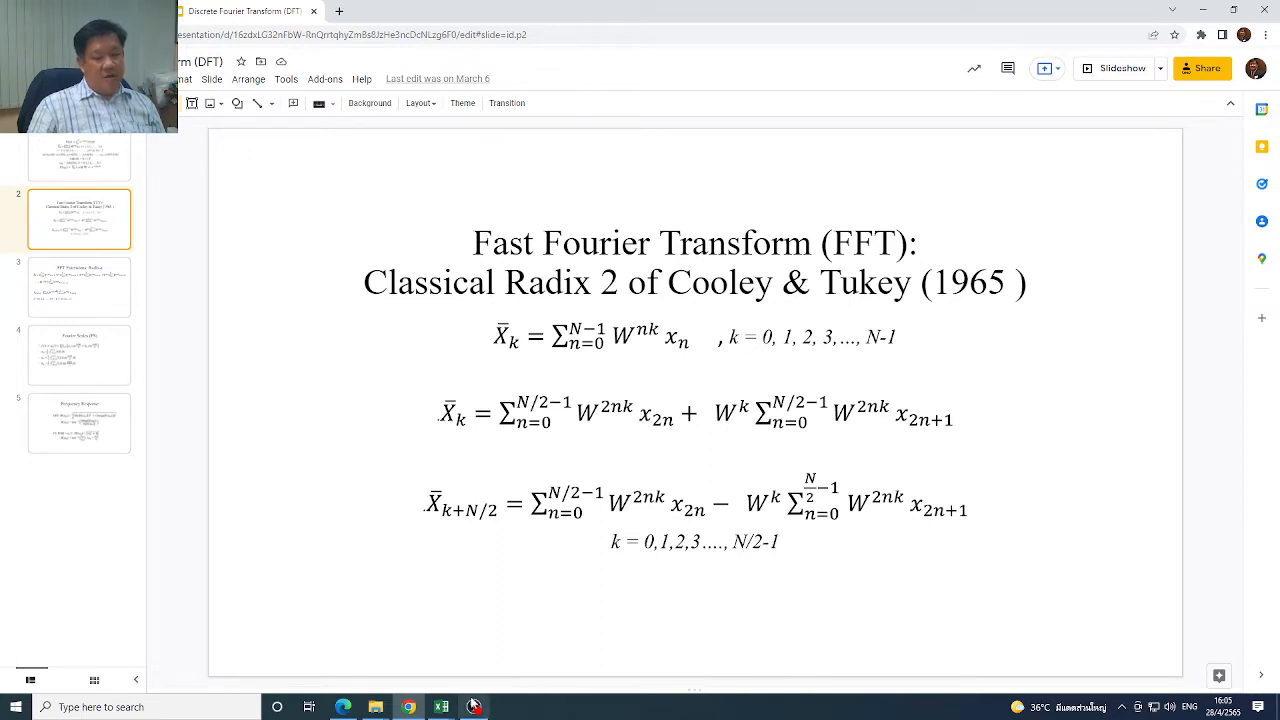
{"action": "mouse_move", "coordinate": [443, 707]}
{"action": "left_click", "coordinate": [490, 675]}
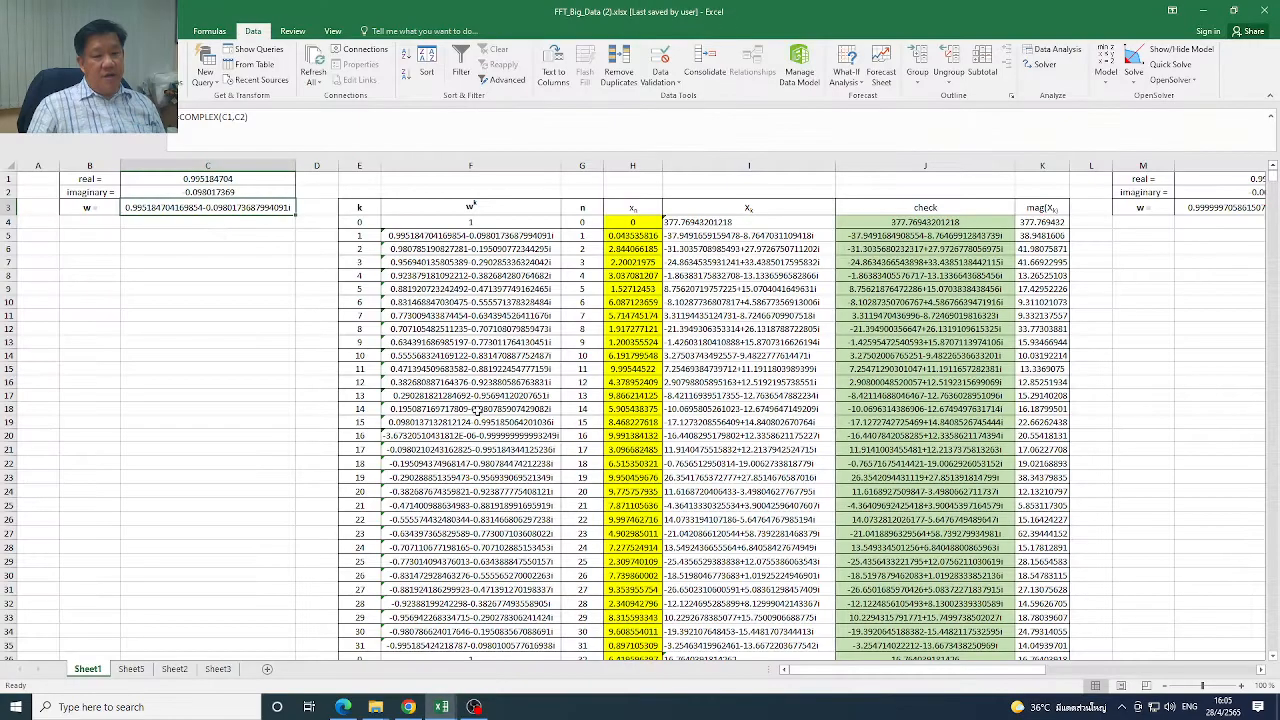
Examine how the w^k column is built for k = 0, 1 and 2 by comparing cells F4, F5 and F6
{"action": "left_click", "coordinate": [477, 222]}
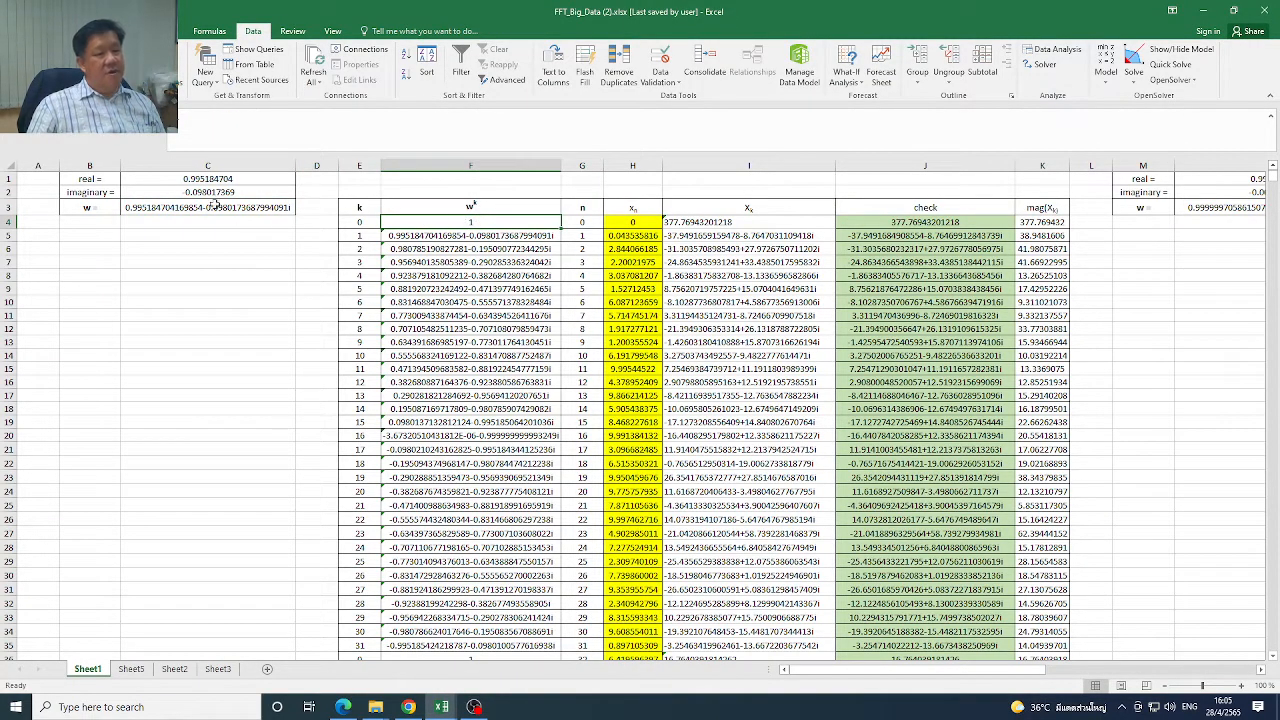
{"action": "left_click", "coordinate": [377, 222]}
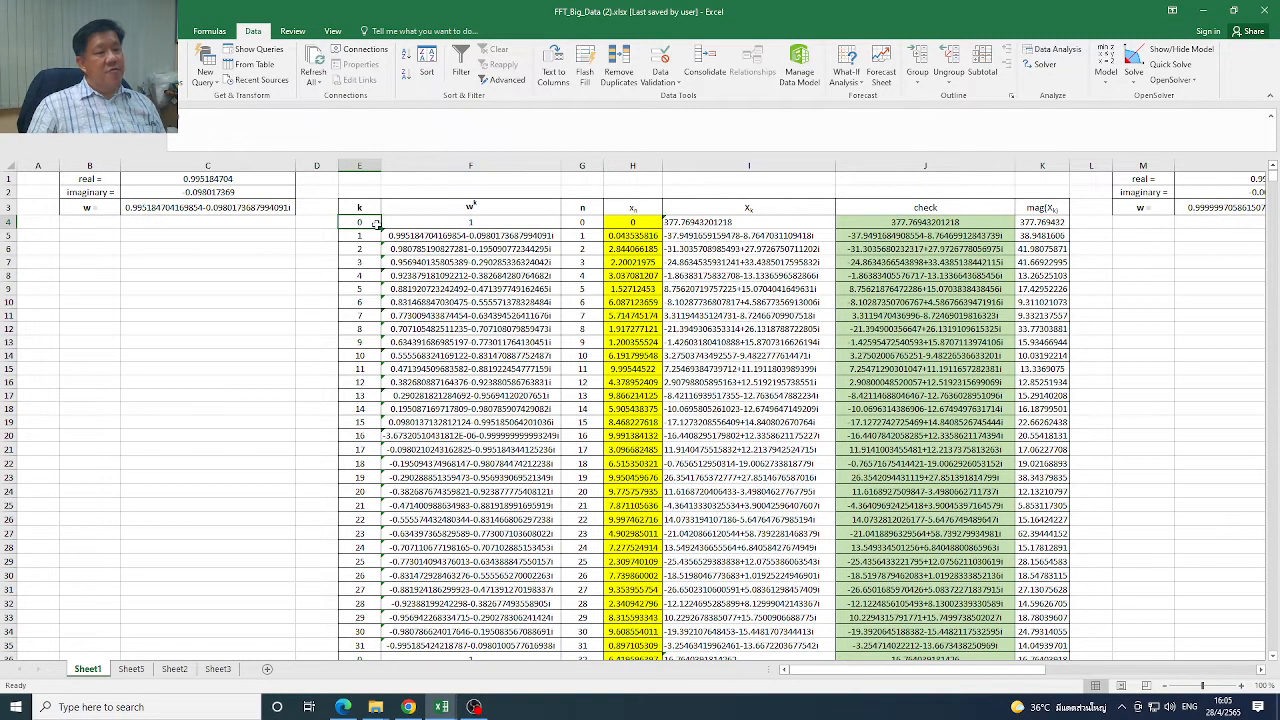
{"action": "left_click", "coordinate": [474, 222]}
{"action": "left_click", "coordinate": [481, 239]}
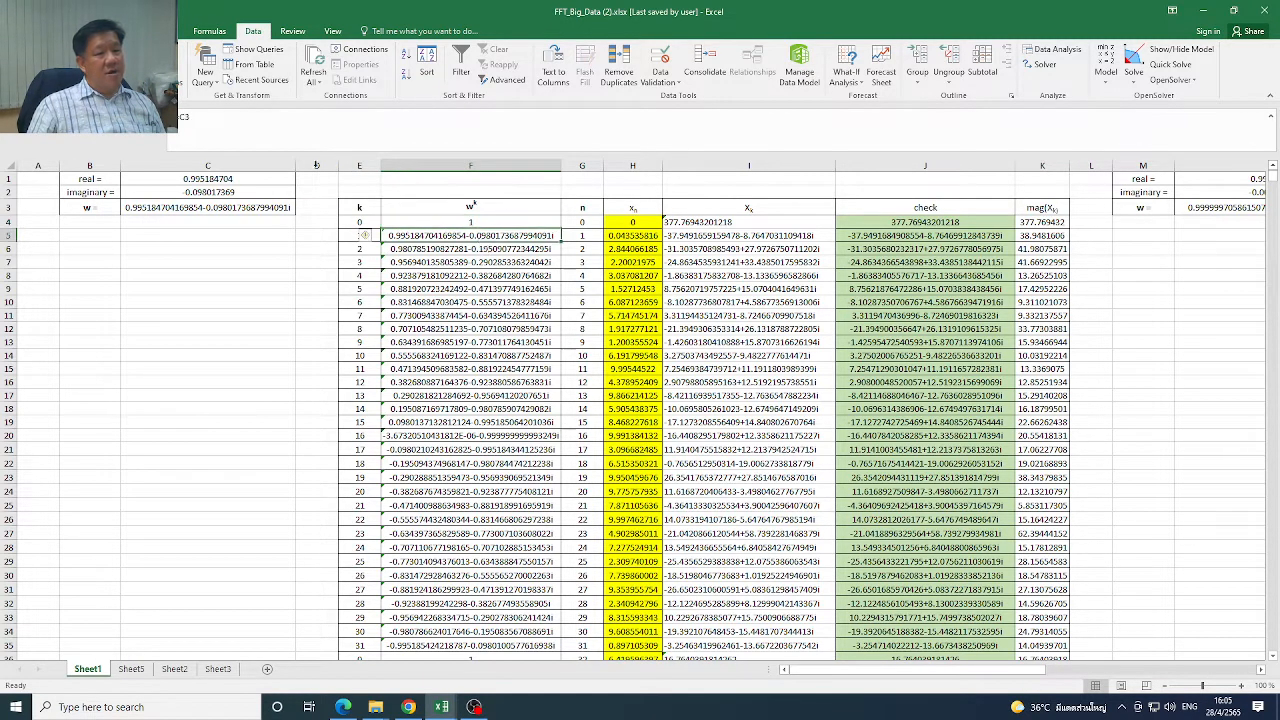
{"action": "left_click", "coordinate": [460, 250]}
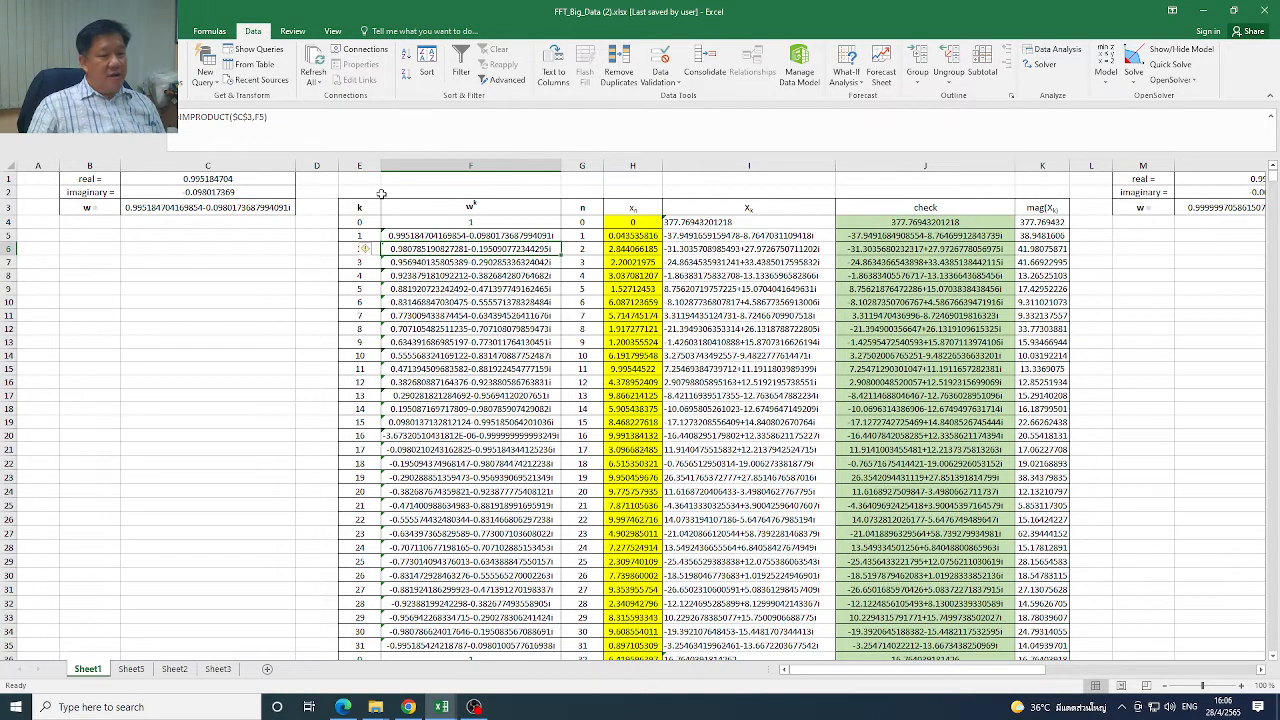
{"action": "left_click", "coordinate": [483, 236]}
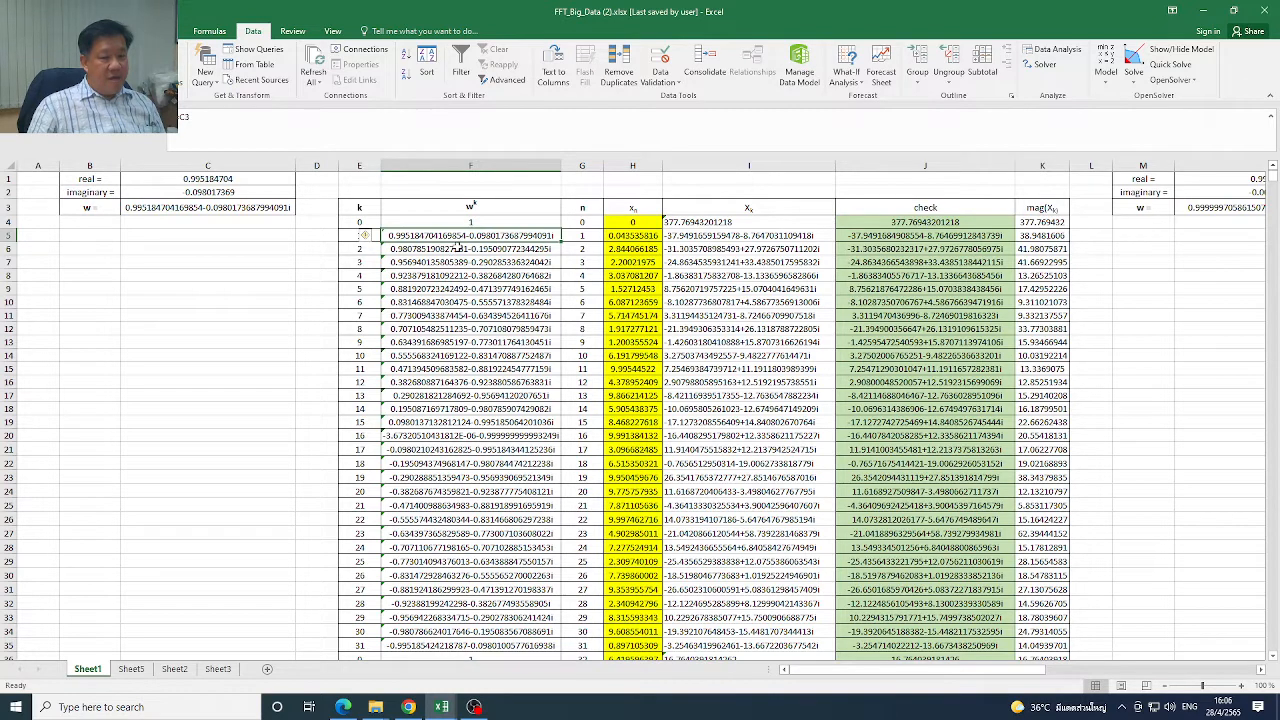
{"action": "left_click", "coordinate": [456, 248]}
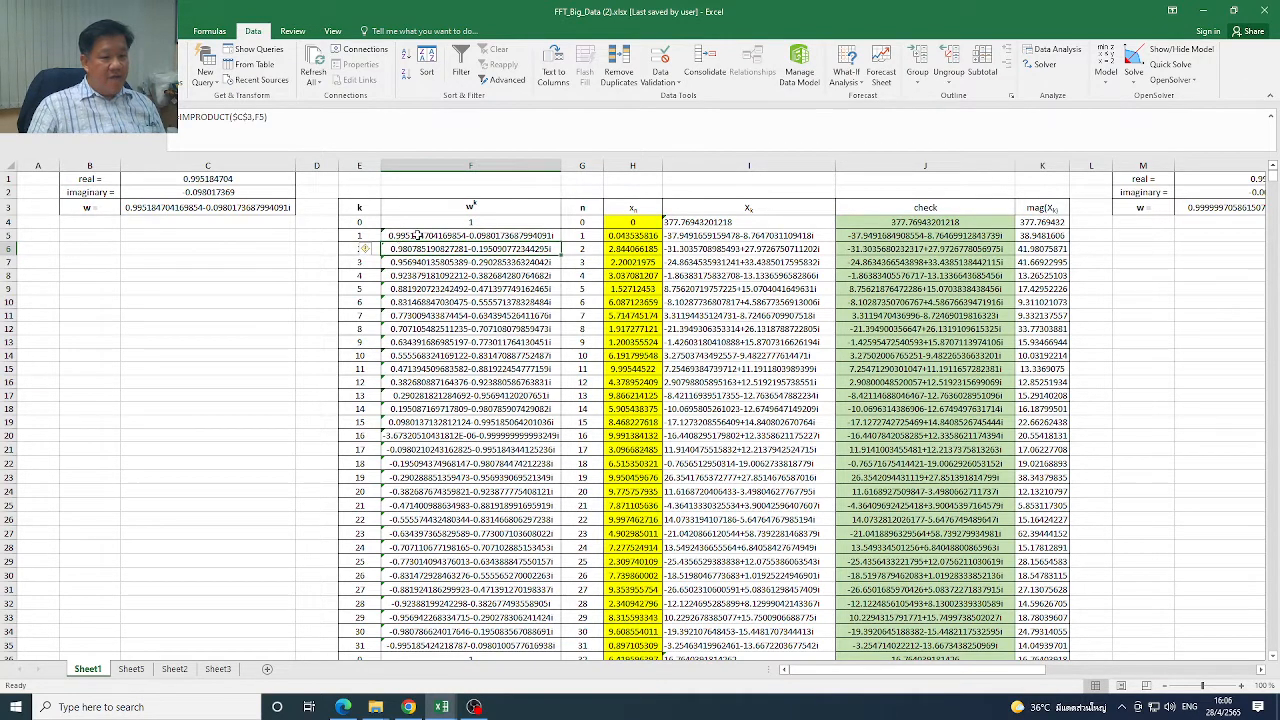
Compare w in C3 with the IMPRODUCT formulas for k = 2 and 3 in cells F6 and F7
{"action": "left_click", "coordinate": [260, 206]}
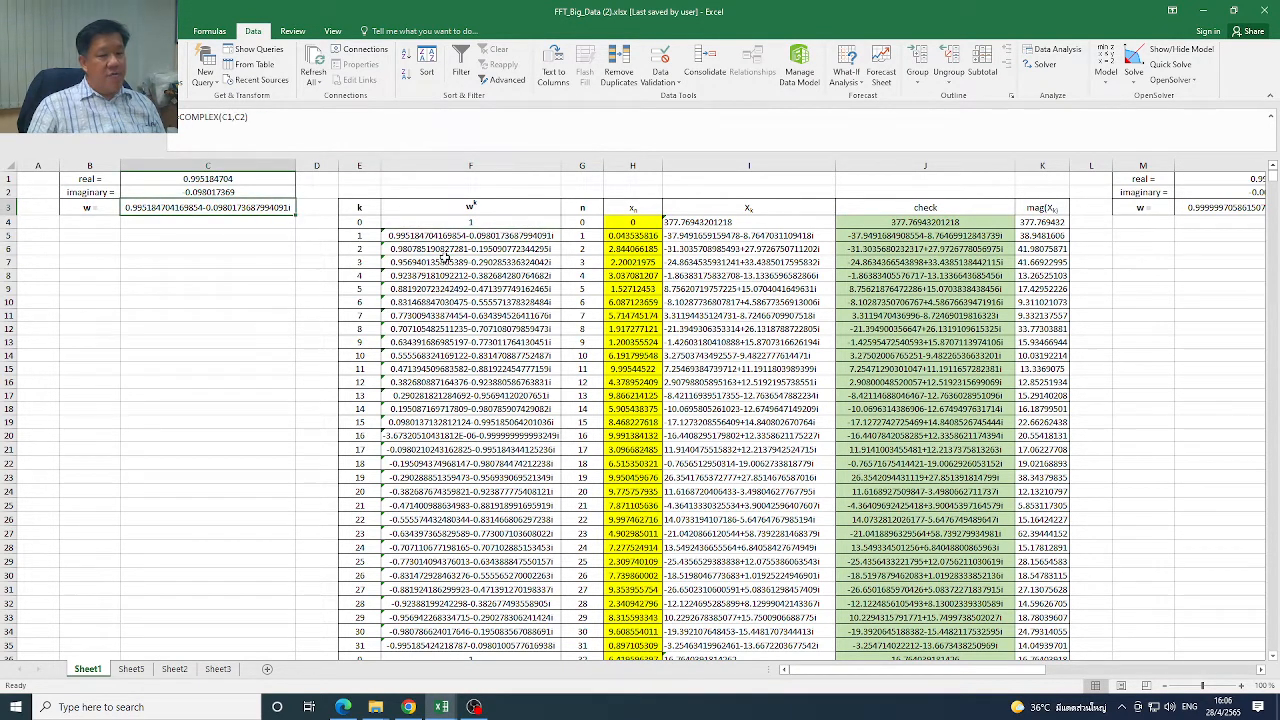
{"action": "left_click", "coordinate": [451, 249]}
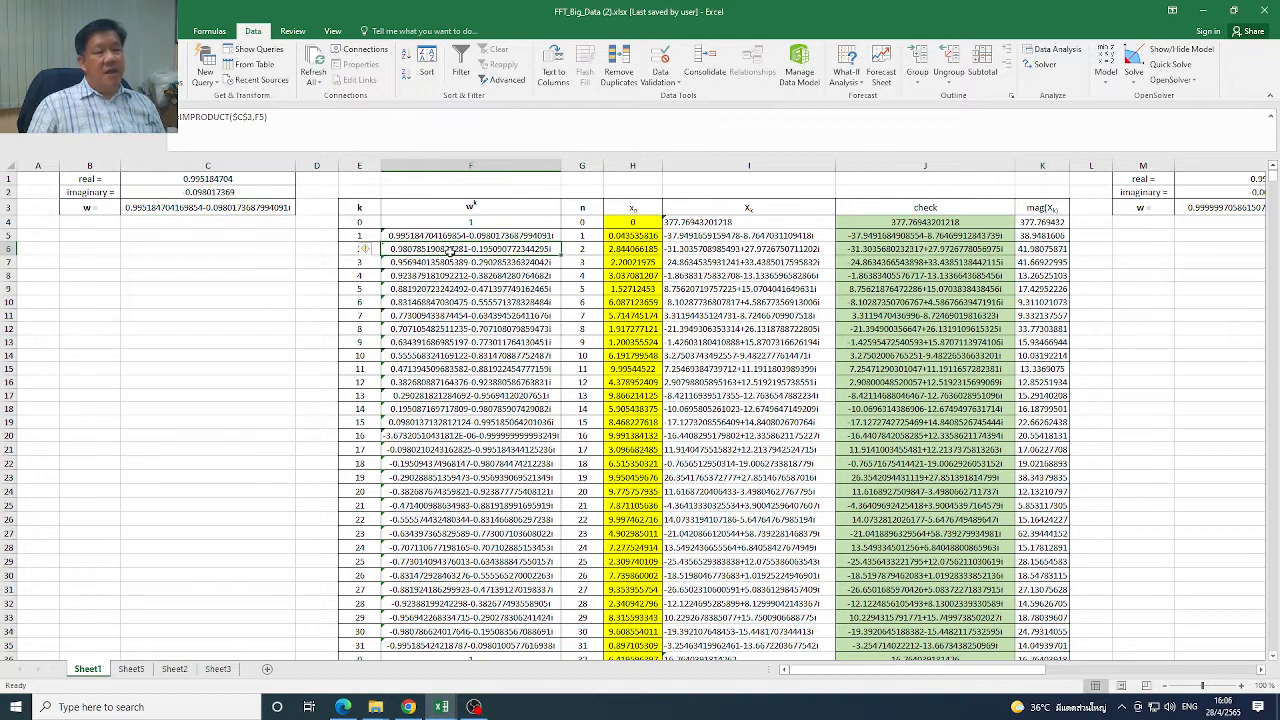
{"action": "left_click", "coordinate": [449, 262]}
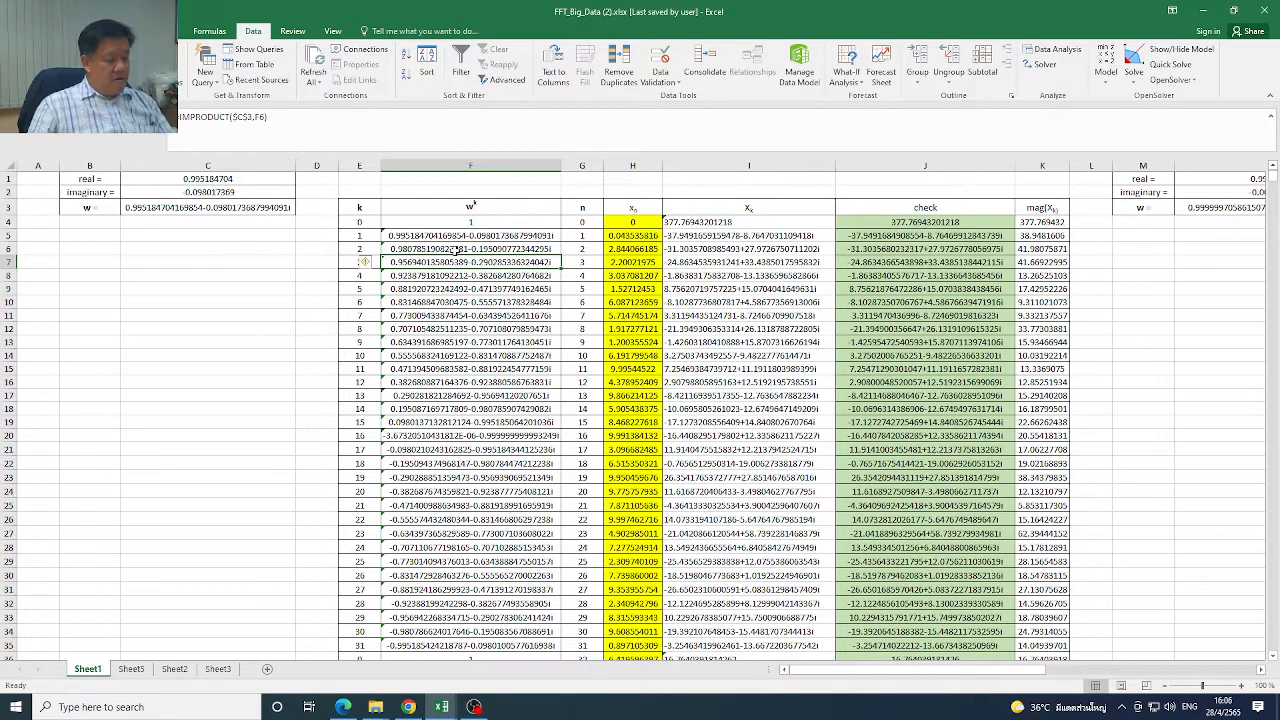
{"action": "left_click", "coordinate": [463, 249]}
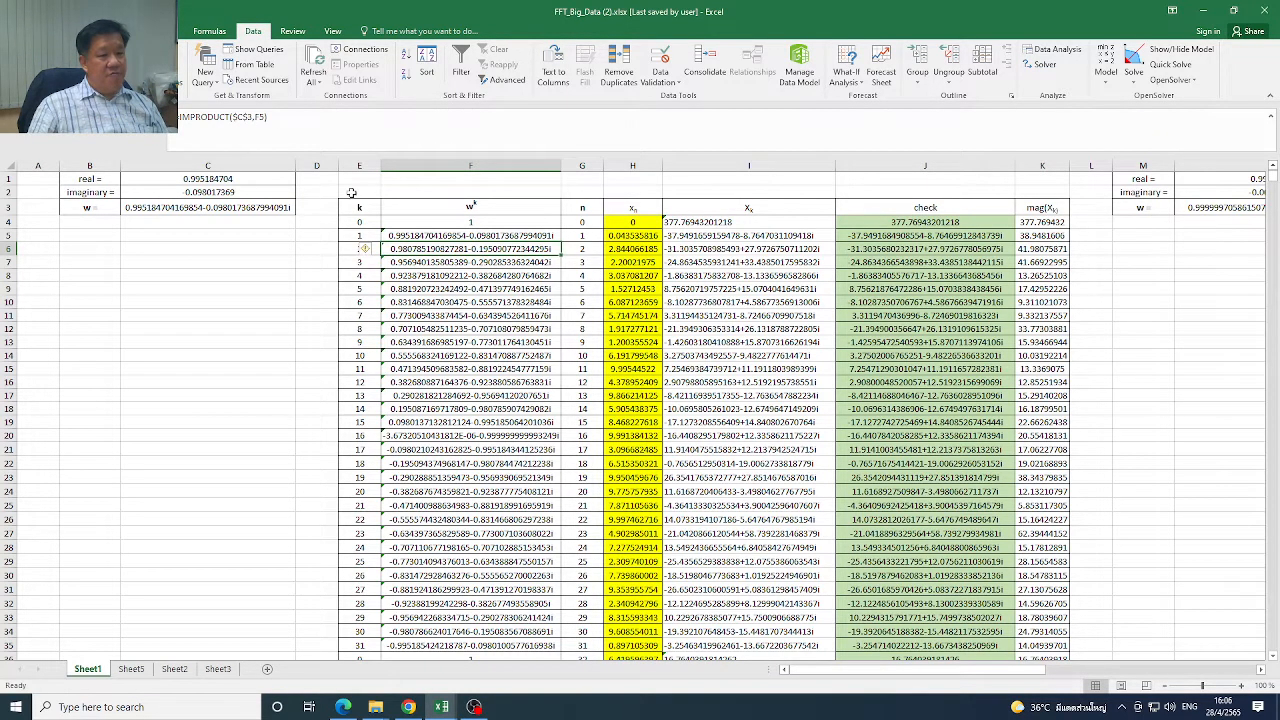
Examine the w^k formulas for k = 1 through 6 one by one in cells F5 to F10
{"action": "left_click", "coordinate": [468, 237]}
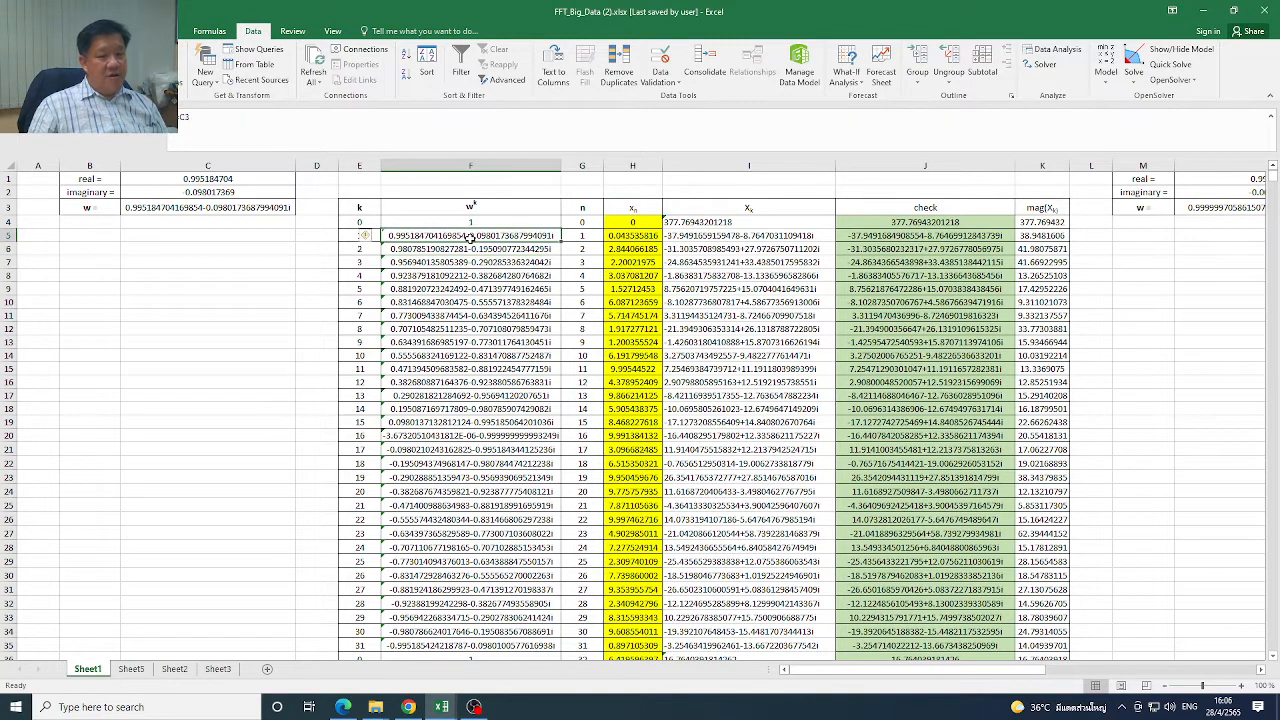
{"action": "left_click", "coordinate": [476, 249]}
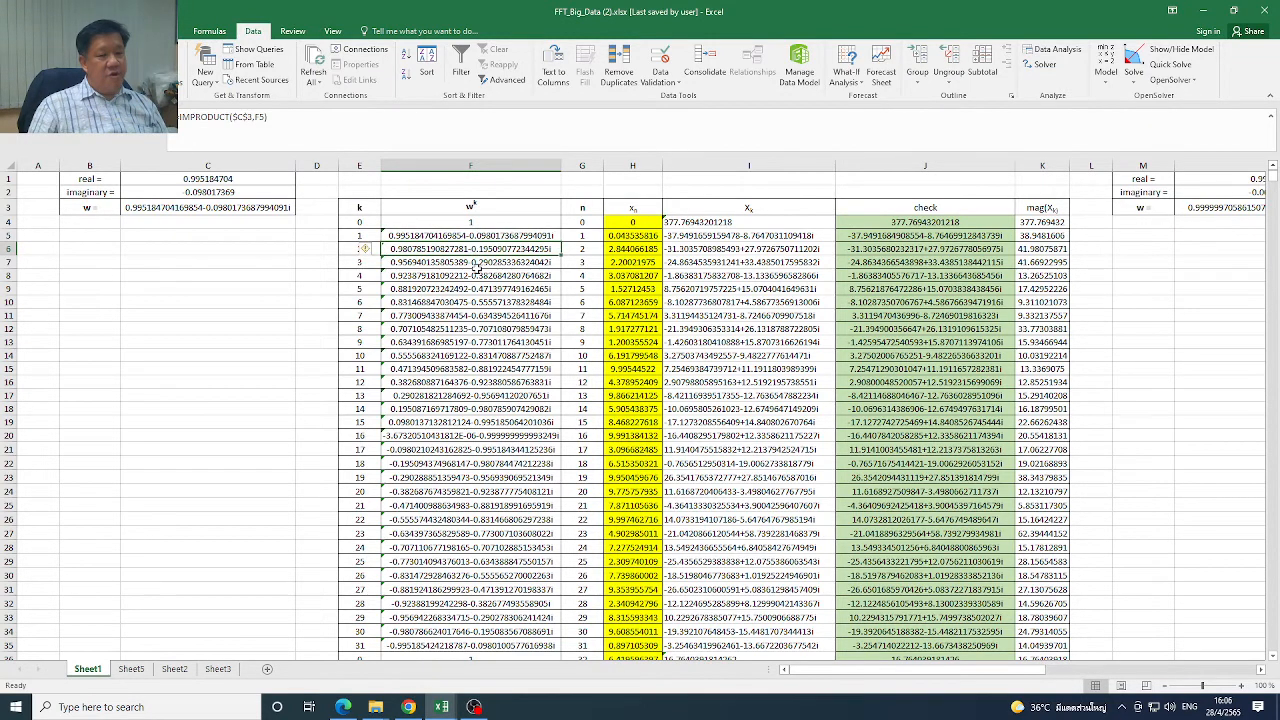
{"action": "left_click", "coordinate": [478, 265]}
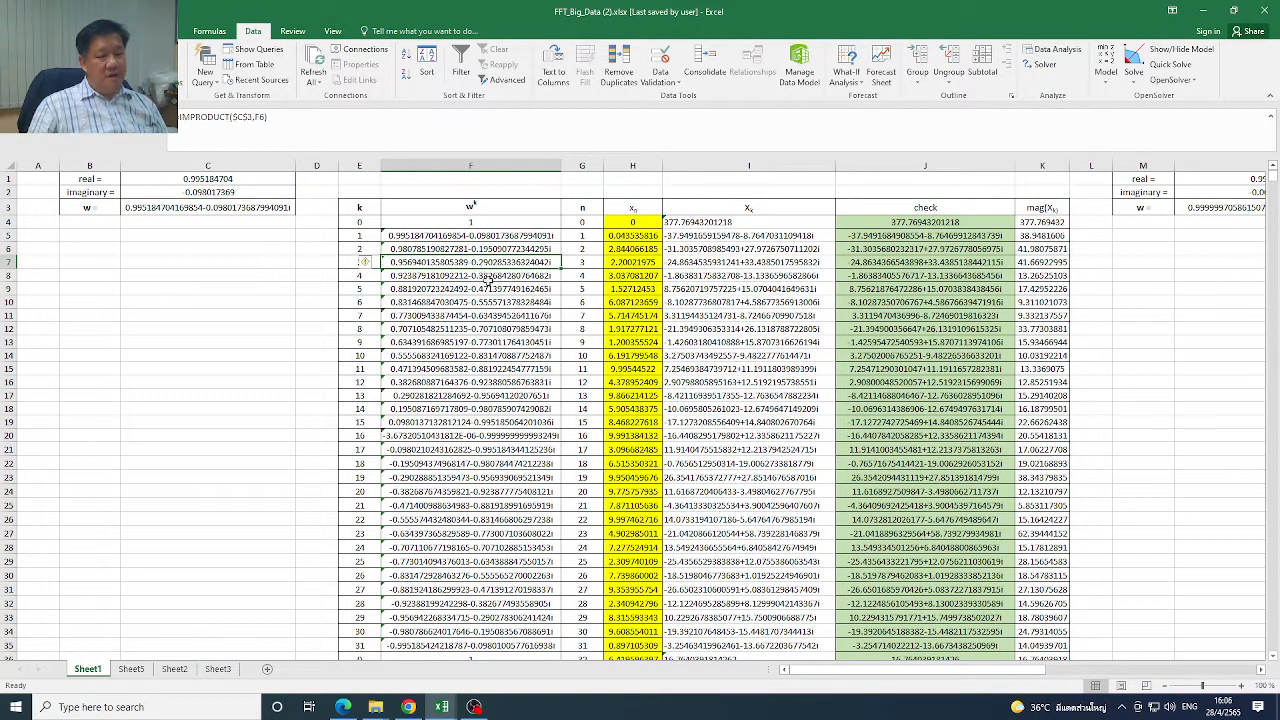
{"action": "left_click", "coordinate": [487, 277]}
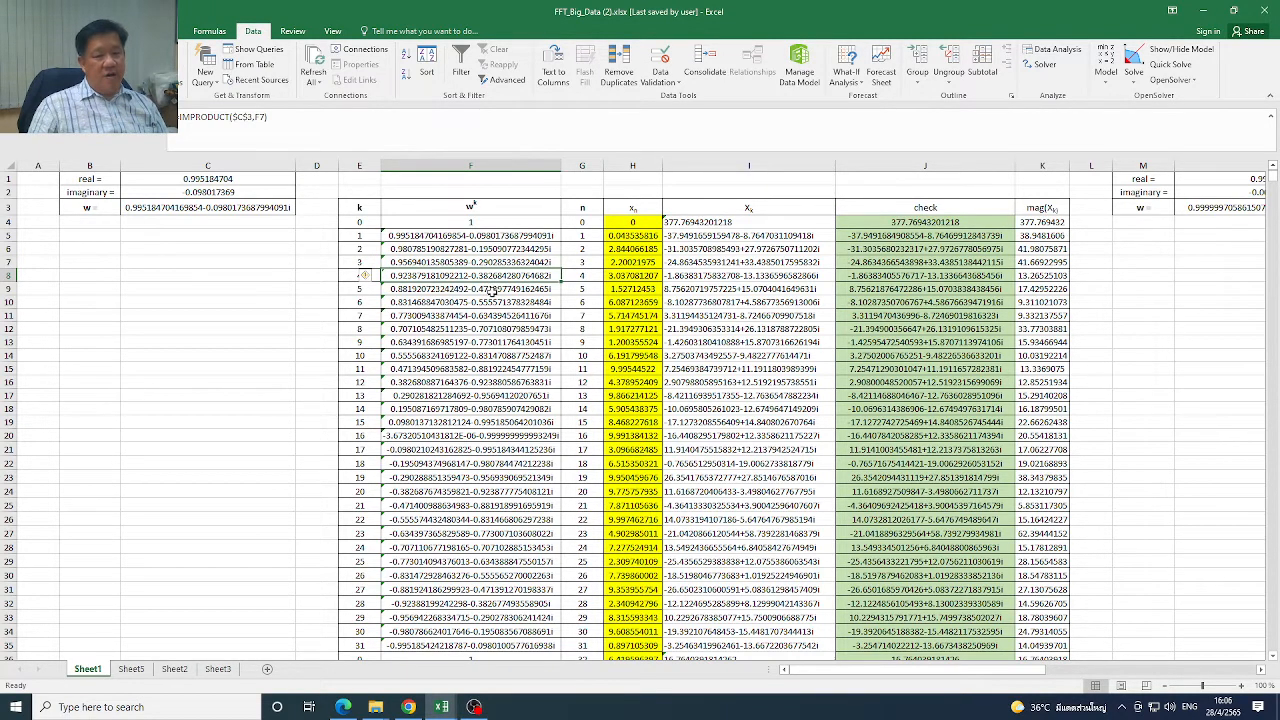
{"action": "left_click", "coordinate": [491, 292]}
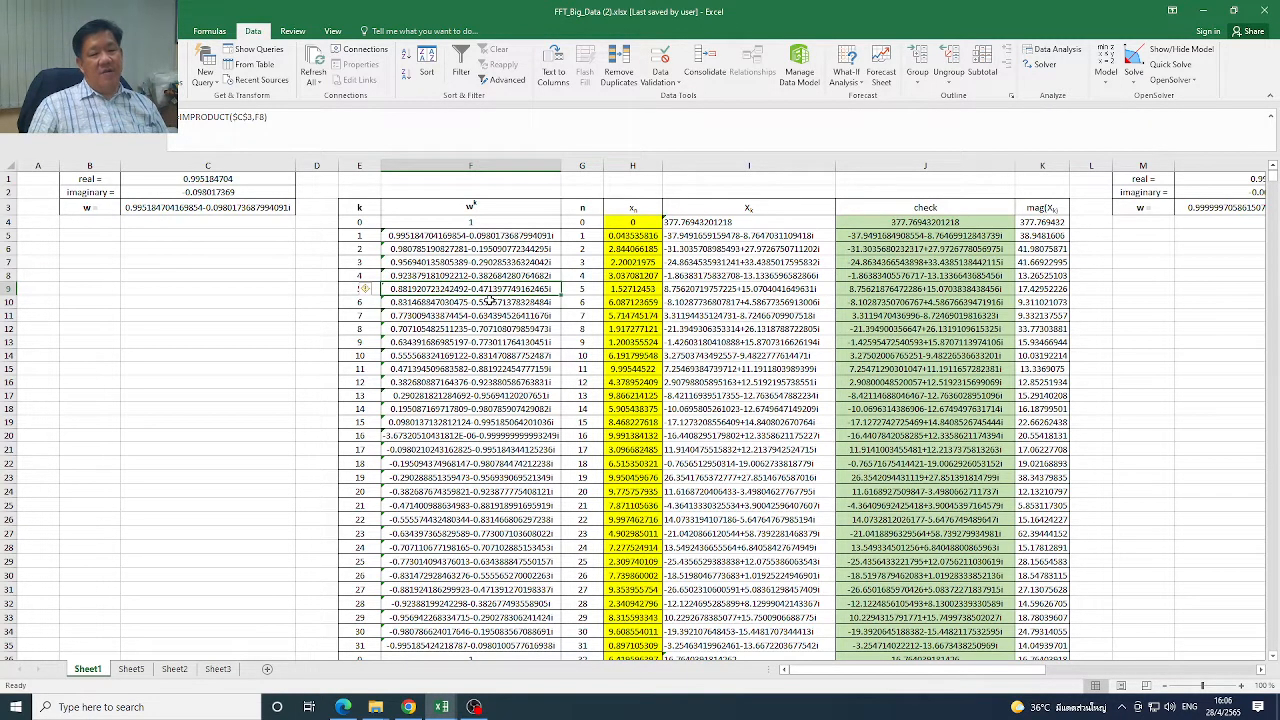
{"action": "left_click", "coordinate": [504, 301]}
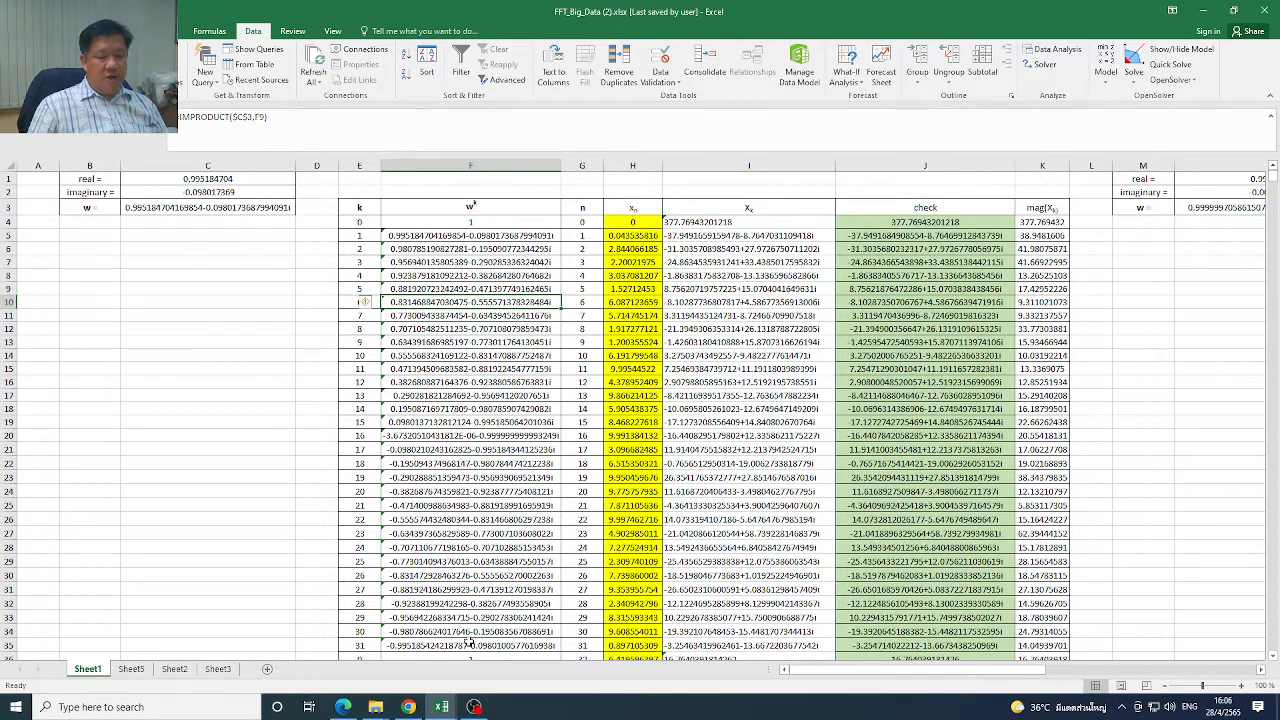
Check the k = 31 formula in F35, select F4:F35, and inspect the second w^k block's references in F36, F37 and F39
{"action": "left_click", "coordinate": [468, 645]}
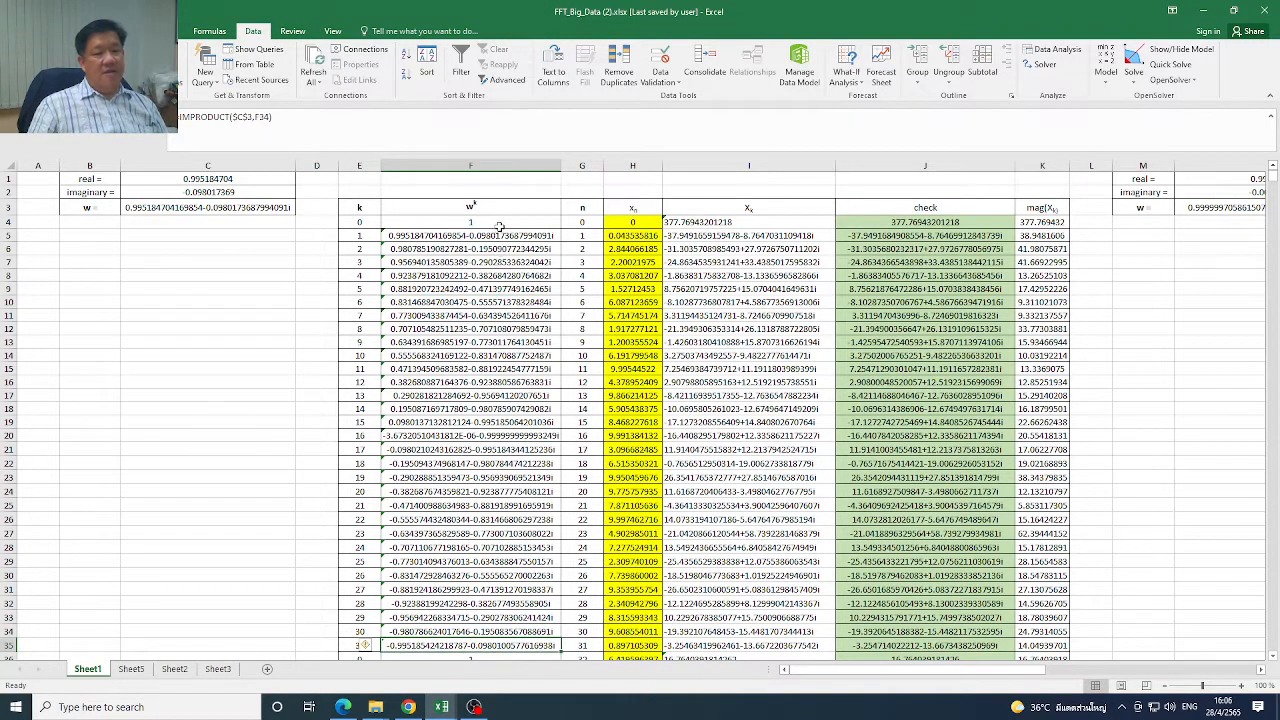
{"action": "left_click_drag", "start_coordinate": [500, 227], "coordinate": [497, 641]}
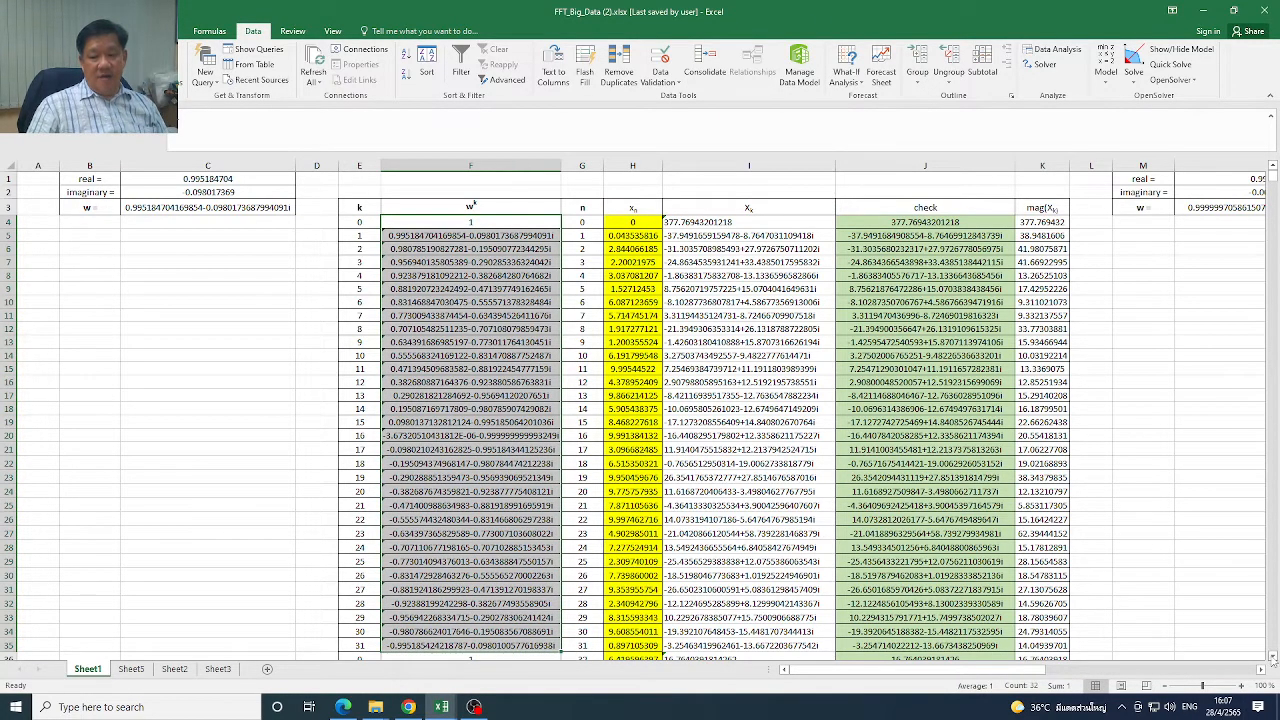
{"action": "scroll", "coordinate": [1271, 657], "scroll_direction": "down", "scroll_amount": 4}
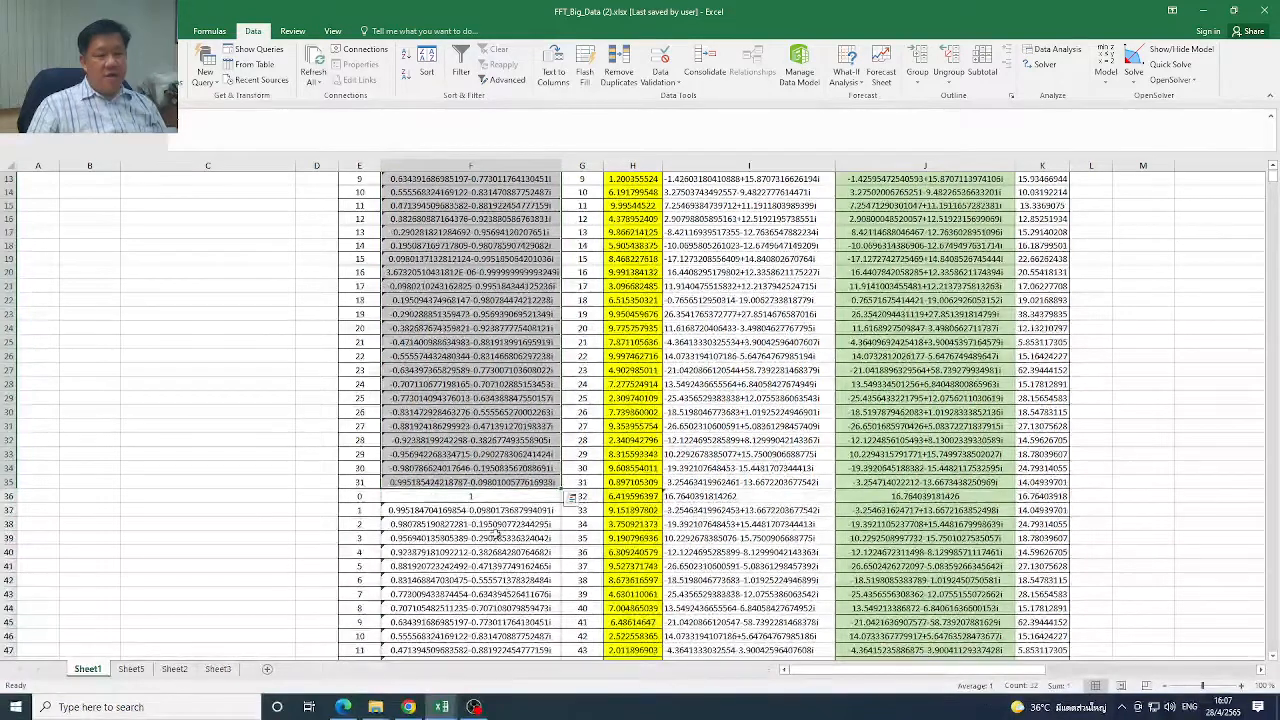
{"action": "left_click", "coordinate": [497, 500]}
{"action": "left_click", "coordinate": [490, 512]}
{"action": "left_click", "coordinate": [486, 537]}
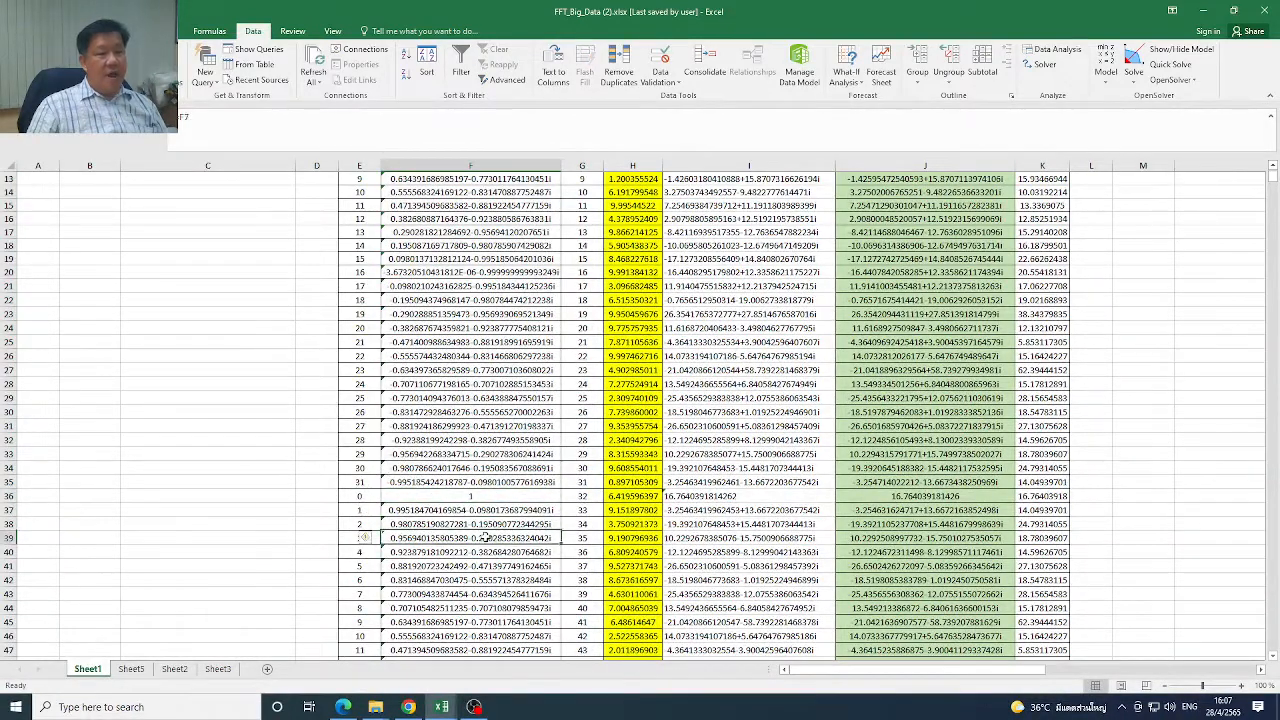
{"action": "left_click", "coordinate": [497, 499]}
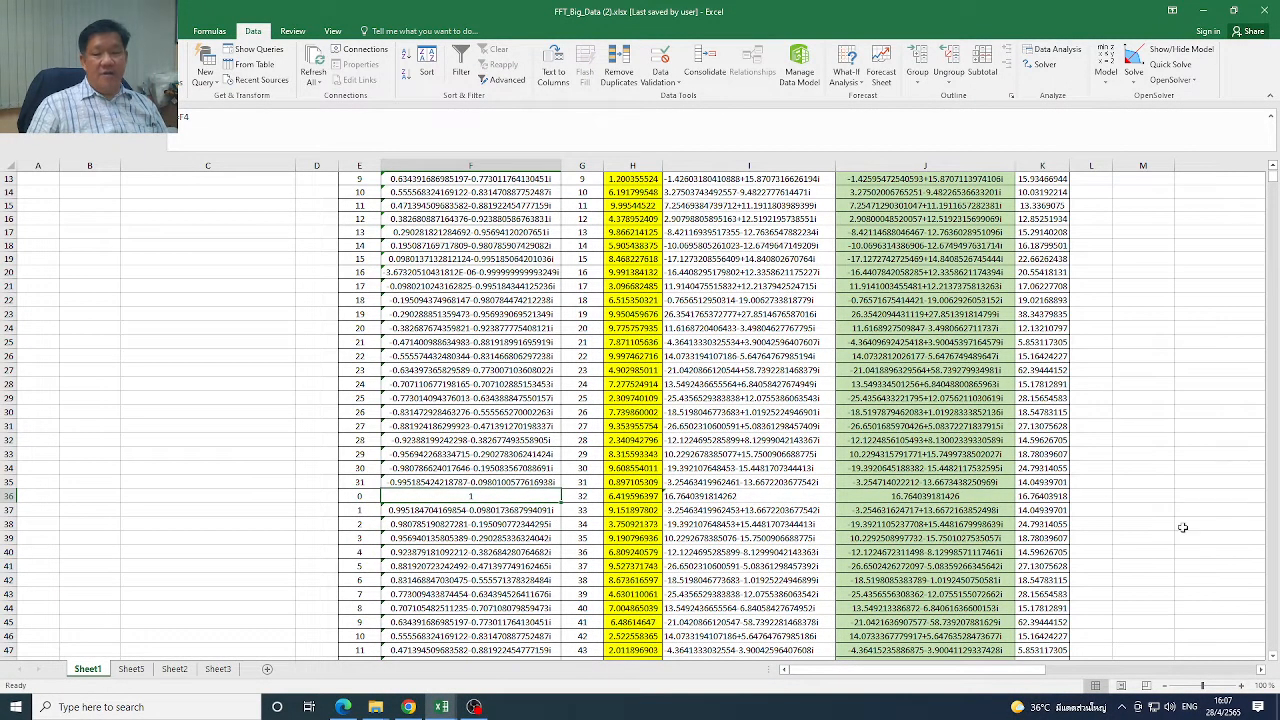
Select the first w^k block F4:F35 again and compare it with the references in cells F37 to F41
{"action": "scroll", "coordinate": [1270, 180], "scroll_direction": "up", "scroll_amount": 4}
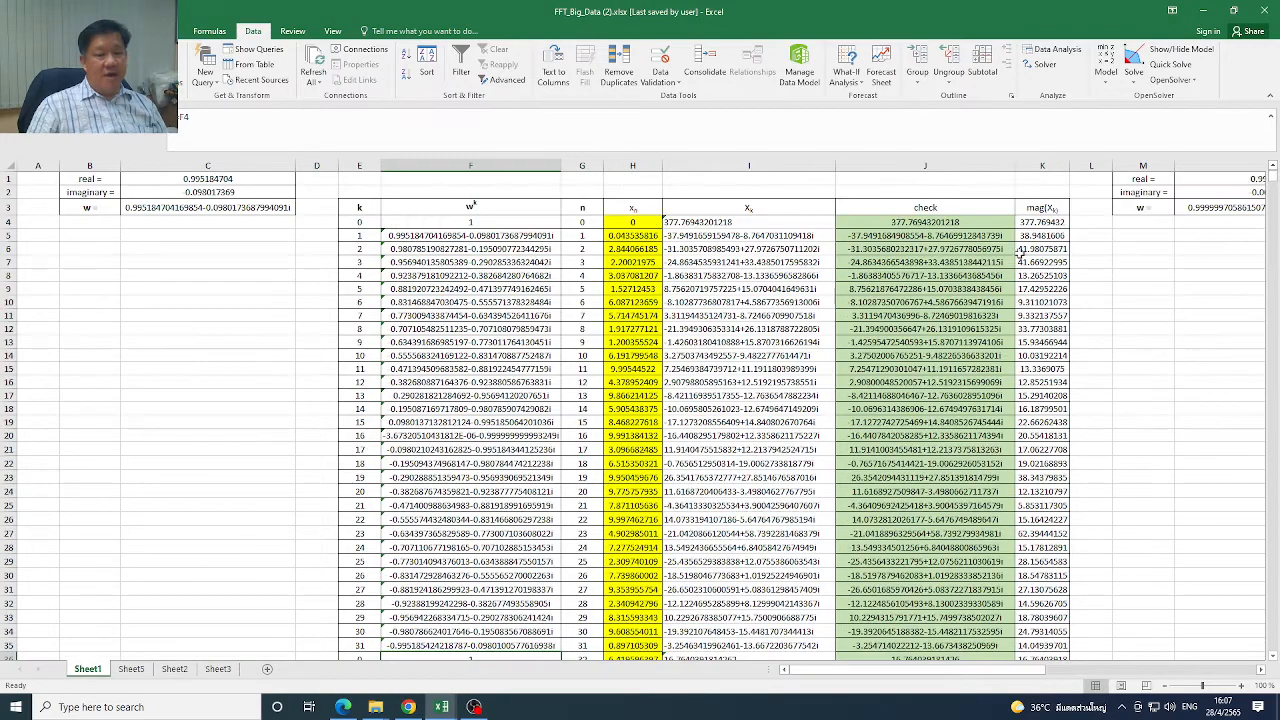
{"action": "left_click_drag", "start_coordinate": [478, 222], "coordinate": [521, 605]}
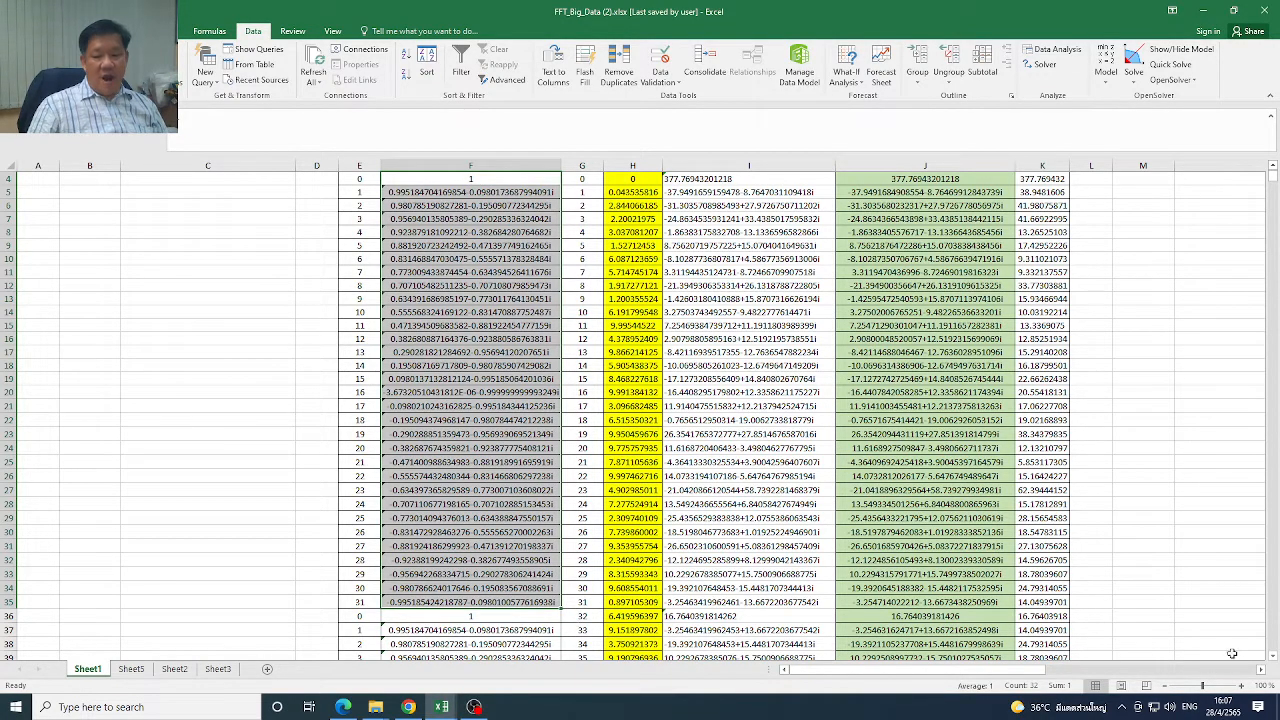
{"action": "scroll", "coordinate": [1274, 659], "scroll_direction": "down", "scroll_amount": 5}
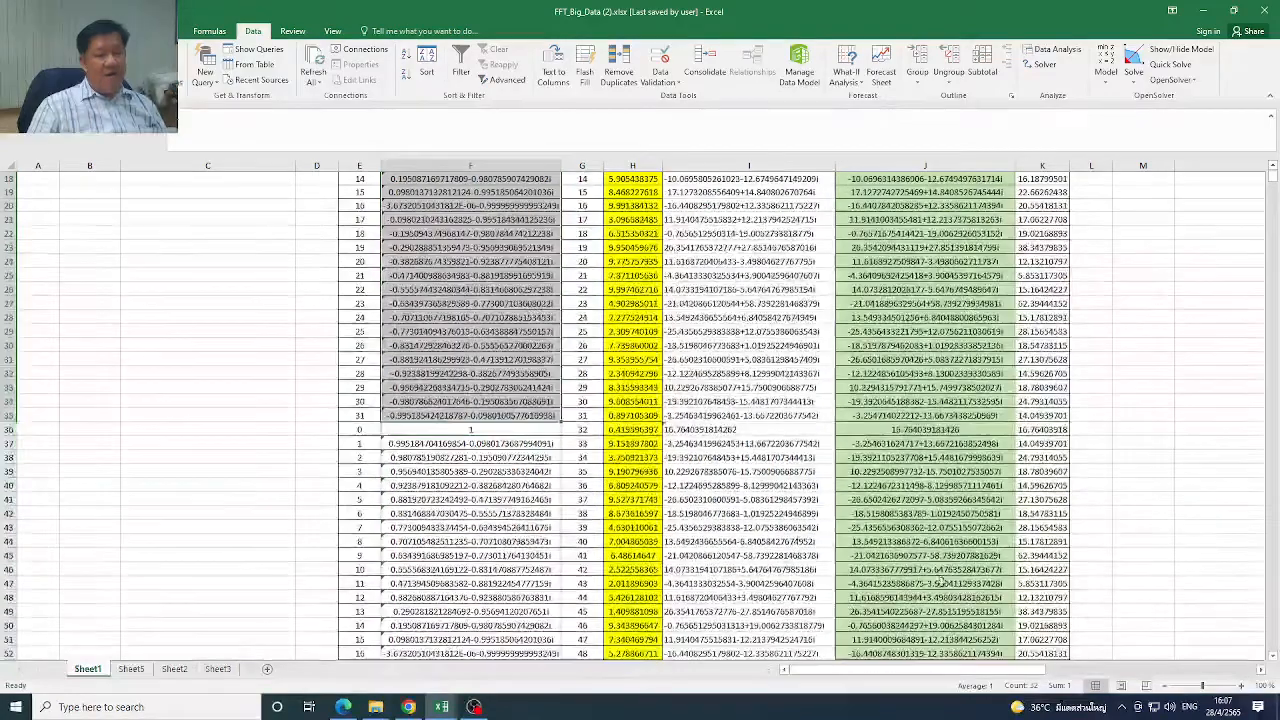
{"action": "left_click", "coordinate": [455, 443]}
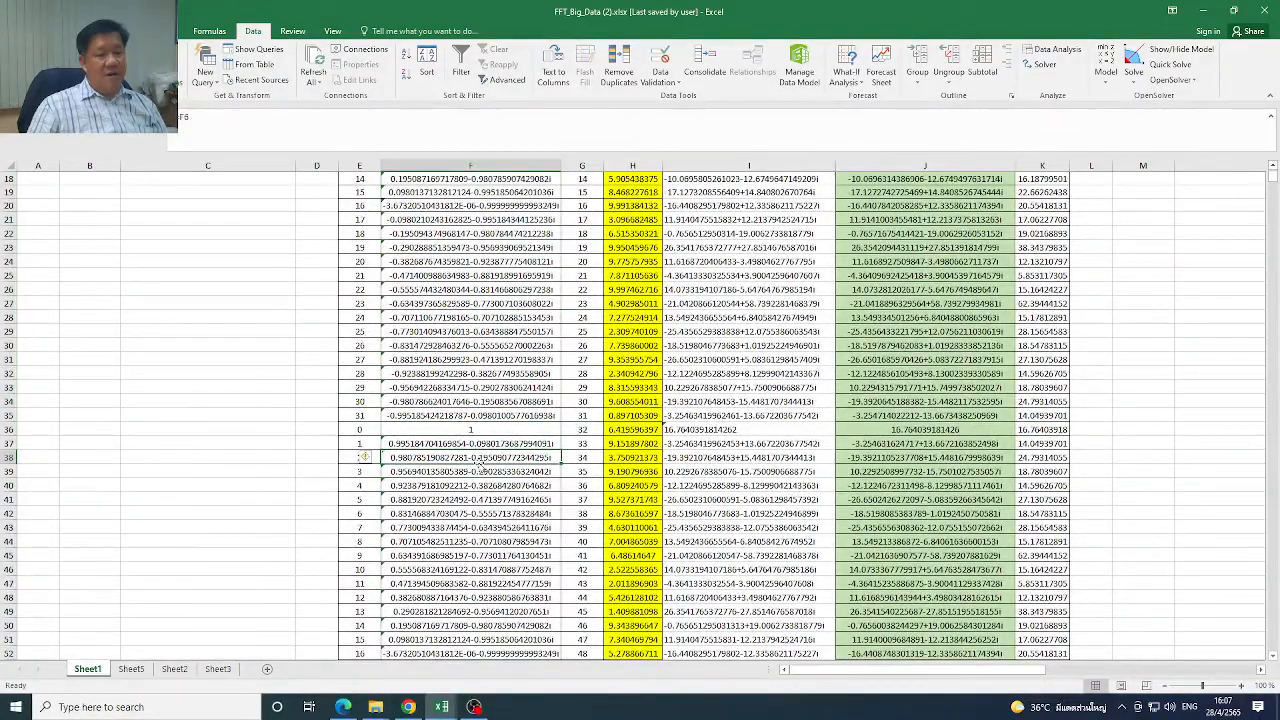
{"action": "left_click", "coordinate": [481, 458]}
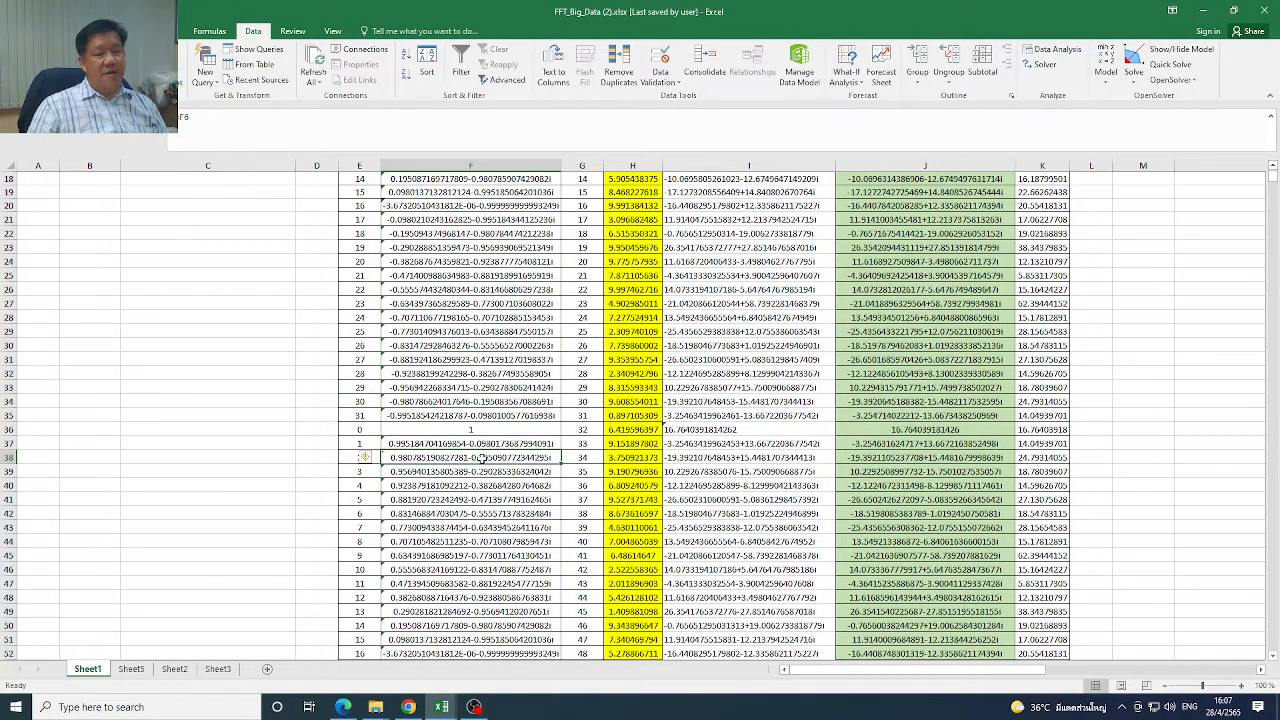
{"action": "left_click", "coordinate": [479, 471]}
{"action": "left_click", "coordinate": [483, 485]}
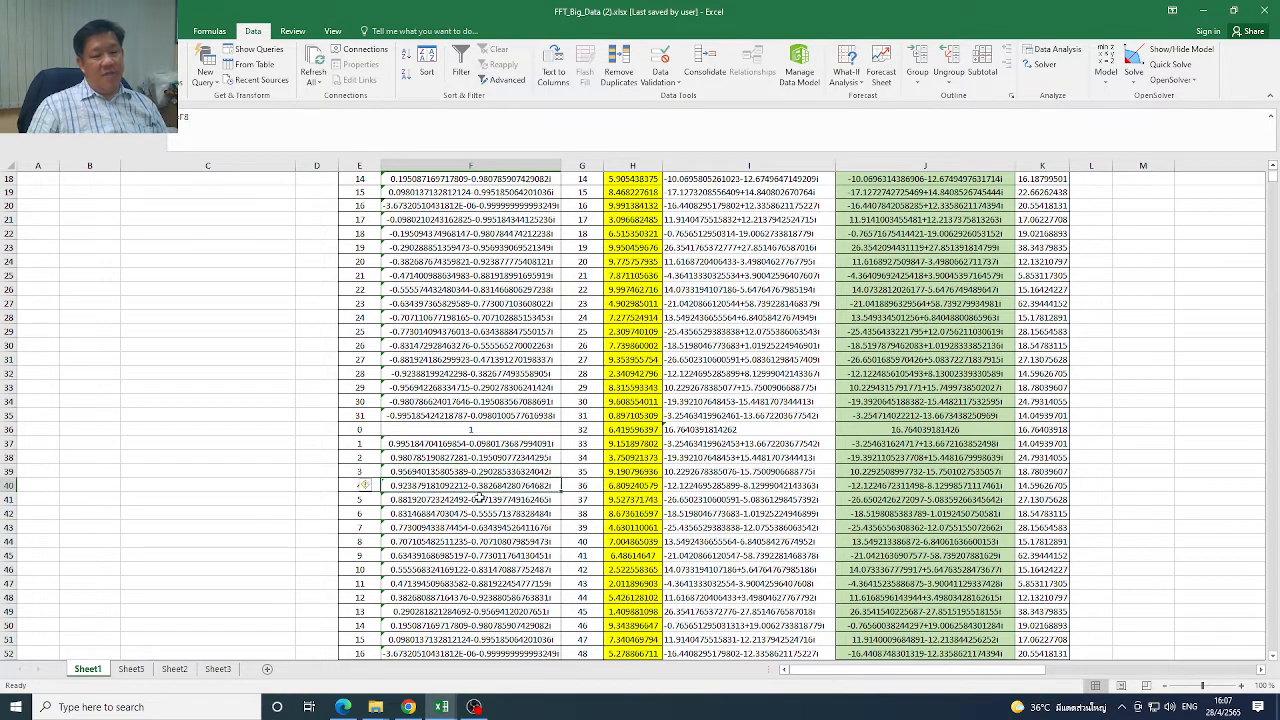
{"action": "left_click", "coordinate": [486, 499]}
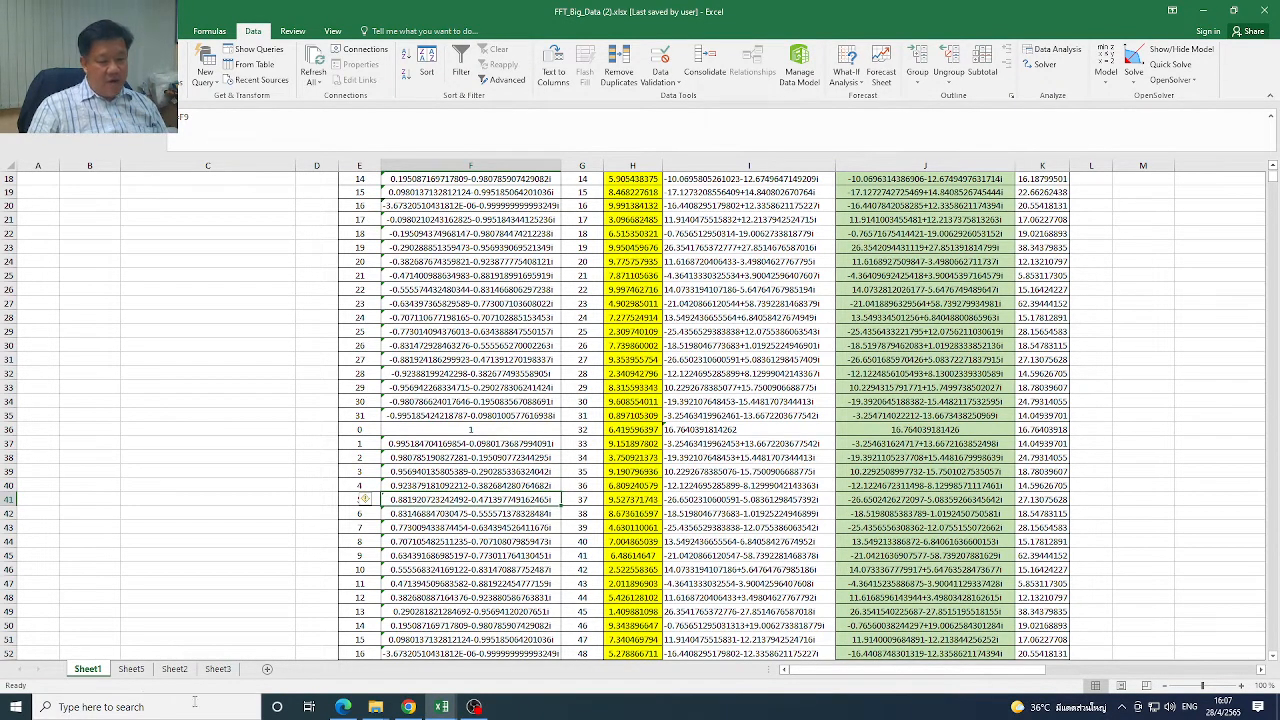
Show the Classical Radix 2 FFT slide in the browser to review the two half-range equations, and return to the FFT workbook
{"action": "left_click", "coordinate": [409, 707]}
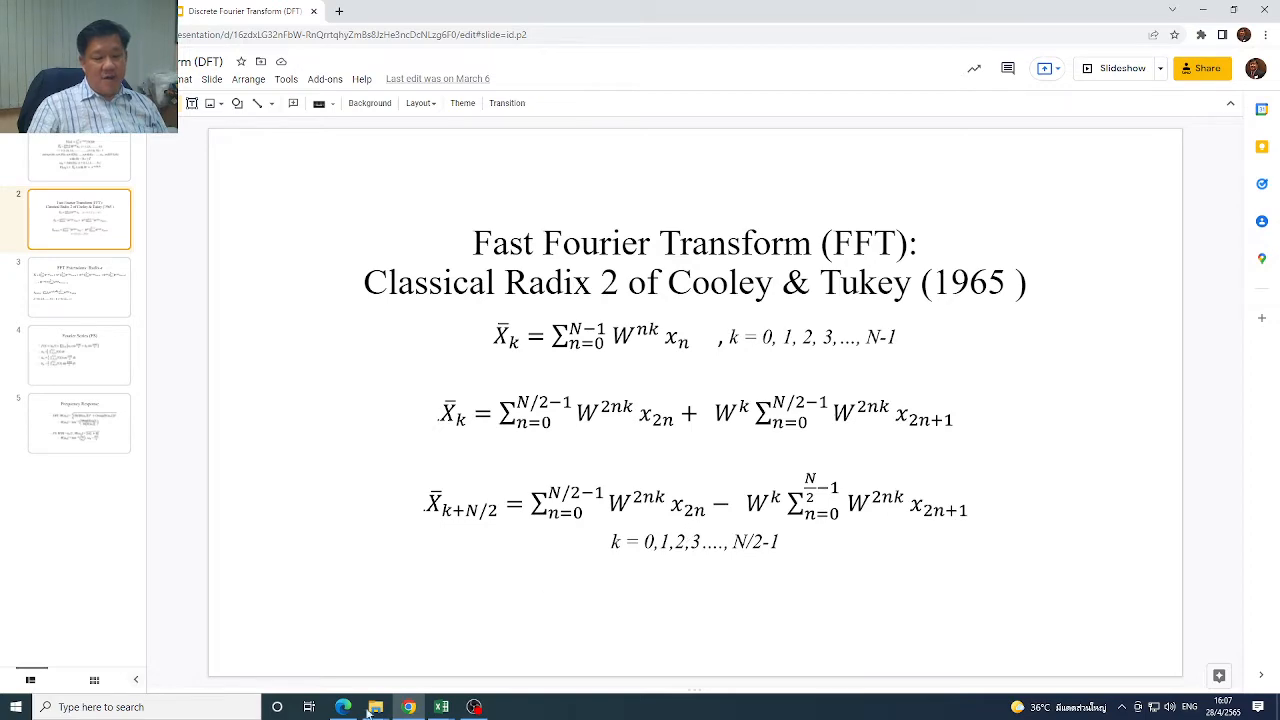
{"action": "mouse_move", "coordinate": [448, 710]}
{"action": "left_click", "coordinate": [519, 669]}
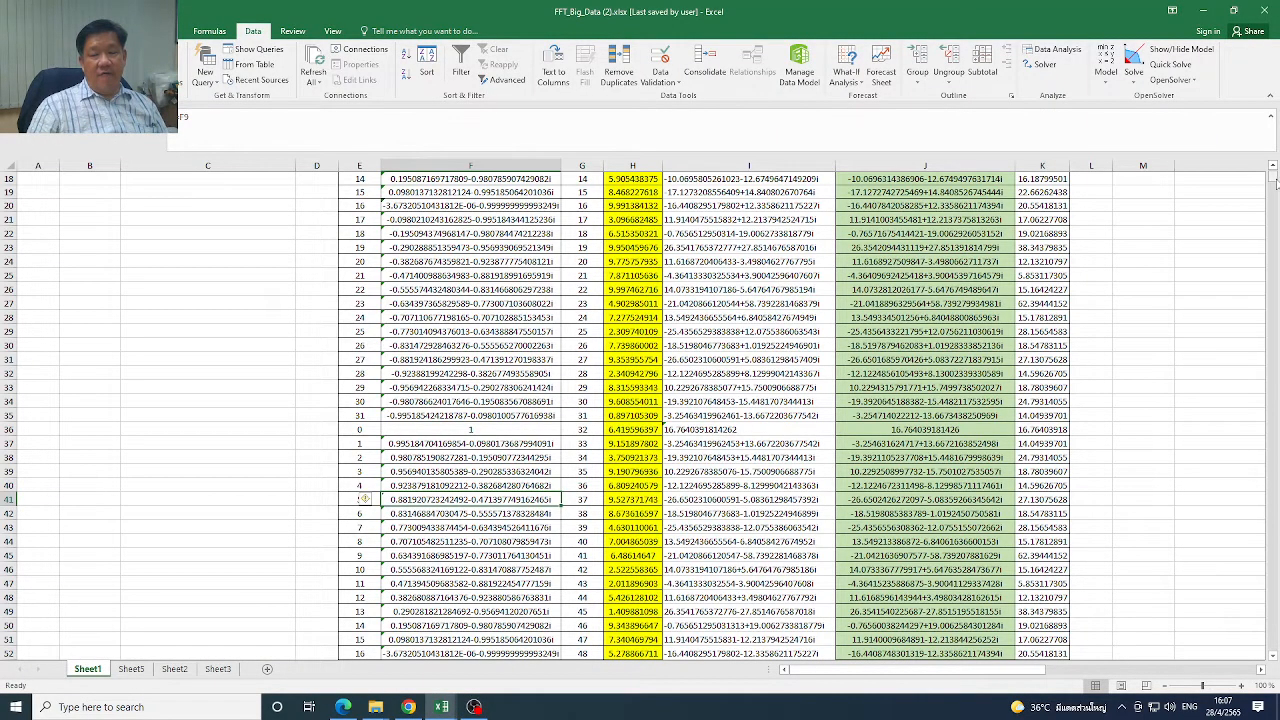
Select the w^k values in F4:F13 and check where the second block restarts at k = 0 in F36
{"action": "scroll", "coordinate": [1276, 183], "scroll_direction": "up", "scroll_amount": 6}
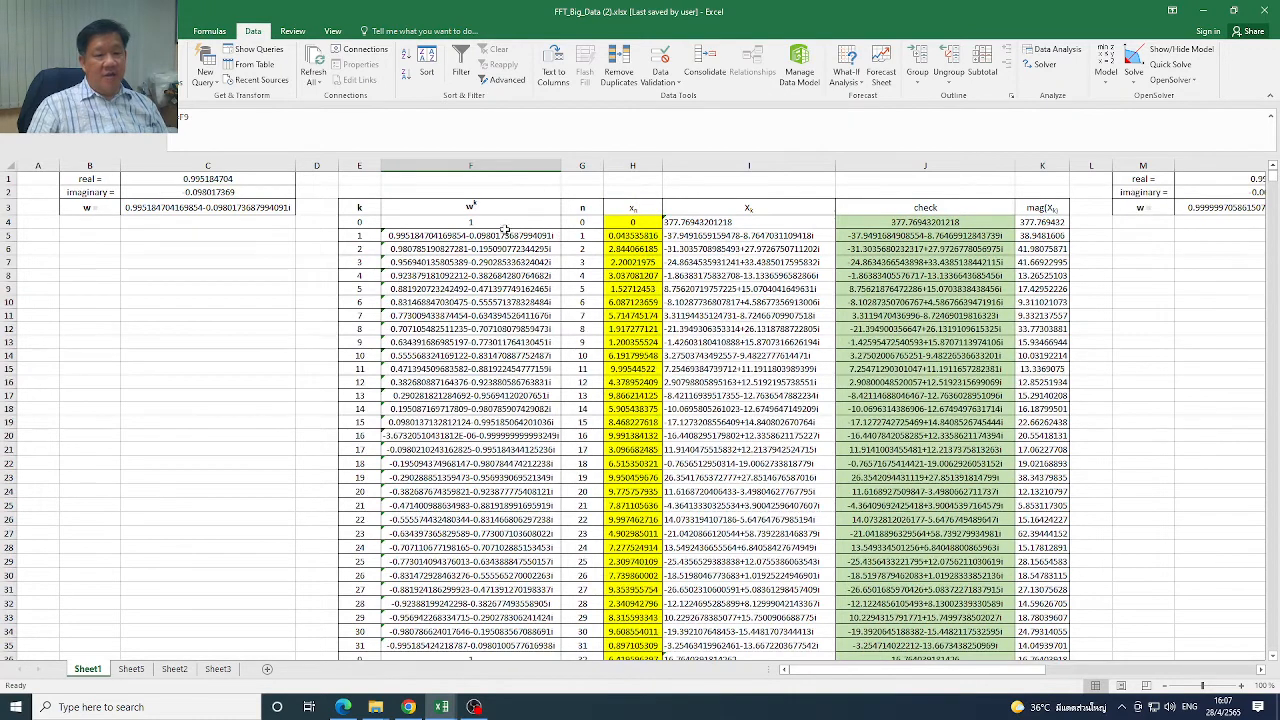
{"action": "left_click_drag", "start_coordinate": [505, 228], "coordinate": [499, 341]}
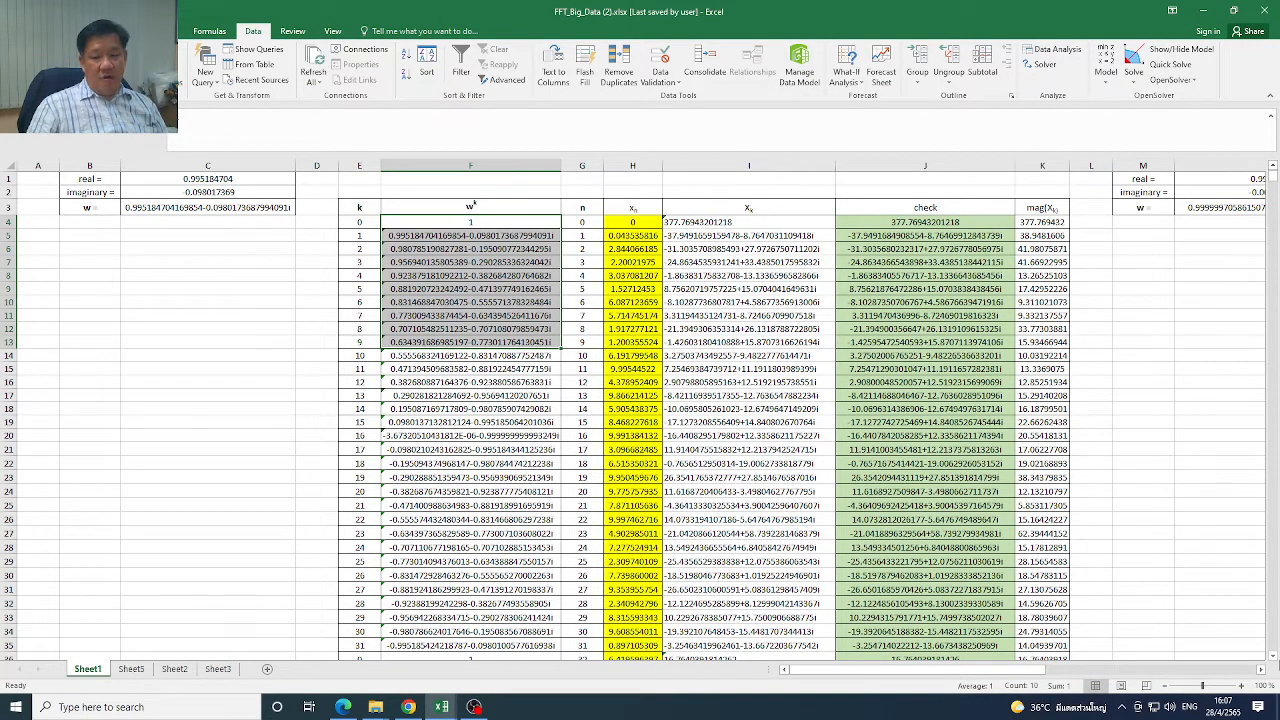
{"action": "scroll", "coordinate": [470, 470], "scroll_direction": "down", "scroll_amount": 4}
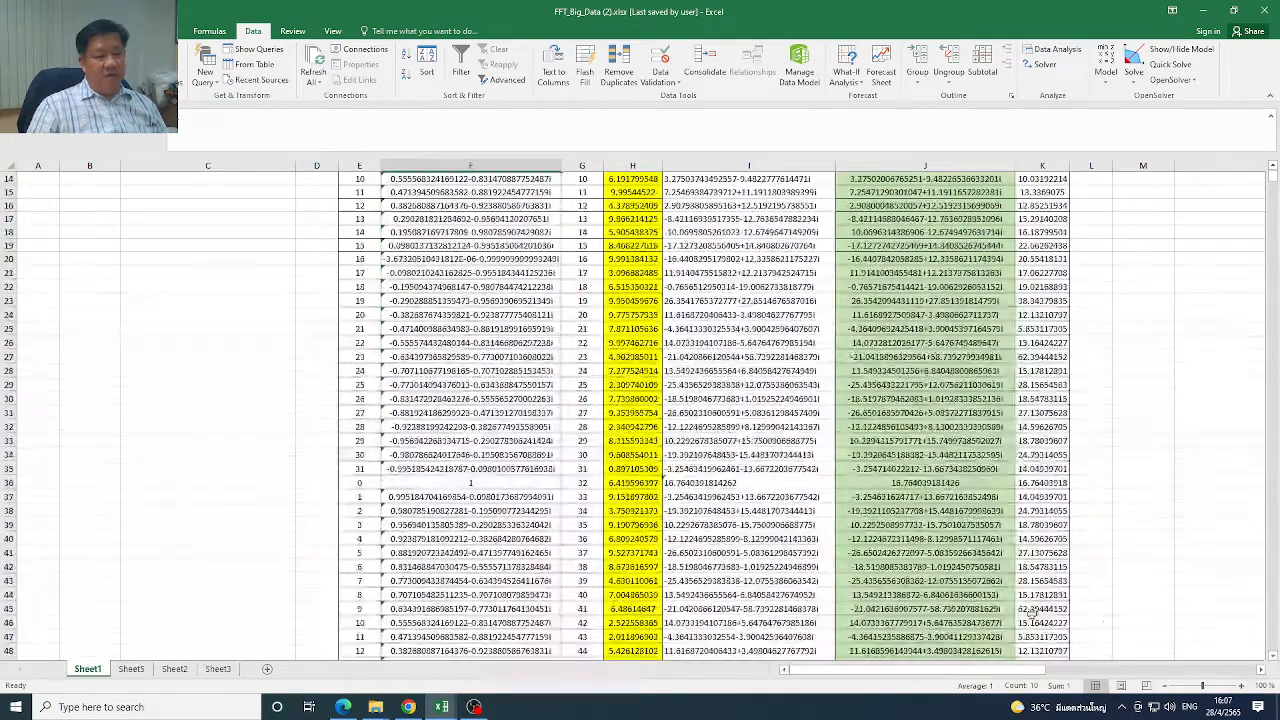
{"action": "left_click", "coordinate": [483, 487]}
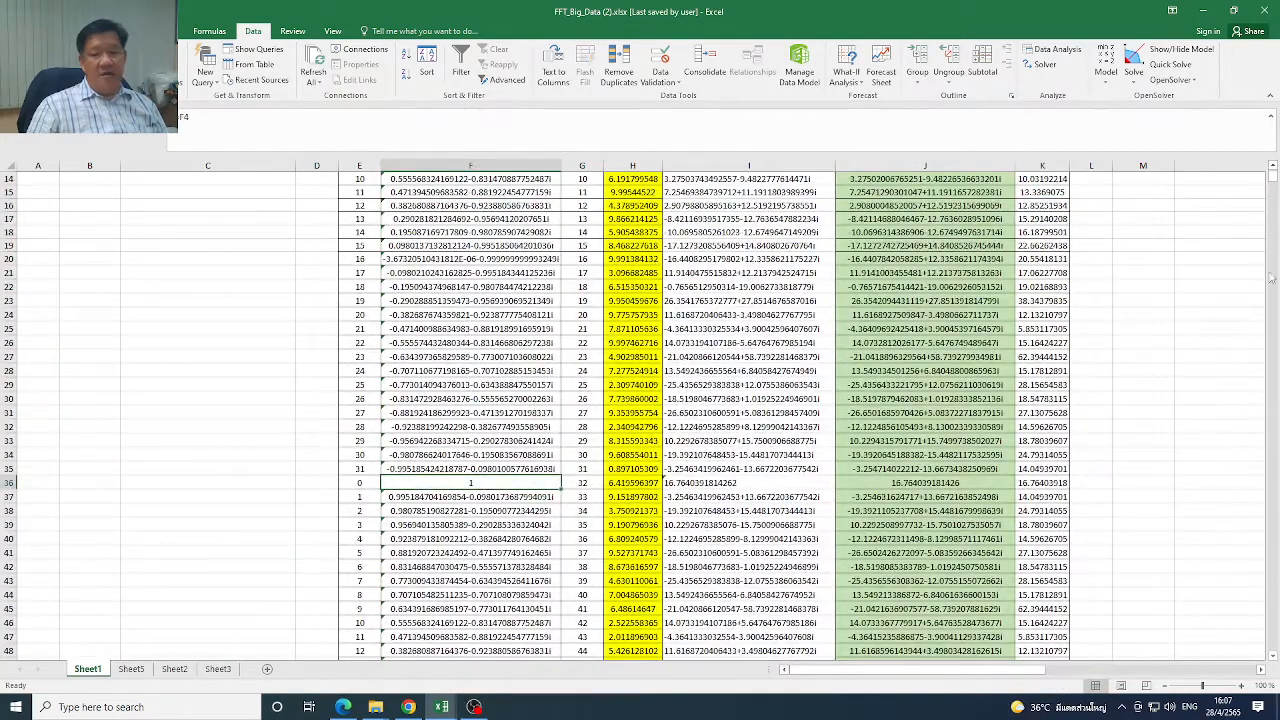
{"action": "scroll", "coordinate": [525, 404], "scroll_direction": "up", "scroll_amount": 4}
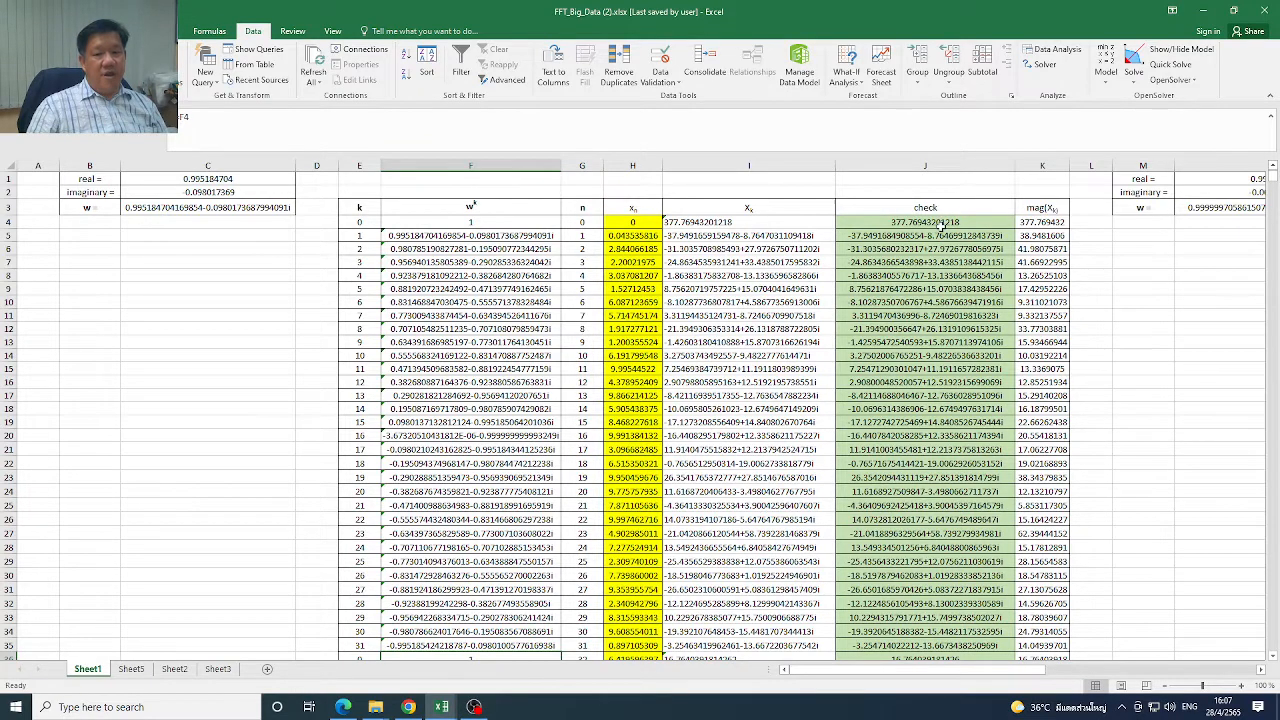
Open the IMSUM formula in check cell J4 and trace its references to F4, C71 and I71 in the odd and even tables
{"action": "left_click", "coordinate": [940, 231]}
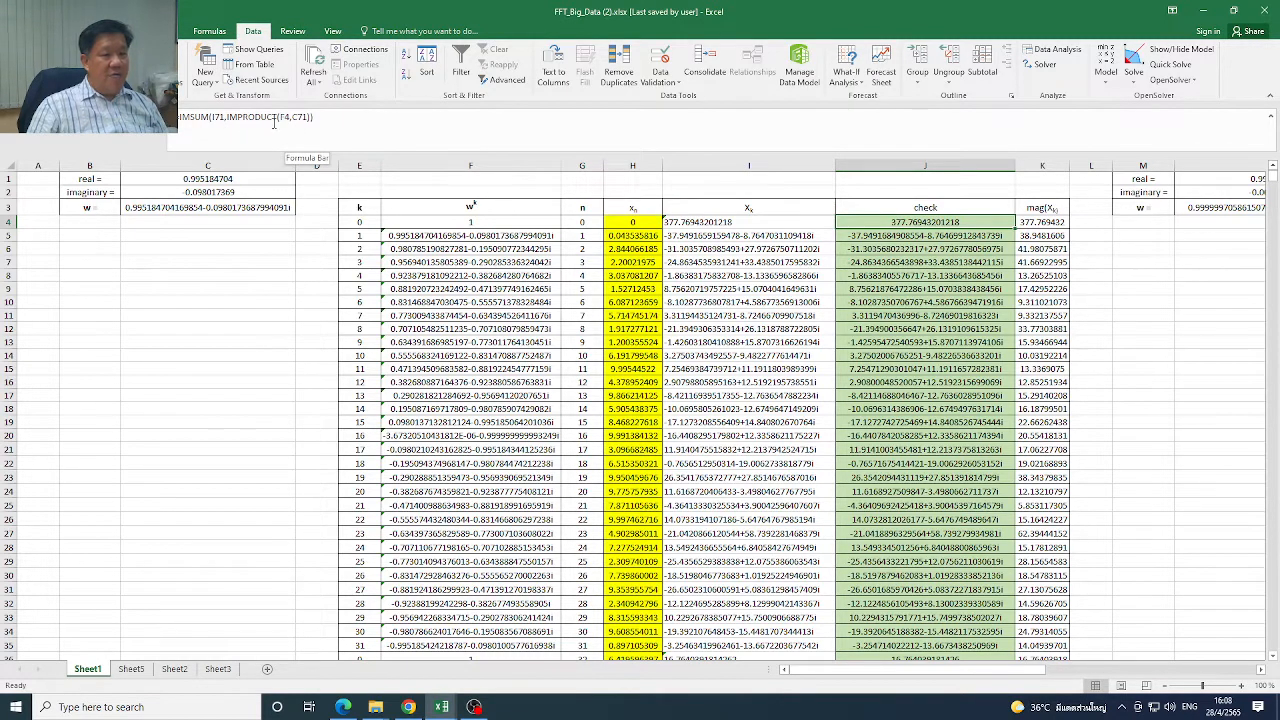
{"action": "left_click", "coordinate": [484, 224]}
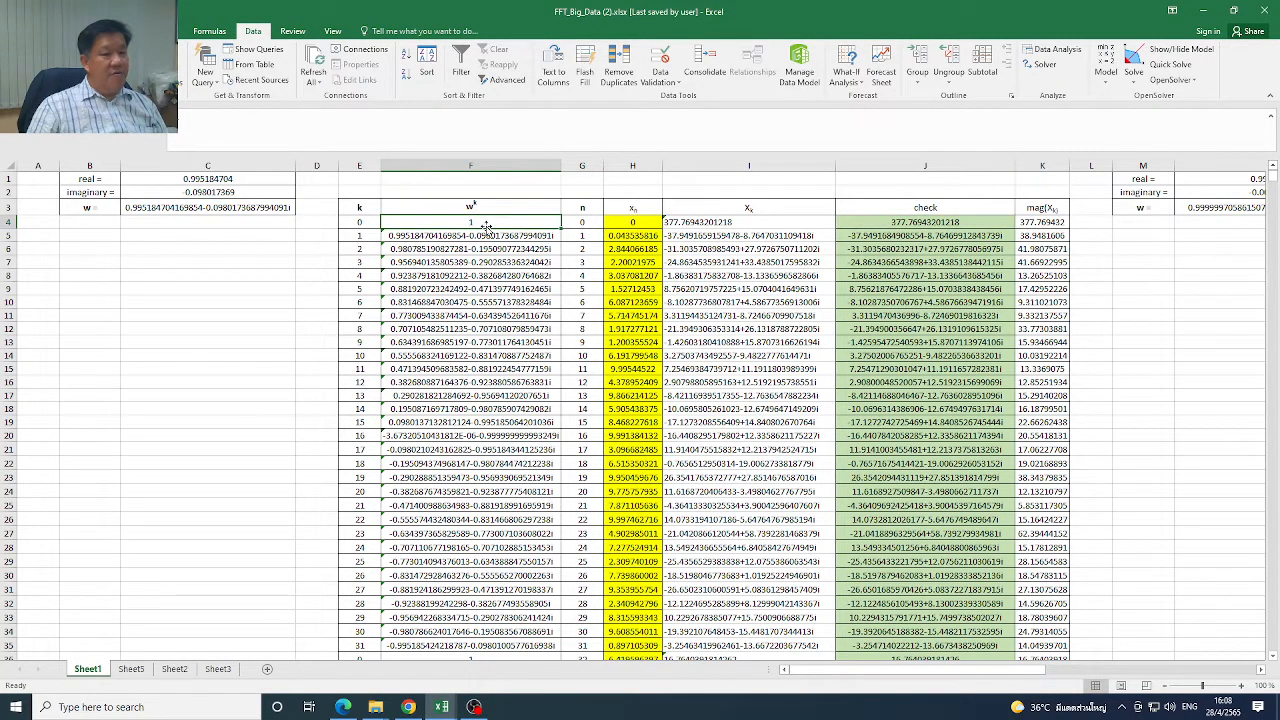
{"action": "double_click", "coordinate": [889, 222]}
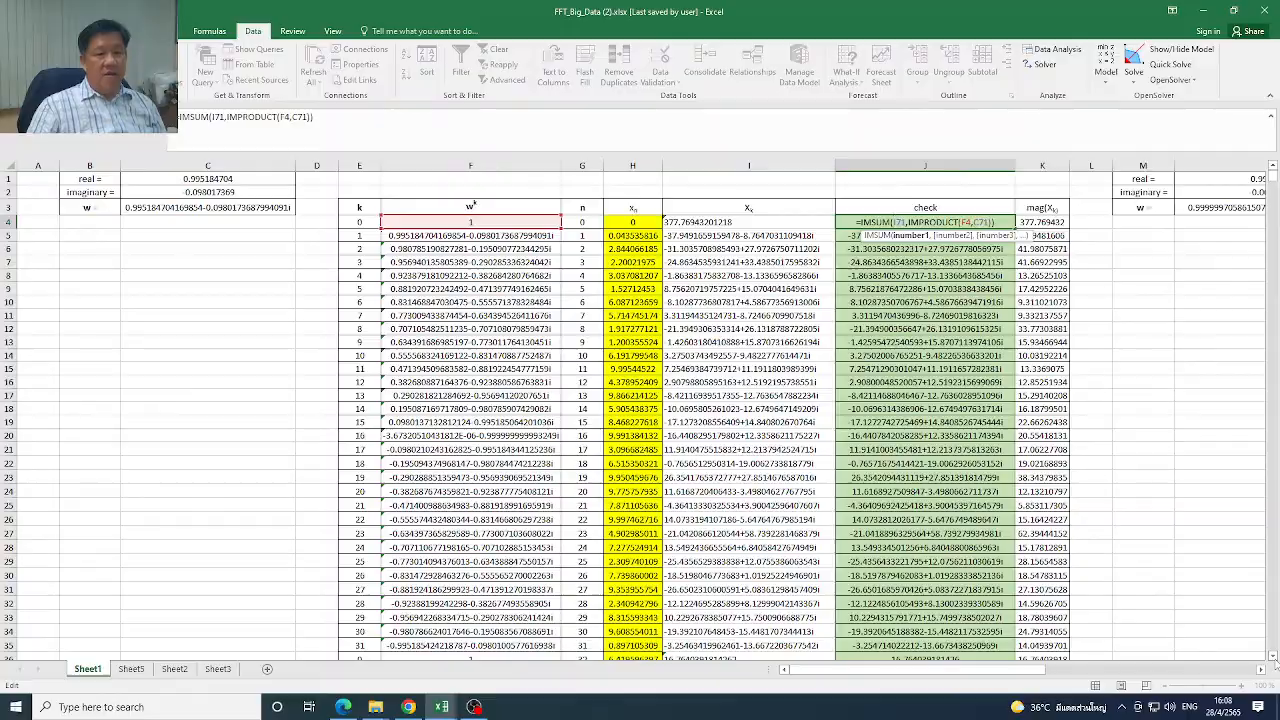
{"action": "scroll", "coordinate": [1275, 664], "scroll_direction": "down", "scroll_amount": 4}
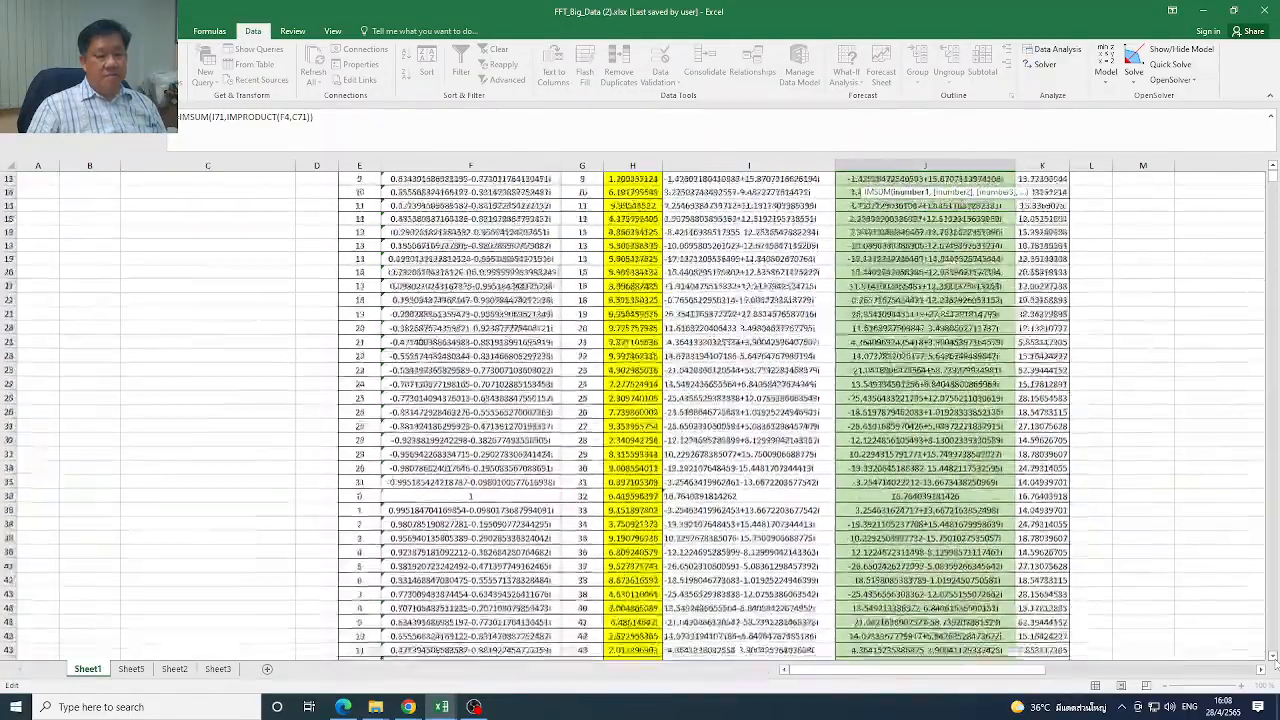
{"action": "scroll", "coordinate": [1275, 664], "scroll_direction": "down", "scroll_amount": 10}
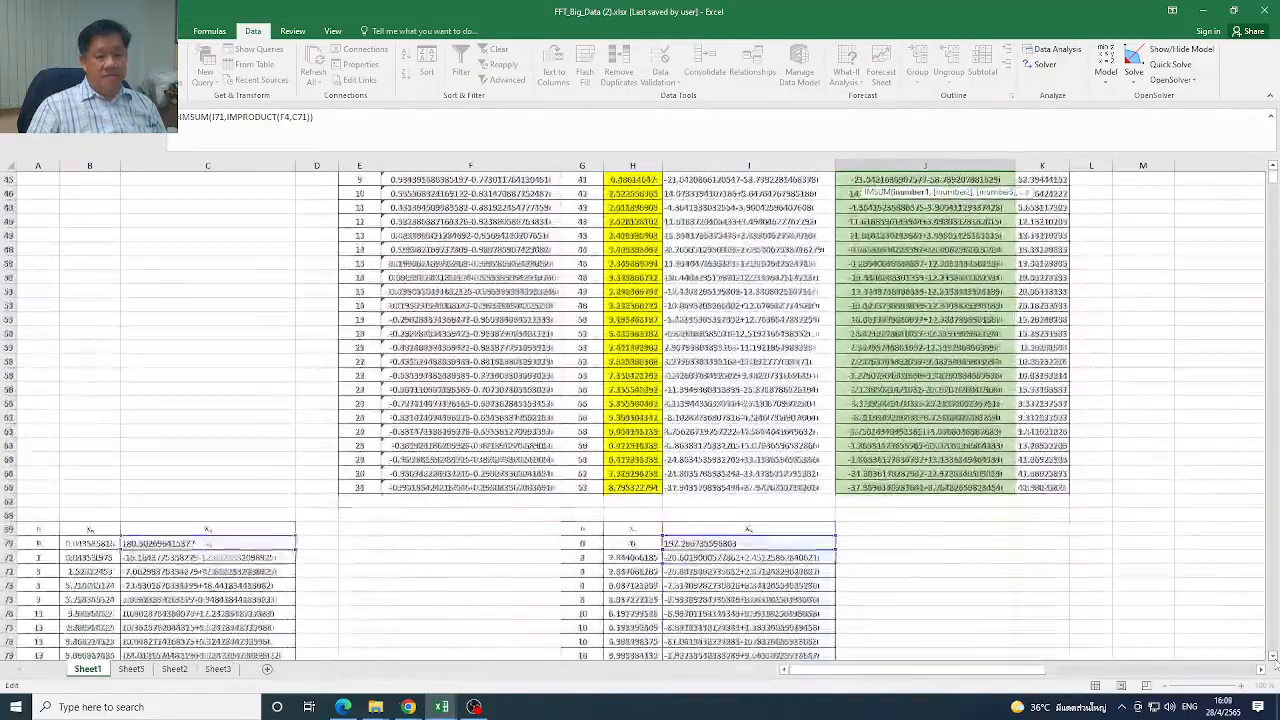
{"action": "scroll", "coordinate": [1275, 664], "scroll_direction": "down", "scroll_amount": 1}
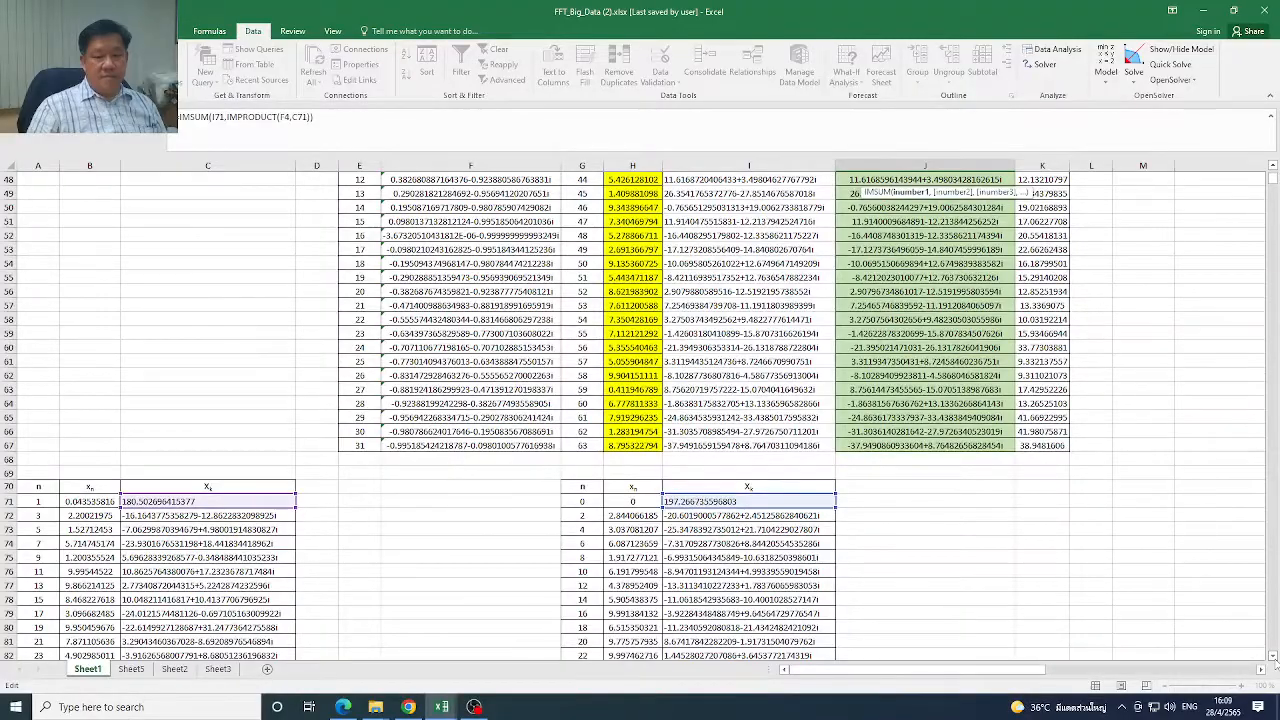
Examine C71 and I71 in the odd and even tables, compare them with the Radix 2 slide in the browser, and return to the FFT_Big_Data workbook
{"action": "scroll", "coordinate": [1275, 664], "scroll_direction": "down", "scroll_amount": 3}
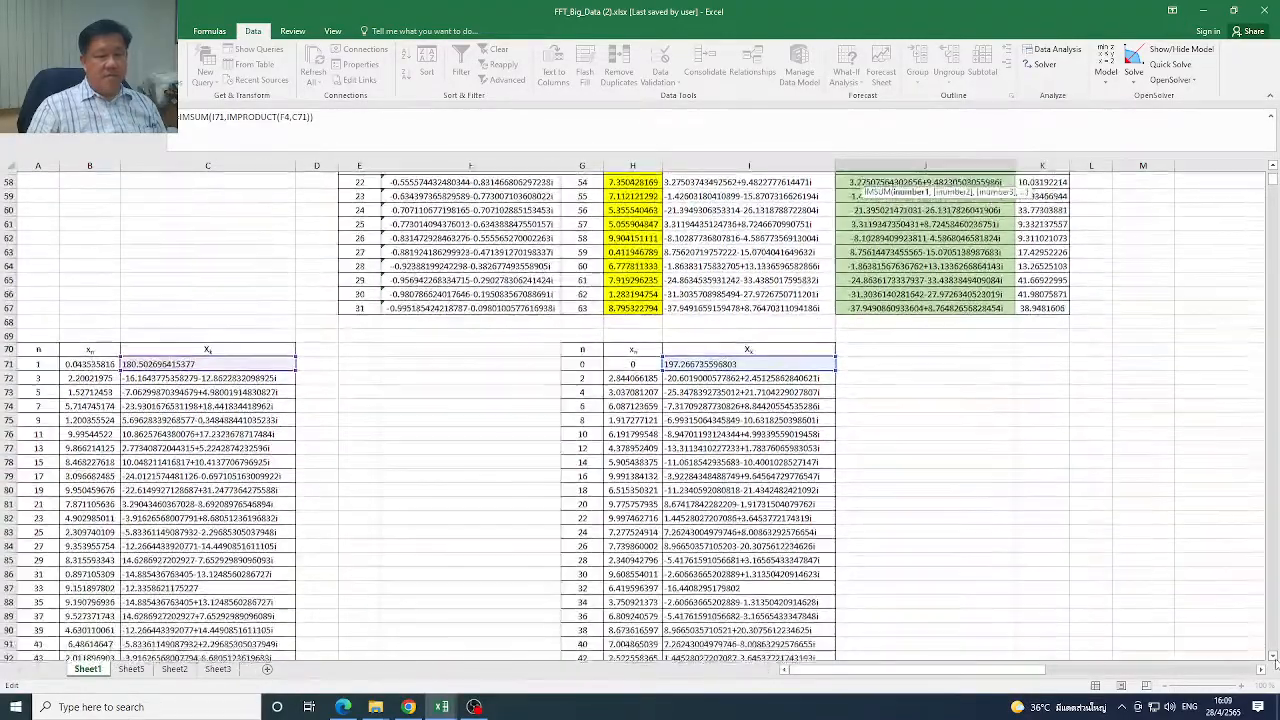
{"action": "scroll", "coordinate": [1275, 664], "scroll_direction": "down", "scroll_amount": 1}
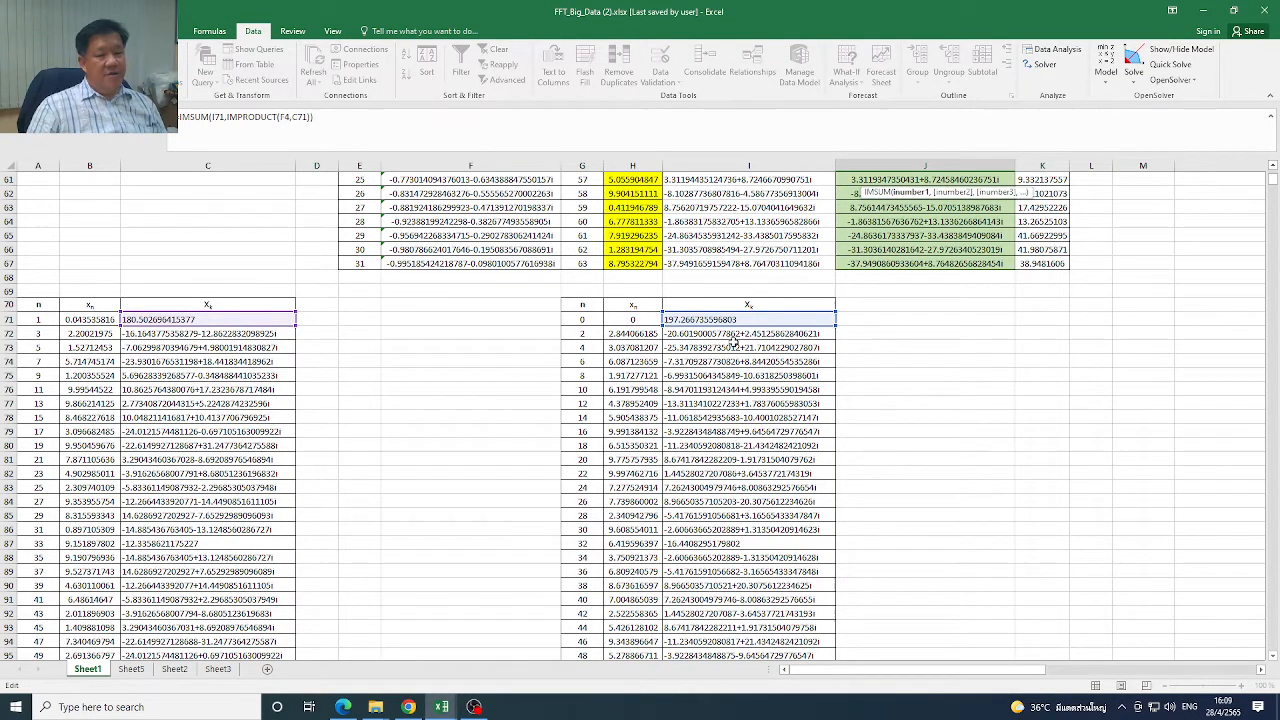
{"action": "left_click", "coordinate": [738, 326]}
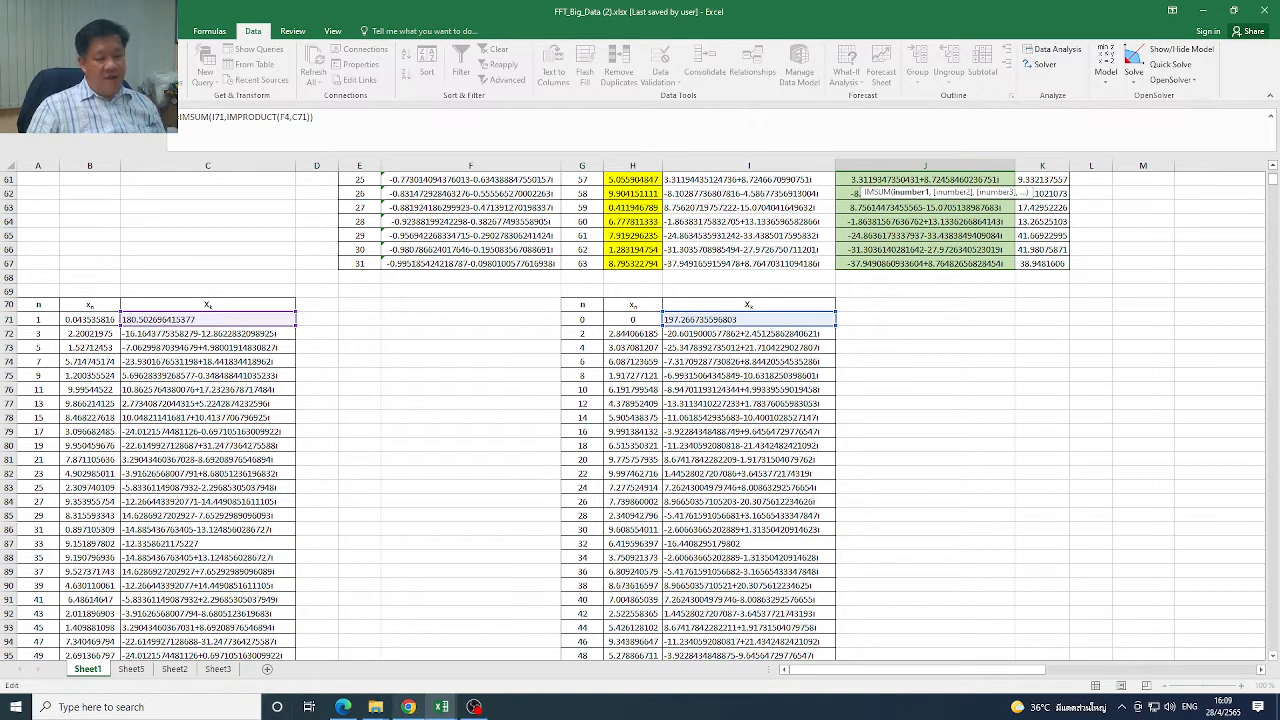
{"action": "mouse_move", "coordinate": [418, 714]}
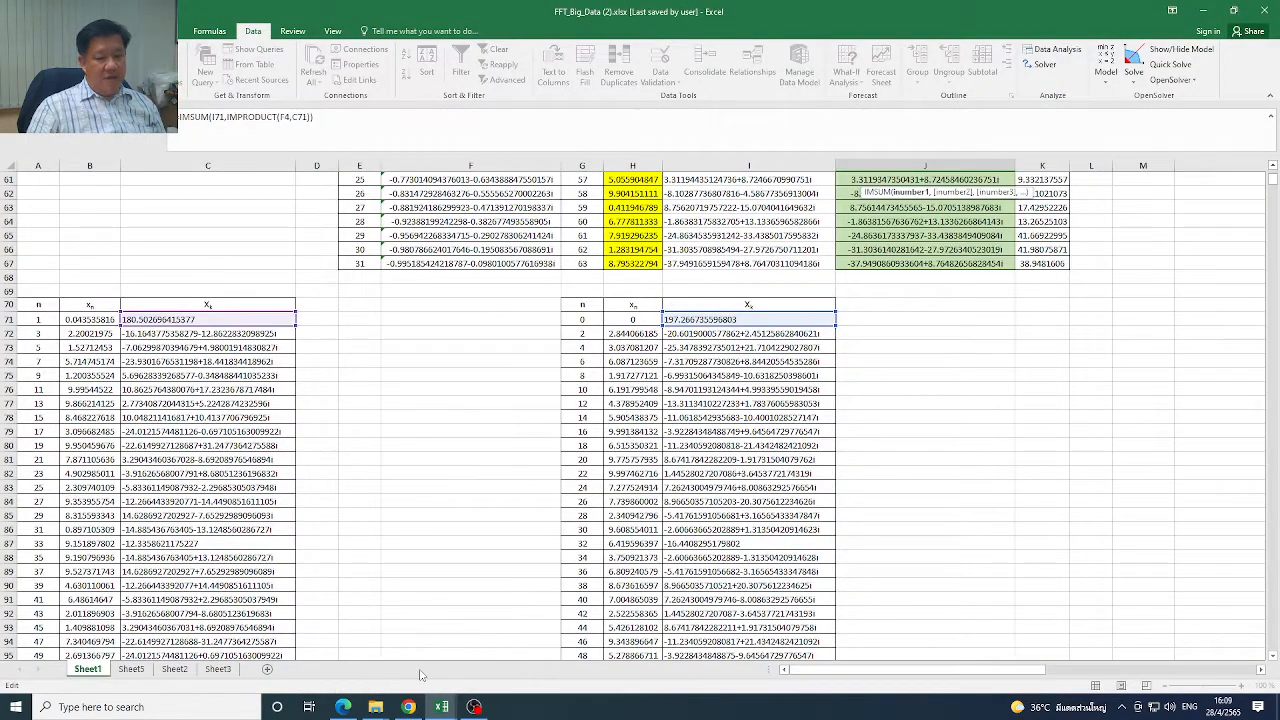
{"action": "left_click", "coordinate": [411, 713]}
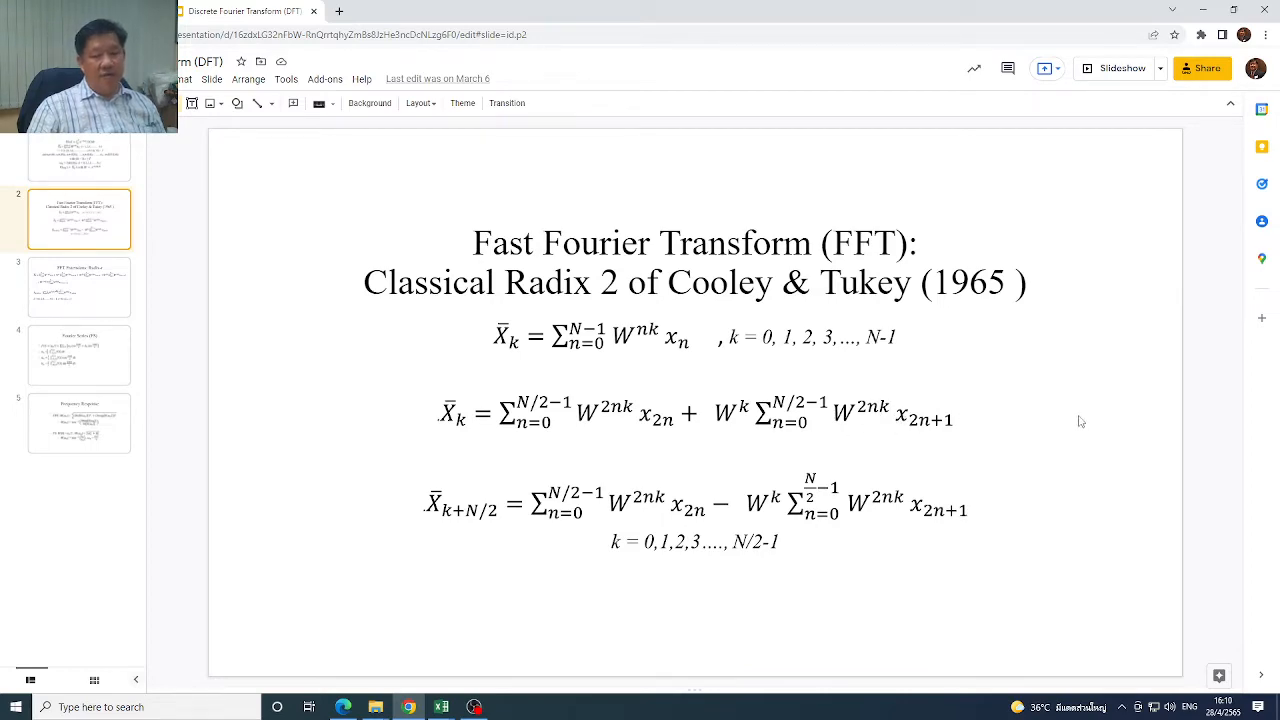
{"action": "mouse_move", "coordinate": [445, 708]}
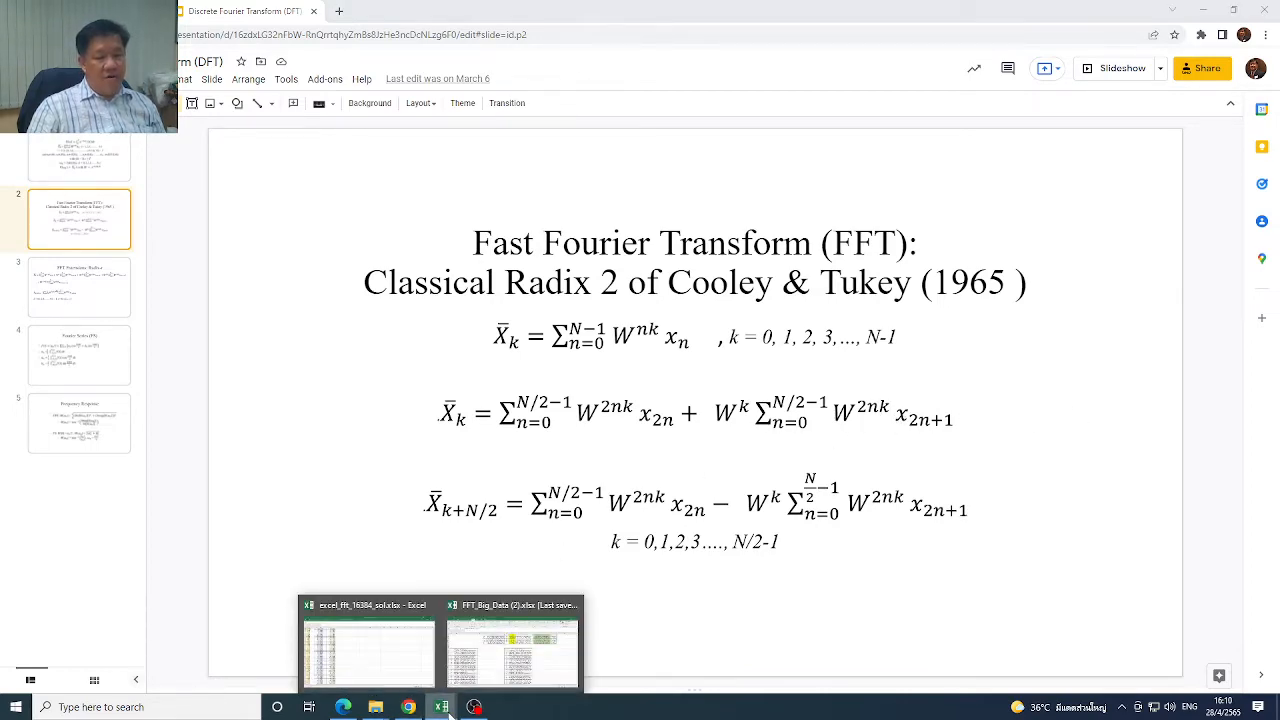
{"action": "left_click", "coordinate": [512, 648]}
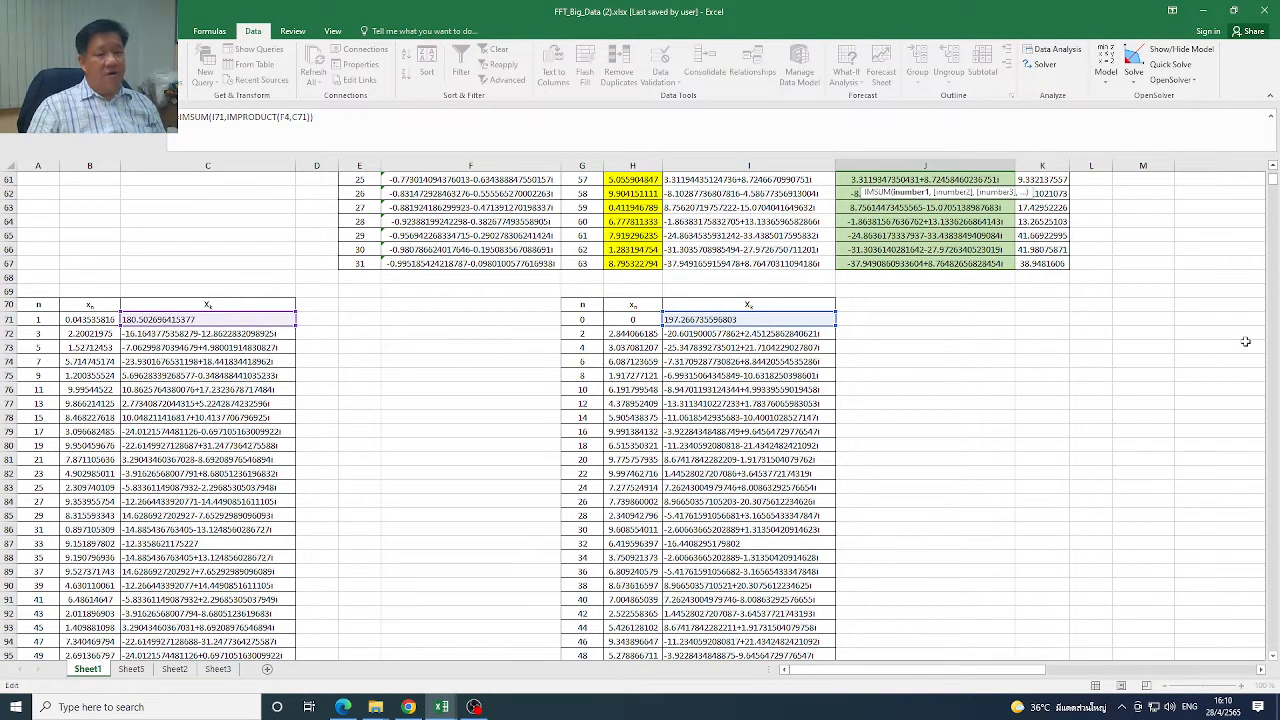
Compare the IMSUM formula in J4 with the slide's first half-range equation, and close the formula back in the workbook
{"action": "left_click_drag", "start_coordinate": [1273, 183], "coordinate": [1273, 170]}
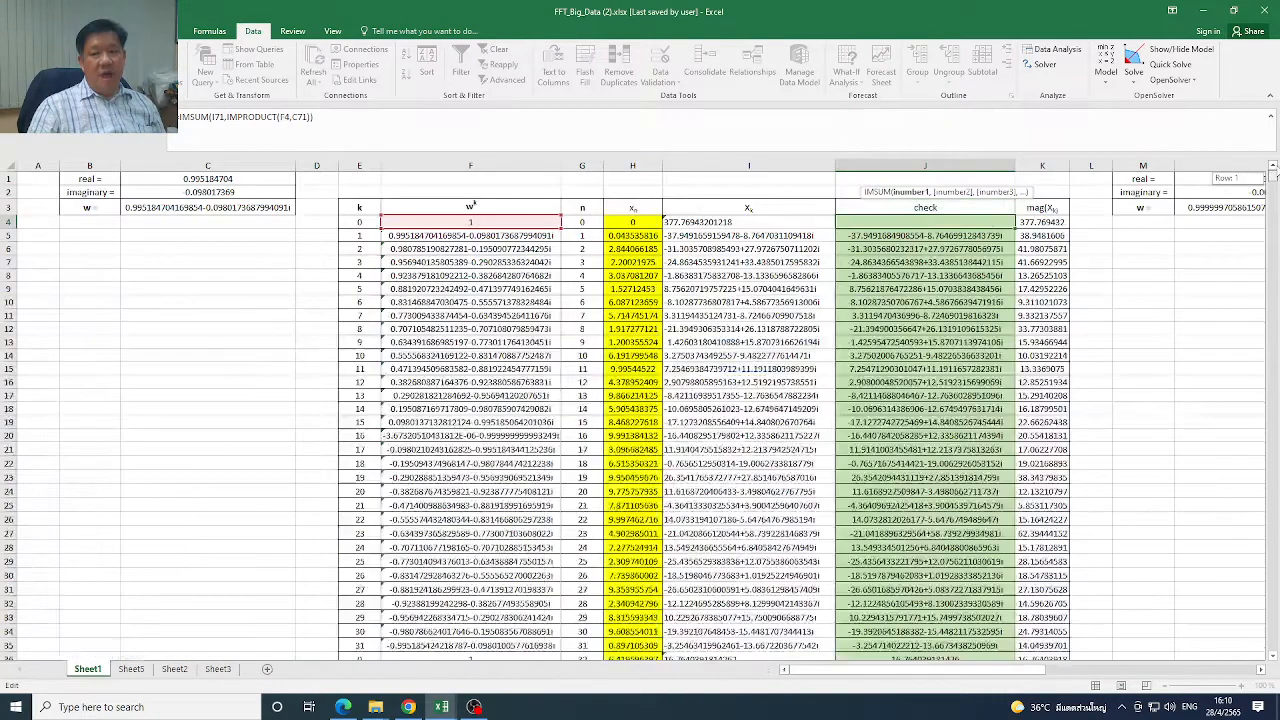
{"action": "left_click", "coordinate": [409, 707]}
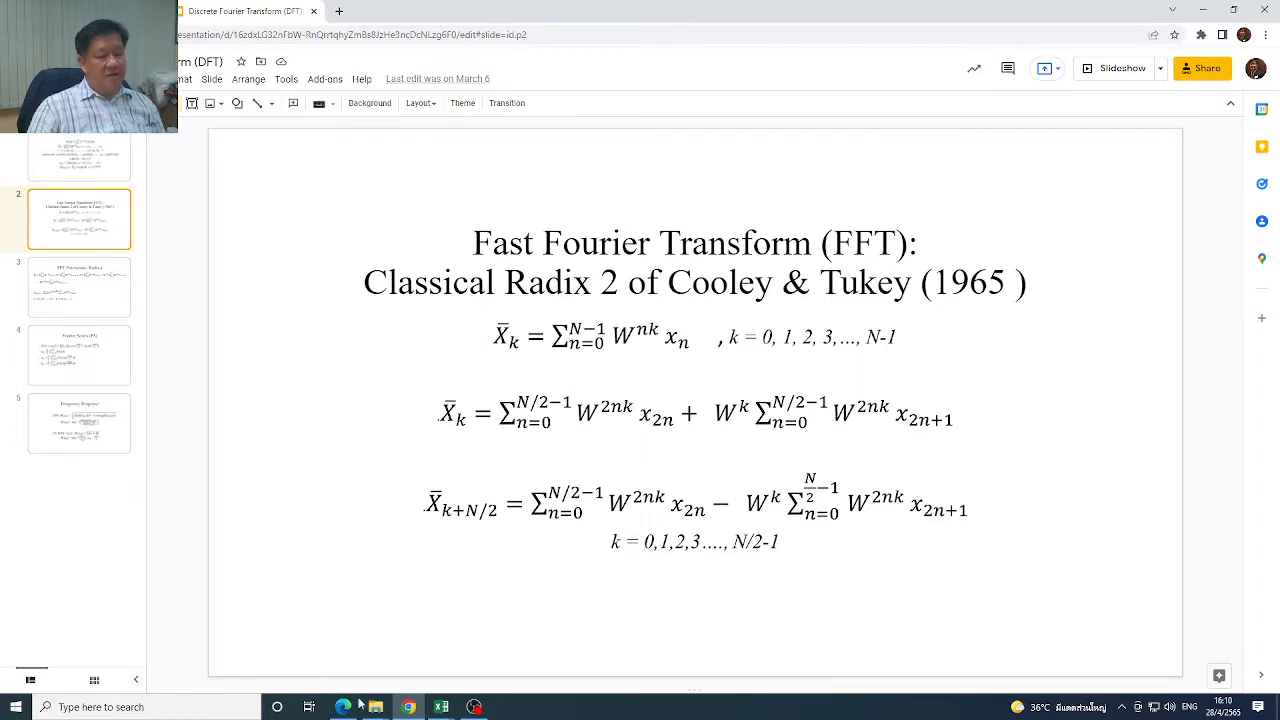
{"action": "left_click", "coordinate": [440, 708]}
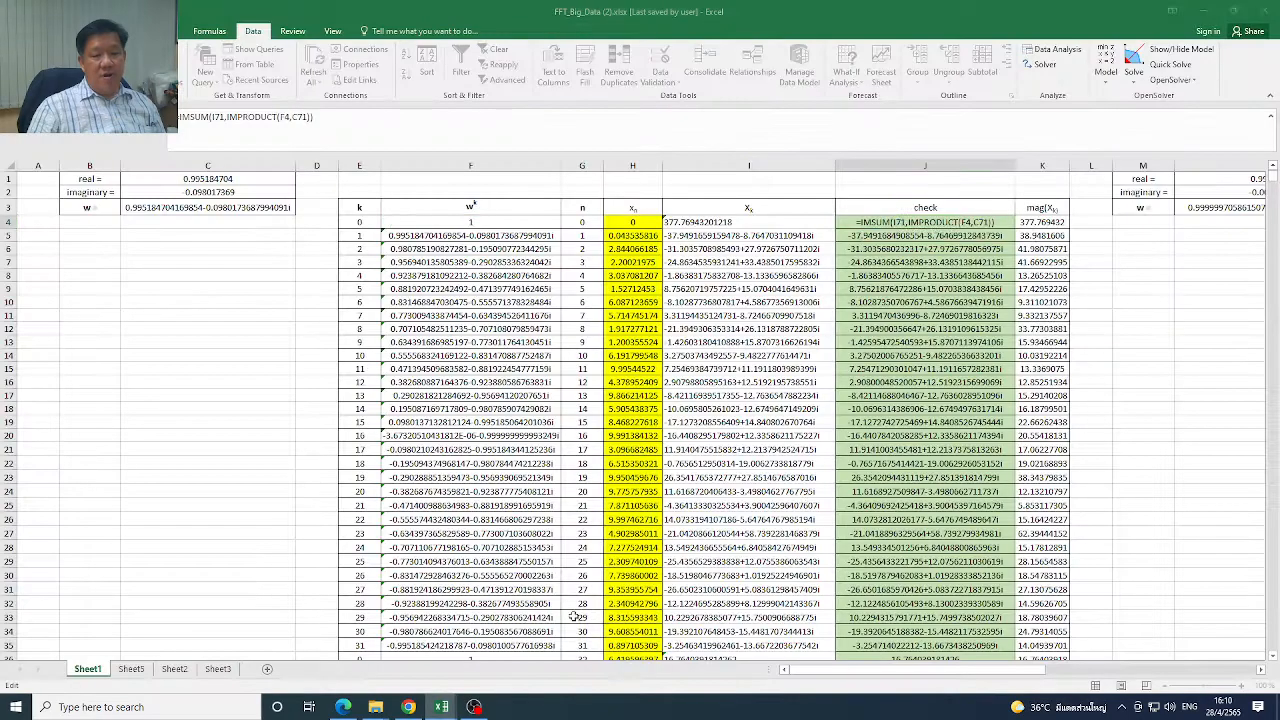
{"action": "left_click", "coordinate": [508, 648]}
{"action": "key", "text": "Return"}
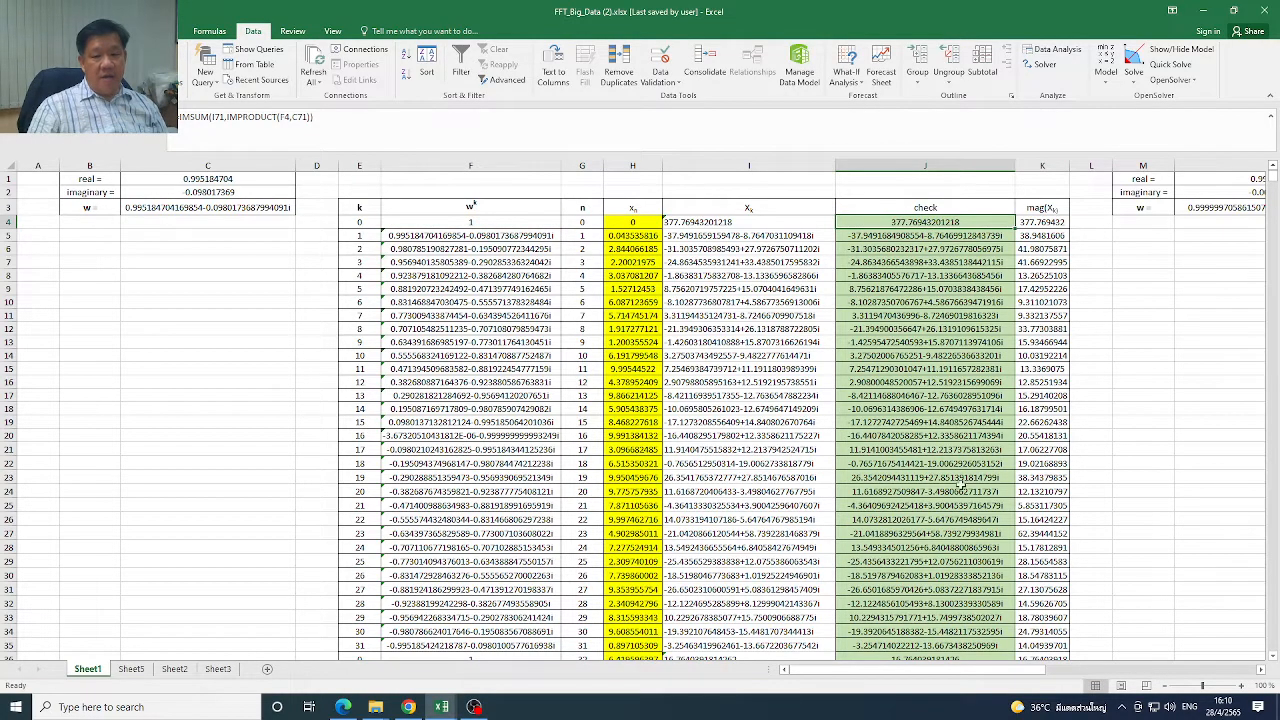
Select the first-half check results J4:J35, and inspect the formula in J36 where the second half begins
{"action": "scroll", "coordinate": [933, 522], "scroll_direction": "down", "scroll_amount": 3}
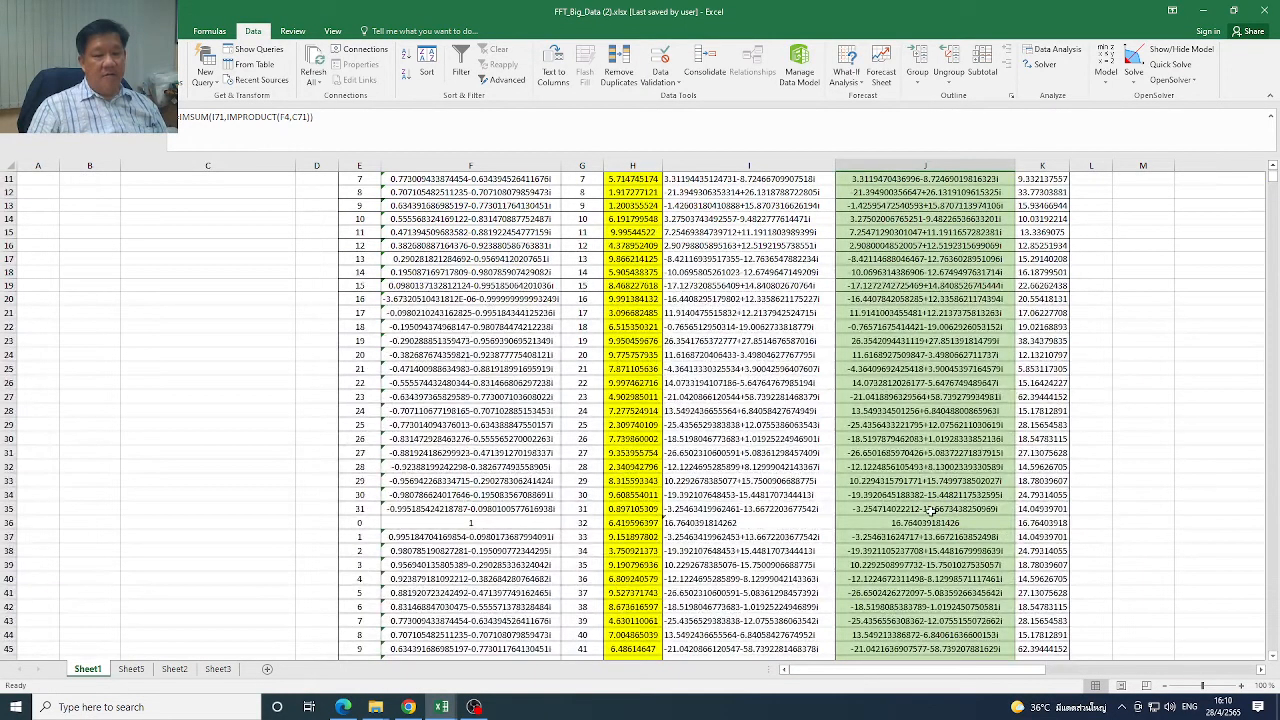
{"action": "scroll", "coordinate": [1270, 178], "scroll_direction": "up", "scroll_amount": 3}
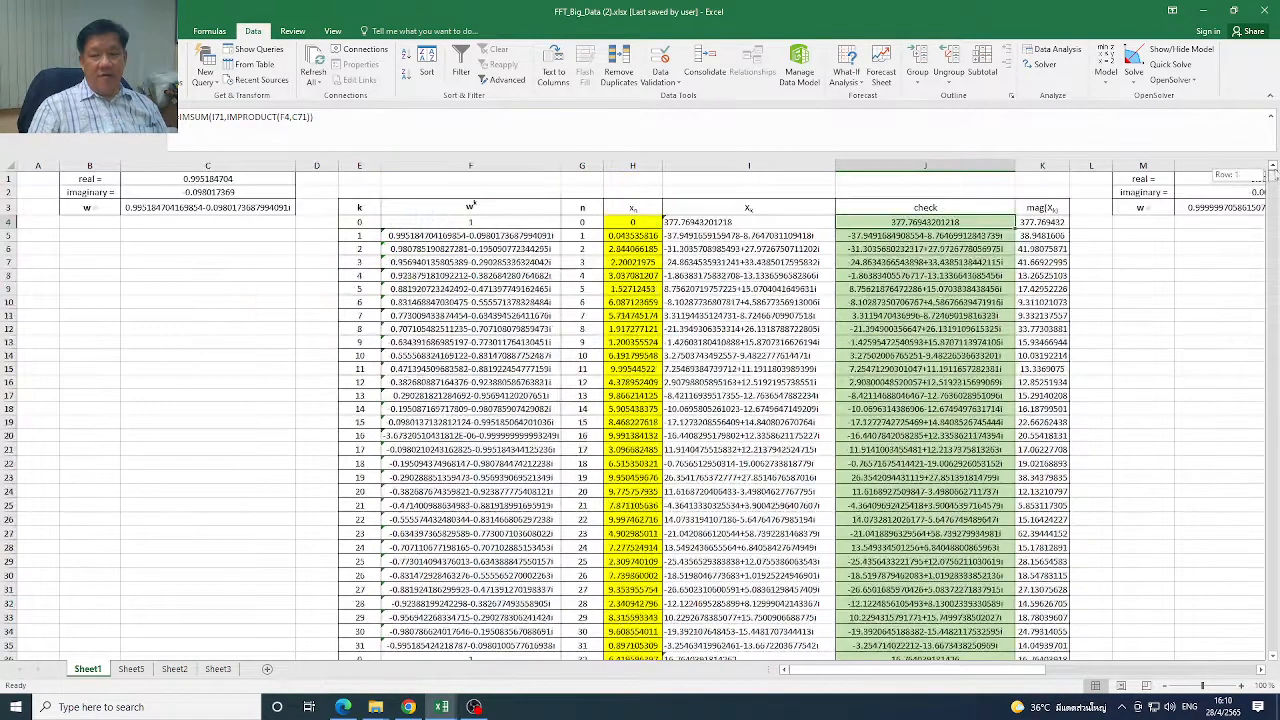
{"action": "left_click_drag", "start_coordinate": [922, 222], "coordinate": [962, 563]}
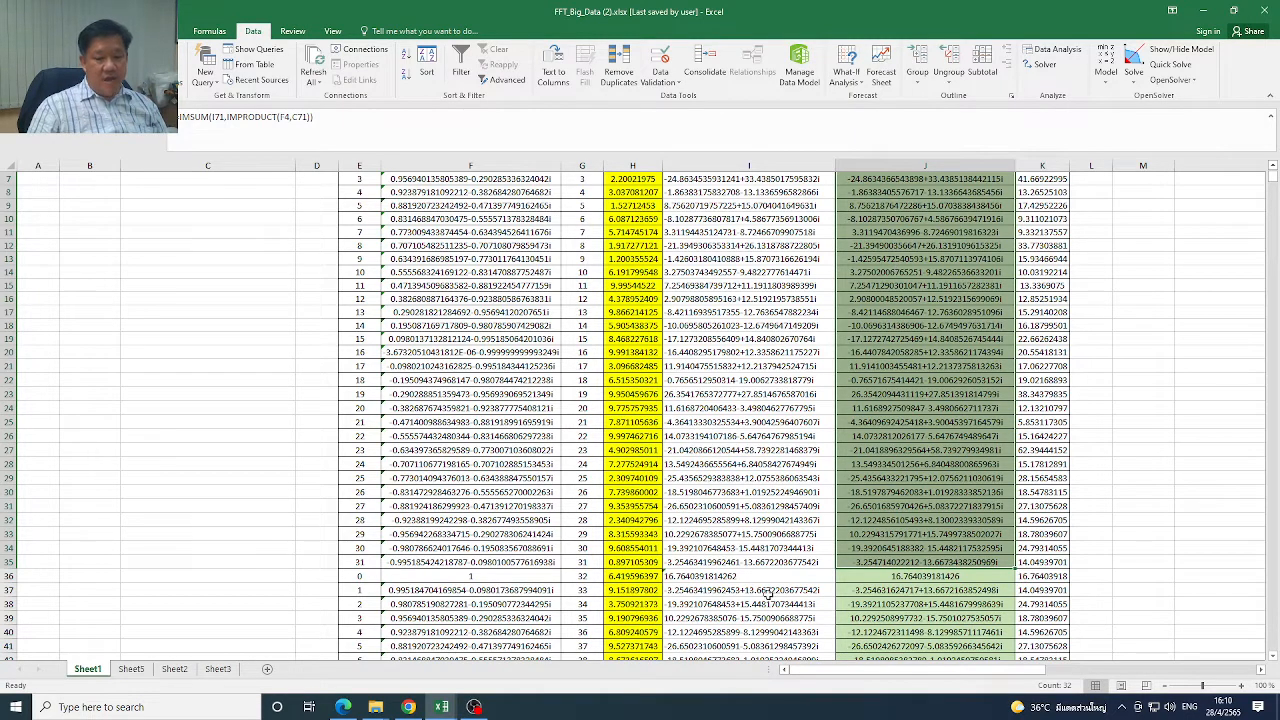
{"action": "left_click", "coordinate": [912, 578]}
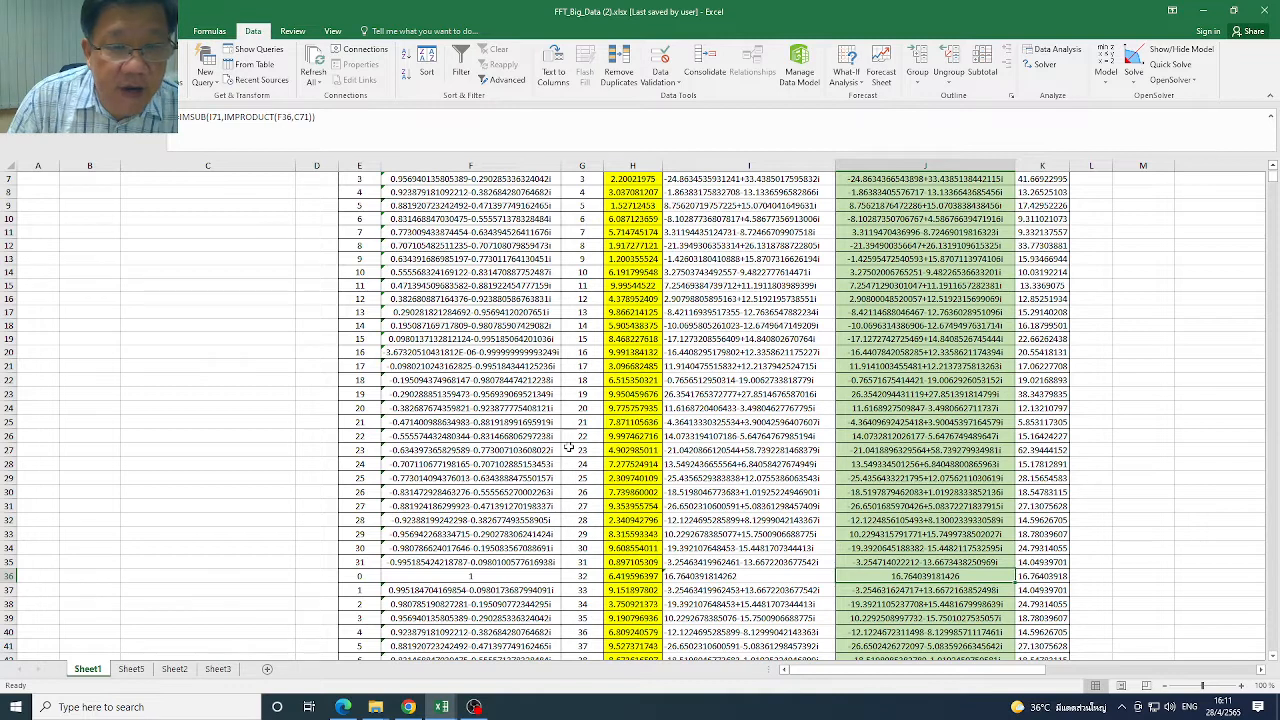
Inspect the references behind the second w^k block in F36, F37, F38 and F40, and the X_k value in I36
{"action": "left_click", "coordinate": [497, 578]}
{"action": "left_click", "coordinate": [496, 590]}
{"action": "left_click", "coordinate": [495, 605]}
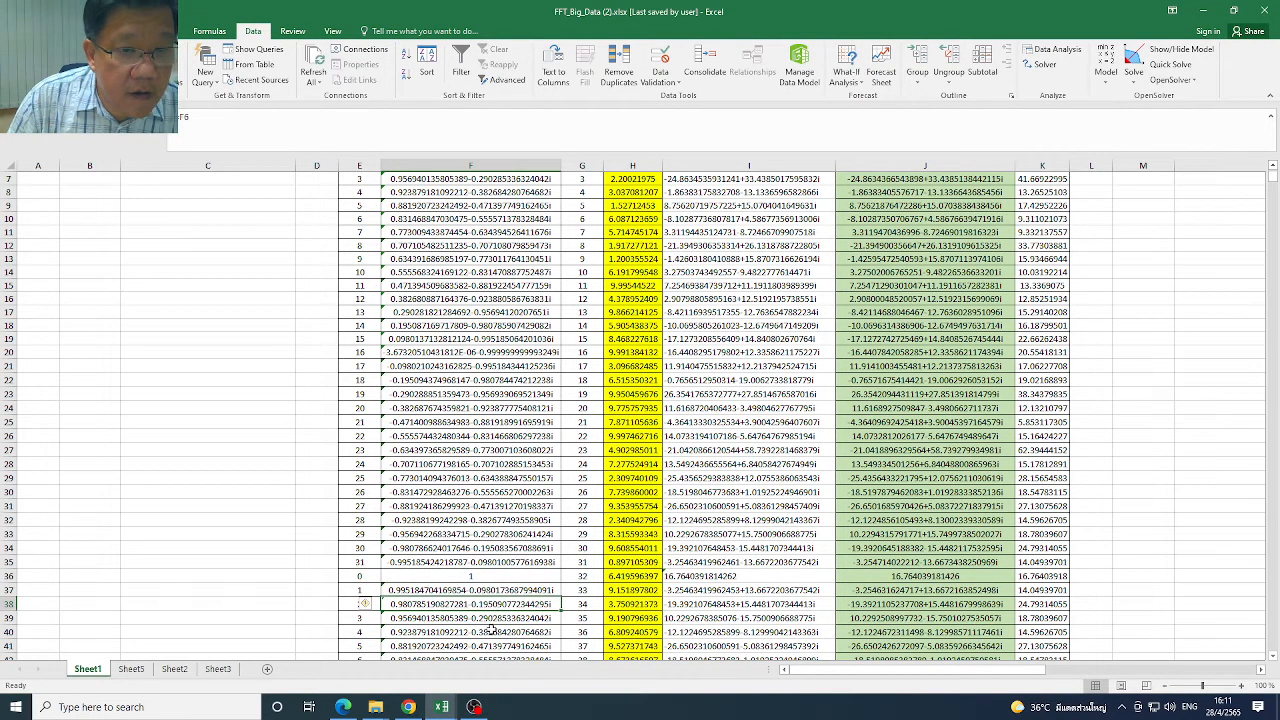
{"action": "left_click", "coordinate": [490, 632]}
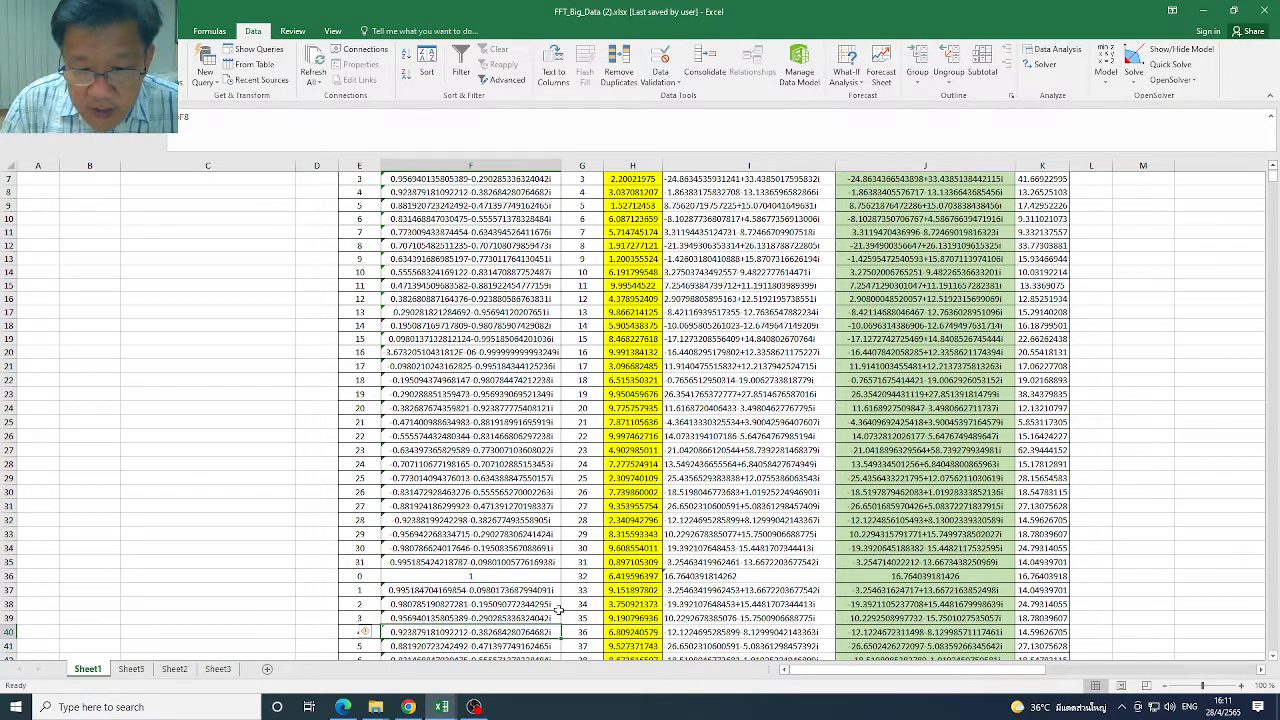
{"action": "left_click", "coordinate": [713, 577]}
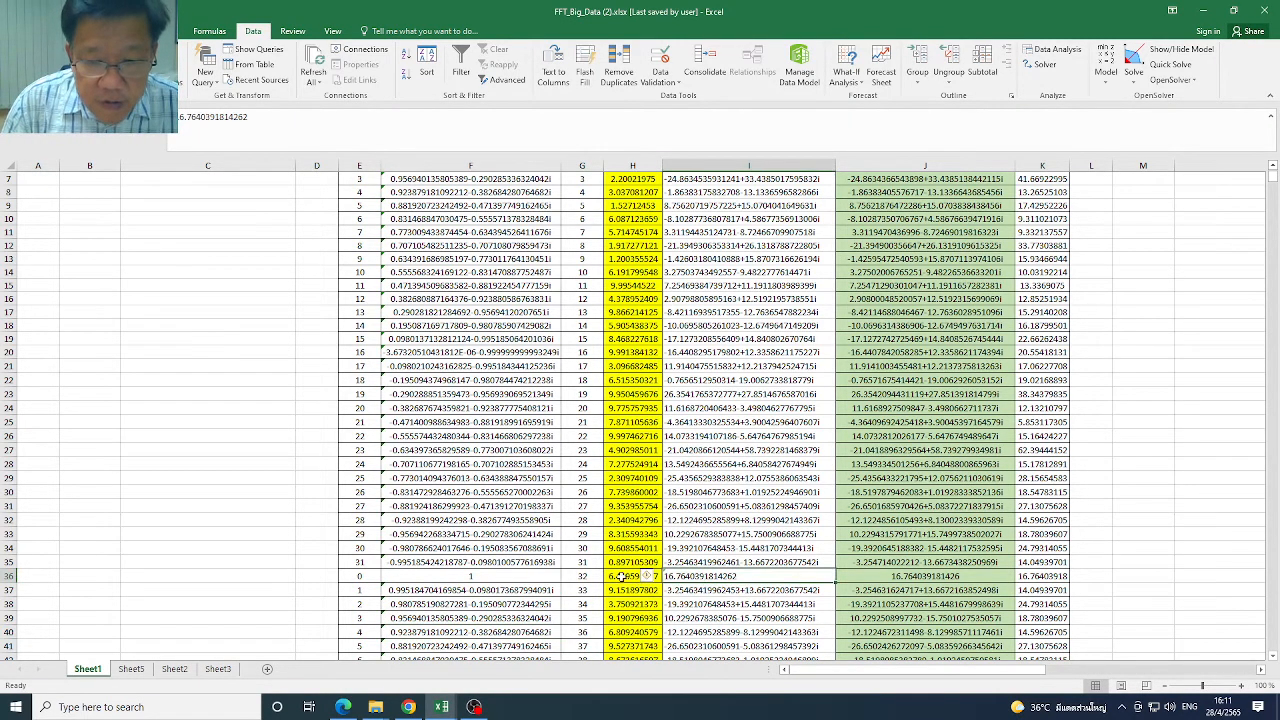
{"action": "left_click", "coordinate": [517, 580]}
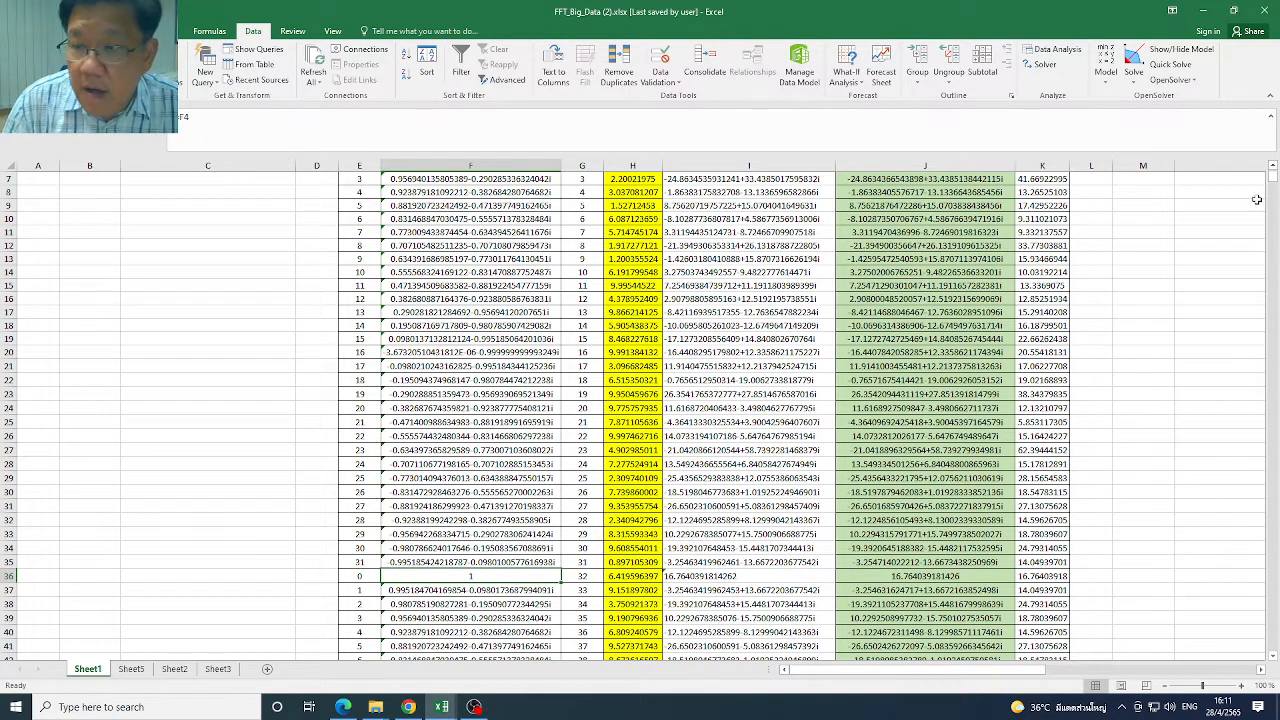
Compare the reference in F37 with the first w^k block at the start of the table
{"action": "left_click_drag", "start_coordinate": [1273, 183], "coordinate": [1275, 174]}
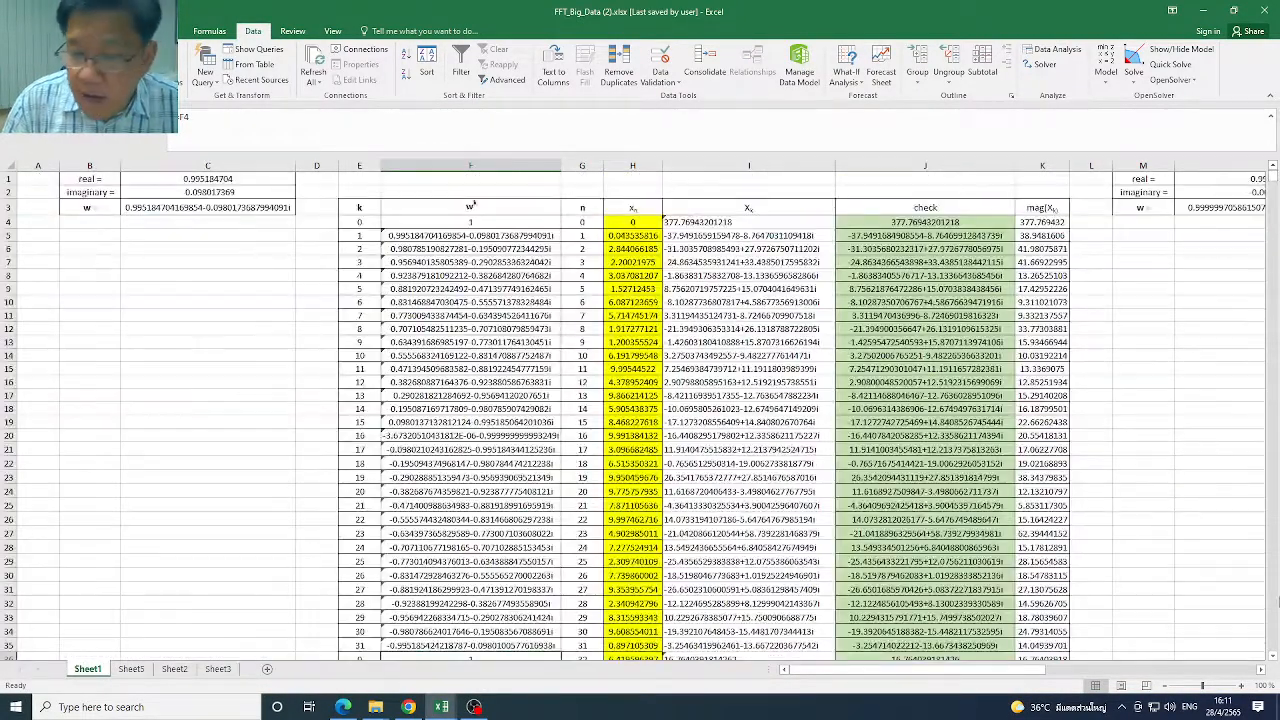
{"action": "left_click_drag", "start_coordinate": [1273, 658], "coordinate": [1275, 660]}
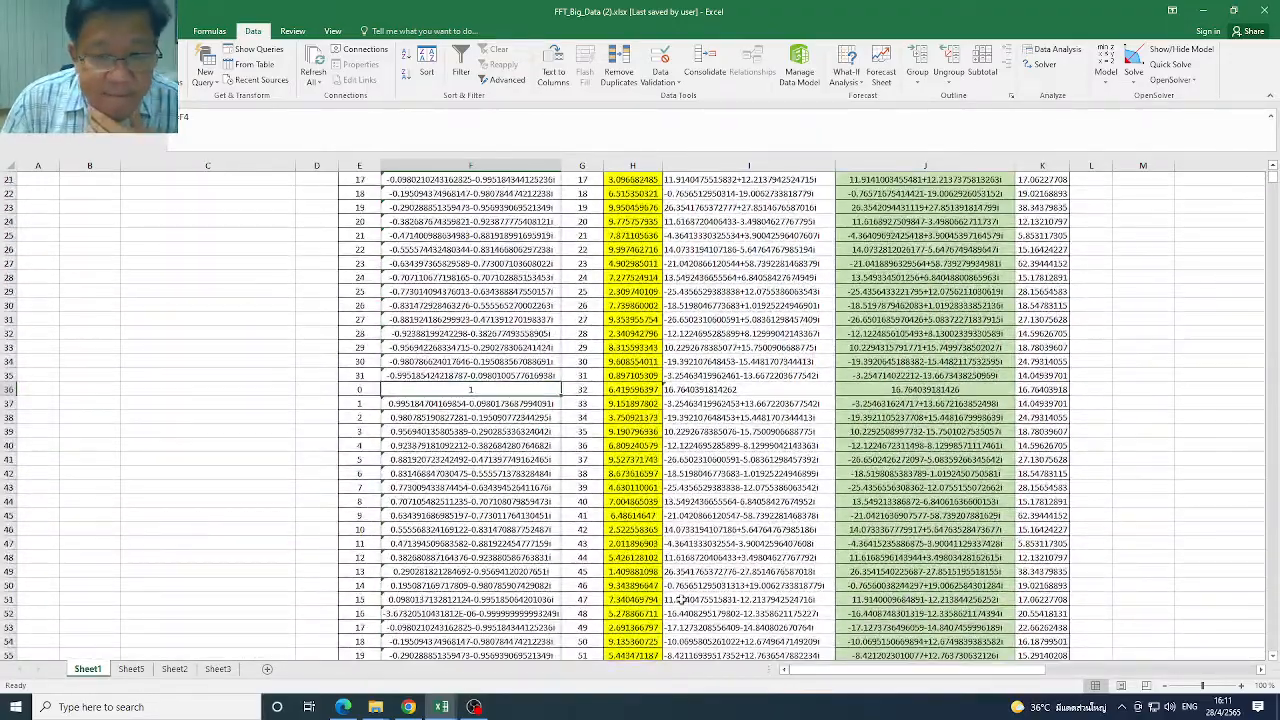
{"action": "left_click", "coordinate": [505, 403]}
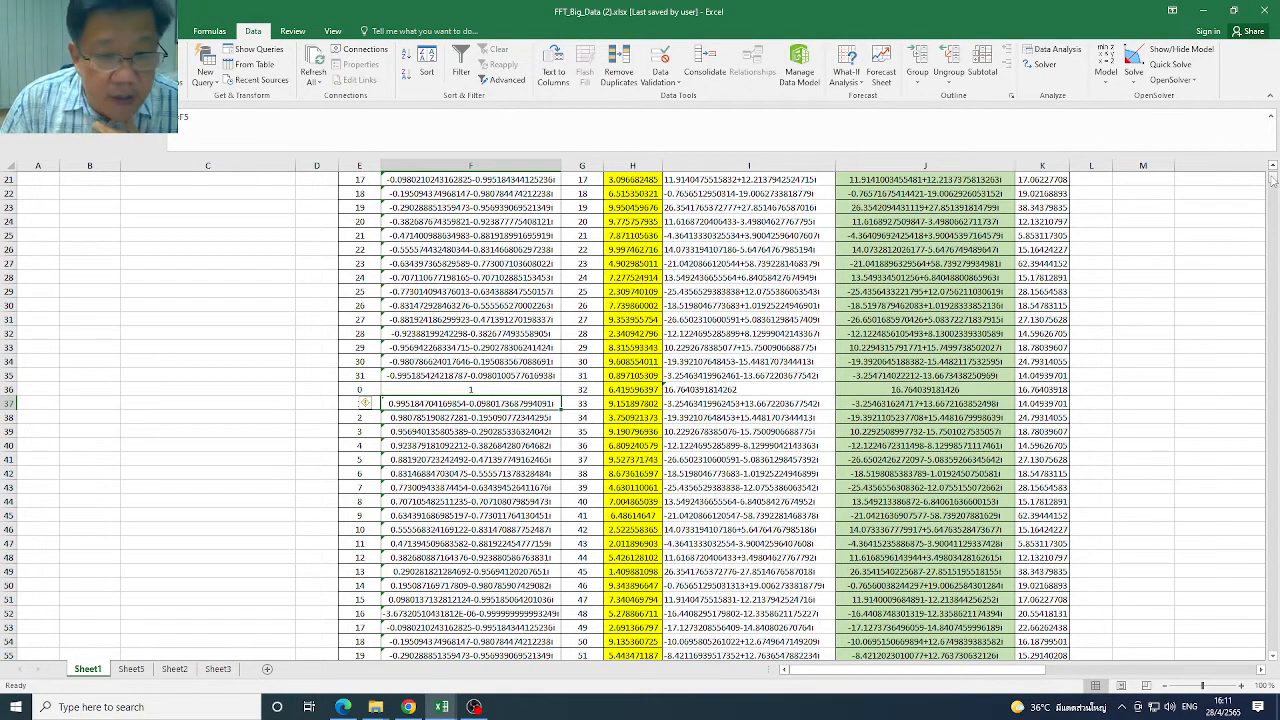
{"action": "left_click_drag", "start_coordinate": [1273, 178], "coordinate": [1273, 176]}
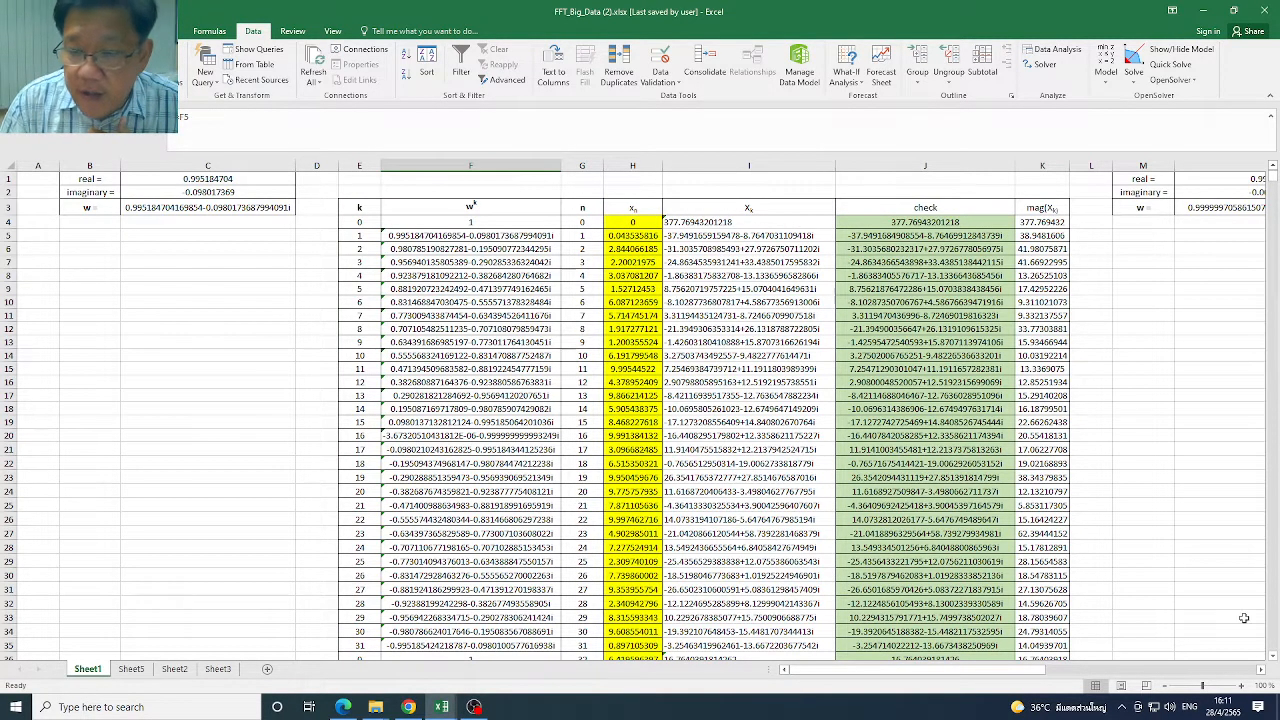
Compare the check formulas in J36 and J37, and highlight SUB in the IMSUB formula of J36
{"action": "scroll", "coordinate": [928, 618], "scroll_direction": "down", "scroll_amount": 3}
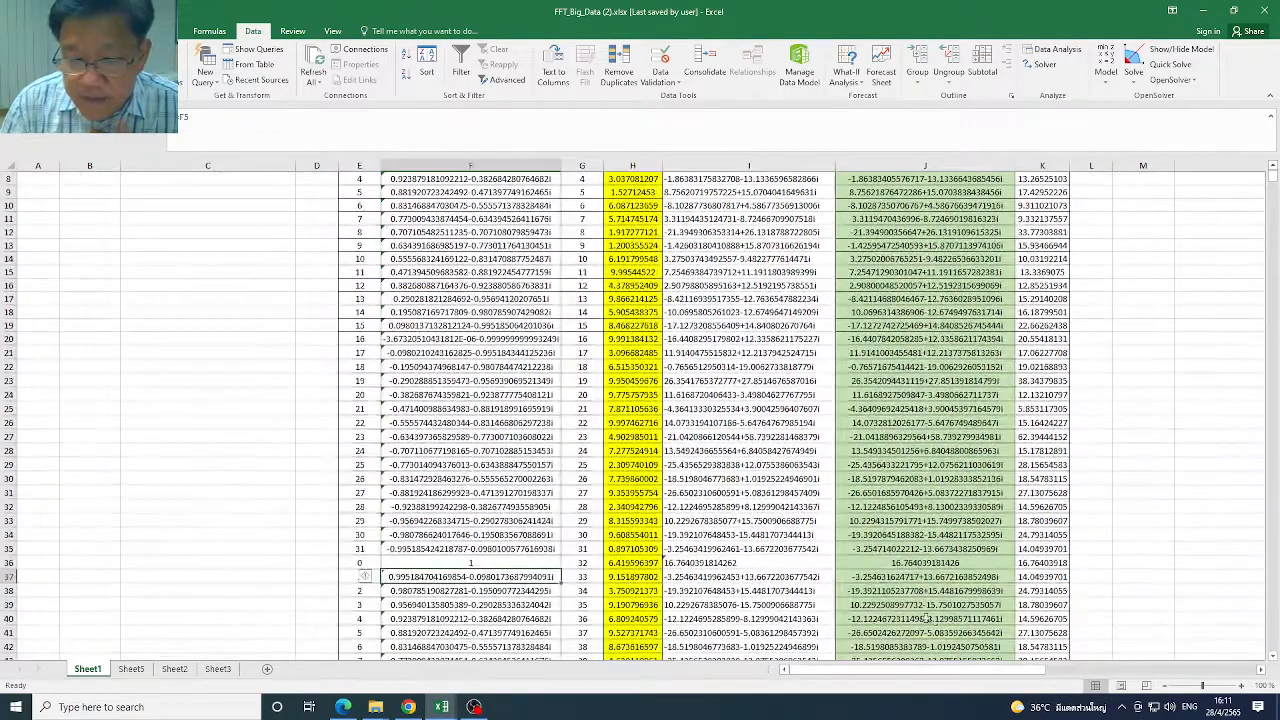
{"action": "left_click", "coordinate": [892, 566]}
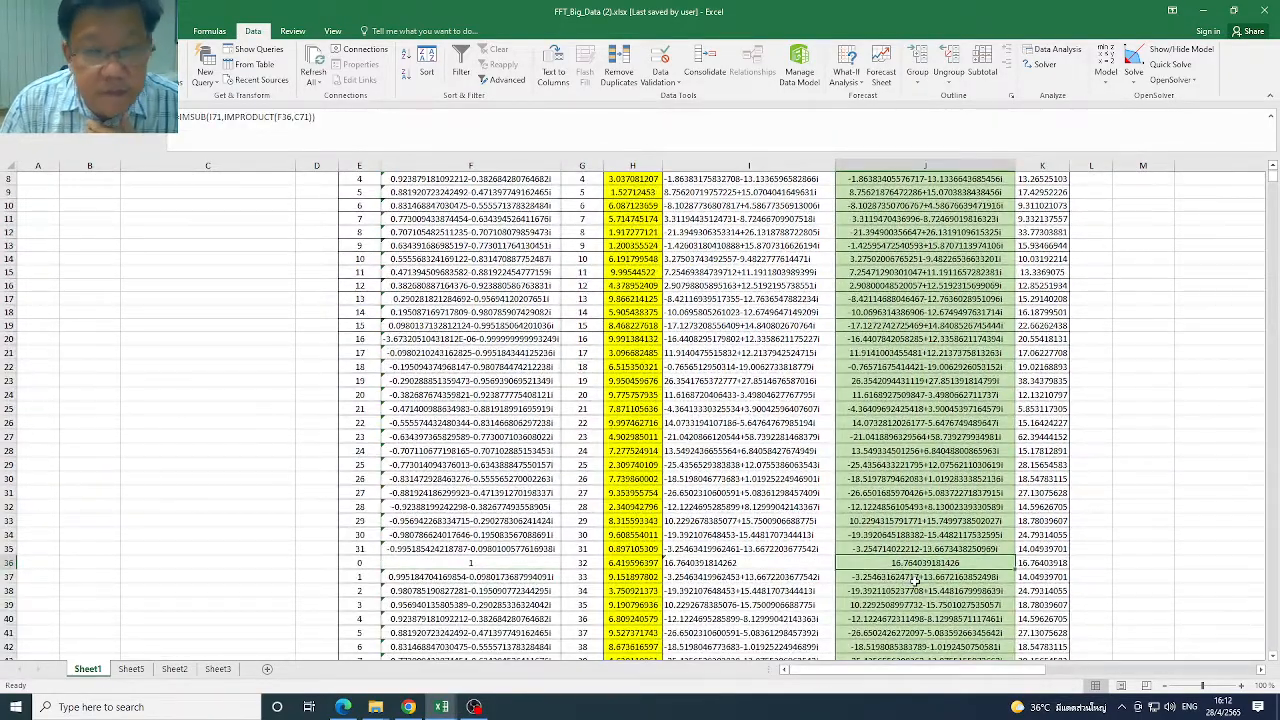
{"action": "left_click", "coordinate": [914, 579]}
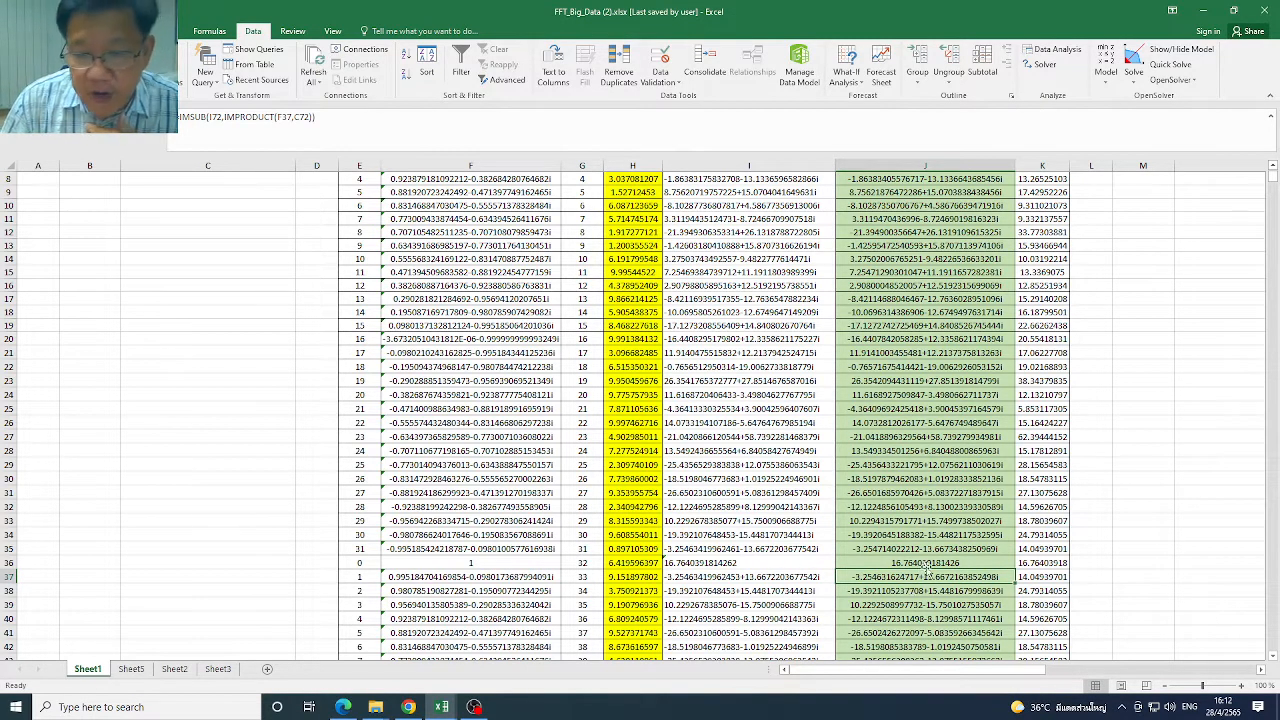
{"action": "left_click", "coordinate": [927, 568]}
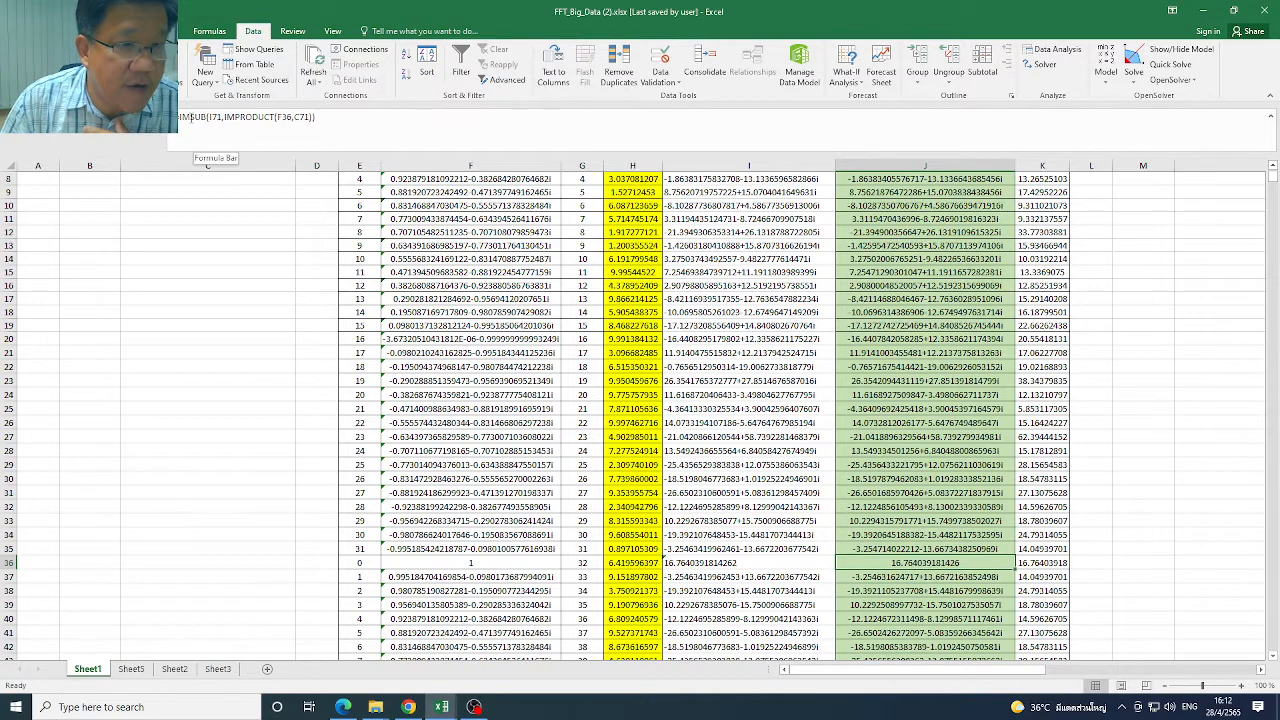
{"action": "double_click", "coordinate": [208, 117]}
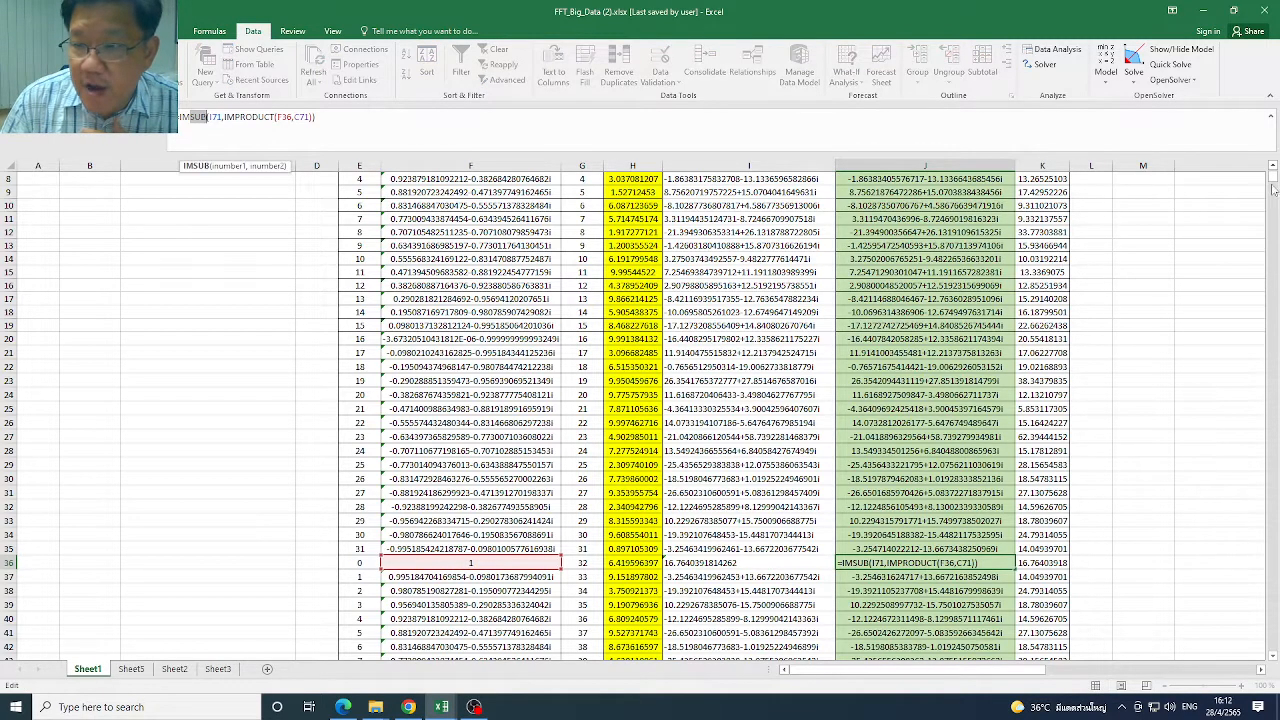
Select check cell J4 and highlight SUM in its IMSUM formula
{"action": "left_click_drag", "start_coordinate": [1273, 178], "coordinate": [1273, 164]}
{"action": "left_click", "coordinate": [918, 222]}
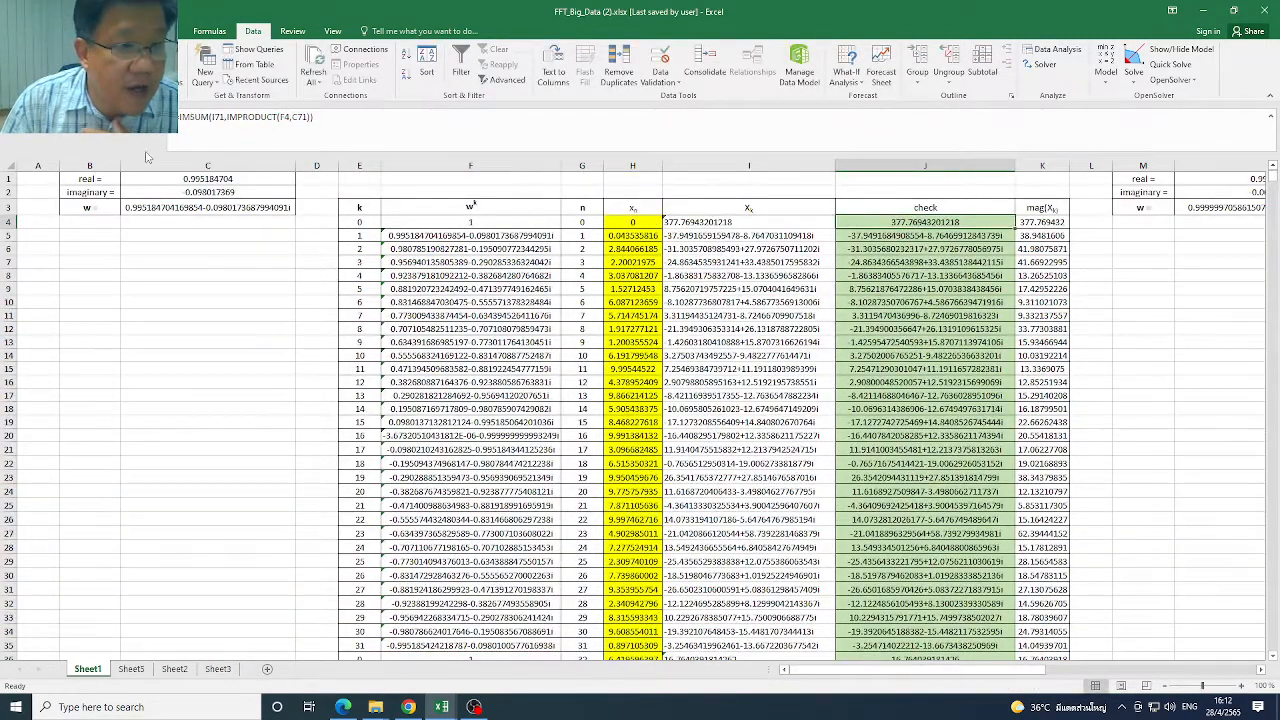
{"action": "double_click", "coordinate": [196, 117]}
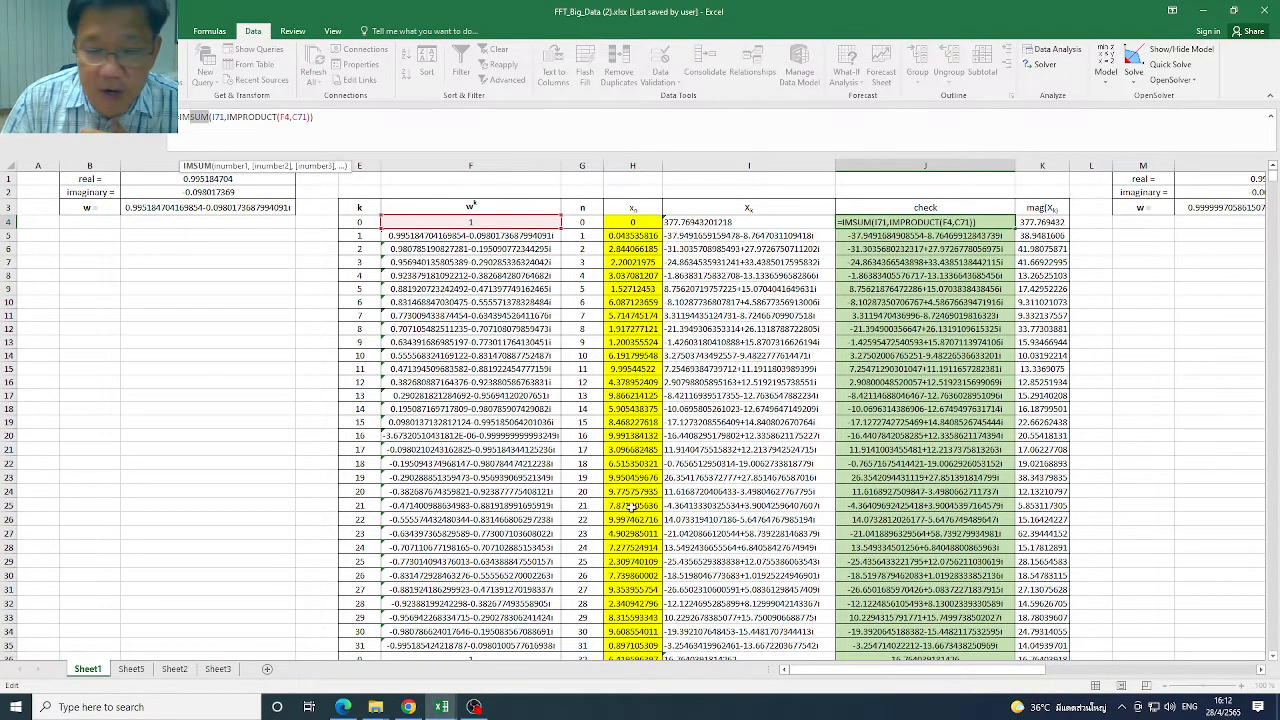
Review the plus and minus signs in the slide's half-range equations, and return to the workbook to inspect the IMSUB formula in J36
{"action": "left_click", "coordinate": [408, 707]}
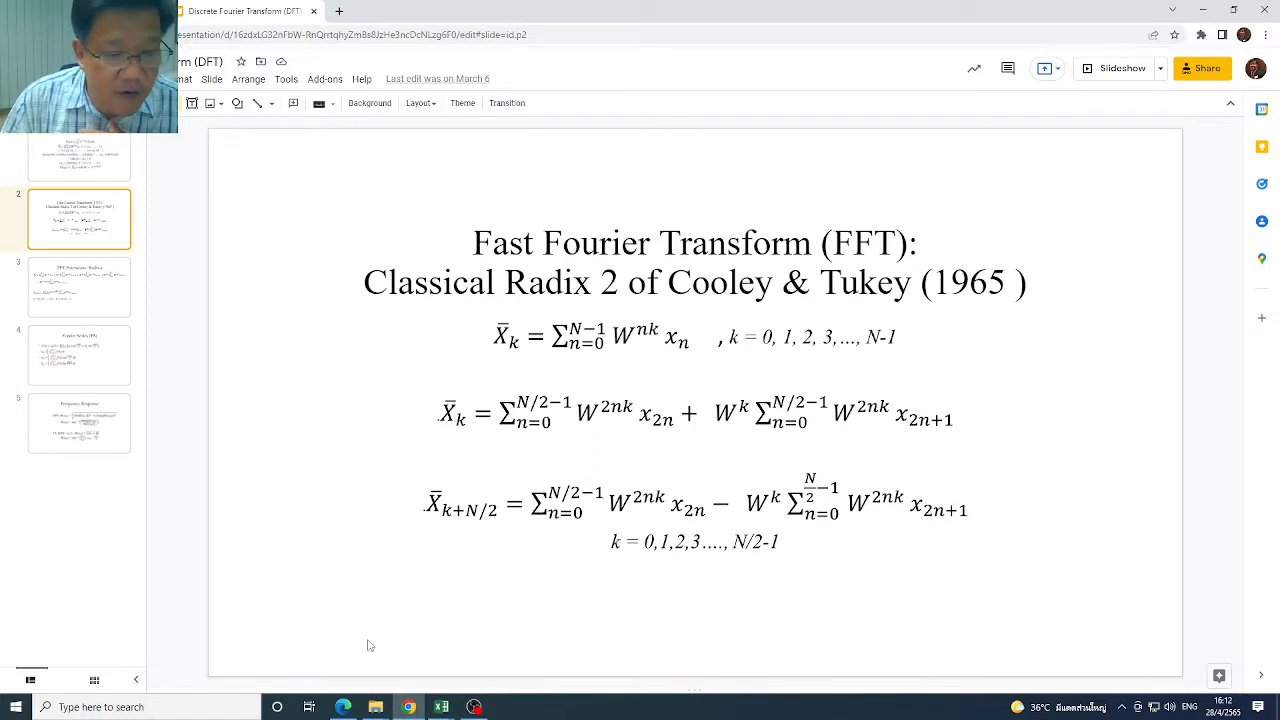
{"action": "left_click", "coordinate": [441, 707]}
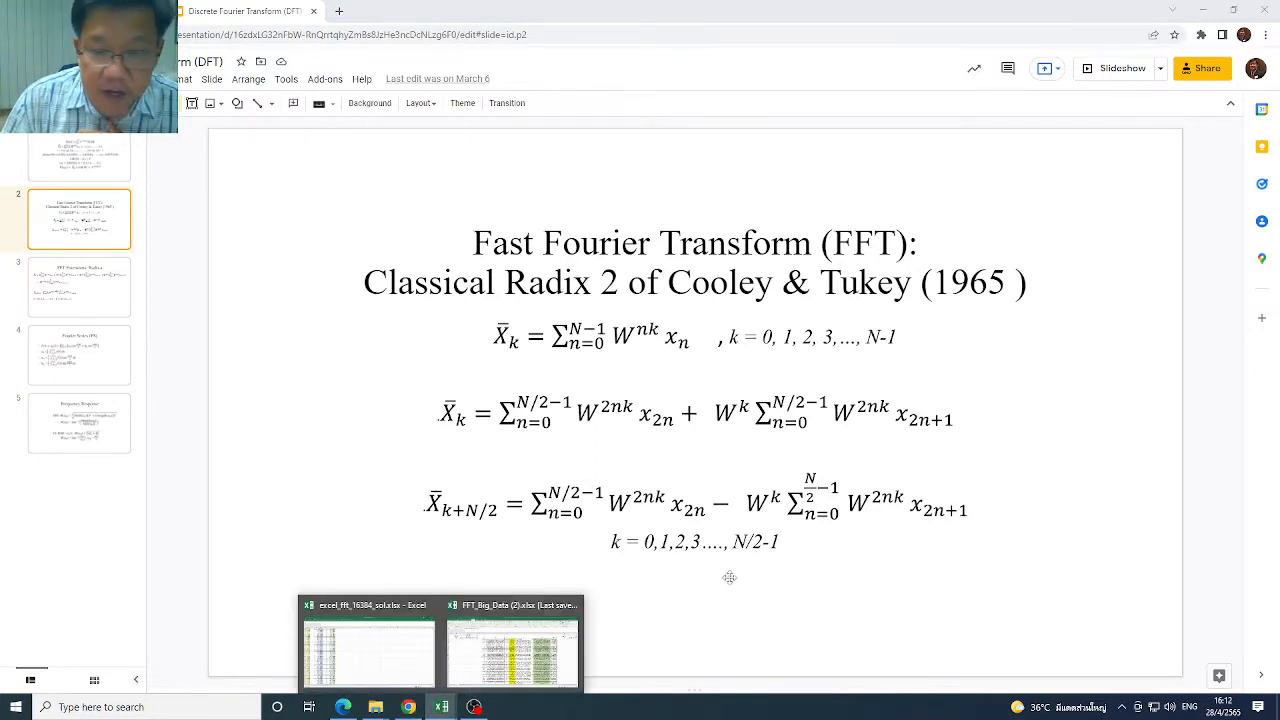
{"action": "left_click", "coordinate": [556, 667]}
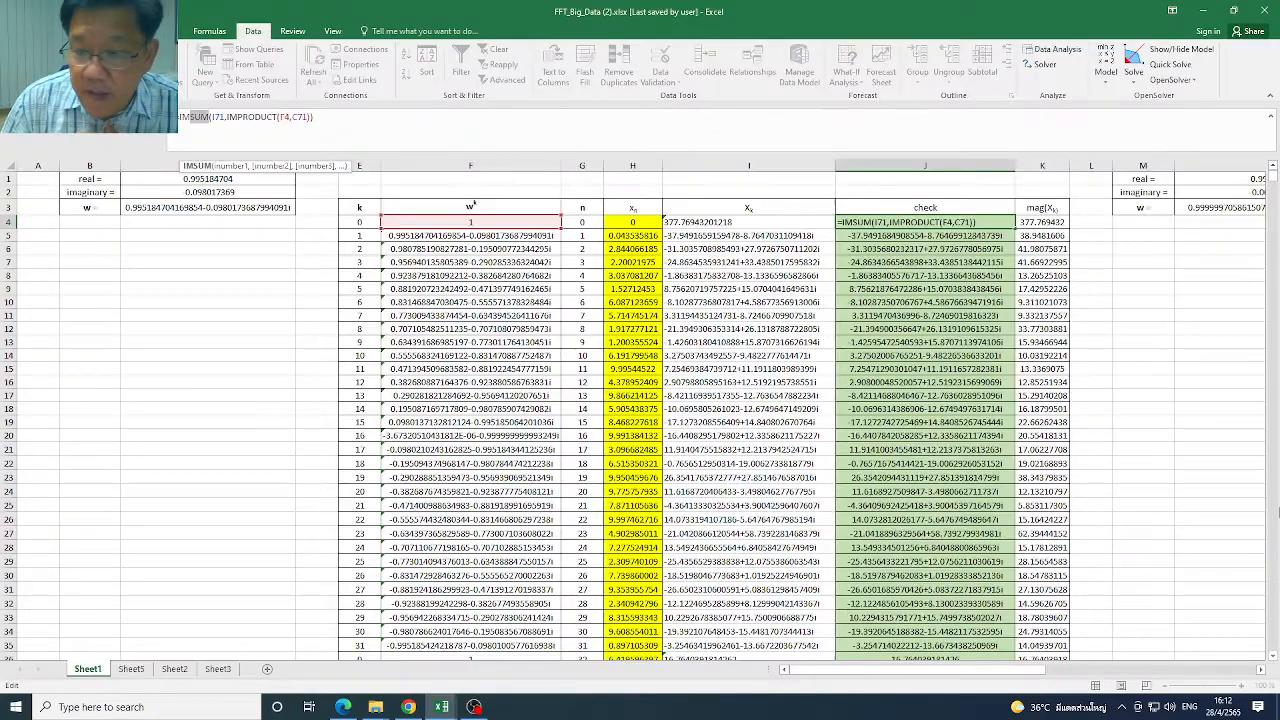
{"action": "scroll", "coordinate": [1272, 657], "scroll_direction": "down", "scroll_amount": 5}
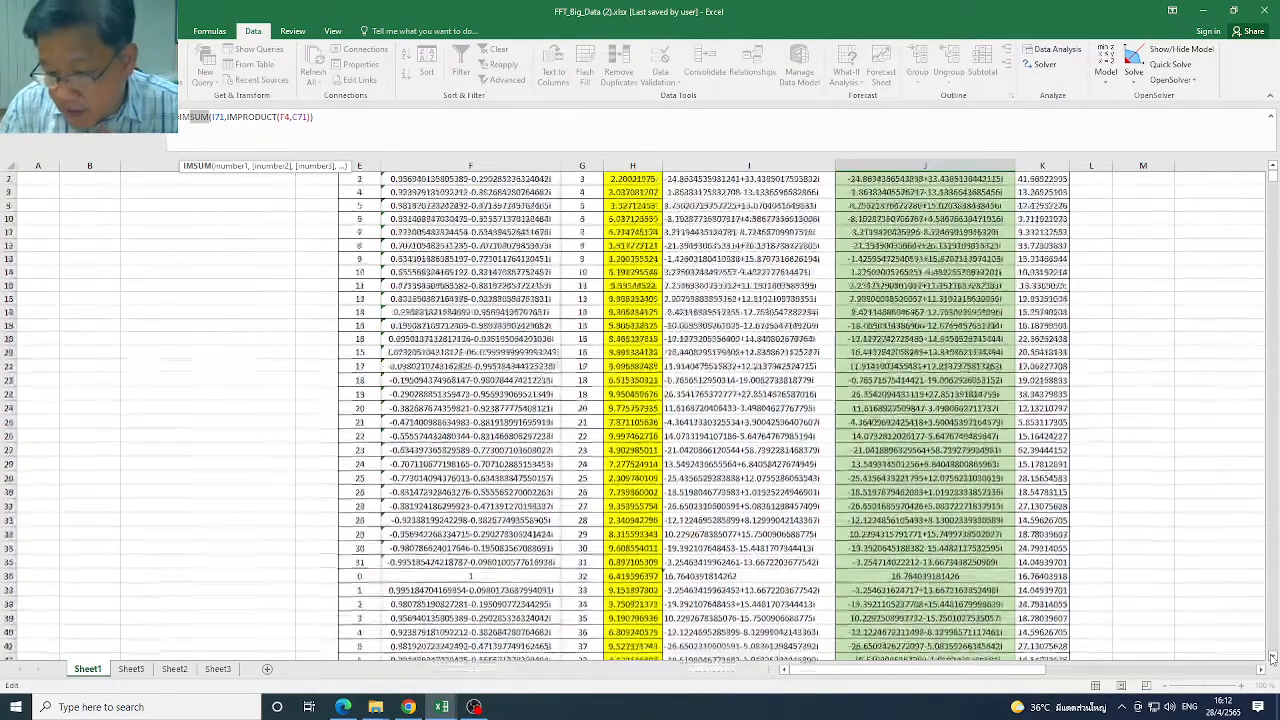
{"action": "left_click", "coordinate": [945, 443]}
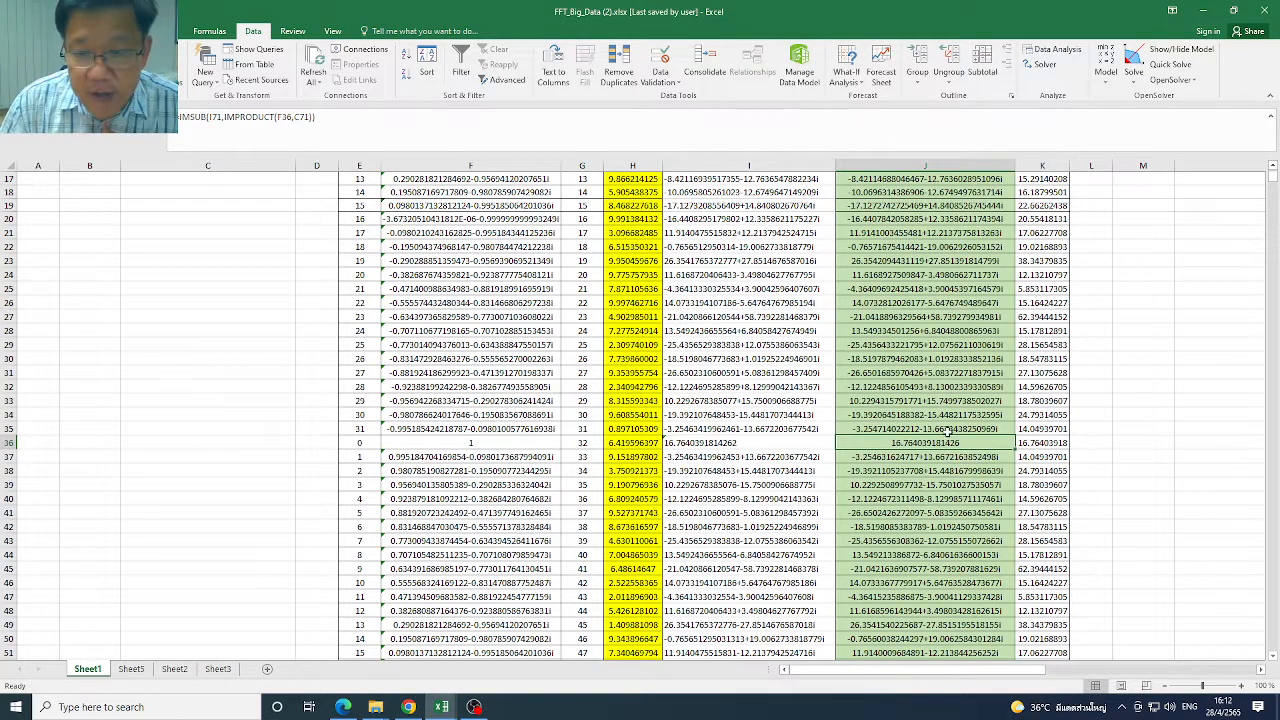
Compare the check formulas in J35 and J36, and the Xk and check entries in rows 67 and 50
{"action": "left_click", "coordinate": [947, 431]}
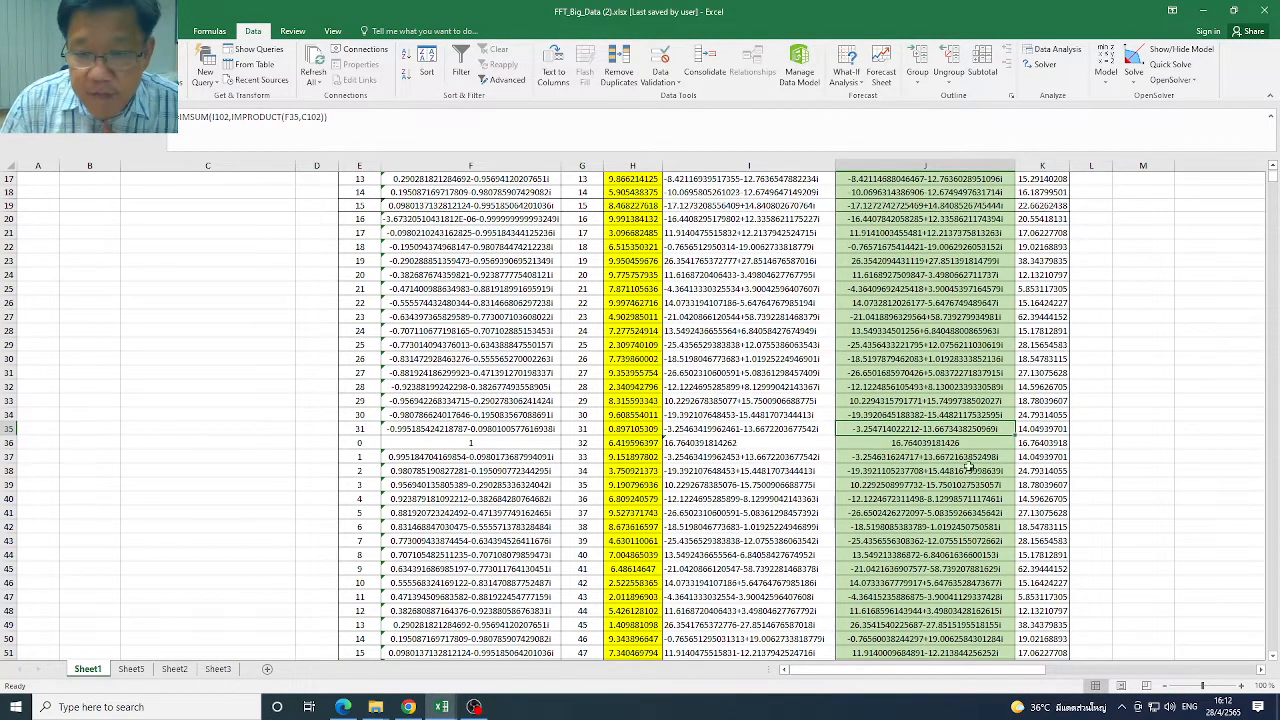
{"action": "left_click", "coordinate": [930, 445]}
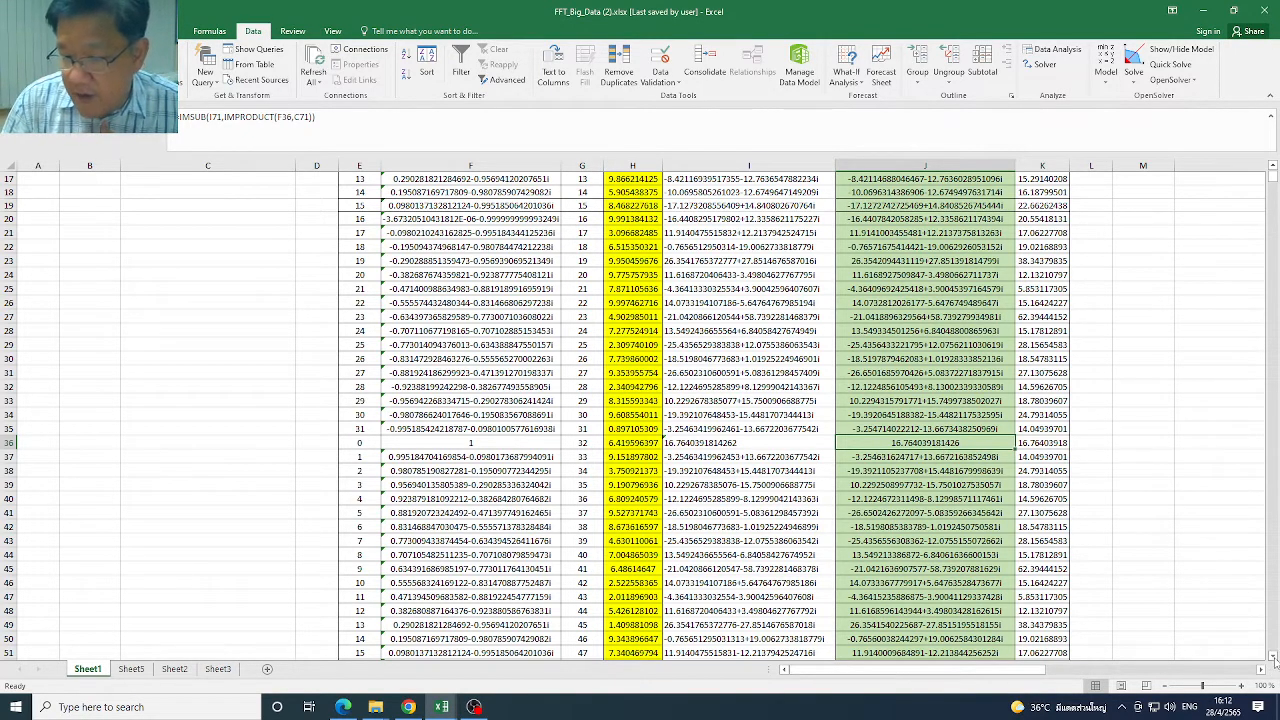
{"action": "scroll", "coordinate": [1274, 660], "scroll_direction": "down", "scroll_amount": 7}
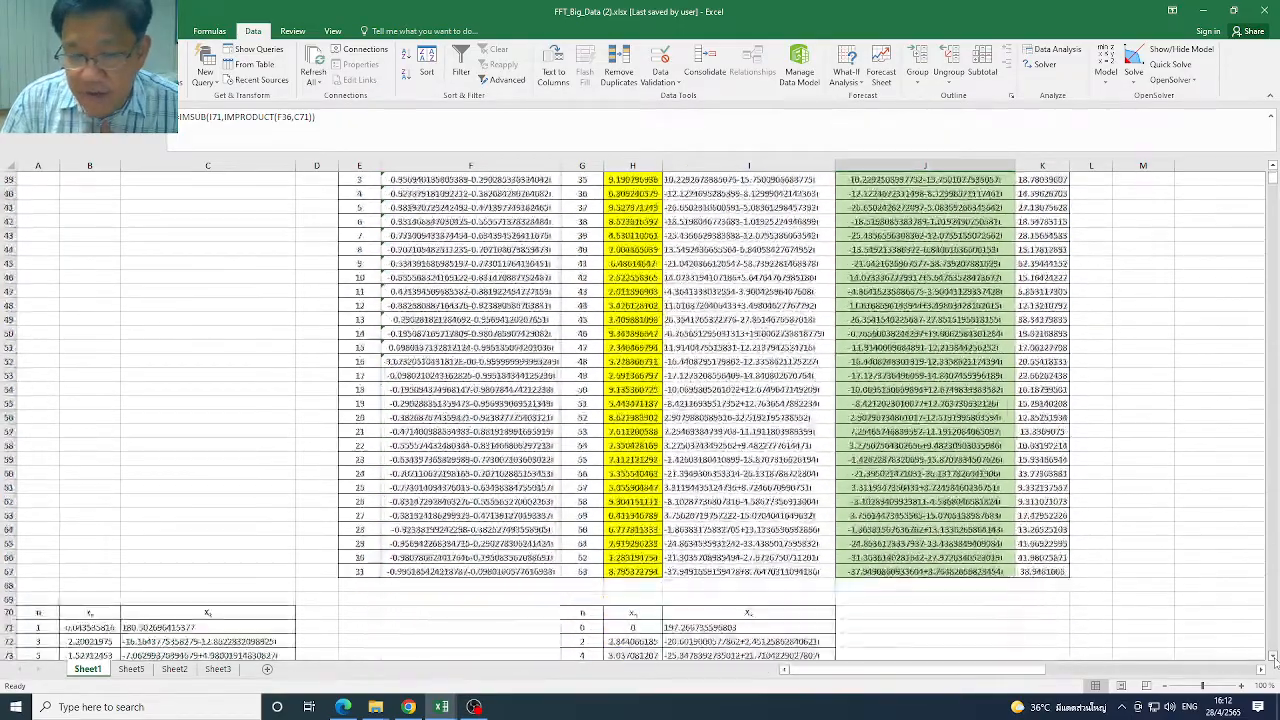
{"action": "left_click", "coordinate": [1273, 656]}
{"action": "left_click", "coordinate": [735, 557]}
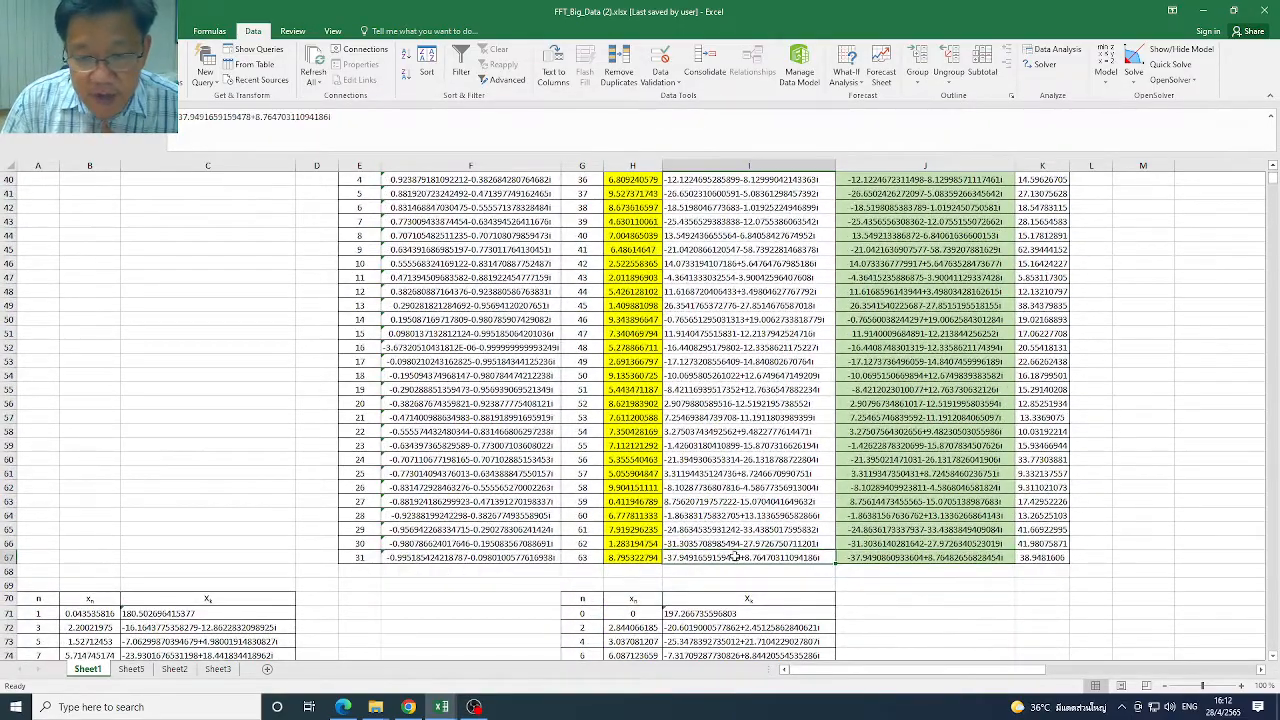
{"action": "left_click", "coordinate": [885, 557]}
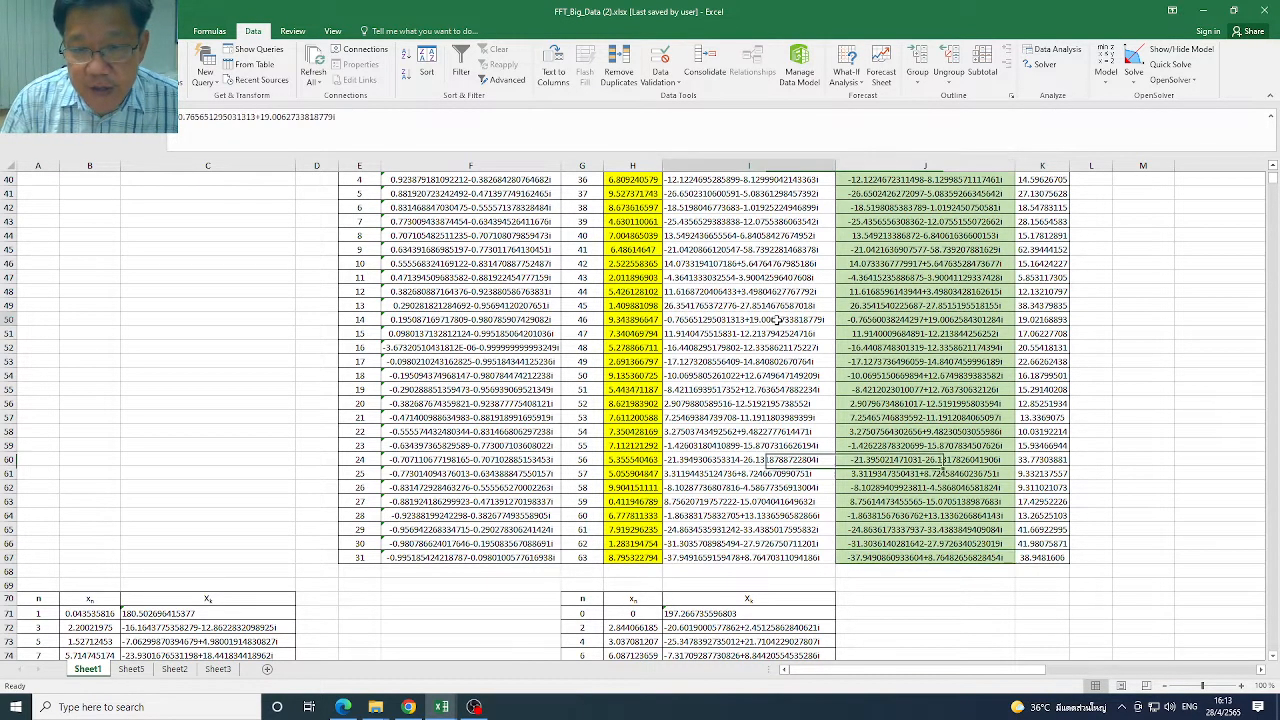
{"action": "left_click_drag", "start_coordinate": [778, 320], "coordinate": [880, 328]}
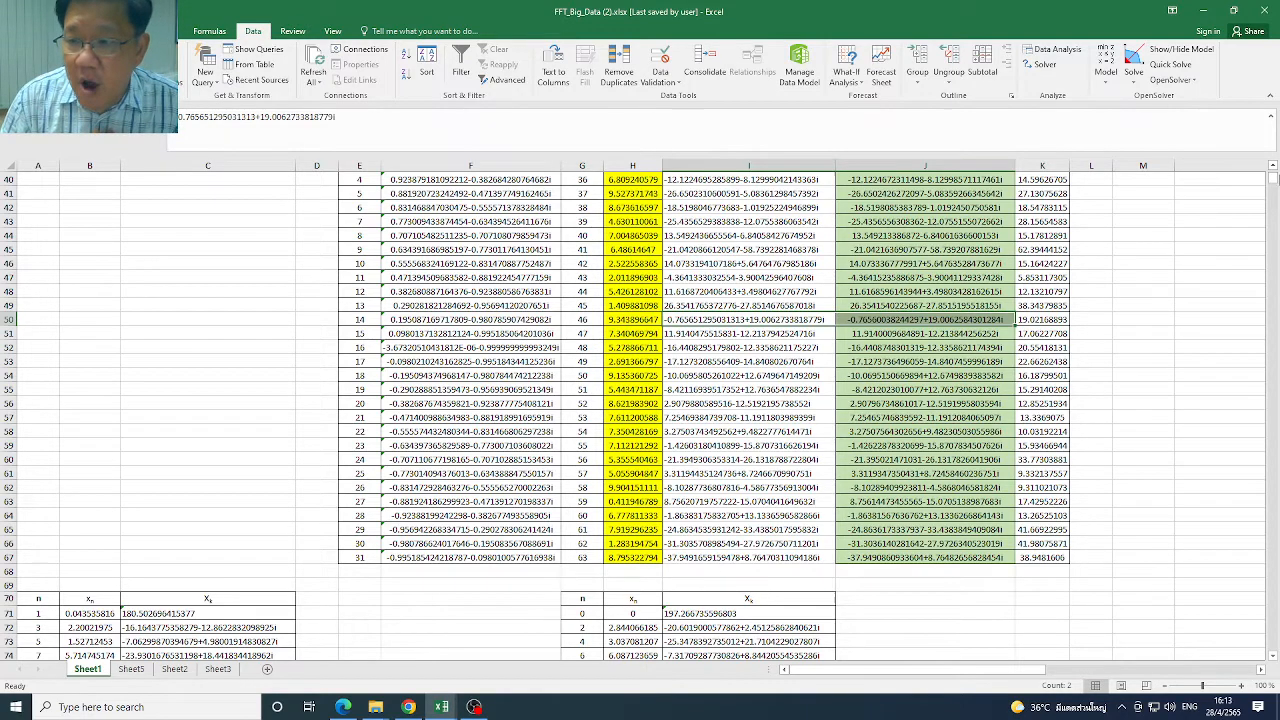
Inspect the COS and COMPLEX formulas for w in C1 and C3, and the w^k formulas in F5 and F6
{"action": "scroll", "coordinate": [1274, 178], "scroll_direction": "up", "scroll_amount": 13}
{"action": "left_click", "coordinate": [238, 180]}
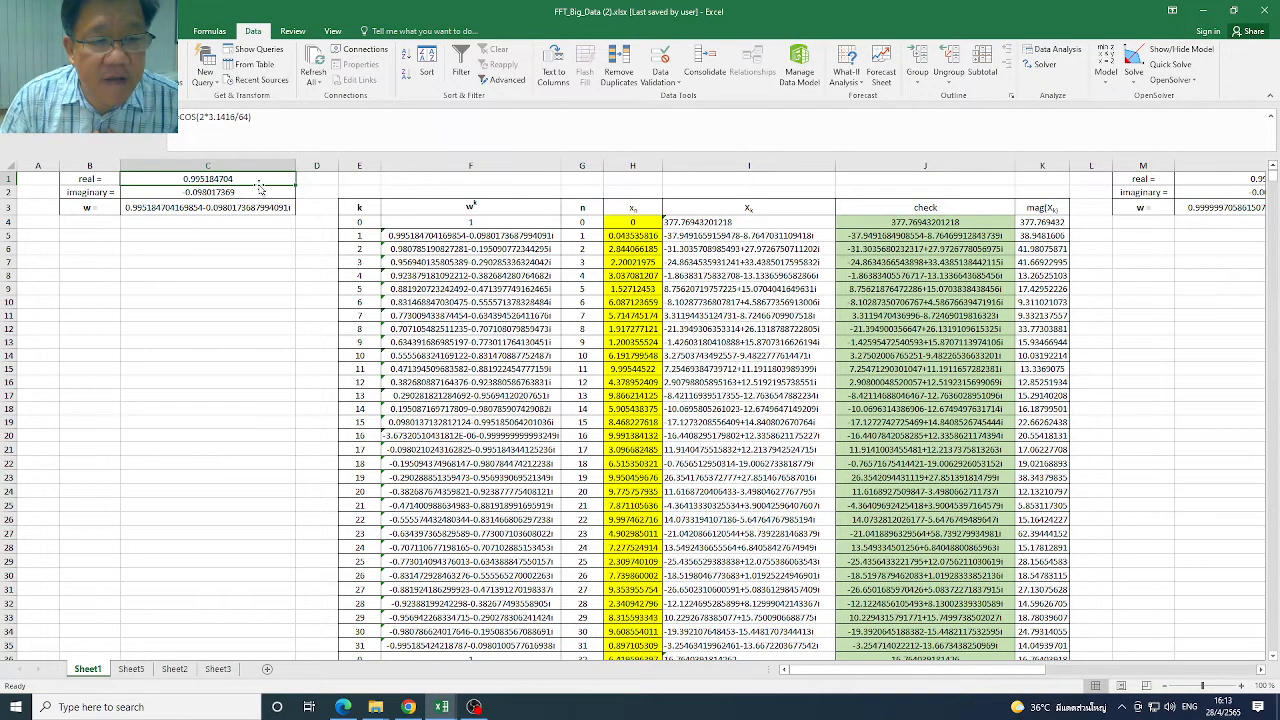
{"action": "left_click", "coordinate": [275, 208]}
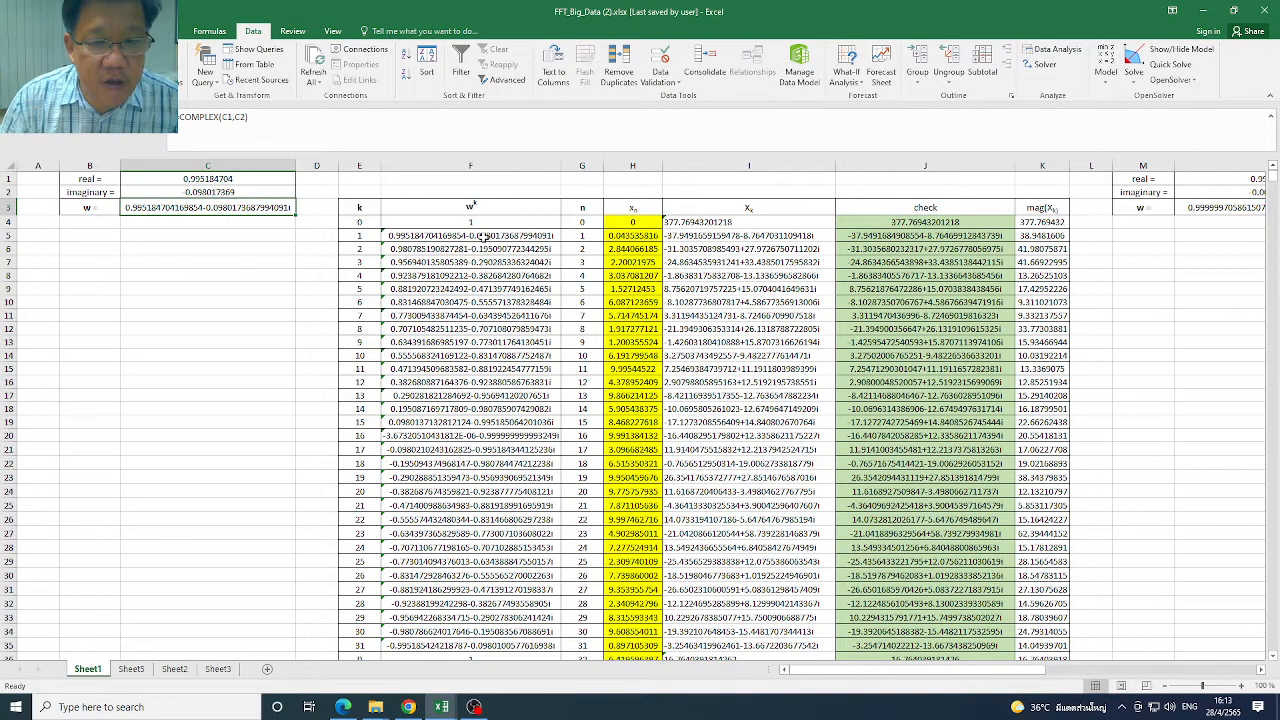
{"action": "left_click", "coordinate": [484, 238]}
{"action": "left_click", "coordinate": [492, 248]}
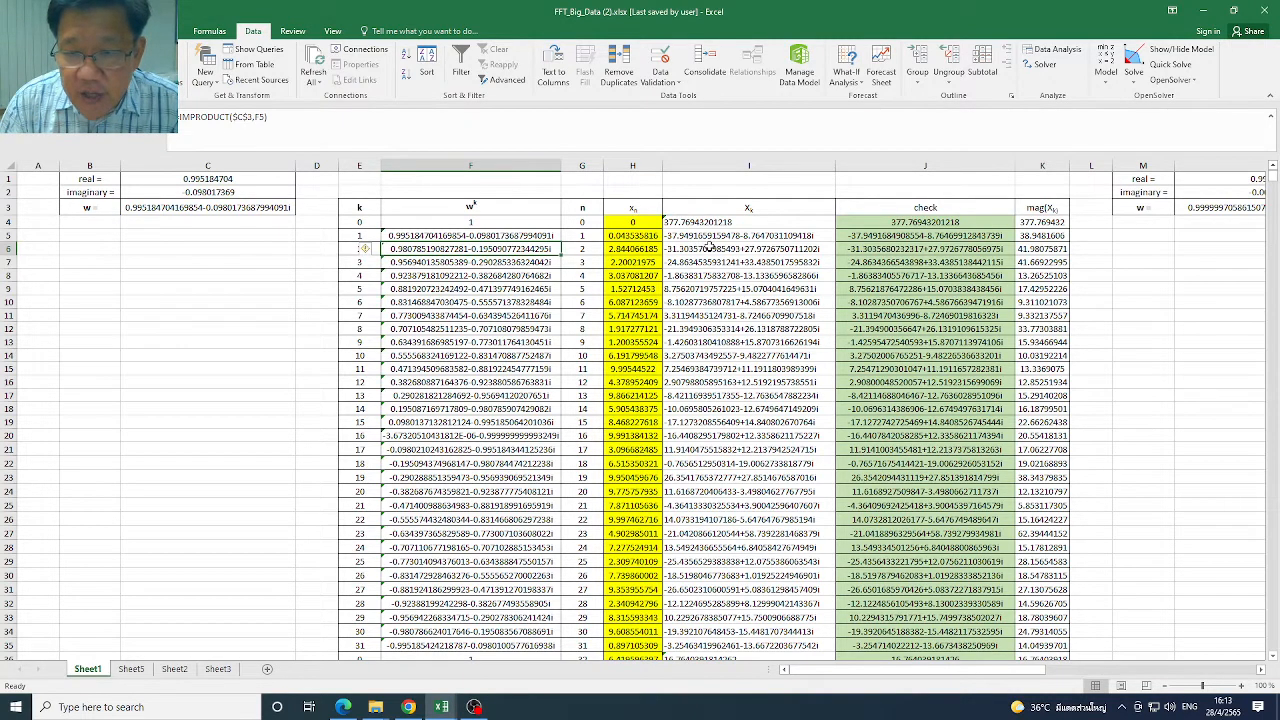
Select check cells J4 to J12 to examine the IMSUM formulas of the first rows
{"action": "left_click_drag", "start_coordinate": [966, 222], "coordinate": [968, 326]}
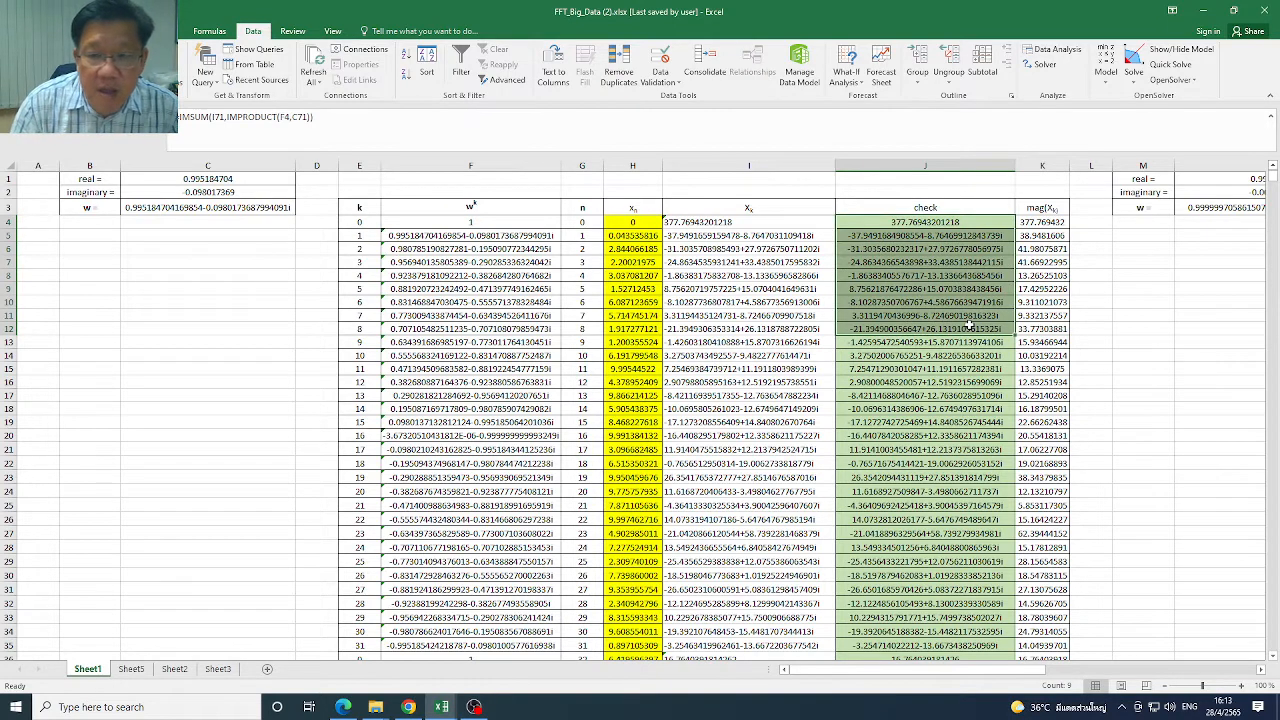
{"action": "left_click", "coordinate": [968, 326]}
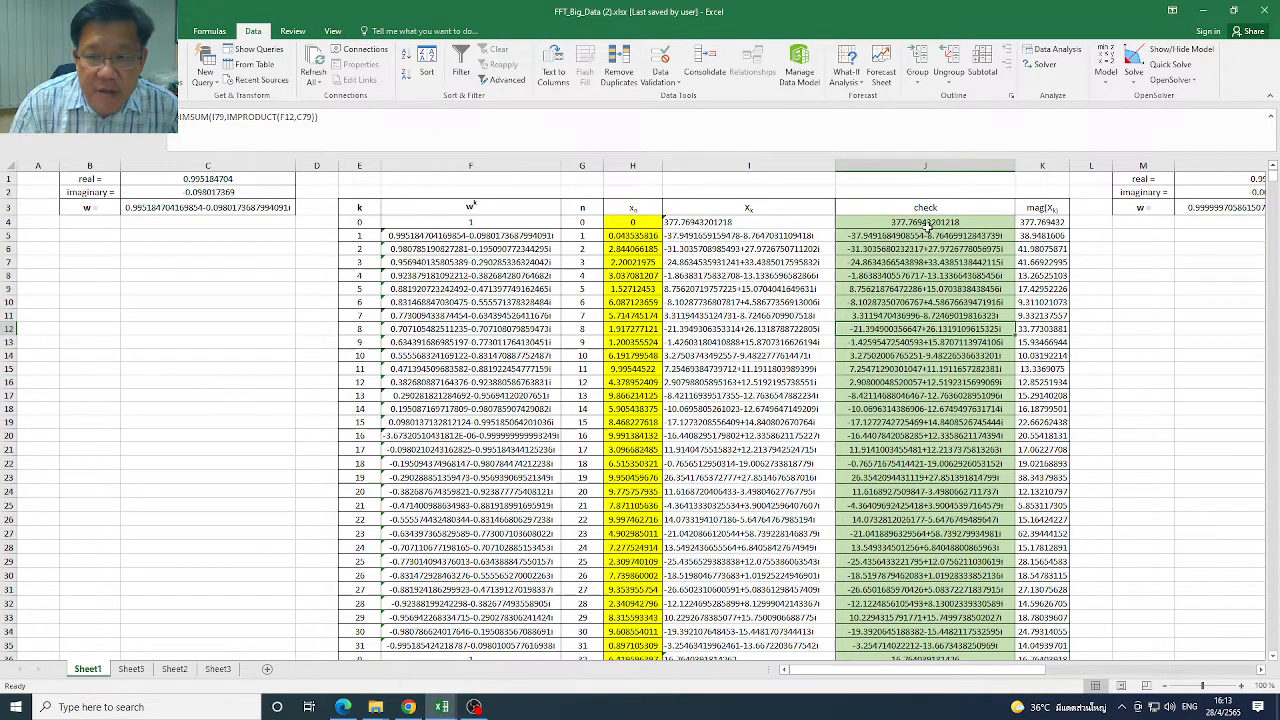
{"action": "left_click_drag", "start_coordinate": [927, 228], "coordinate": [918, 340]}
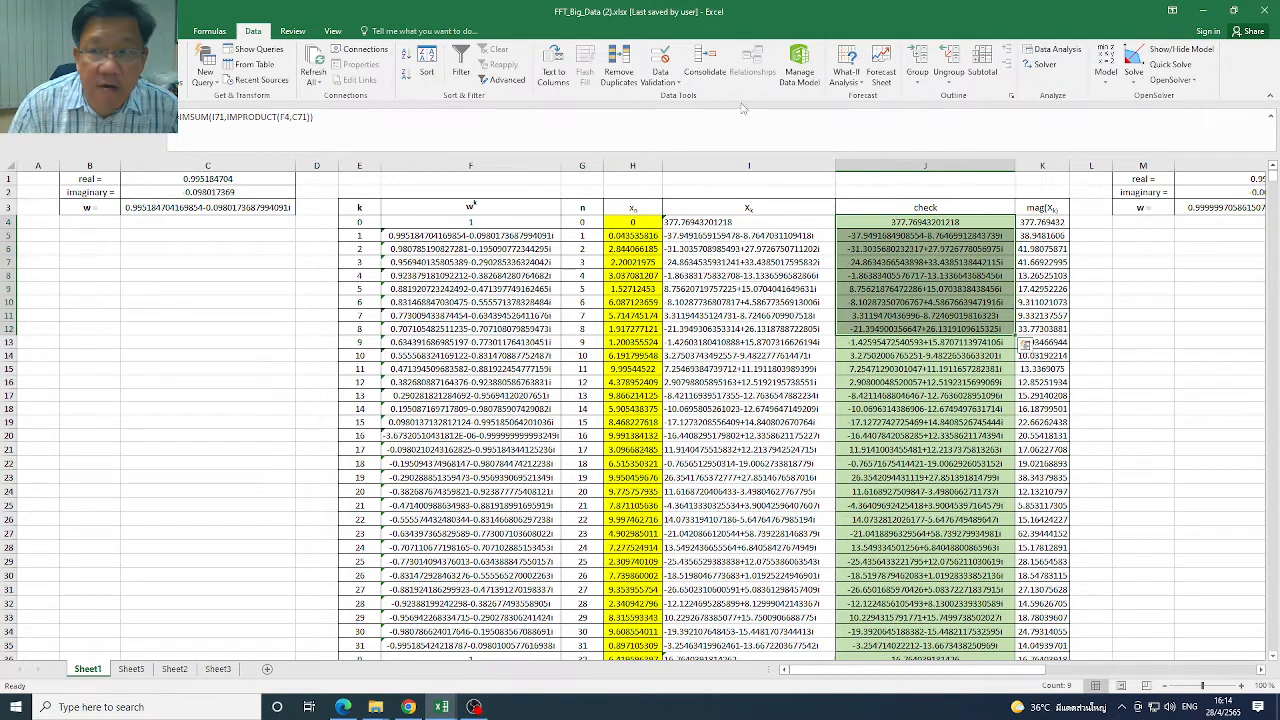
Review the classical radix-2 FFT equations on the slide, and return to the FFT workbook
{"action": "left_click", "coordinate": [1204, 11]}
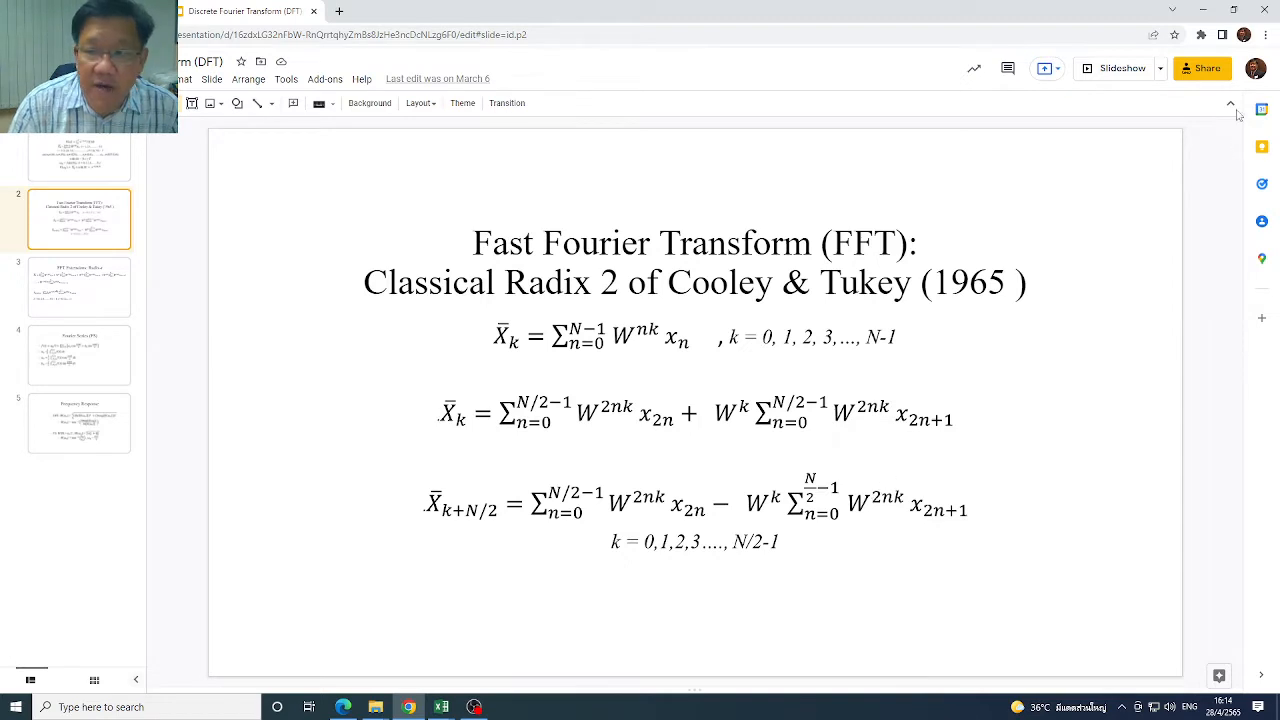
{"action": "left_click", "coordinate": [448, 708]}
{"action": "left_click", "coordinate": [512, 648]}
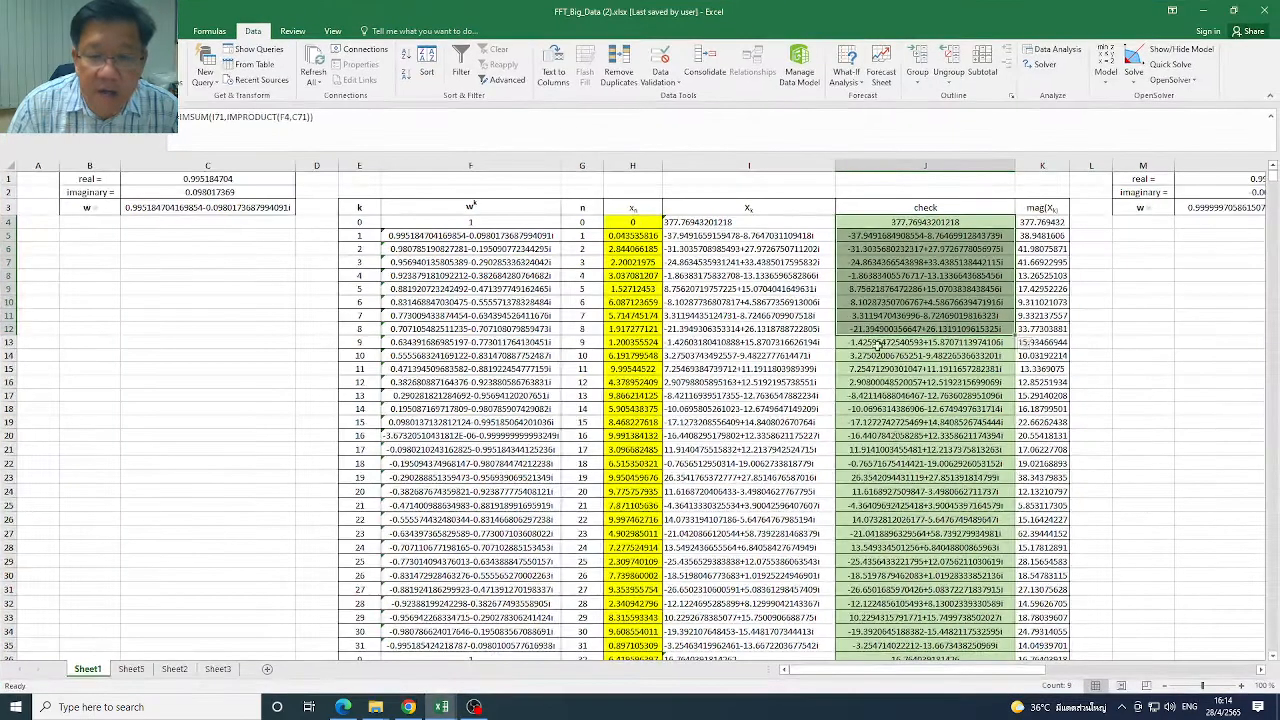
Compare the Xk column with the check column from I4 through I67, and select Xk cells I4 to I23
{"action": "left_click", "coordinate": [748, 222]}
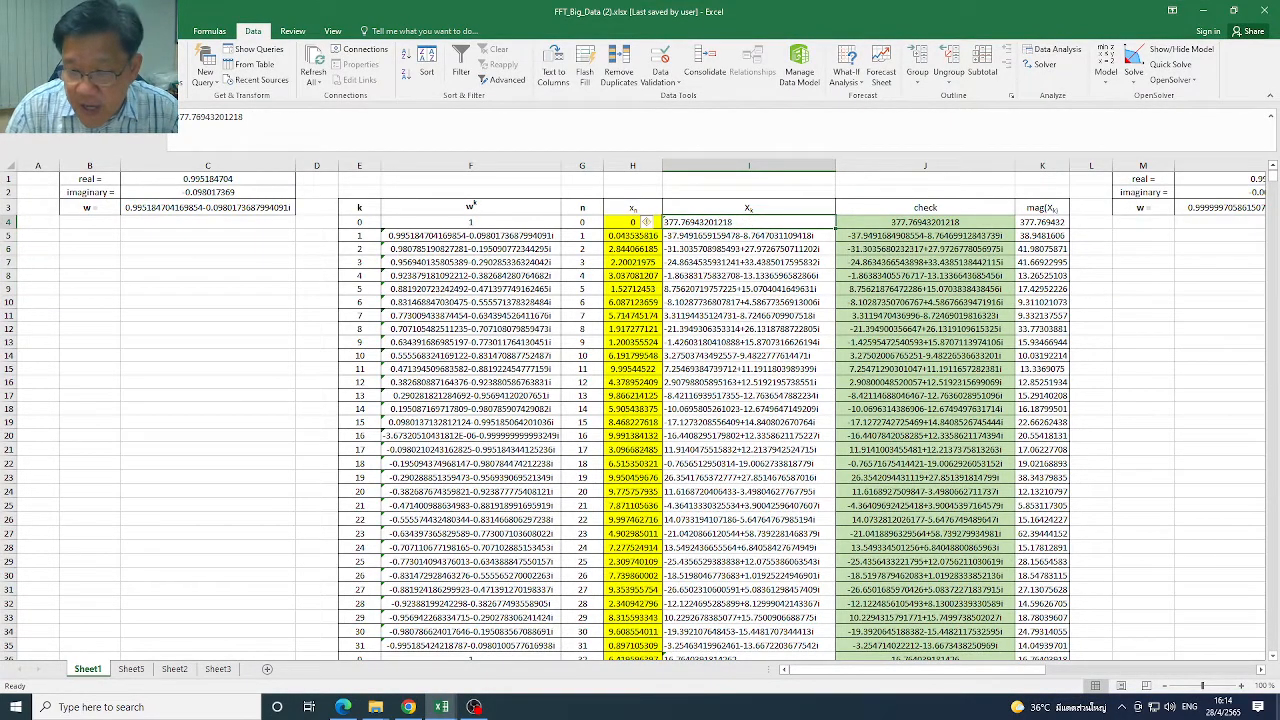
{"action": "left_click_drag", "start_coordinate": [1273, 655], "coordinate": [1273, 655]}
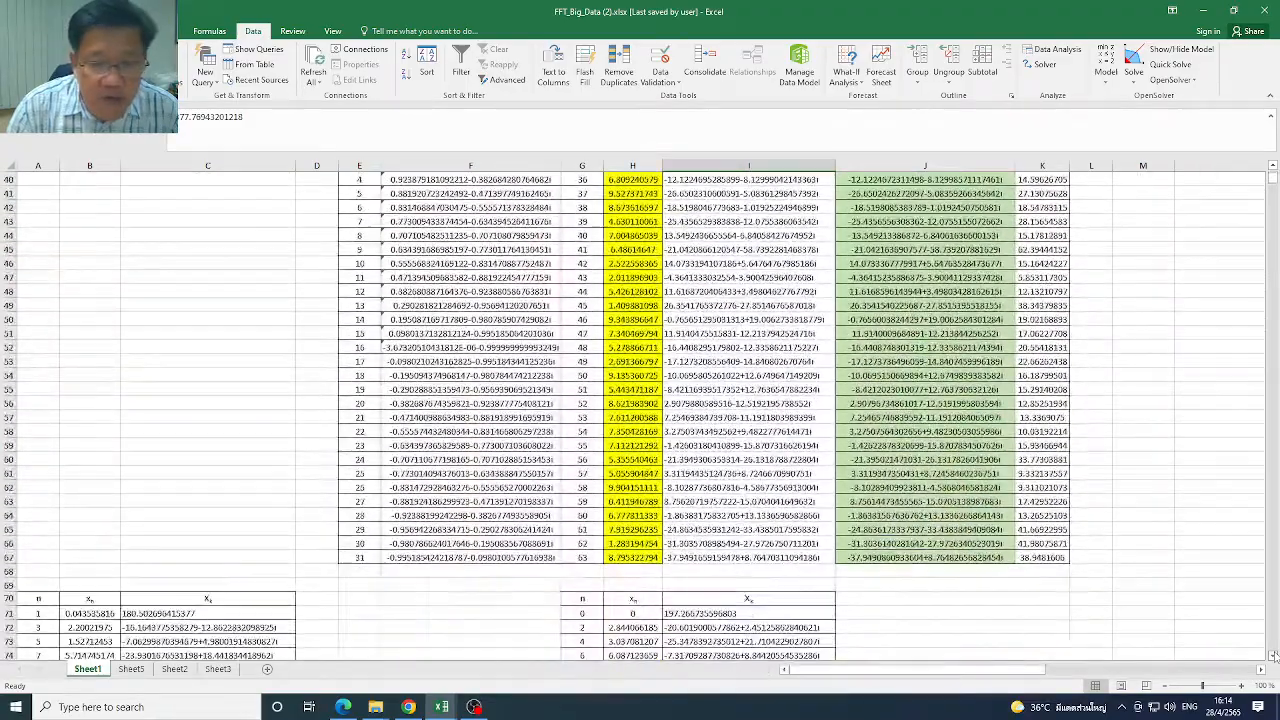
{"action": "left_click", "coordinate": [802, 558]}
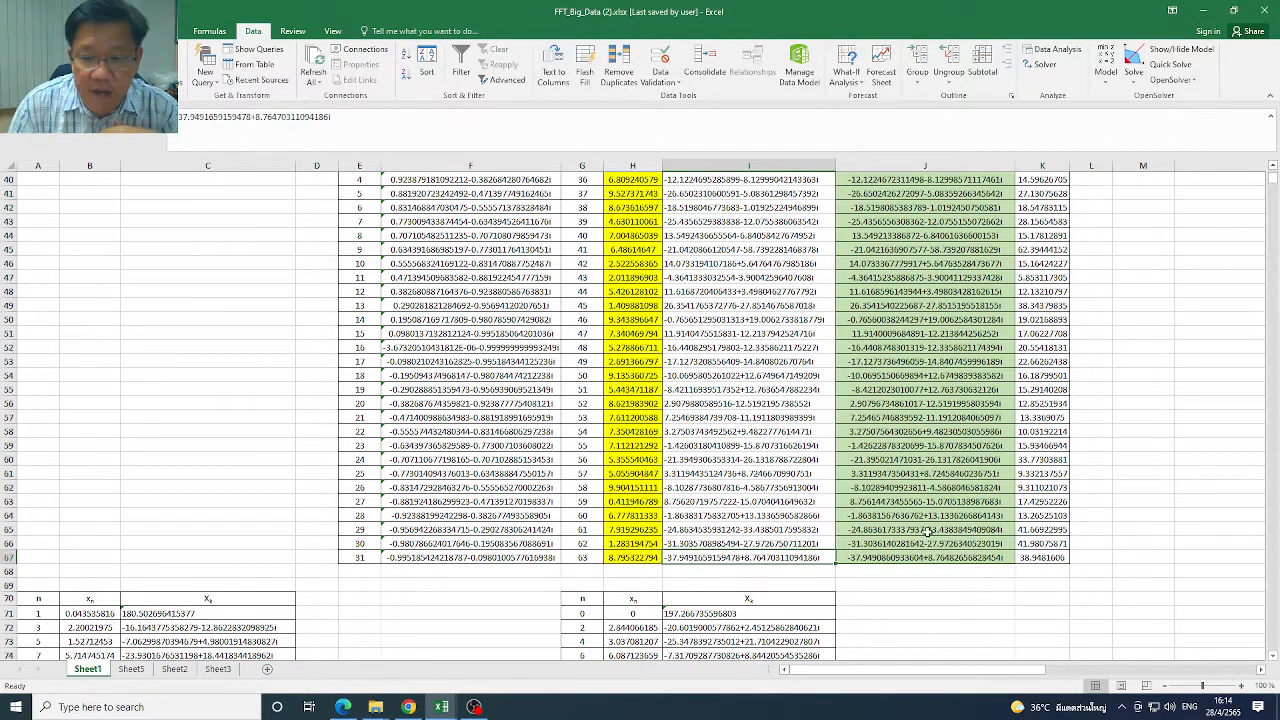
{"action": "left_click_drag", "start_coordinate": [1273, 179], "coordinate": [1273, 173]}
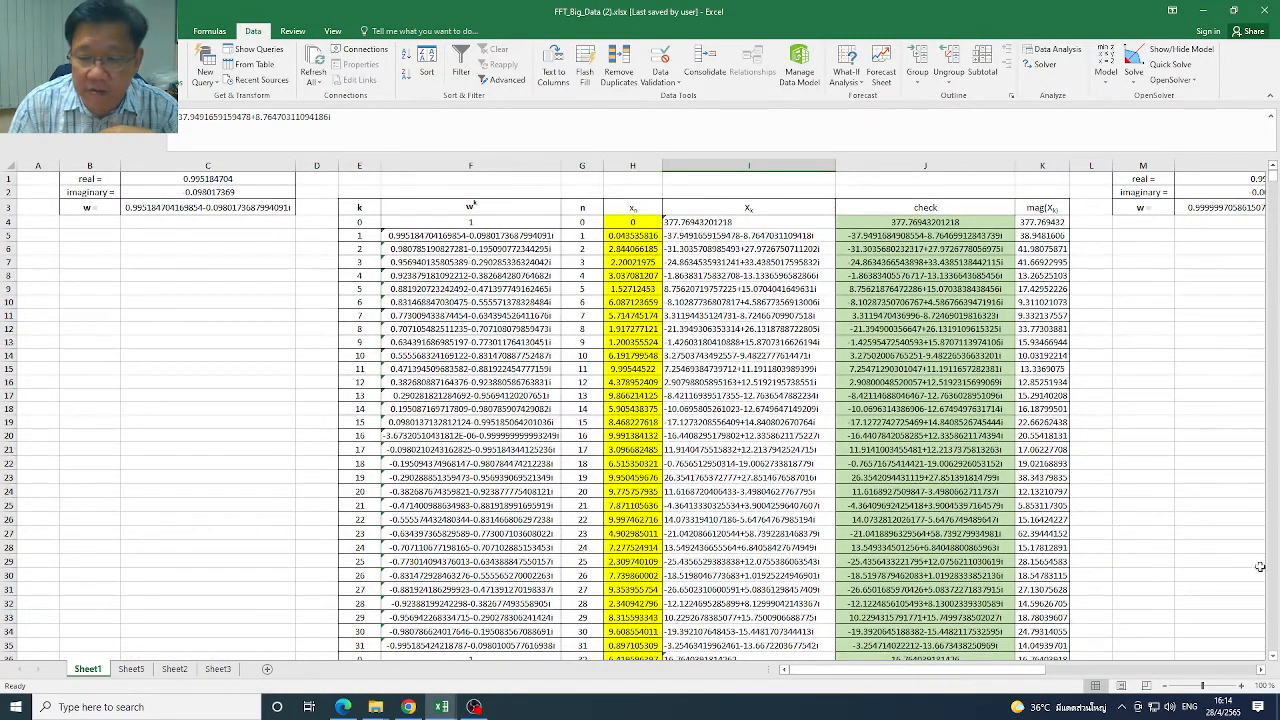
{"action": "left_click_drag", "start_coordinate": [1273, 657], "coordinate": [1273, 657]}
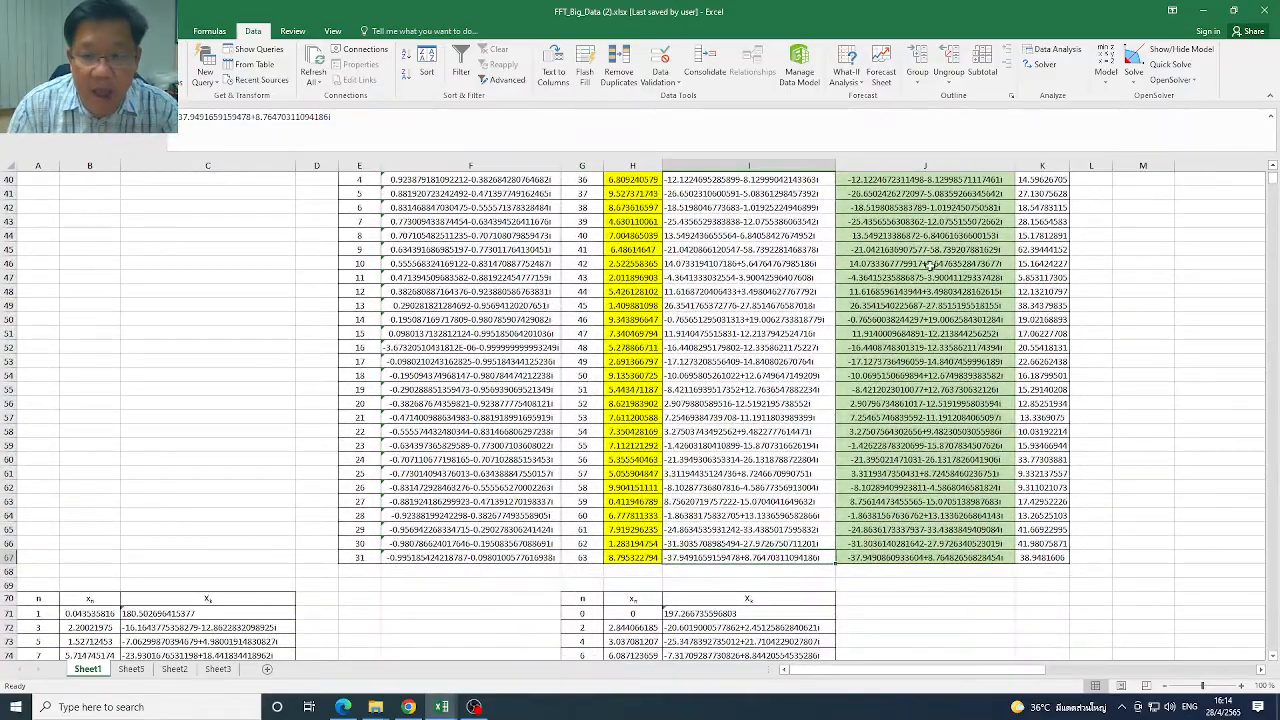
{"action": "scroll", "coordinate": [1273, 200], "scroll_direction": "up", "scroll_amount": 13}
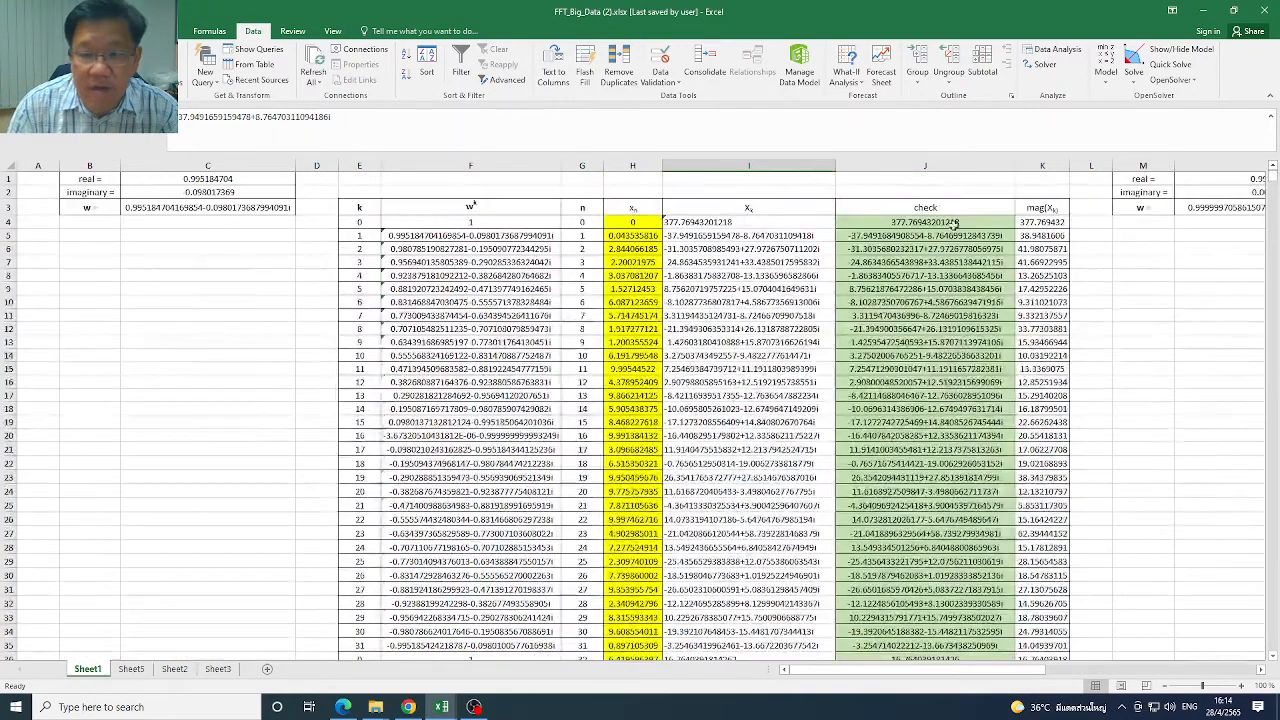
{"action": "left_click", "coordinate": [720, 222]}
{"action": "left_click_drag", "start_coordinate": [720, 222], "coordinate": [730, 478]}
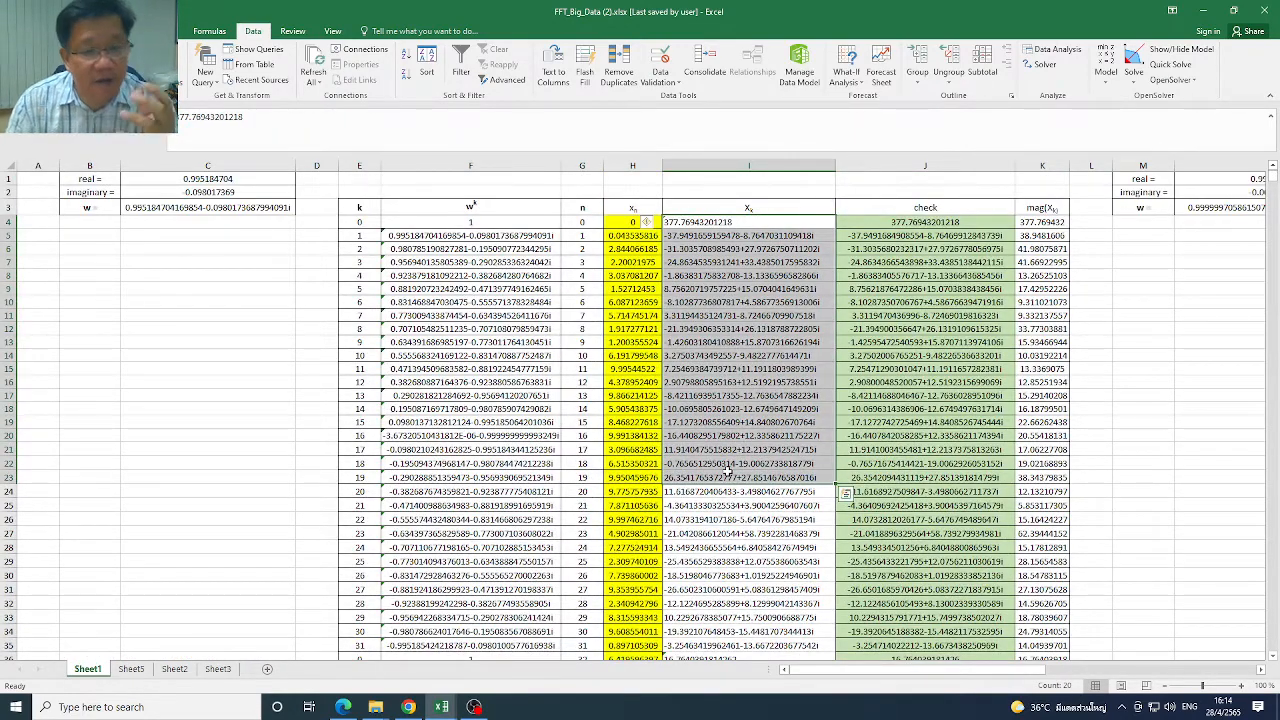
Bring the larger data set's table in columns P to T into view, and select x_n cells S4 and S5
{"action": "left_click_drag", "start_coordinate": [1036, 672], "coordinate": [1250, 688]}
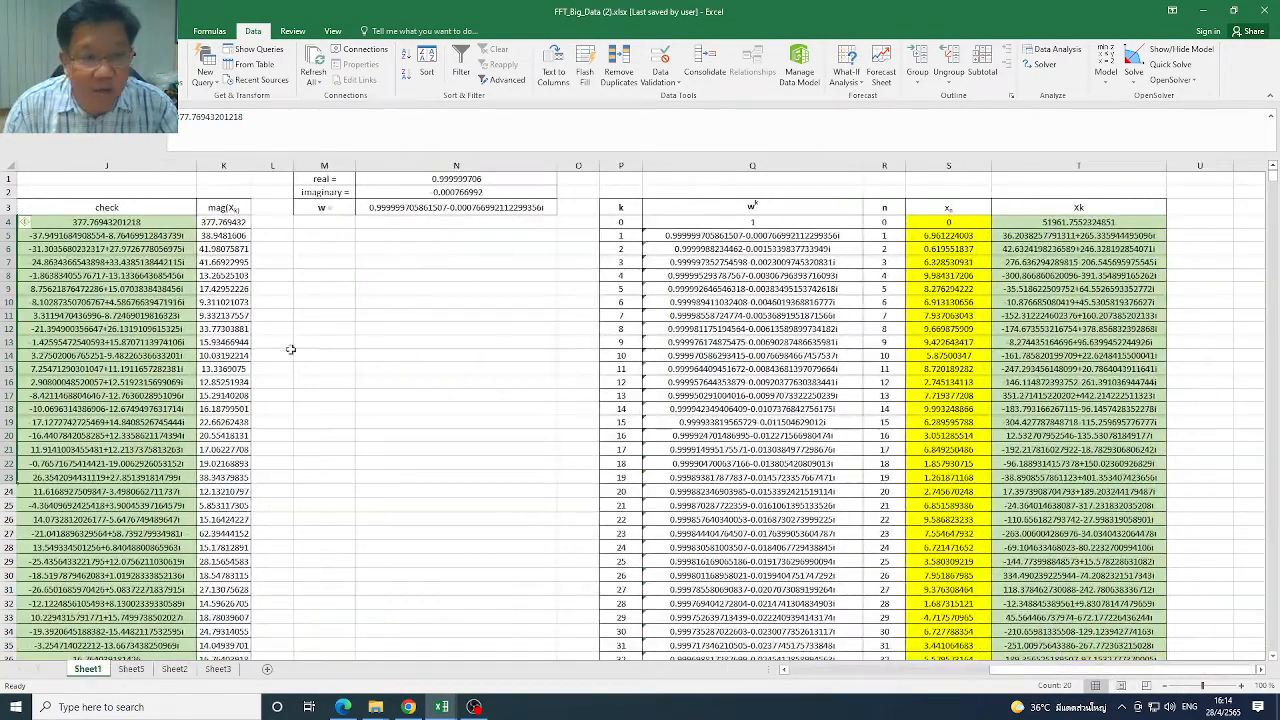
{"action": "left_click_drag", "start_coordinate": [958, 223], "coordinate": [965, 245]}
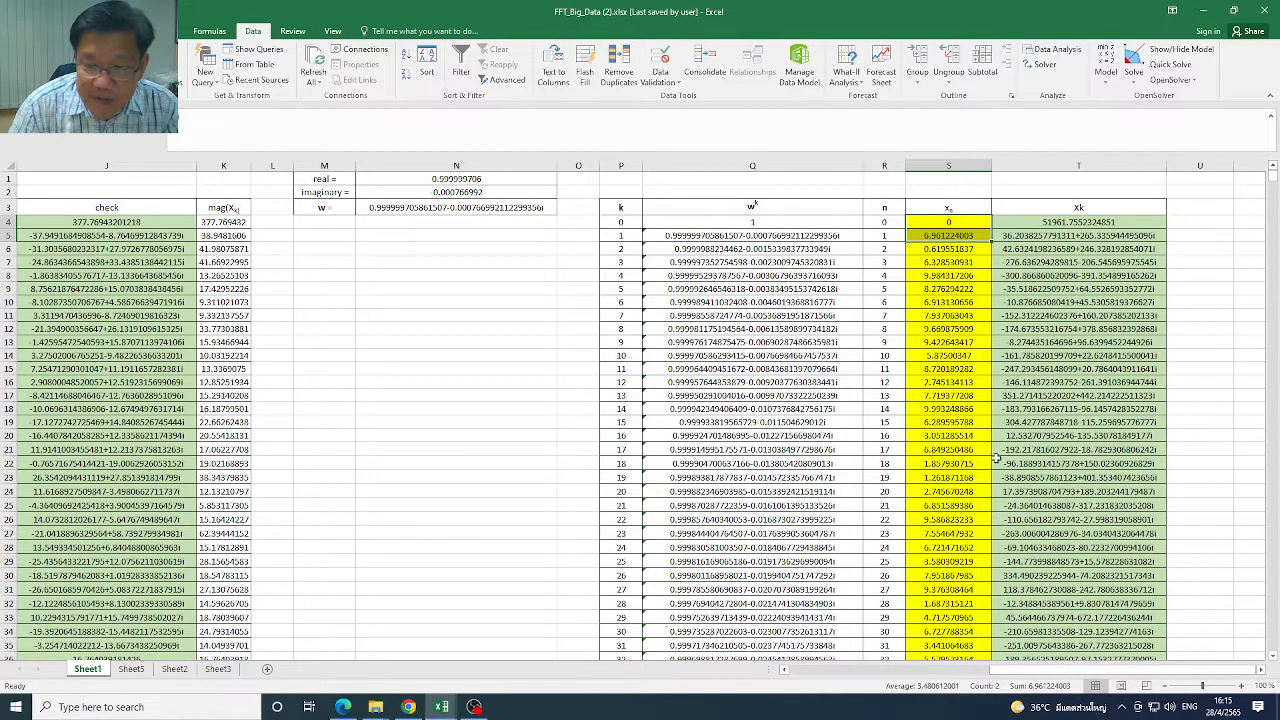
Review the 64-point table and the odd and even Xk tables beneath it from row 70
{"action": "left_click_drag", "start_coordinate": [1151, 671], "coordinate": [1000, 670]}
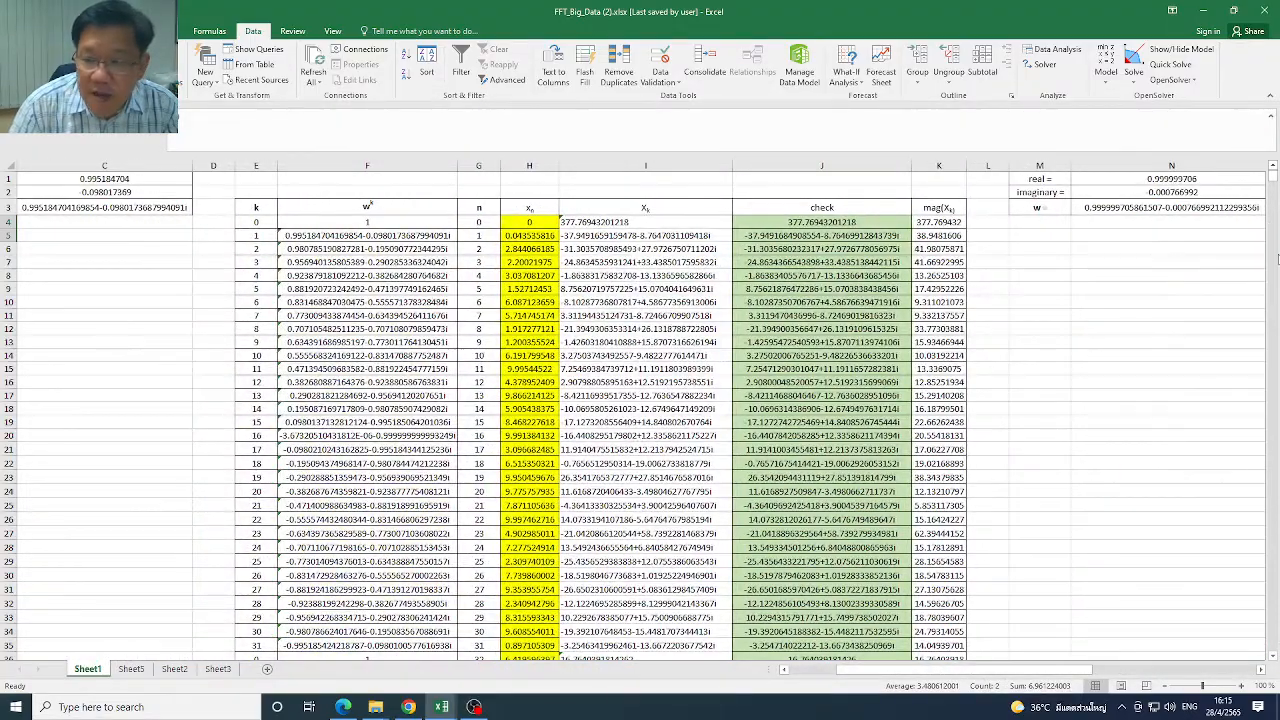
{"action": "left_click", "coordinate": [1273, 657]}
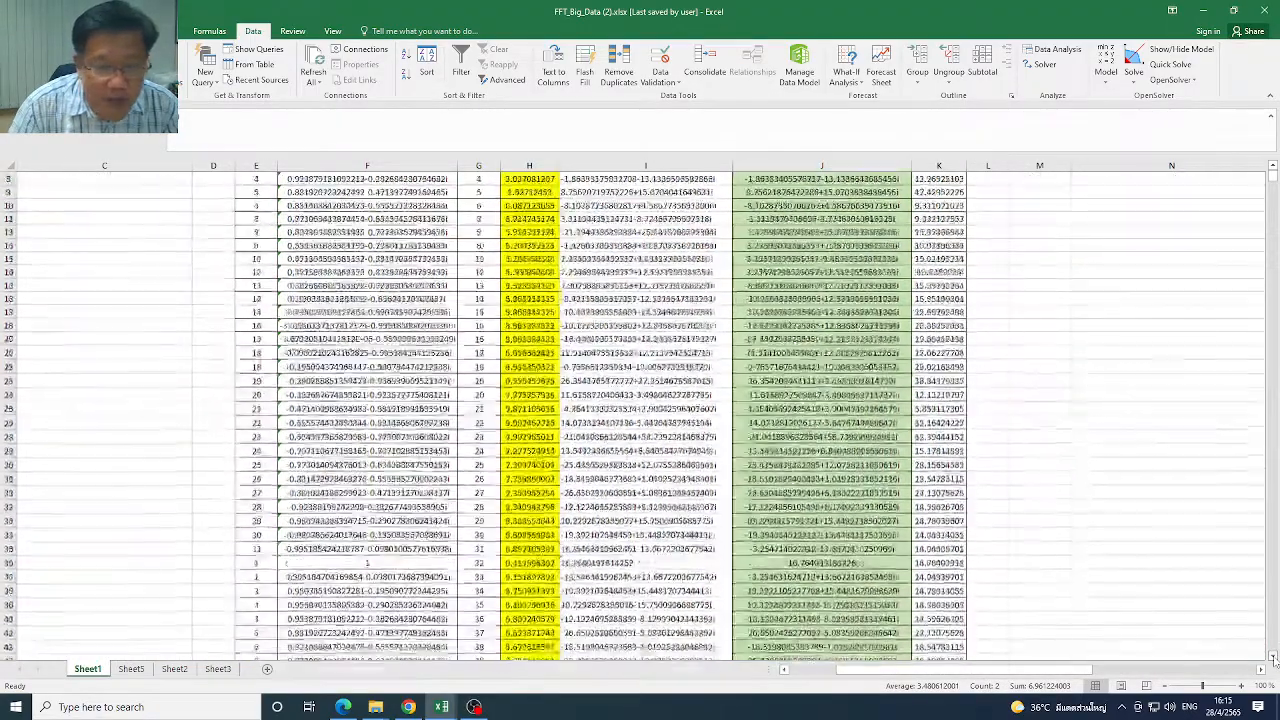
{"action": "left_click_drag", "start_coordinate": [1273, 657], "coordinate": [1273, 657]}
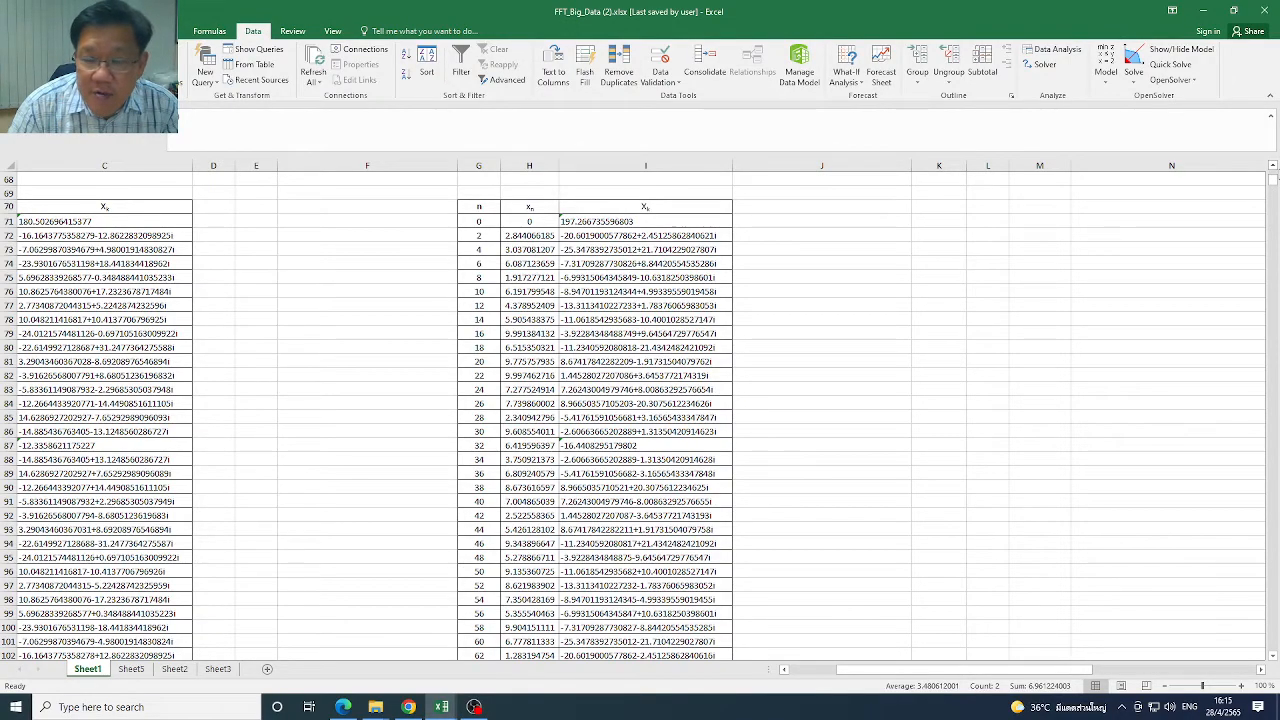
{"action": "scroll", "coordinate": [1275, 170], "scroll_direction": "up", "scroll_amount": 7}
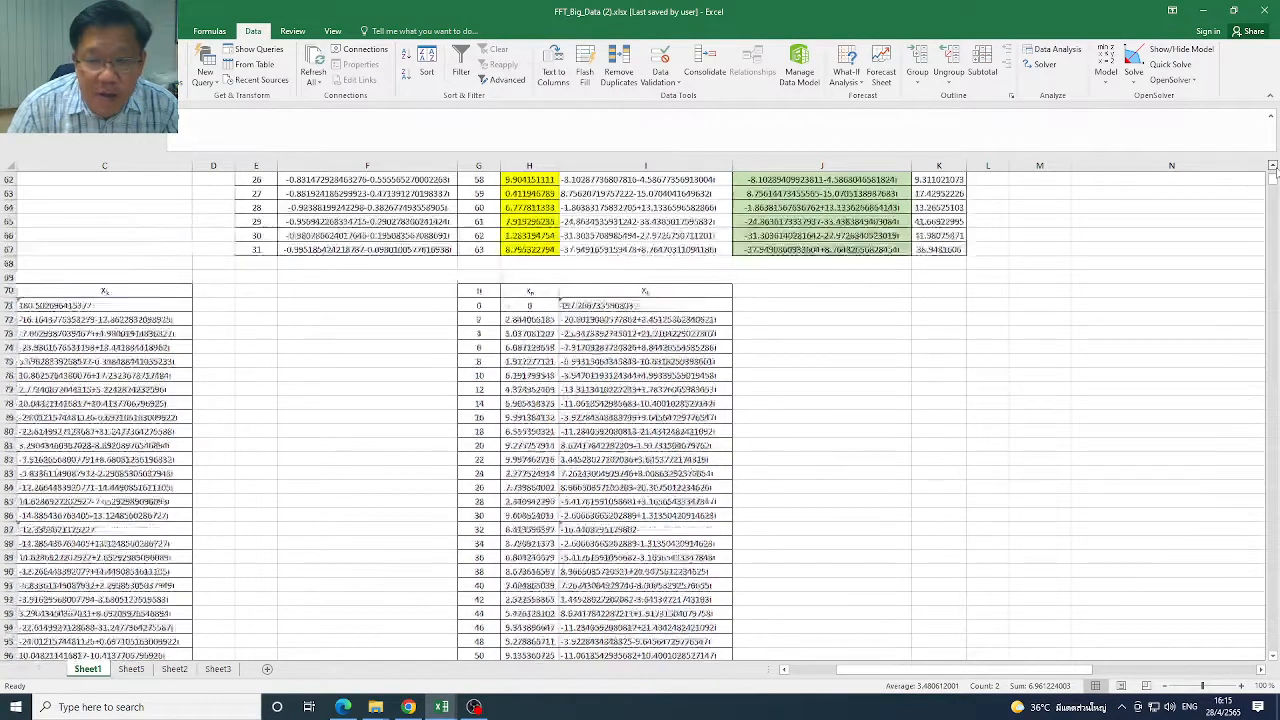
{"action": "scroll", "coordinate": [1275, 170], "scroll_direction": "up", "scroll_amount": 11}
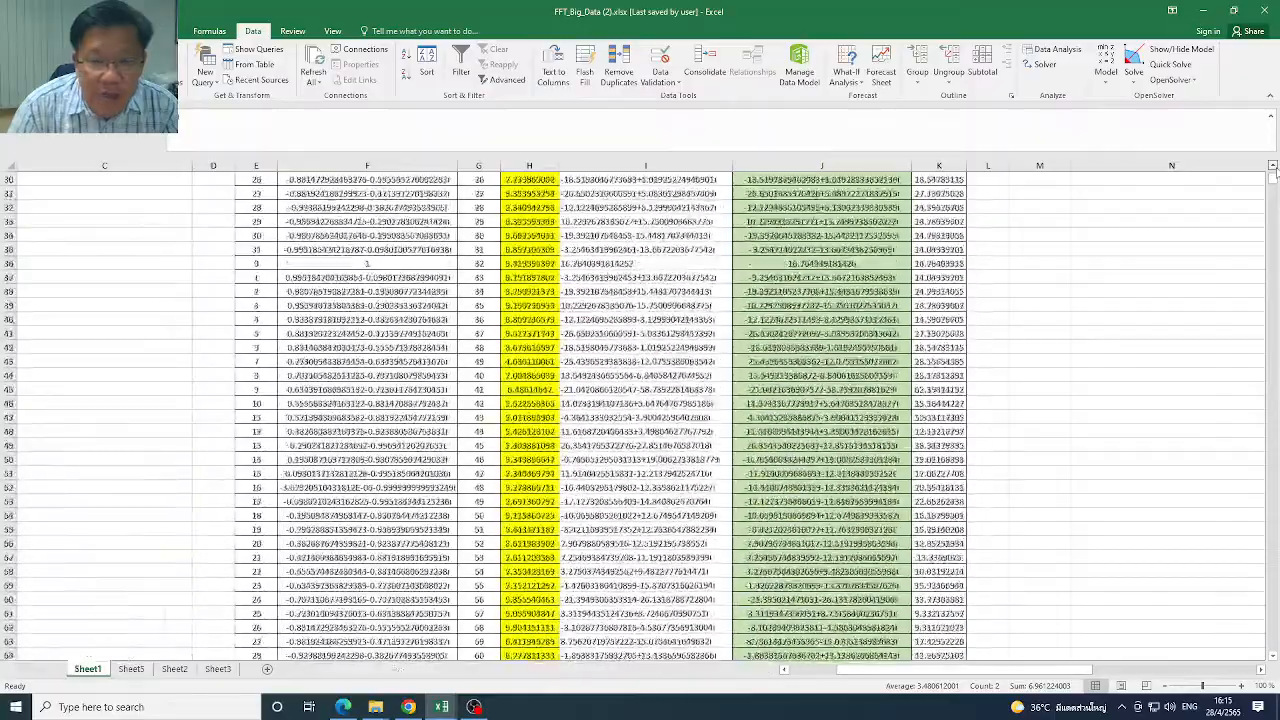
{"action": "scroll", "coordinate": [1275, 170], "scroll_direction": "up", "scroll_amount": 5}
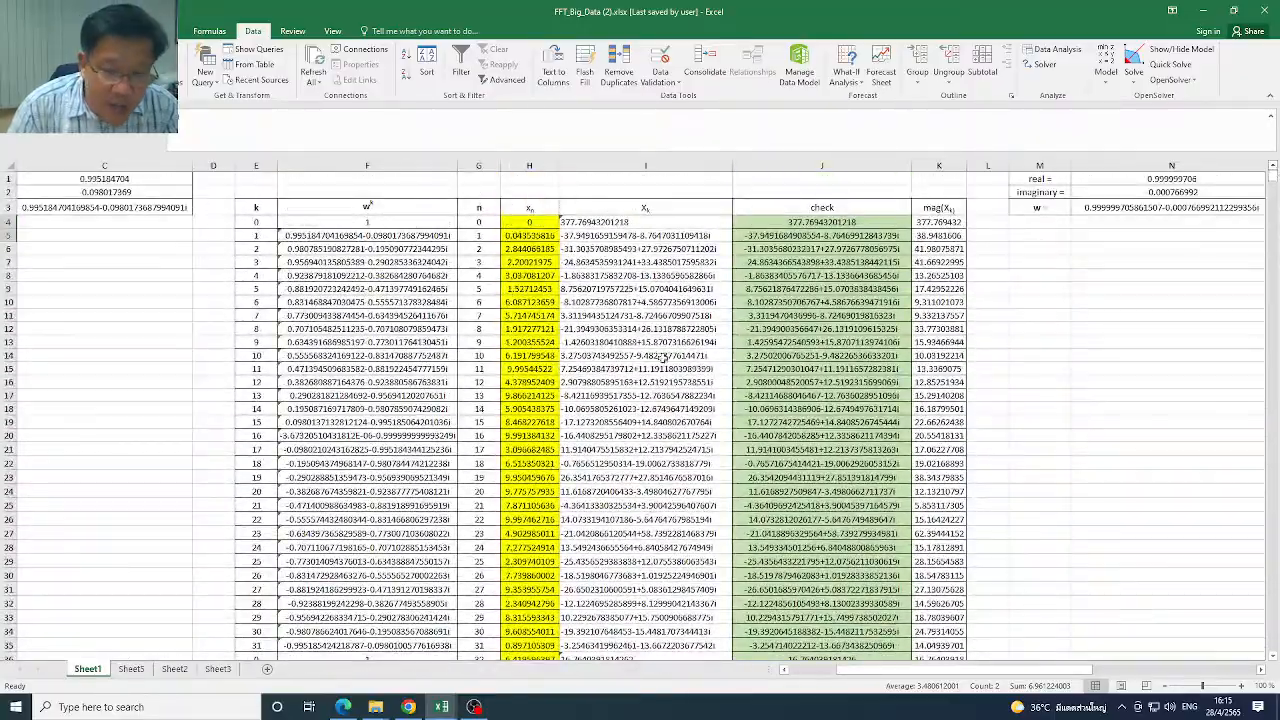
Select Xk cells T4 to T17 in the larger data set's table to examine the IMSUM formula, and return to the 64-point table
{"action": "left_click_drag", "start_coordinate": [1036, 673], "coordinate": [1196, 673]}
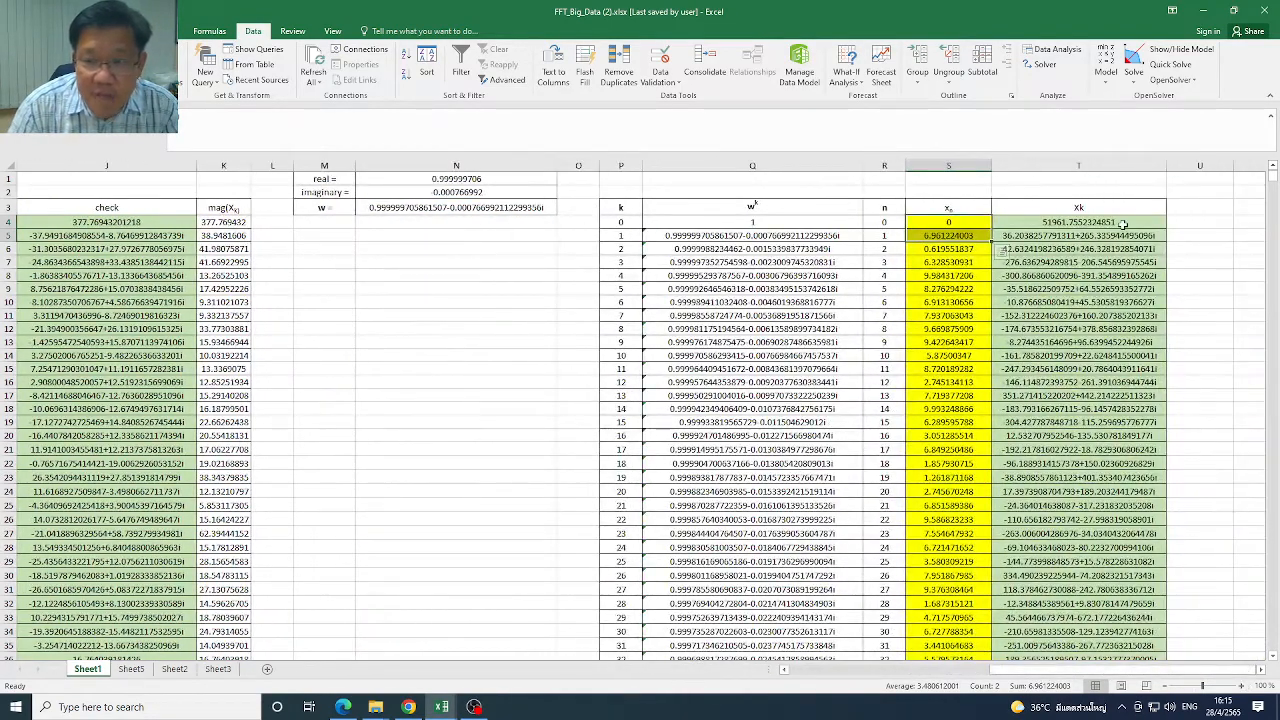
{"action": "left_click_drag", "start_coordinate": [1123, 224], "coordinate": [1120, 395]}
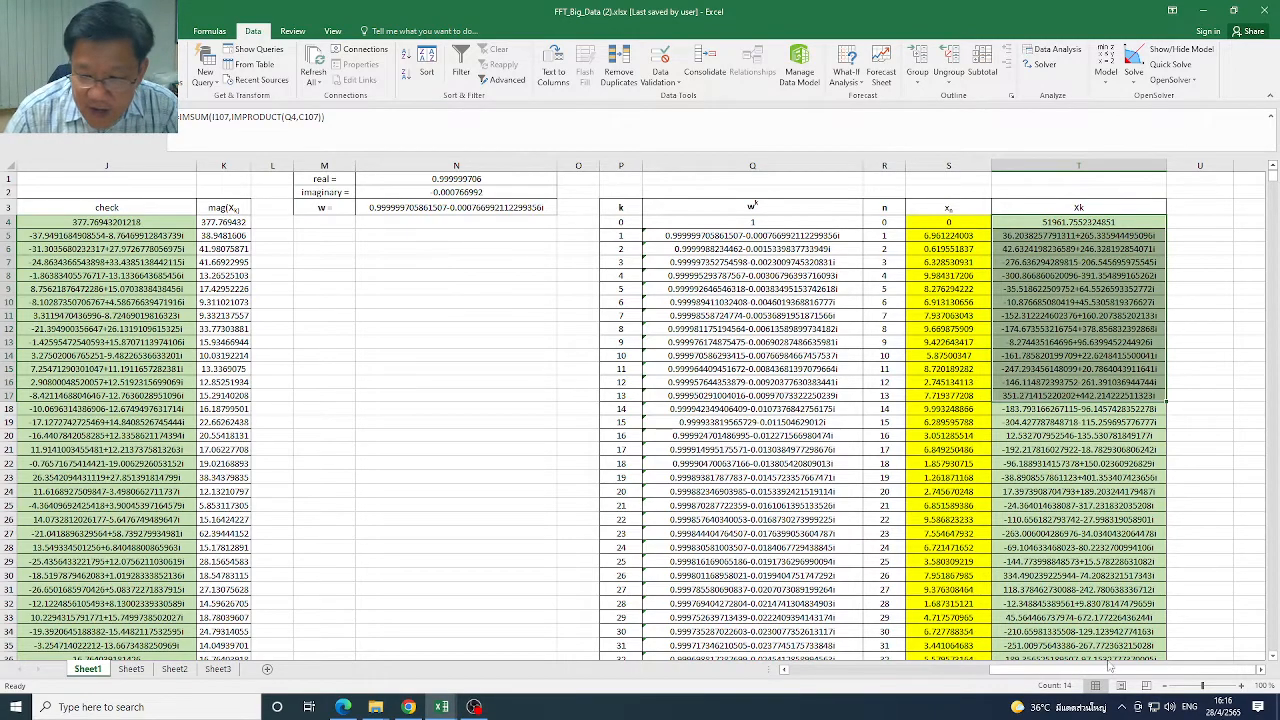
{"action": "left_click_drag", "start_coordinate": [1120, 671], "coordinate": [902, 678]}
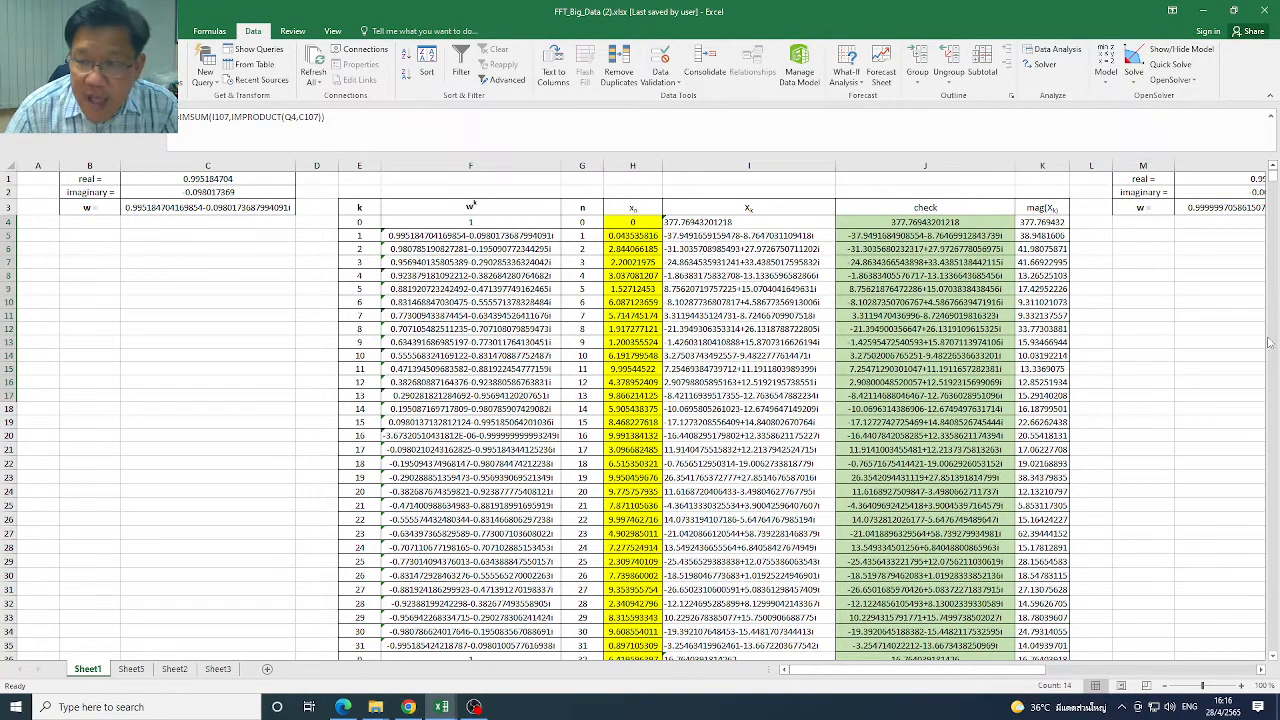
Review the radix-2 equations on the slide, and select Xk cells T4 to T16 in the workbook's larger table
{"action": "left_click", "coordinate": [412, 706]}
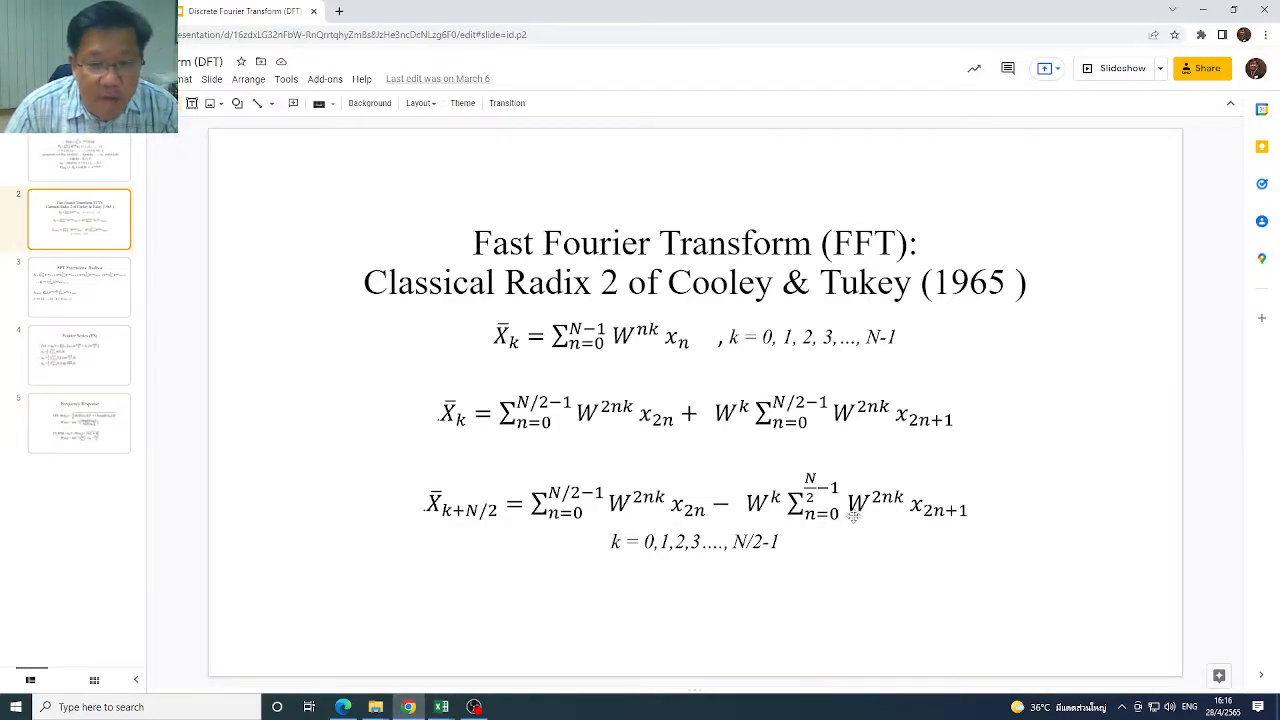
{"action": "mouse_move", "coordinate": [445, 706]}
{"action": "left_click", "coordinate": [493, 668]}
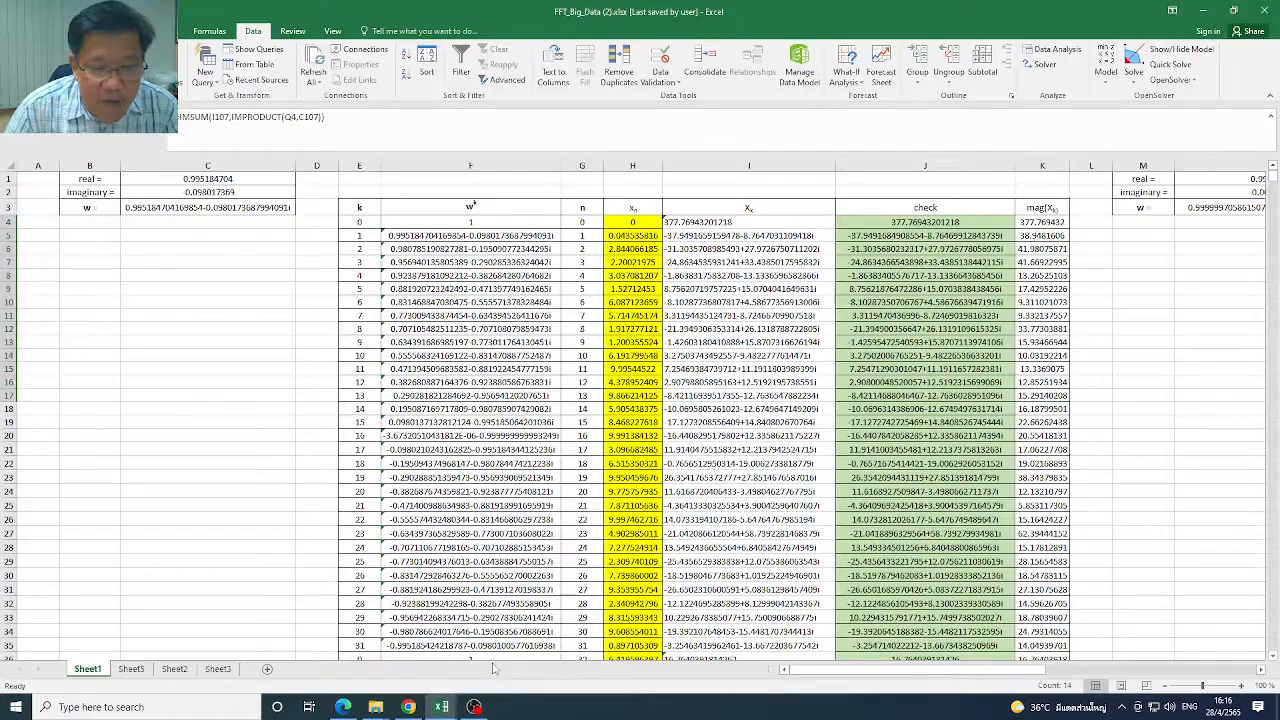
{"action": "left_click_drag", "start_coordinate": [935, 672], "coordinate": [1133, 672]}
{"action": "left_click_drag", "start_coordinate": [1106, 222], "coordinate": [1120, 384]}
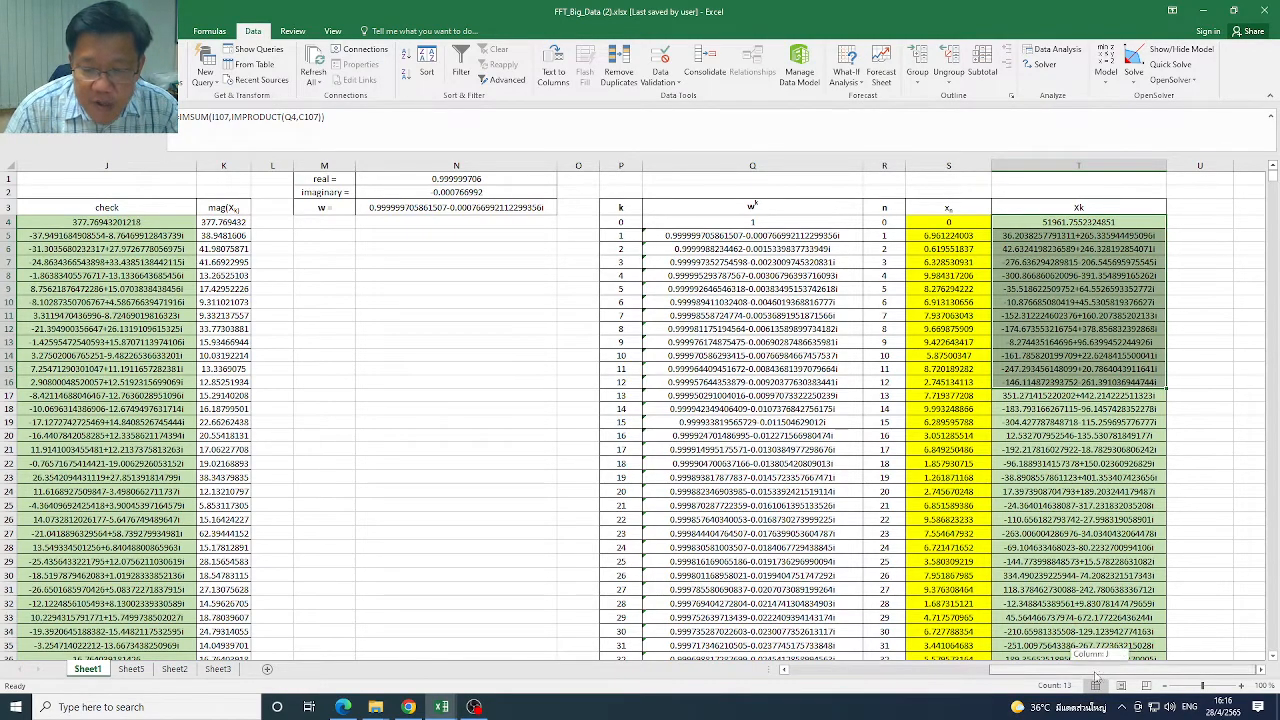
Bring the 64-point table back into view, look over Sheet3 and Sheet2, and return to Sheet1
{"action": "left_click_drag", "start_coordinate": [1095, 676], "coordinate": [850, 676]}
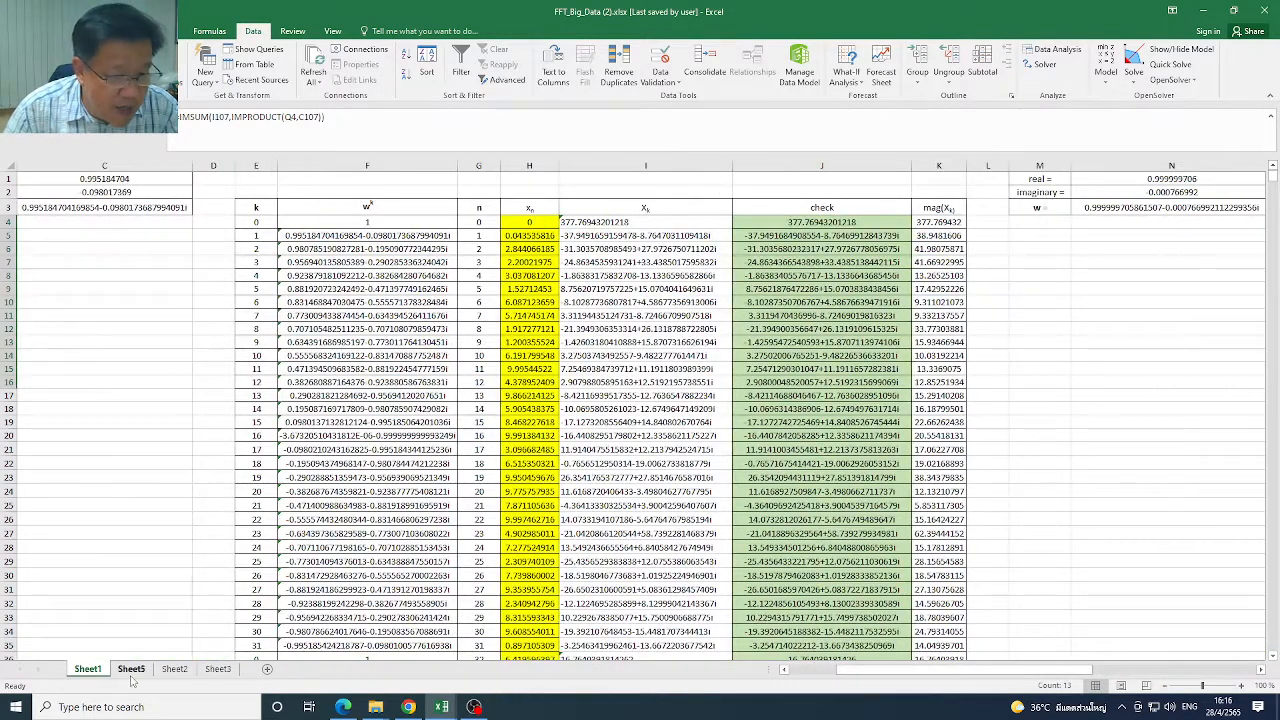
{"action": "left_click", "coordinate": [180, 672]}
{"action": "left_click", "coordinate": [222, 672]}
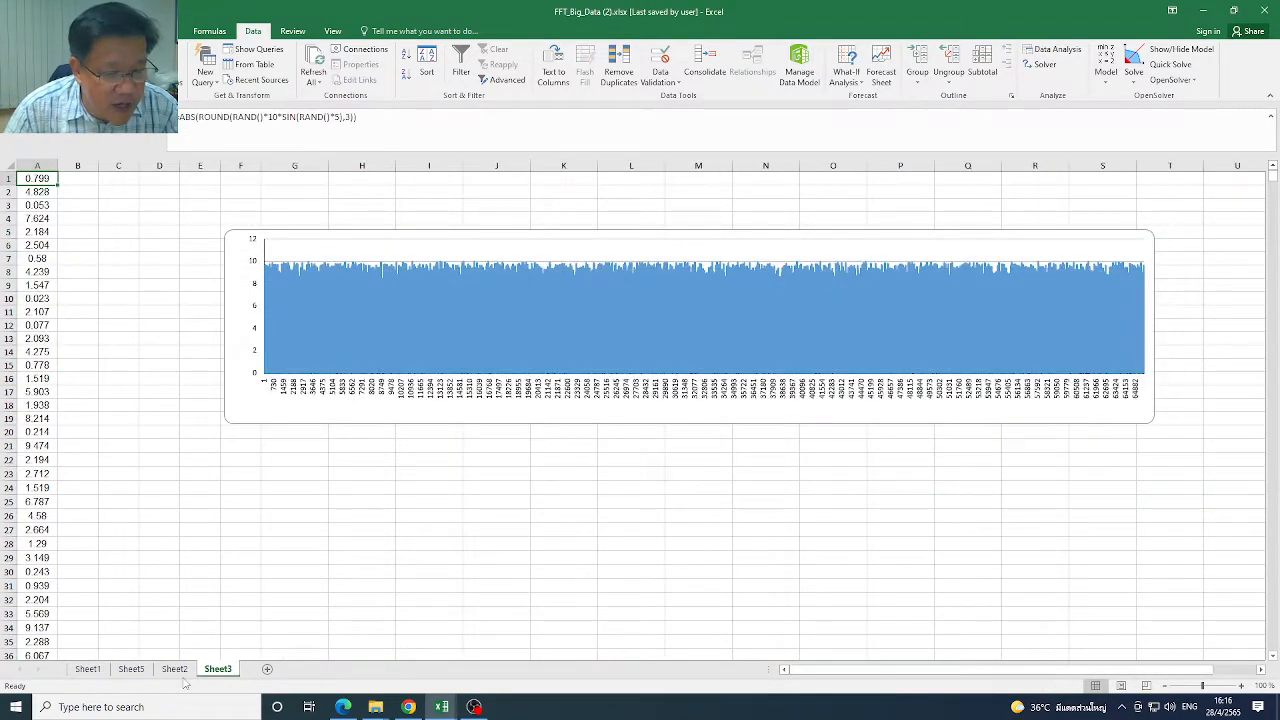
{"action": "left_click", "coordinate": [182, 678]}
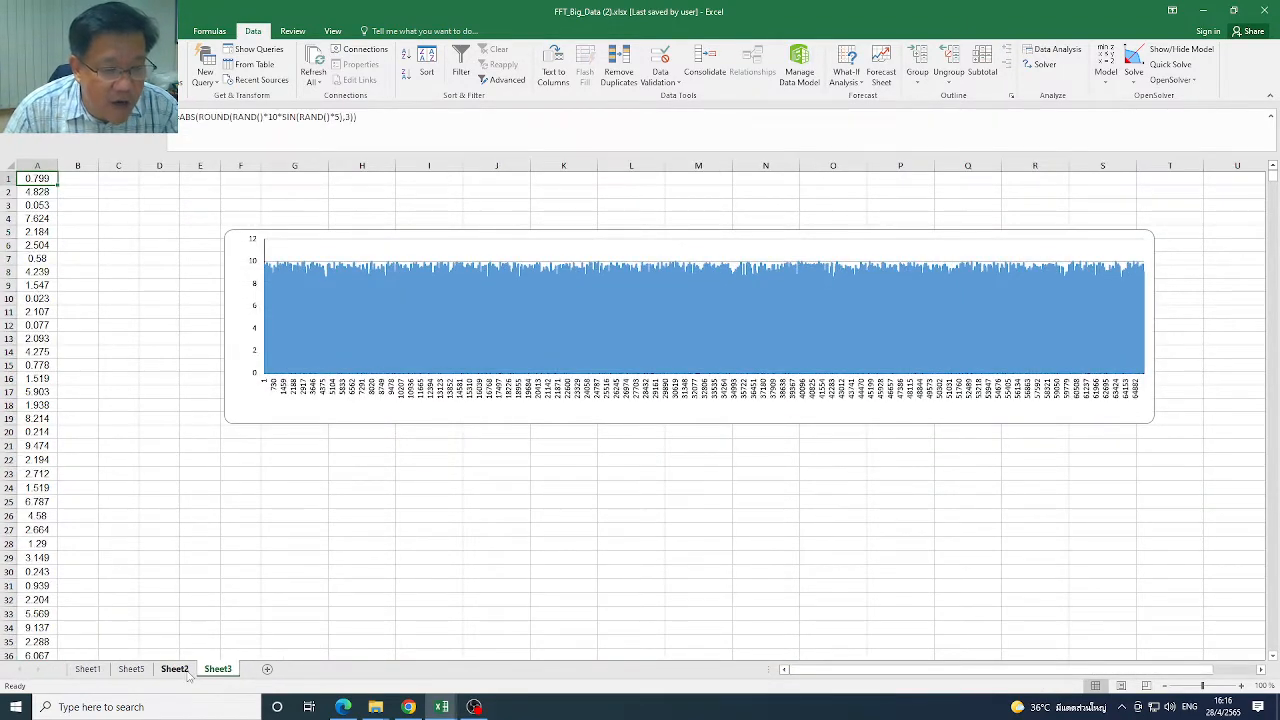
{"action": "left_click", "coordinate": [174, 670]}
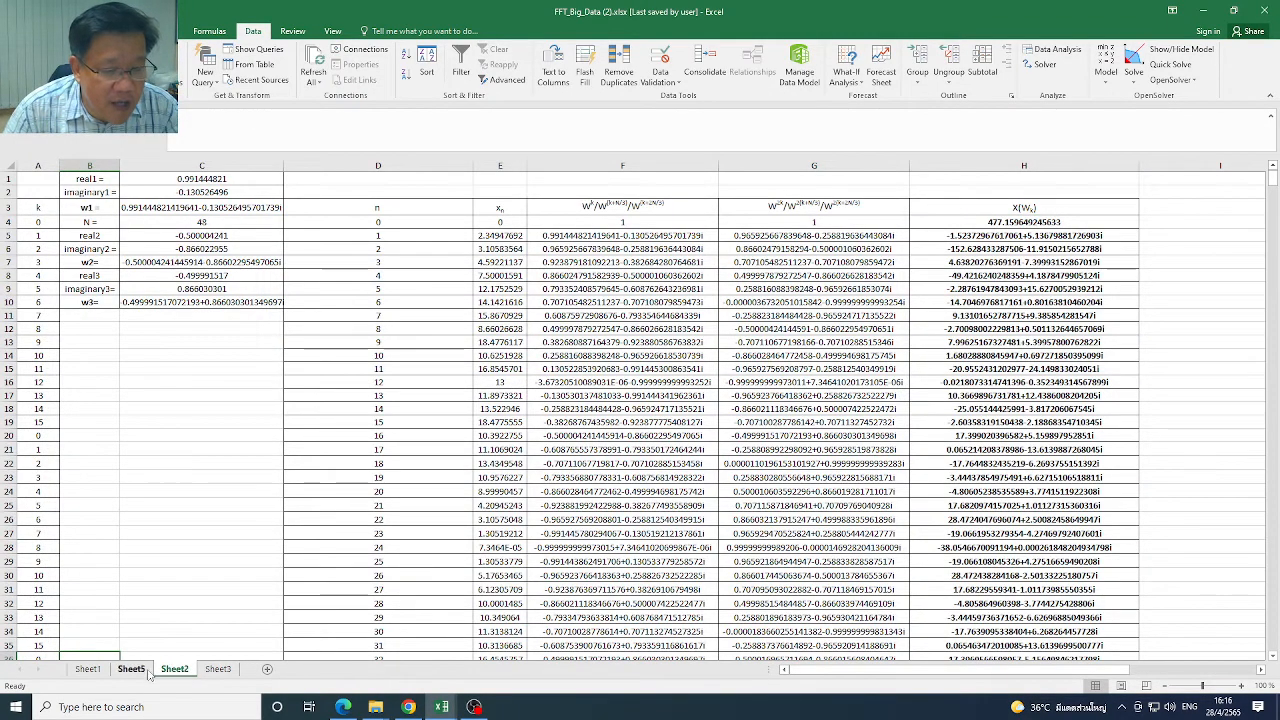
{"action": "left_click", "coordinate": [99, 674]}
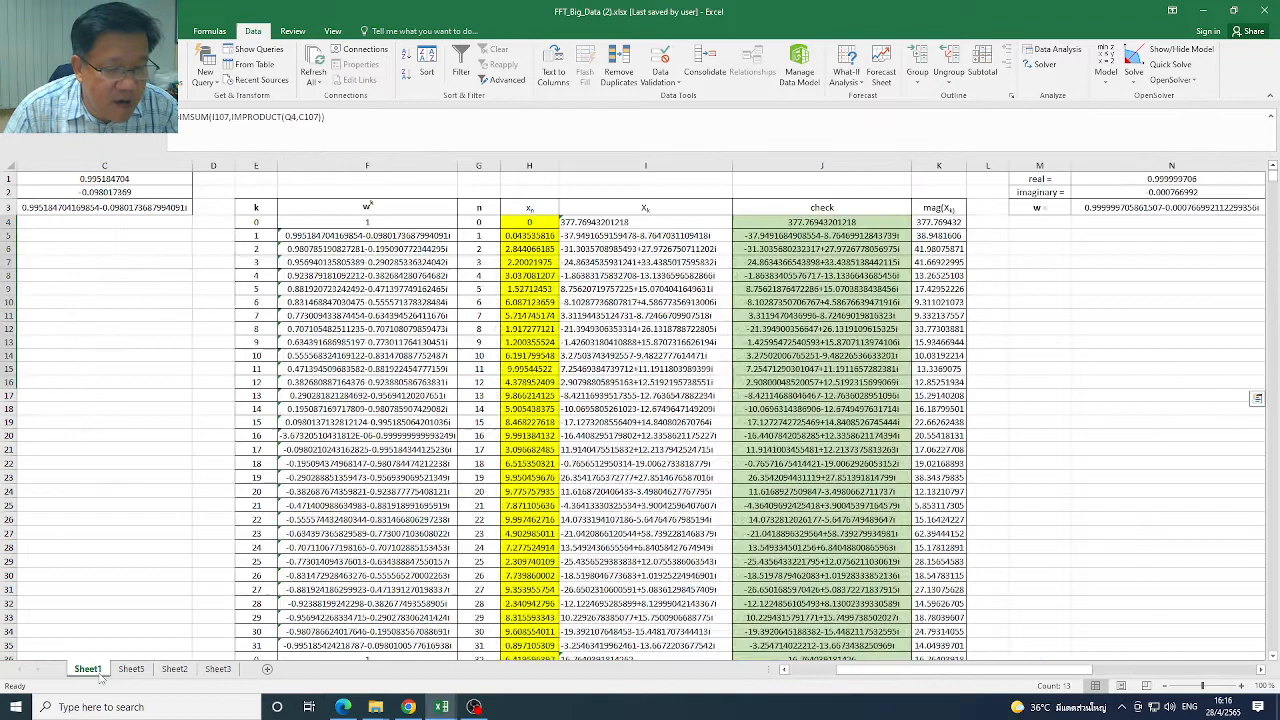
Look over Sheet2's 48-point table again and examine the random data and its chart on Sheet3
{"action": "left_click", "coordinate": [217, 670]}
{"action": "left_click", "coordinate": [175, 669]}
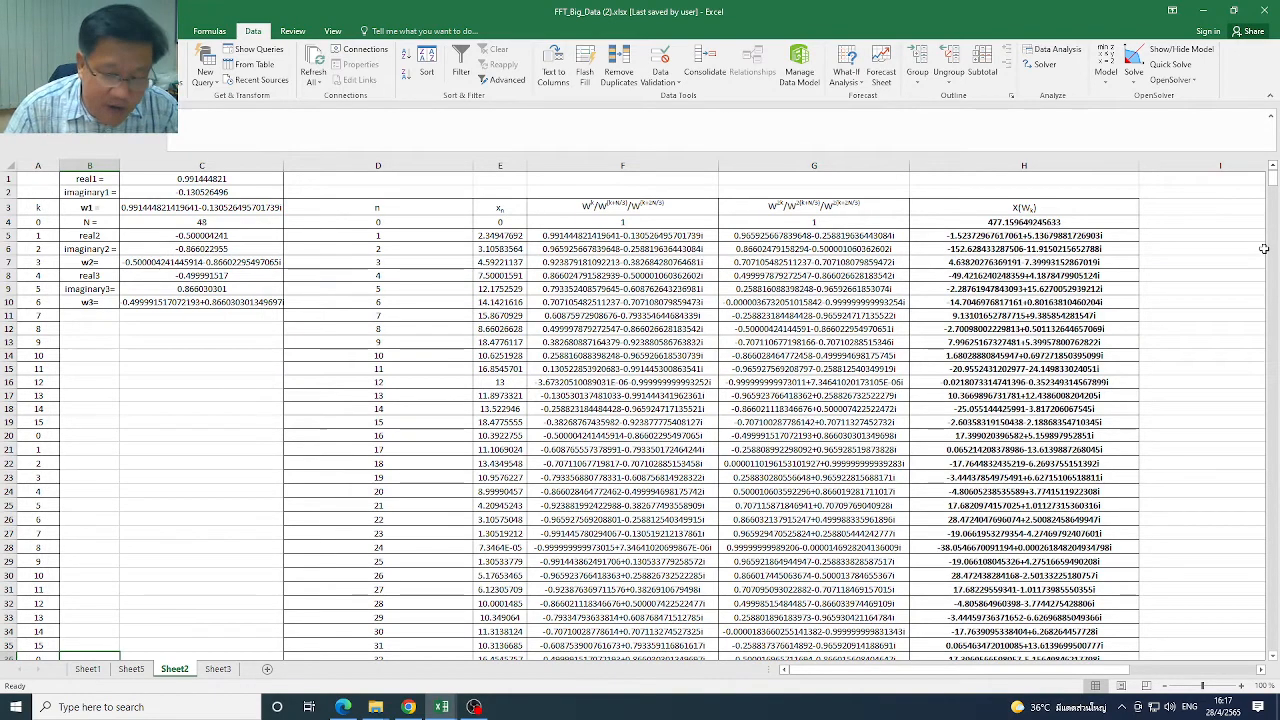
{"action": "left_click", "coordinate": [218, 669]}
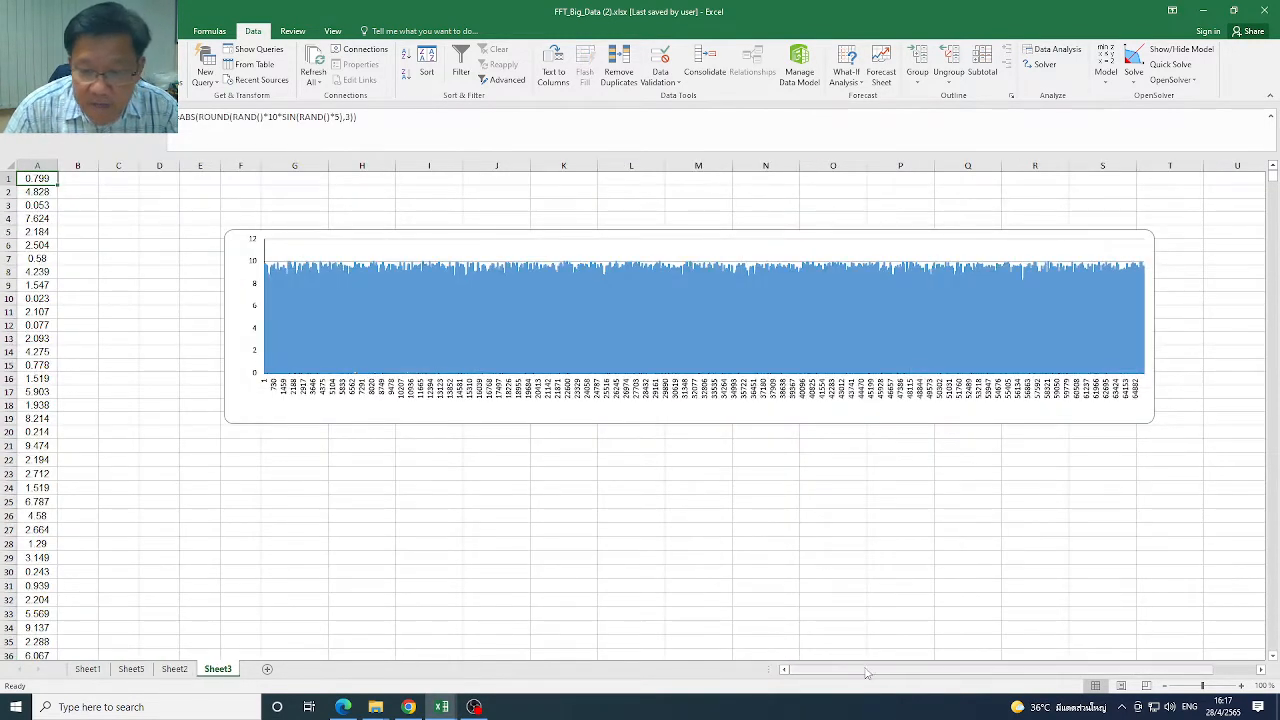
{"action": "left_click_drag", "start_coordinate": [867, 672], "coordinate": [696, 690]}
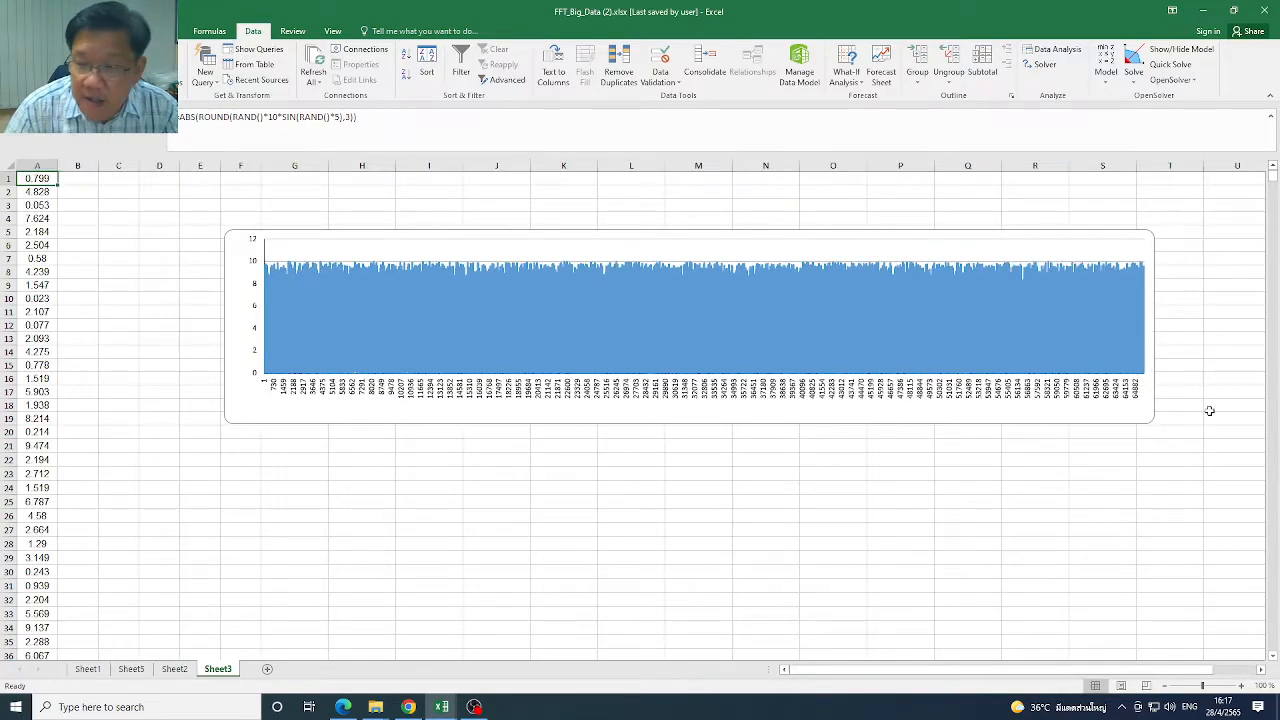
Return to Sheet1 and view the larger data set's Xk table, ending back at the 64-point table
{"action": "left_click", "coordinate": [88, 669]}
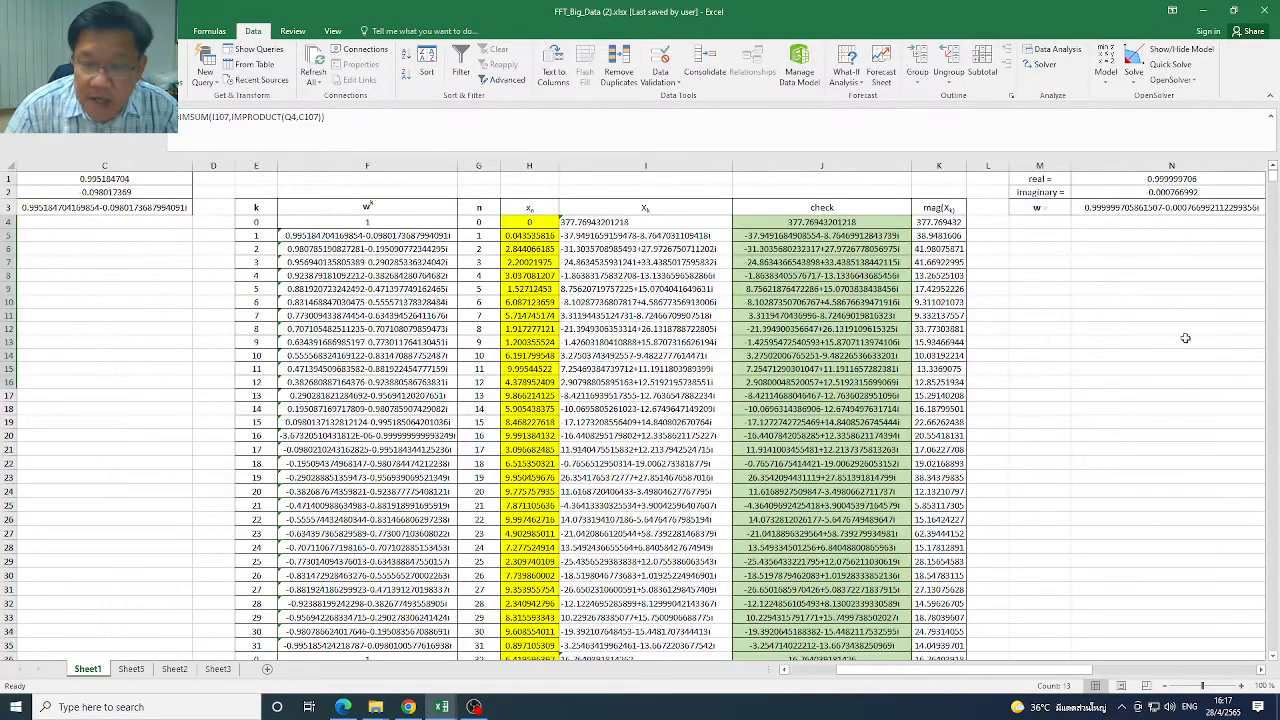
{"action": "left_click_drag", "start_coordinate": [988, 671], "coordinate": [1188, 680]}
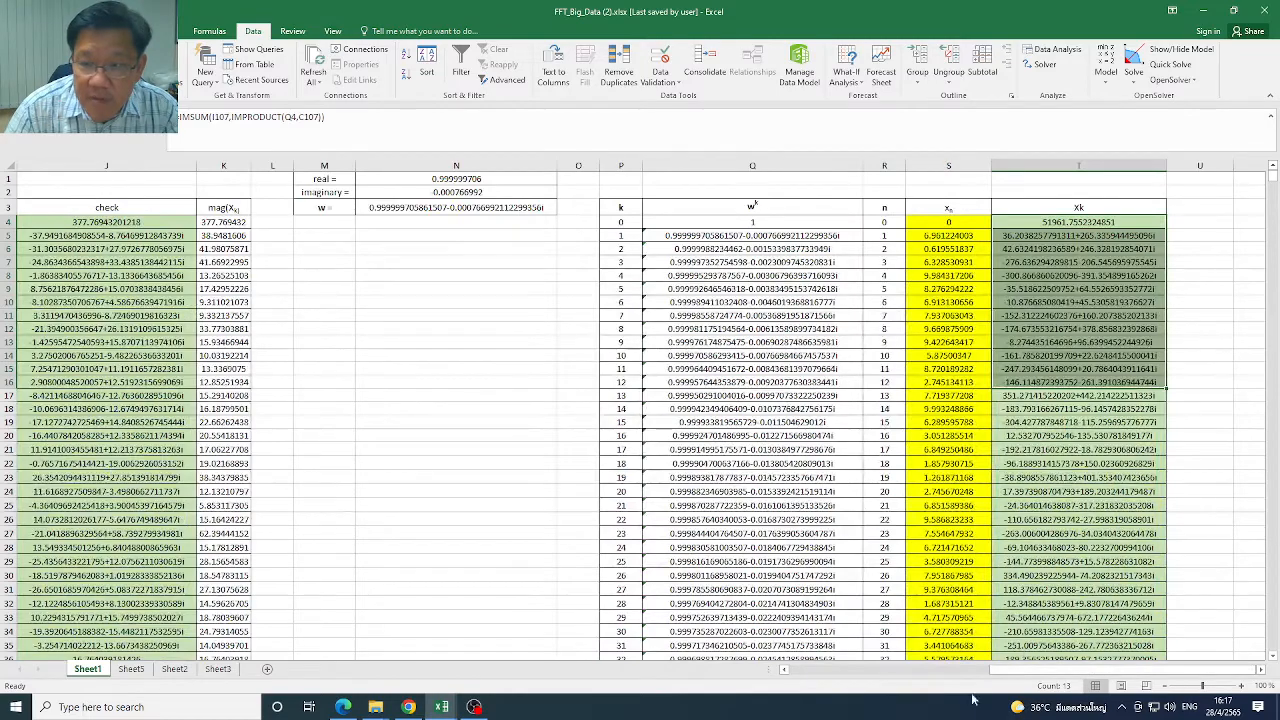
{"action": "left_click_drag", "start_coordinate": [1055, 678], "coordinate": [850, 678]}
Show Sheet2, switch to the slides in Chrome, and open the FFT Extensions: Radix-r slide after the radix-2 equations
{"action": "left_click", "coordinate": [174, 669]}
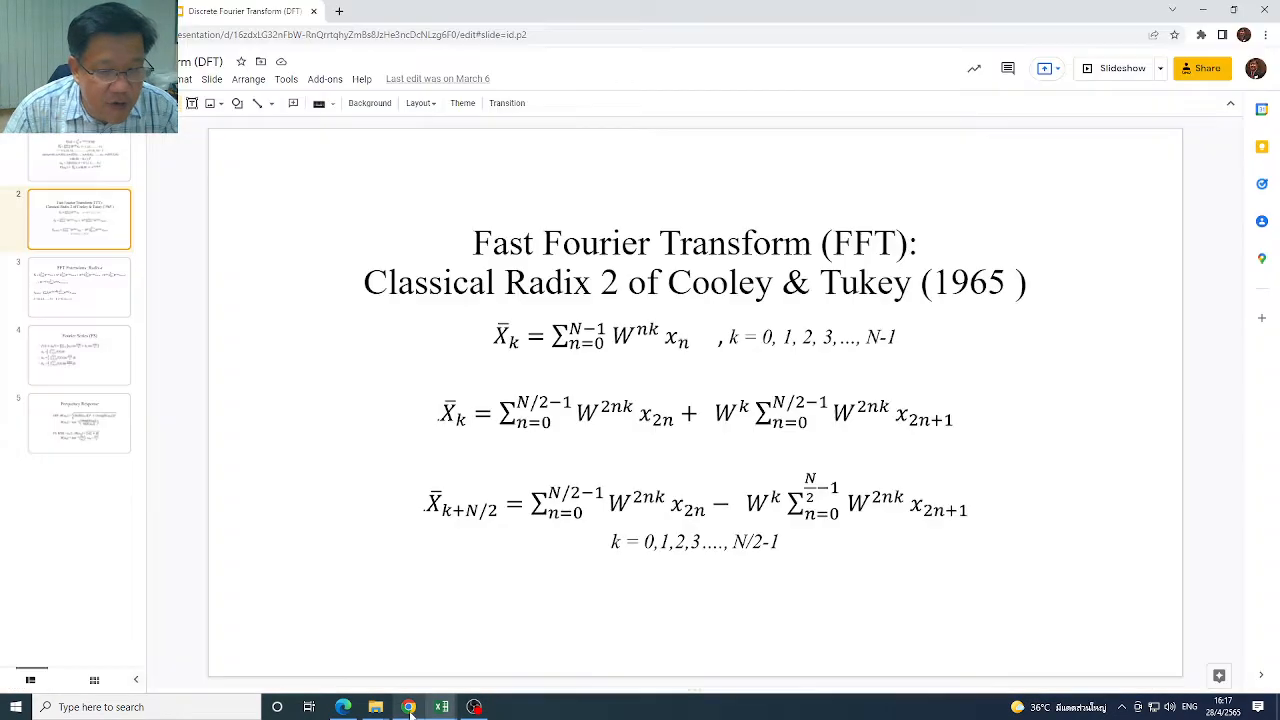
{"action": "left_click", "coordinate": [409, 707]}
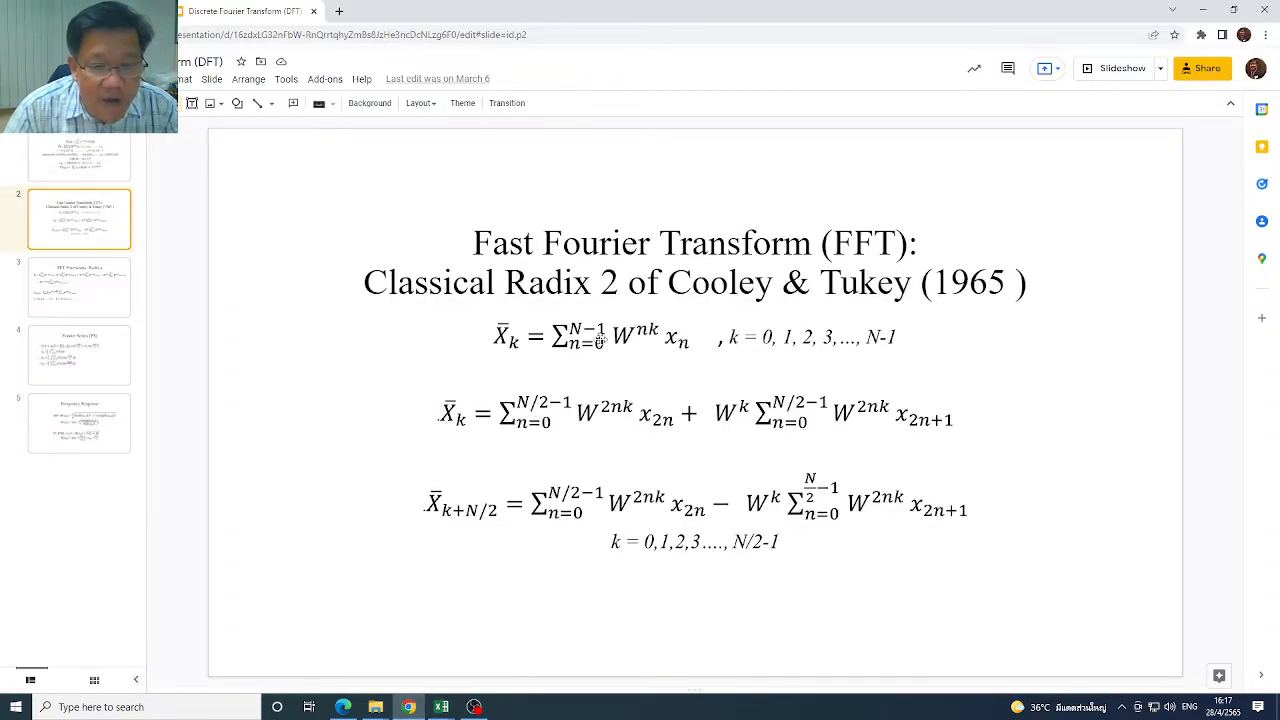
{"action": "left_click", "coordinate": [117, 308]}
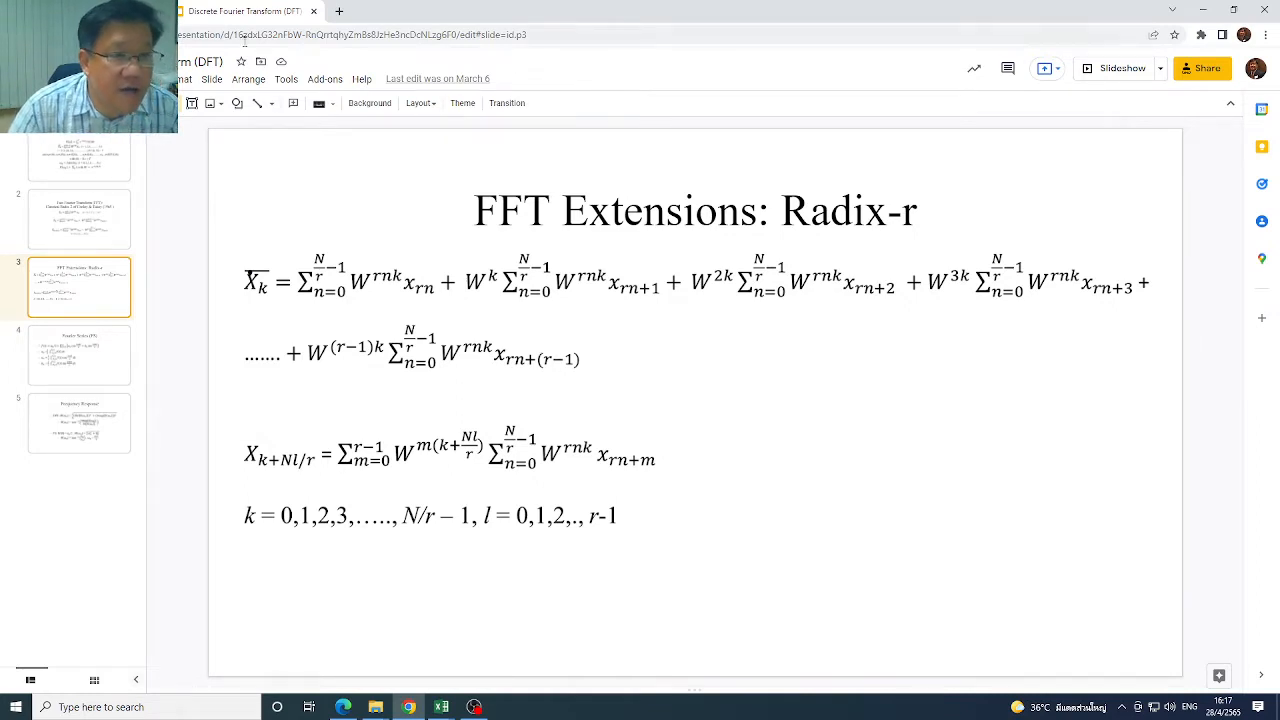
Open the Radix 3 FFT presentation from the fft_bigdata_matlab Drive folder and review its Radix 3 and Radix 4 slides
{"action": "left_click", "coordinate": [100, 11]}
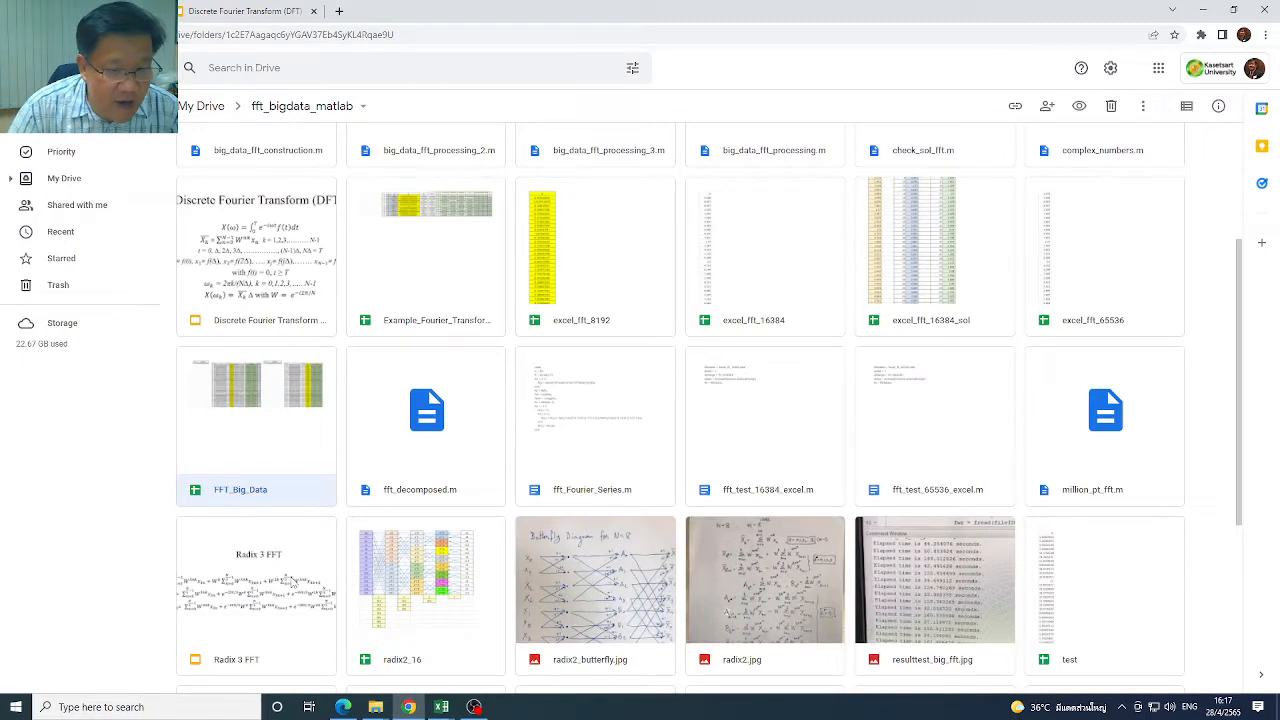
{"action": "left_click", "coordinate": [294, 582]}
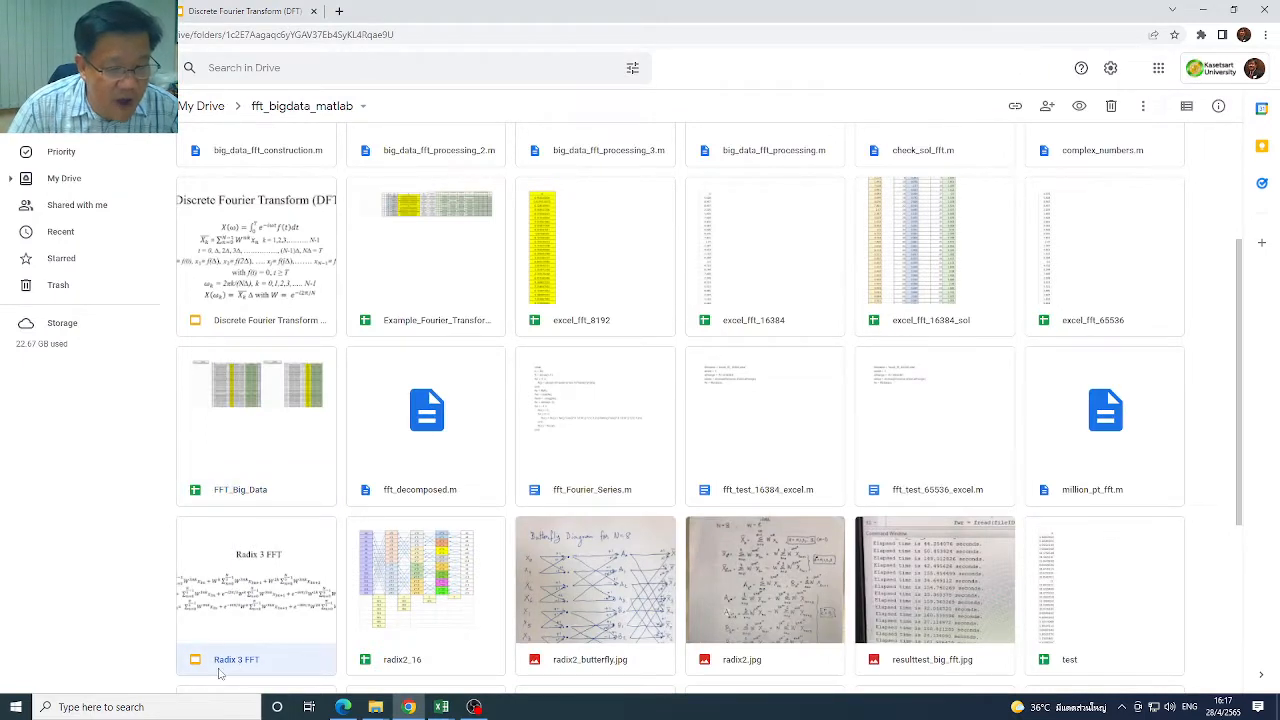
{"action": "double_click", "coordinate": [300, 636]}
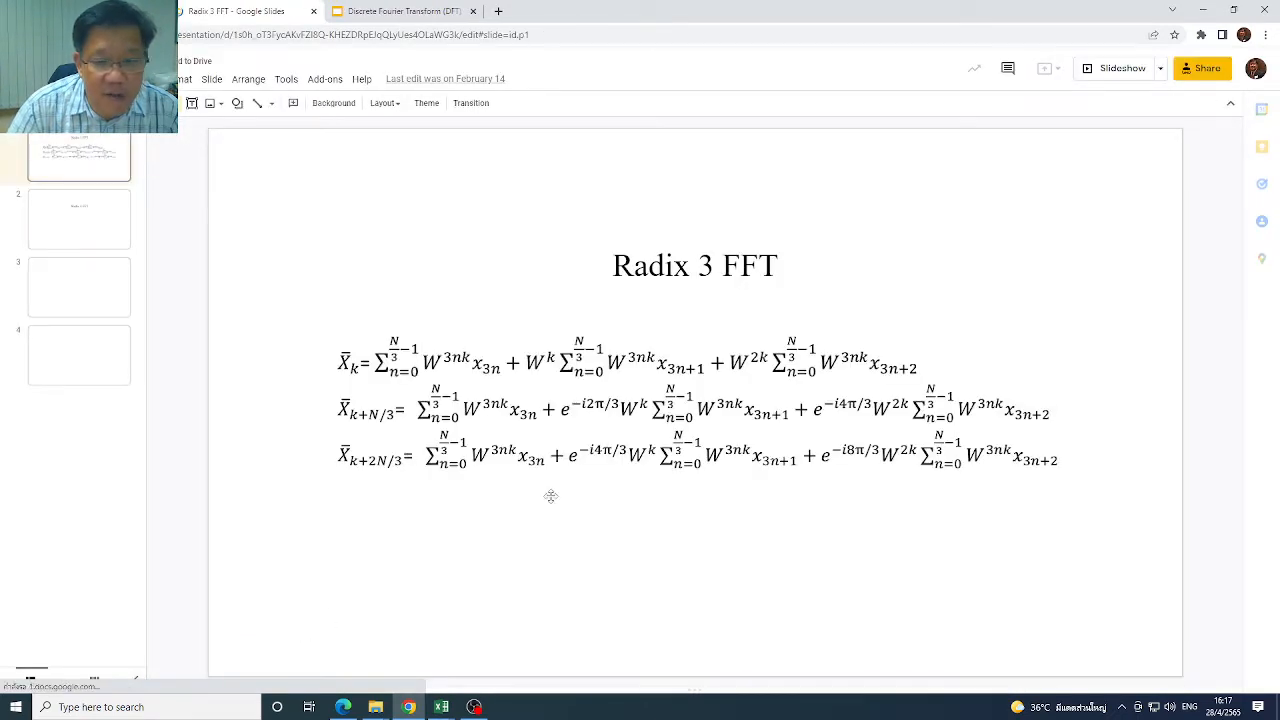
{"action": "left_click", "coordinate": [80, 220]}
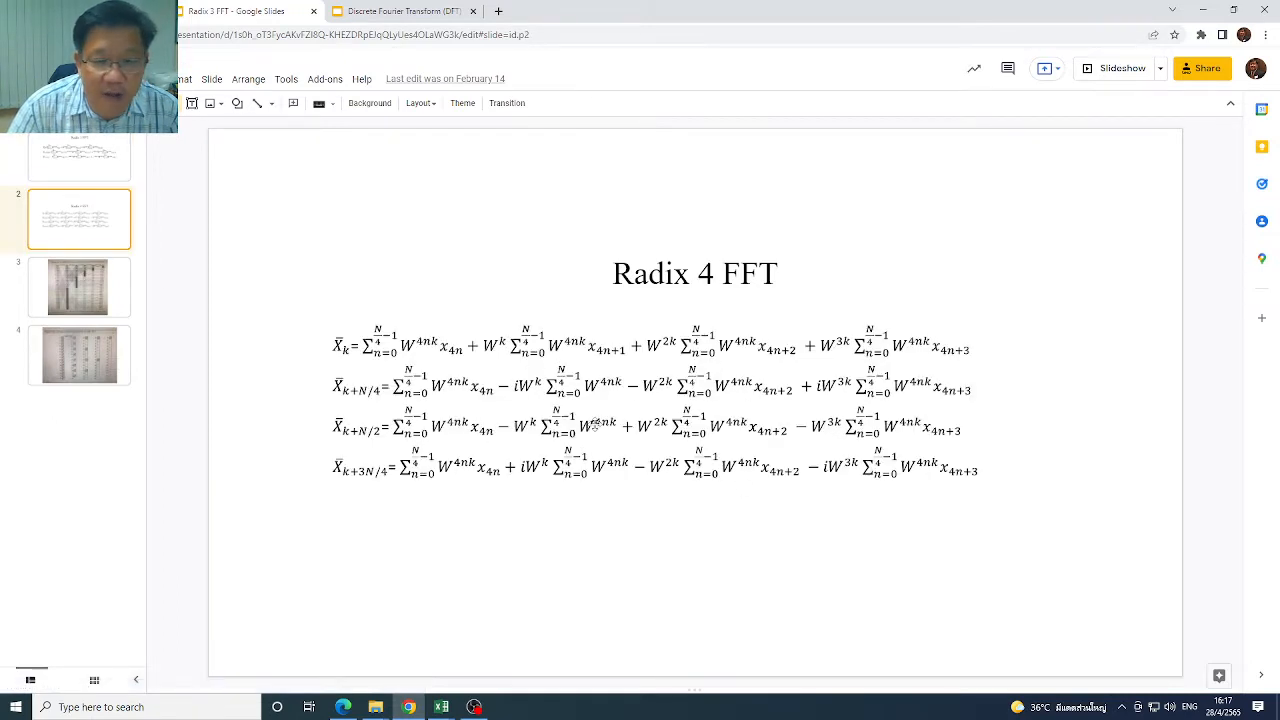
{"action": "key", "text": "Up"}
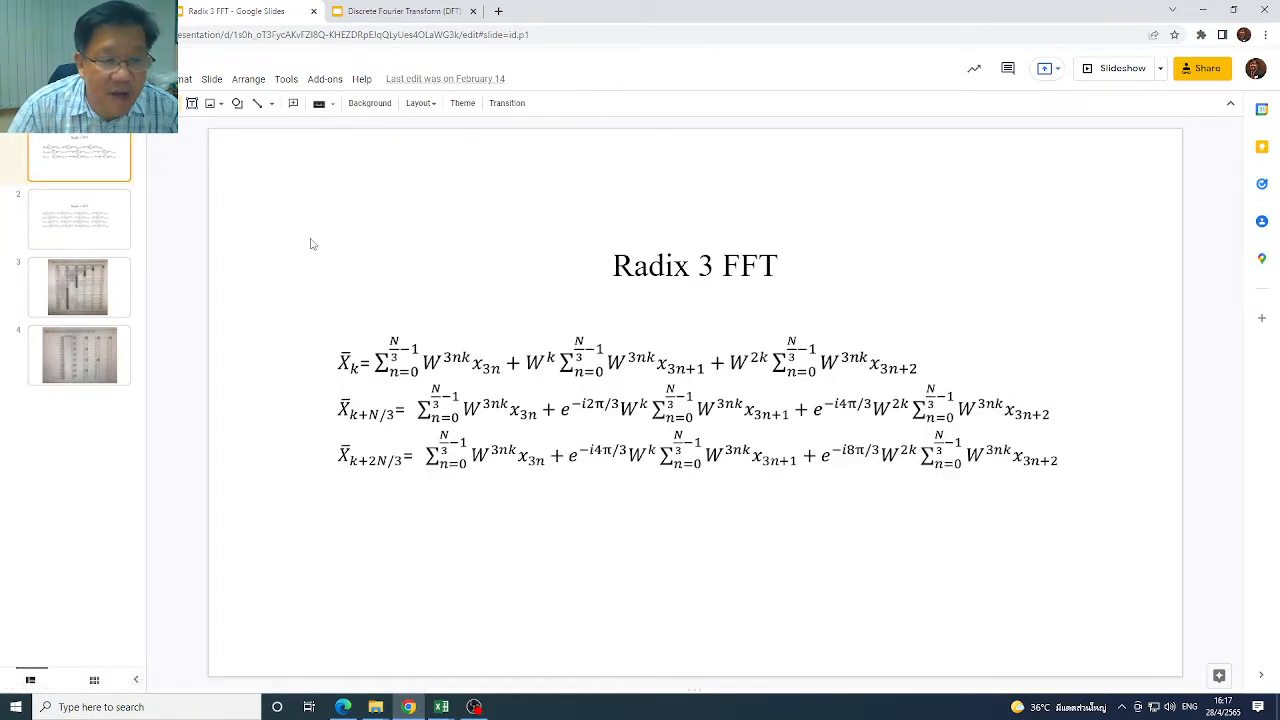
Revisit the Radix-r slide, switch to Excel, and review Sheet2's 48-point table and the sub-tables from row 54
{"action": "left_click", "coordinate": [455, 14]}
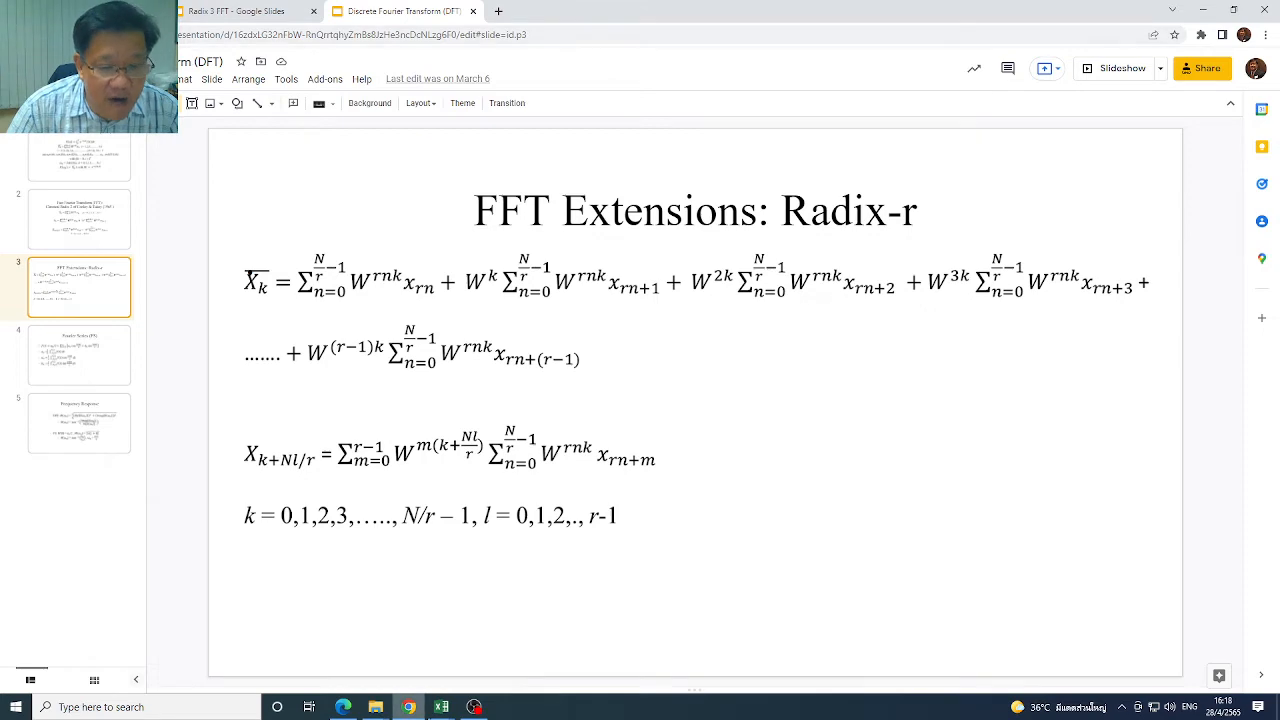
{"action": "left_click", "coordinate": [441, 707]}
{"action": "left_click", "coordinate": [475, 686]}
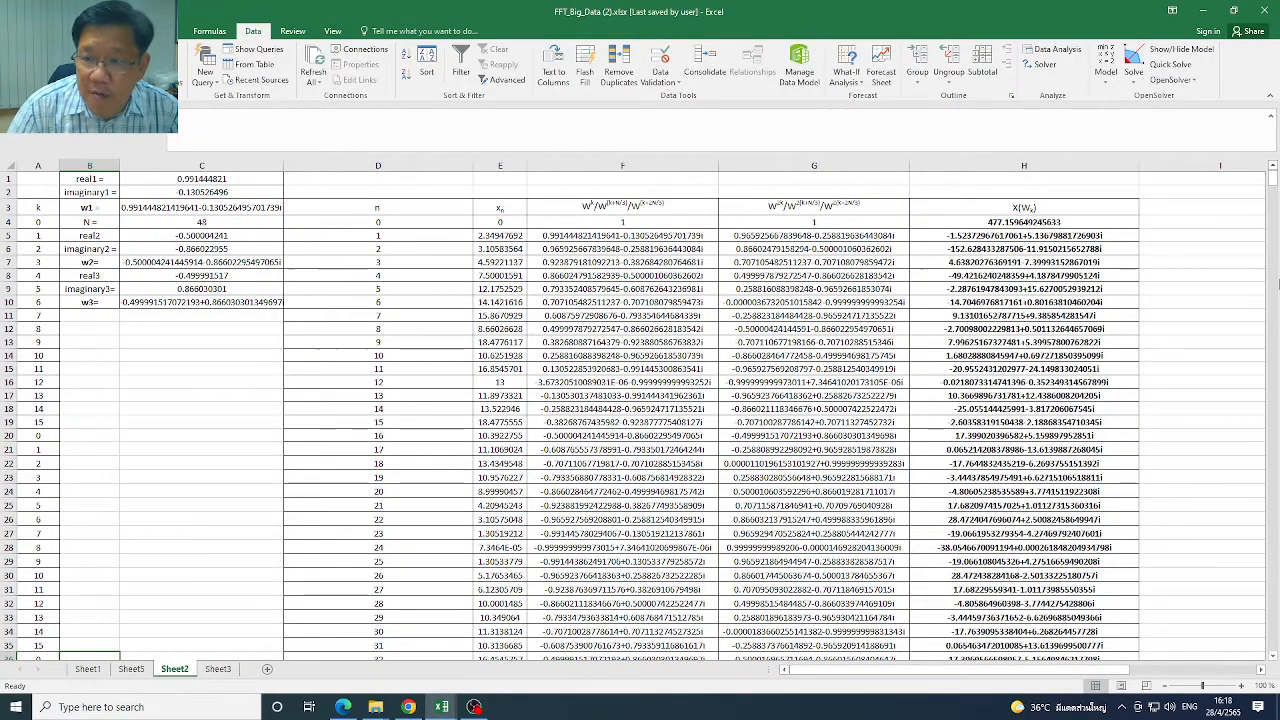
{"action": "left_click_drag", "start_coordinate": [1273, 177], "coordinate": [1274, 192]}
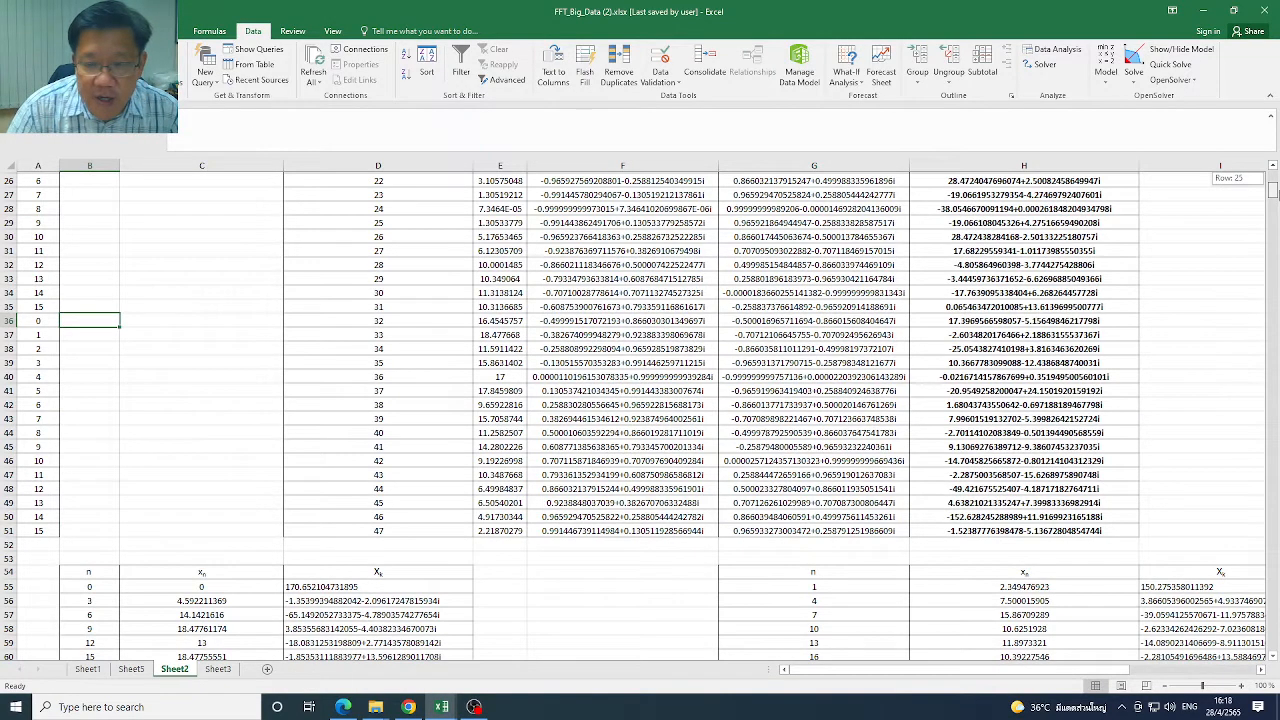
{"action": "left_click_drag", "start_coordinate": [1274, 192], "coordinate": [1274, 175]}
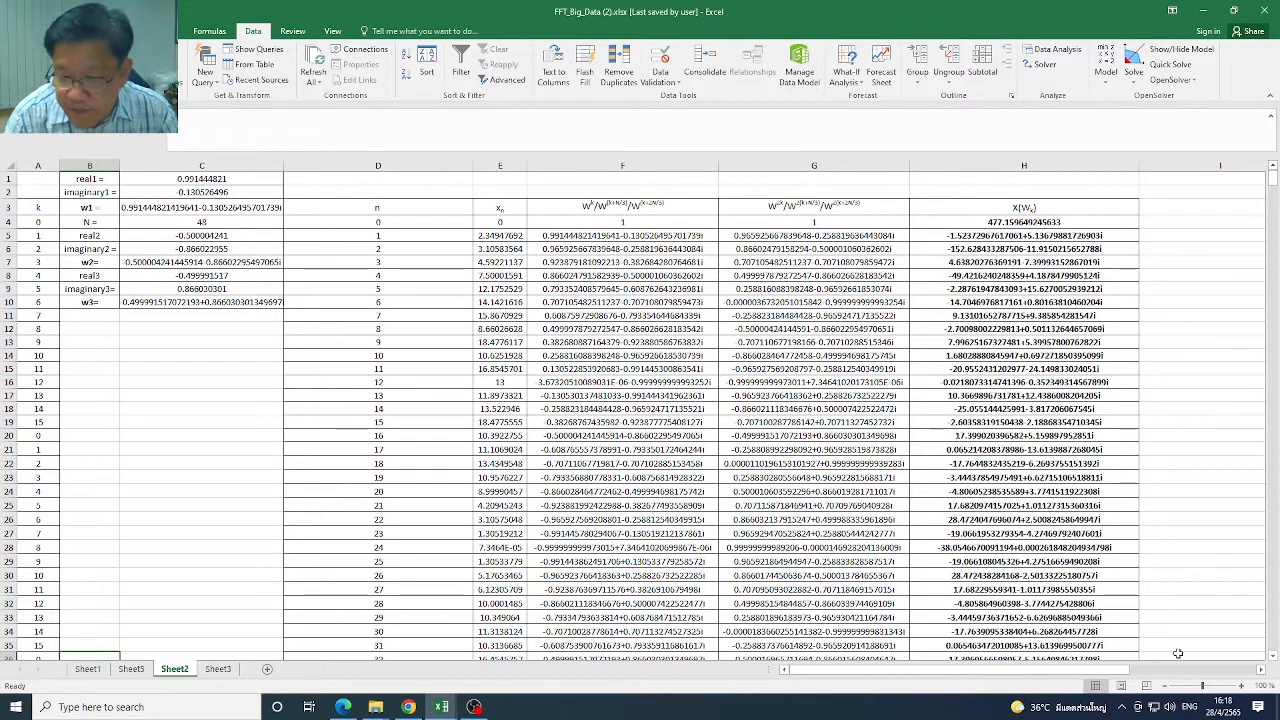
{"action": "left_click", "coordinate": [474, 707]}
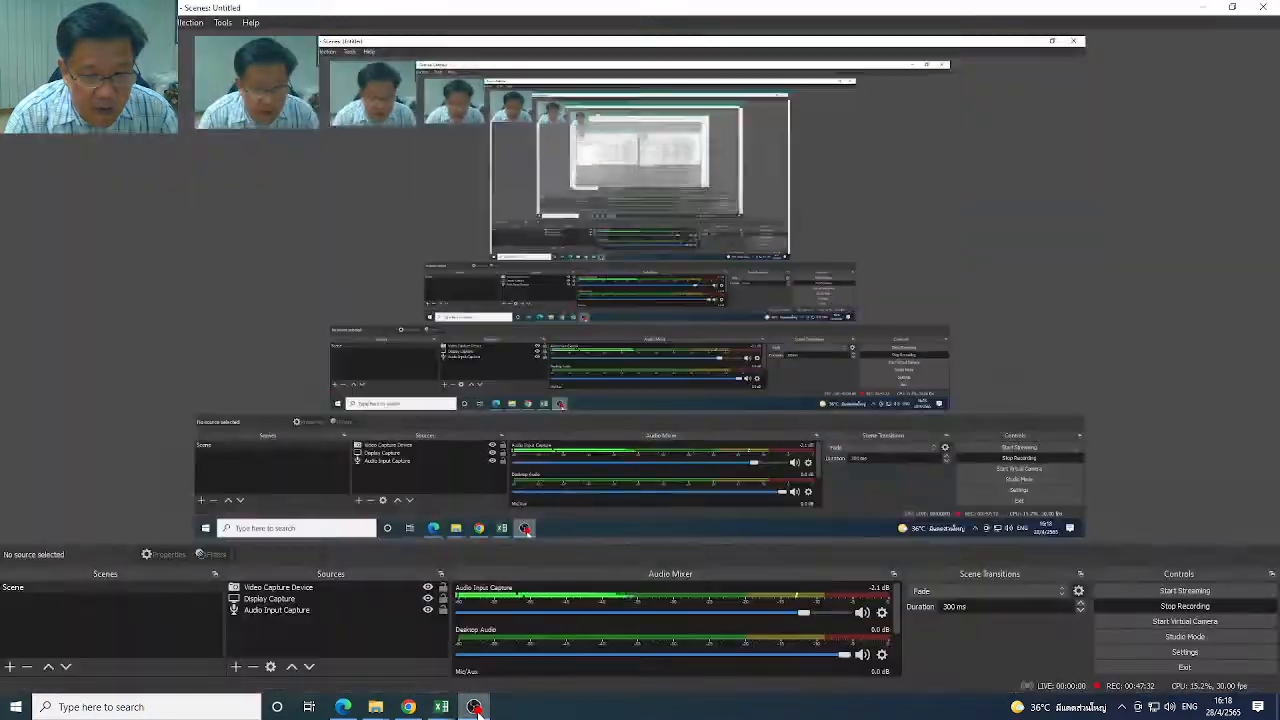